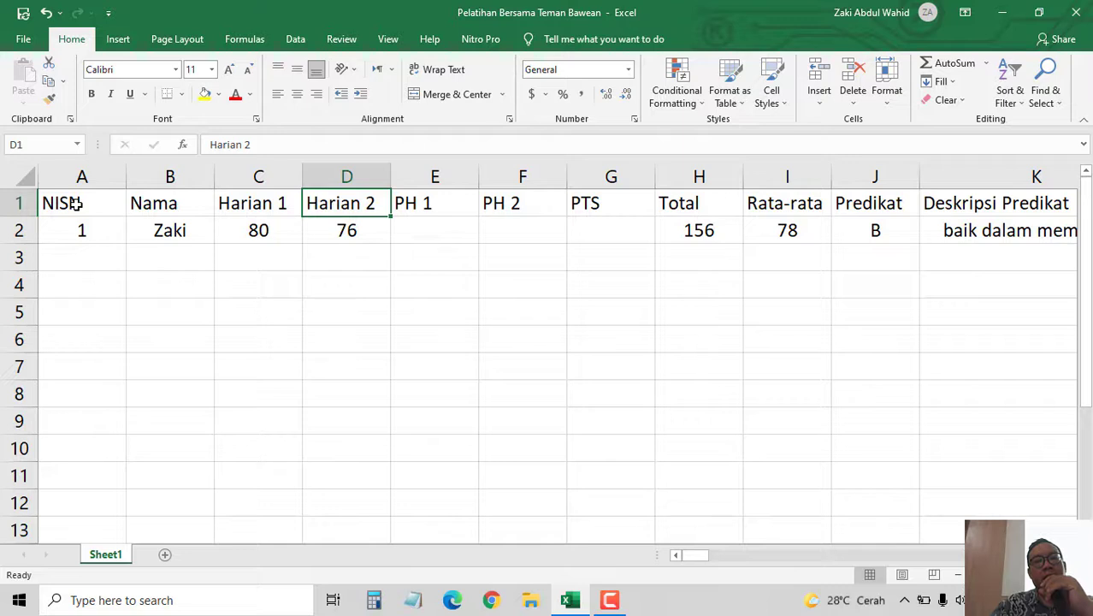
- Review the headings from PTS through Deskripsi Akhir, then return to the row start
{"action": "key", "text": "Right"}
{"action": "key", "text": "Right"}
{"action": "key", "text": "Right"}
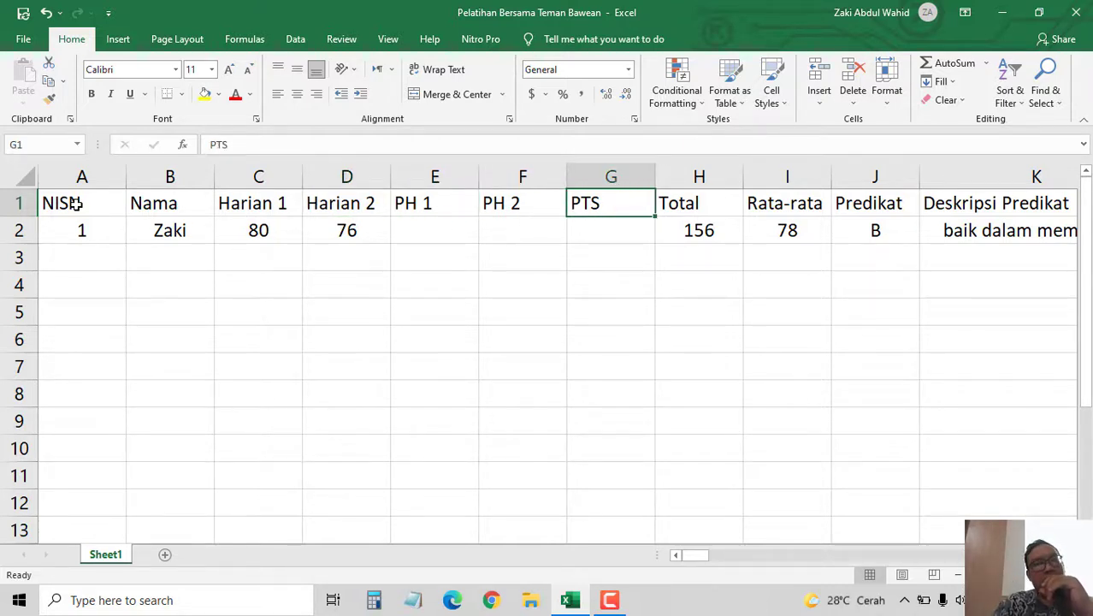
{"action": "key", "text": "Right"}
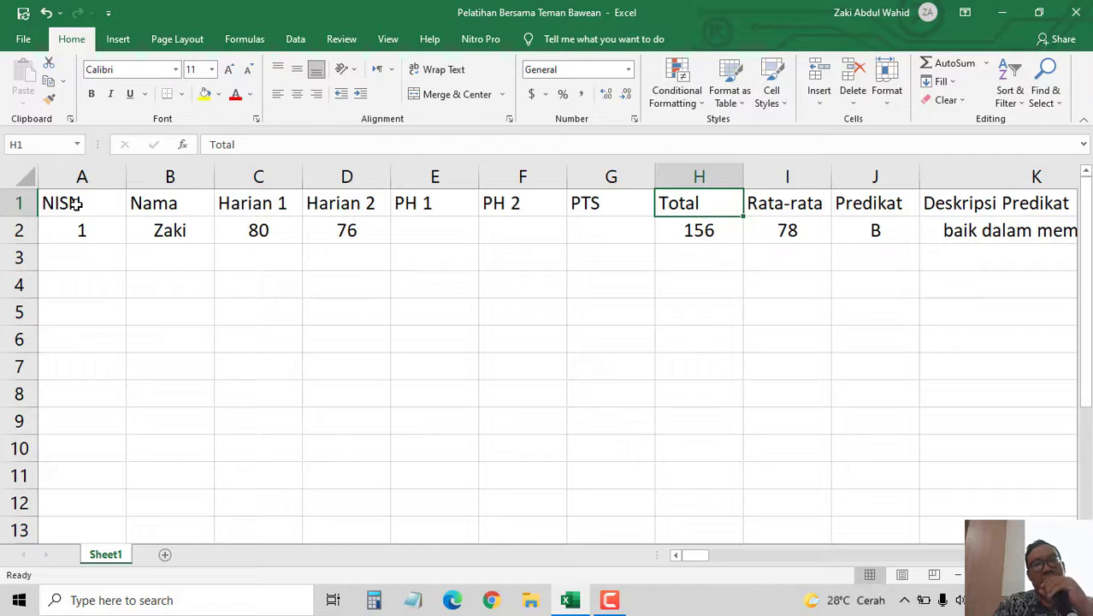
{"action": "key", "text": "Right"}
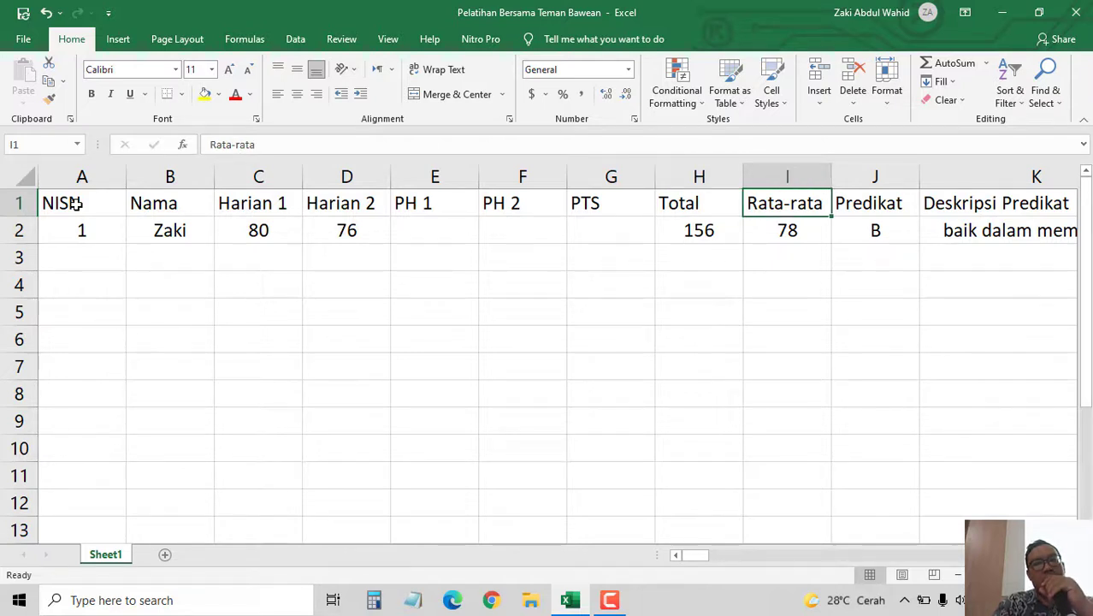
{"action": "key", "text": "Right"}
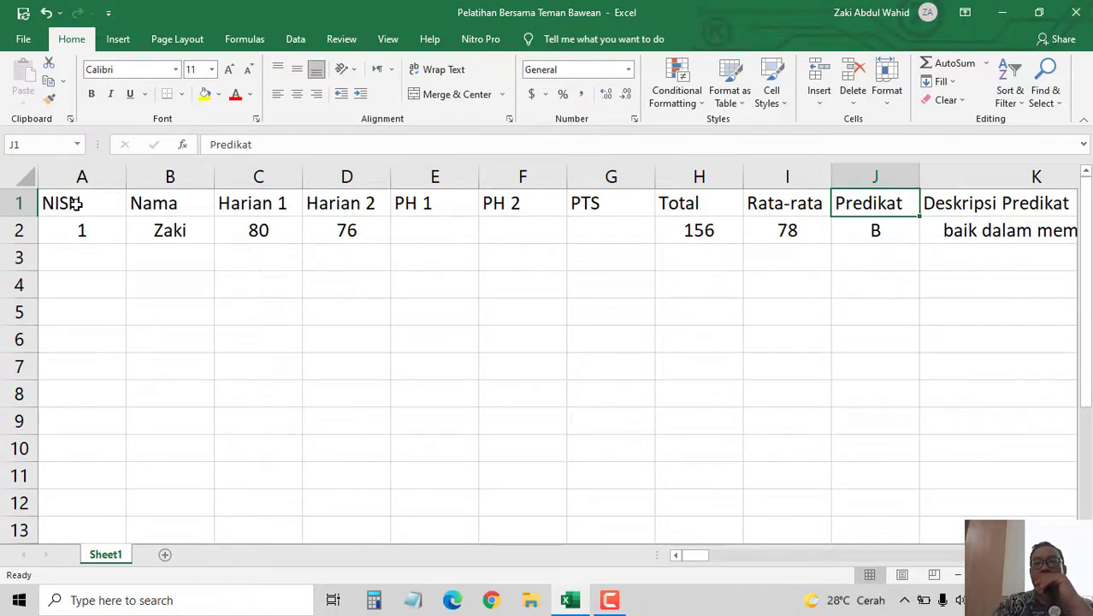
{"action": "key", "text": "Right"}
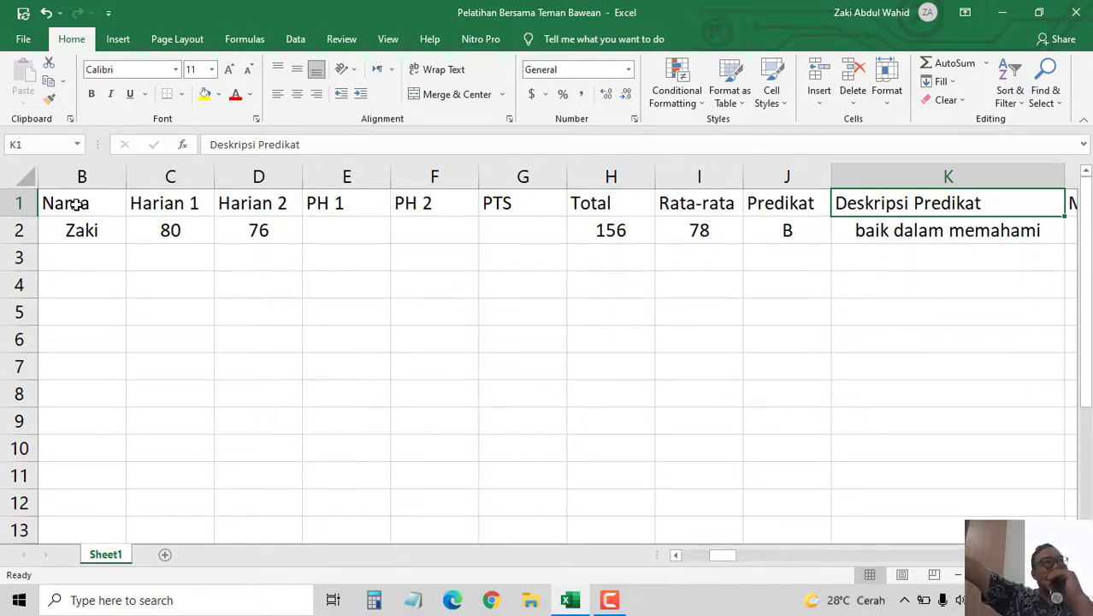
{"action": "key", "text": "Right"}
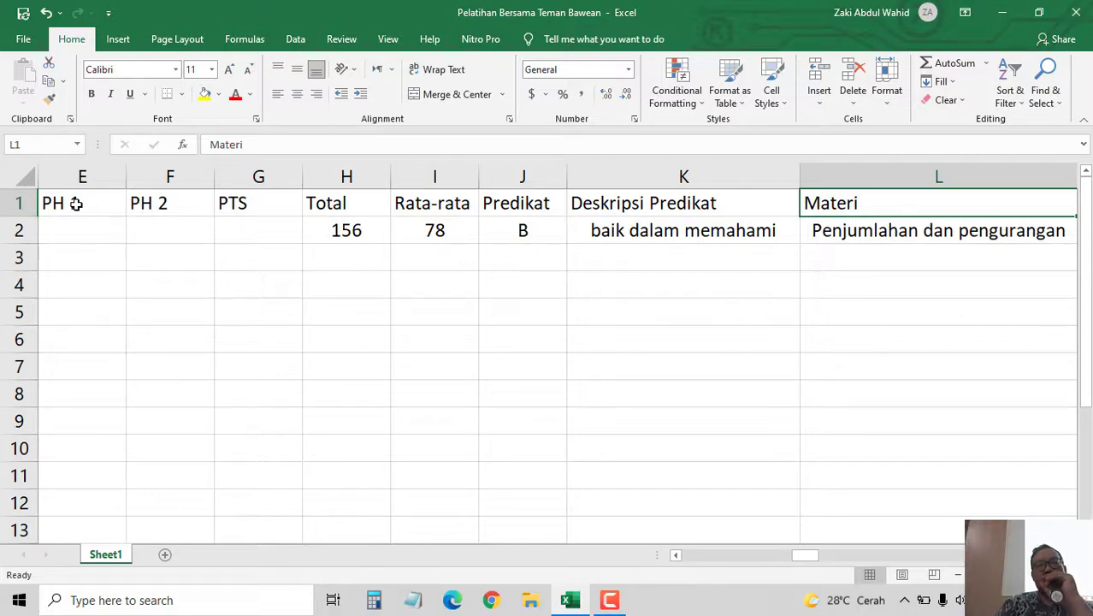
{"action": "key", "text": "Right"}
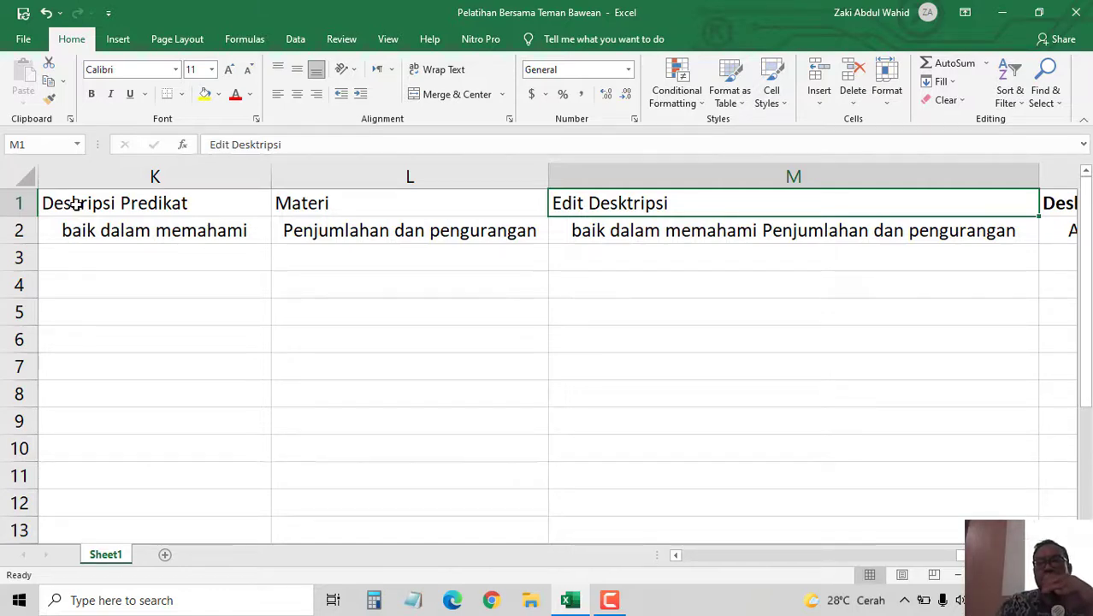
{"action": "key", "text": "Right"}
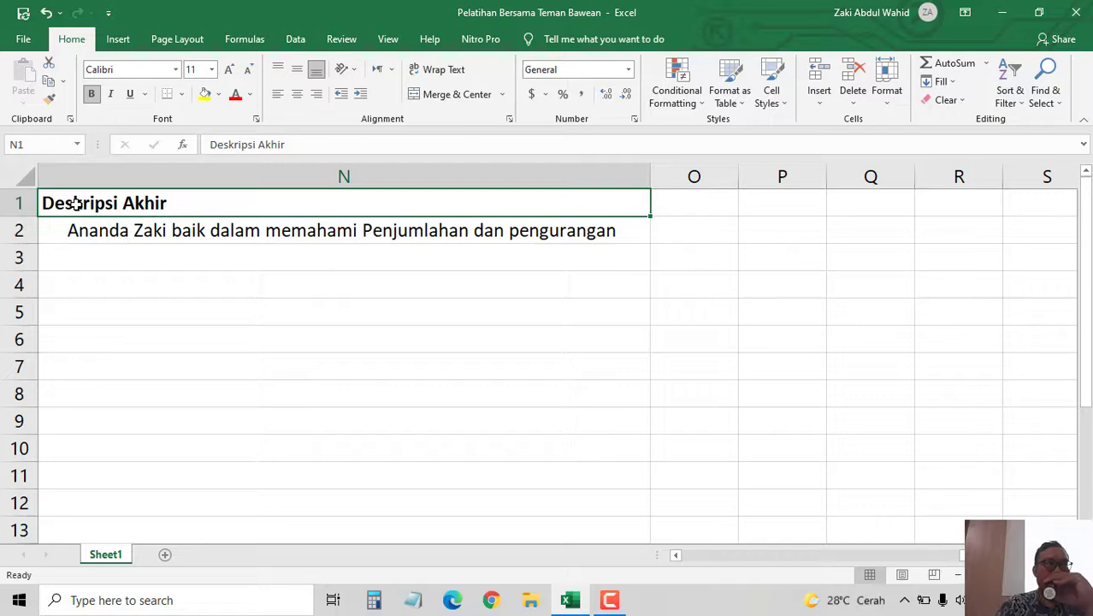
{"action": "key", "text": "Down"}
{"action": "key", "text": "Left"}
{"action": "key", "text": "Left"}
{"action": "key", "text": "Left"}
{"action": "key", "text": "Left"}
{"action": "key", "text": "Left"}
{"action": "key", "text": "Left"}
{"action": "key", "text": "Left"}
{"action": "key", "text": "Left"}
{"action": "key", "text": "Left"}
{"action": "key", "text": "Left"}
{"action": "key", "text": "Left"}
{"action": "key", "text": "Left"}
{"action": "key", "text": "Left"}
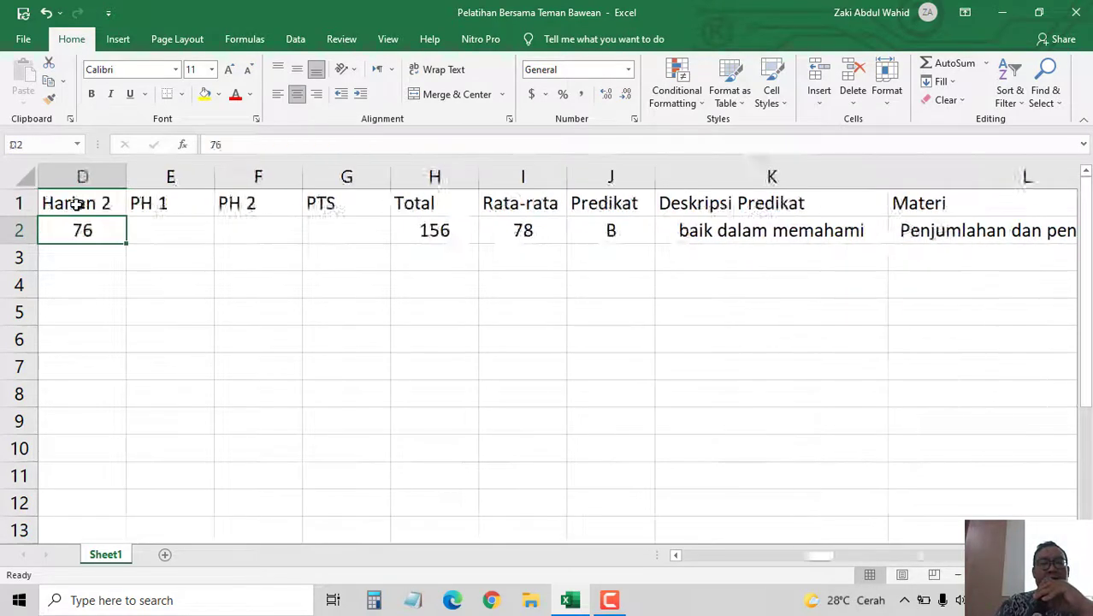
- Rename the Sheet1 worksheet to Matematika
{"action": "double_click", "coordinate": [107, 555]}
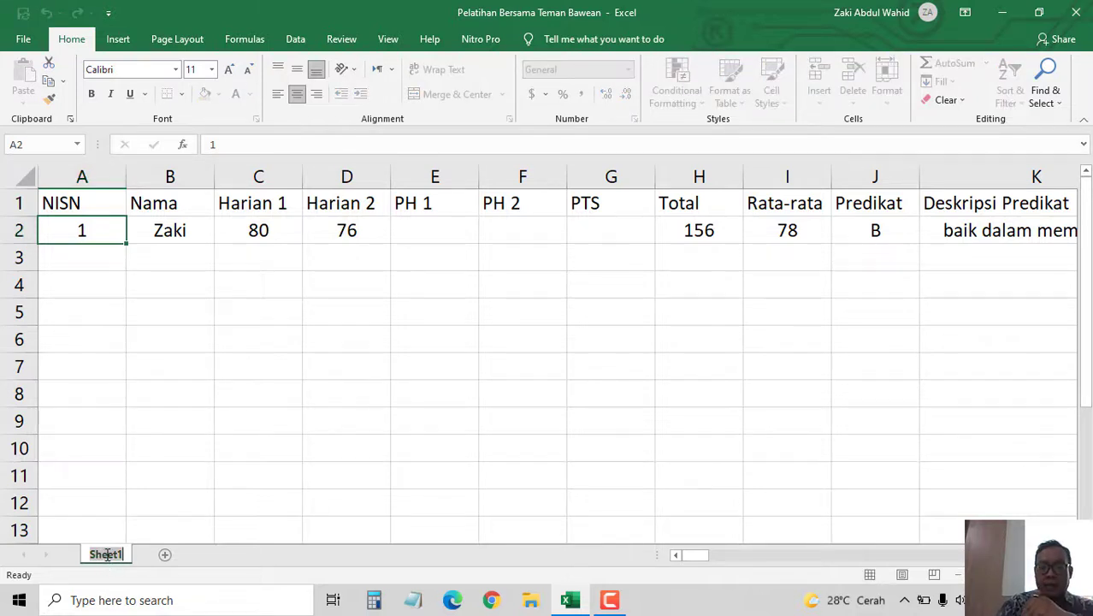
{"action": "type", "text": "Mate"}
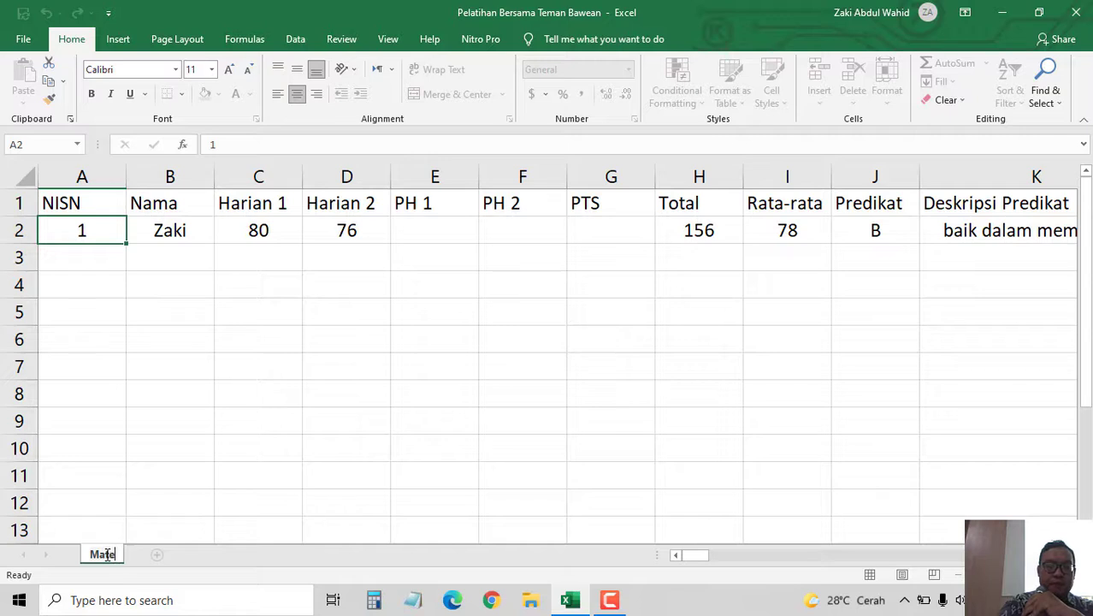
{"action": "type", "text": "mat"}
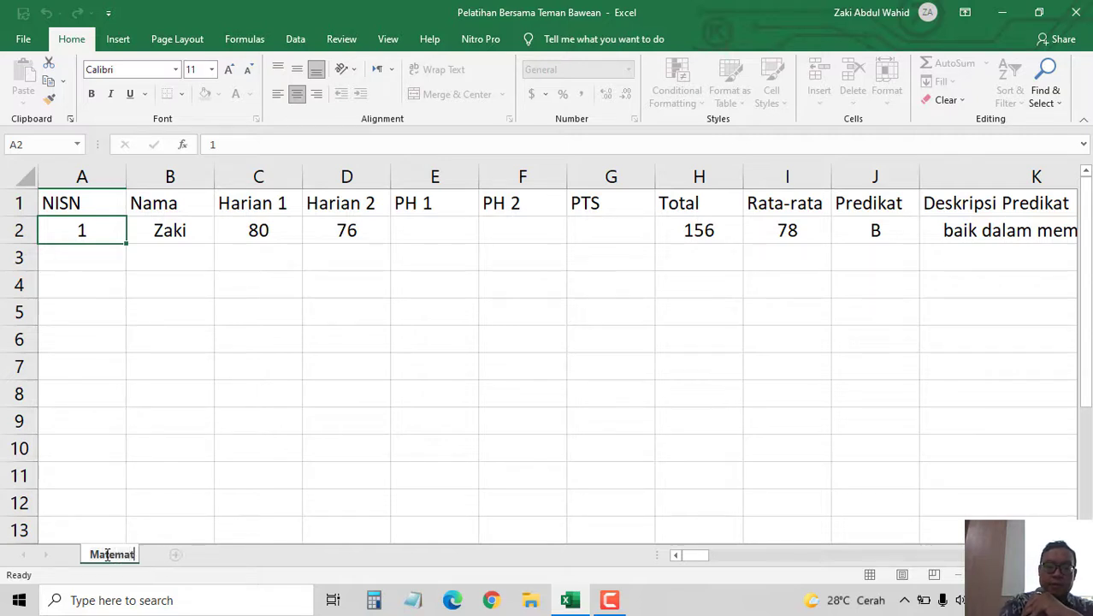
{"action": "type", "text": "ika"}
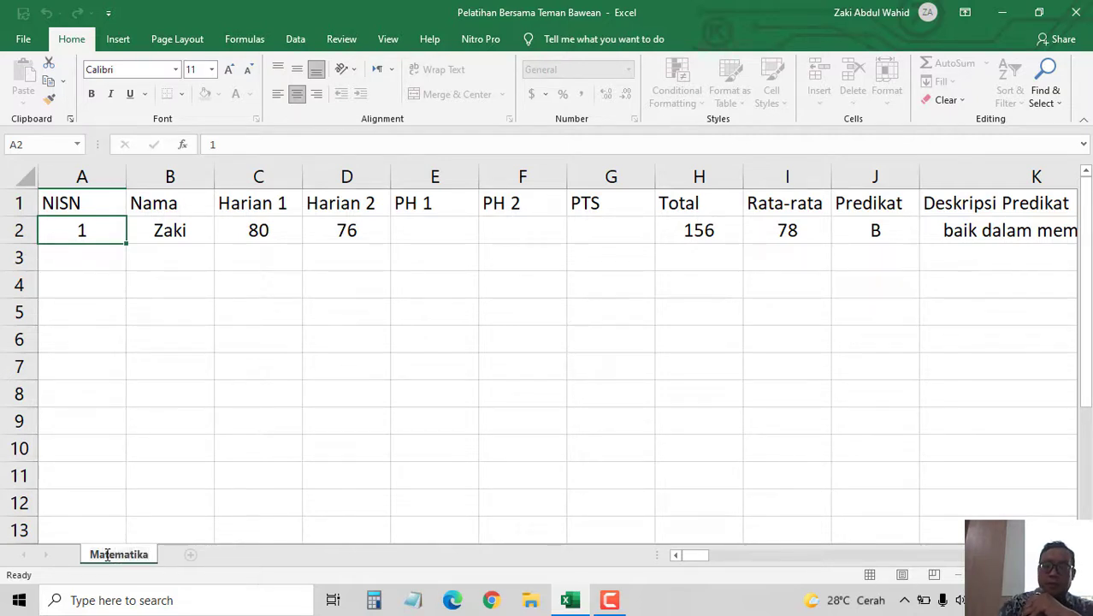
{"action": "key", "text": "Return"}
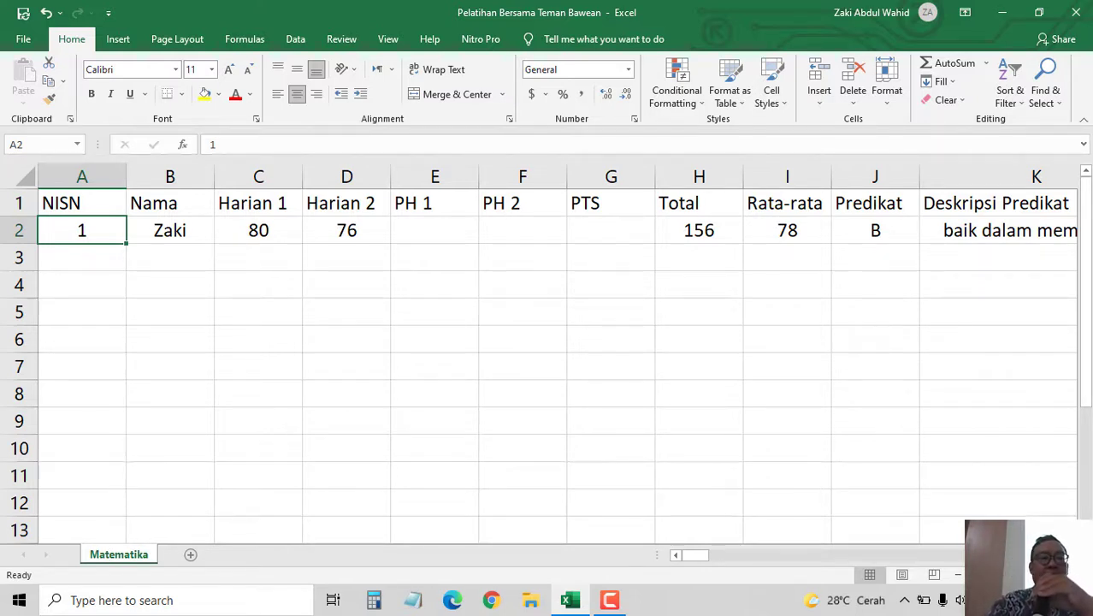
- Give the header row all borders, light green fill, bold text and centred alignment
{"action": "left_click_drag", "start_coordinate": [49, 205], "coordinate": [581, 203]}
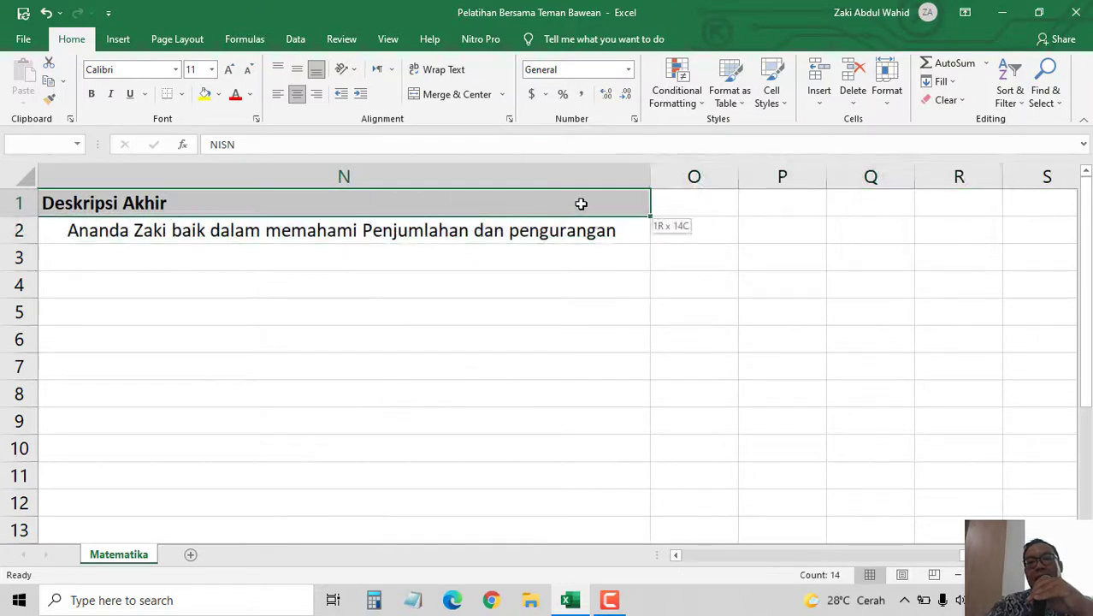
{"action": "left_click", "coordinate": [180, 93]}
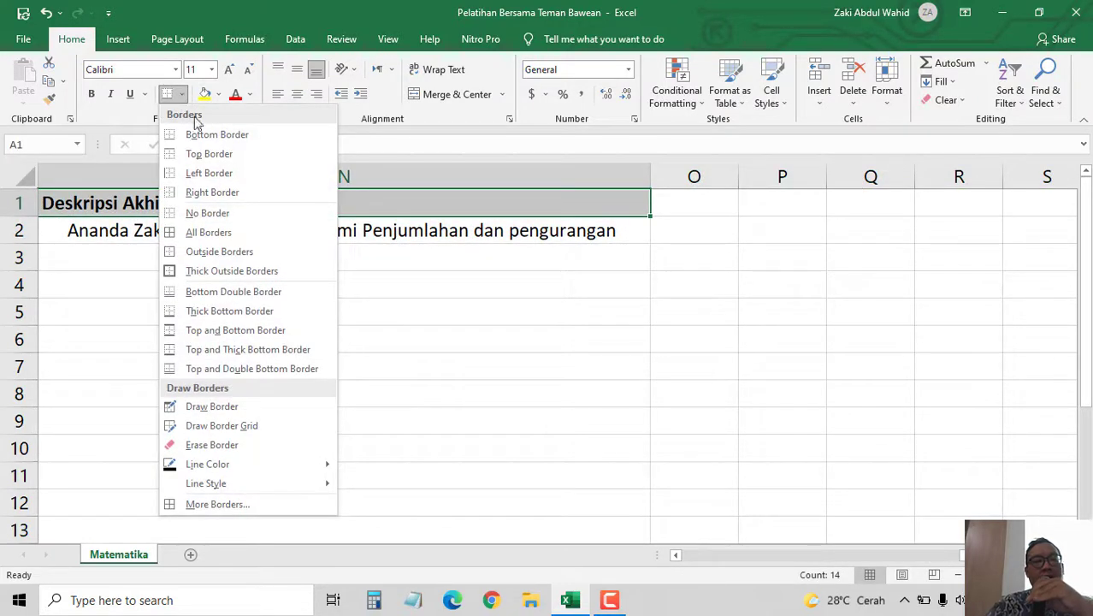
{"action": "left_click", "coordinate": [215, 232]}
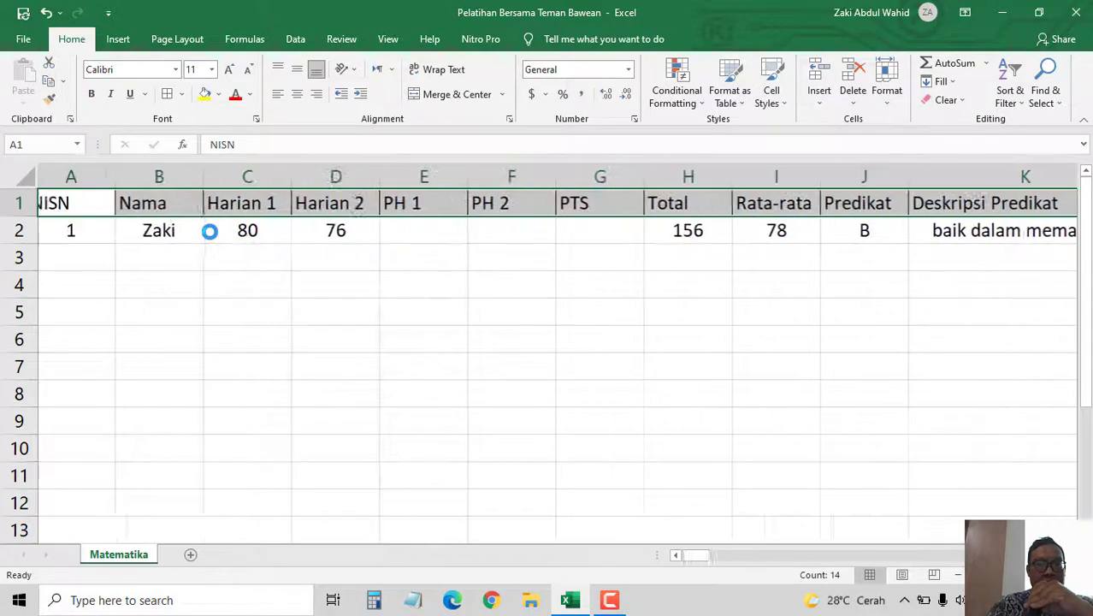
{"action": "left_click", "coordinate": [218, 94]}
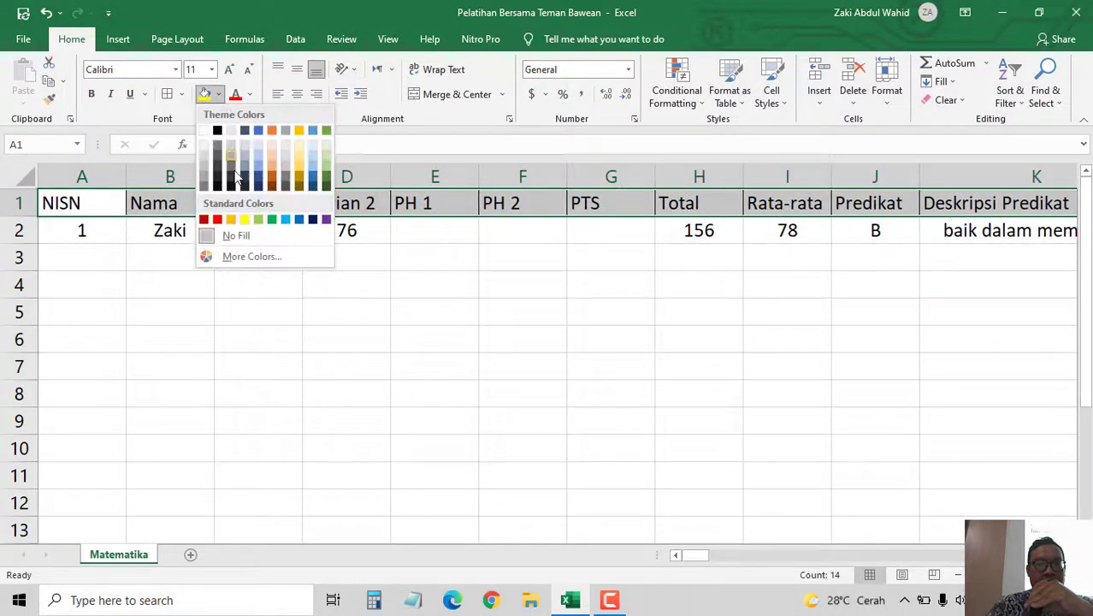
{"action": "left_click", "coordinate": [256, 219]}
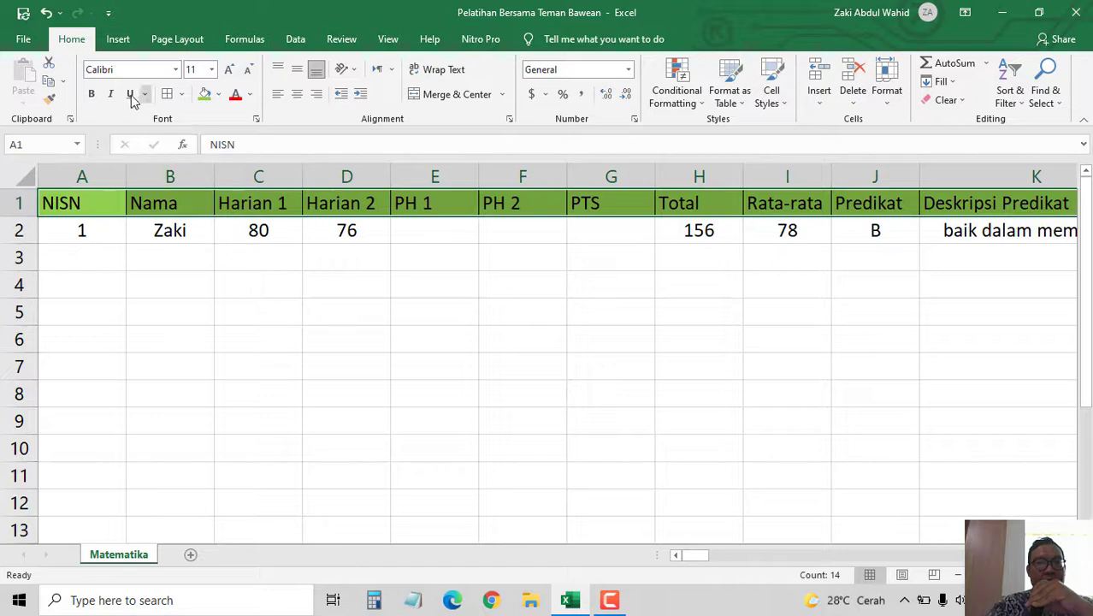
{"action": "left_click", "coordinate": [91, 93]}
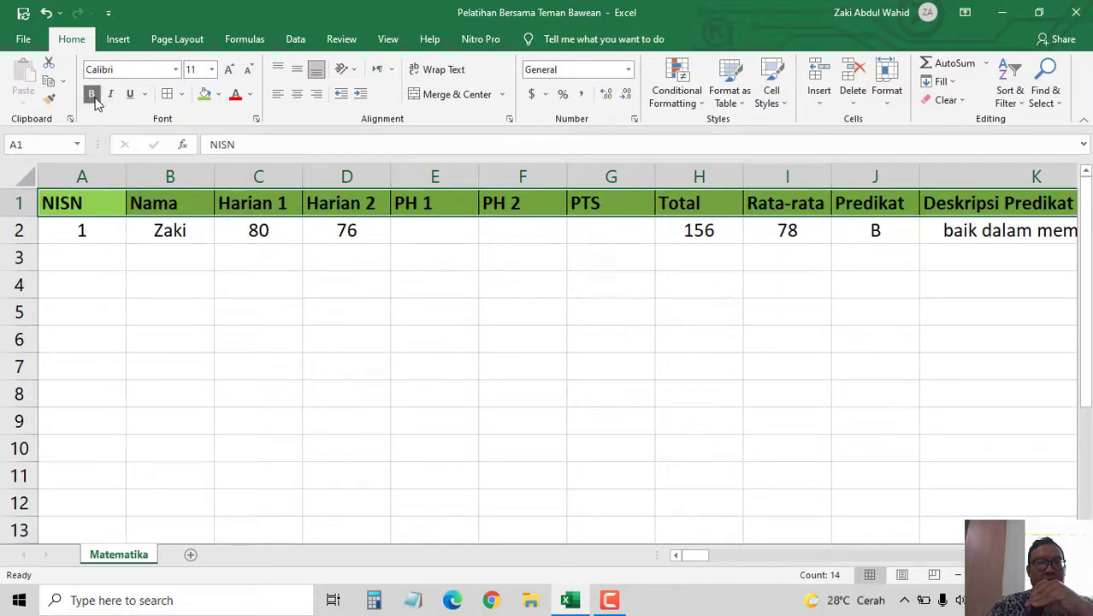
{"action": "left_click", "coordinate": [297, 94]}
{"action": "left_click", "coordinate": [366, 305]}
{"action": "left_click_drag", "start_coordinate": [344, 287], "coordinate": [339, 285]}
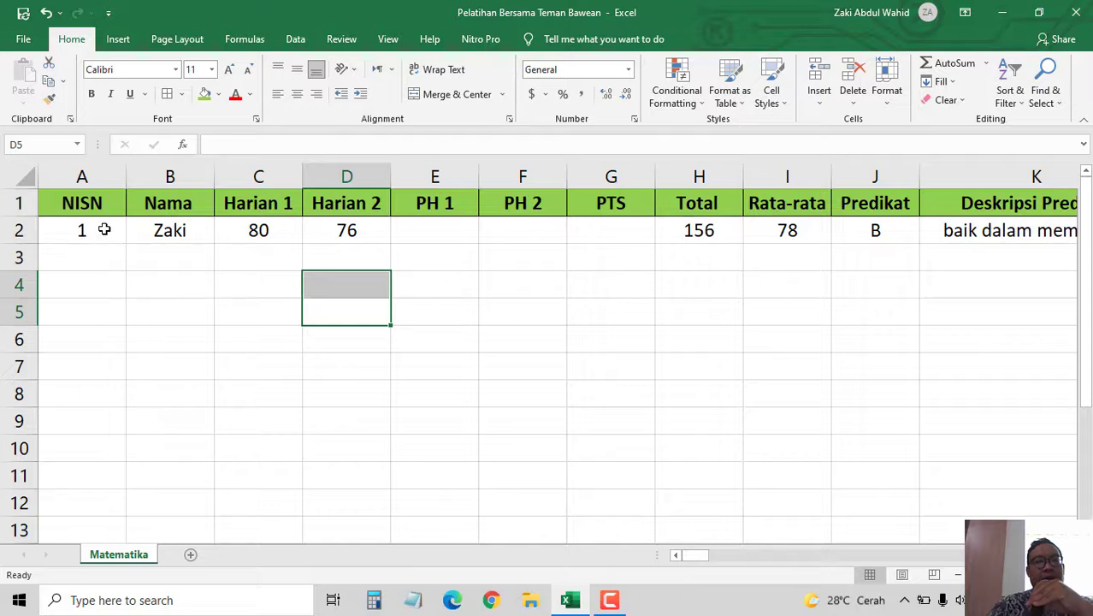
{"action": "left_click", "coordinate": [104, 229]}
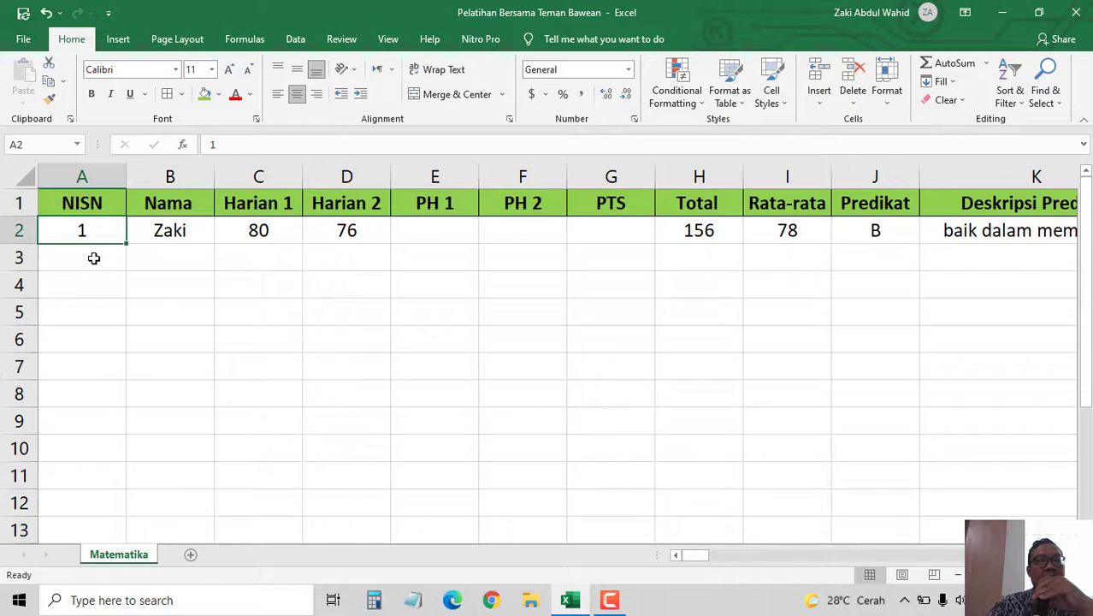
- Inspect the Total formula in H2 and leave it unchanged
{"action": "left_click", "coordinate": [689, 235]}
{"action": "left_click", "coordinate": [320, 145]}
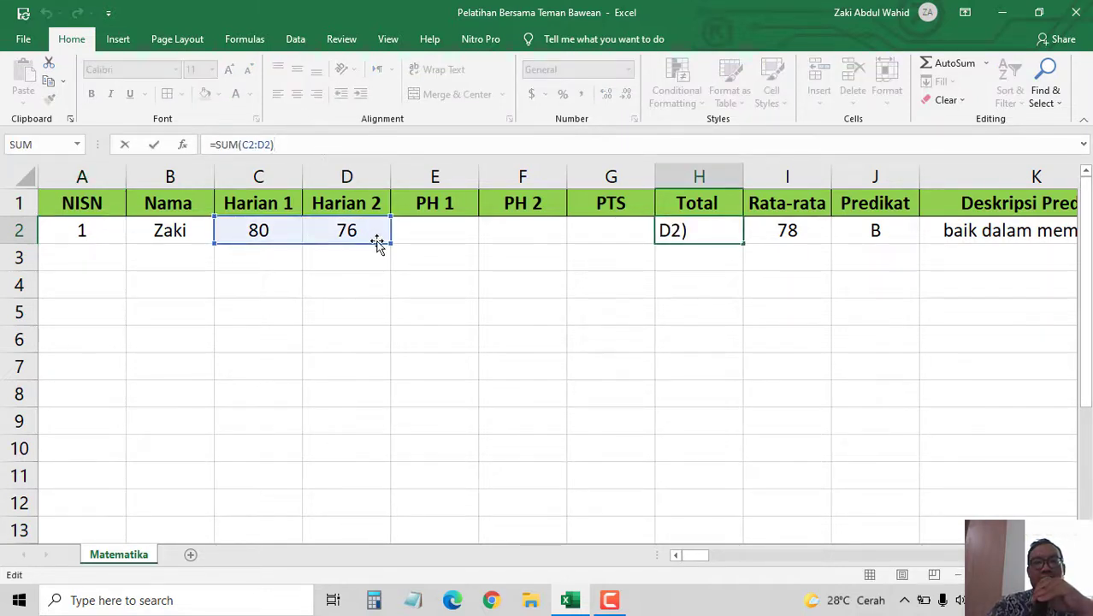
{"action": "left_click", "coordinate": [441, 275]}
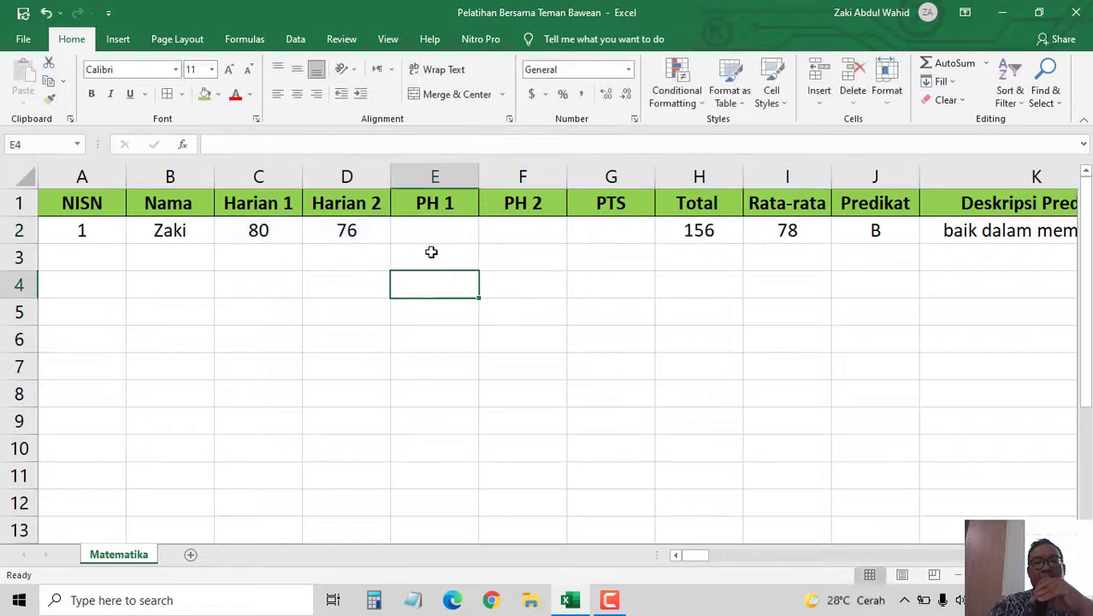
{"action": "left_click", "coordinate": [427, 226]}
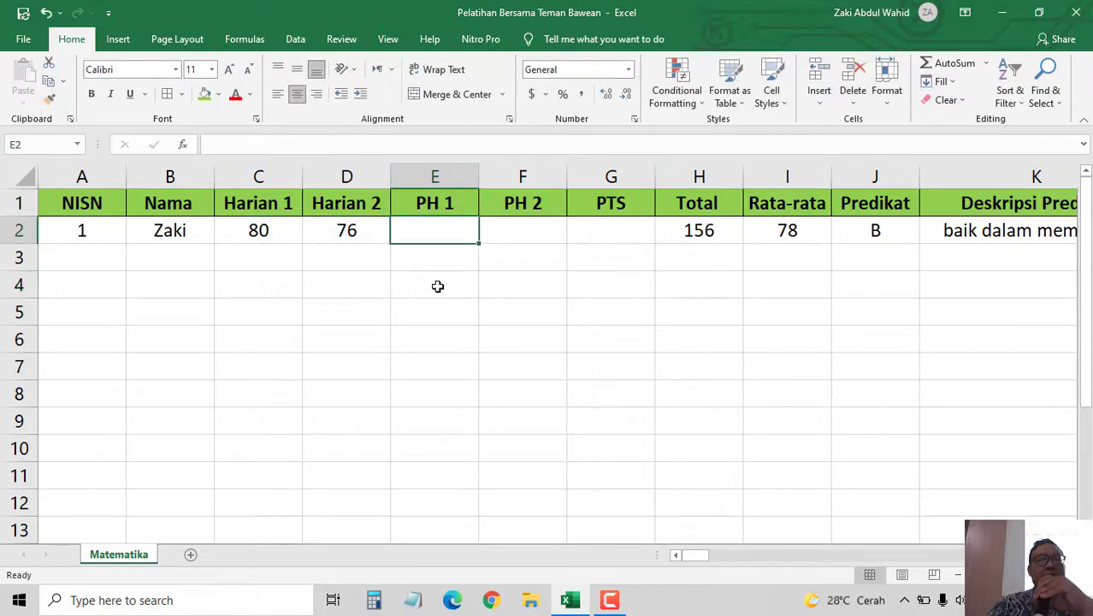
- Append the initials AW to the first student's name in B2 and widen the Nama column
{"action": "left_click", "coordinate": [177, 229]}
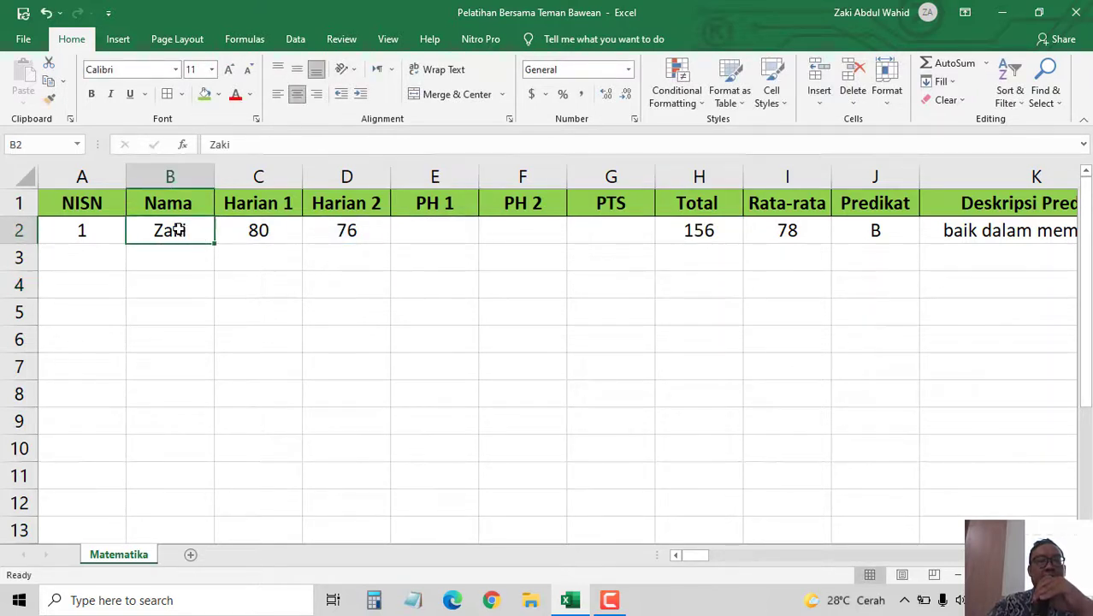
{"action": "left_click", "coordinate": [247, 144]}
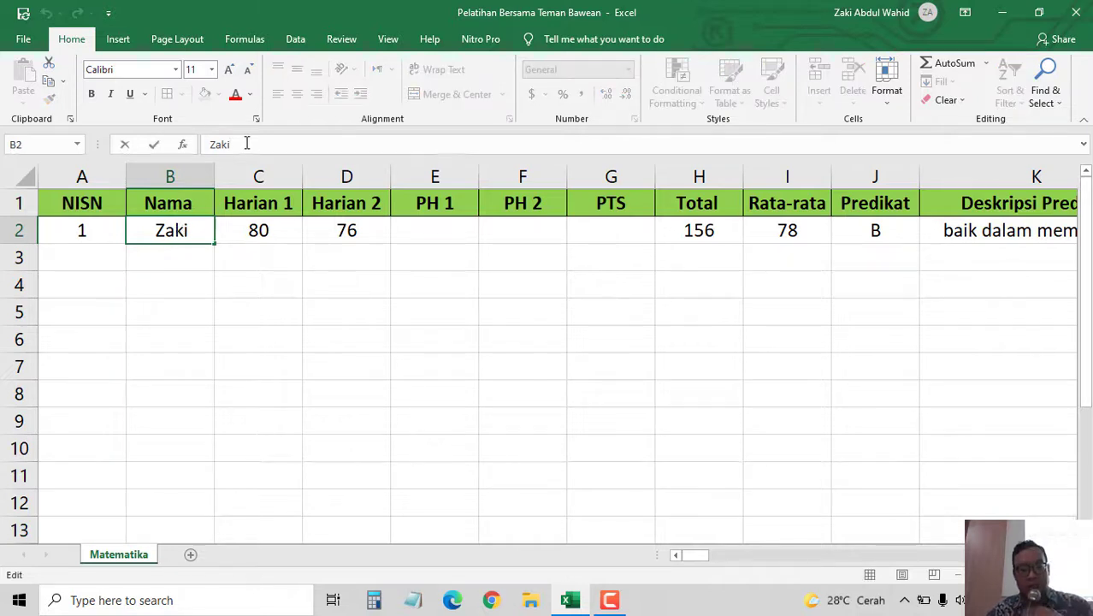
{"action": "type", "text": "AW"}
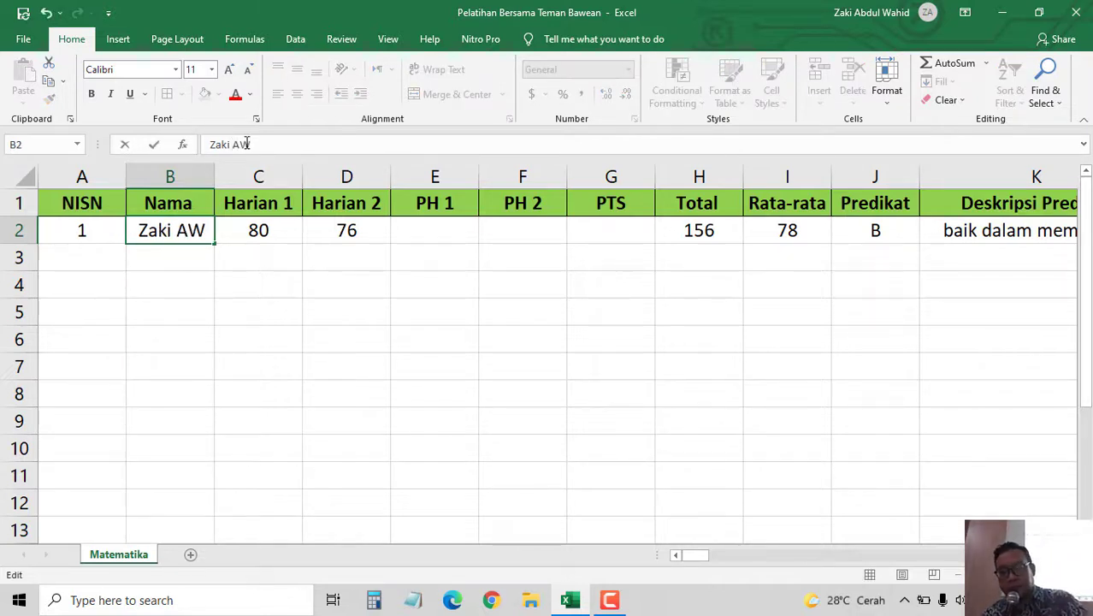
{"action": "key", "text": "Return"}
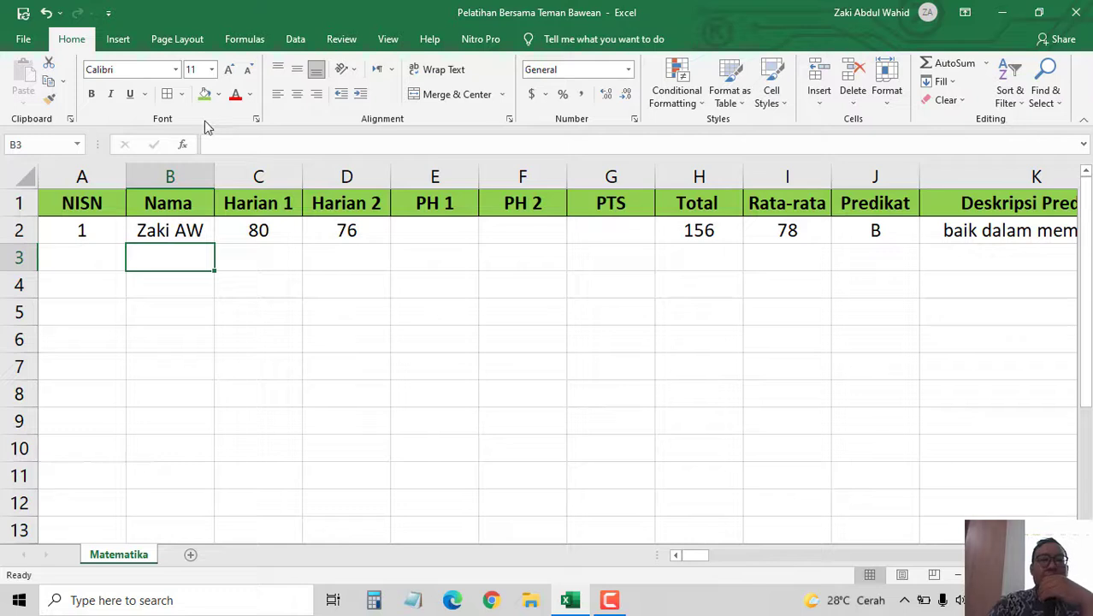
{"action": "left_click_drag", "start_coordinate": [214, 176], "coordinate": [391, 196]}
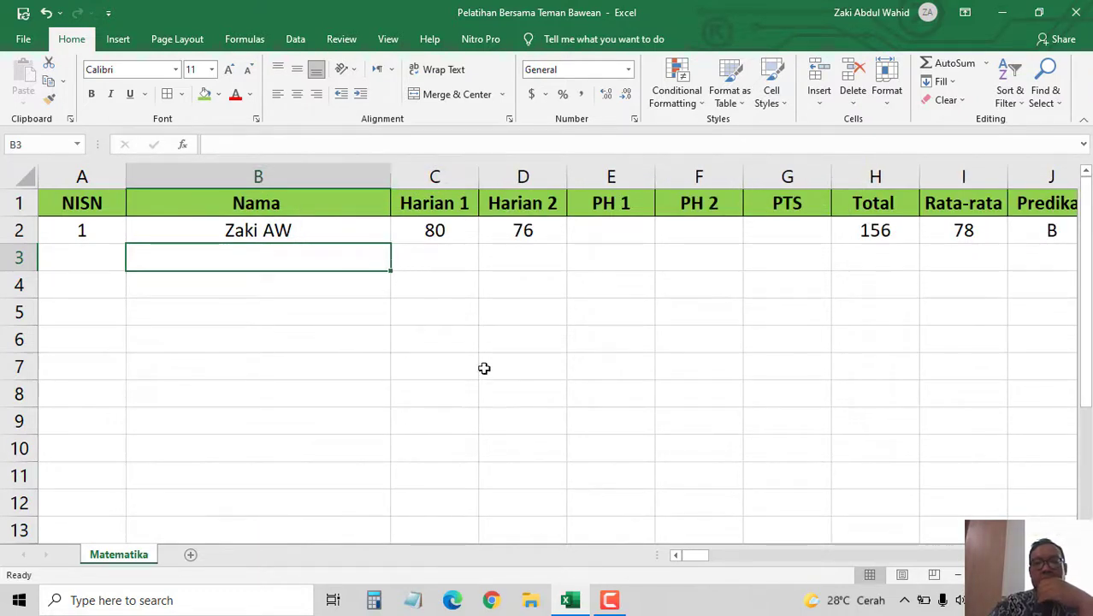
{"action": "left_click_drag", "start_coordinate": [706, 556], "coordinate": [746, 563]}
- Enter 80, 88 and 95 in E2:G2, giving Total 419 and Rata-rata 83.8
{"action": "left_click", "coordinate": [273, 231]}
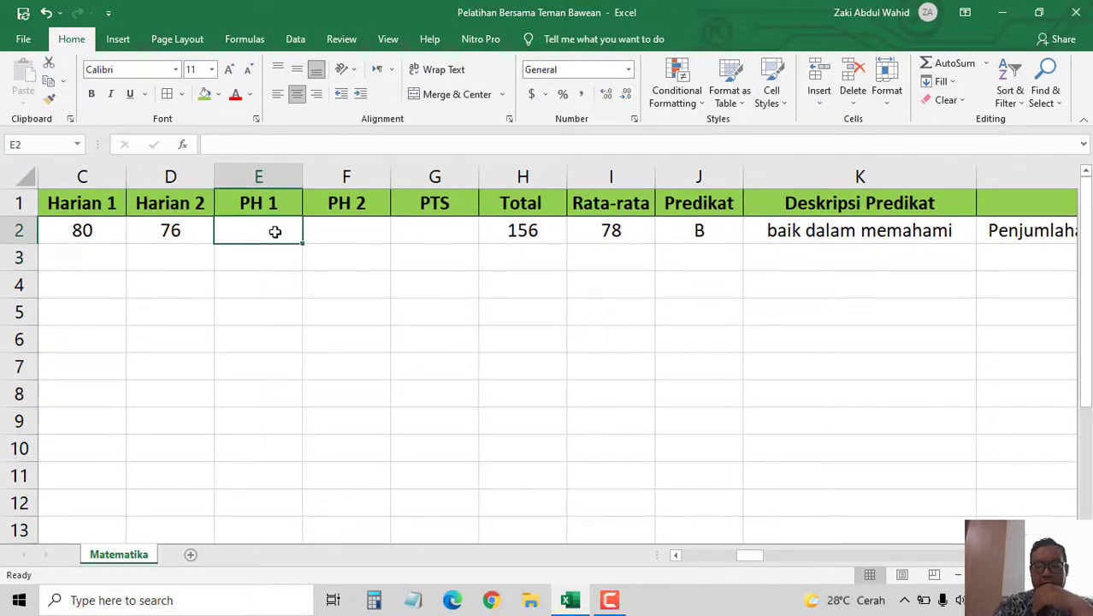
{"action": "type", "text": "80"}
{"action": "key", "text": "Tab"}
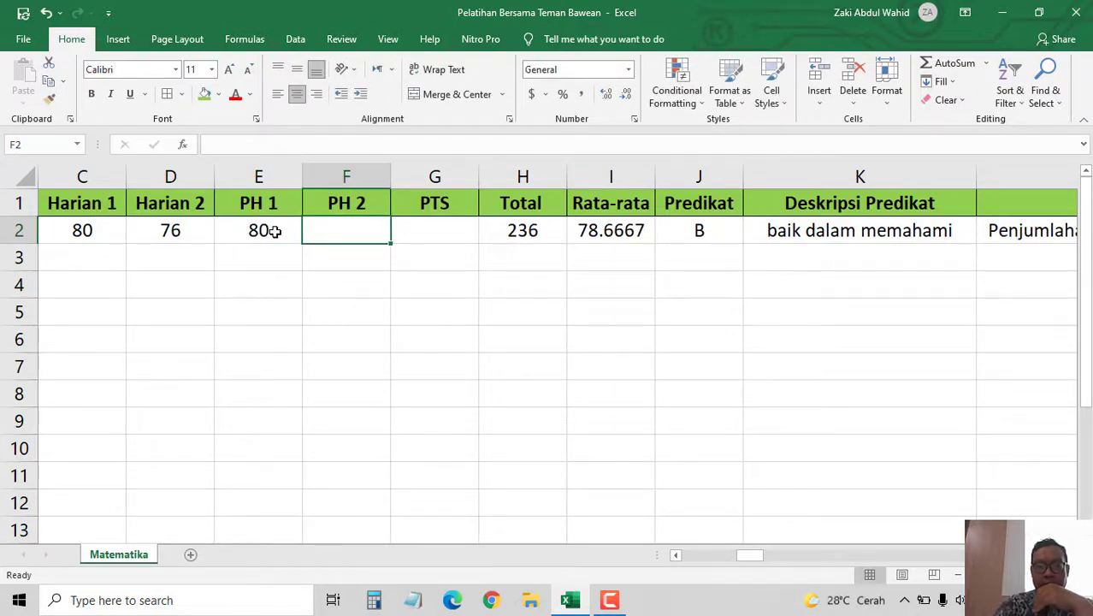
{"action": "type", "text": "88"}
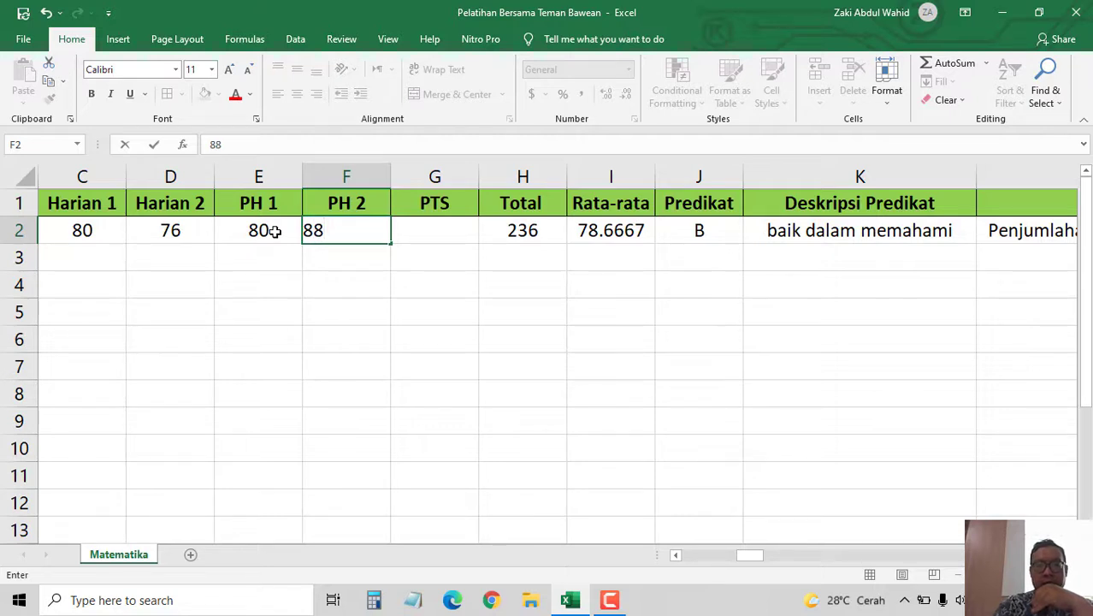
{"action": "key", "text": "Tab"}
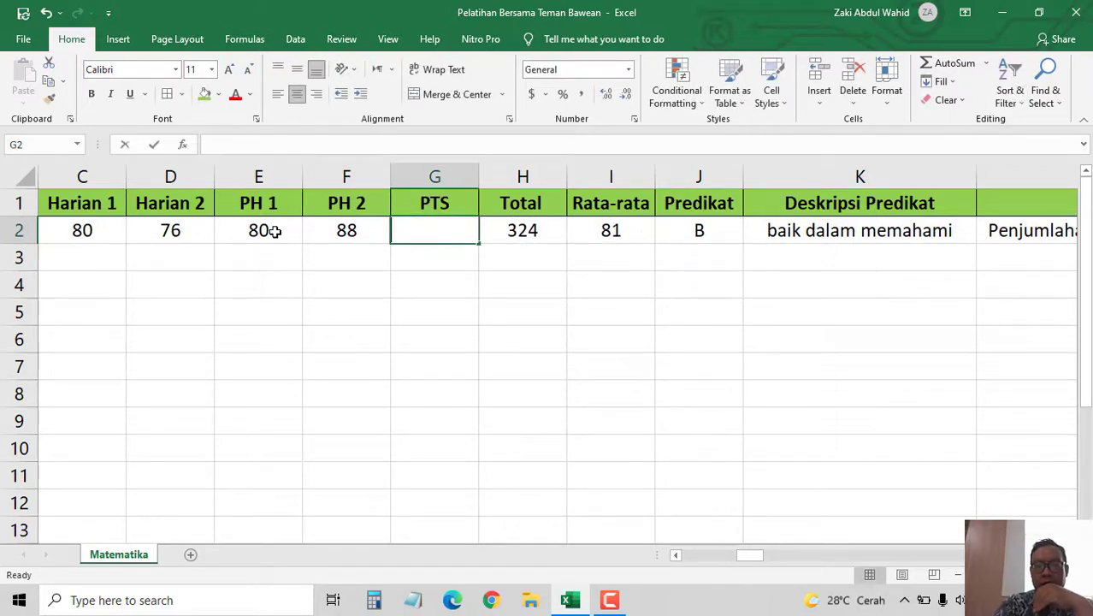
{"action": "type", "text": "95"}
{"action": "key", "text": "Tab"}
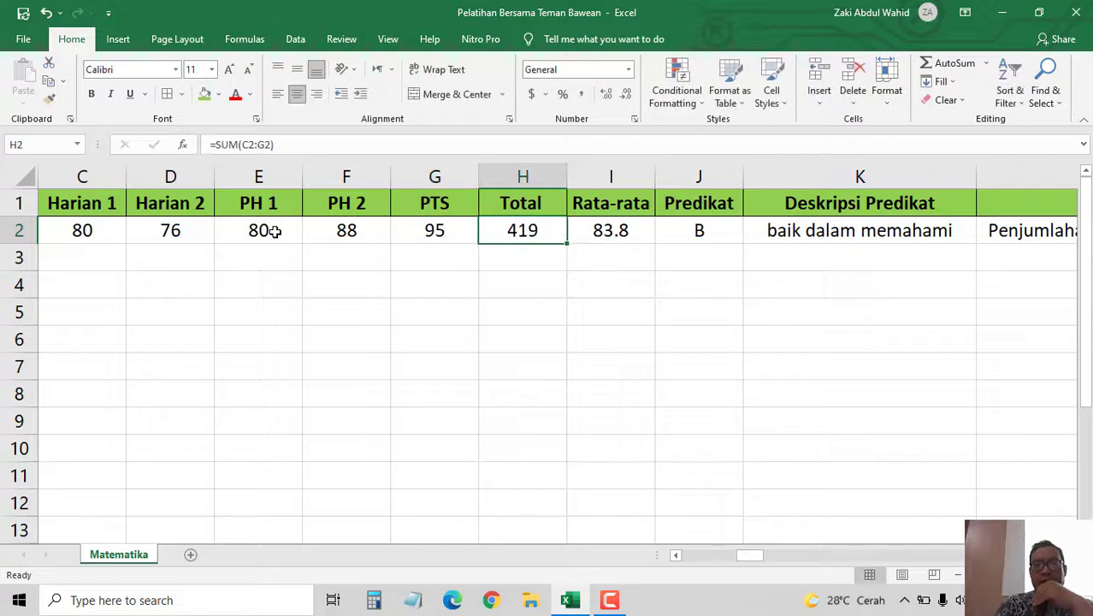
{"action": "key", "text": "Tab"}
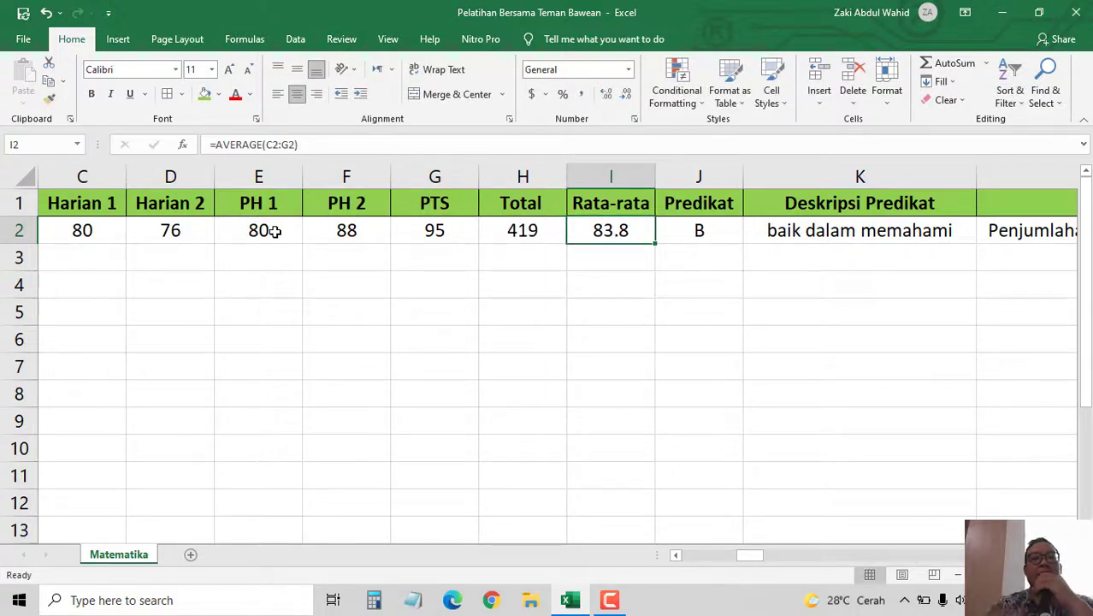
{"action": "key", "text": "Left"}
{"action": "key", "text": "Left"}
{"action": "key", "text": "Left"}
{"action": "key", "text": "Left"}
{"action": "key", "text": "Left"}
{"action": "key", "text": "Left"}
{"action": "key", "text": "Left"}
{"action": "key", "text": "Left"}
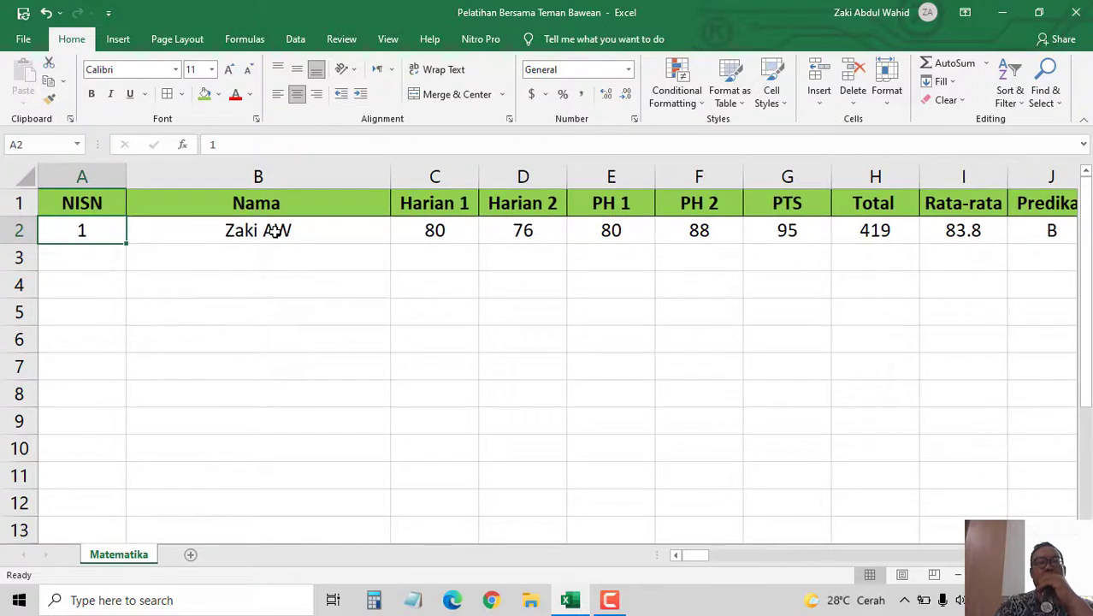
- Enter NISN 2 in cell A3
{"action": "key", "text": "Down"}
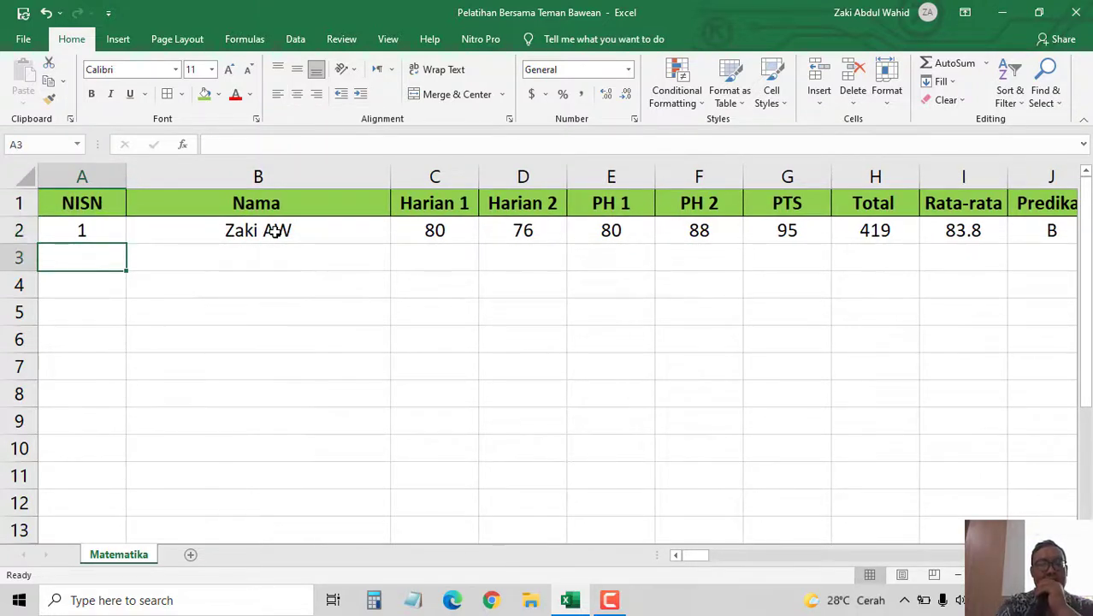
{"action": "type", "text": "2"}
{"action": "key", "text": "Tab"}
{"action": "key", "text": "Left"}
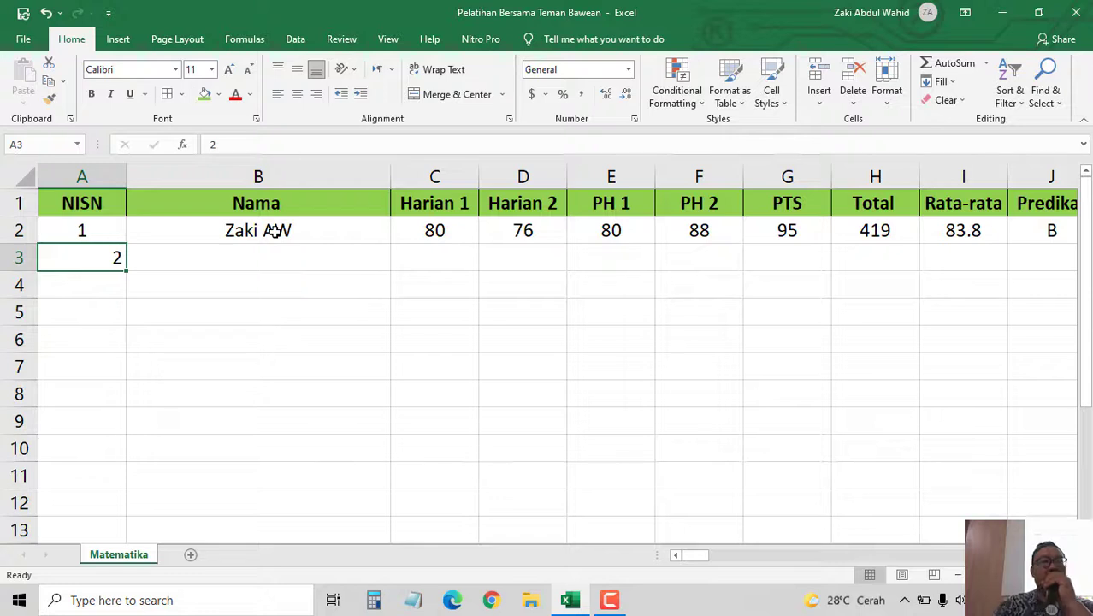
- Centre the NISN numbers in A2:A4, then select the Total cell H2
{"action": "left_click", "coordinate": [82, 232]}
{"action": "left_click_drag", "start_coordinate": [83, 254], "coordinate": [88, 286]}
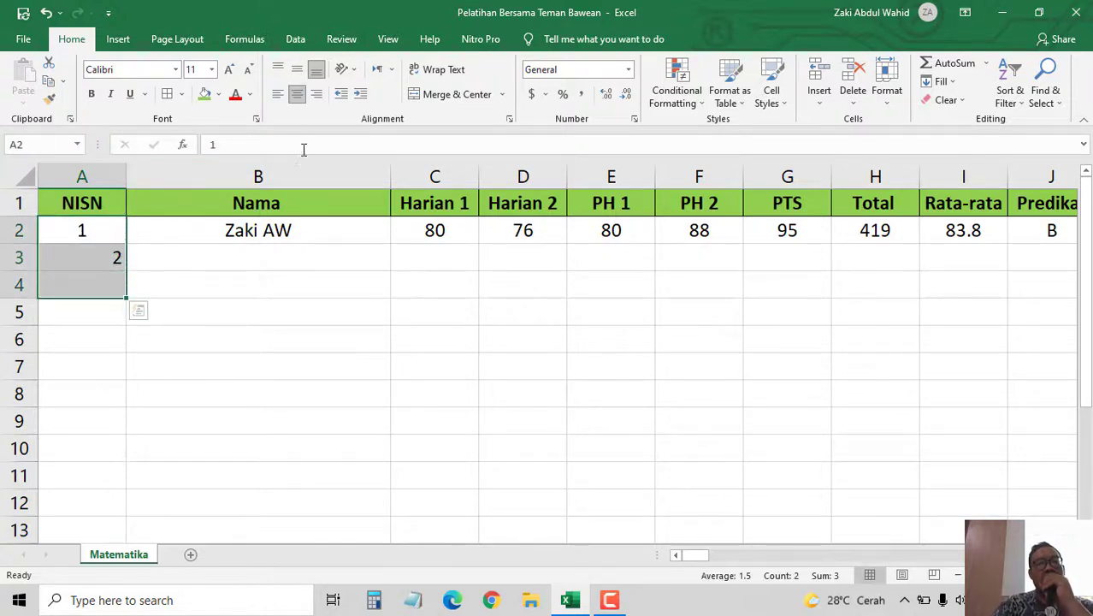
{"action": "left_click", "coordinate": [297, 99]}
{"action": "left_click", "coordinate": [297, 99]}
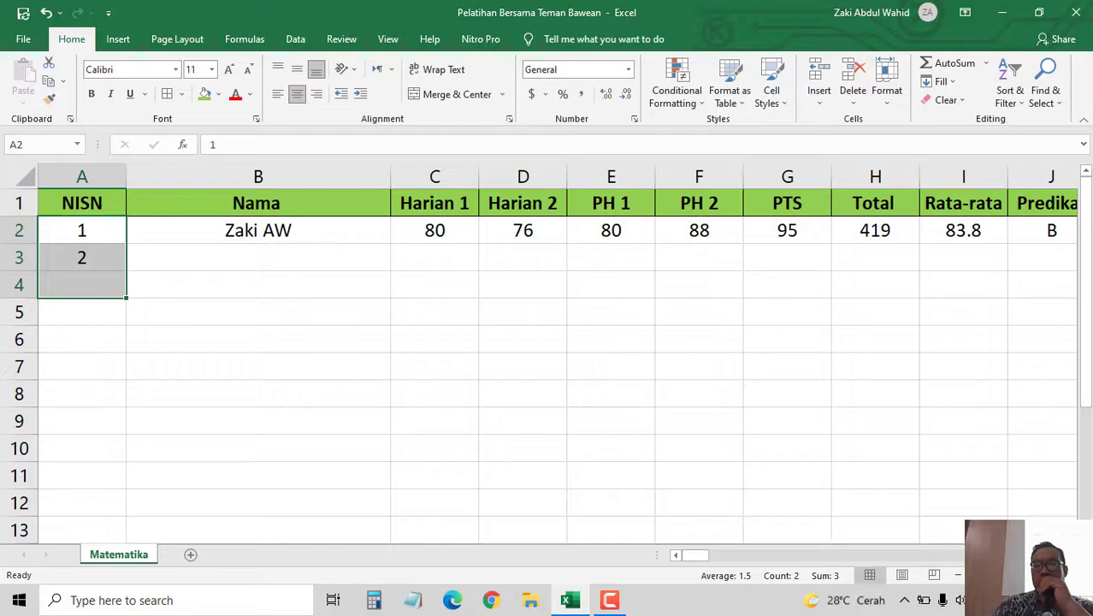
{"action": "left_click", "coordinate": [1070, 556]}
{"action": "left_click", "coordinate": [1070, 555]}
{"action": "left_click", "coordinate": [1070, 555]}
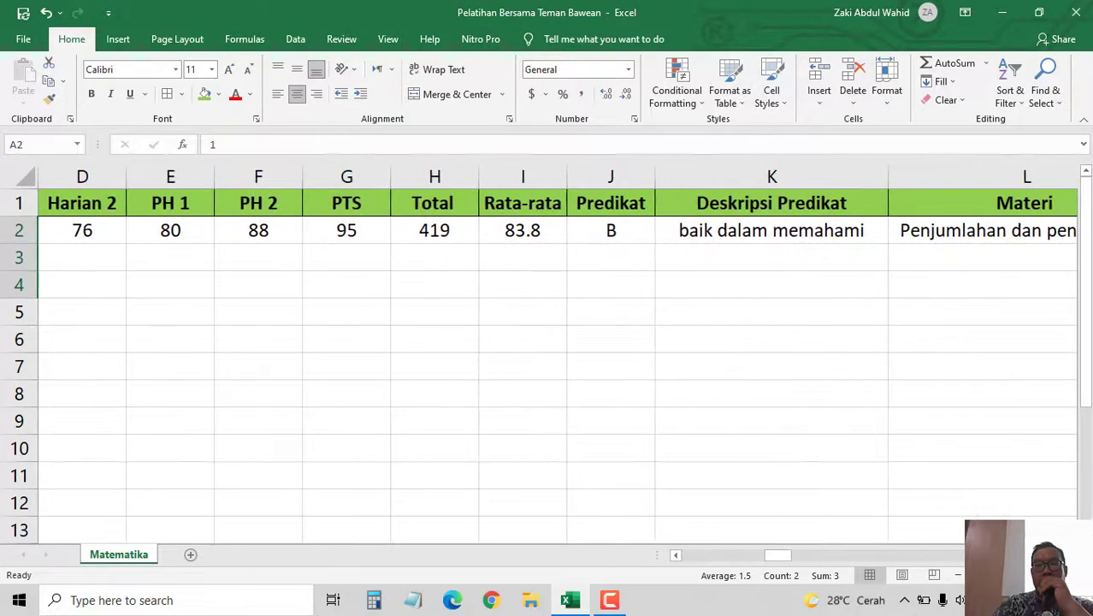
{"action": "left_click", "coordinate": [436, 227]}
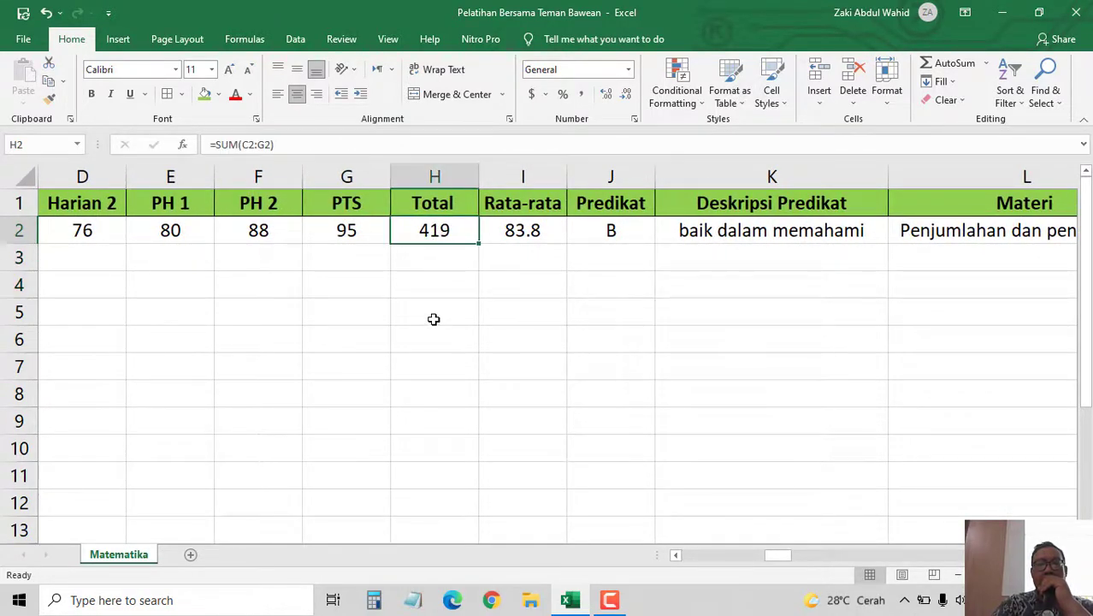
{"action": "left_click", "coordinate": [349, 145]}
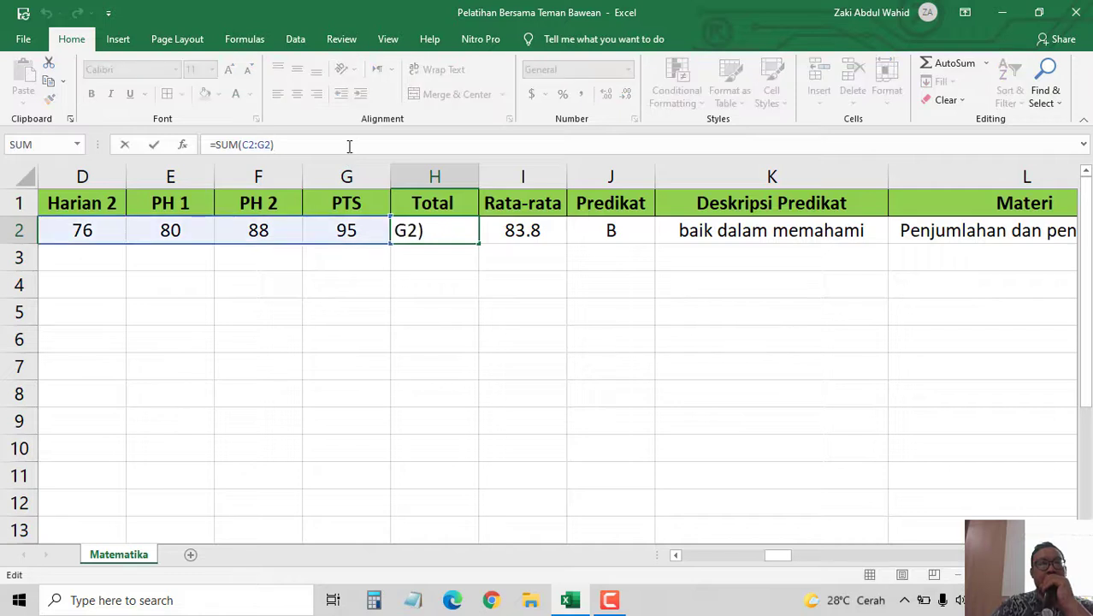
{"action": "left_click", "coordinate": [468, 339]}
{"action": "left_click", "coordinate": [523, 228]}
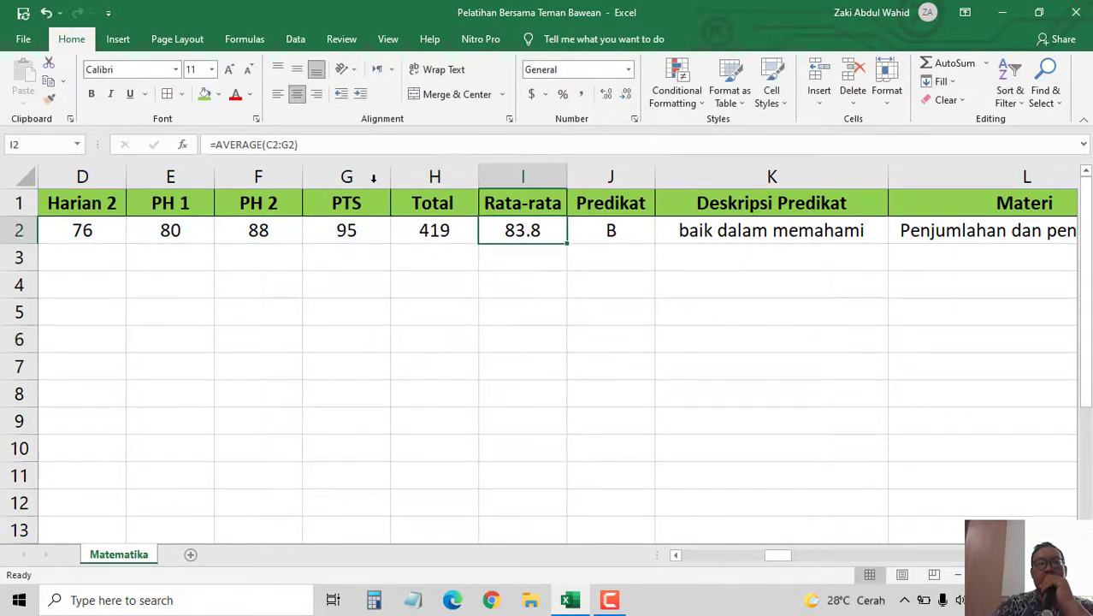
{"action": "left_click", "coordinate": [341, 145]}
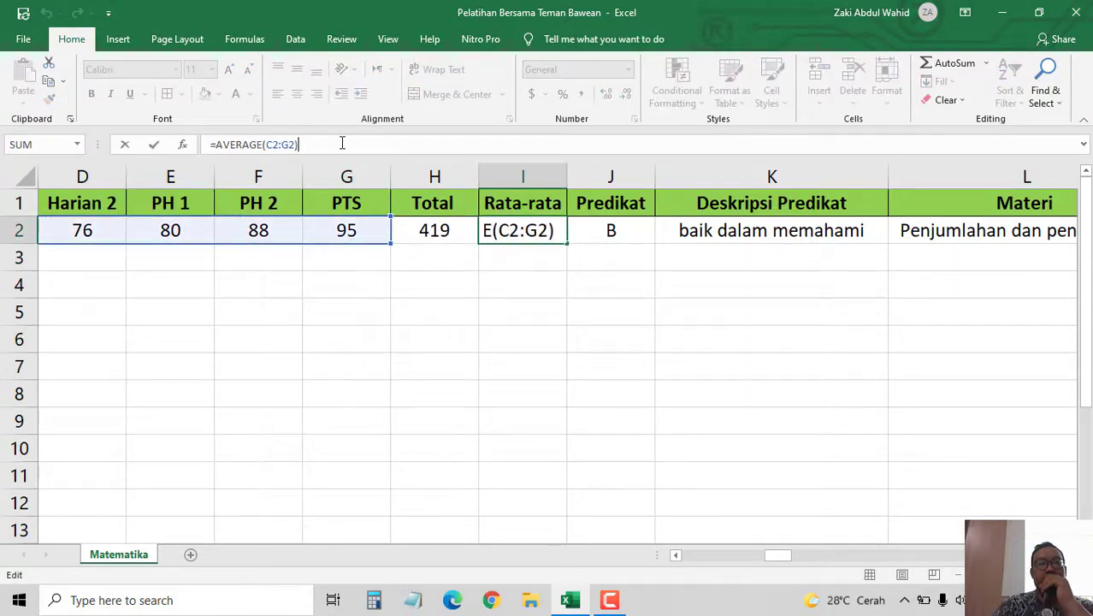
{"action": "left_click", "coordinate": [510, 323]}
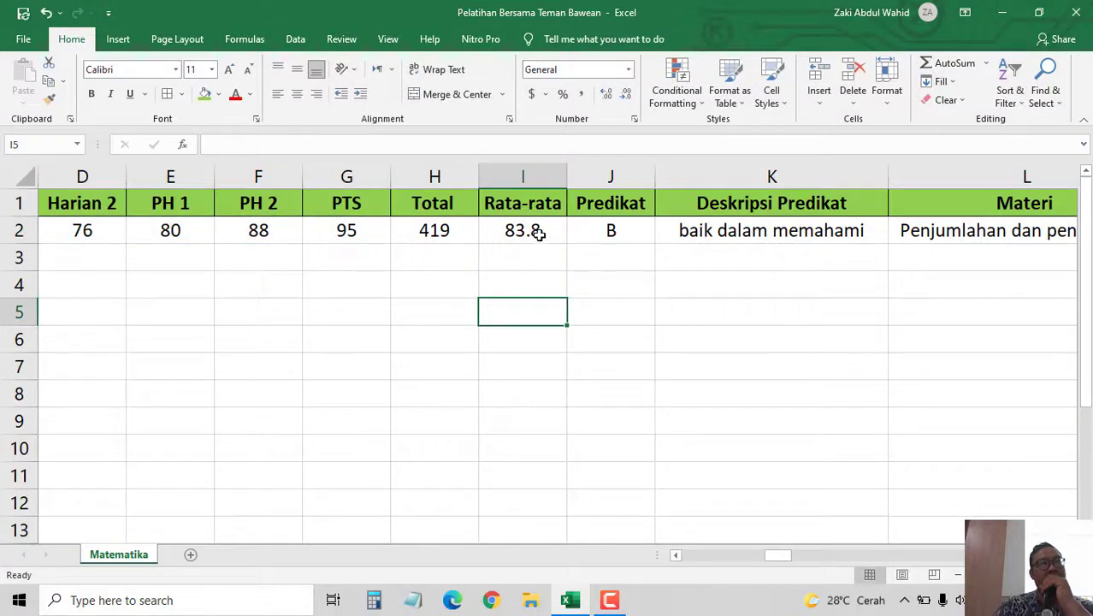
{"action": "left_click", "coordinate": [675, 555]}
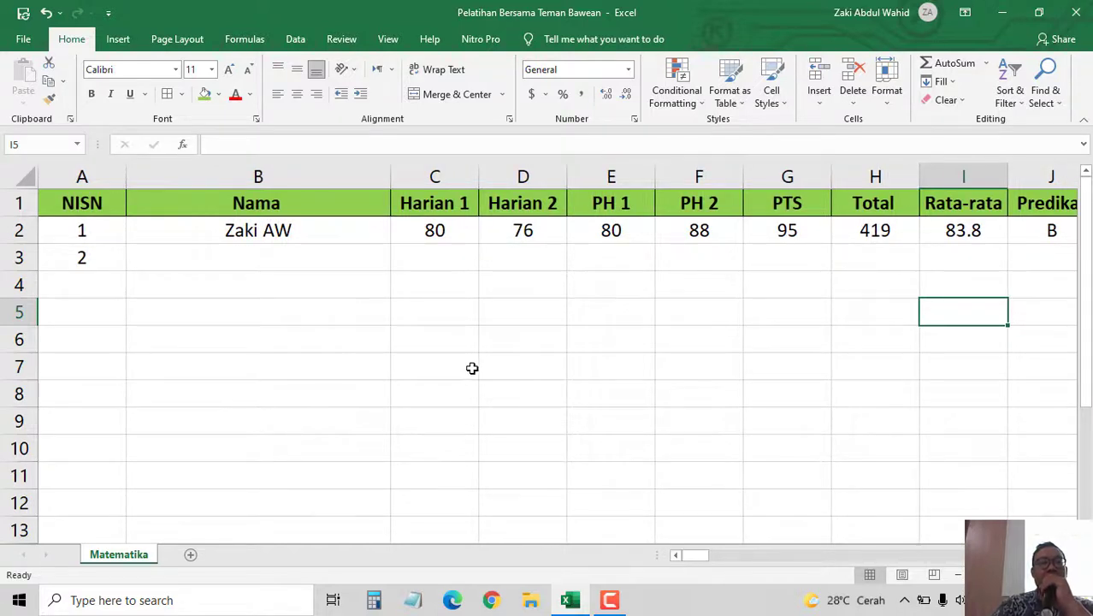
- Apply All Borders to the student rows A2:N4 of the grade table
{"action": "left_click_drag", "start_coordinate": [64, 224], "coordinate": [639, 302]}
{"action": "left_click_drag", "start_coordinate": [598, 276], "coordinate": [598, 275]}
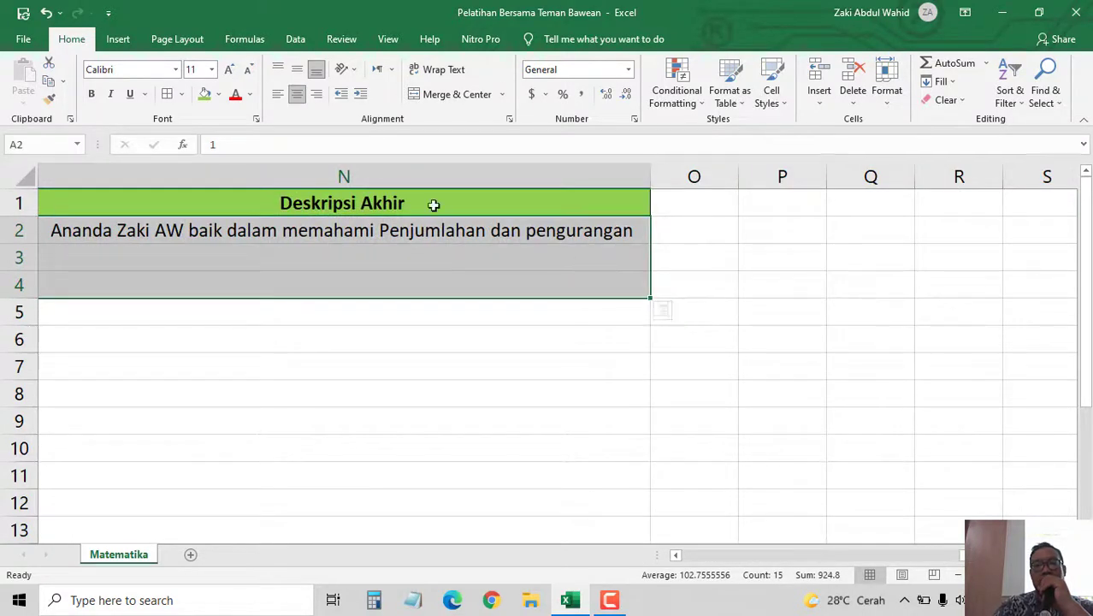
{"action": "left_click", "coordinate": [167, 96]}
{"action": "left_click", "coordinate": [519, 420]}
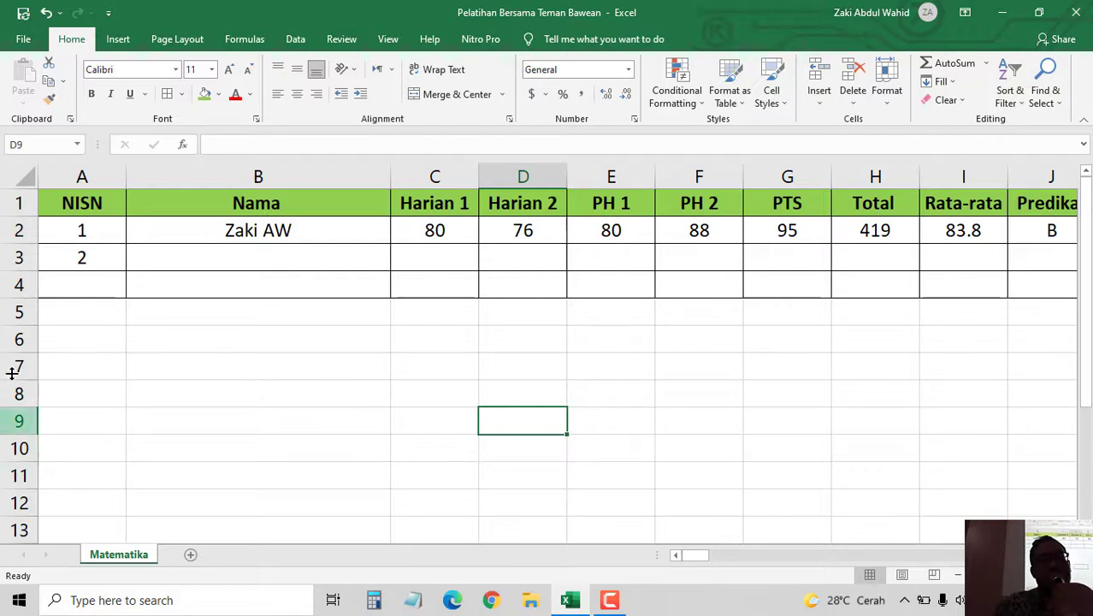
{"action": "left_click", "coordinate": [73, 279]}
- Enter NISN 3 in A4 and the second student's name in B3, centred
{"action": "type", "text": "3"}
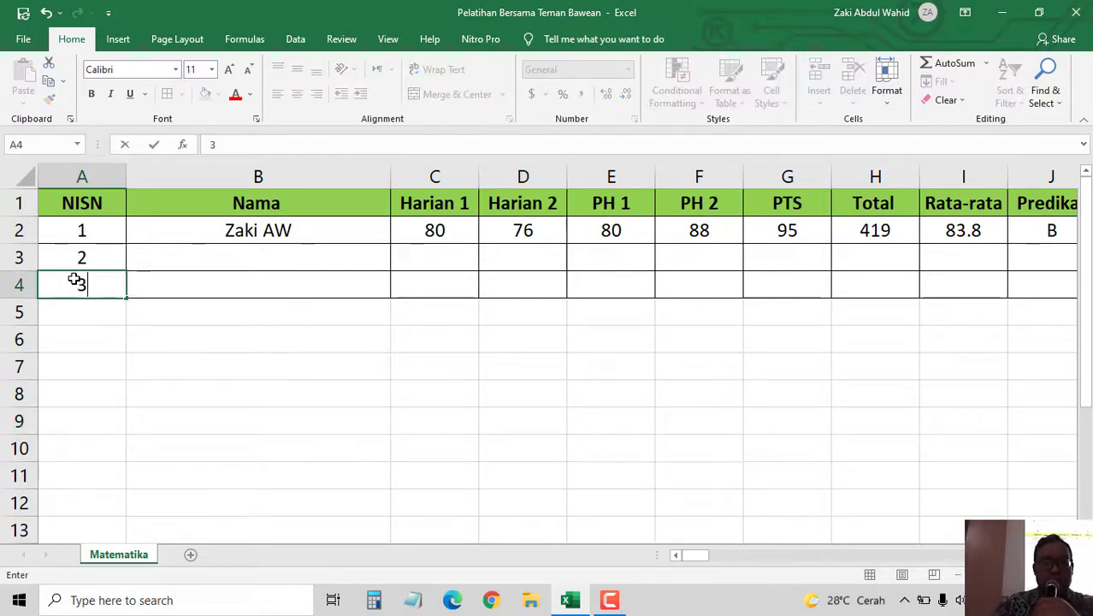
{"action": "key", "text": "Tab"}
{"action": "key", "text": "Up"}
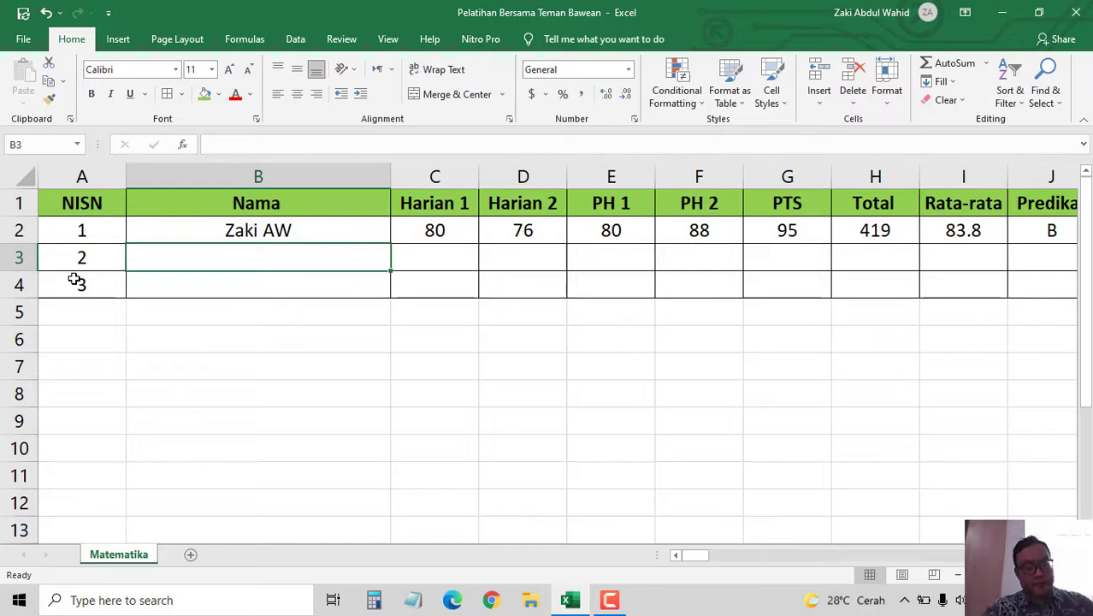
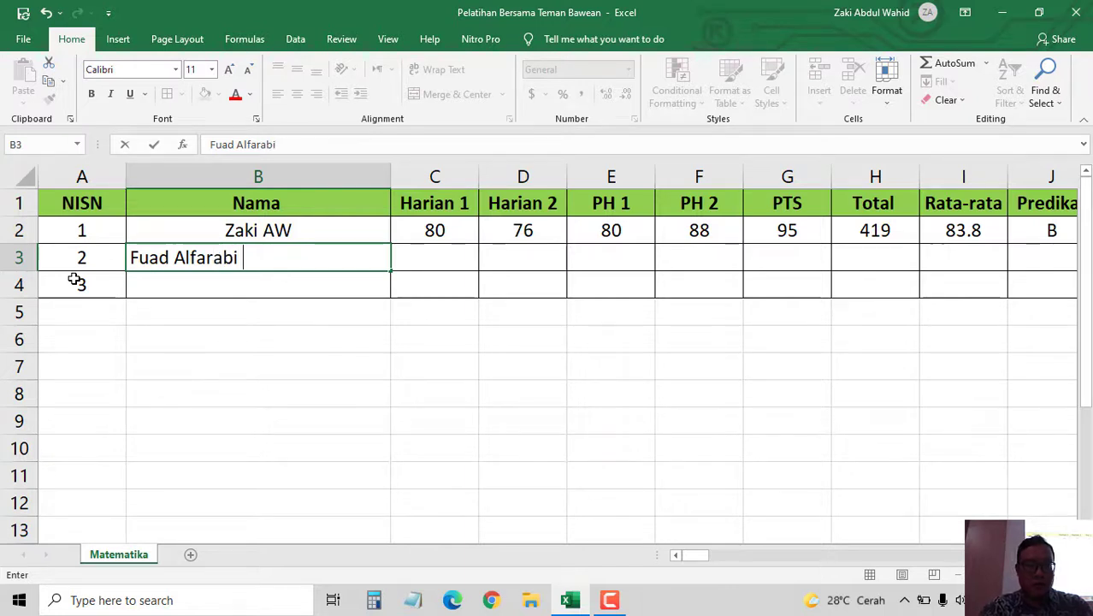
{"action": "key", "text": "Tab"}
{"action": "key", "text": "Left"}
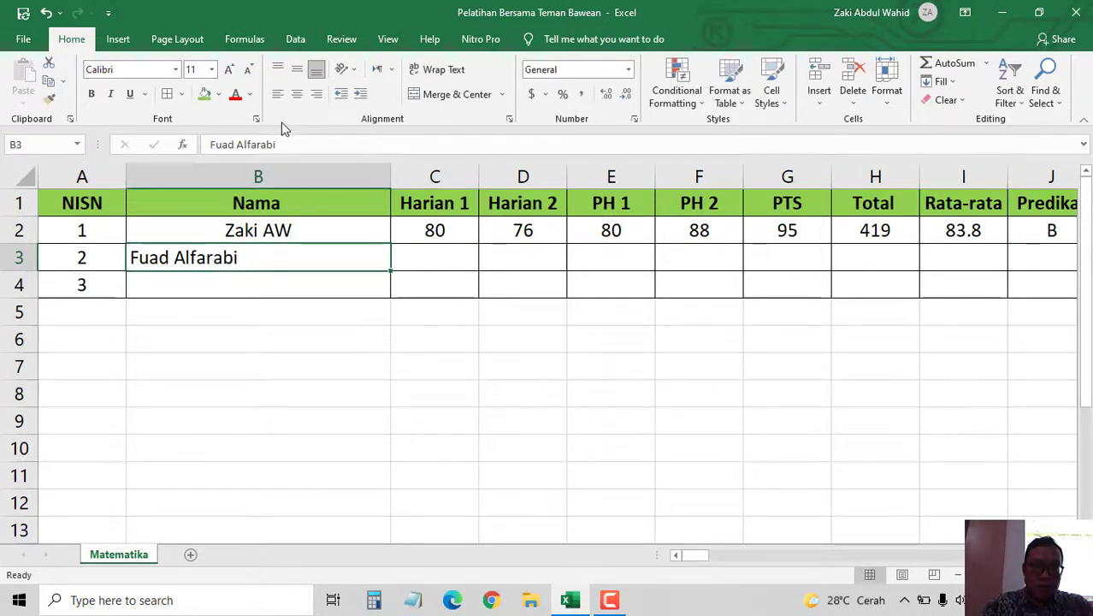
{"action": "left_click", "coordinate": [295, 99]}
- Enter the third student's name in B4 and centre it
{"action": "left_click", "coordinate": [279, 284]}
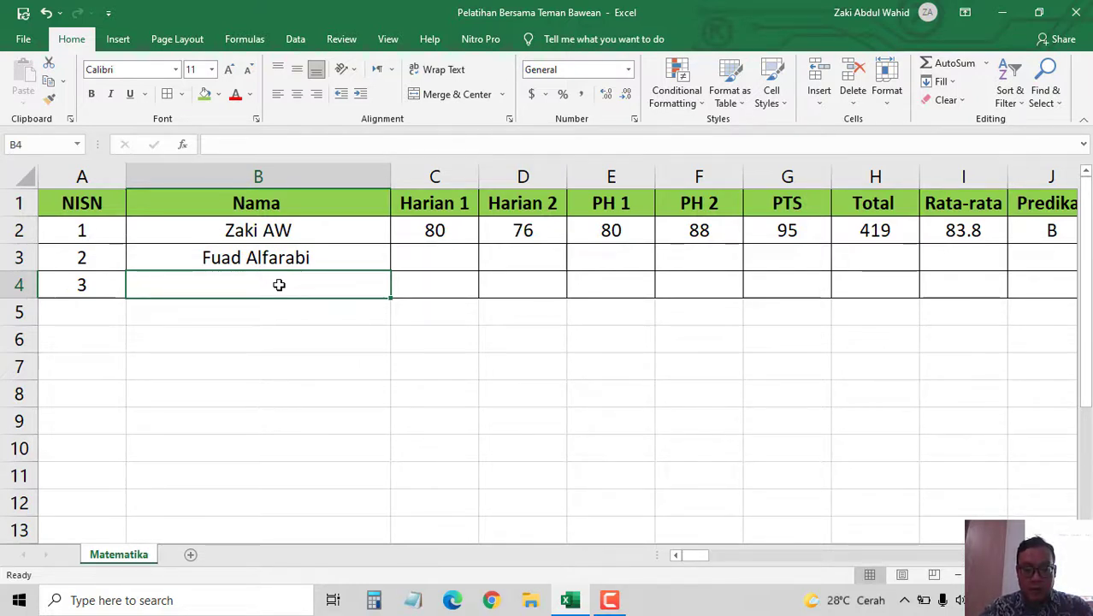
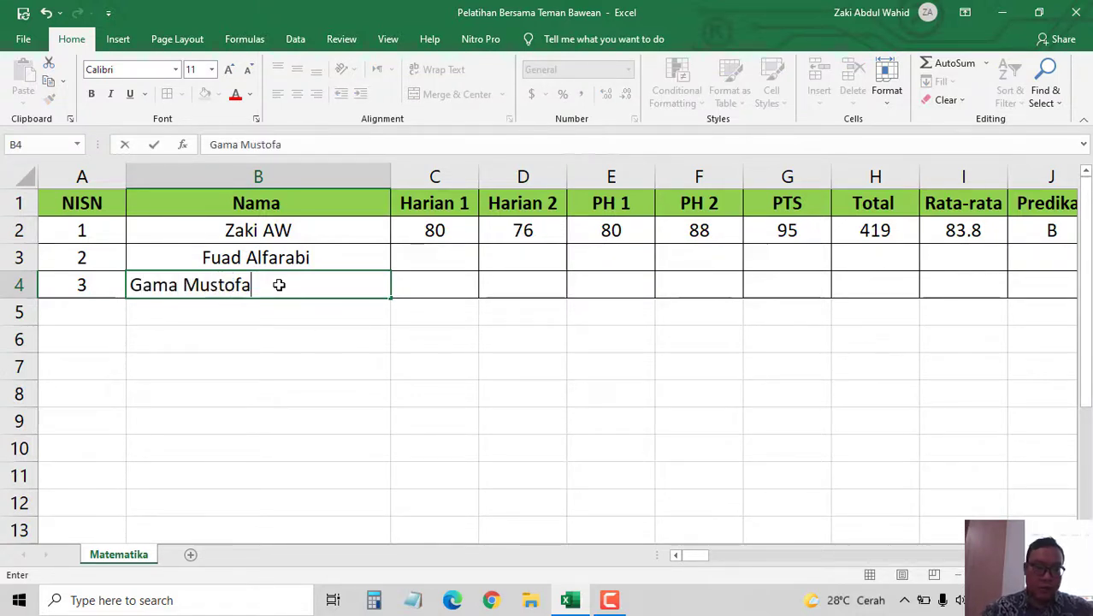
{"action": "left_click", "coordinate": [365, 330]}
{"action": "left_click", "coordinate": [335, 285]}
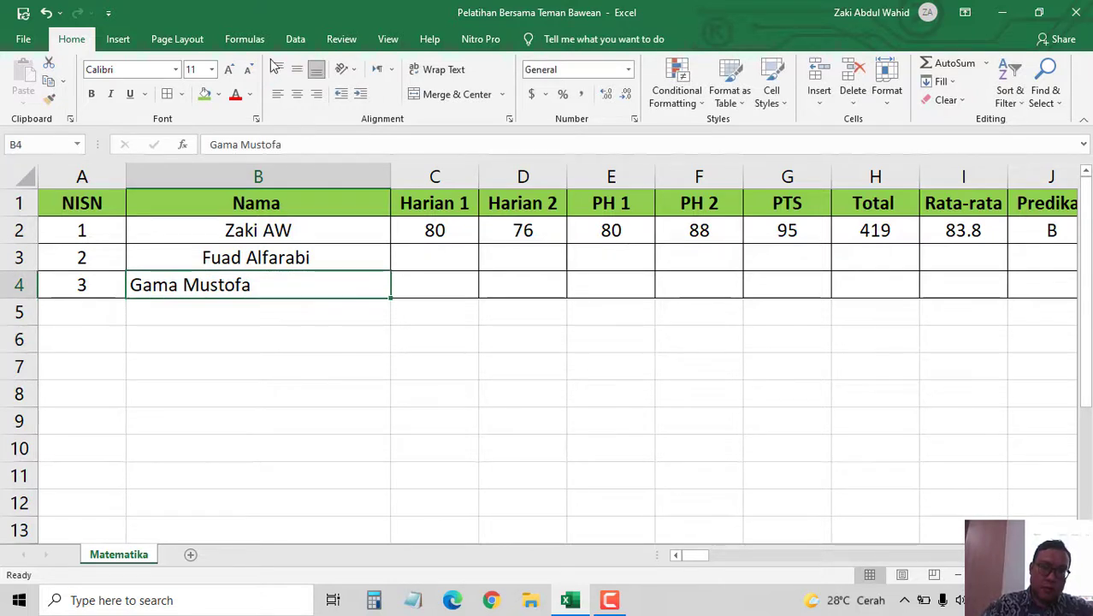
{"action": "left_click", "coordinate": [300, 95]}
{"action": "left_click", "coordinate": [453, 261]}
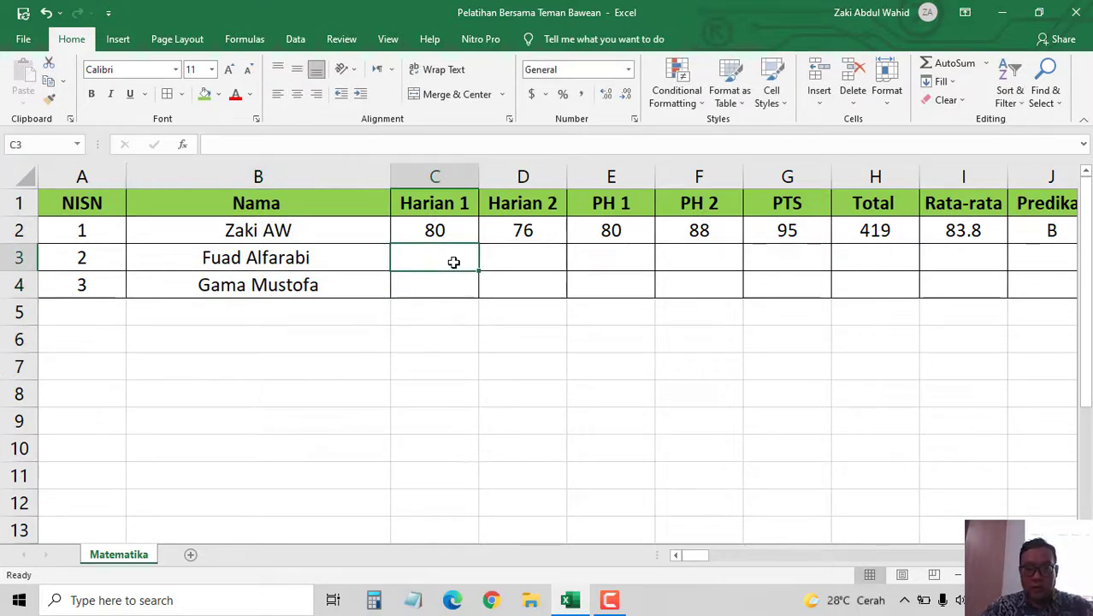
- Enter 77 in C3 and centre the contents of rows 2–4 through column N
{"action": "type", "text": "77"}
{"action": "left_click", "coordinate": [446, 283]}
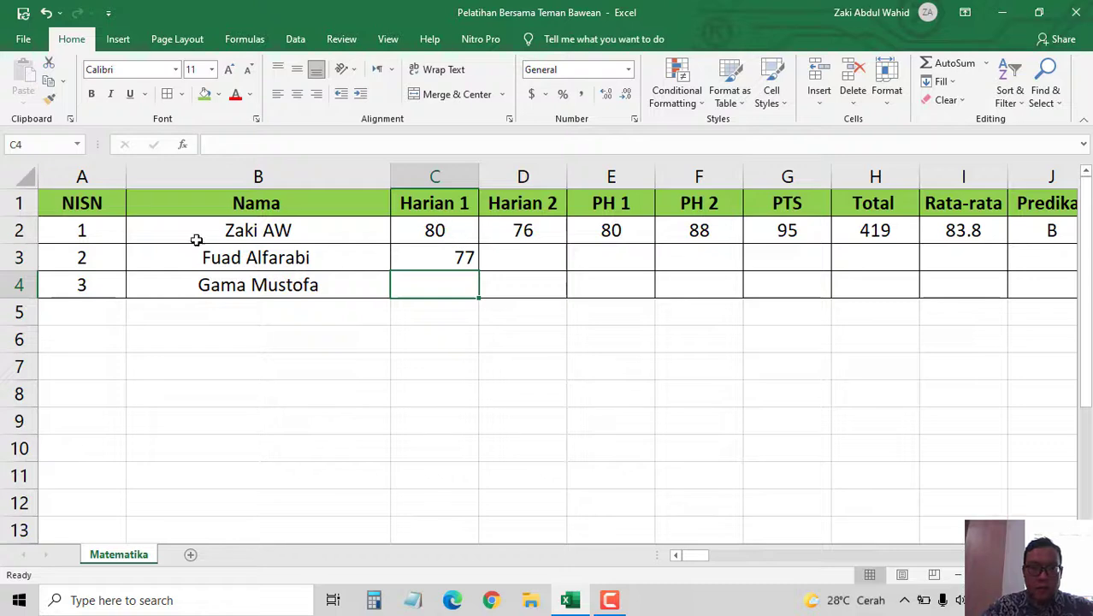
{"action": "left_click_drag", "start_coordinate": [146, 227], "coordinate": [621, 288]}
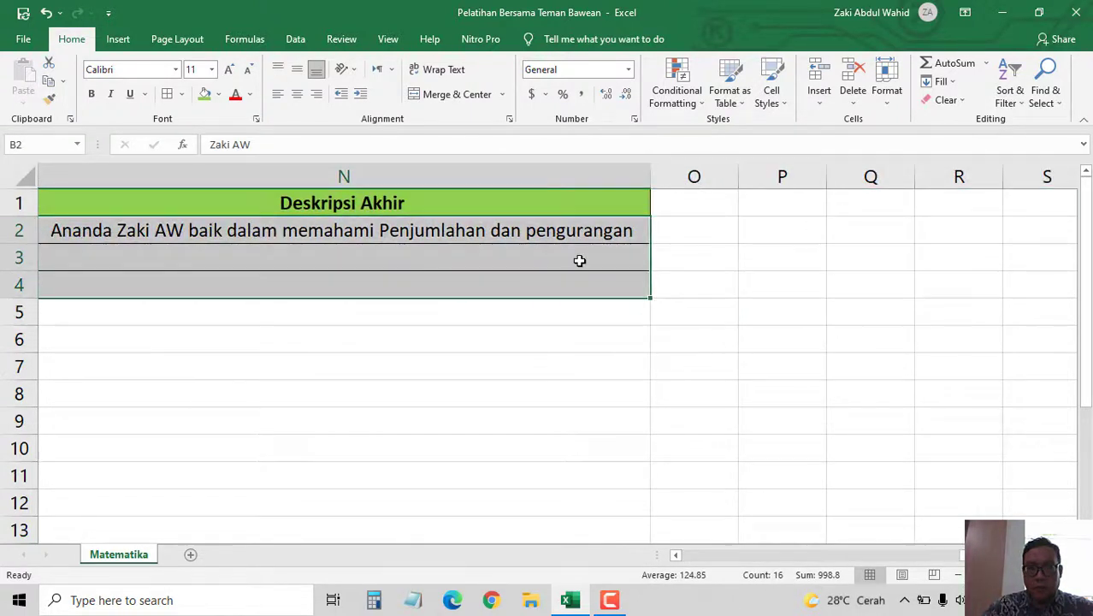
{"action": "left_click", "coordinate": [297, 94]}
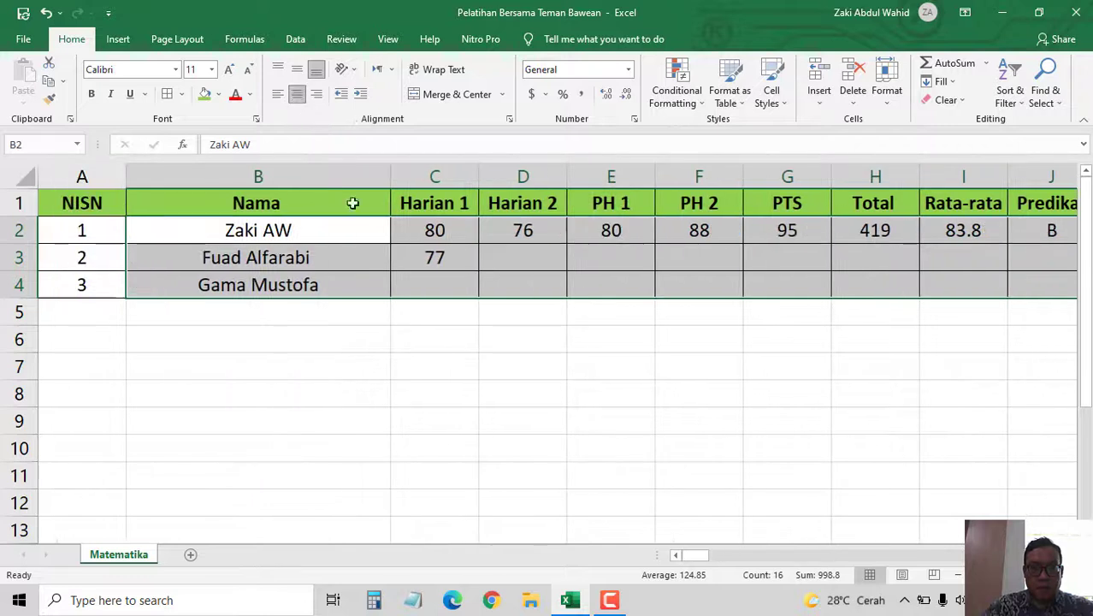
- Fill D3:G3 with scores 88, 86, 98 and 90
{"action": "left_click", "coordinate": [514, 257]}
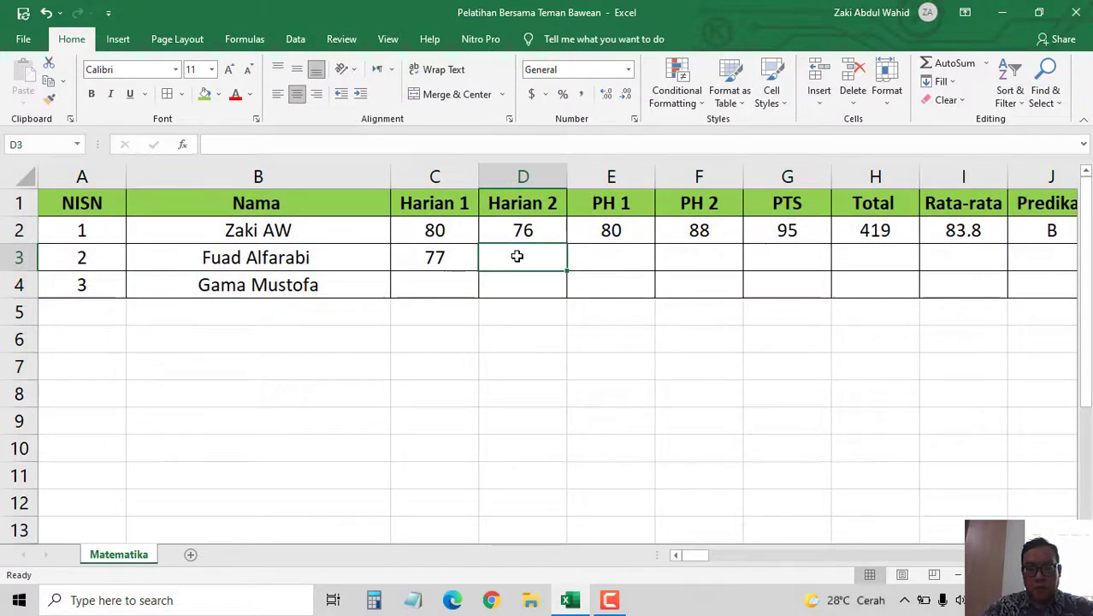
{"action": "type", "text": "88"}
{"action": "left_click", "coordinate": [599, 258]}
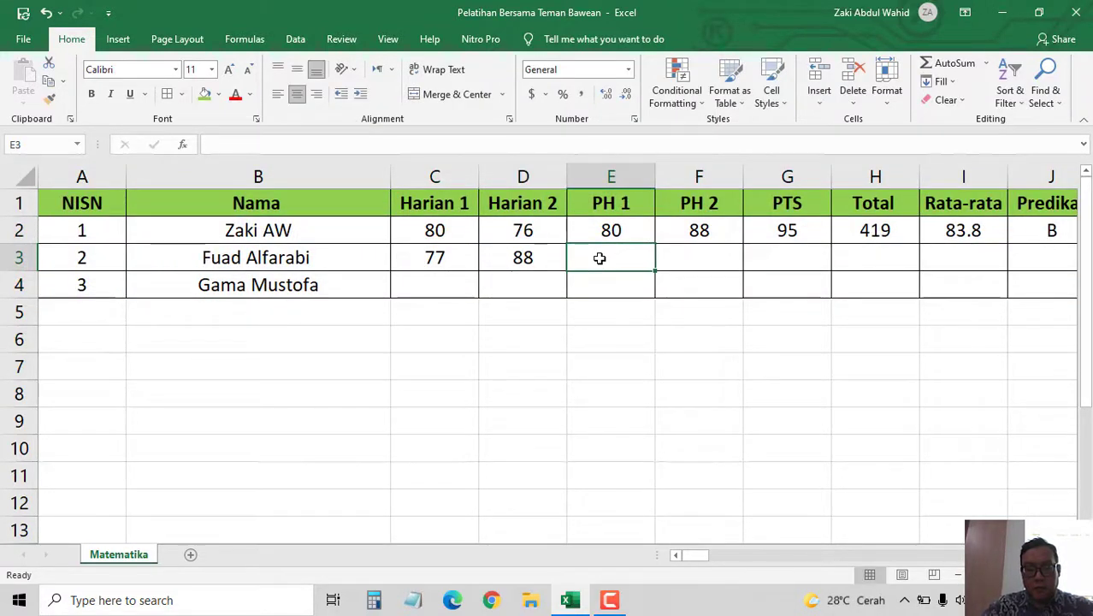
{"action": "type", "text": "86"}
{"action": "left_click", "coordinate": [694, 260]}
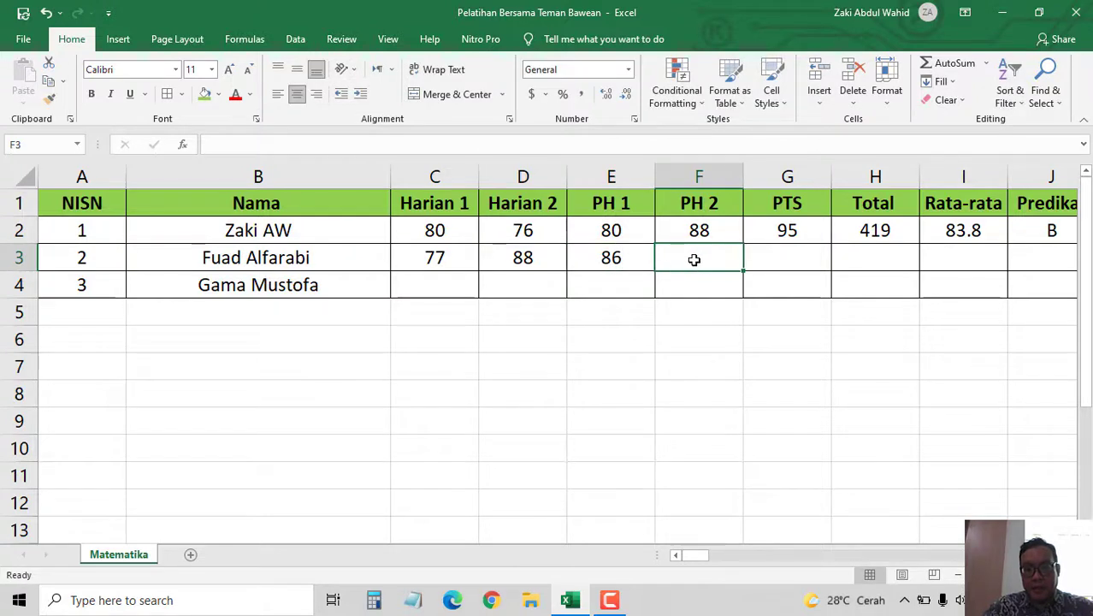
{"action": "type", "text": "98"}
{"action": "left_click", "coordinate": [790, 256]}
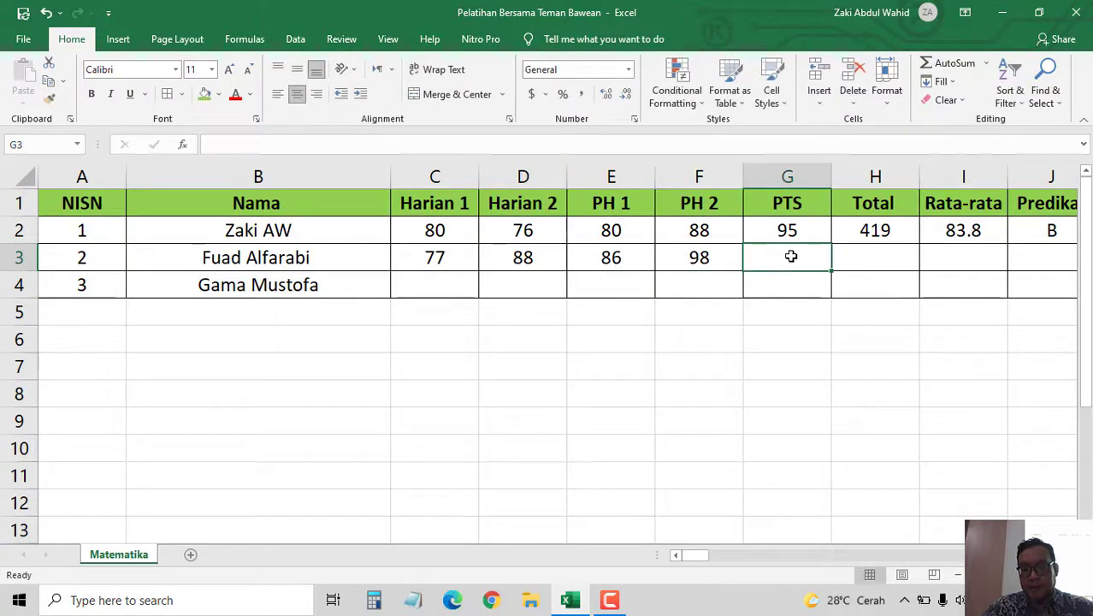
{"action": "type", "text": "90"}
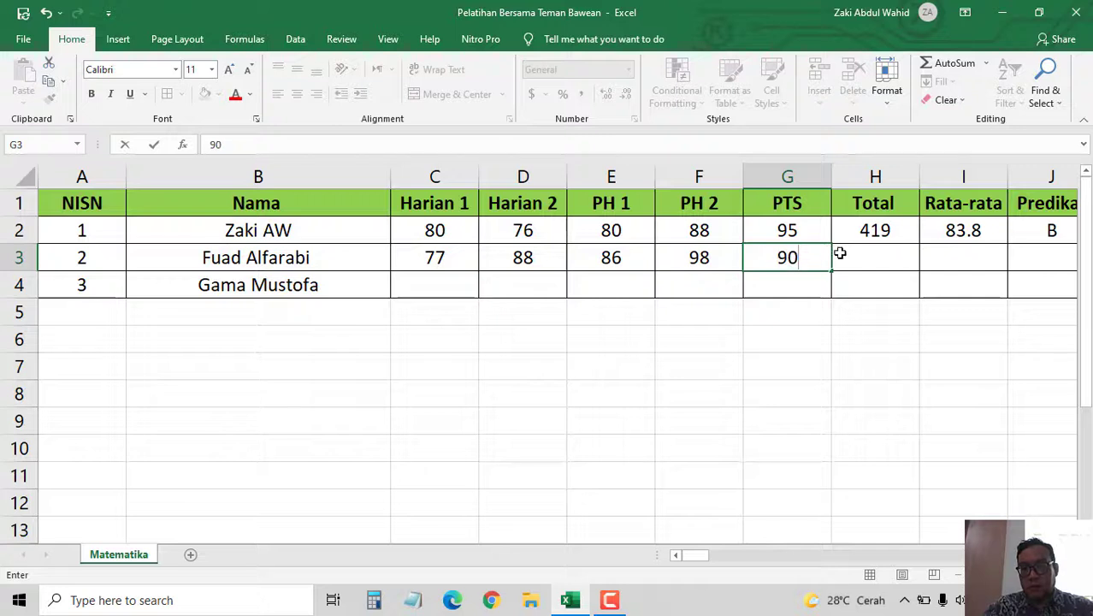
{"action": "left_click", "coordinate": [845, 255]}
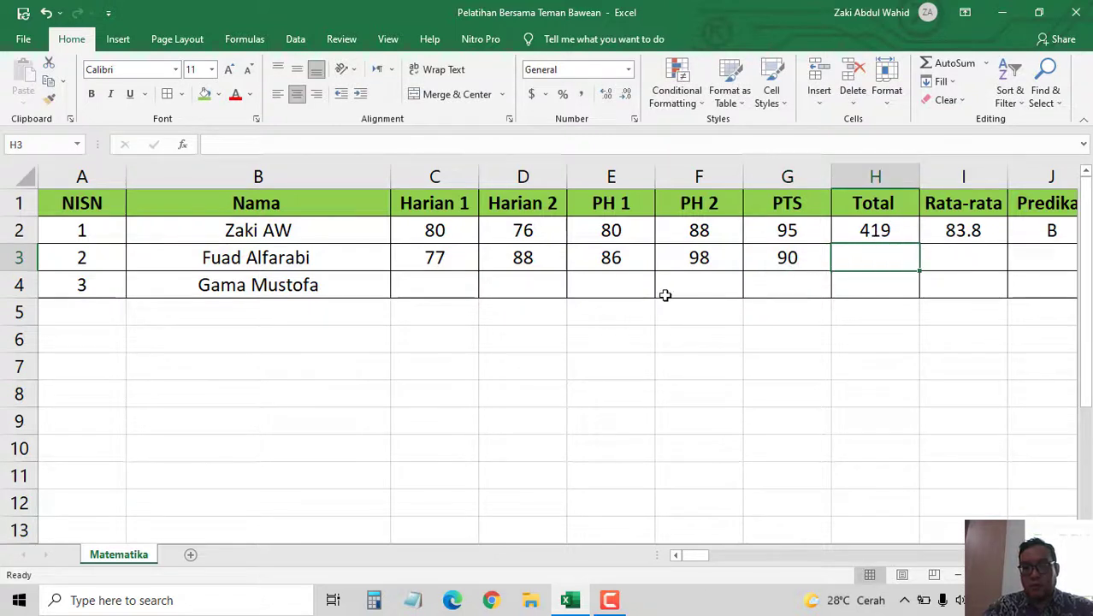
- Fill student 3's scores in C4:G4 with 88, 90, 91, 95 and 98
{"action": "left_click", "coordinate": [446, 288]}
{"action": "type", "text": "88"}
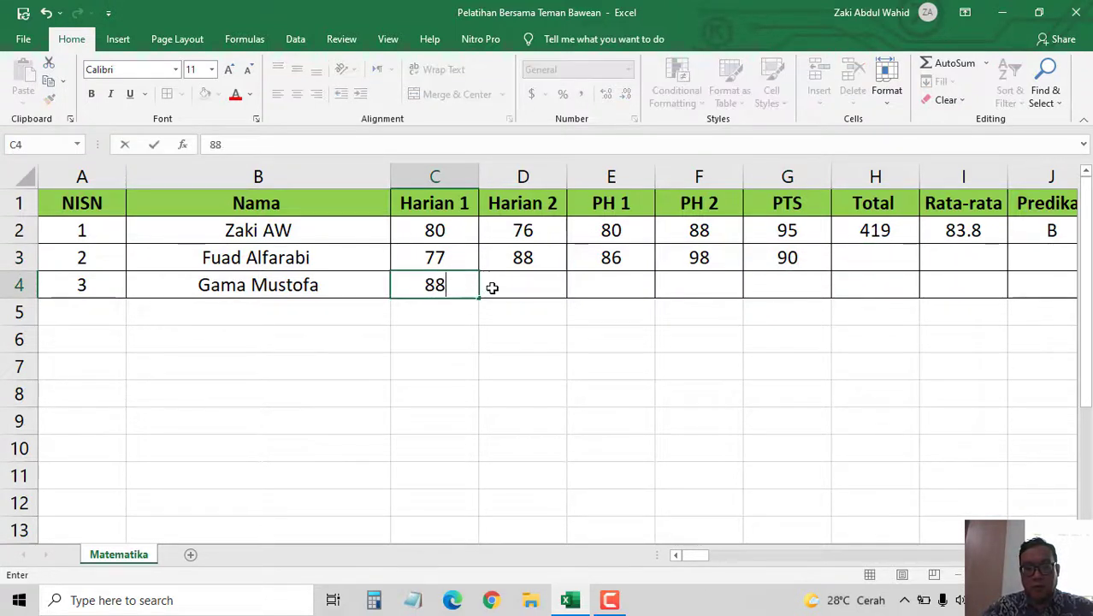
{"action": "left_click", "coordinate": [511, 291]}
{"action": "type", "text": "90"}
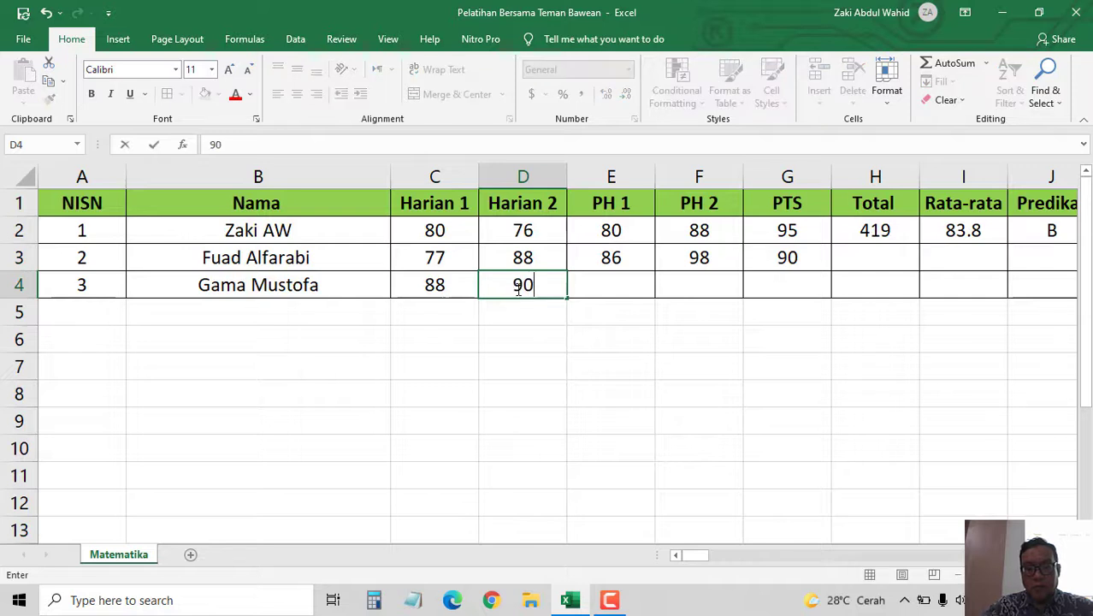
{"action": "left_click", "coordinate": [594, 289]}
{"action": "type", "text": "0"}
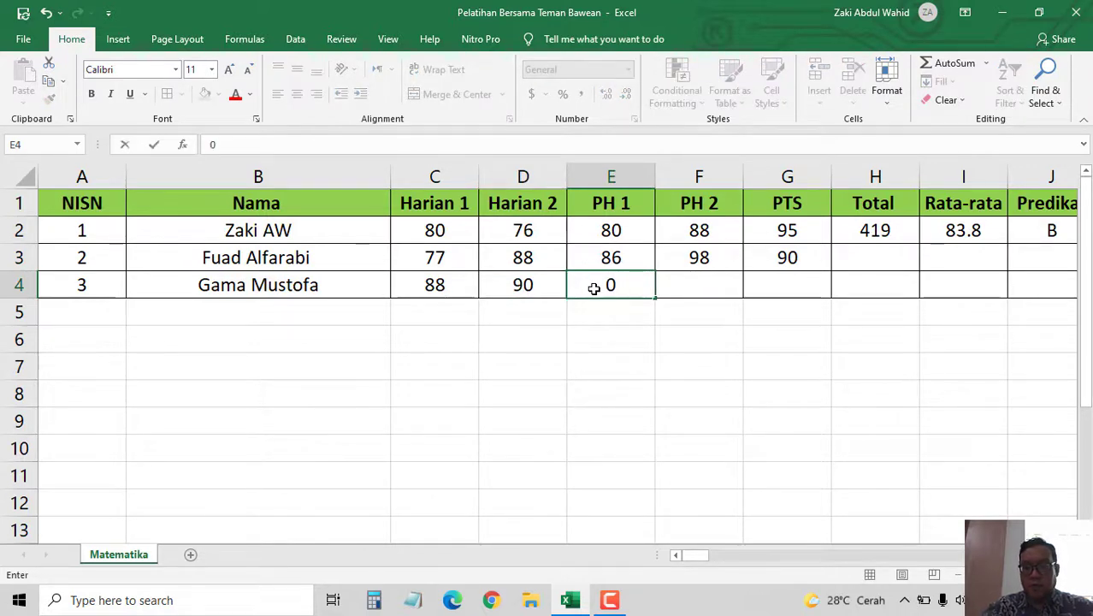
{"action": "key", "text": "BackSpace"}
{"action": "type", "text": "90"}
{"action": "key", "text": "BackSpace"}
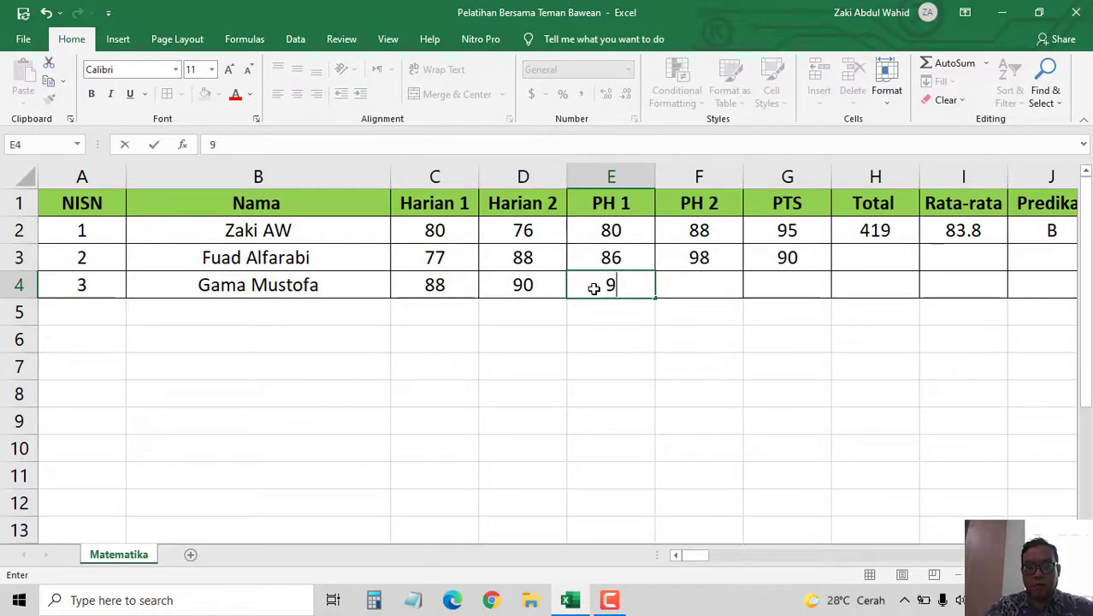
{"action": "type", "text": "1"}
{"action": "key", "text": "Tab"}
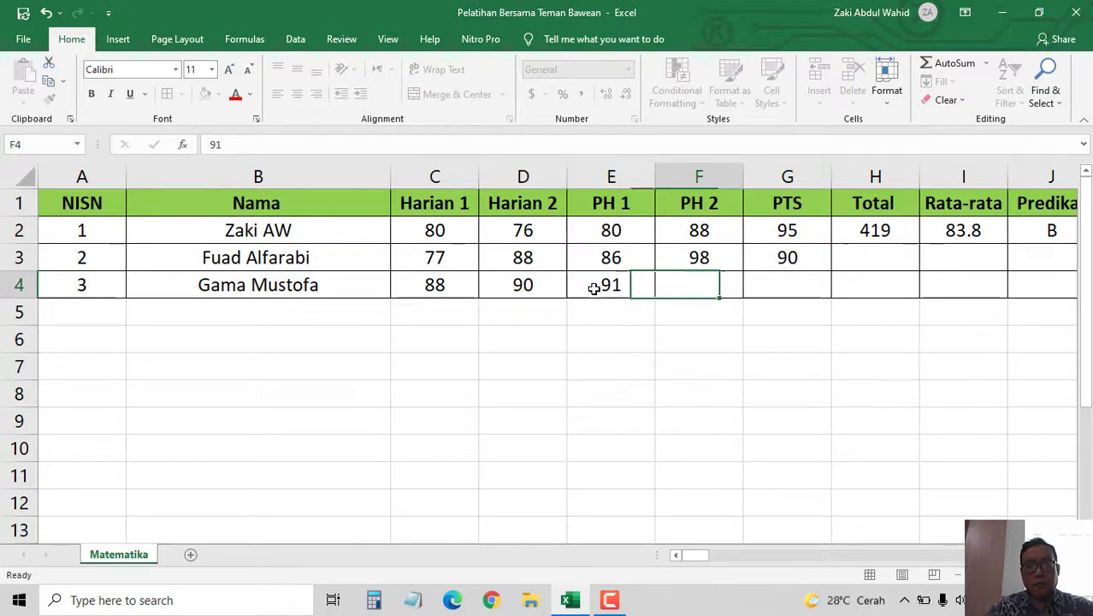
{"action": "type", "text": "95"}
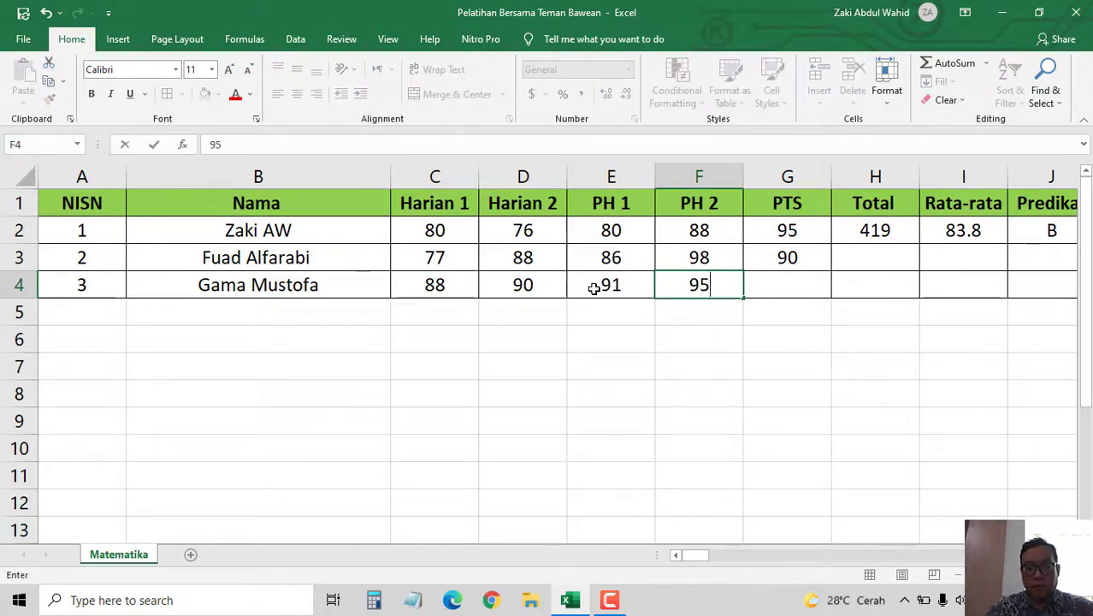
{"action": "key", "text": "Tab"}
{"action": "type", "text": "9"}
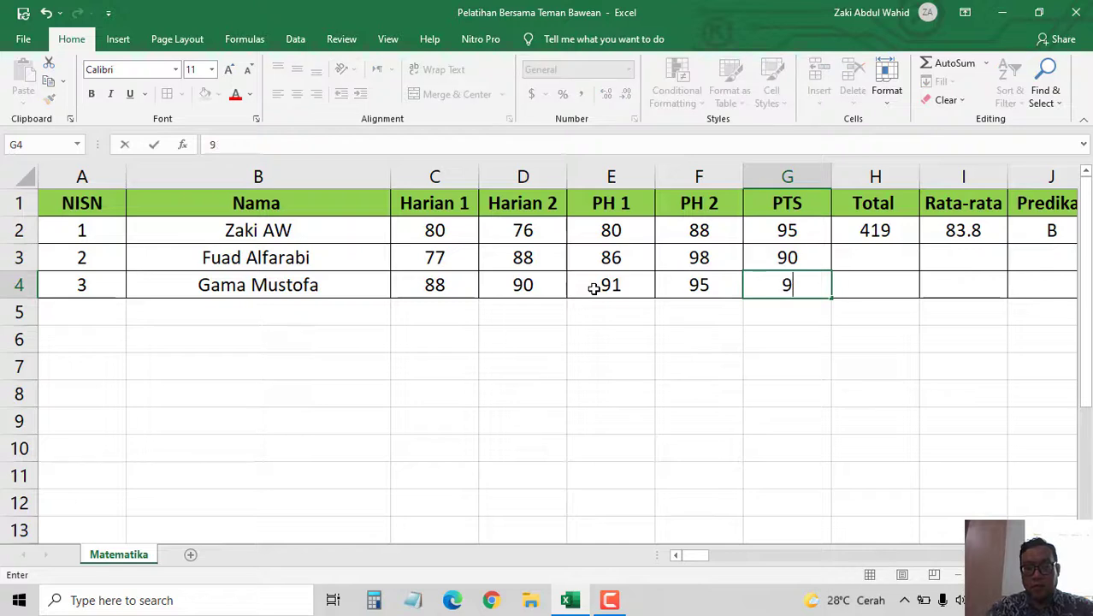
{"action": "type", "text": "8"}
{"action": "key", "text": "Tab"}
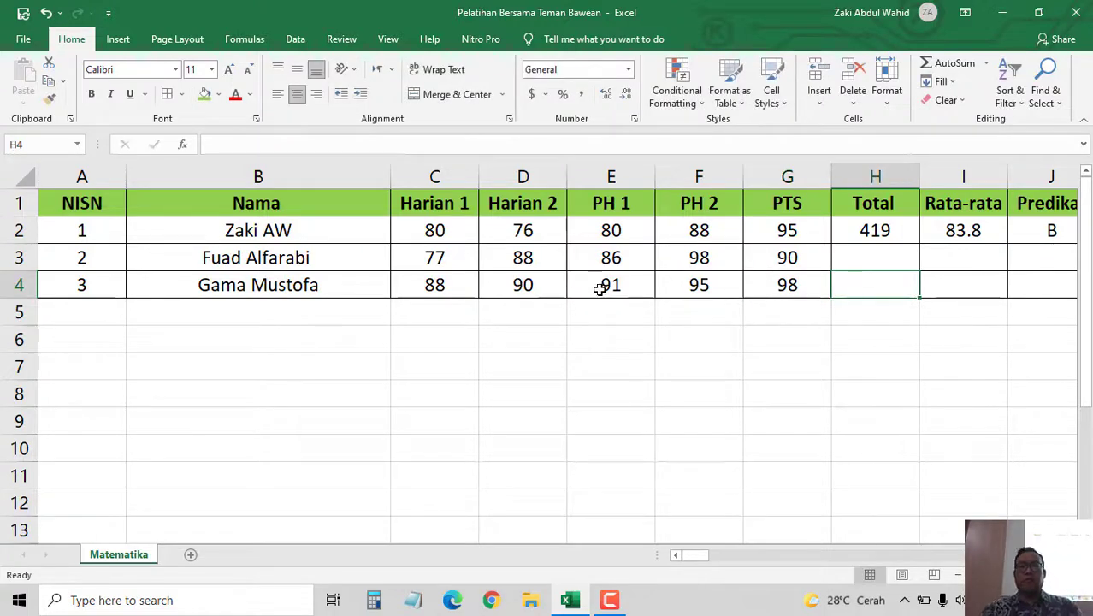
- Insert two blank rows above the grade table
{"action": "mouse_move", "coordinate": [702, 554]}
{"action": "left_mouse_down"}
{"action": "mouse_move", "coordinate": [717, 556]}
{"action": "mouse_move", "coordinate": [697, 558]}
{"action": "left_mouse_up"}
{"action": "right_click", "coordinate": [4, 203]}
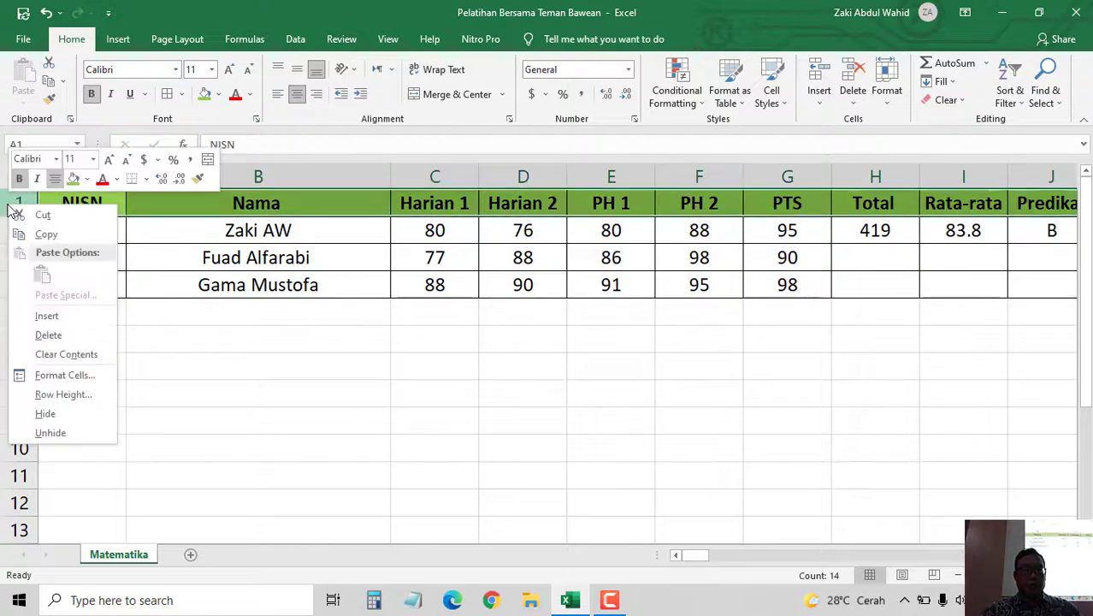
{"action": "left_click", "coordinate": [45, 312]}
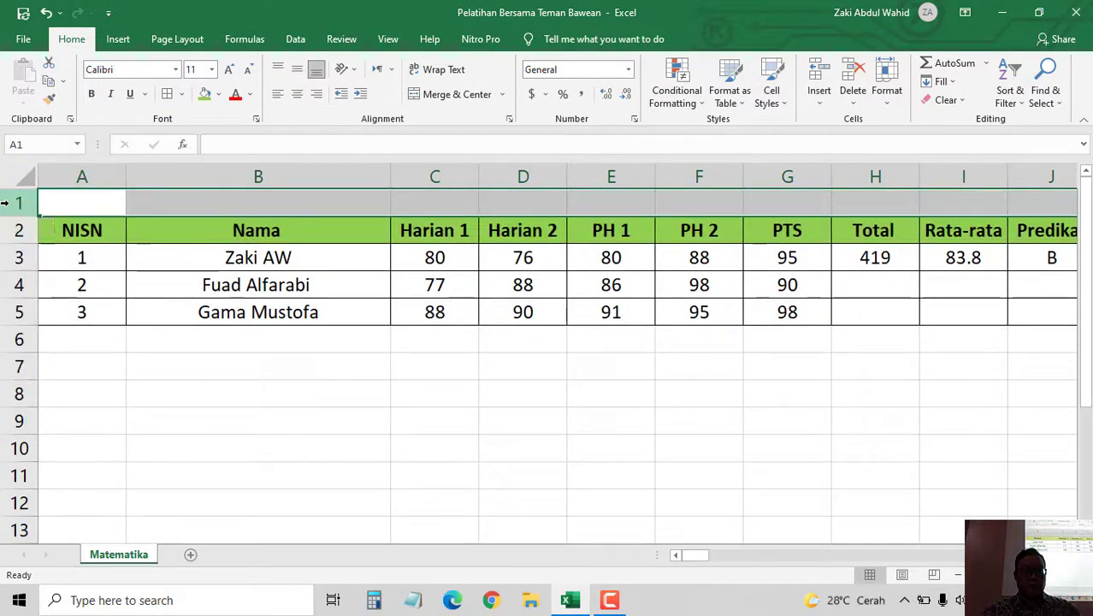
{"action": "right_click", "coordinate": [4, 203]}
{"action": "left_click", "coordinate": [44, 312]}
- Type the title 'Penilaian Matematika kelas 5 Semestar 1' into cell A1
{"action": "left_click", "coordinate": [62, 207]}
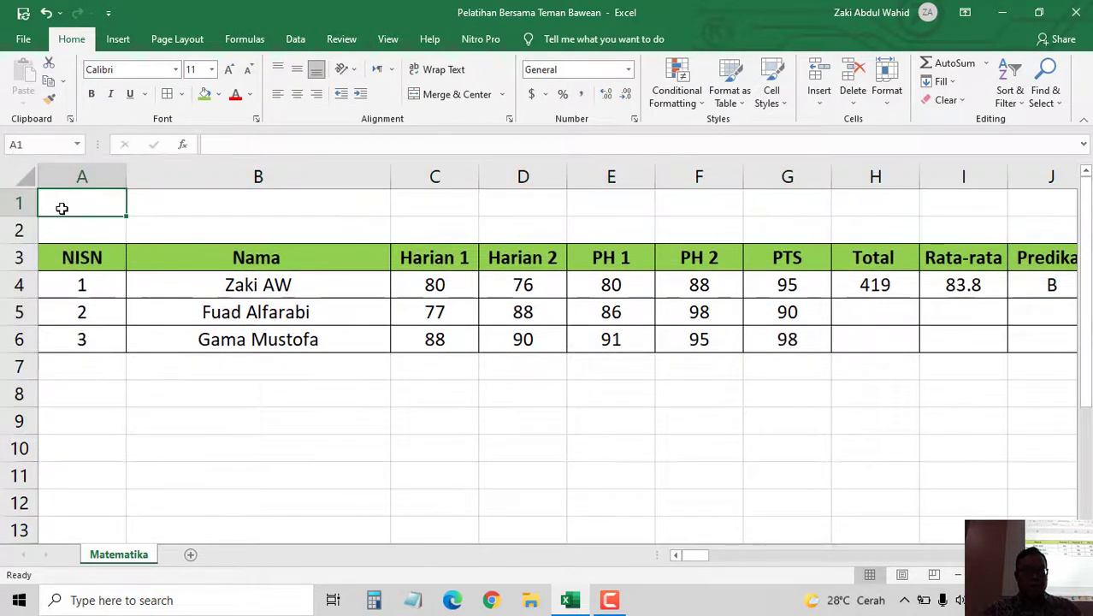
{"action": "type", "text": "P"}
{"action": "key", "text": "BackSpace"}
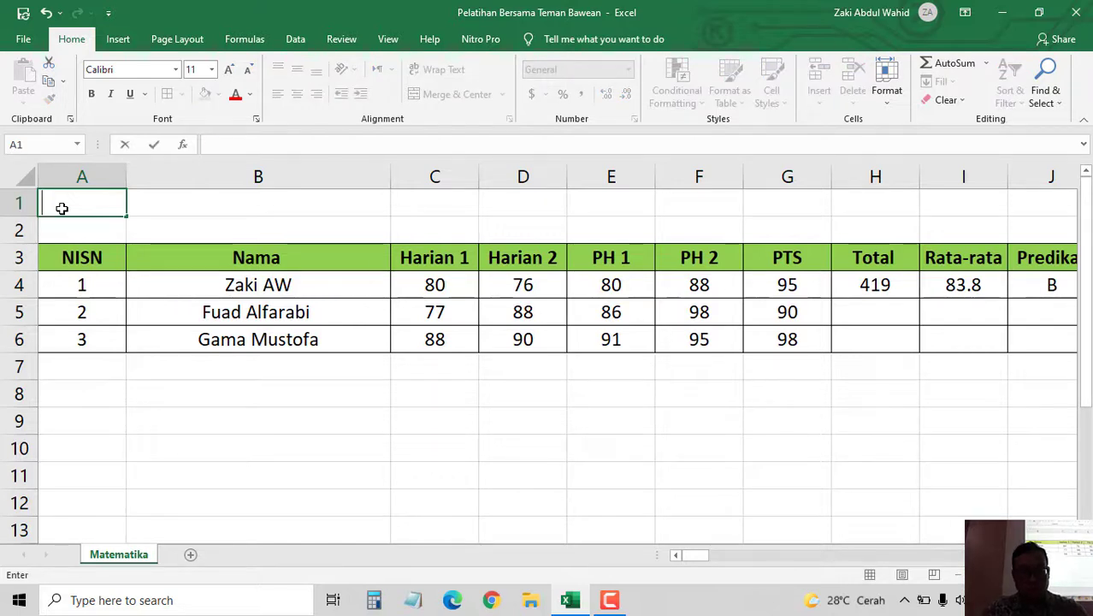
{"action": "type", "text": "Peni"}
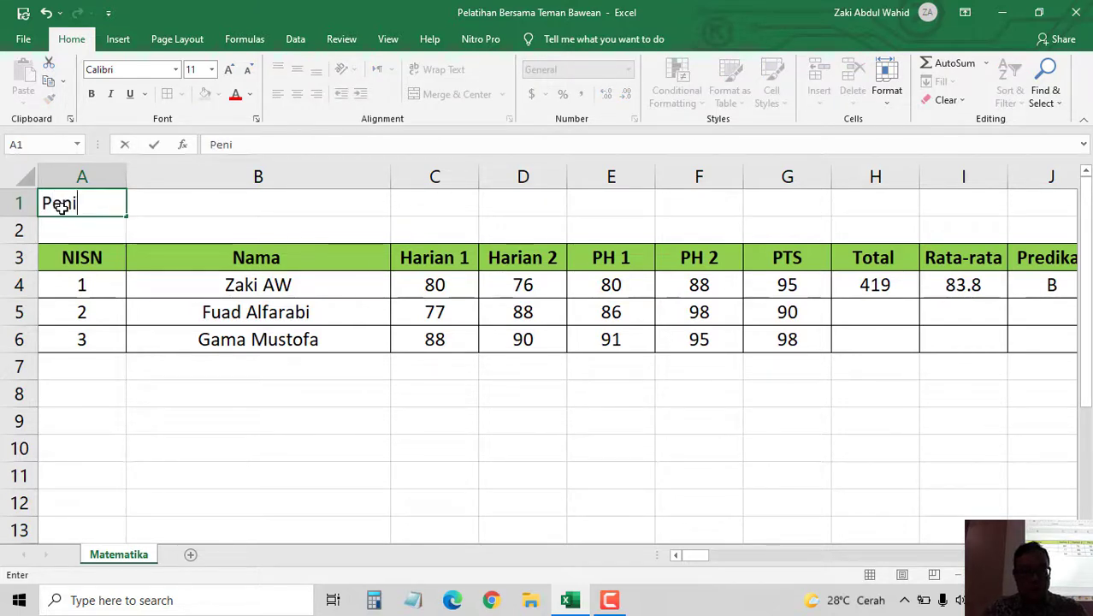
{"action": "type", "text": "laian M"}
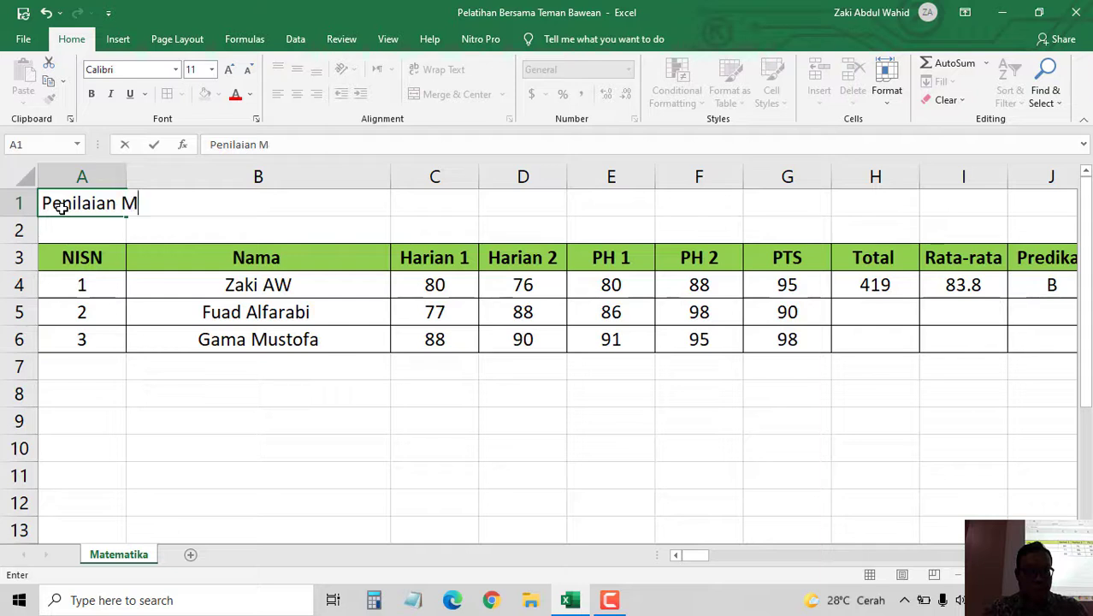
{"action": "type", "text": "atematika "}
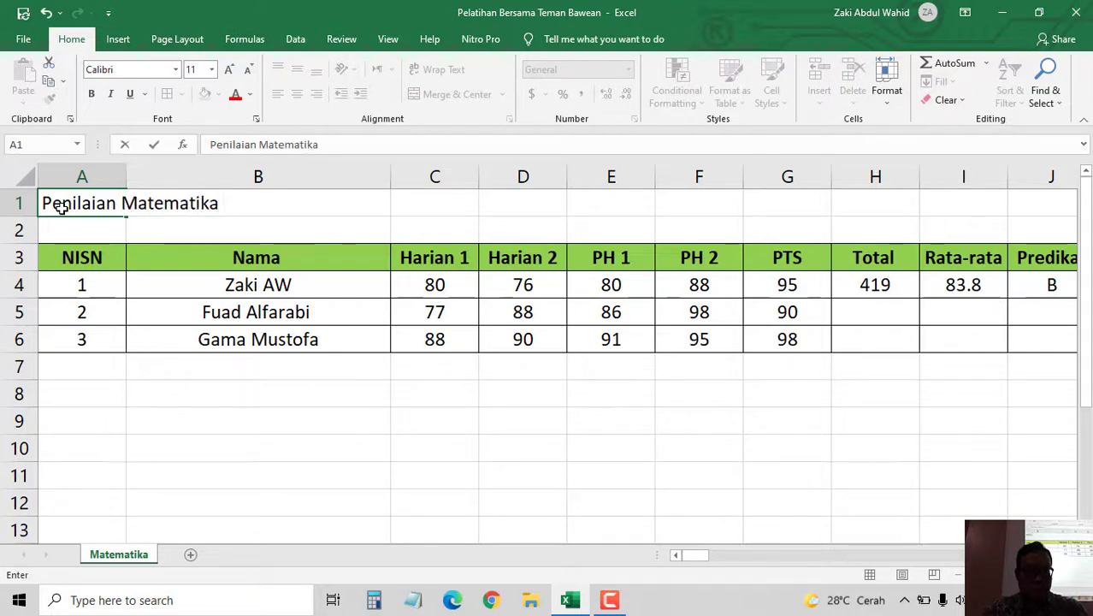
{"action": "type", "text": "kelas 5 S"}
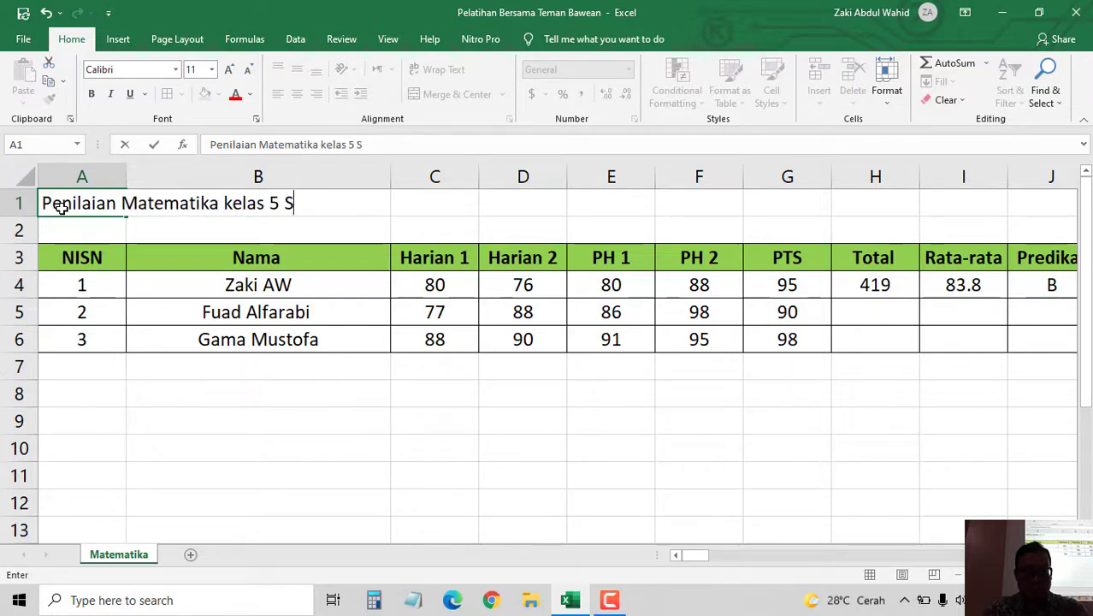
{"action": "type", "text": "emestar "}
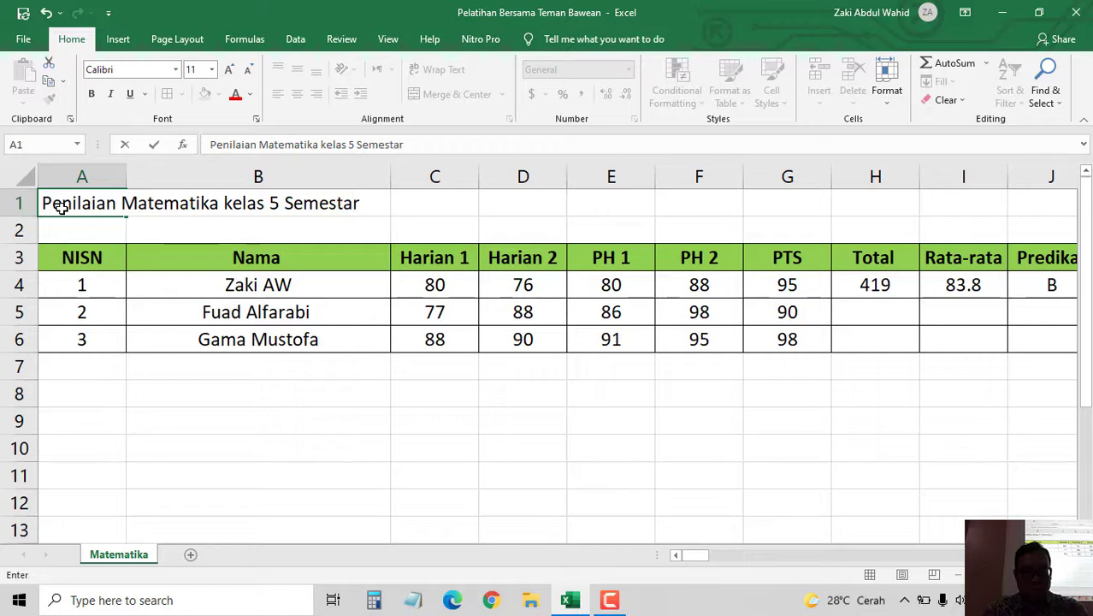
{"action": "type", "text": "1"}
{"action": "key", "text": "Return"}
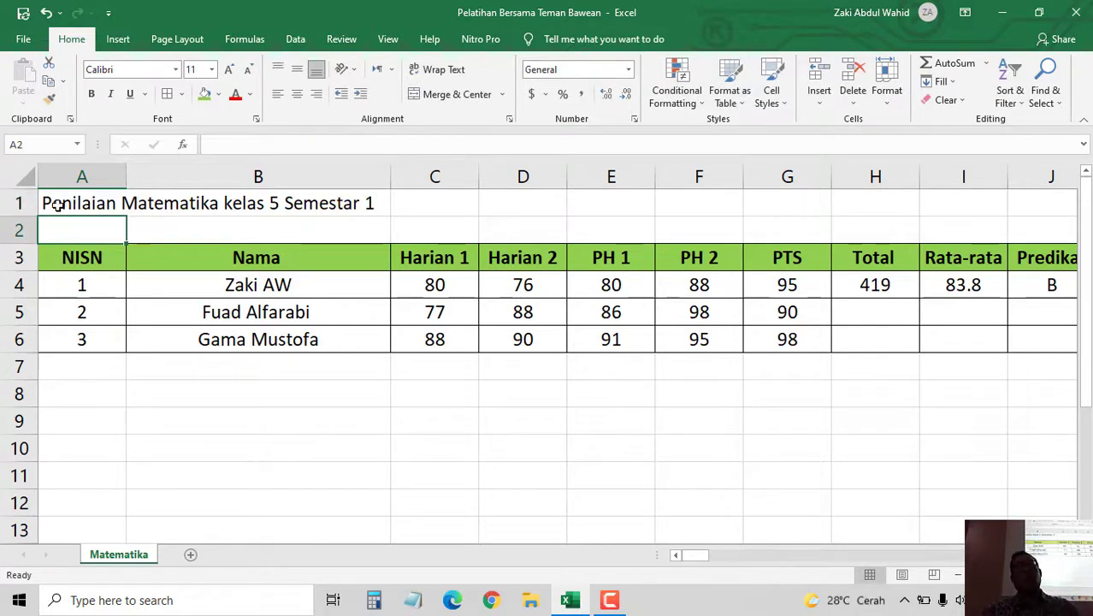
{"action": "left_click", "coordinate": [298, 436]}
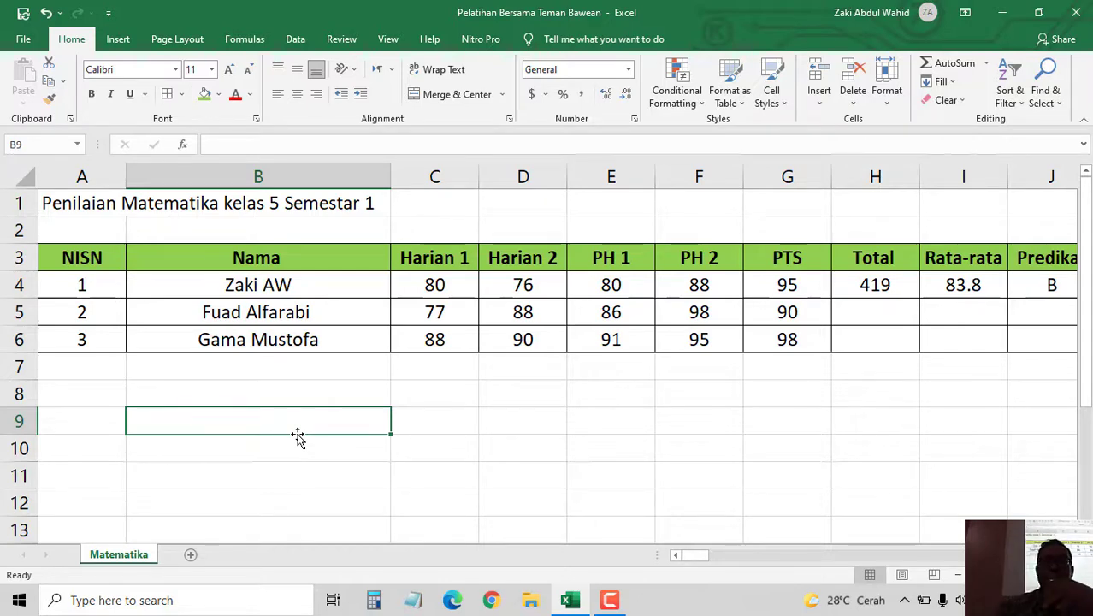
{"action": "left_click_drag", "start_coordinate": [705, 556], "coordinate": [838, 533]}
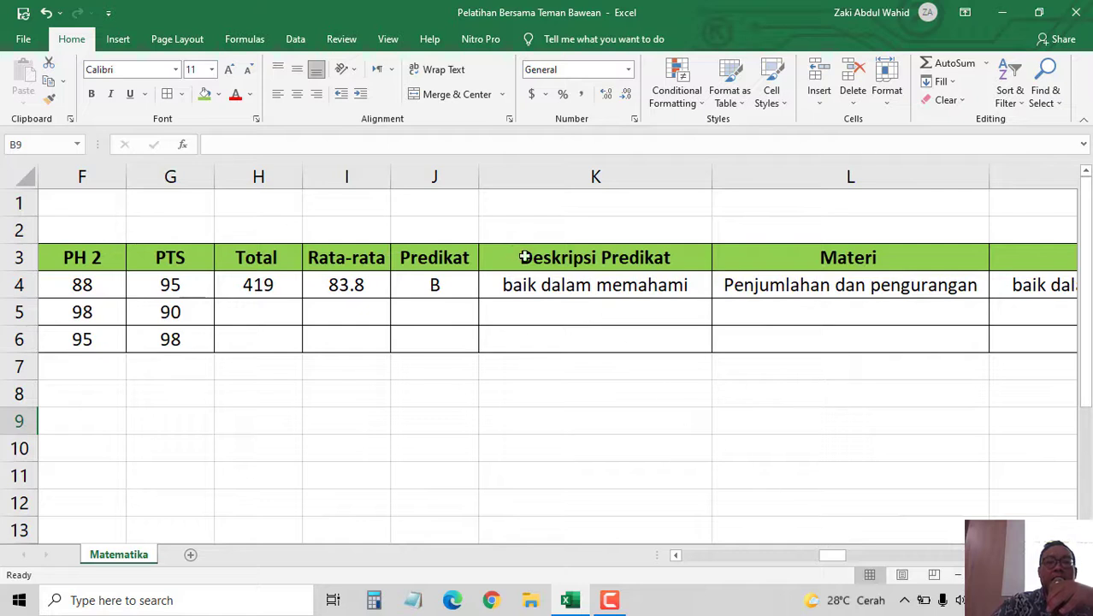
- Insert a column before Predikat and give it the header NA in J3
{"action": "right_click", "coordinate": [431, 177]}
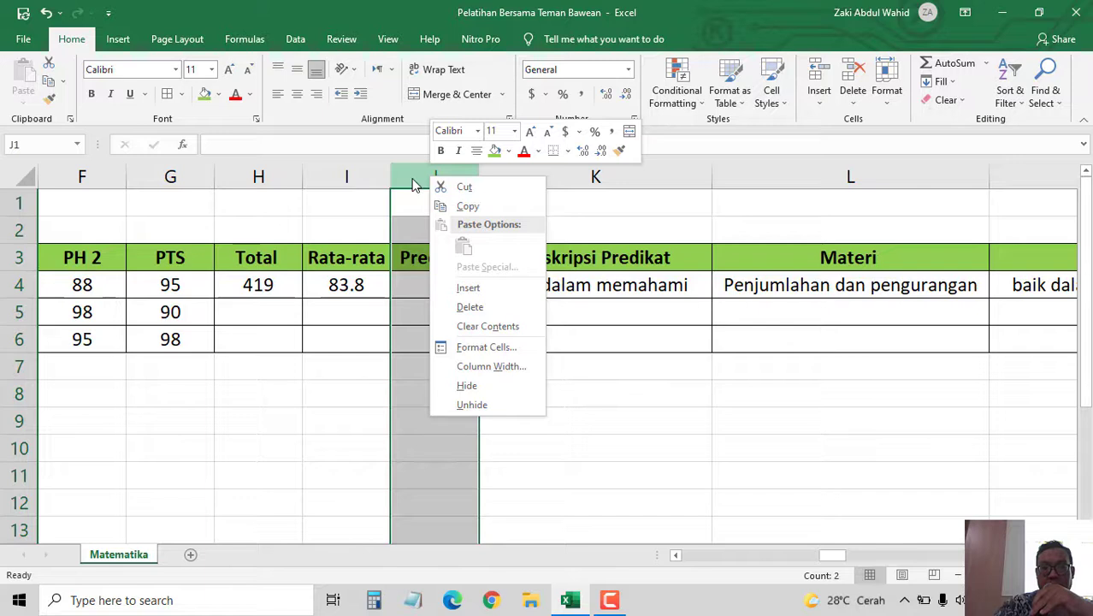
{"action": "left_click", "coordinate": [492, 289]}
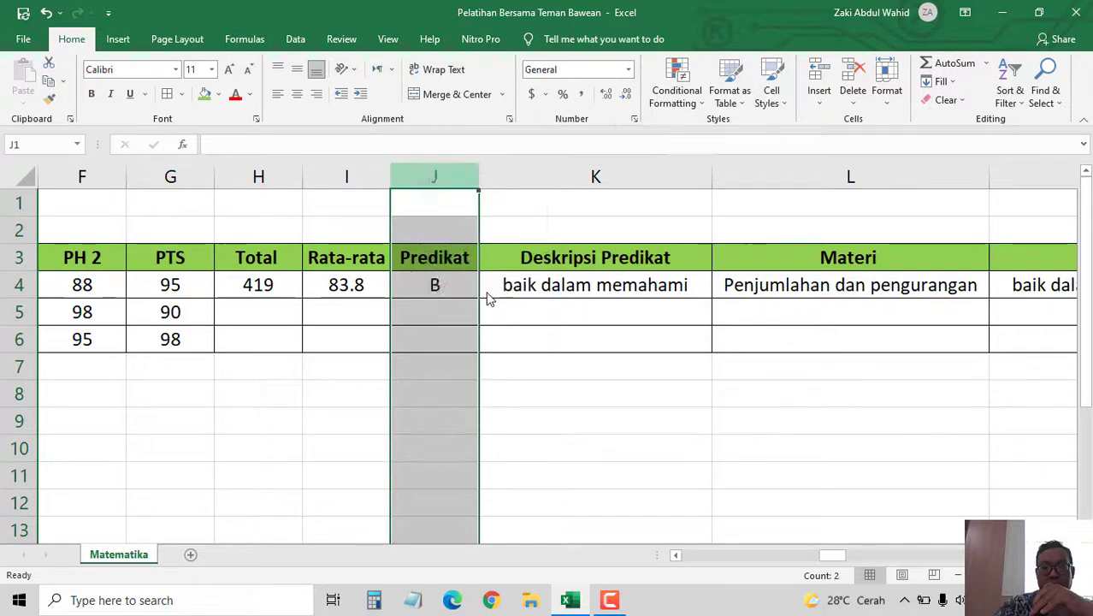
{"action": "left_click", "coordinate": [441, 259]}
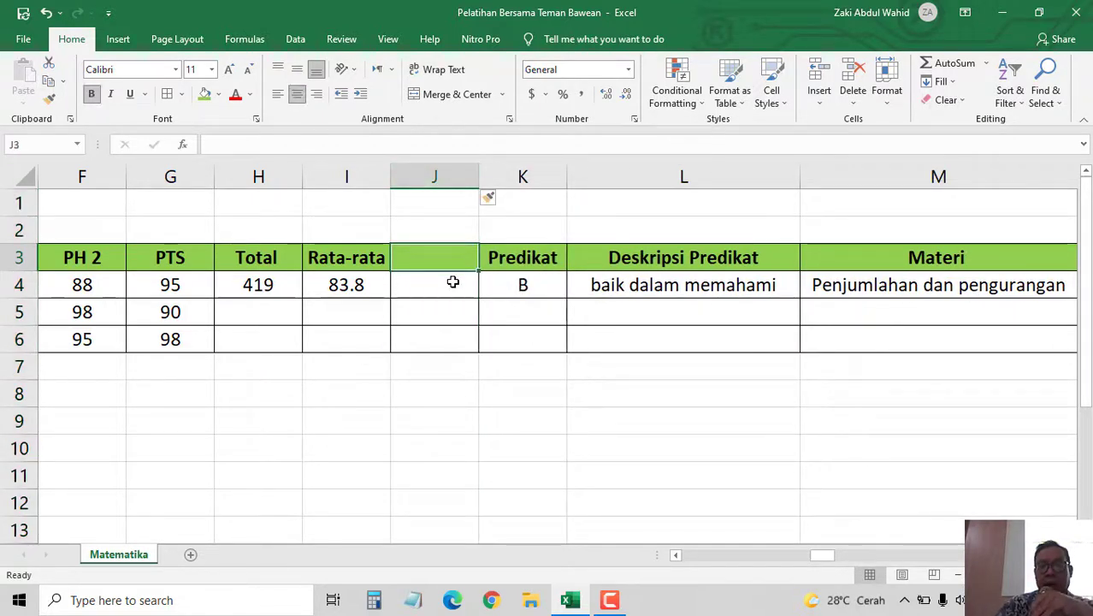
{"action": "type", "text": "N"}
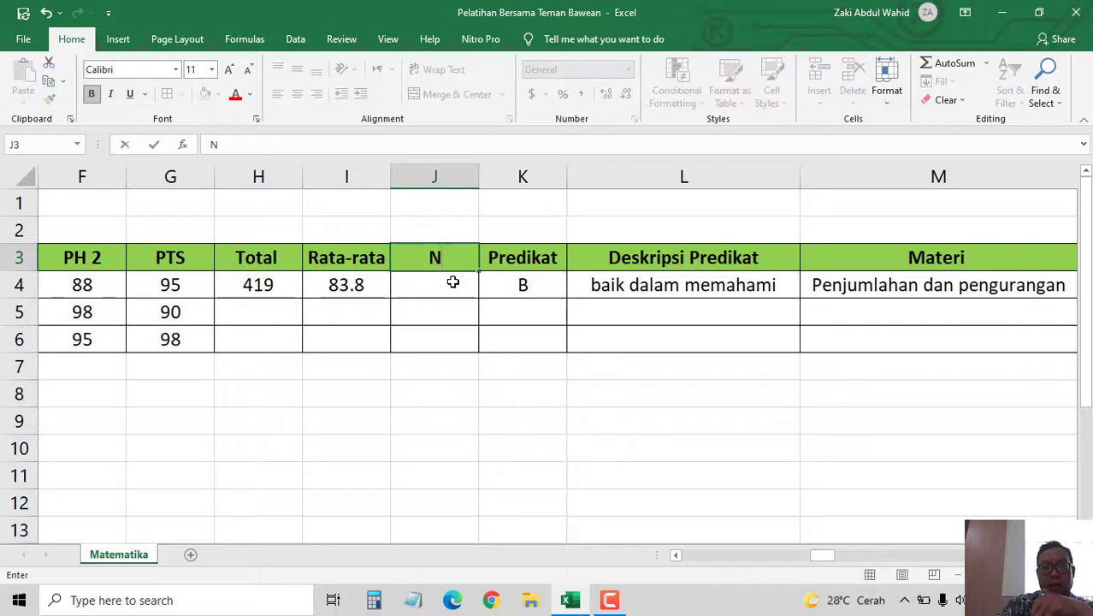
{"action": "type", "text": "A"}
{"action": "key", "text": "Return"}
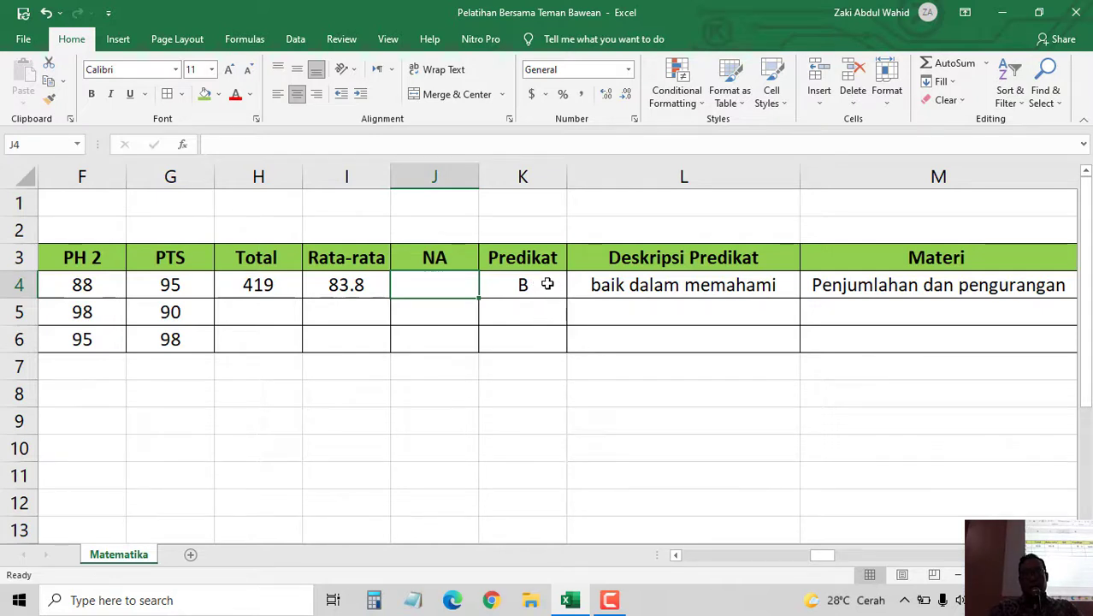
{"action": "left_click", "coordinate": [610, 600]}
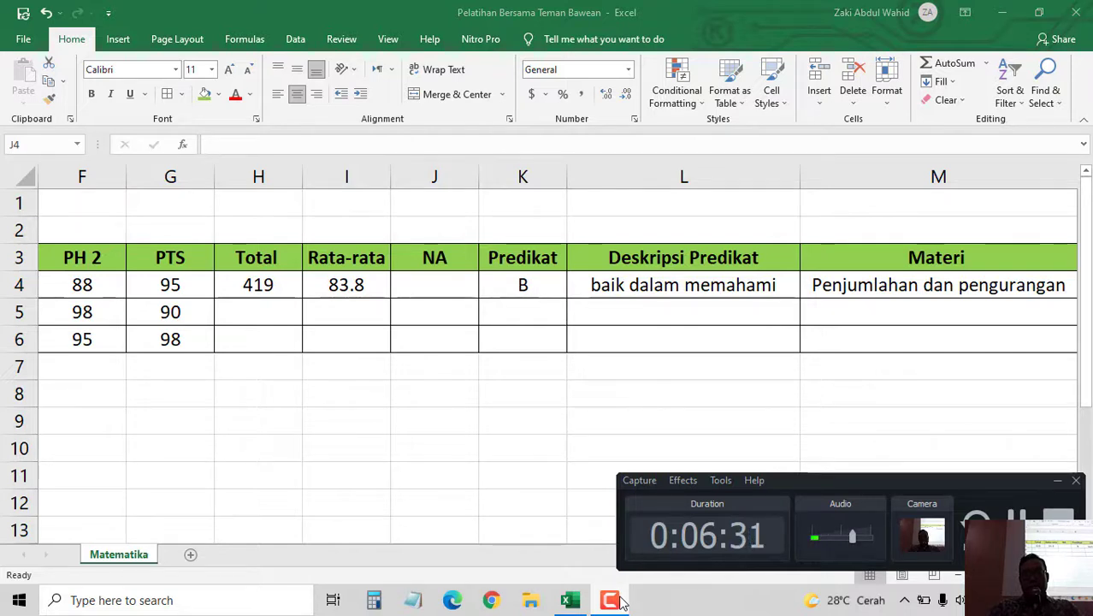
{"action": "left_click", "coordinate": [600, 9]}
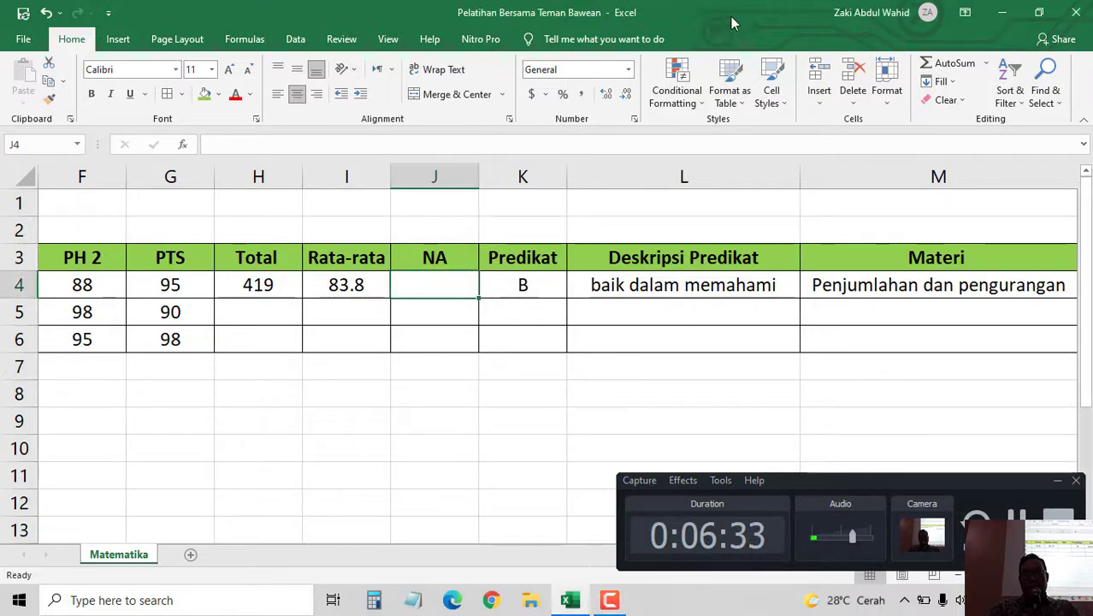
{"action": "left_click", "coordinate": [1057, 481]}
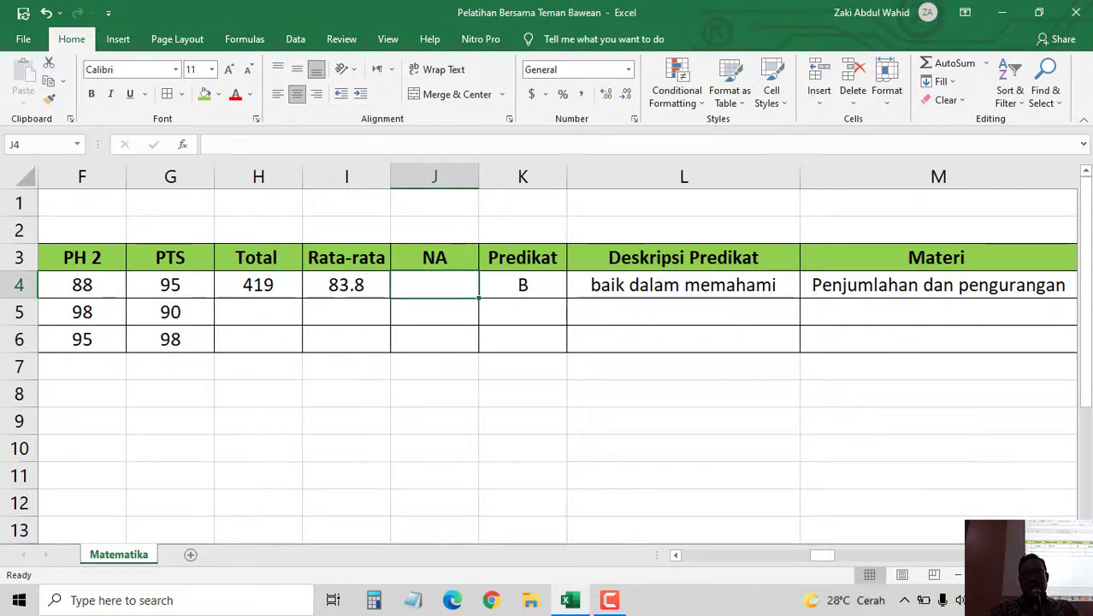
{"action": "scroll", "coordinate": [561, 358], "scroll_direction": "right", "scroll_amount": 4}
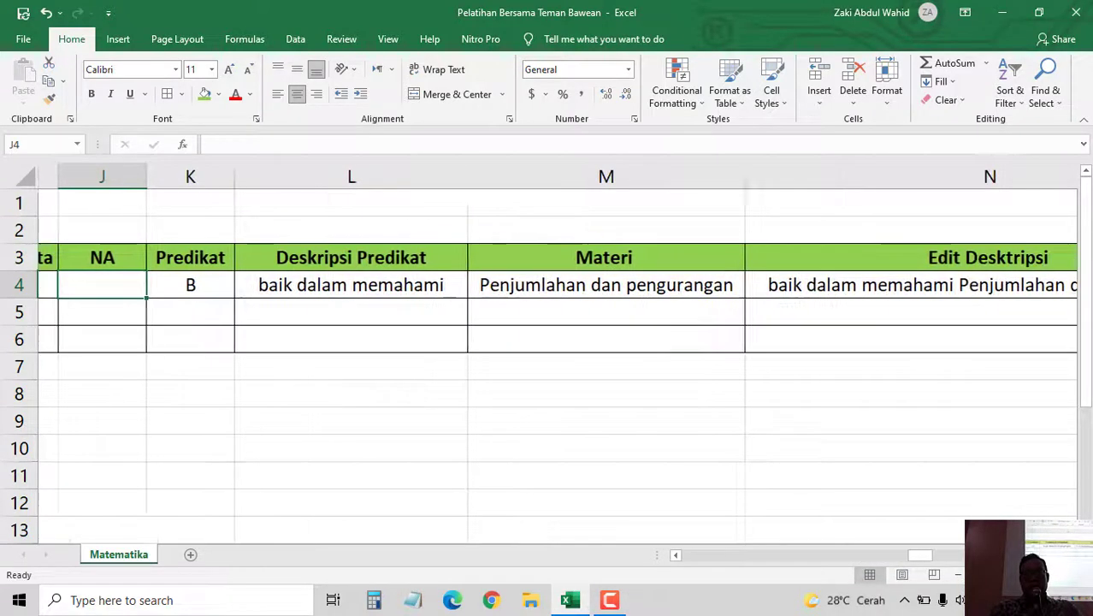
{"action": "scroll", "coordinate": [561, 357], "scroll_direction": "right", "scroll_amount": 1}
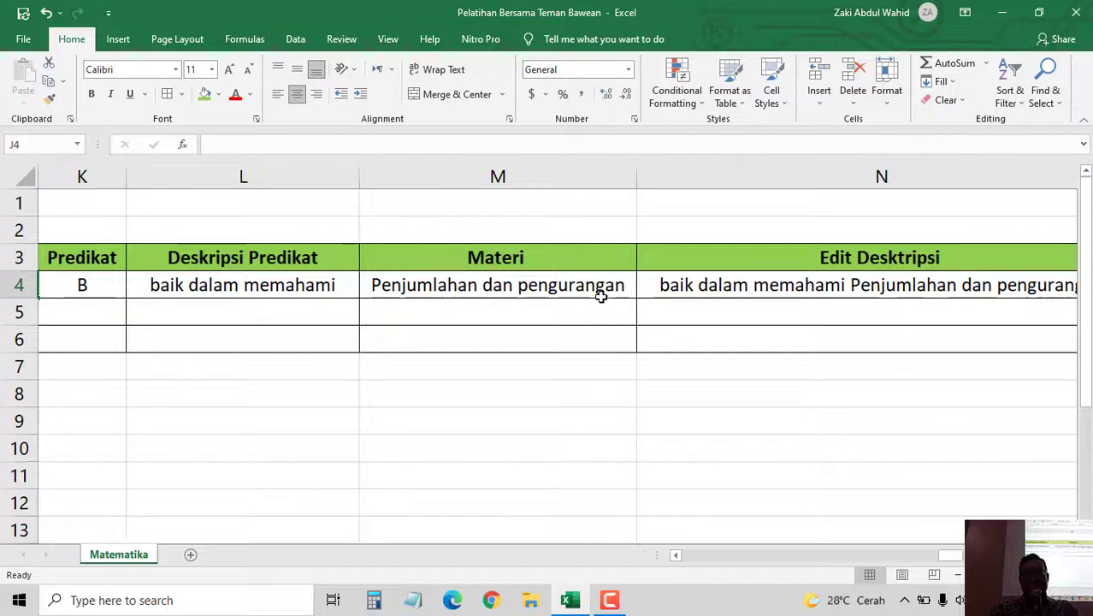
{"action": "left_click", "coordinate": [540, 285]}
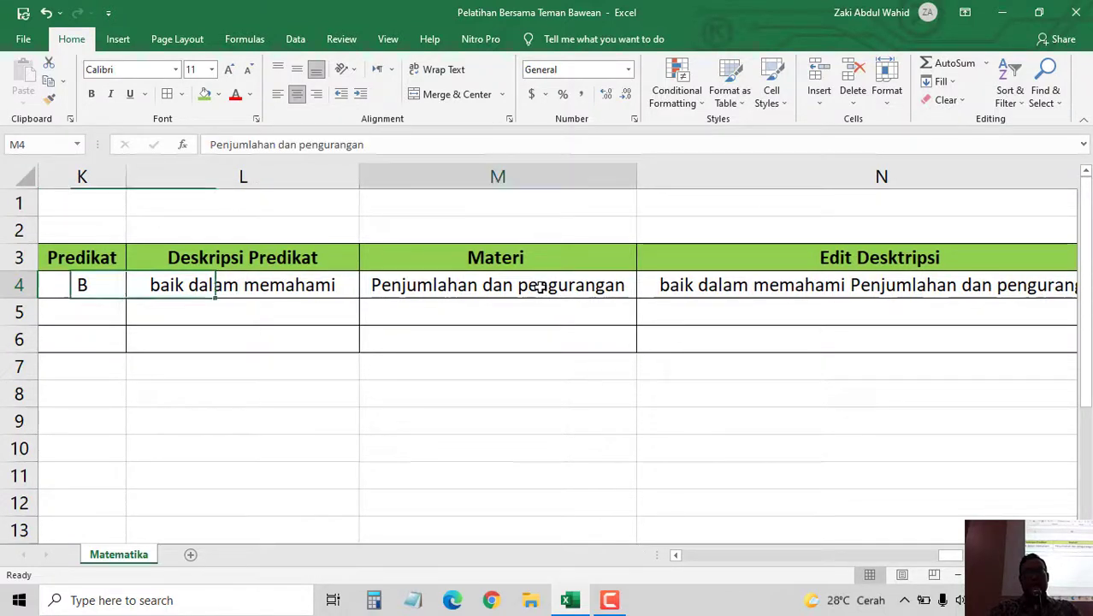
{"action": "left_click", "coordinate": [817, 286]}
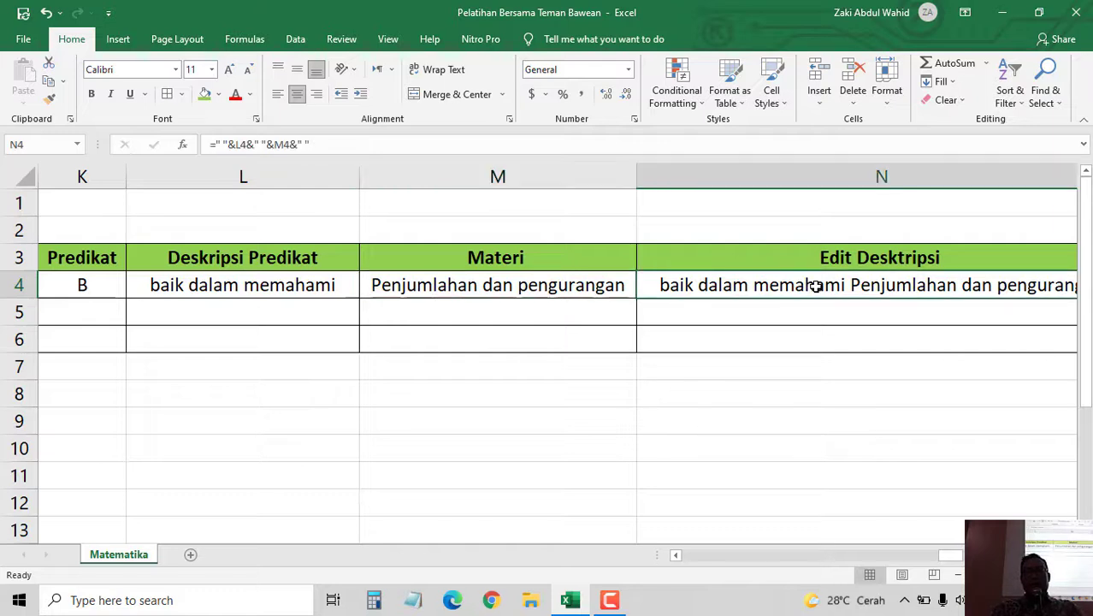
{"action": "scroll", "coordinate": [959, 488], "scroll_direction": "right", "scroll_amount": 1}
{"action": "scroll", "coordinate": [775, 287], "scroll_direction": "right", "scroll_amount": 2}
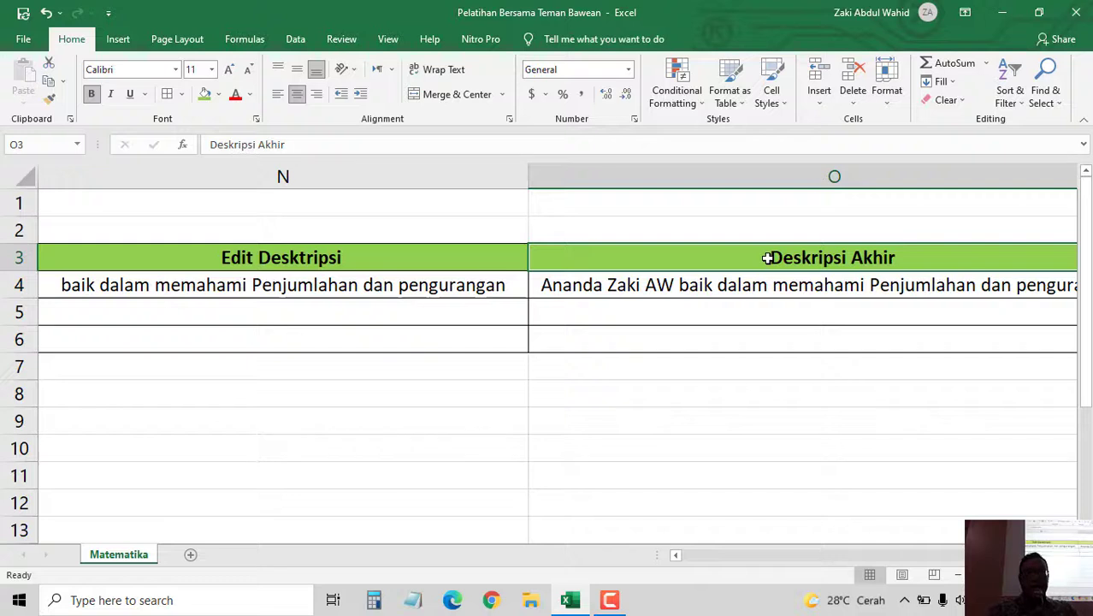
{"action": "left_click", "coordinate": [785, 286]}
{"action": "left_click", "coordinate": [771, 258]}
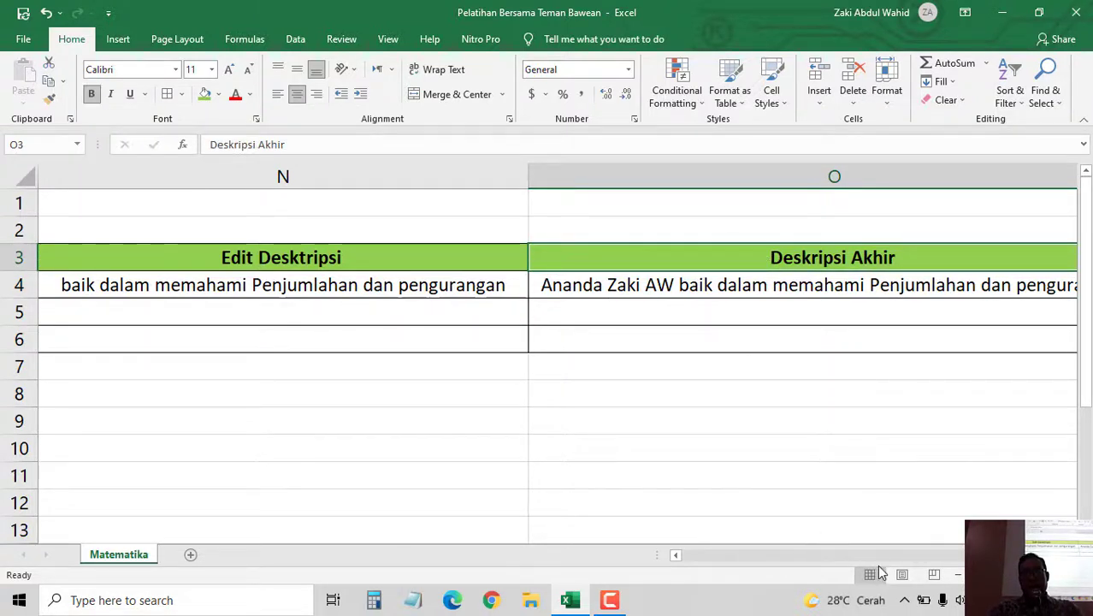
{"action": "scroll", "coordinate": [557, 342], "scroll_direction": "right", "scroll_amount": 1}
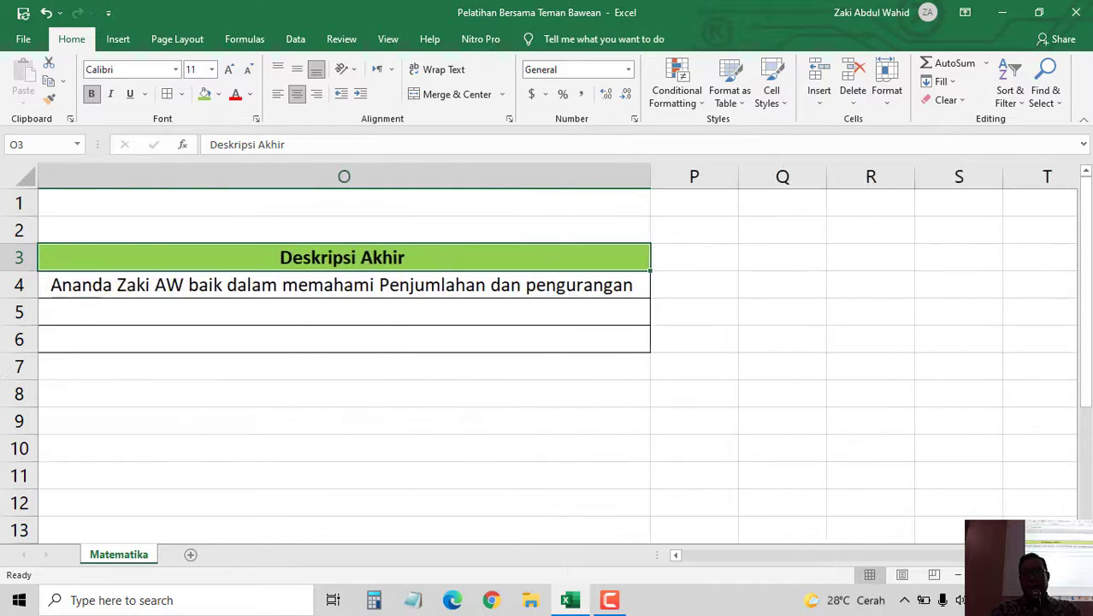
{"action": "left_click", "coordinate": [676, 555]}
{"action": "left_click", "coordinate": [676, 555]}
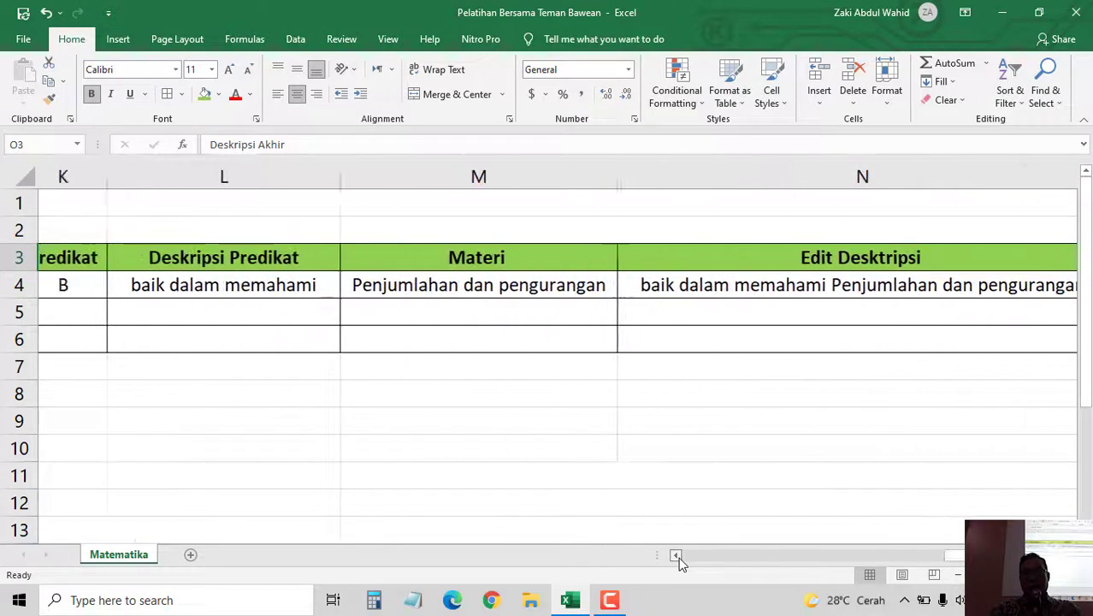
{"action": "left_click", "coordinate": [677, 556]}
{"action": "left_click", "coordinate": [677, 556]}
{"action": "left_click", "coordinate": [677, 556]}
{"action": "left_click", "coordinate": [677, 556]}
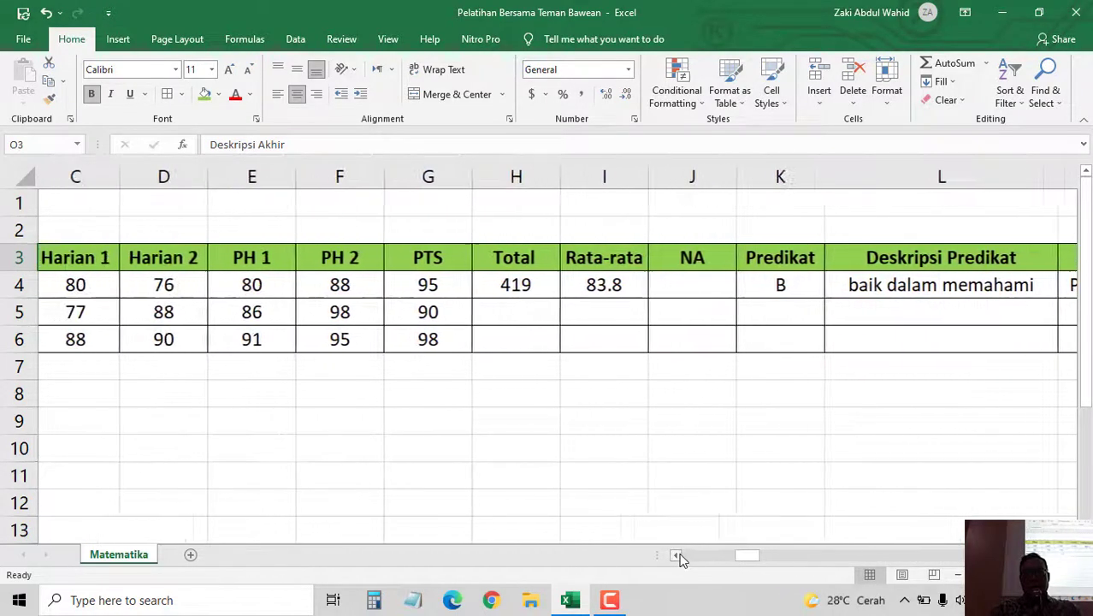
{"action": "left_click", "coordinate": [676, 556]}
{"action": "left_click", "coordinate": [677, 556]}
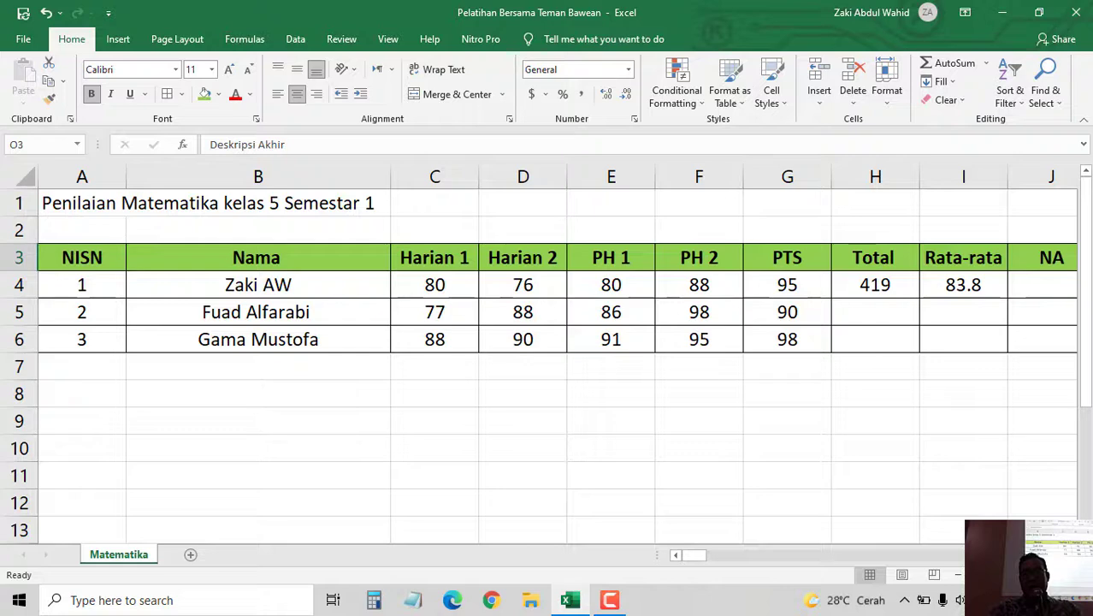
{"action": "left_click", "coordinate": [1071, 555]}
{"action": "left_click", "coordinate": [1071, 555]}
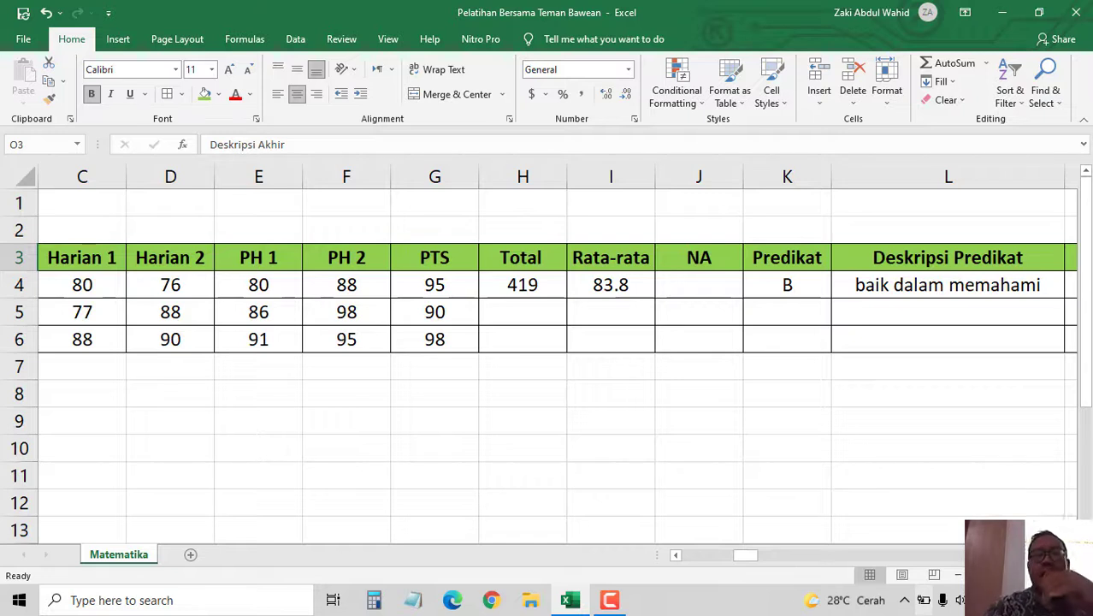
- Fill the Total formula from H4 and the Rata-rata formula from I4 down to row 6
{"action": "left_click", "coordinate": [516, 284]}
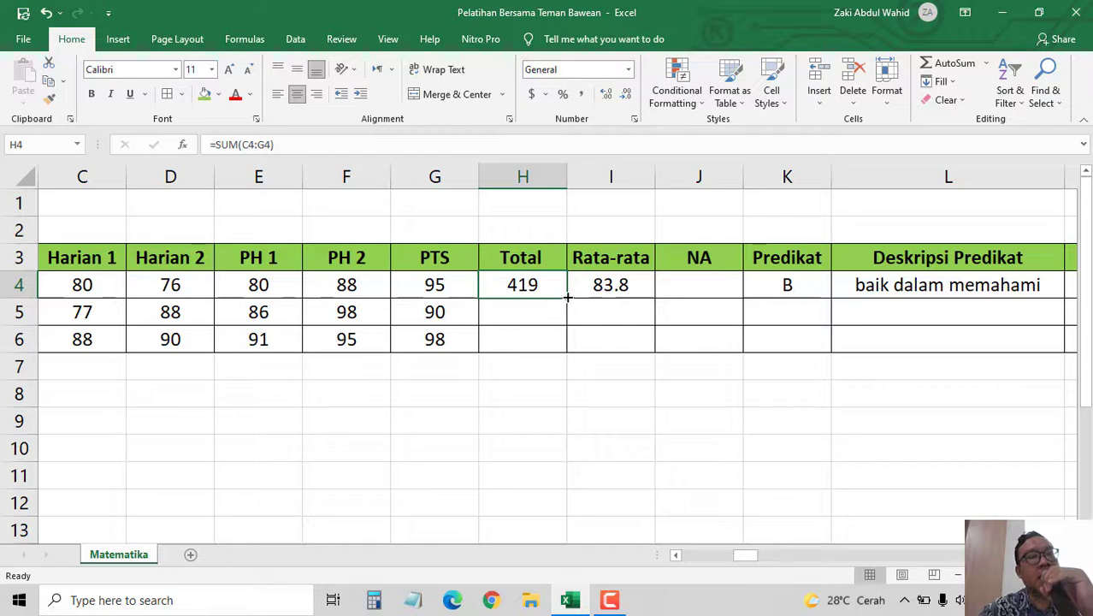
{"action": "left_click_drag", "start_coordinate": [568, 297], "coordinate": [572, 341]}
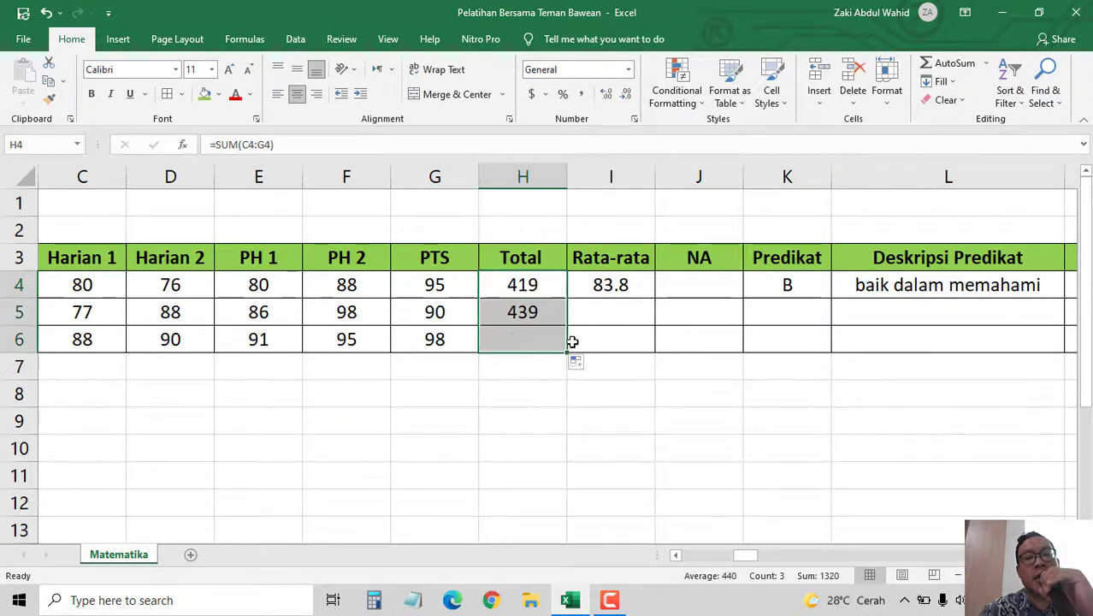
{"action": "left_click", "coordinate": [607, 283]}
{"action": "left_click_drag", "start_coordinate": [654, 297], "coordinate": [663, 353]}
{"action": "left_click", "coordinate": [707, 284]}
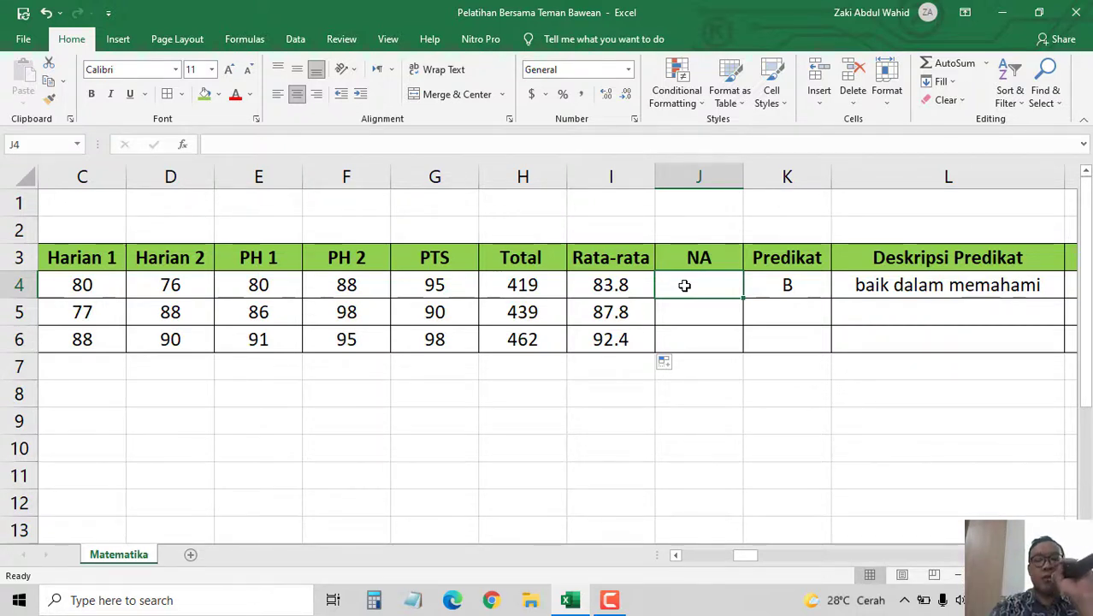
- Enter =TEXT(I4,"00") in J4 so NA shows the rounded average 84
{"action": "type", "text": "="}
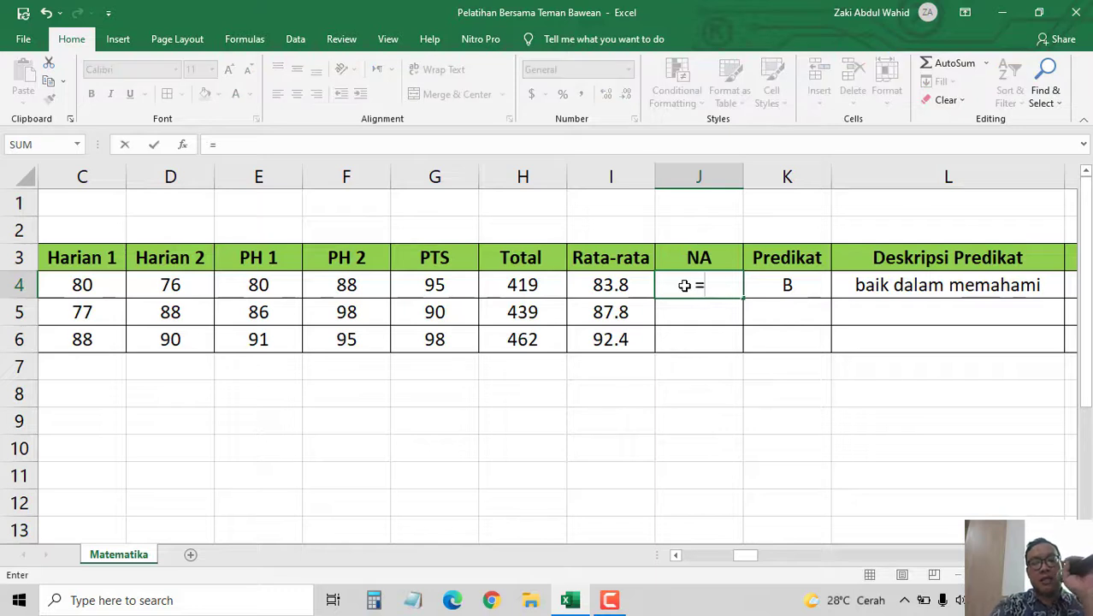
{"action": "type", "text": "text"}
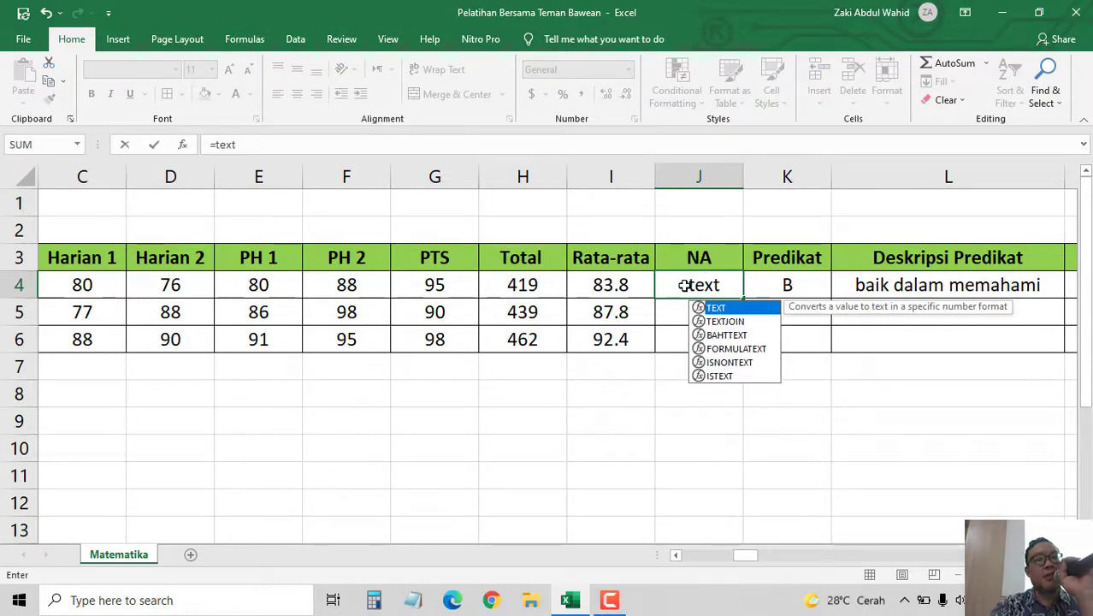
{"action": "type", "text": "("}
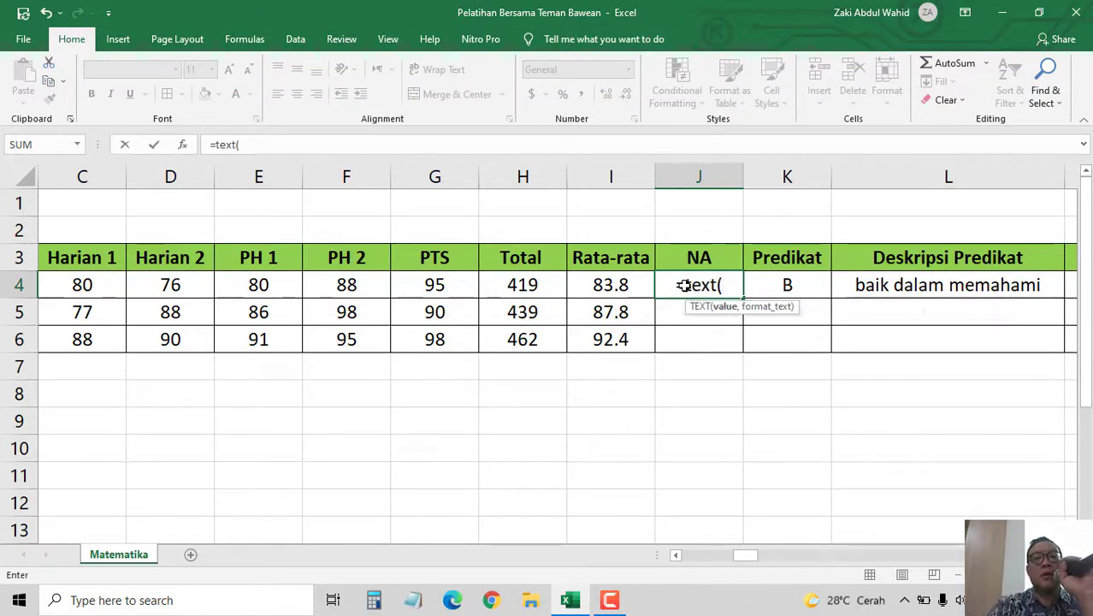
{"action": "left_click", "coordinate": [604, 284]}
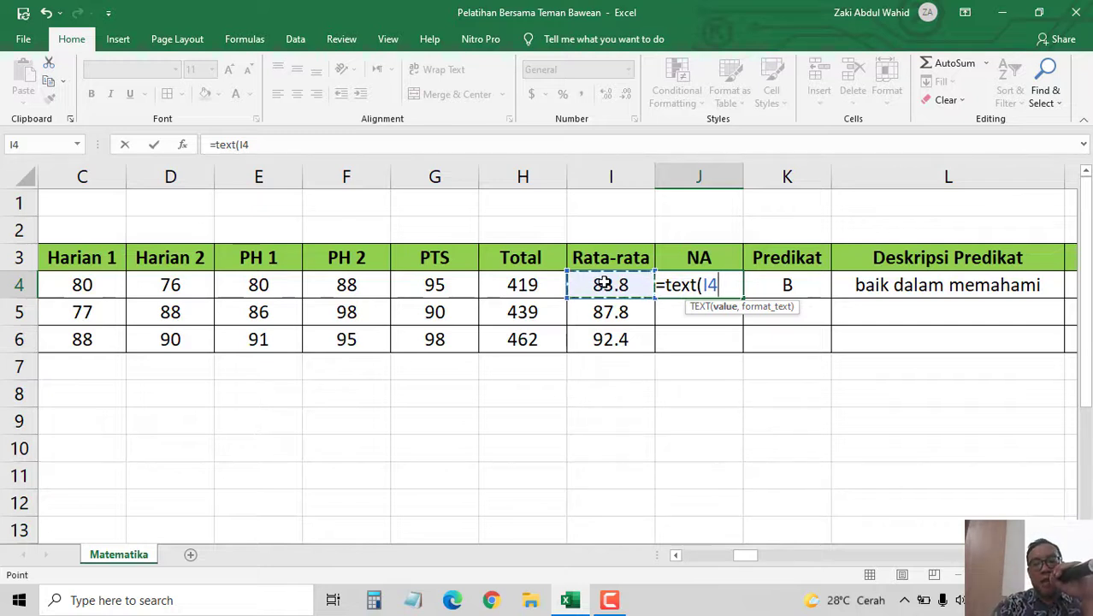
{"action": "type", "text": ","}
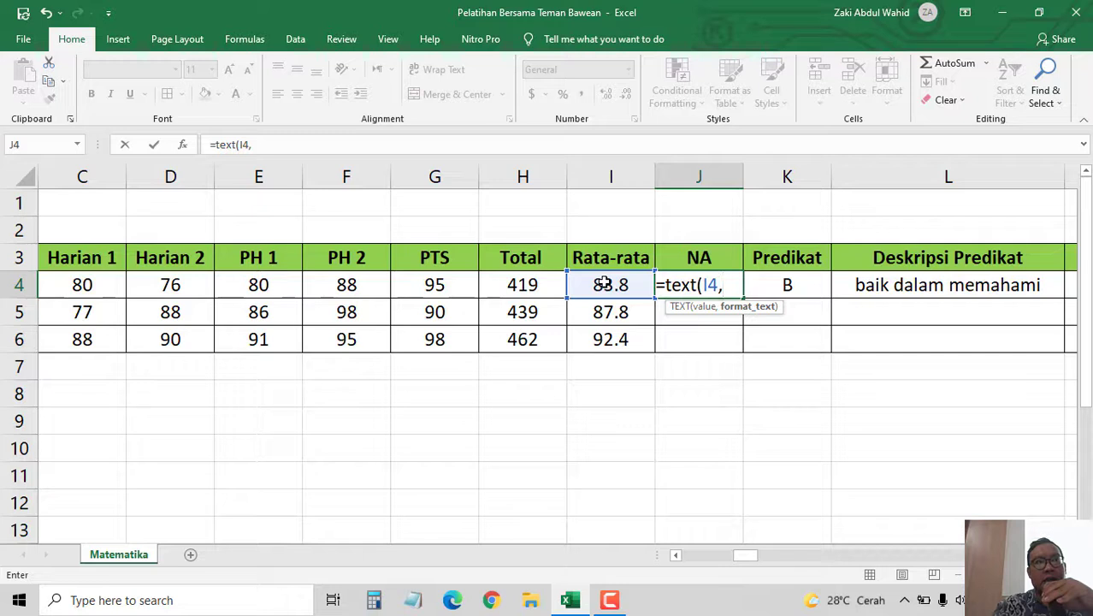
{"action": "type", "text": "\""}
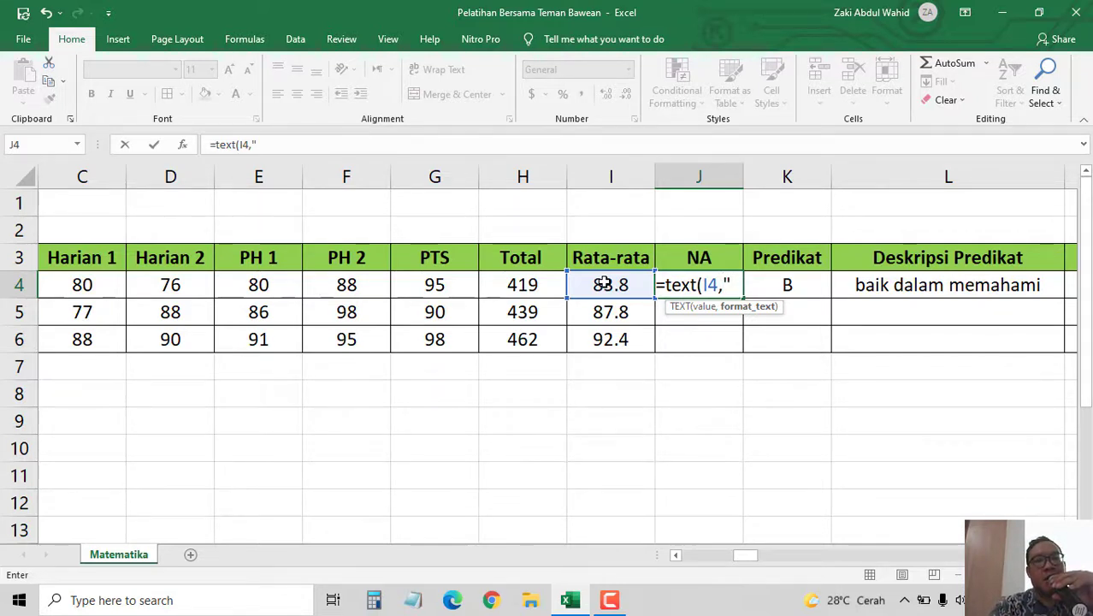
{"action": "type", "text": "00"}
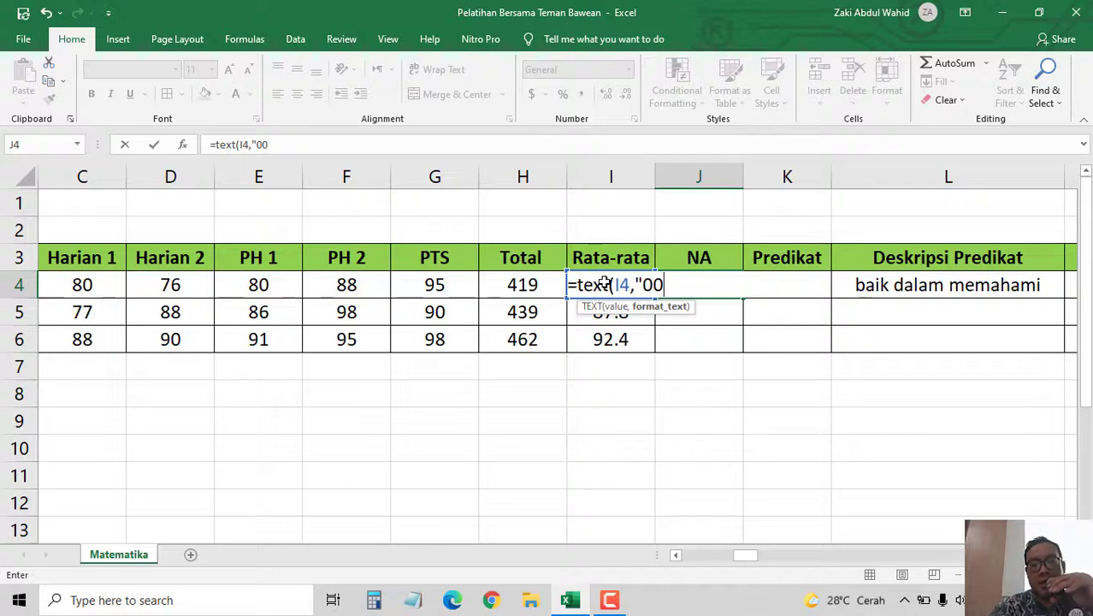
{"action": "type", "text": ".00"}
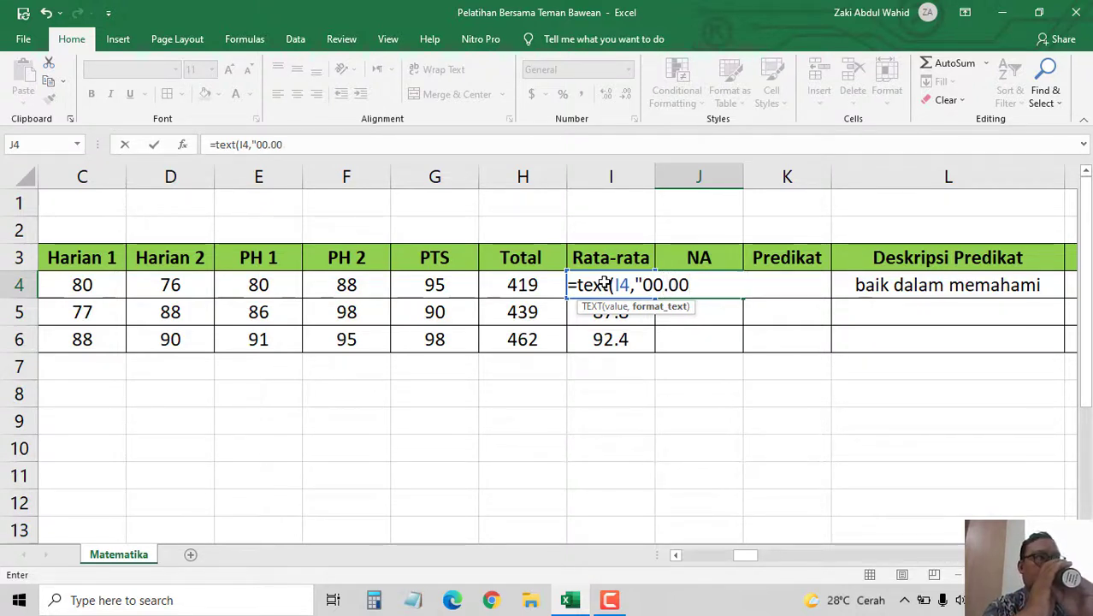
{"action": "key", "text": "BackSpace"}
{"action": "key", "text": "BackSpace"}
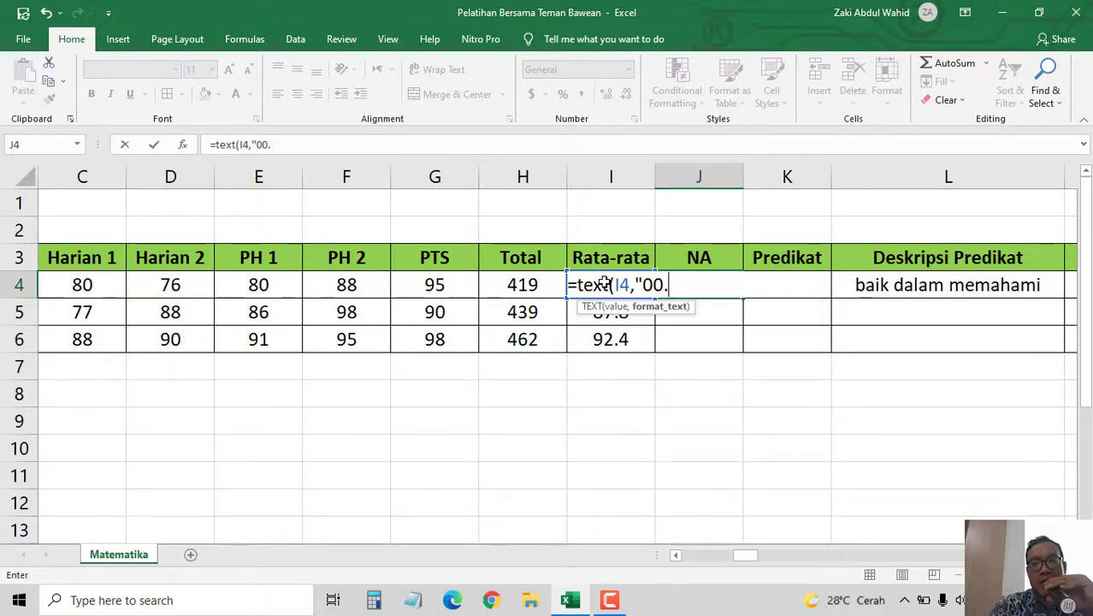
{"action": "key", "text": "BackSpace"}
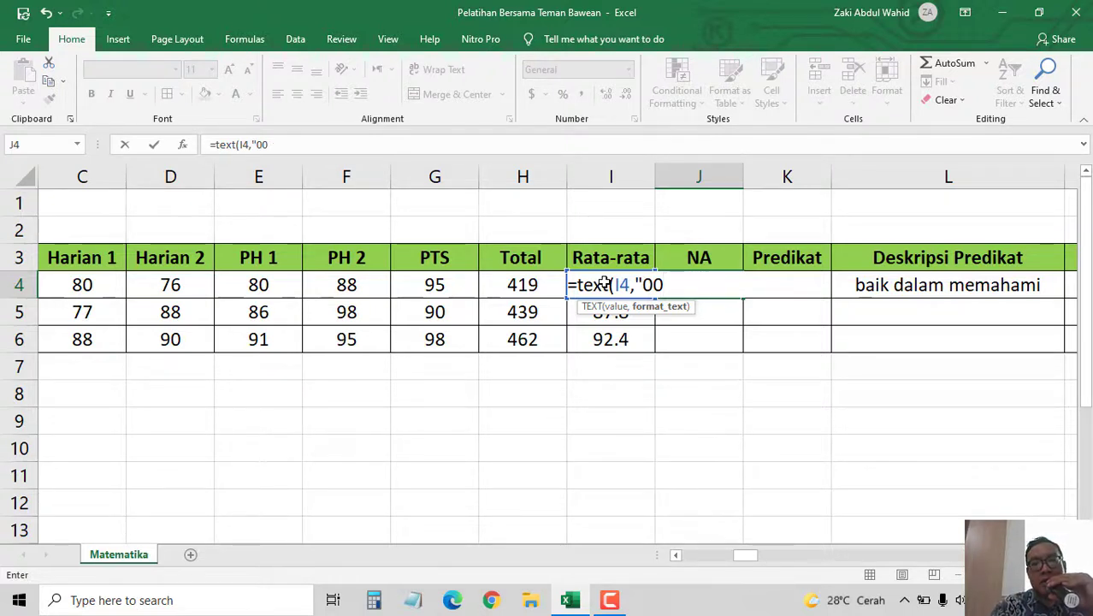
{"action": "type", "text": "\""}
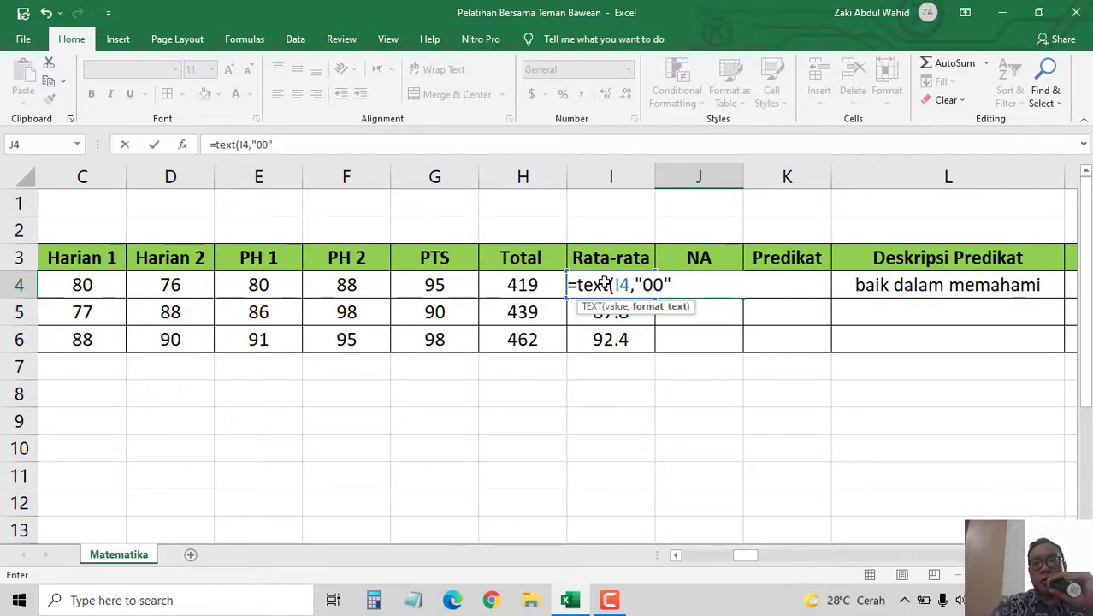
{"action": "type", "text": ")"}
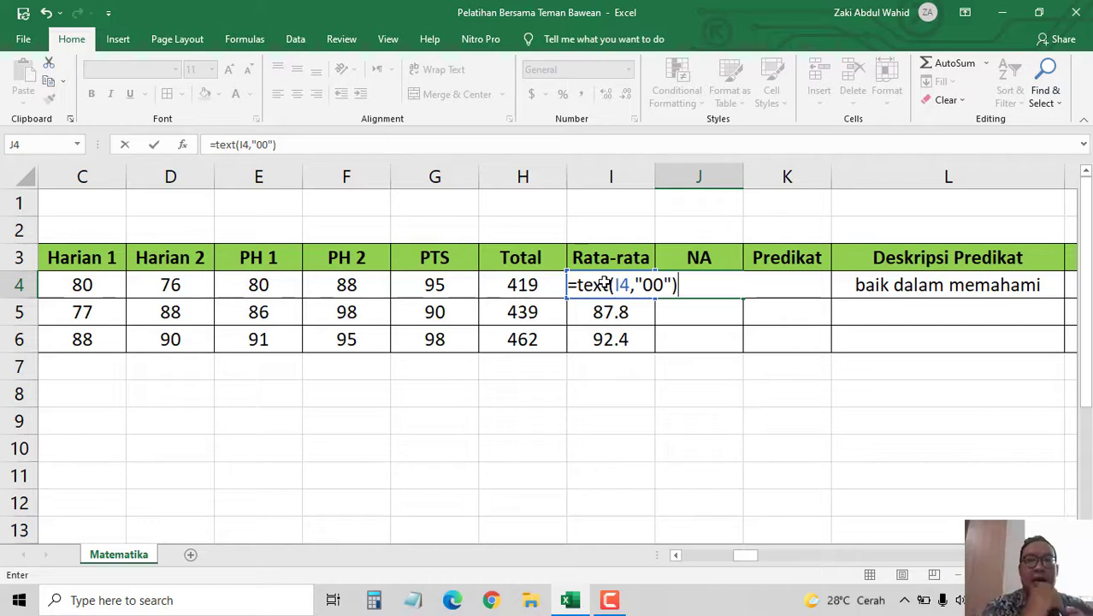
{"action": "key", "text": "Return"}
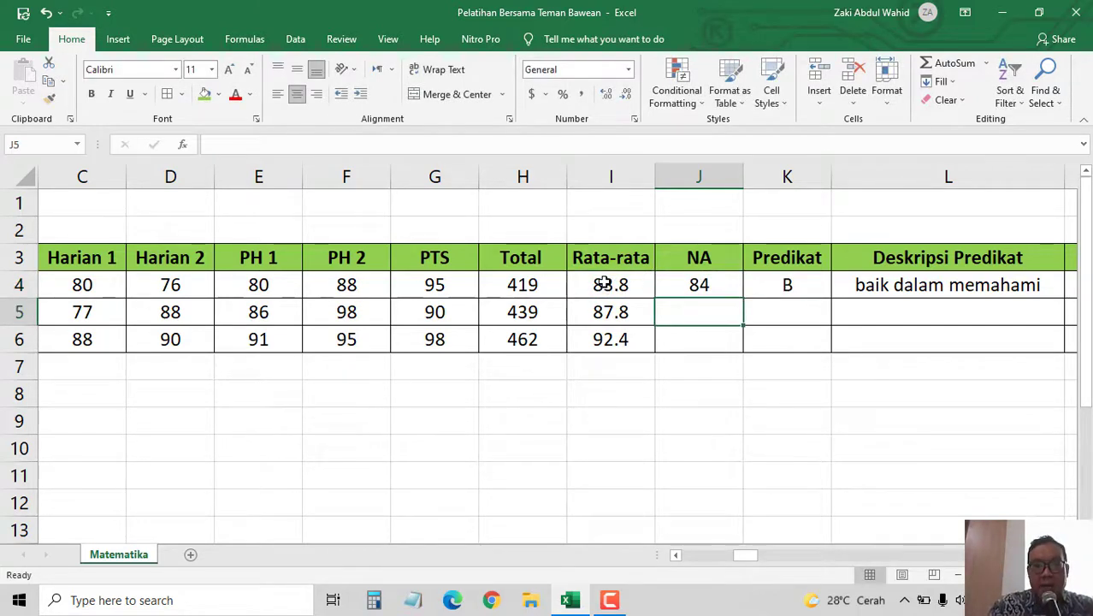
{"action": "key", "text": "Up"}
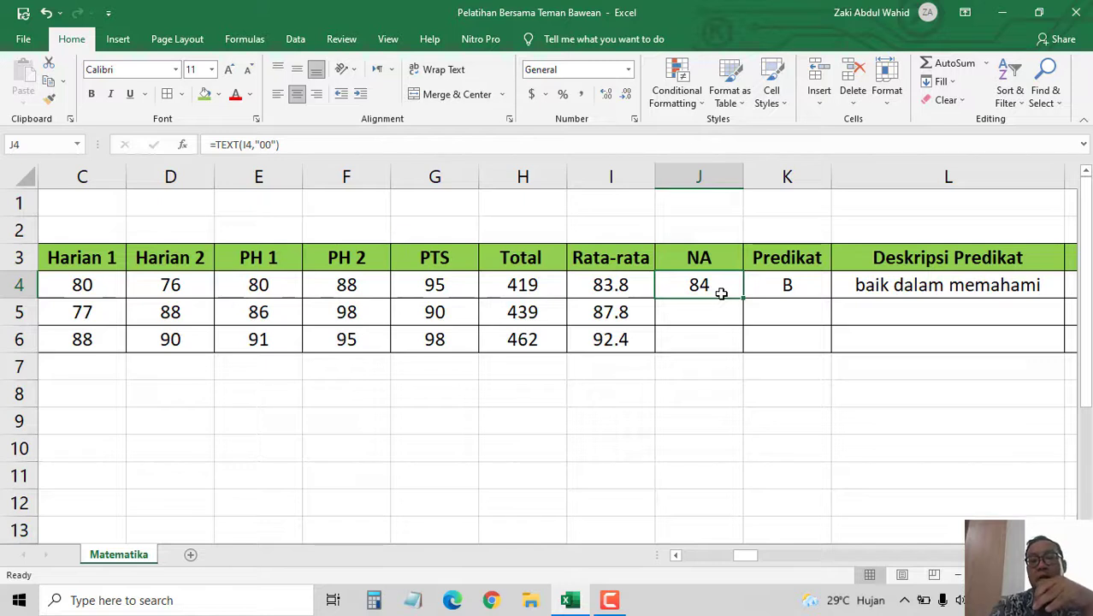
- Copy J4's rounded NA formula down to J6, giving 88 and 92
{"action": "left_click_drag", "start_coordinate": [744, 297], "coordinate": [737, 351]}
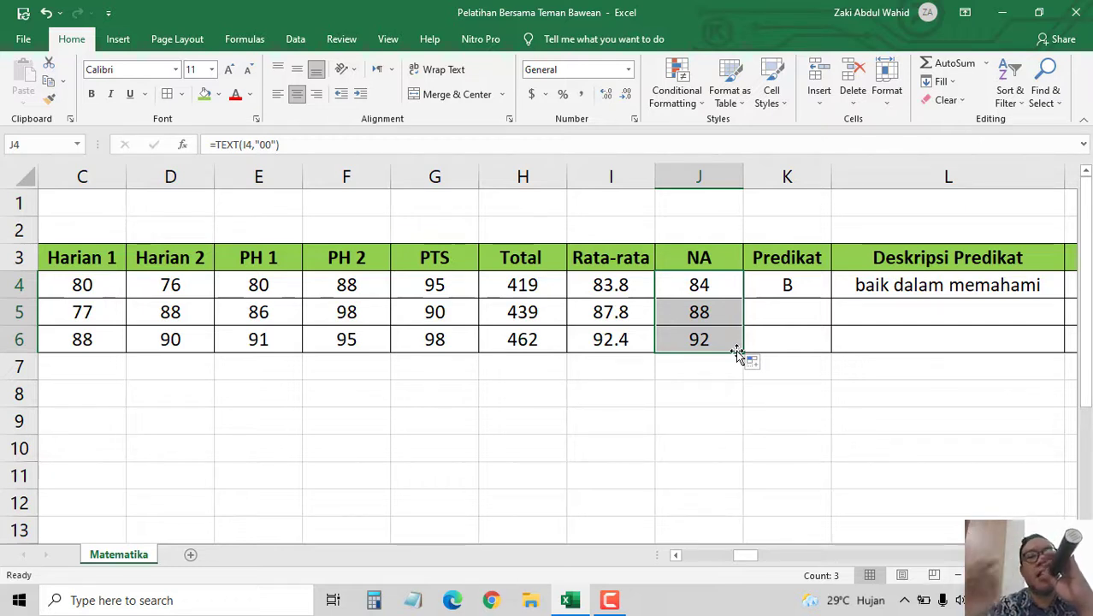
{"action": "left_click", "coordinate": [784, 278]}
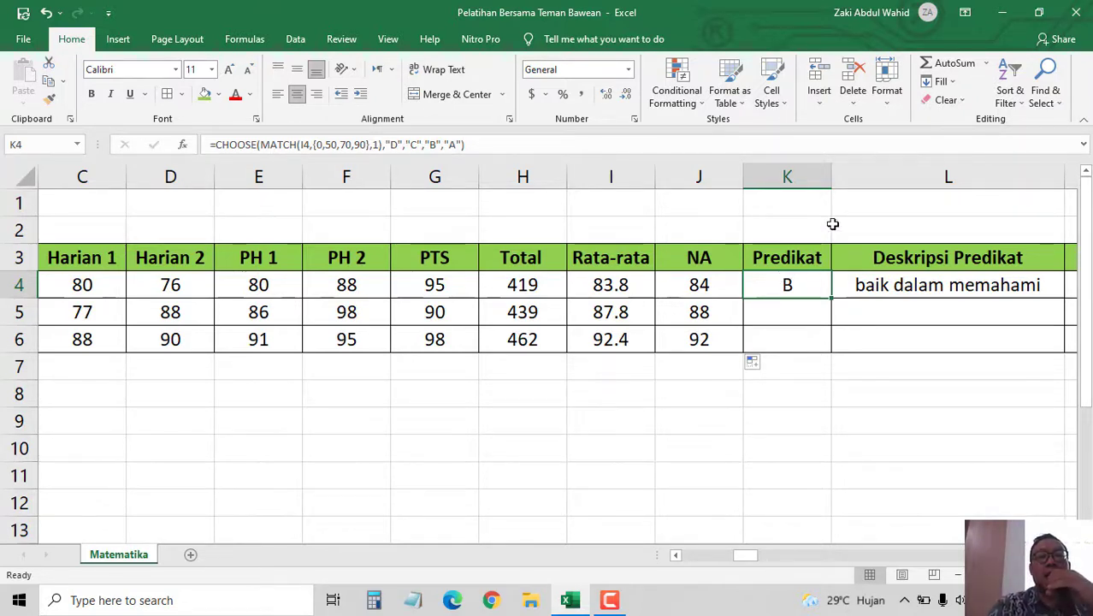
- Review K4's CHOOSE arguments, then place the cursor in the MATCH thresholds {0,50,70,90}
{"action": "left_click", "coordinate": [492, 150]}
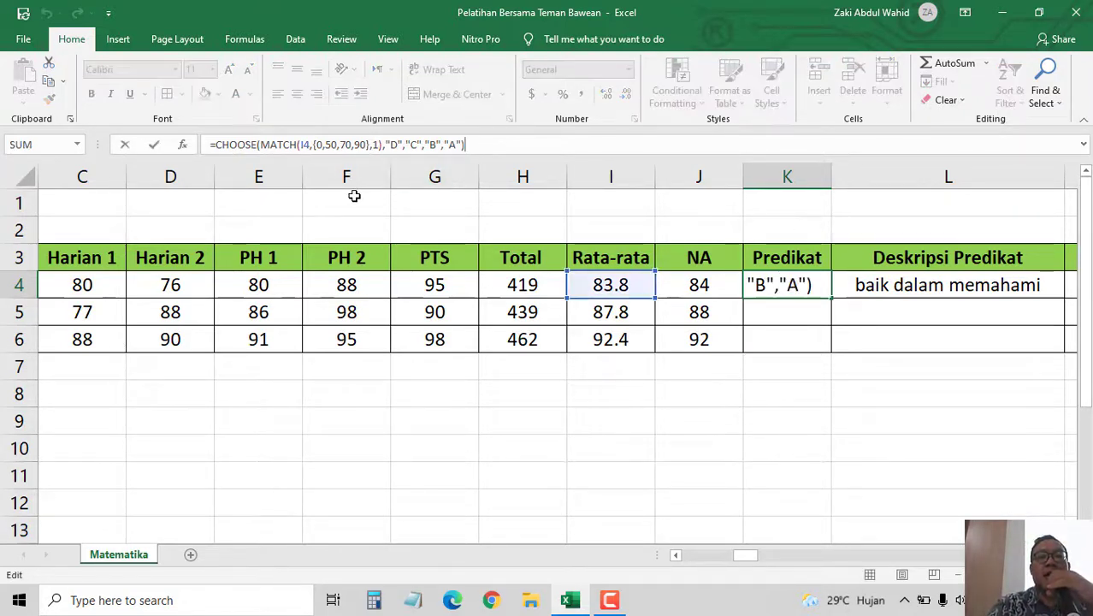
{"action": "left_click", "coordinate": [182, 145]}
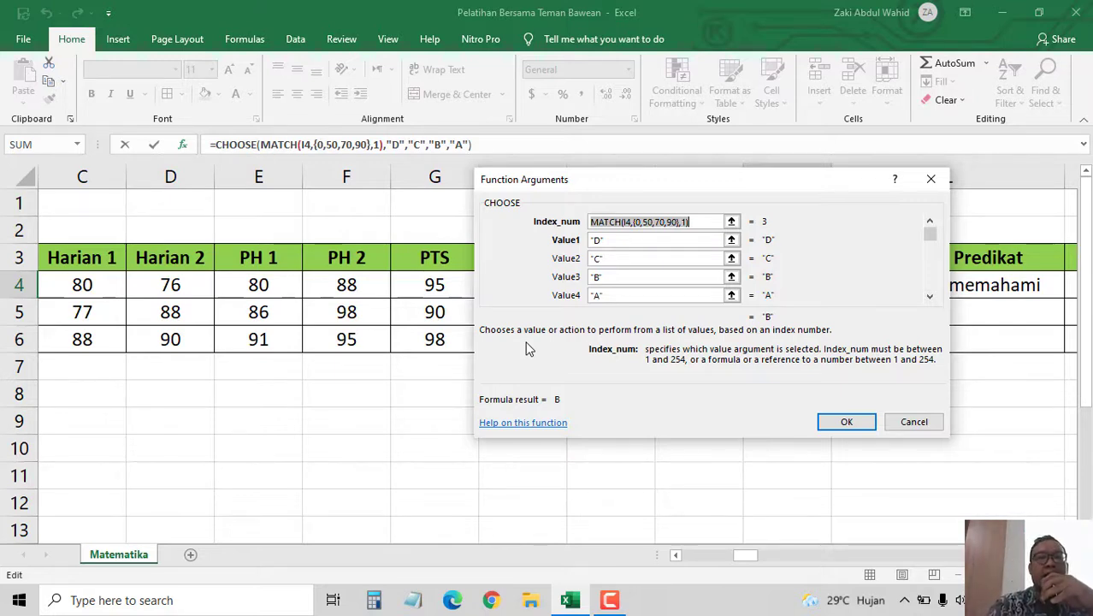
{"action": "left_click", "coordinate": [924, 424]}
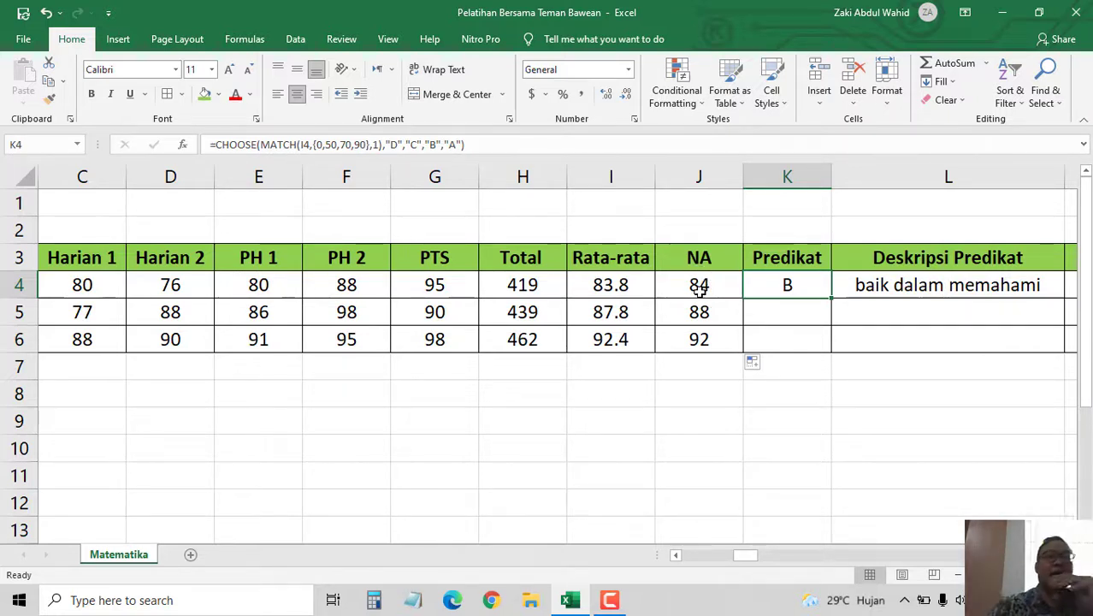
{"action": "left_click", "coordinate": [386, 144]}
{"action": "left_click", "coordinate": [323, 144]}
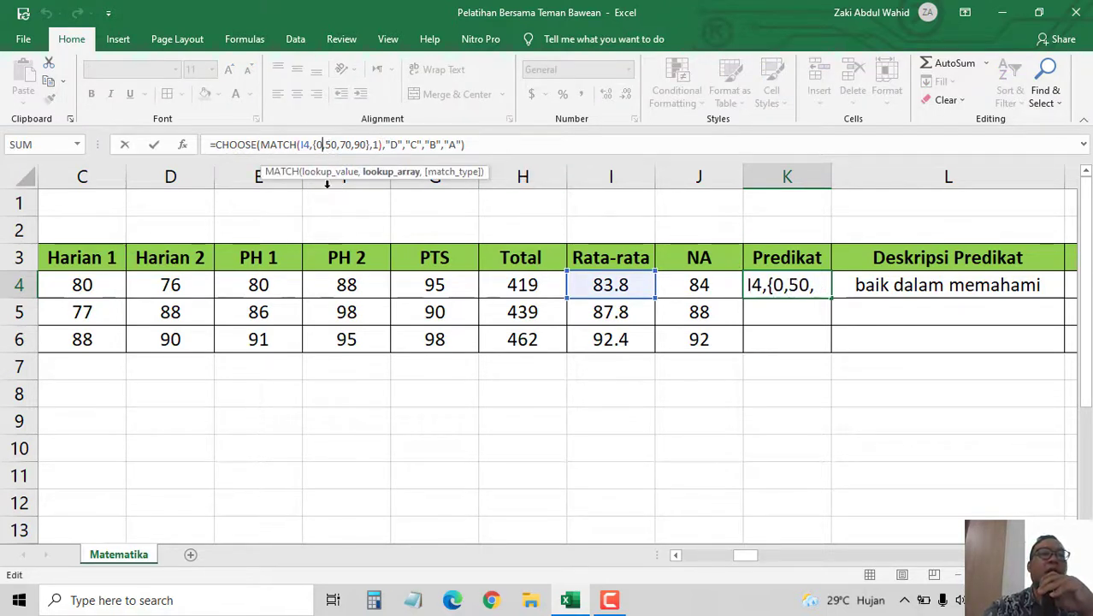
{"action": "left_click", "coordinate": [353, 144]}
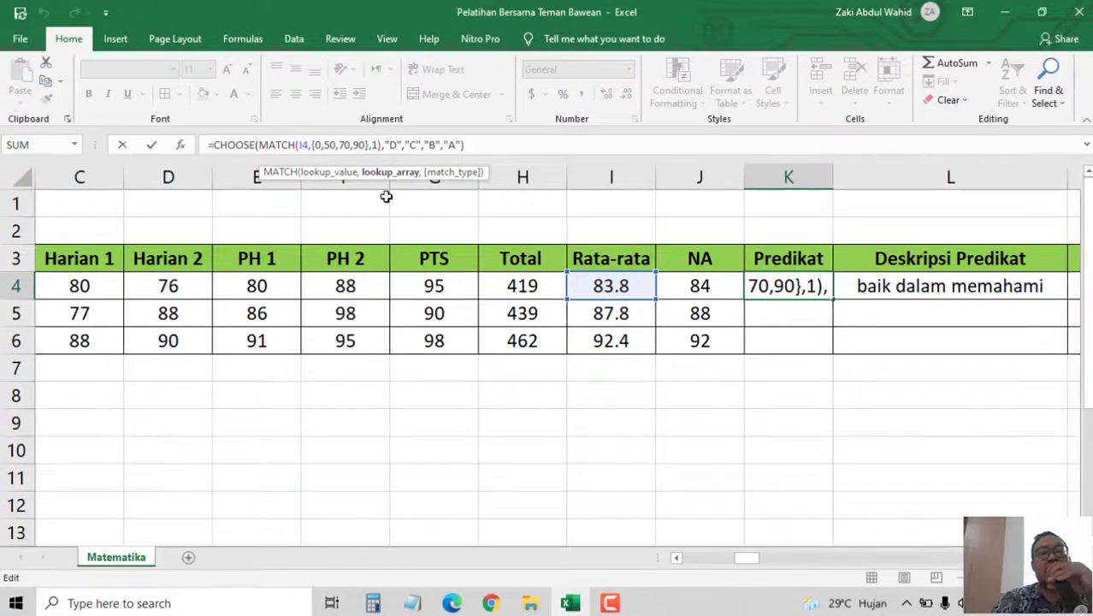
{"action": "left_click", "coordinate": [319, 144]}
{"action": "type", "text": "0,"}
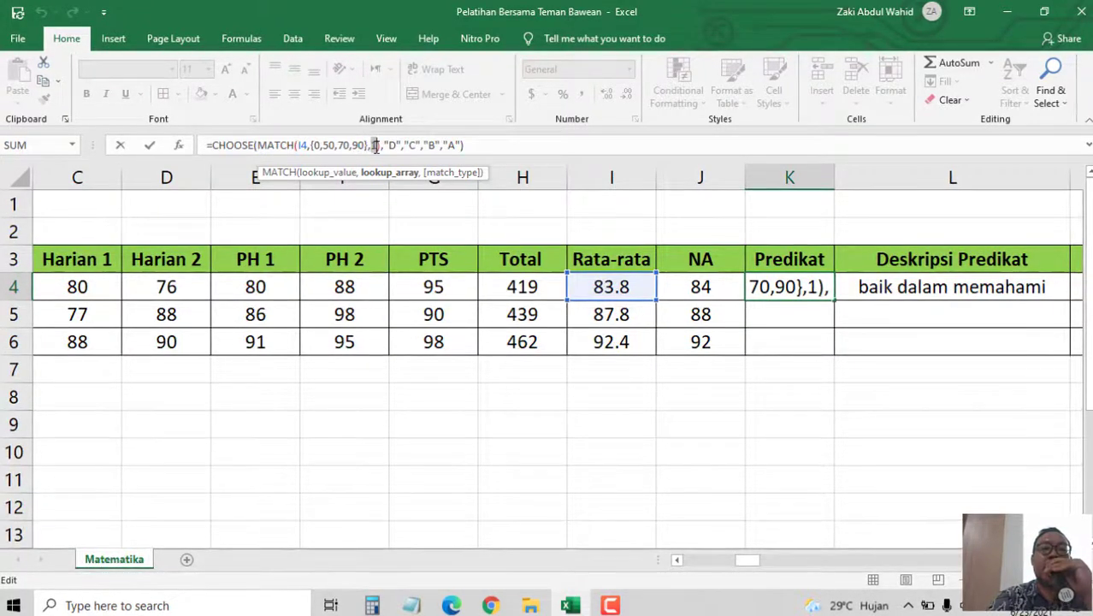
{"action": "double_click", "coordinate": [374, 145]}
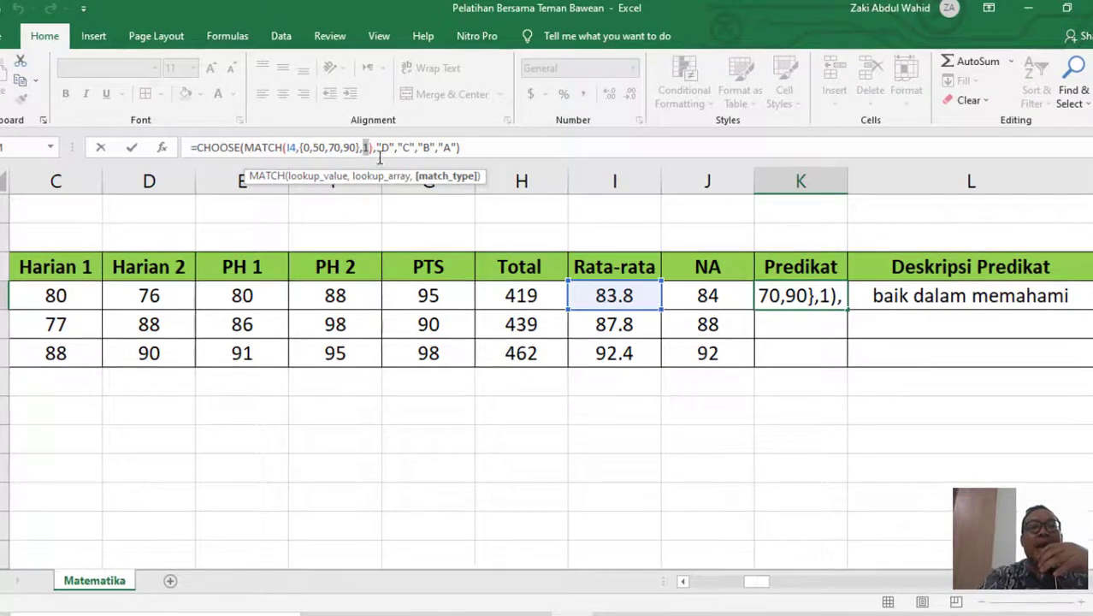
{"action": "left_click", "coordinate": [417, 148]}
{"action": "left_click", "coordinate": [455, 147]}
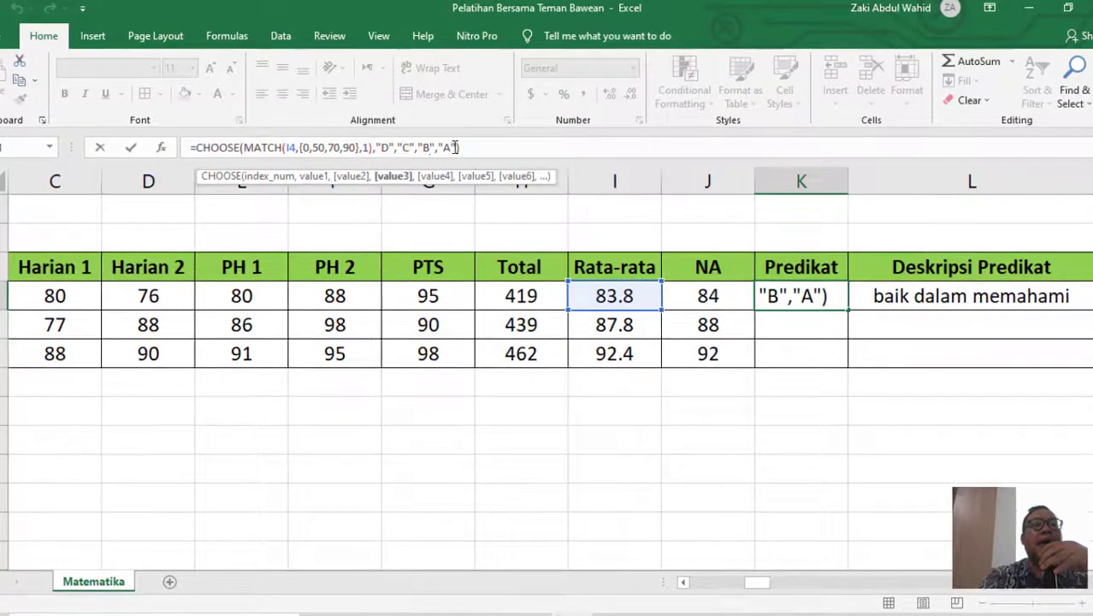
{"action": "left_click", "coordinate": [455, 147]}
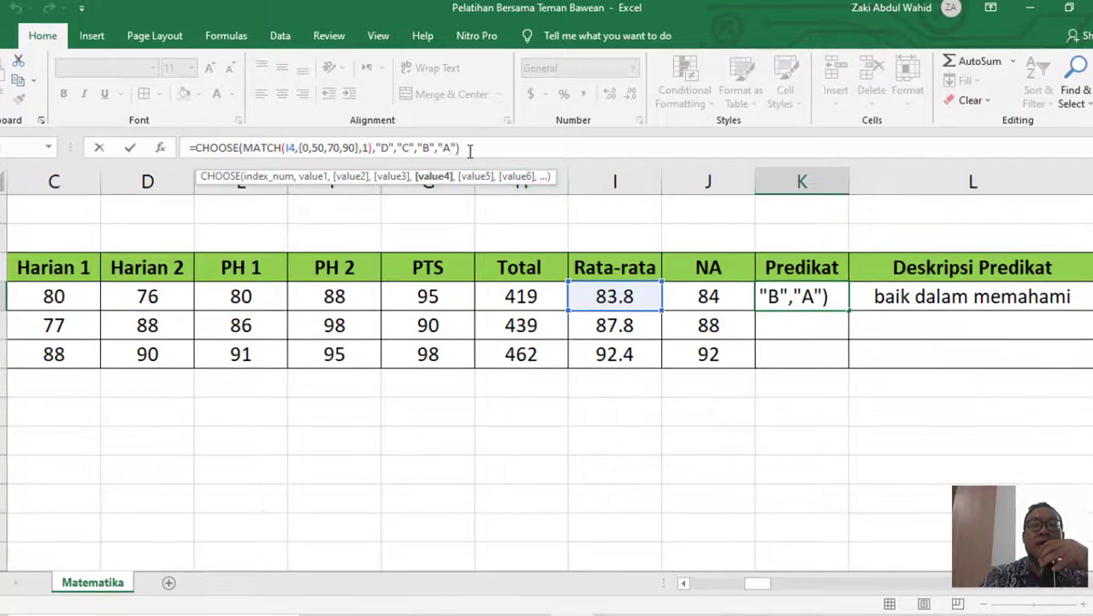
{"action": "left_click_drag", "start_coordinate": [469, 152], "coordinate": [299, 149]}
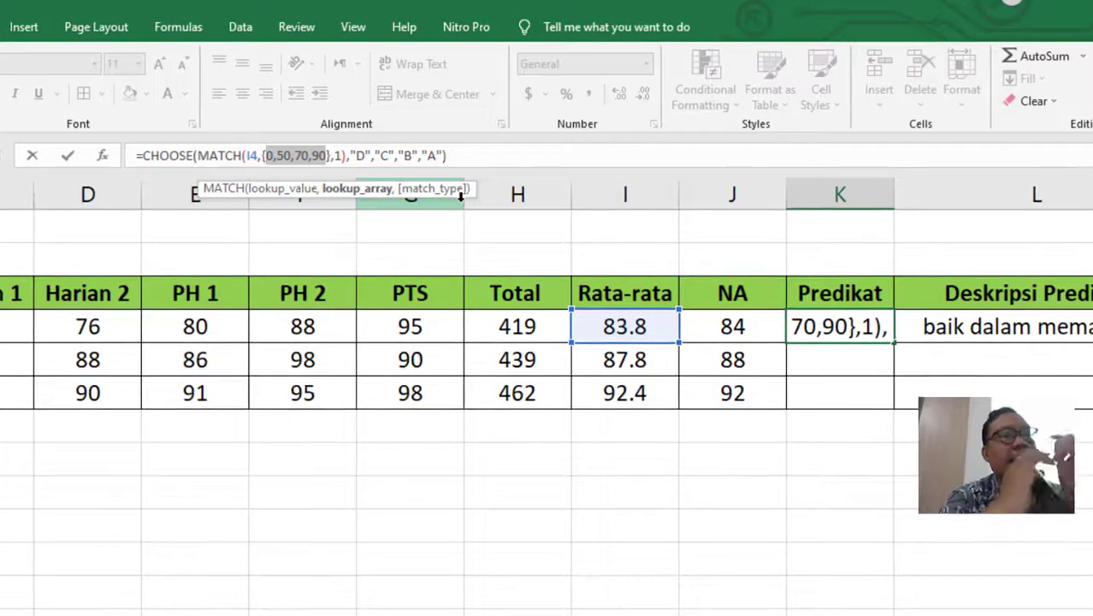
- Replace the first threshold 0 with 60 in K4's MATCH array
{"action": "key", "text": "Left"}
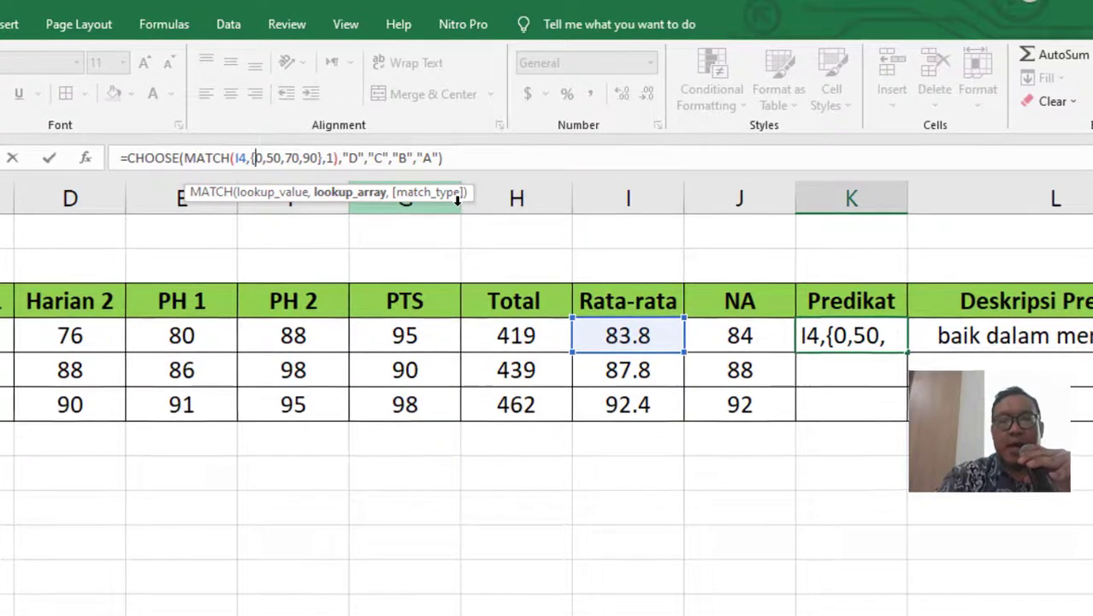
{"action": "key", "text": "Delete"}
{"action": "type", "text": "7"}
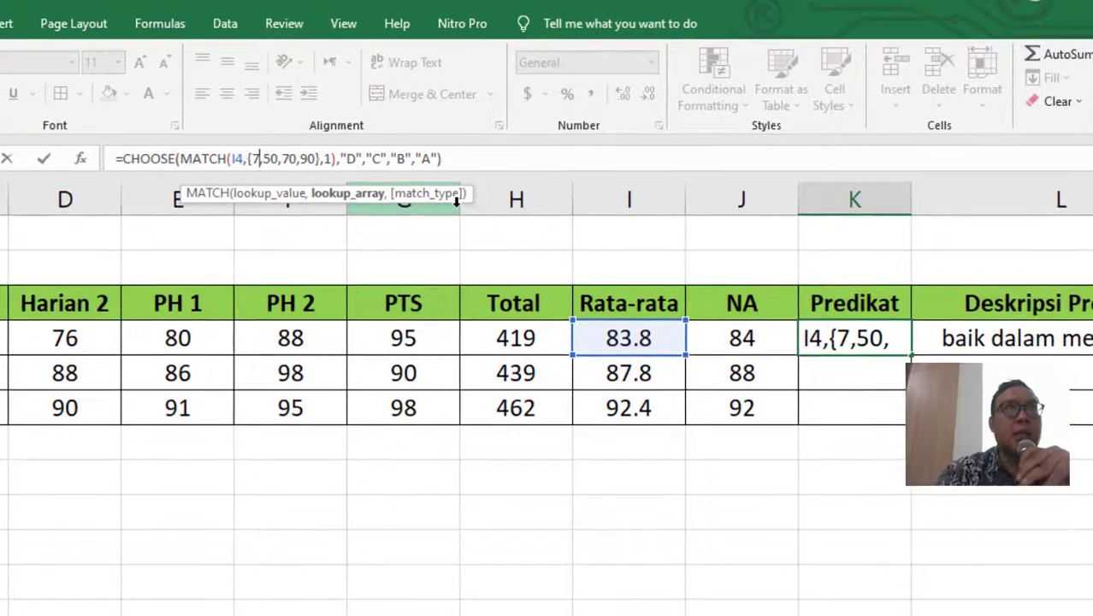
{"action": "key", "text": "BackSpace"}
{"action": "type", "text": "6"}
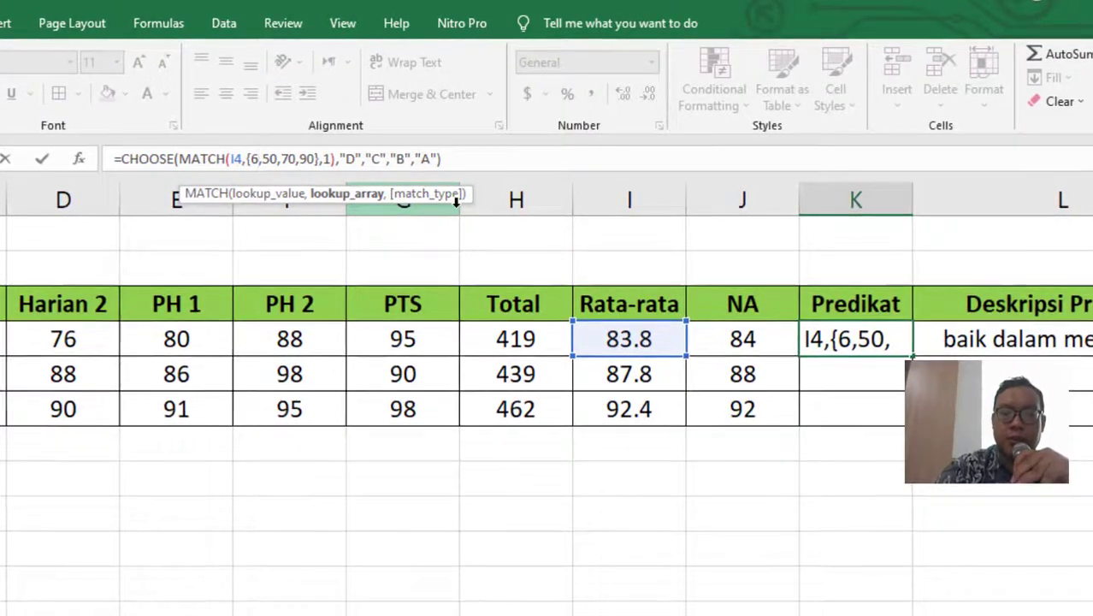
{"action": "type", "text": "0"}
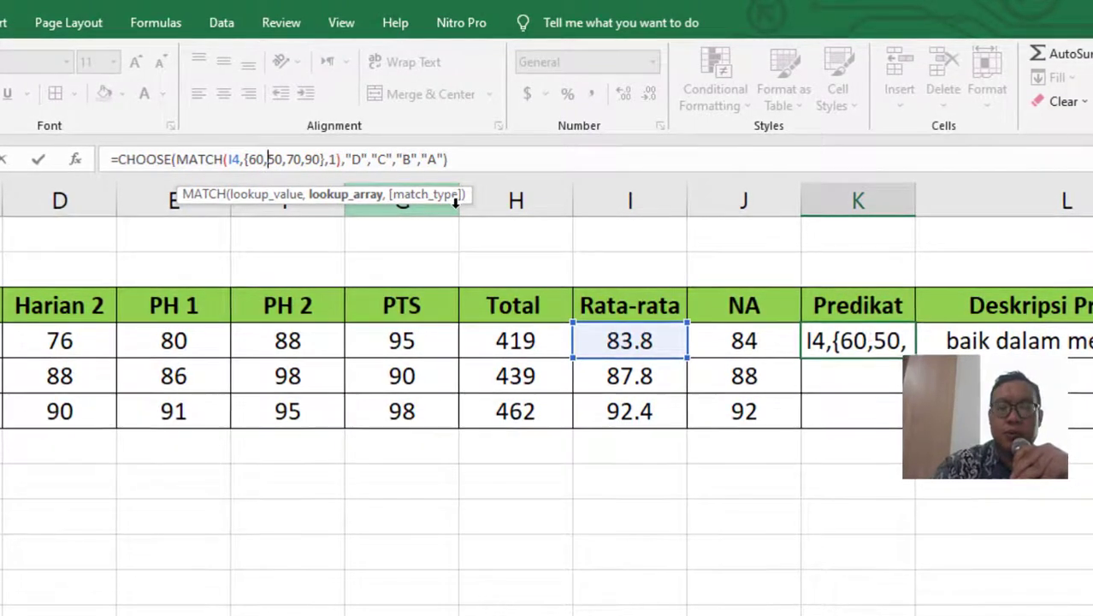
{"action": "key", "text": "BackSpace"}
{"action": "key", "text": "BackSpace"}
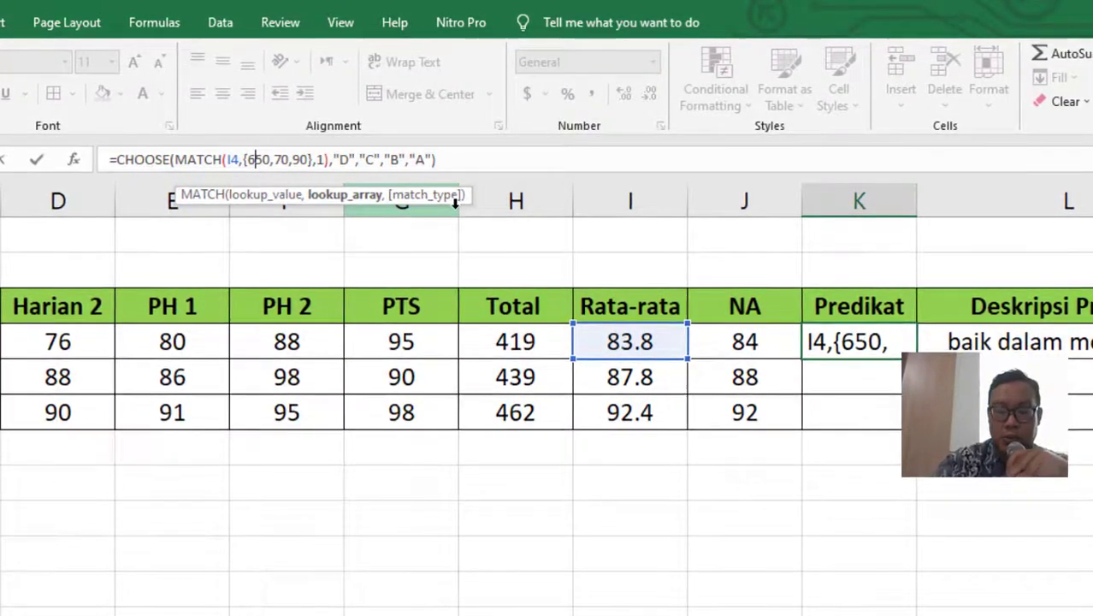
{"action": "type", "text": "0"}
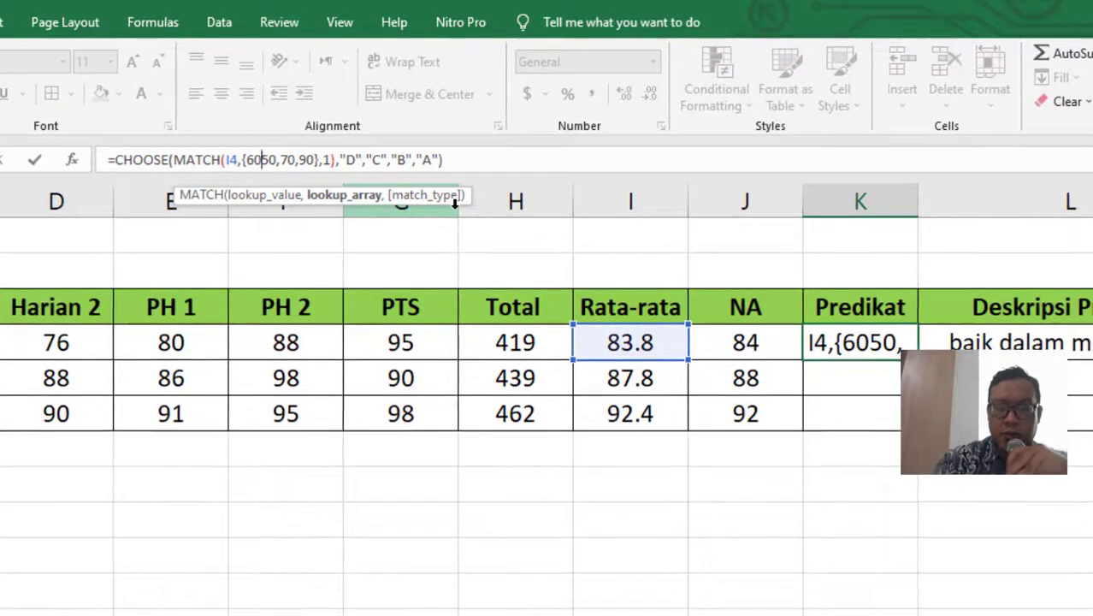
{"action": "type", "text": ","}
- Replace the old 50 and 70 thresholds with 75 and 84
{"action": "key", "text": "Delete"}
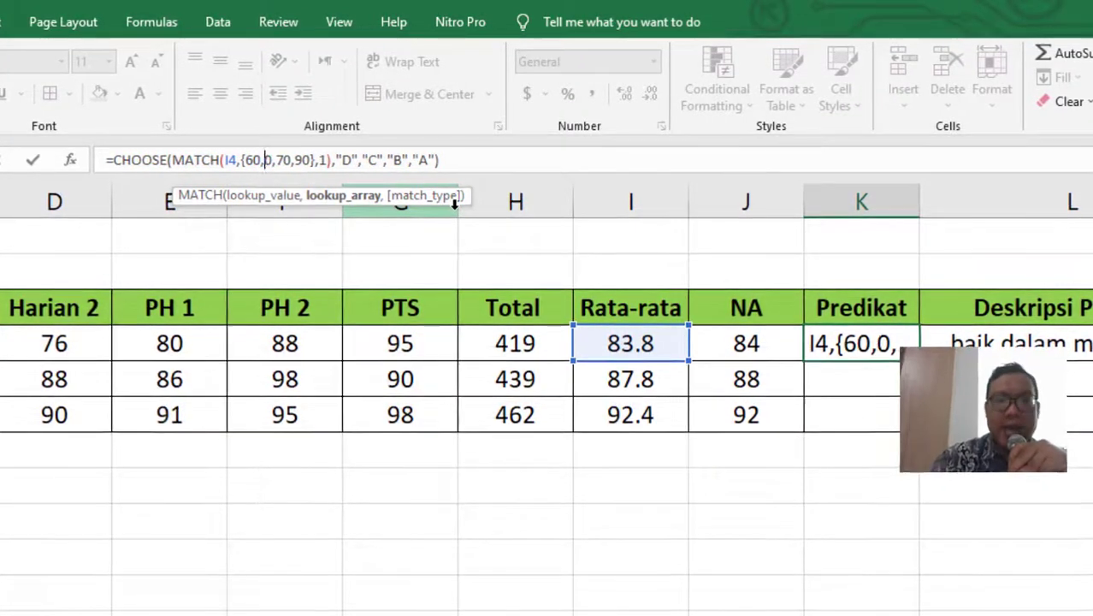
{"action": "key", "text": "Delete"}
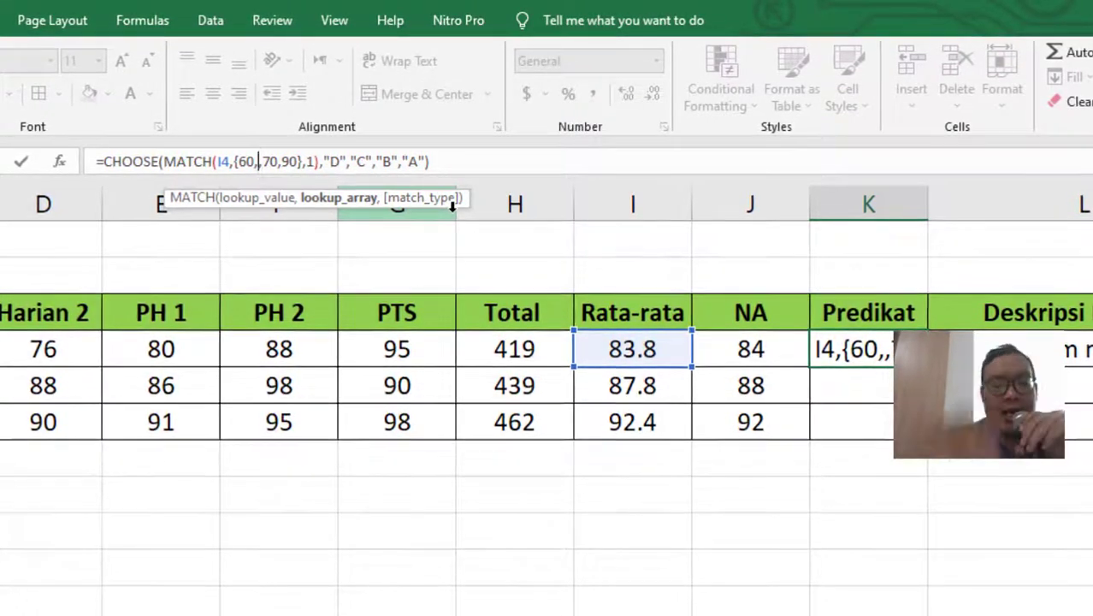
{"action": "type", "text": "75,"}
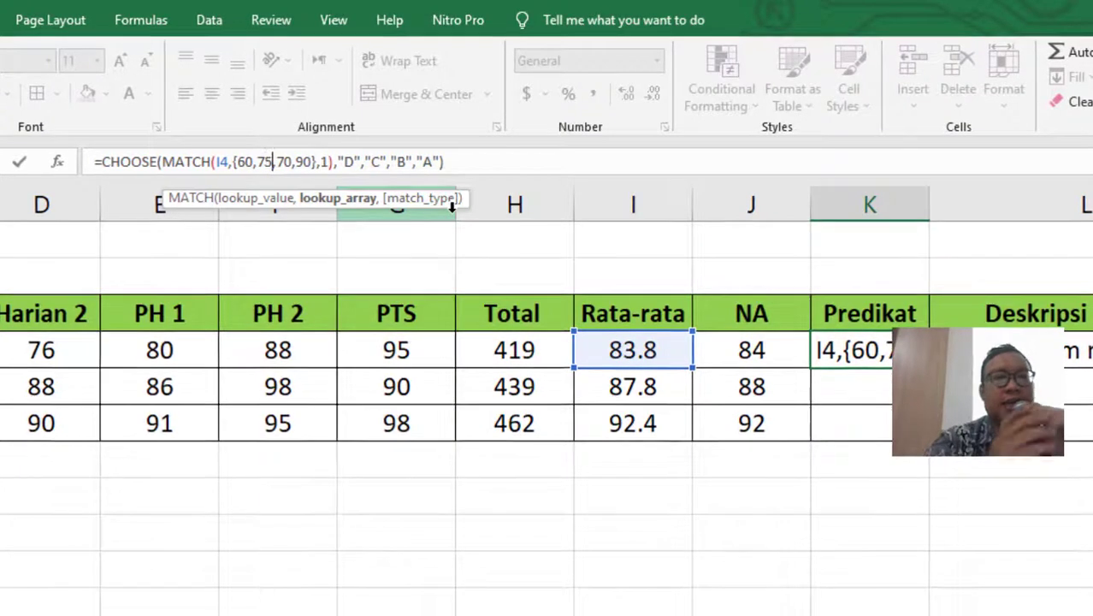
{"action": "key", "text": "Right"}
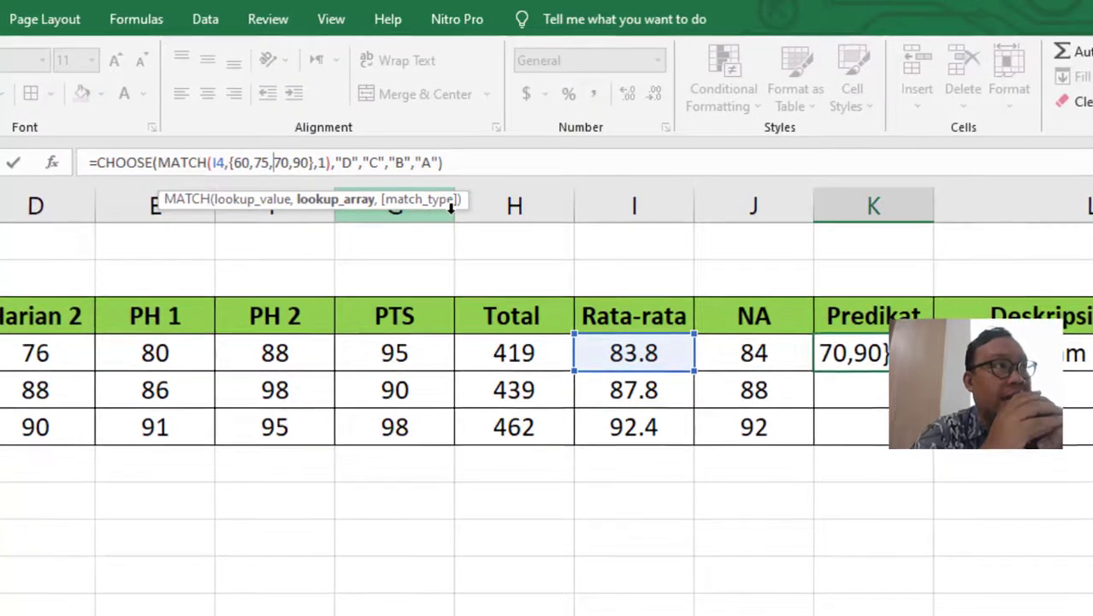
{"action": "key", "text": "Delete"}
{"action": "key", "text": "Delete"}
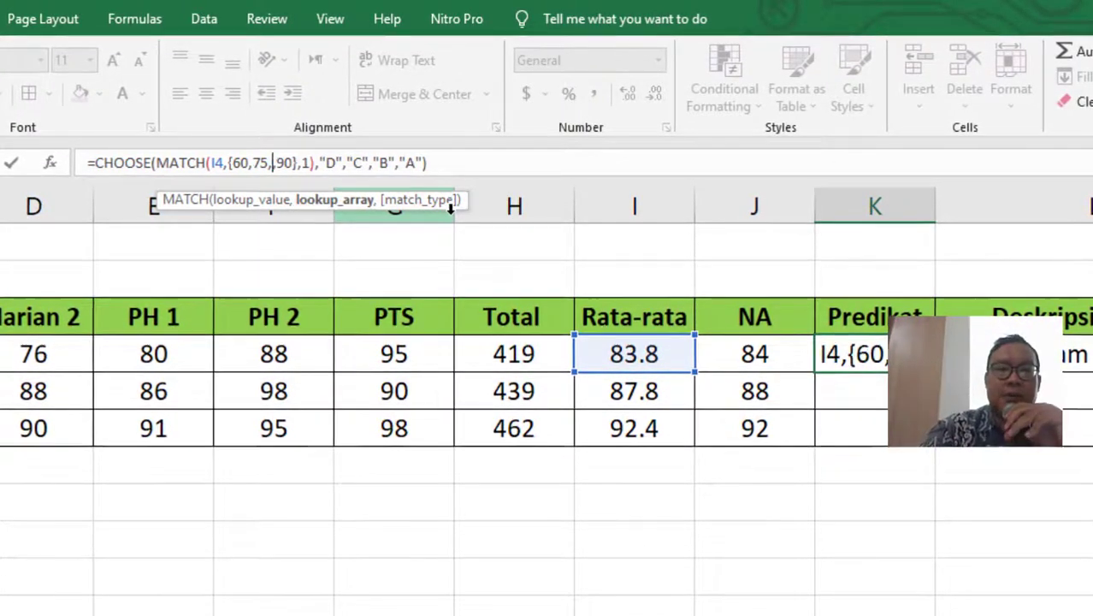
{"action": "type", "text": "84,"}
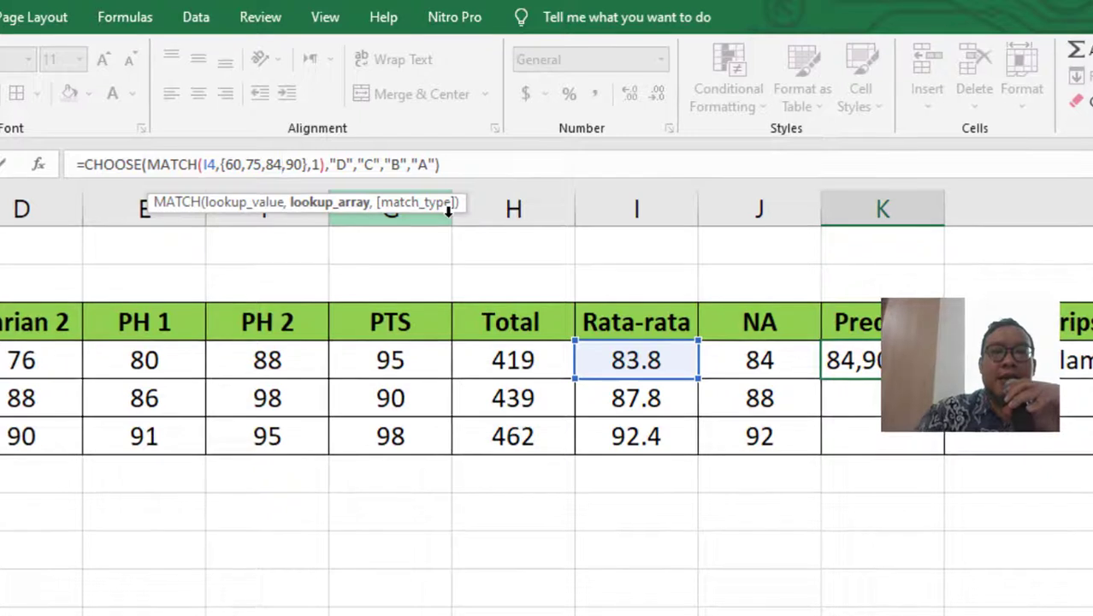
- Change the top threshold from 90 to 92 and commit K4's Predikat formula
{"action": "key", "text": "Right"}
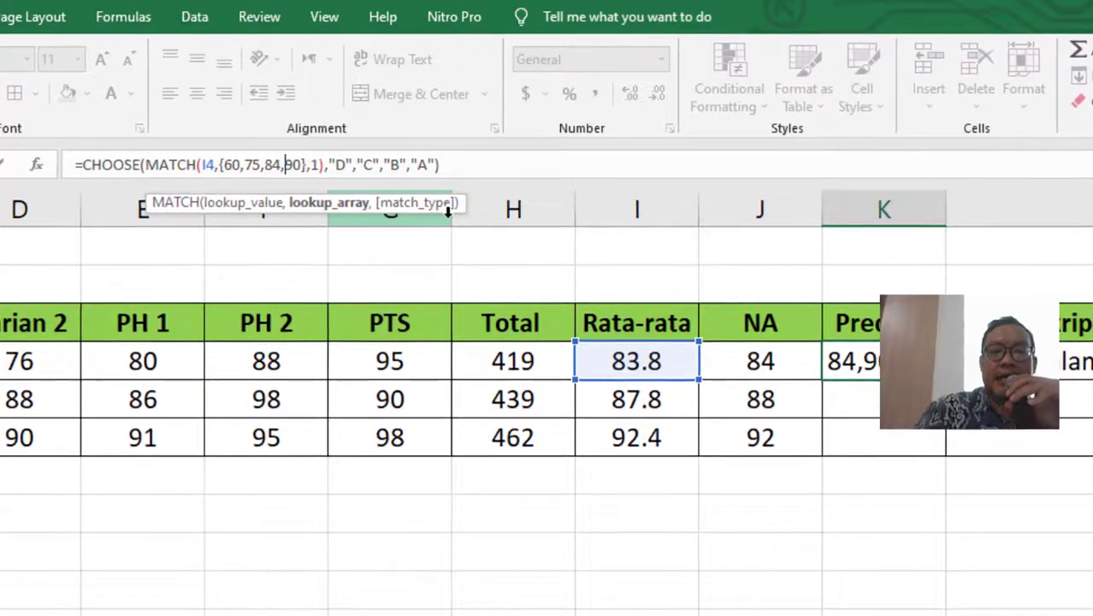
{"action": "key", "text": "Delete"}
{"action": "key", "text": "Delete"}
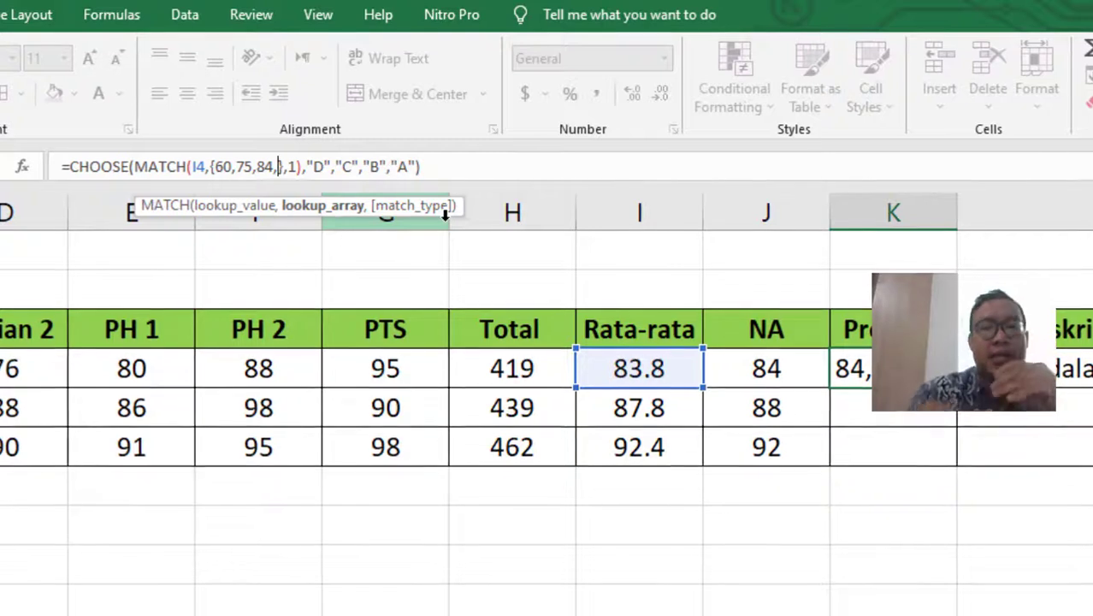
{"action": "type", "text": "92},"}
{"action": "type", "text": "1"}
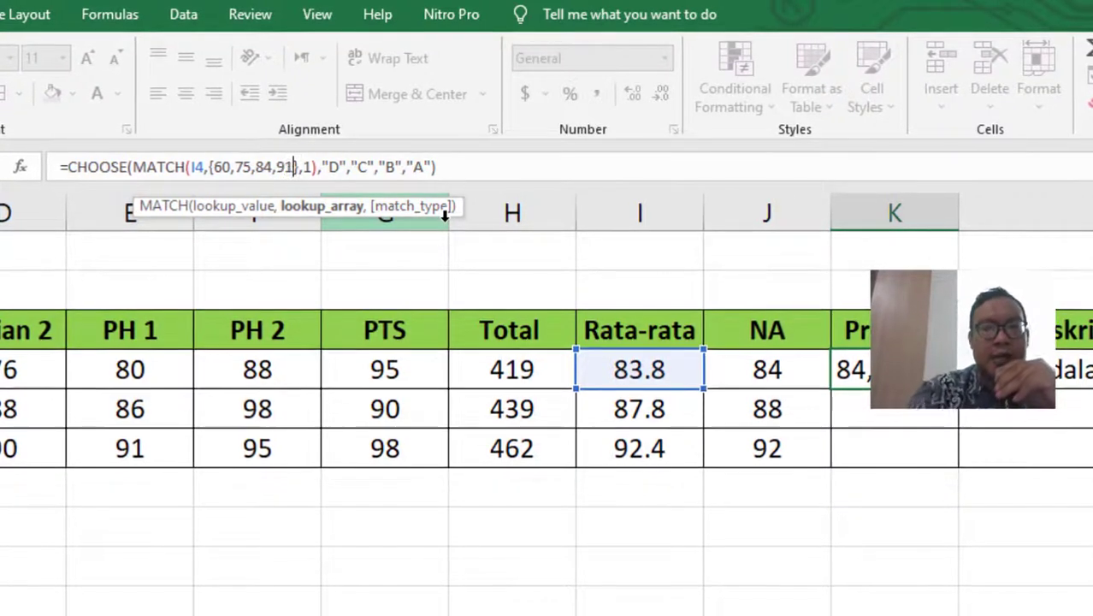
{"action": "key", "text": "BackSpace"}
{"action": "type", "text": "2"}
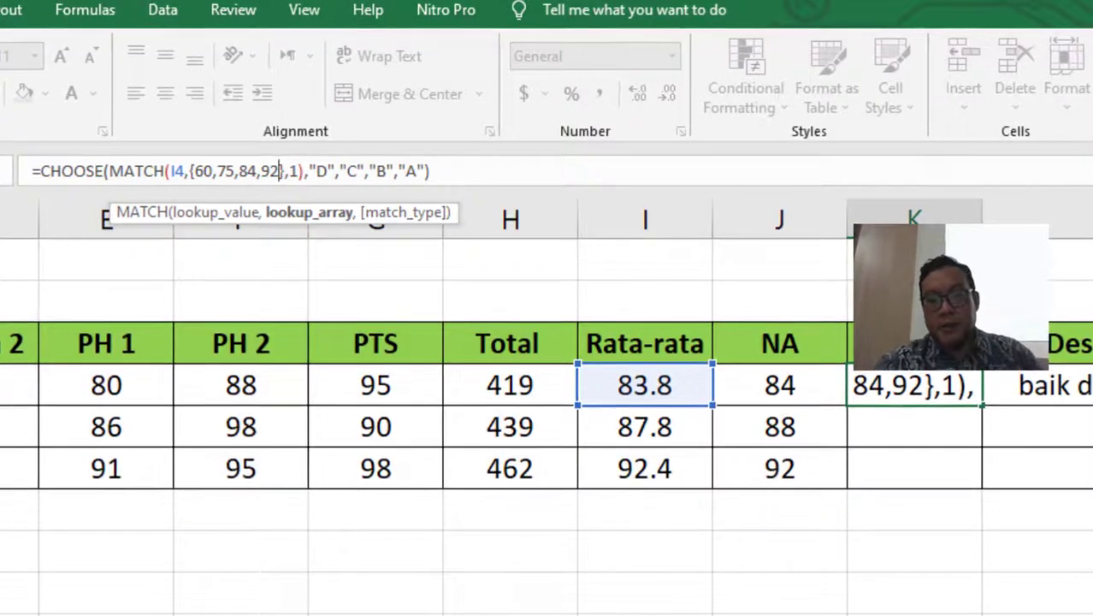
{"action": "key", "text": "Return"}
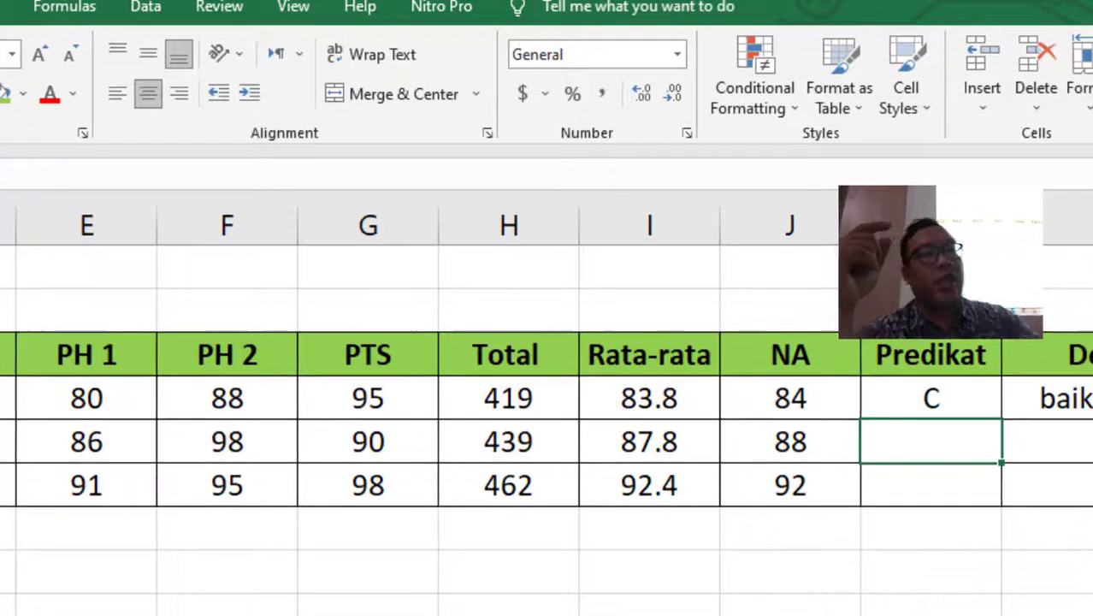
- Check the formulas in J4, I4 and K4
{"action": "left_click", "coordinate": [796, 395]}
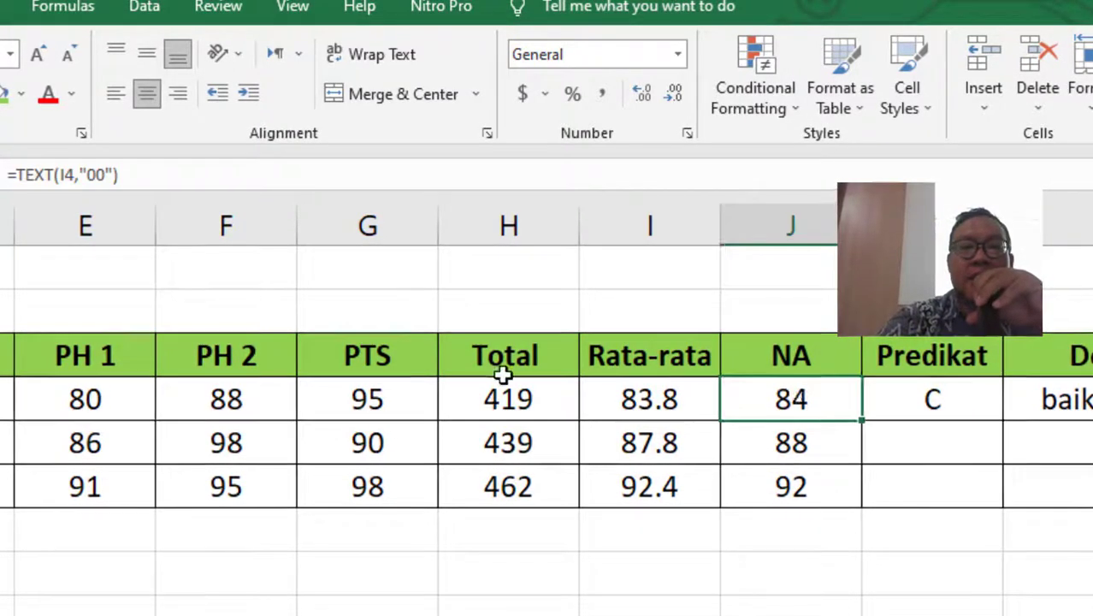
{"action": "left_click", "coordinate": [652, 405]}
{"action": "left_click", "coordinate": [902, 402]}
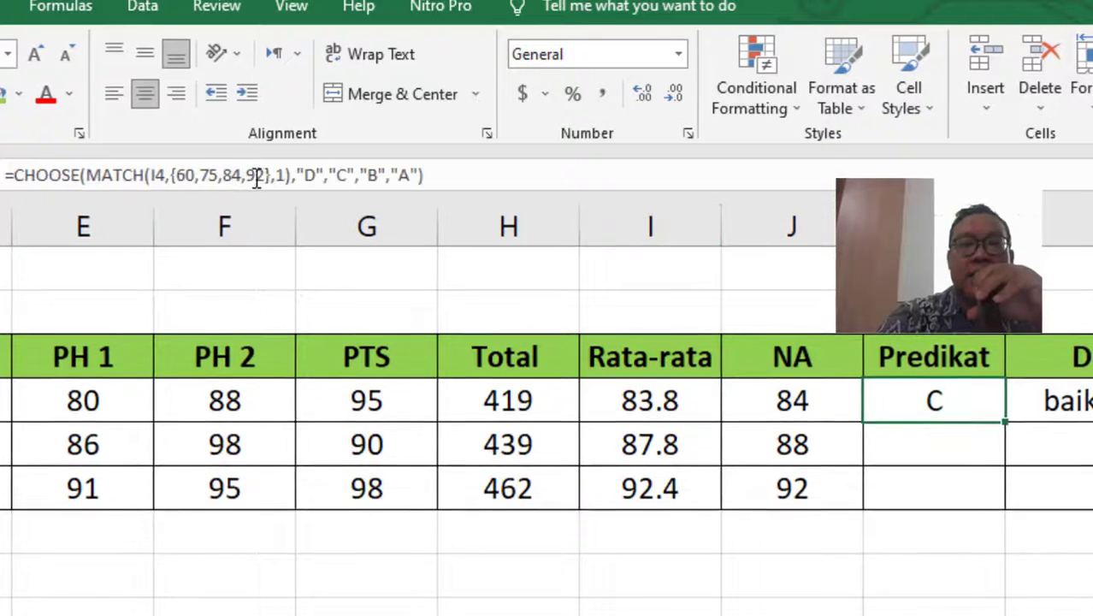
- Lower the 84 threshold to 83 in K4's Predikat formula and commit it
{"action": "left_click", "coordinate": [232, 176]}
{"action": "key", "text": "BackSpace"}
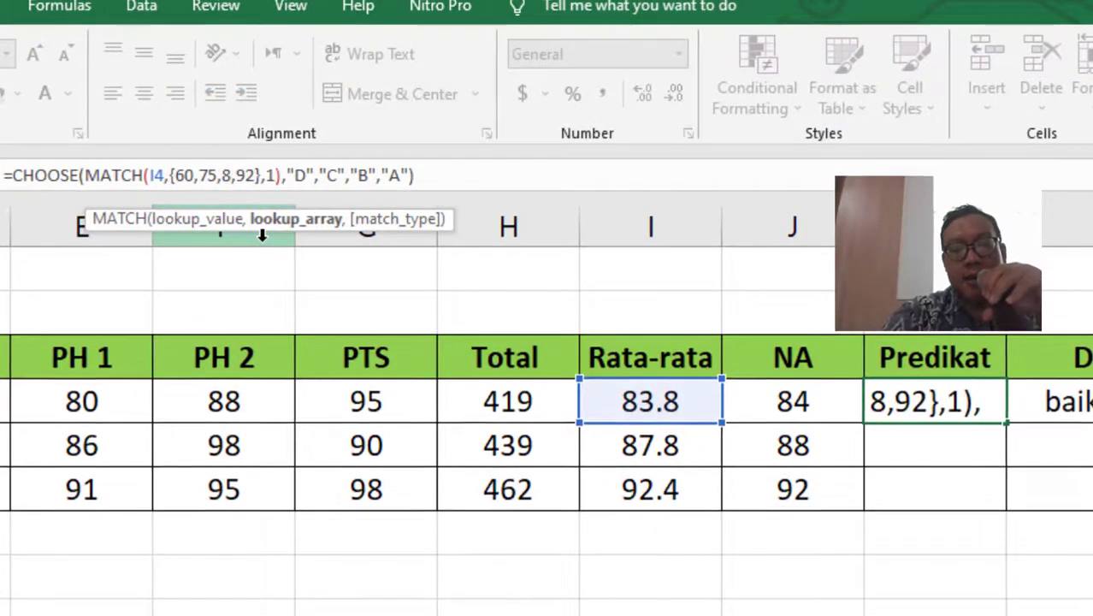
{"action": "type", "text": "3"}
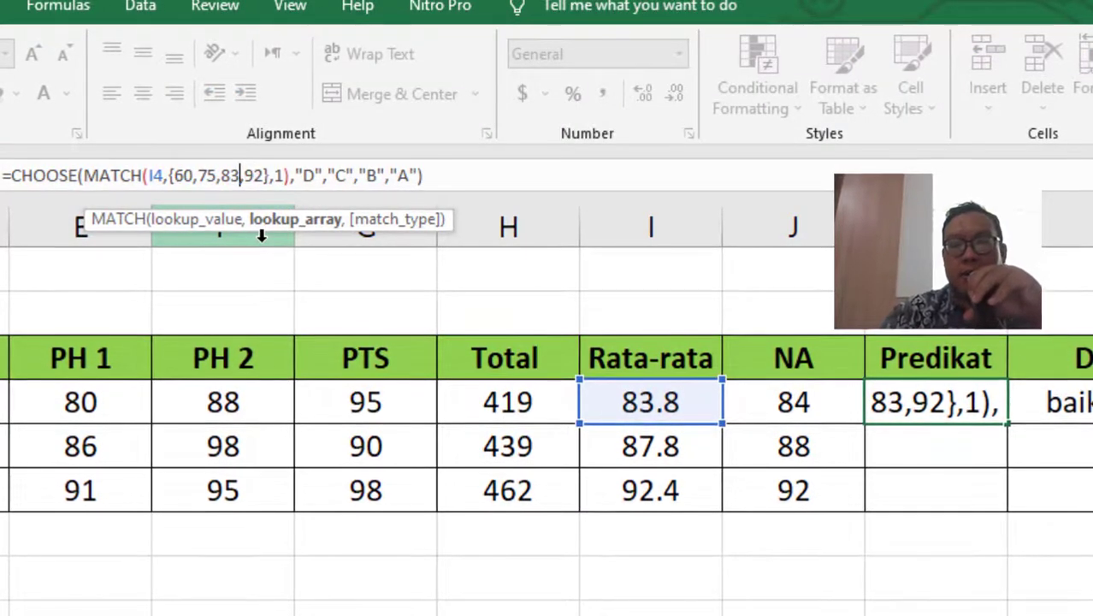
{"action": "key", "text": "Return"}
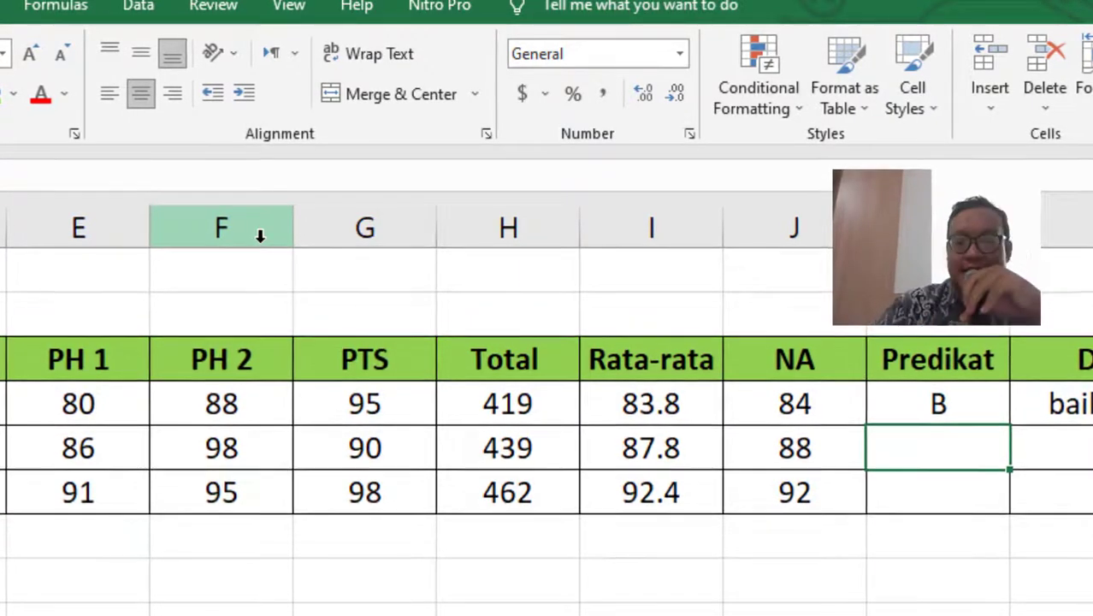
{"action": "key", "text": "Up"}
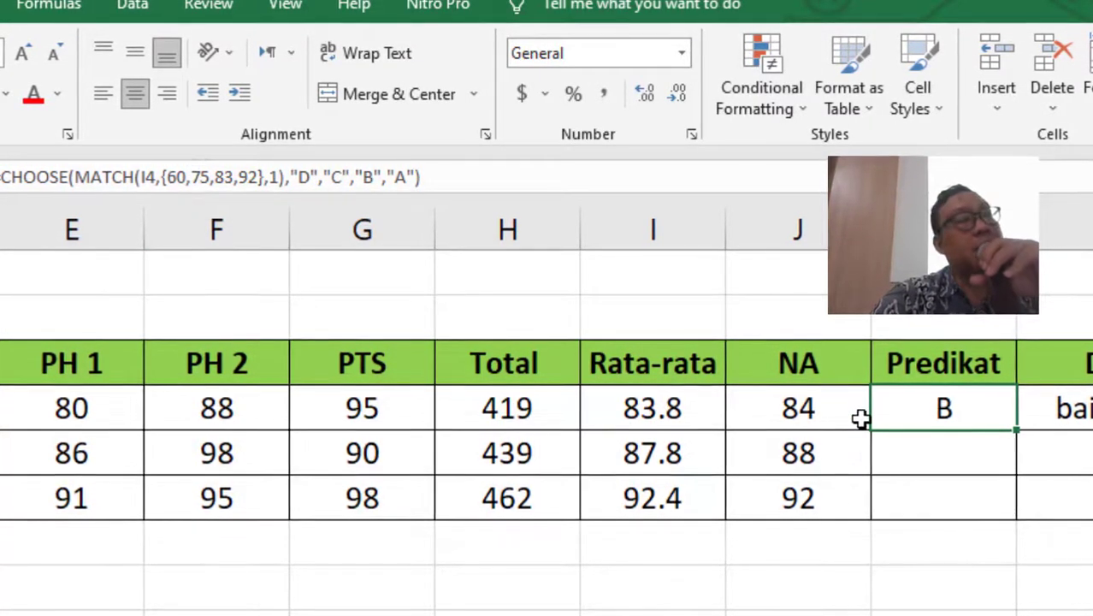
{"action": "left_click", "coordinate": [229, 177]}
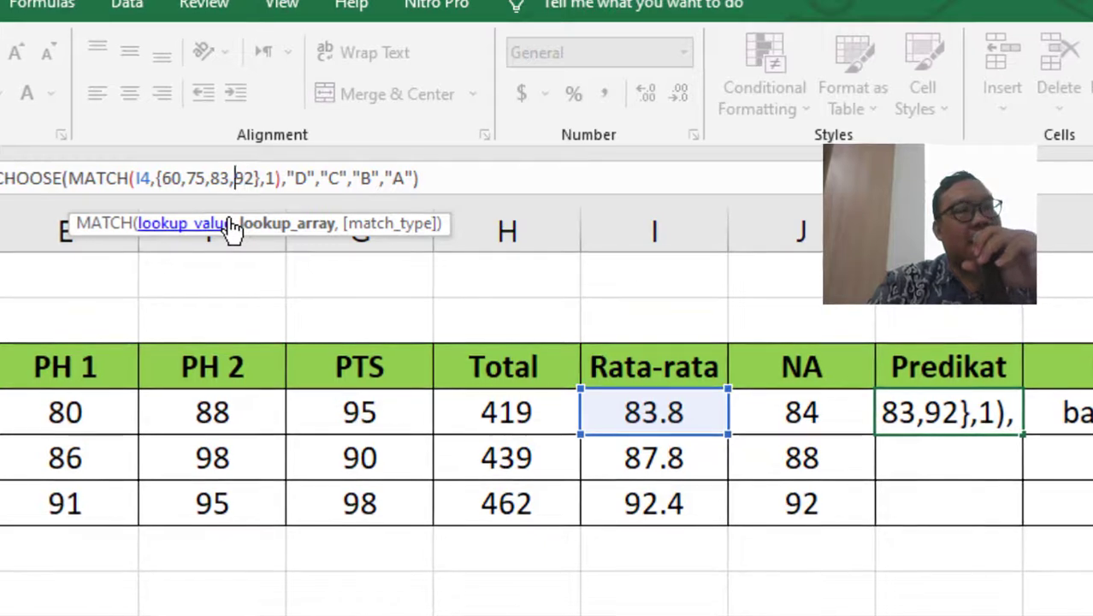
- Change the 75 threshold to 74 in K4's formula and commit it
{"action": "key", "text": "Left"}
{"action": "key", "text": "Left"}
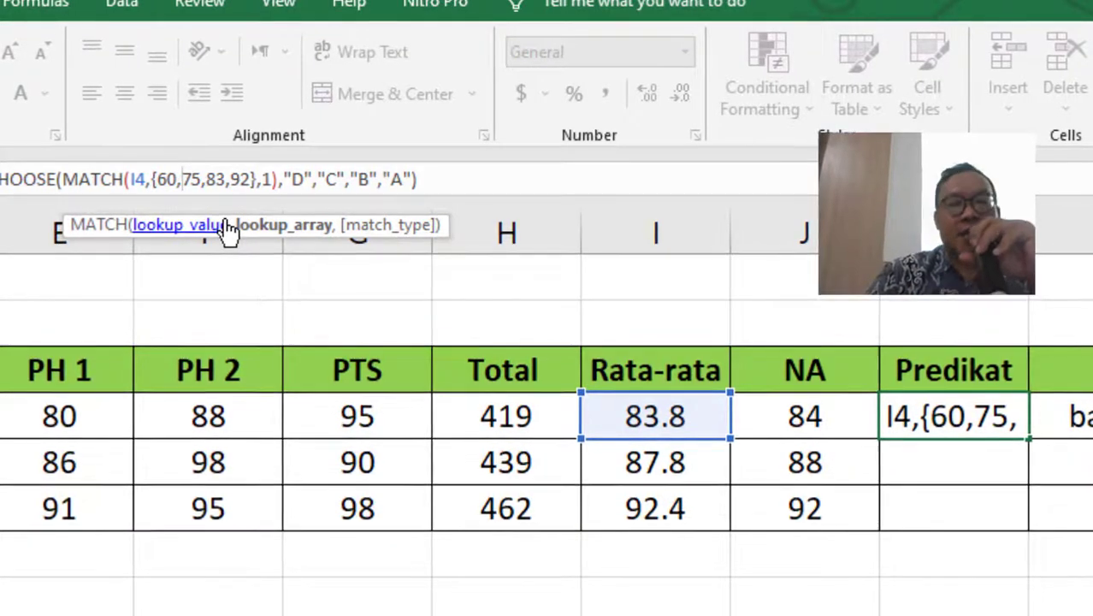
{"action": "key", "text": "Delete"}
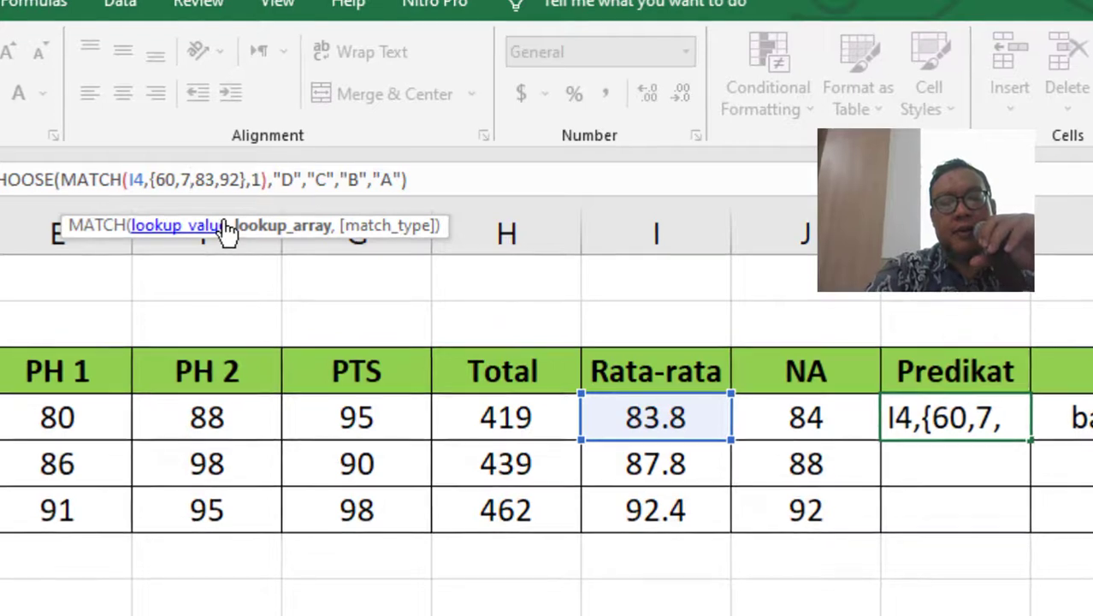
{"action": "type", "text": "4"}
{"action": "key", "text": "Return"}
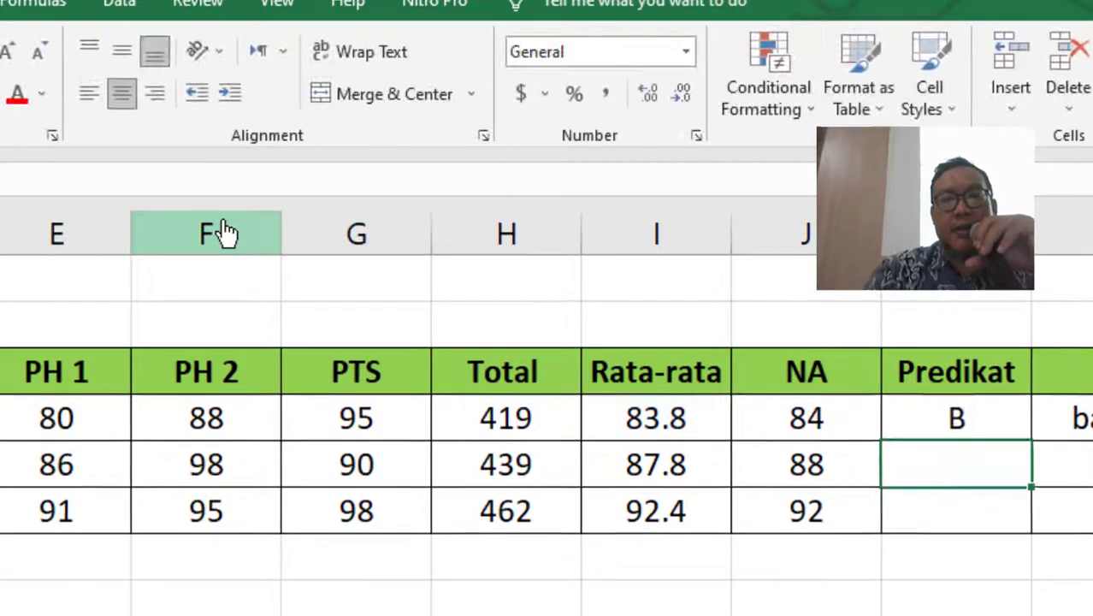
{"action": "key", "text": "Up"}
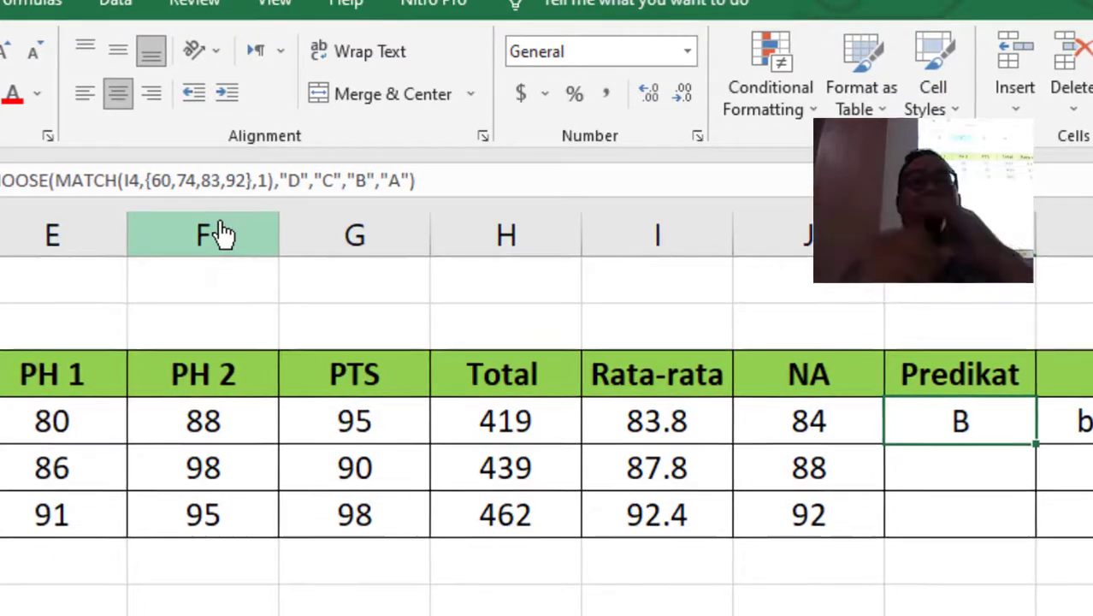
- Try exact matching with MATCH match type 0 in K4, which gives #N/A
{"action": "left_click", "coordinate": [258, 180]}
{"action": "key", "text": "Delete"}
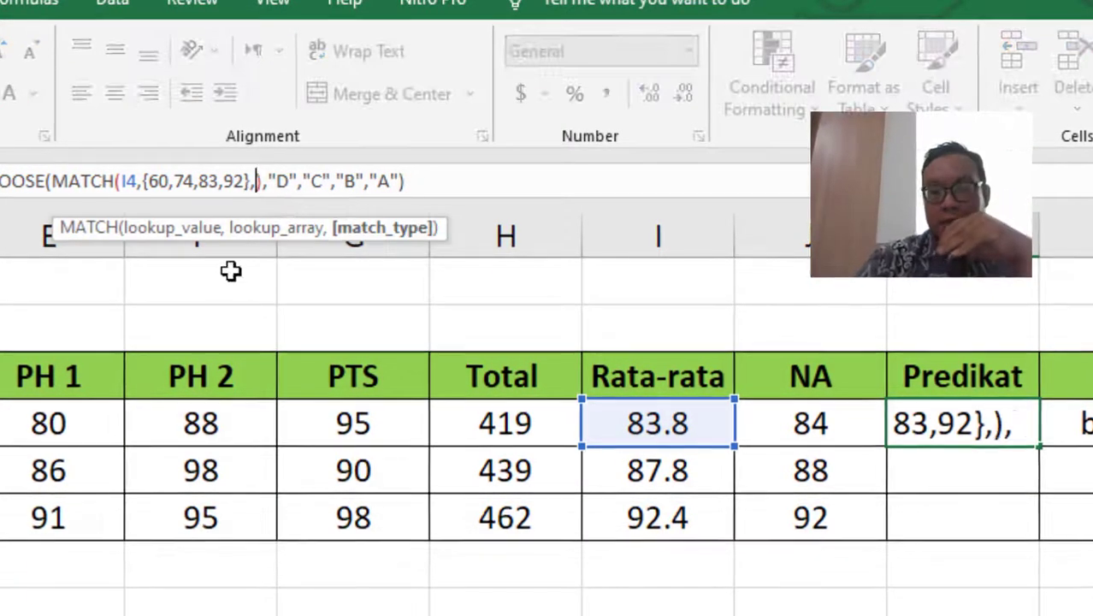
{"action": "type", "text": "0"}
{"action": "key", "text": "Return"}
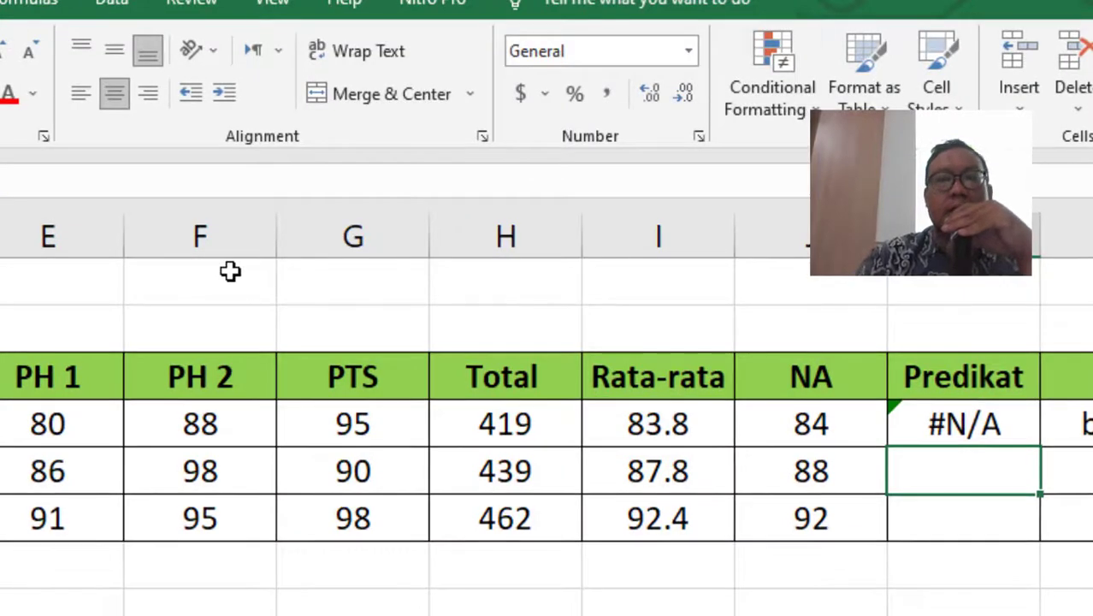
{"action": "key", "text": "Up"}
{"action": "key", "text": "Left"}
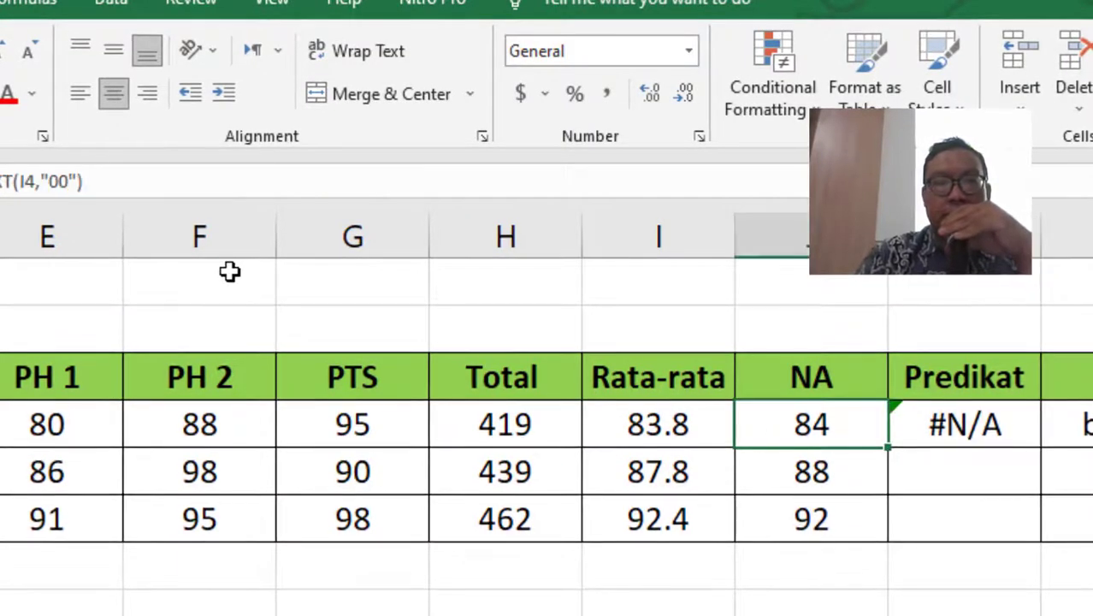
{"action": "key", "text": "Right"}
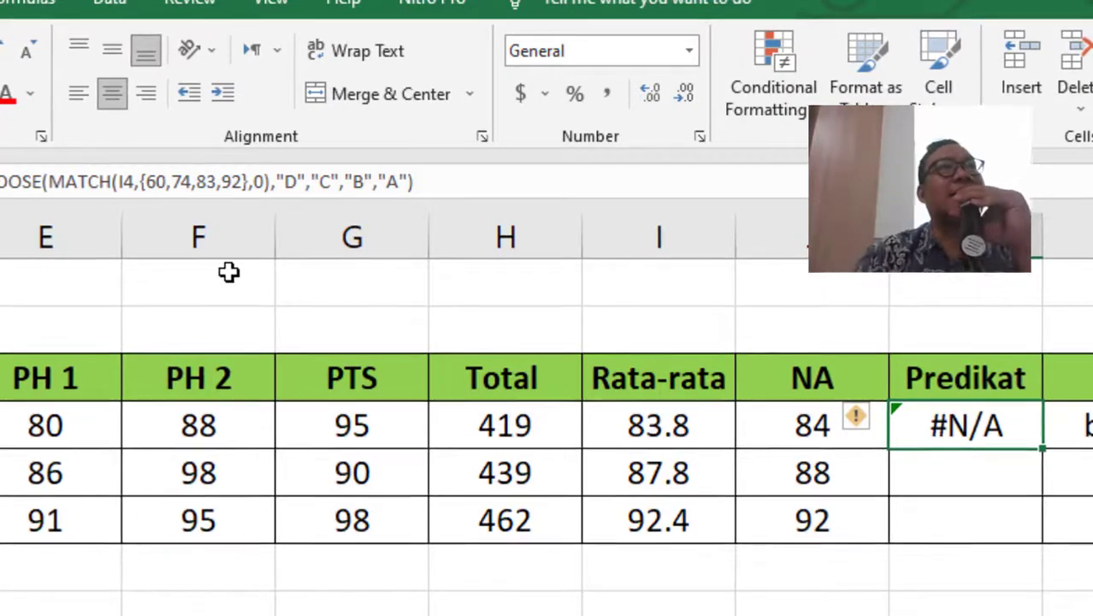
- Try match type -1 in K4's MATCH, which also gives #N/A
{"action": "double_click", "coordinate": [258, 181]}
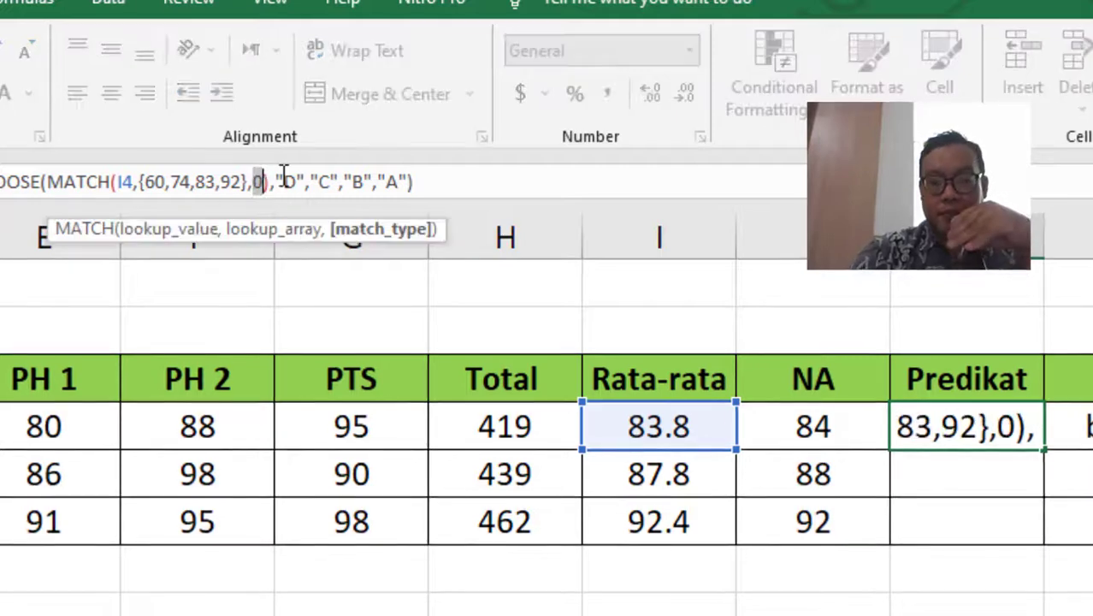
{"action": "type", "text": "-1"}
{"action": "key", "text": "Return"}
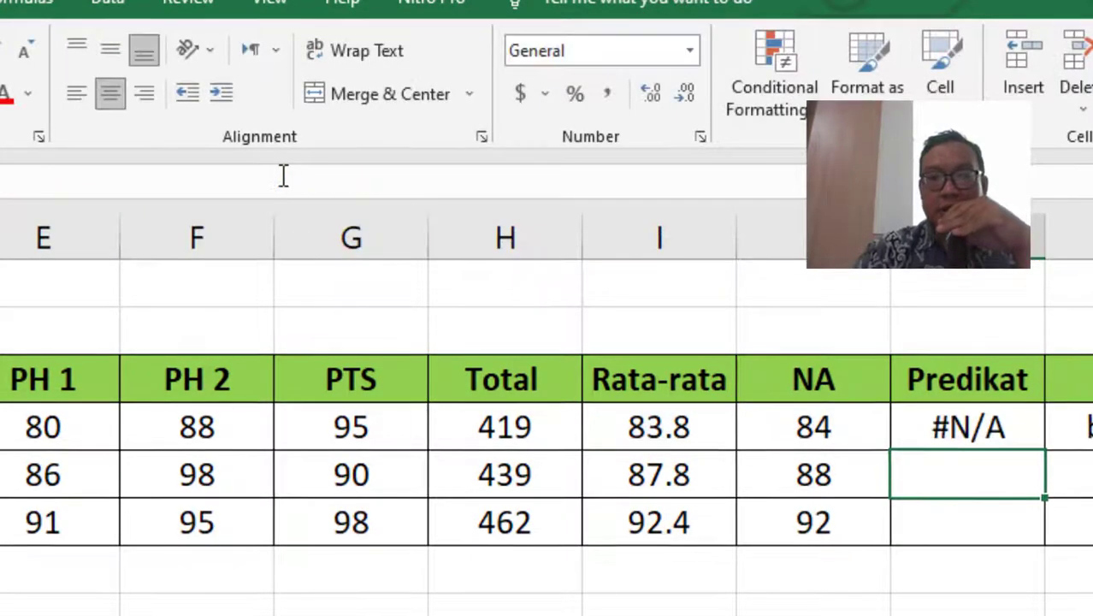
{"action": "key", "text": "Up"}
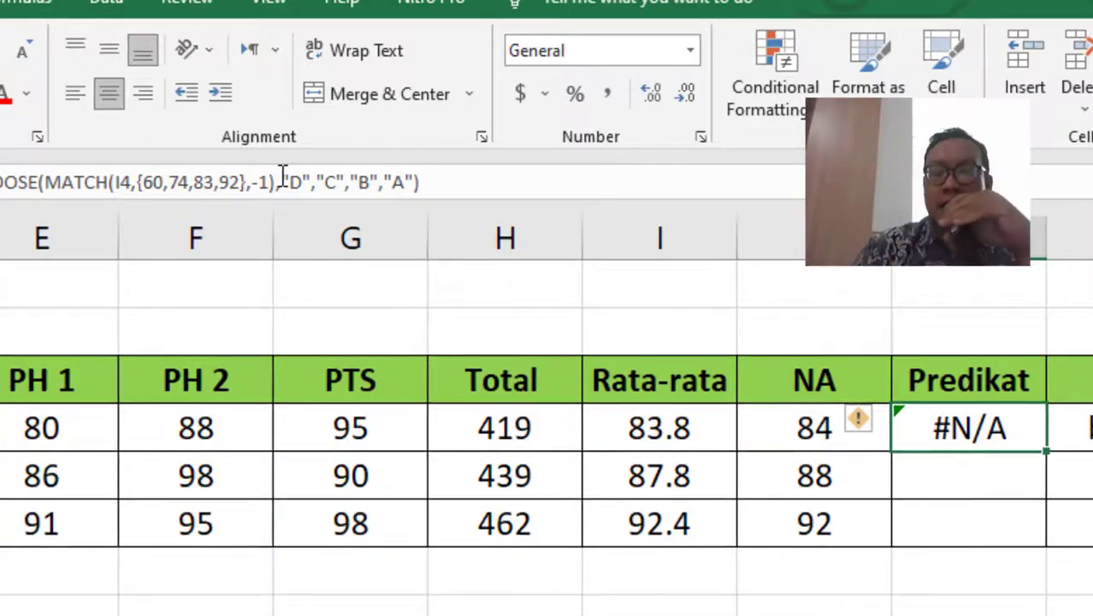
{"action": "key", "text": "Up"}
{"action": "key", "text": "Down"}
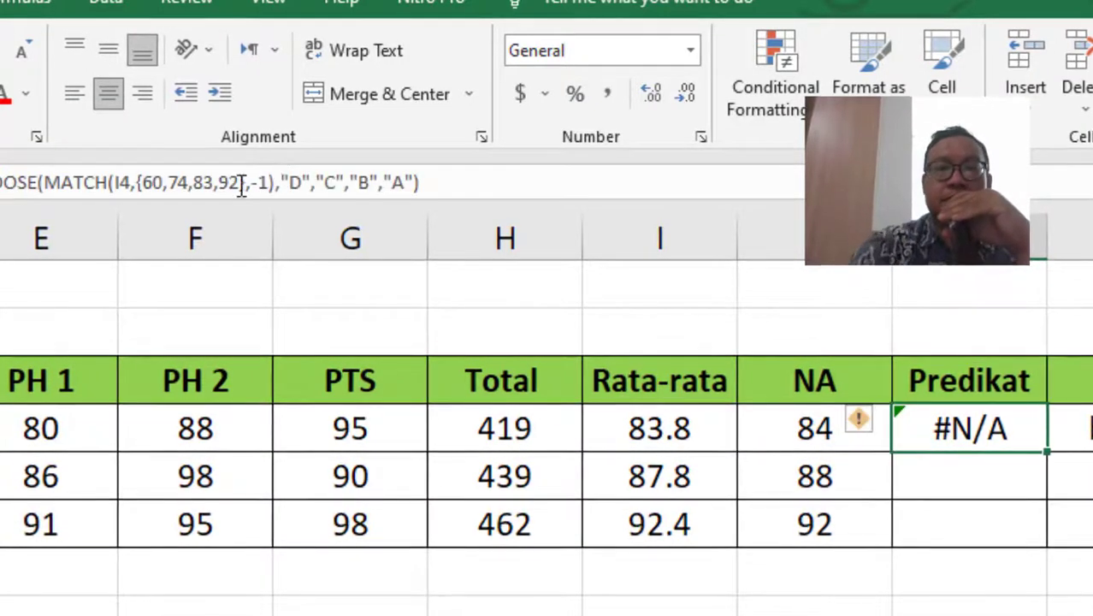
- Restore match type 1 so K4's Predikat shows B again
{"action": "left_click", "coordinate": [261, 182]}
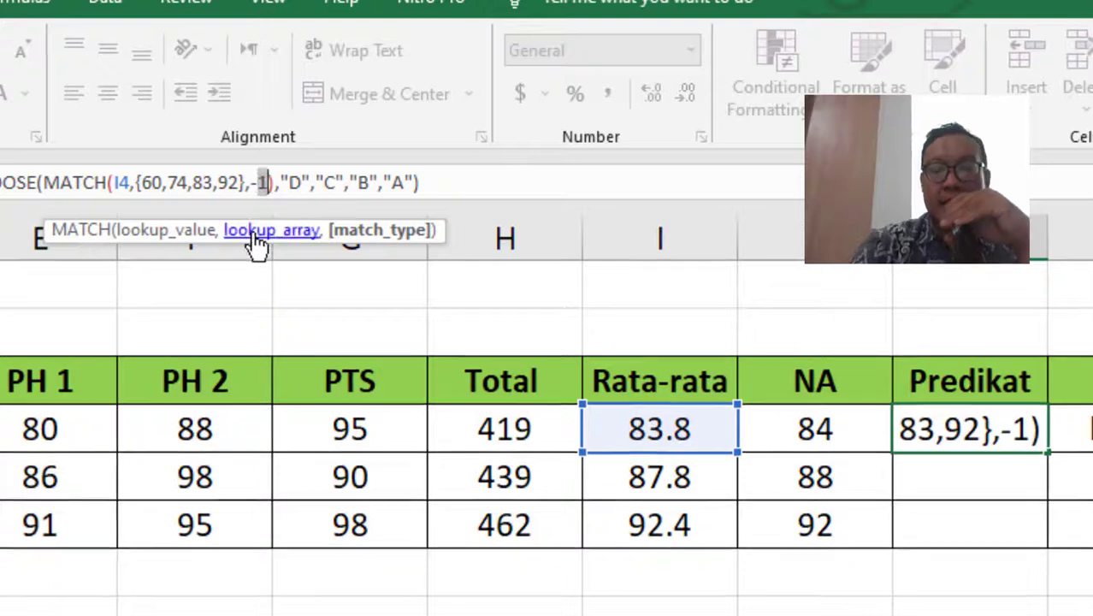
{"action": "key", "text": "BackSpace"}
{"action": "key", "text": "BackSpace"}
{"action": "type", "text": "1"}
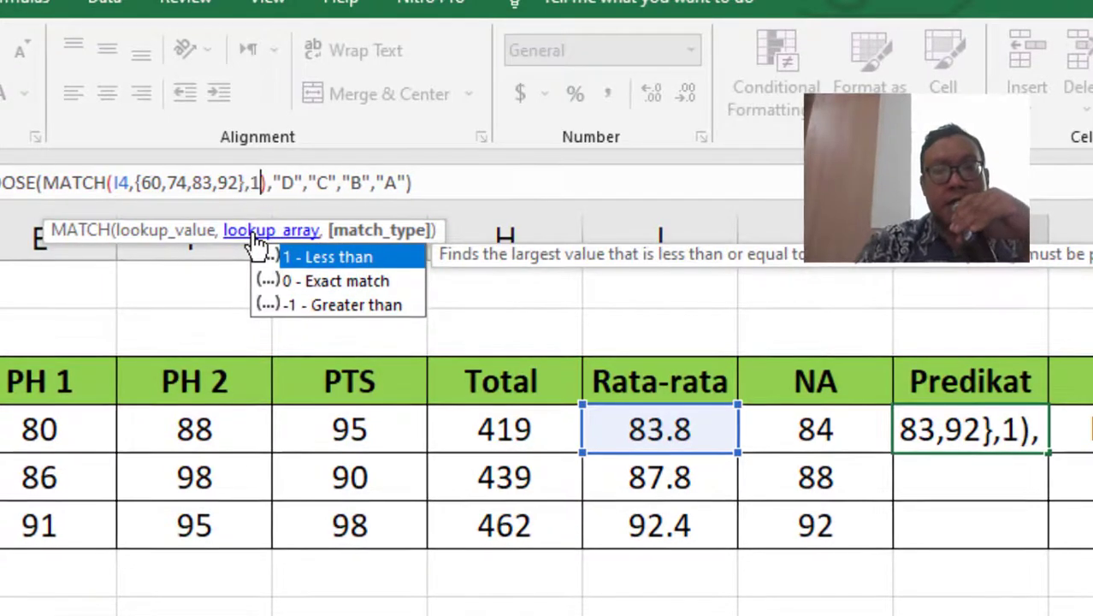
{"action": "key", "text": "Return"}
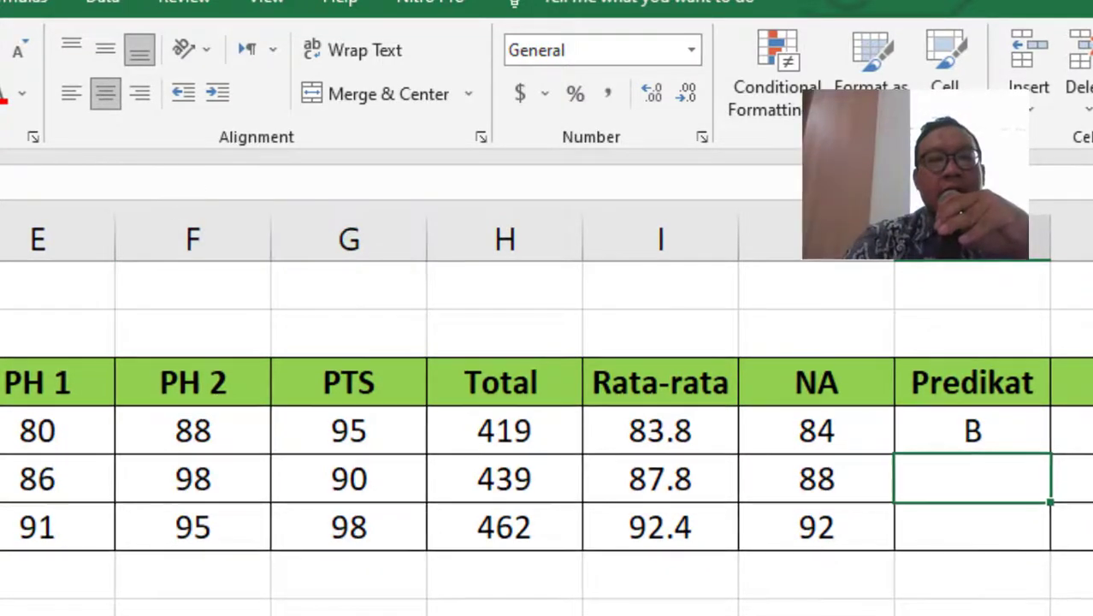
{"action": "left_click", "coordinate": [942, 417]}
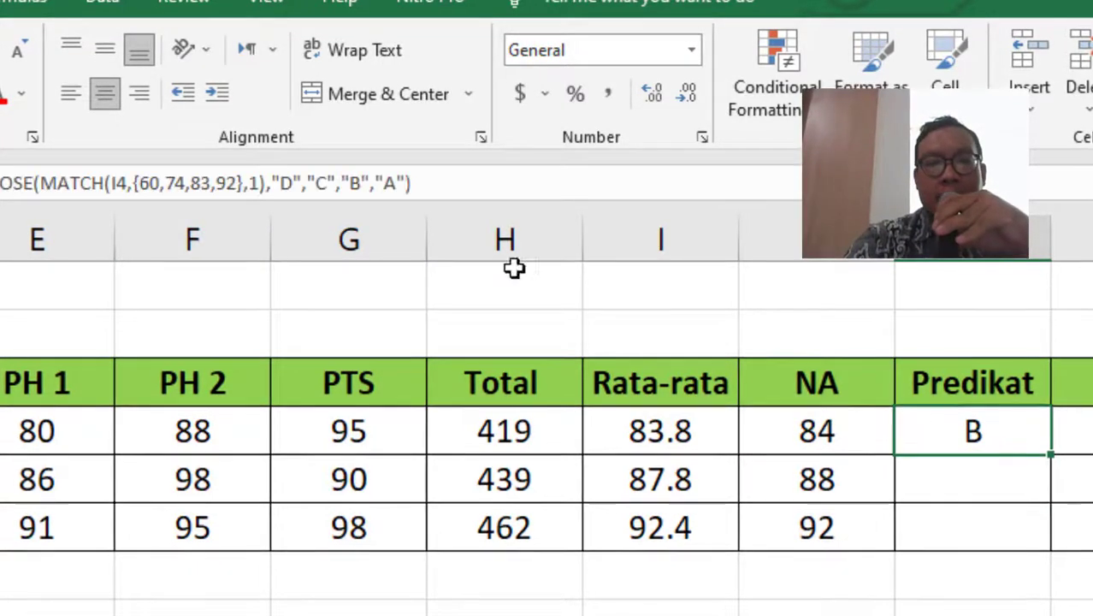
- Search for Magnifier in Windows search and launch it over the grade sheet
{"action": "left_click", "coordinate": [445, 177]}
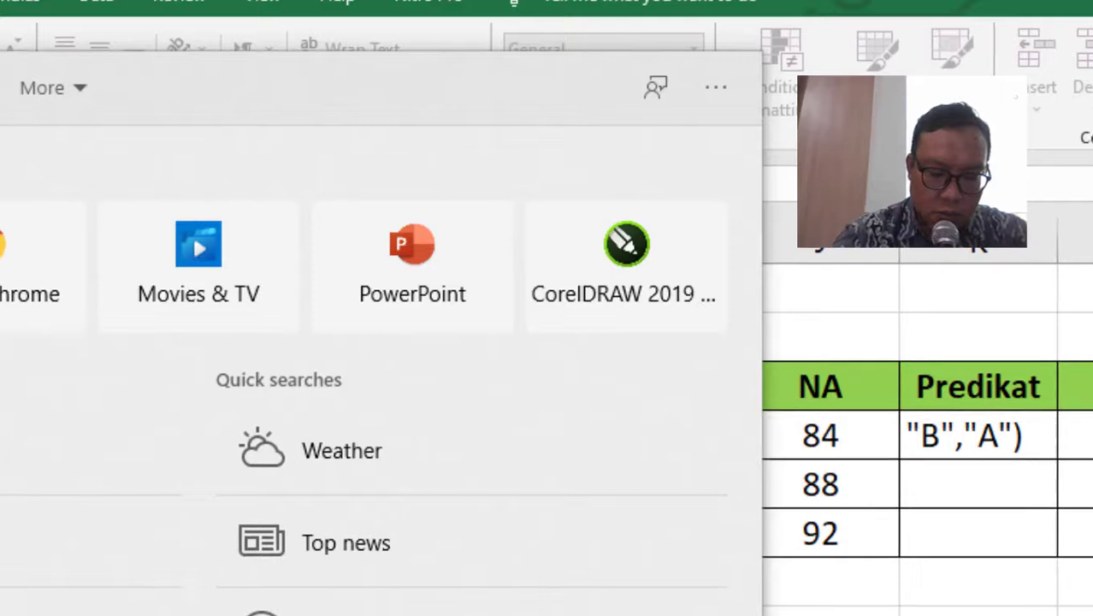
{"action": "type", "text": "zoom"}
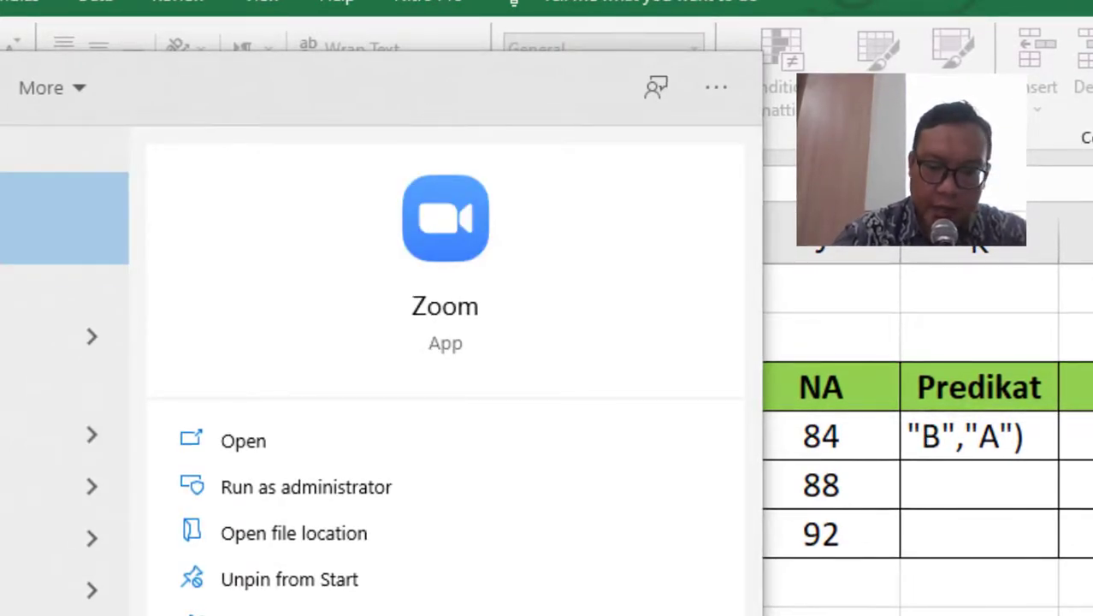
{"action": "key", "text": "BackSpace"}
{"action": "key", "text": "BackSpace"}
{"action": "key", "text": "BackSpace"}
{"action": "key", "text": "BackSpace"}
{"action": "type", "text": "m"}
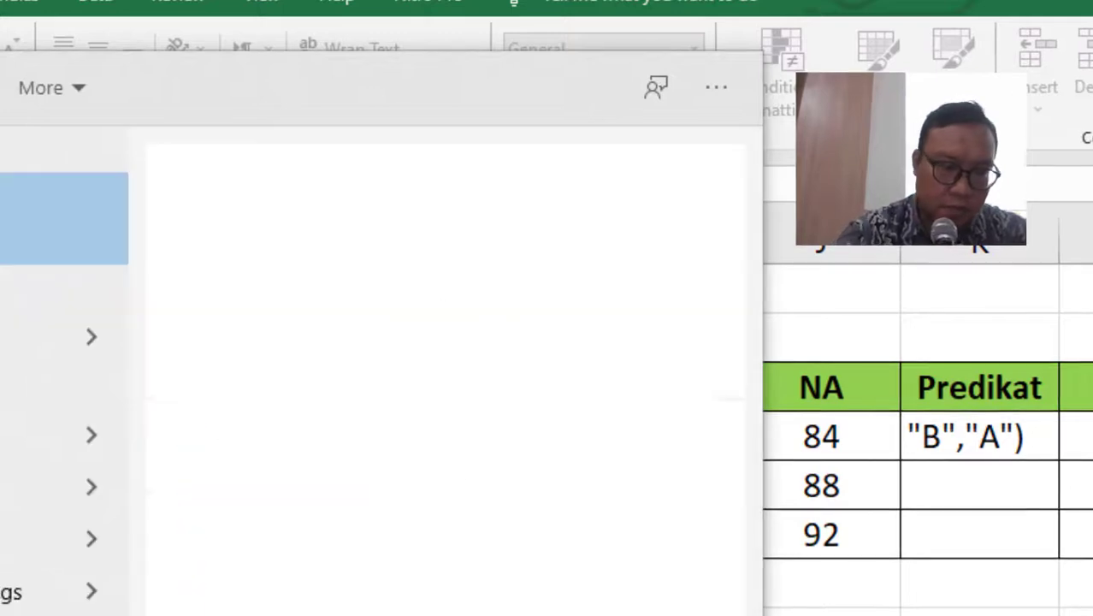
{"action": "left_click", "coordinate": [25, 337]}
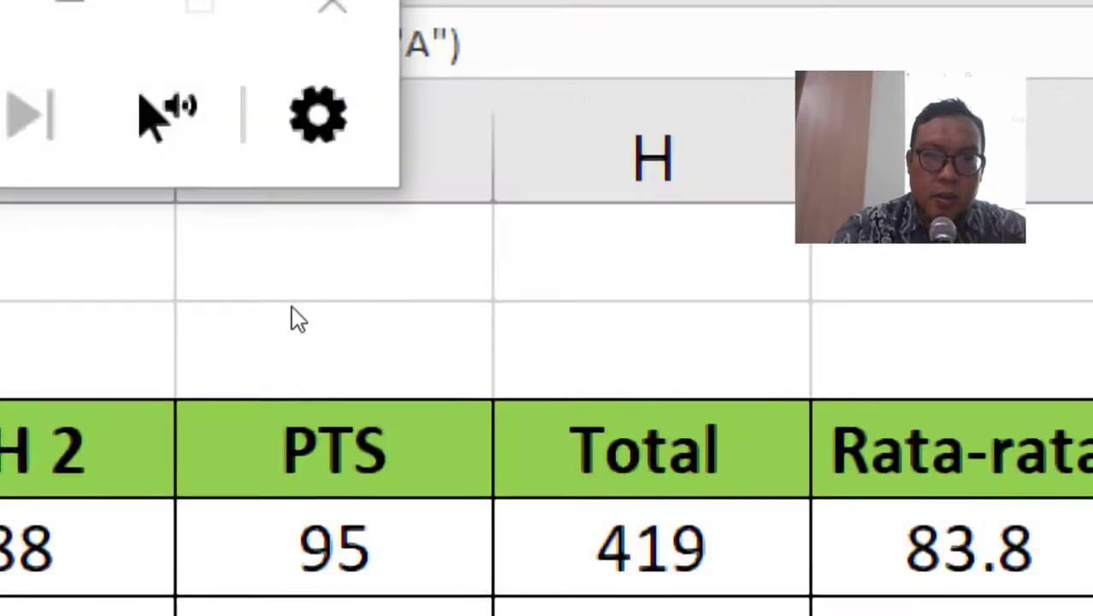
{"action": "left_click_drag", "start_coordinate": [396, 274], "coordinate": [489, 347]}
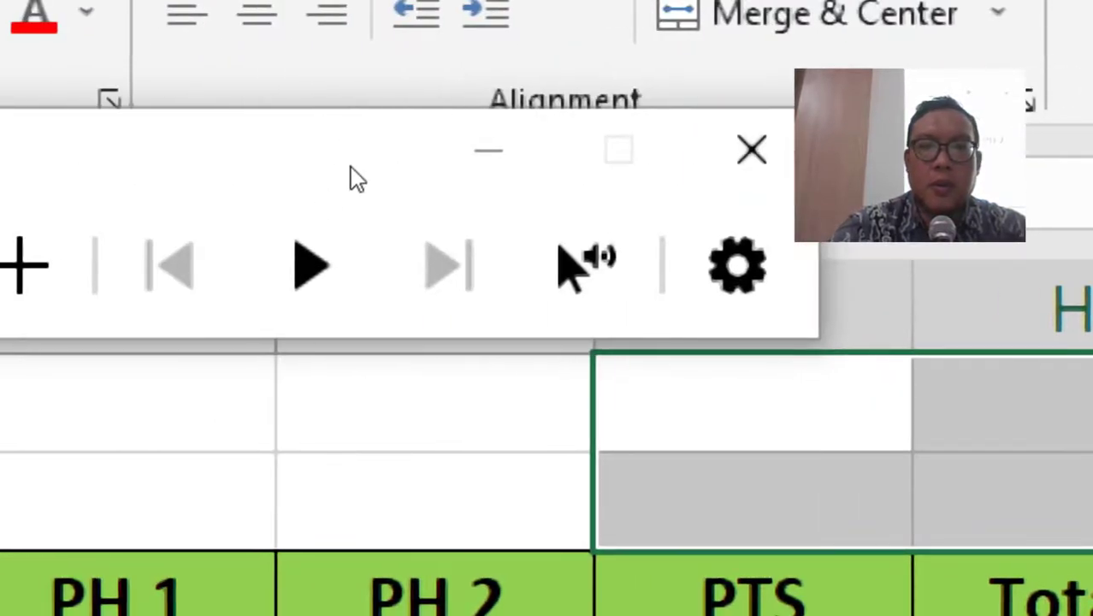
{"action": "left_click", "coordinate": [352, 166]}
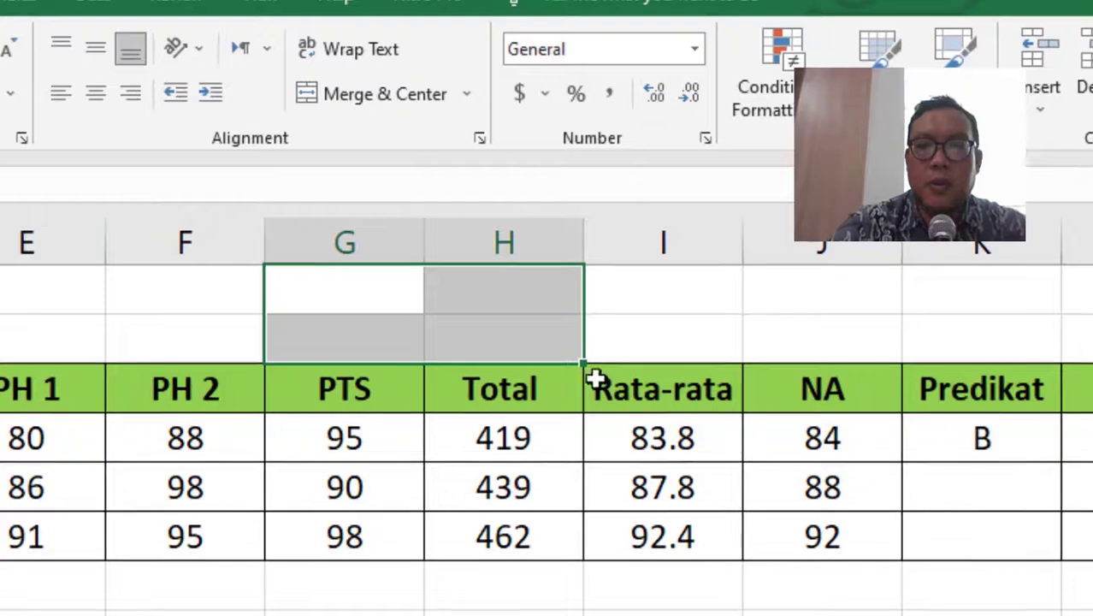
- Select the NA and Predikat cells, then hide the Magnifier toolbar
{"action": "left_click", "coordinate": [776, 434]}
{"action": "left_click", "coordinate": [969, 440]}
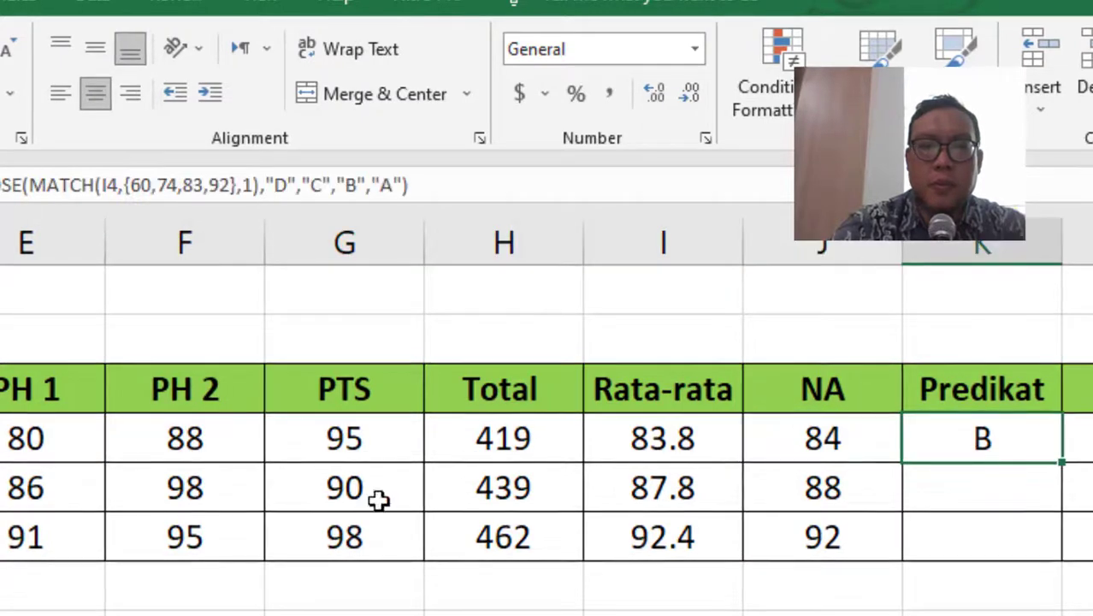
{"action": "key", "text": "super"}
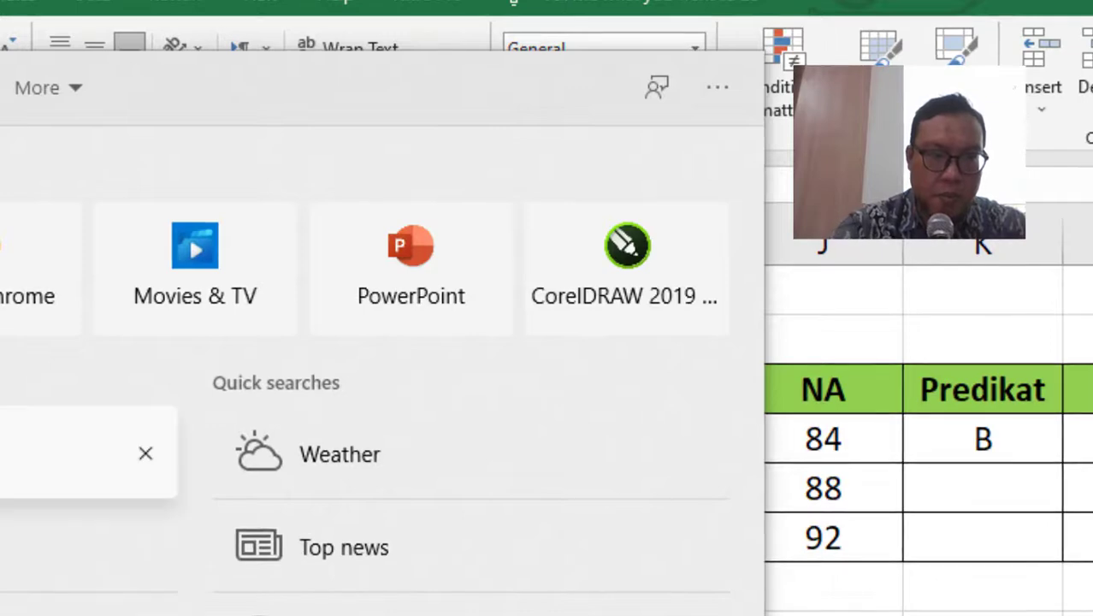
{"action": "key", "text": "Escape"}
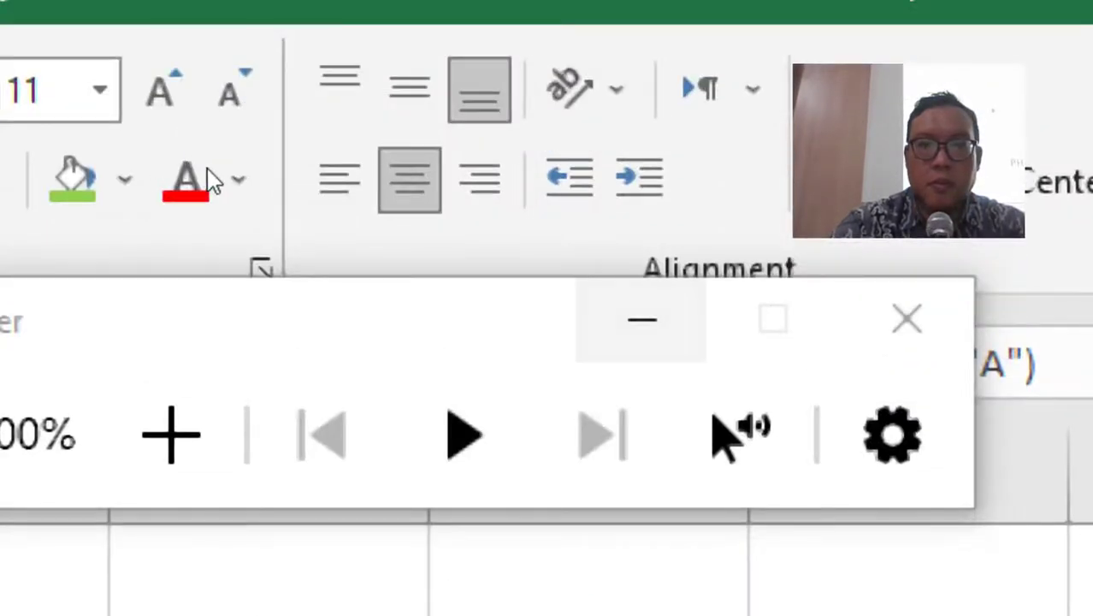
{"action": "left_click", "coordinate": [642, 99]}
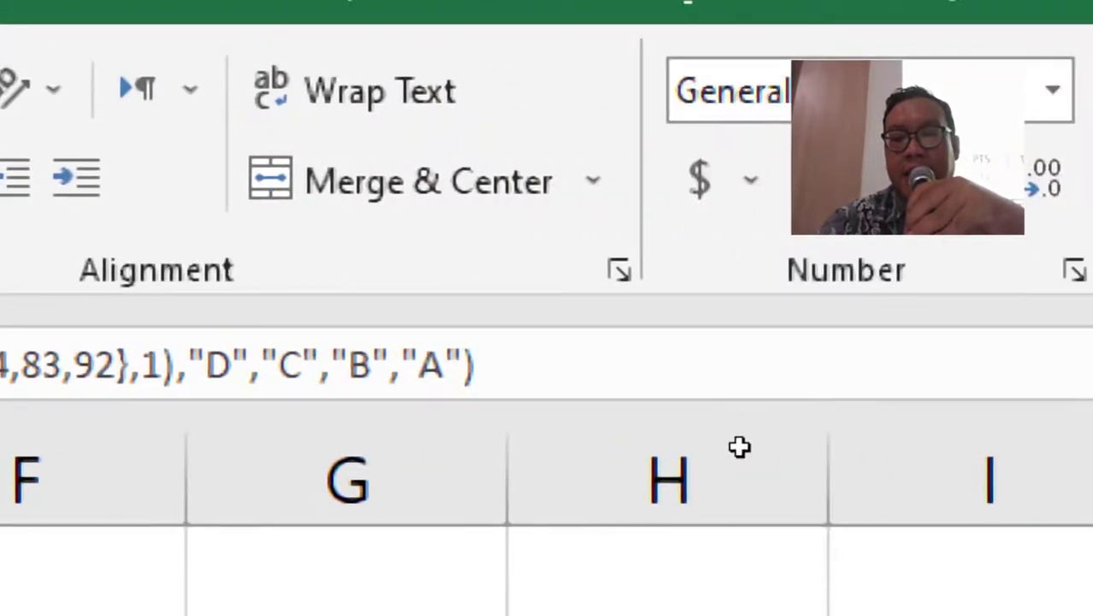
- Open K4's Predikat formula and highlight its {60,74,83,92} threshold array
{"action": "left_click", "coordinate": [840, 442]}
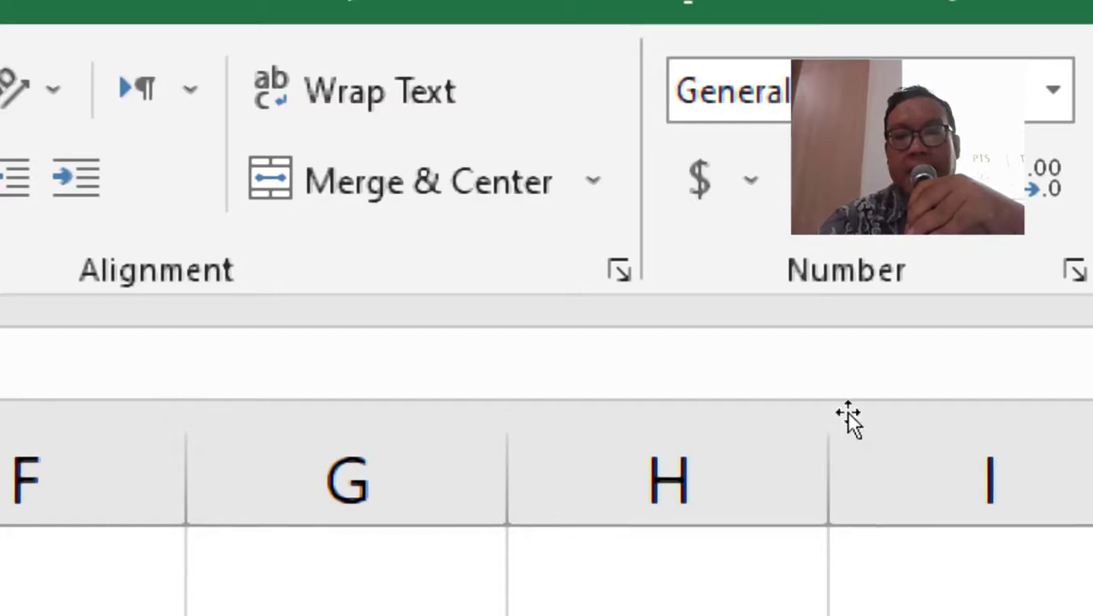
{"action": "left_click", "coordinate": [649, 463]}
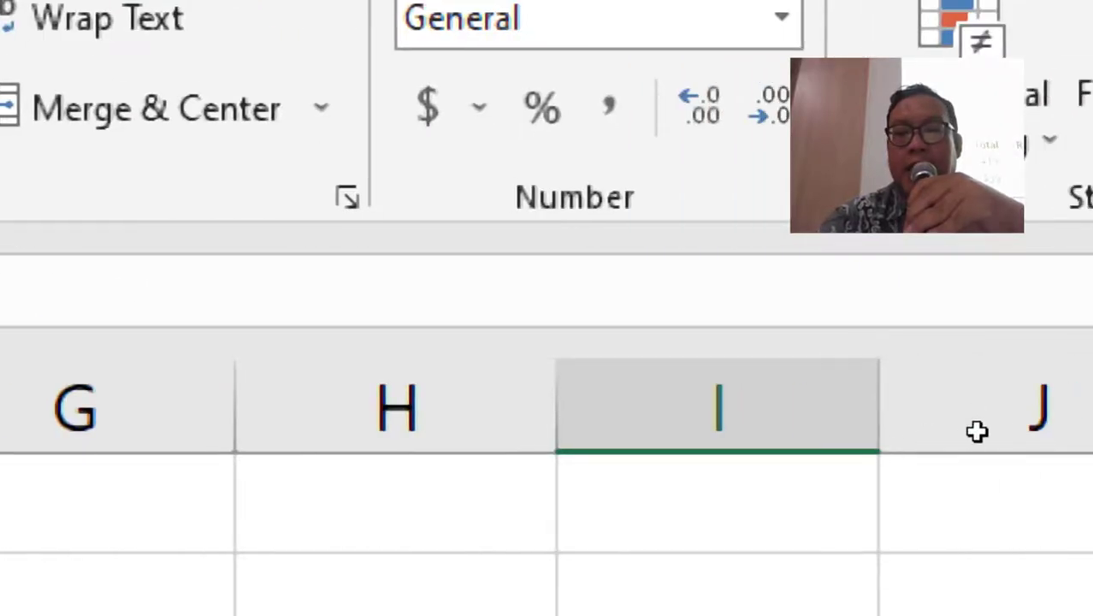
{"action": "left_click", "coordinate": [976, 431]}
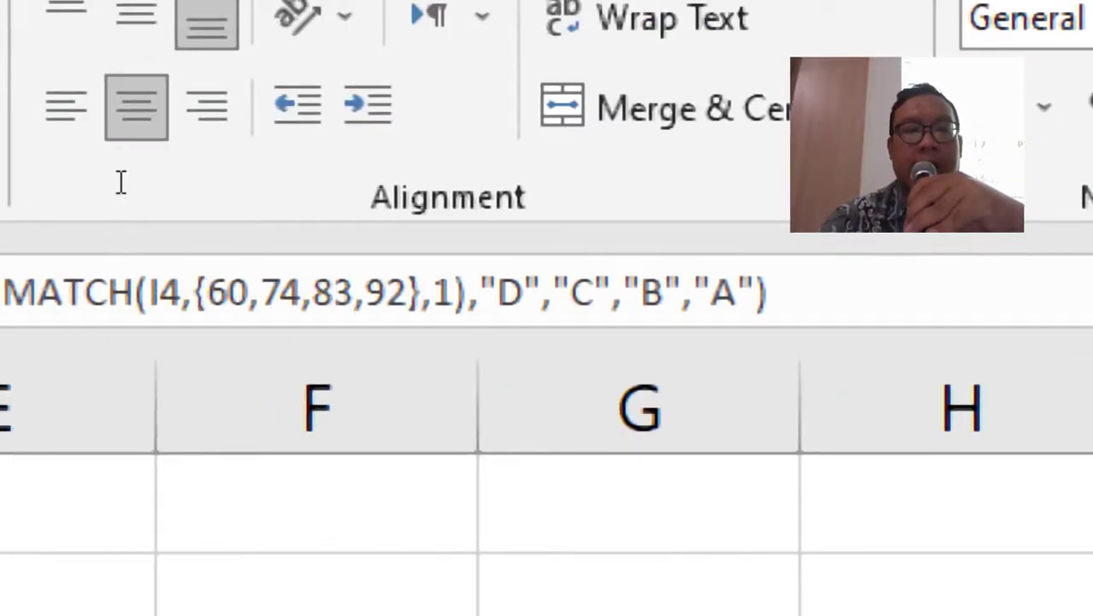
{"action": "left_click", "coordinate": [195, 291]}
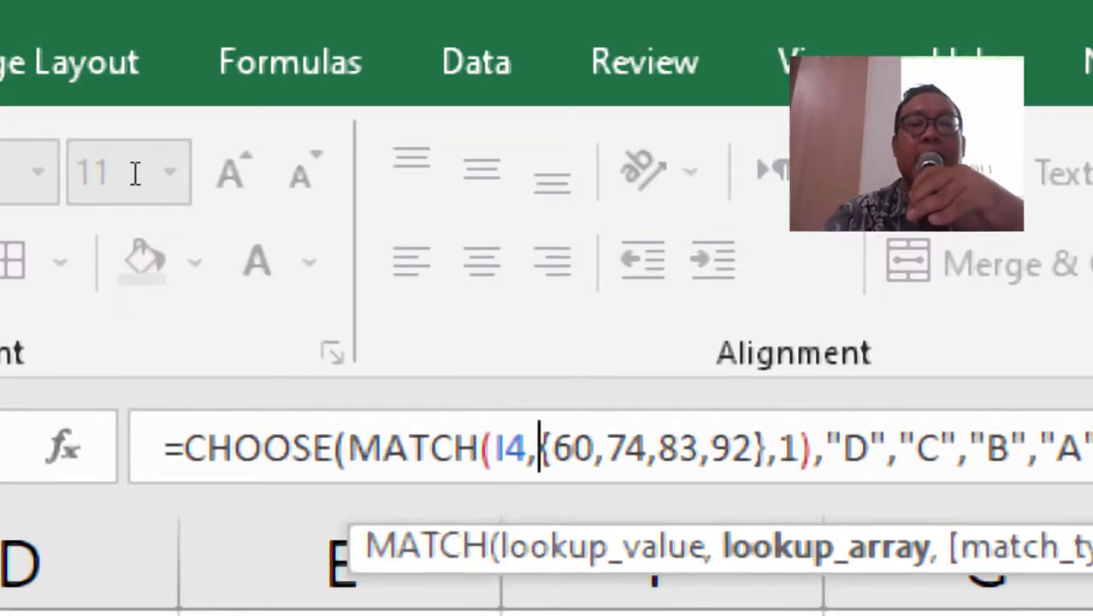
{"action": "key", "text": "shift+Right"}
{"action": "key", "text": "shift+Right"}
{"action": "key", "text": "shift+Right"}
{"action": "key", "text": "shift+Right"}
{"action": "key", "text": "shift+Right"}
{"action": "key", "text": "shift+Right"}
{"action": "key", "text": "shift+Right"}
{"action": "key", "text": "shift+Right"}
{"action": "key", "text": "shift+Right"}
{"action": "key", "text": "shift+Right"}
{"action": "key", "text": "shift+Right"}
{"action": "key", "text": "shift+Right"}
{"action": "key", "text": "shift+Right"}
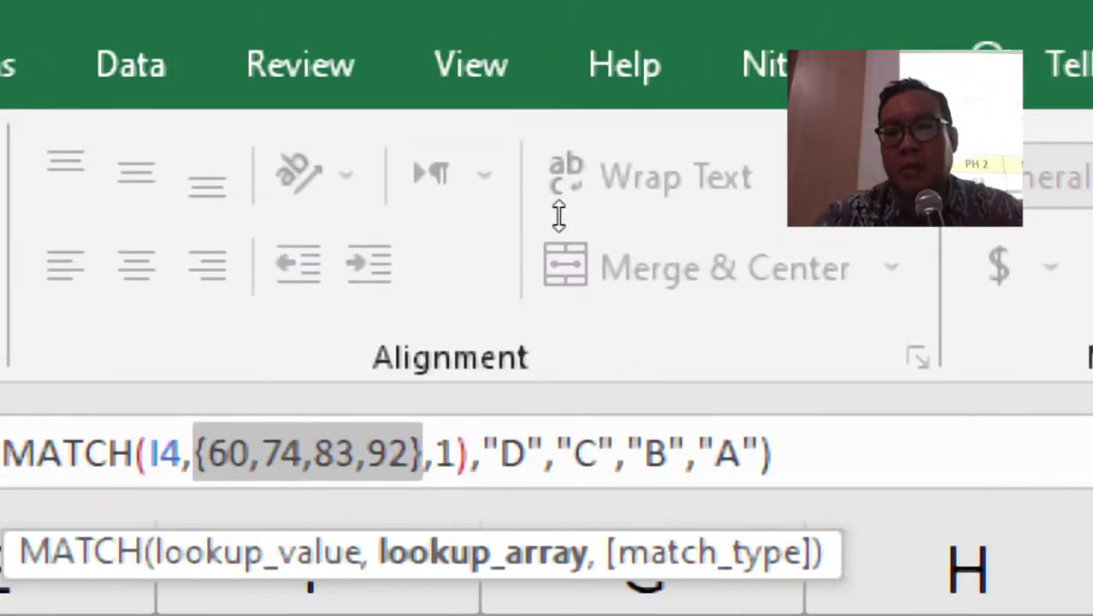
- Deselect the threshold array in K4's formula and stop inspecting it
{"action": "key", "text": "End"}
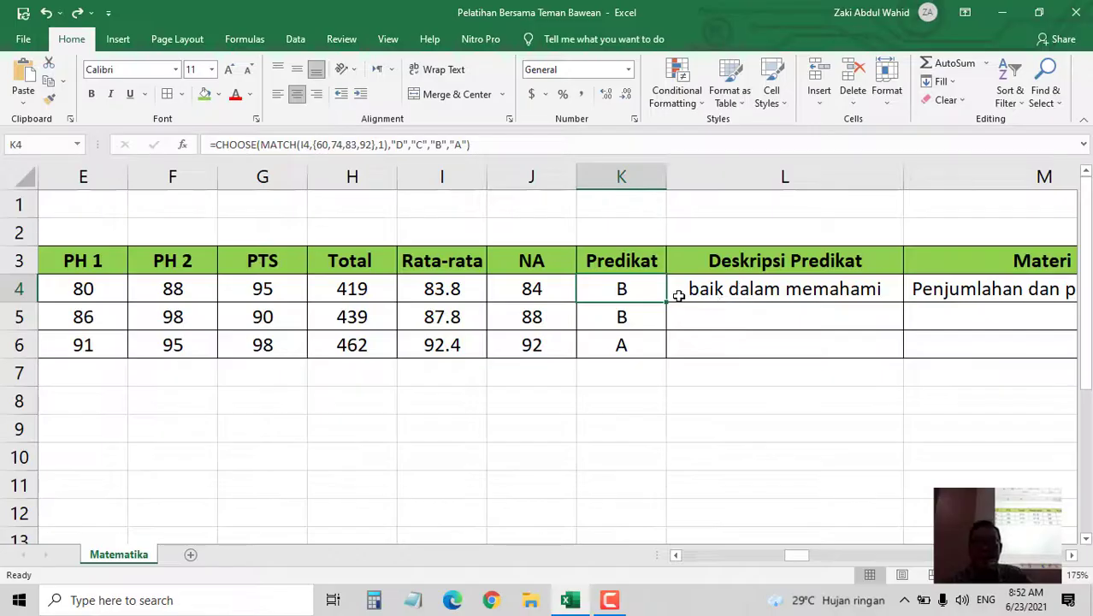
- Copy the Predikat formula into L4 and change its MATCH reference from J4 to I4
{"action": "left_click_drag", "start_coordinate": [671, 301], "coordinate": [822, 300]}
{"action": "left_click", "coordinate": [777, 293]}
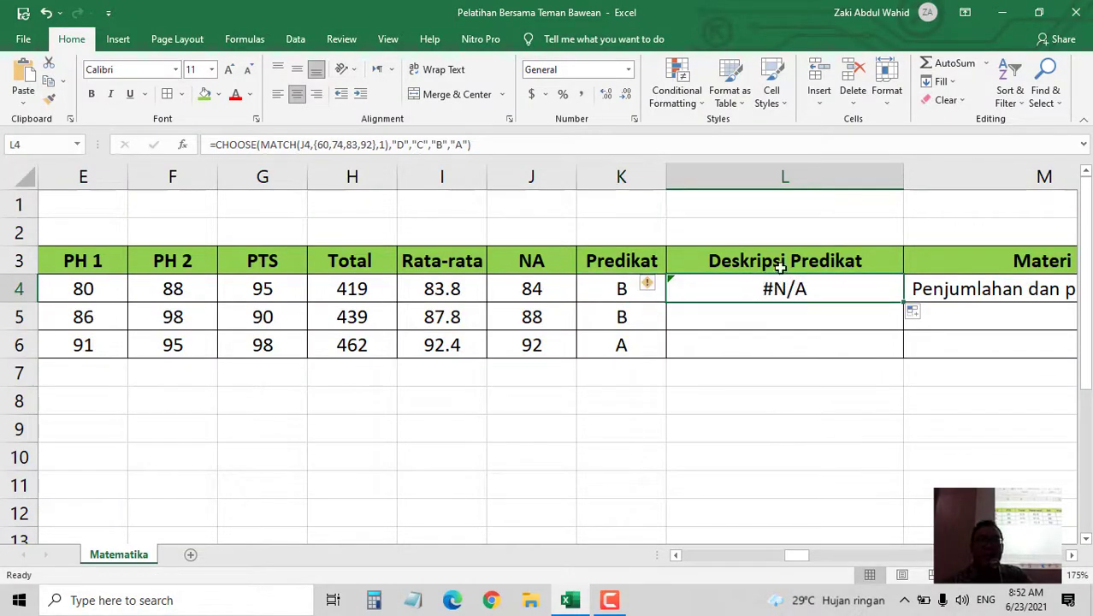
{"action": "left_click", "coordinate": [308, 144]}
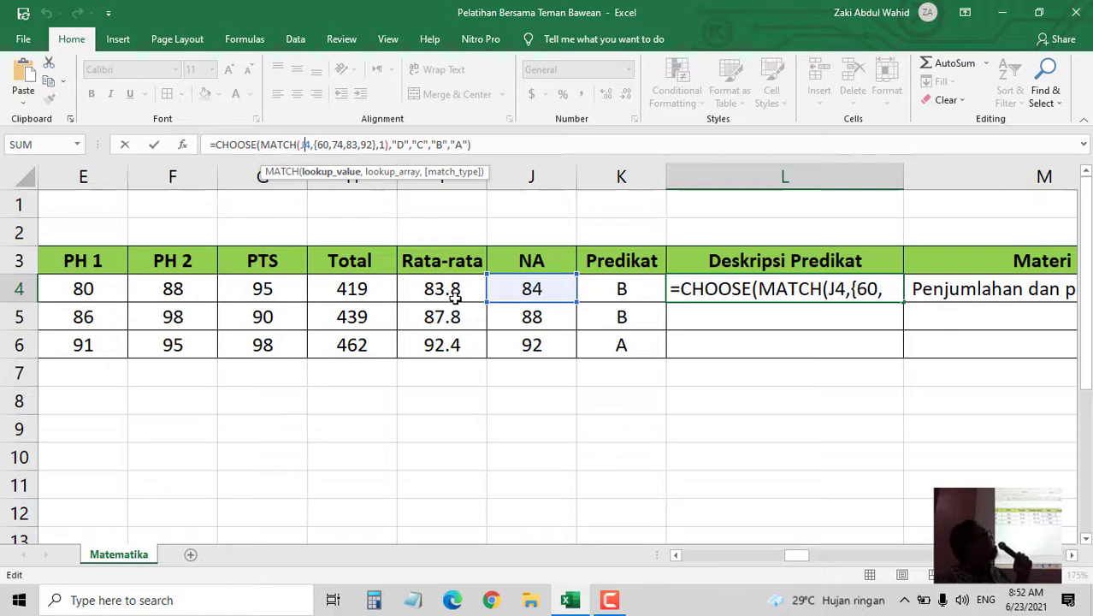
{"action": "double_click", "coordinate": [306, 145]}
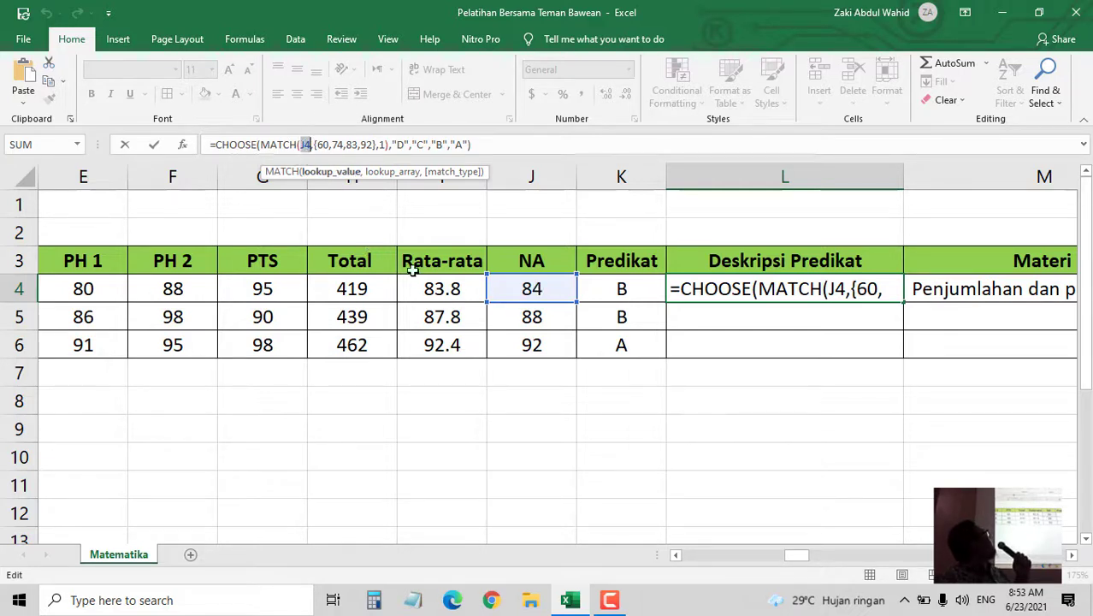
{"action": "left_click", "coordinate": [458, 291]}
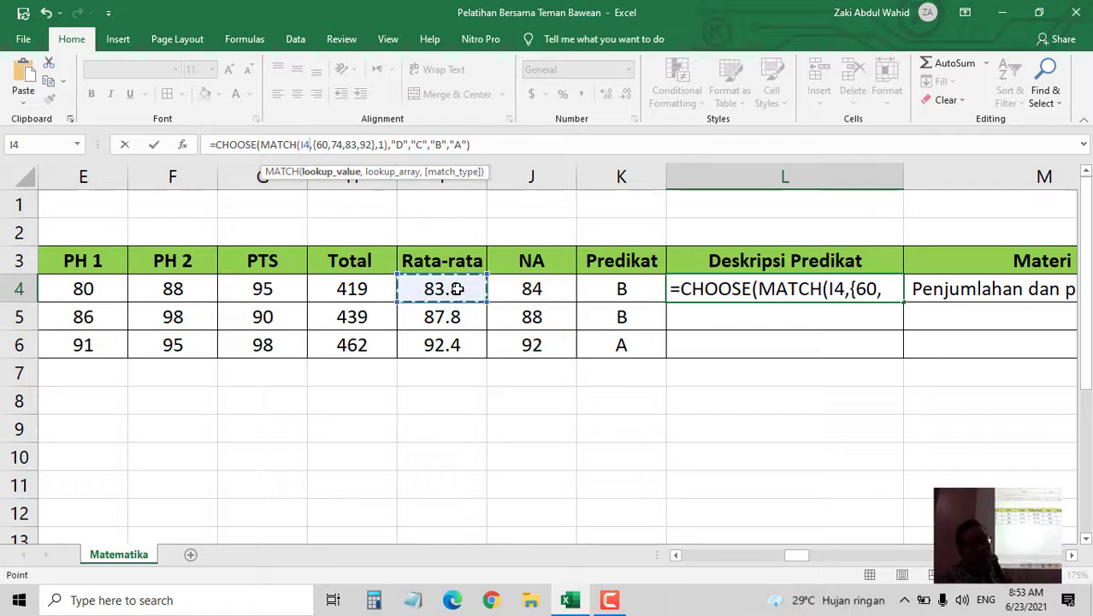
{"action": "key", "text": "Return"}
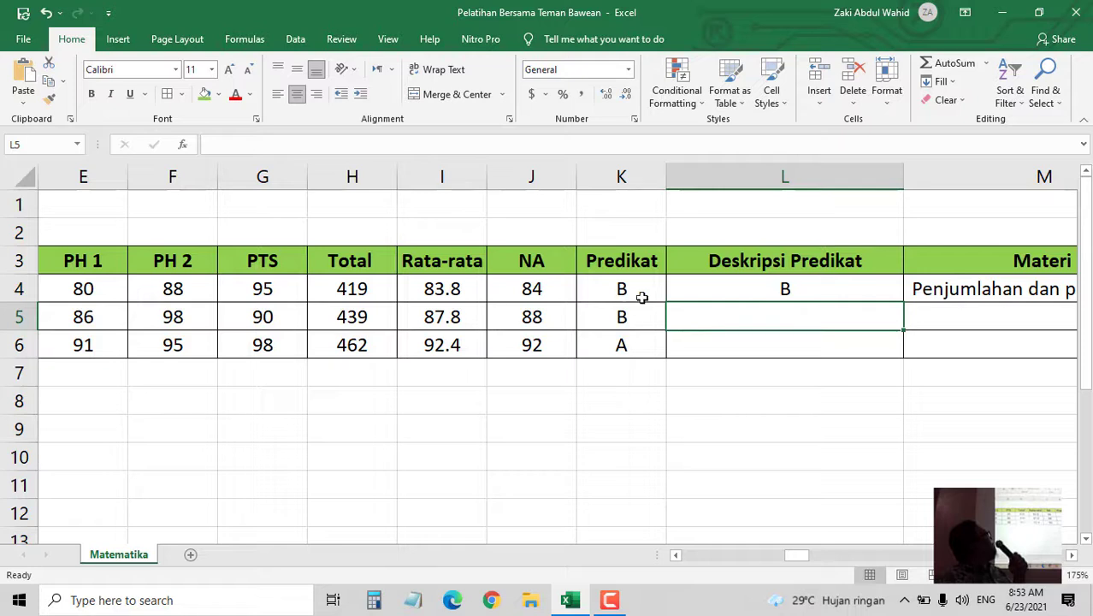
{"action": "left_click", "coordinate": [761, 284]}
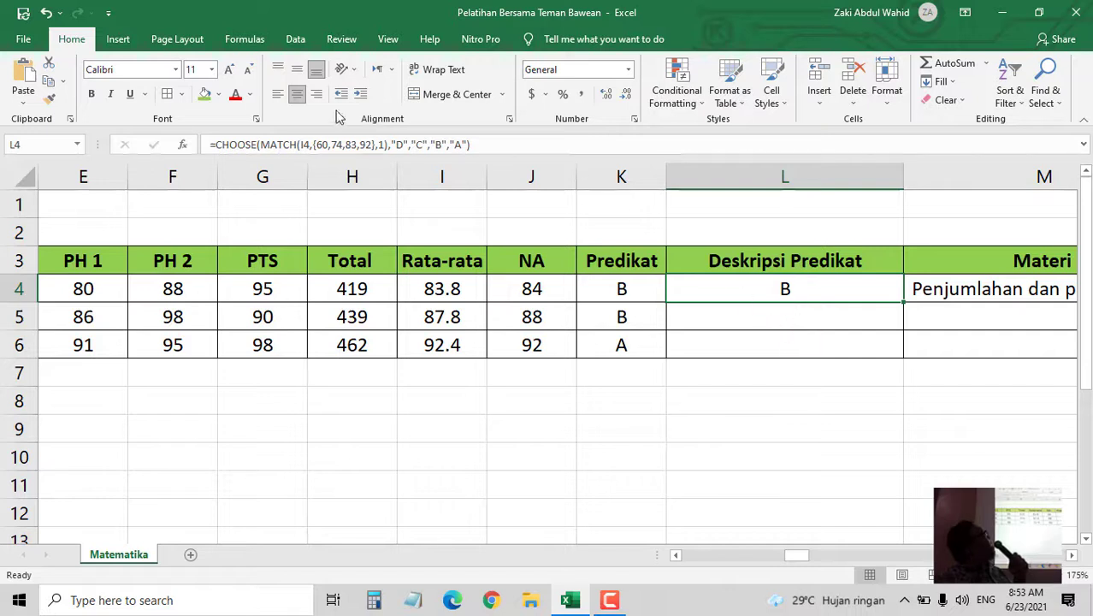
- Replace the D and C results with "kurang memahami" and "cukup memahami"
{"action": "left_click", "coordinate": [402, 144]}
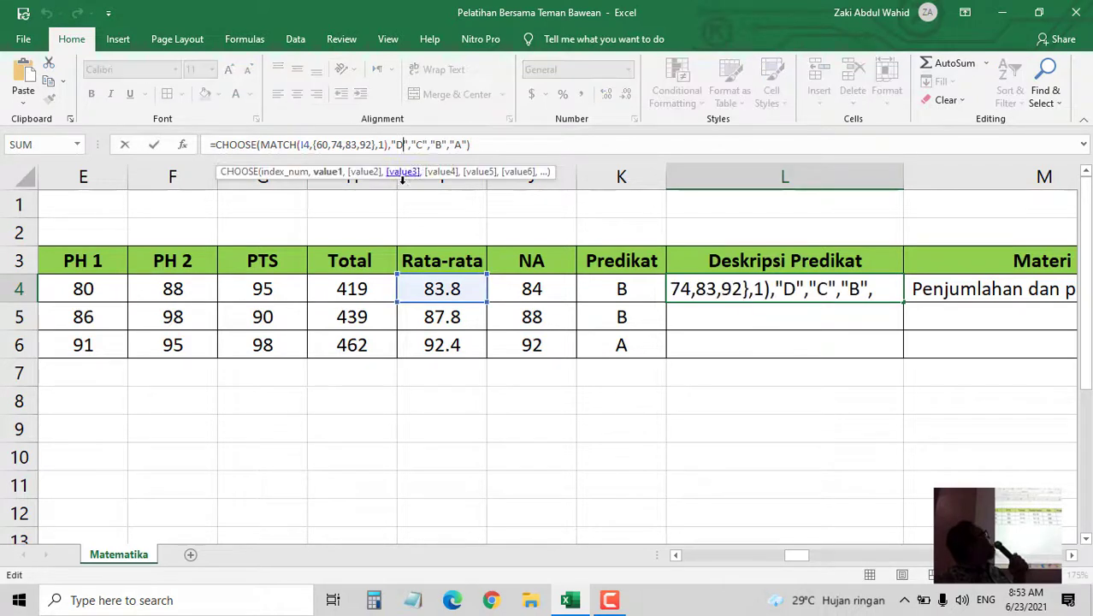
{"action": "key", "text": "BackSpace"}
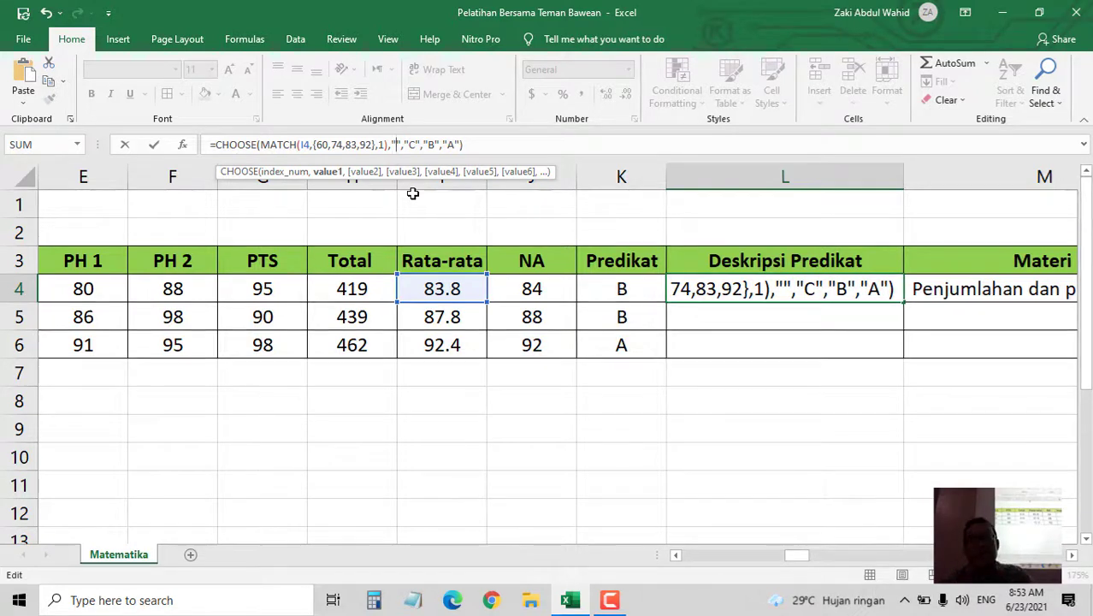
{"action": "type", "text": "kurang "}
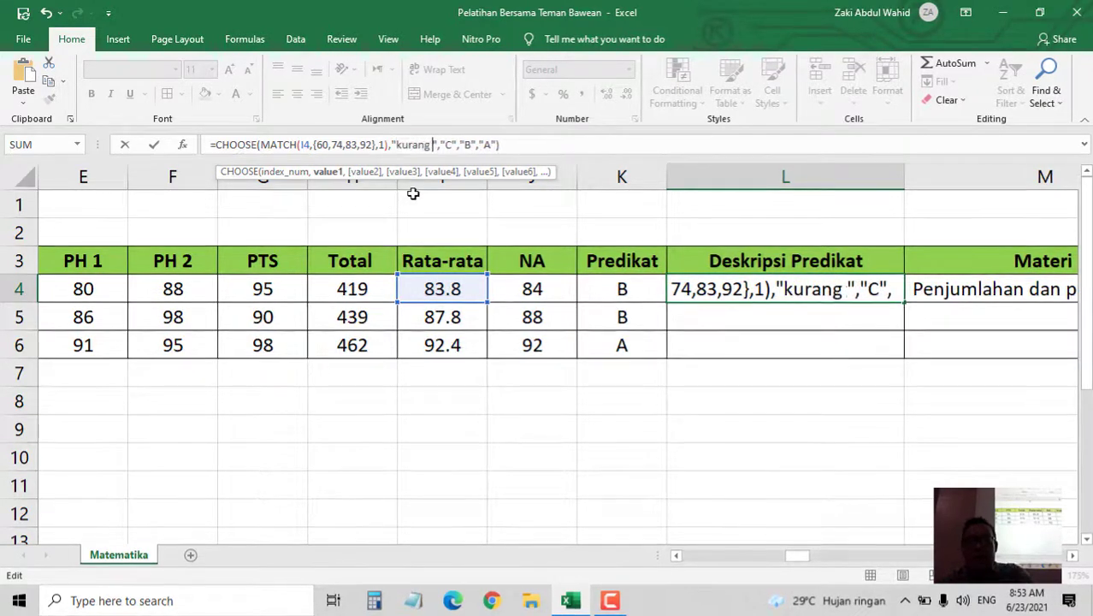
{"action": "type", "text": "memahami"}
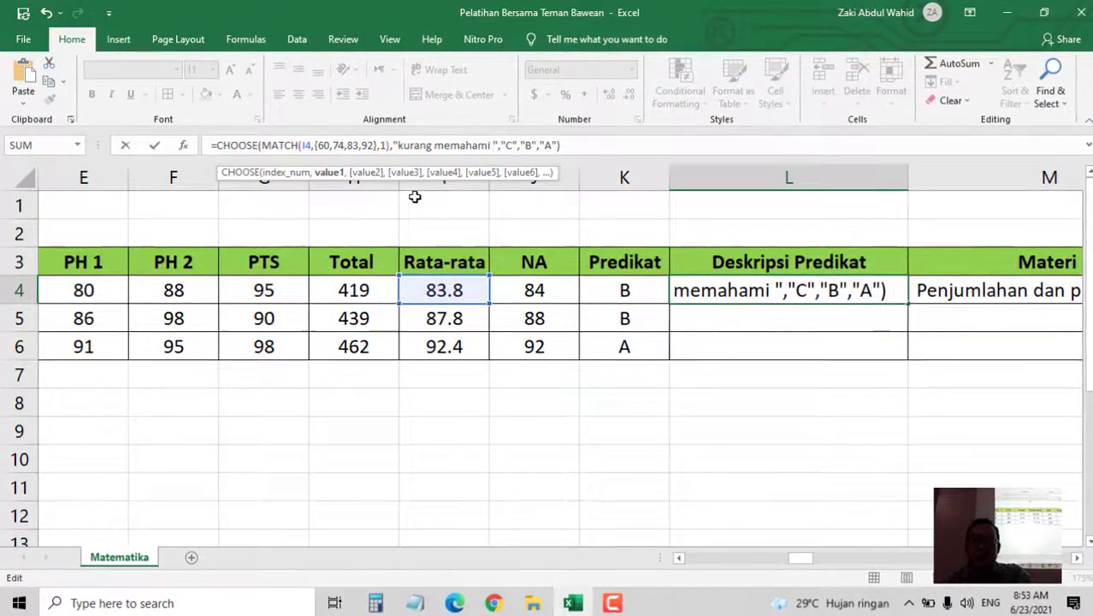
{"action": "key", "text": "Right"}
{"action": "key", "text": "Right"}
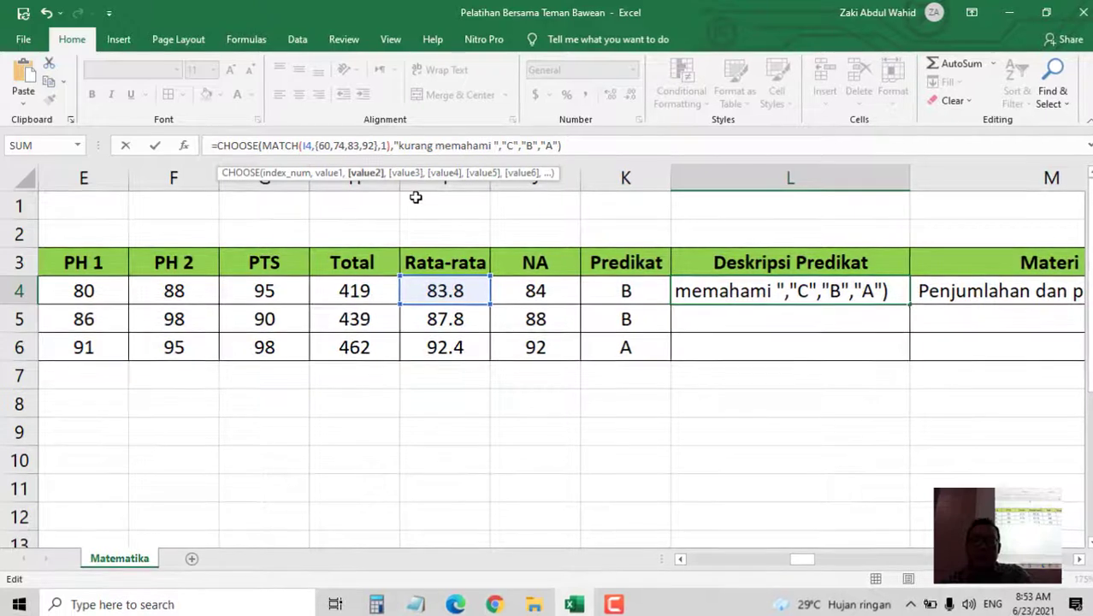
{"action": "type", "text": "cukup "}
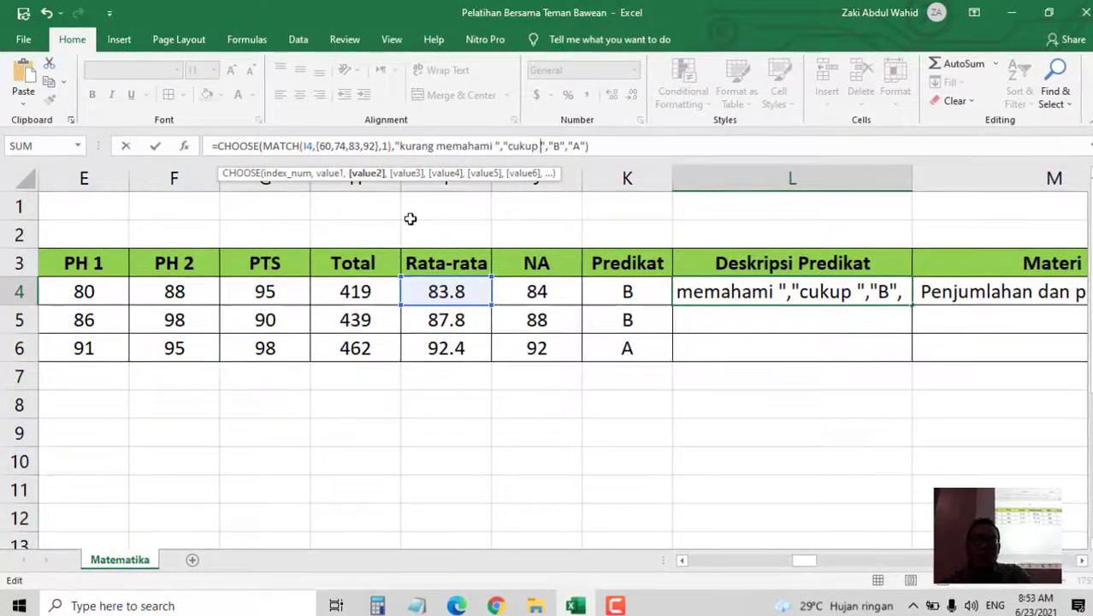
{"action": "type", "text": "meah"}
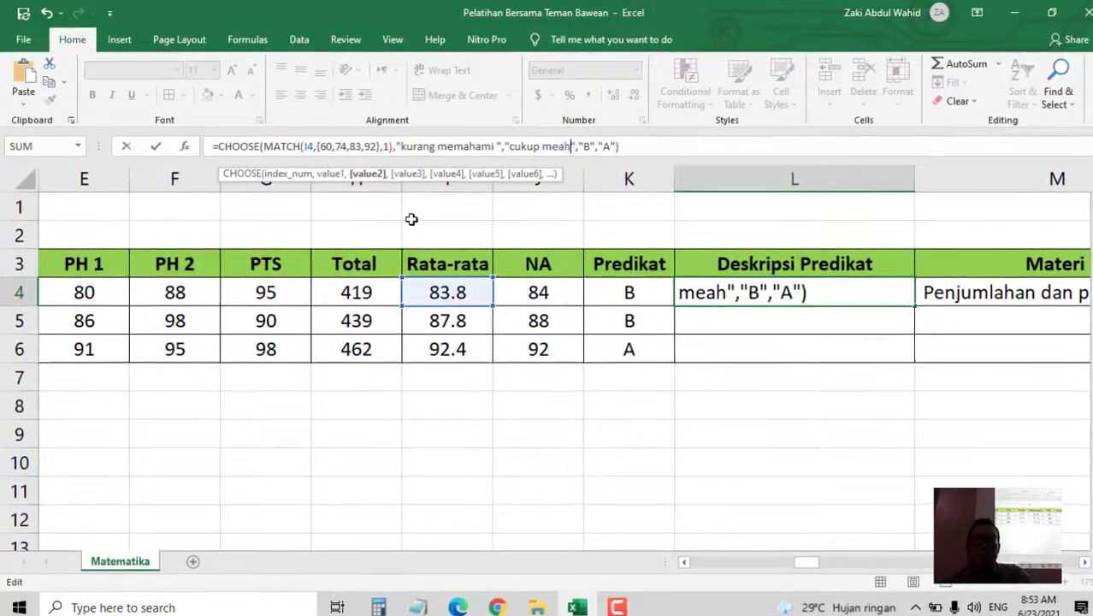
{"action": "key", "text": "BackSpace"}
{"action": "key", "text": "BackSpace"}
{"action": "type", "text": "mahami"}
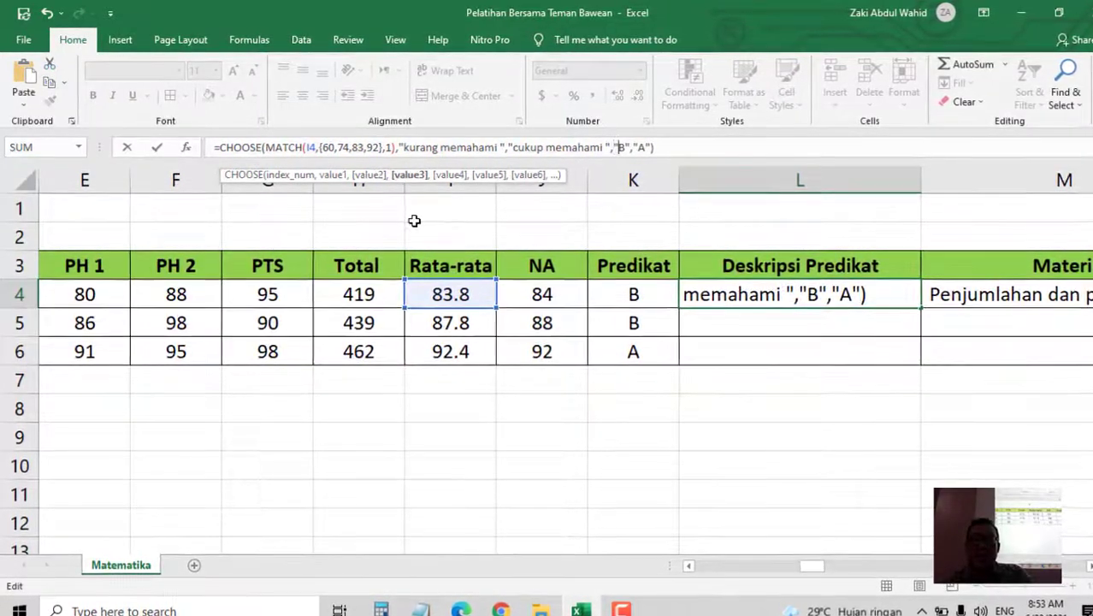
- Replace B and A with "baik dalam memahami" and "sangat baik dalam memahami", then commit
{"action": "key", "text": "Right"}
{"action": "key", "text": "Right"}
{"action": "key", "text": "Delete"}
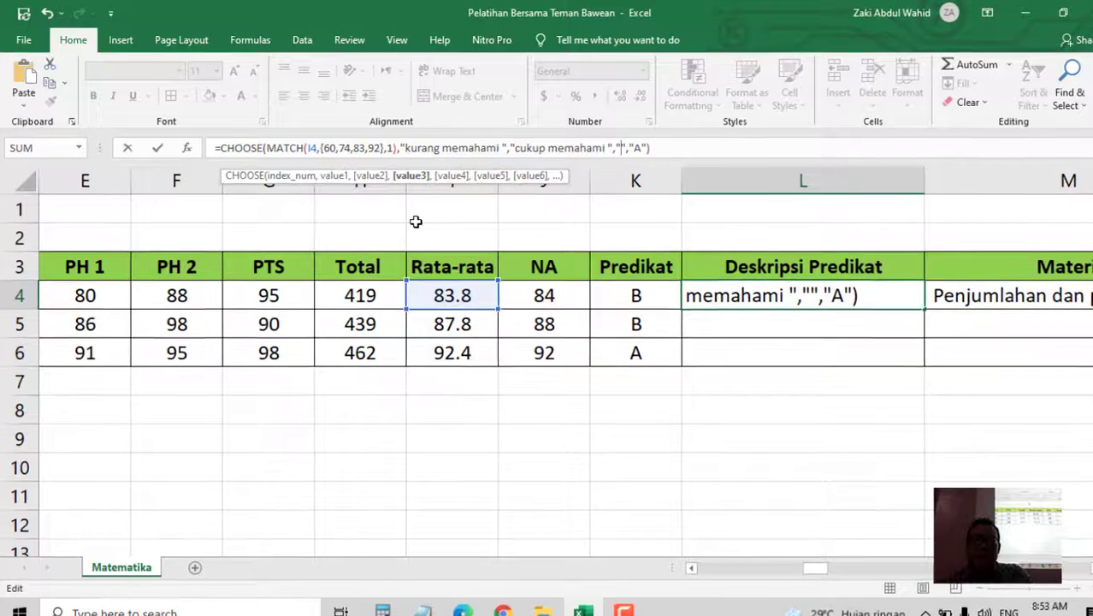
{"action": "type", "text": "baik "}
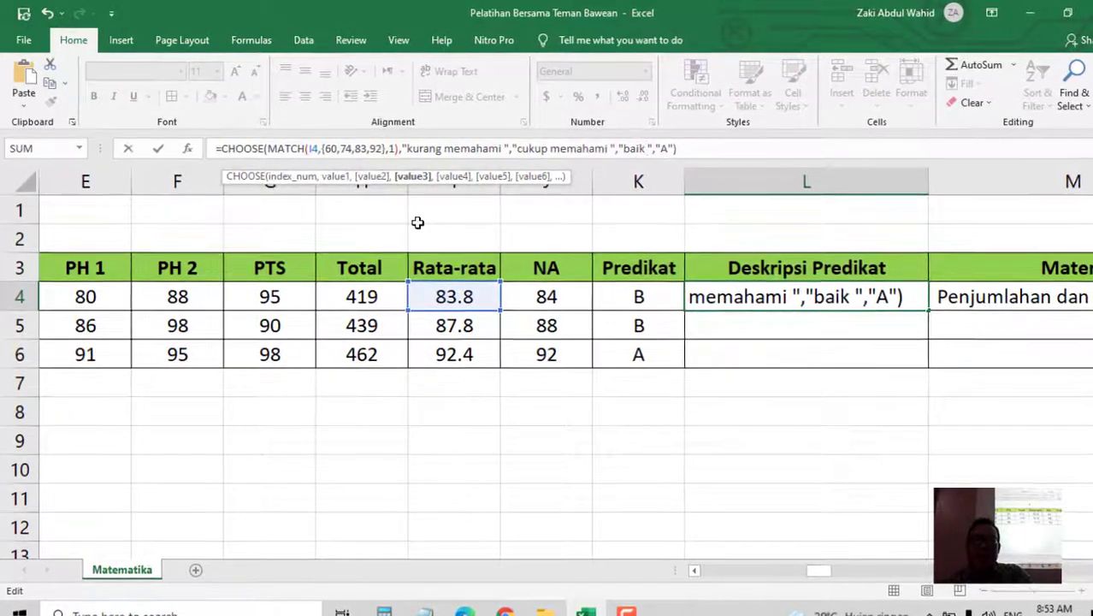
{"action": "type", "text": "dalam memahami"}
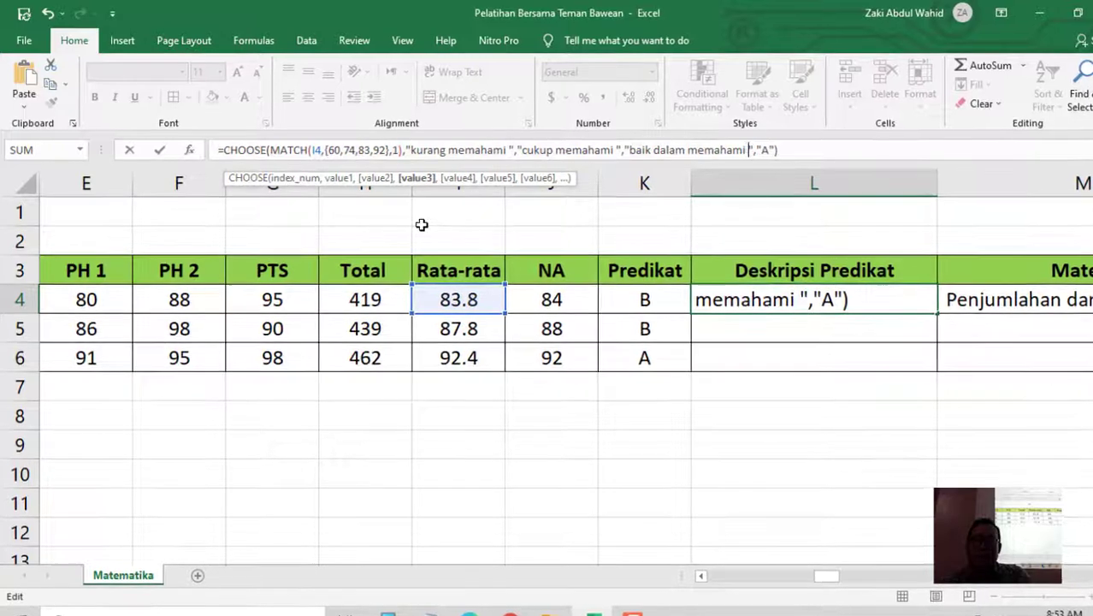
{"action": "key", "text": "Right"}
{"action": "key", "text": "Right"}
{"action": "key", "text": "Right"}
{"action": "key", "text": "Right"}
{"action": "key", "text": "BackSpace"}
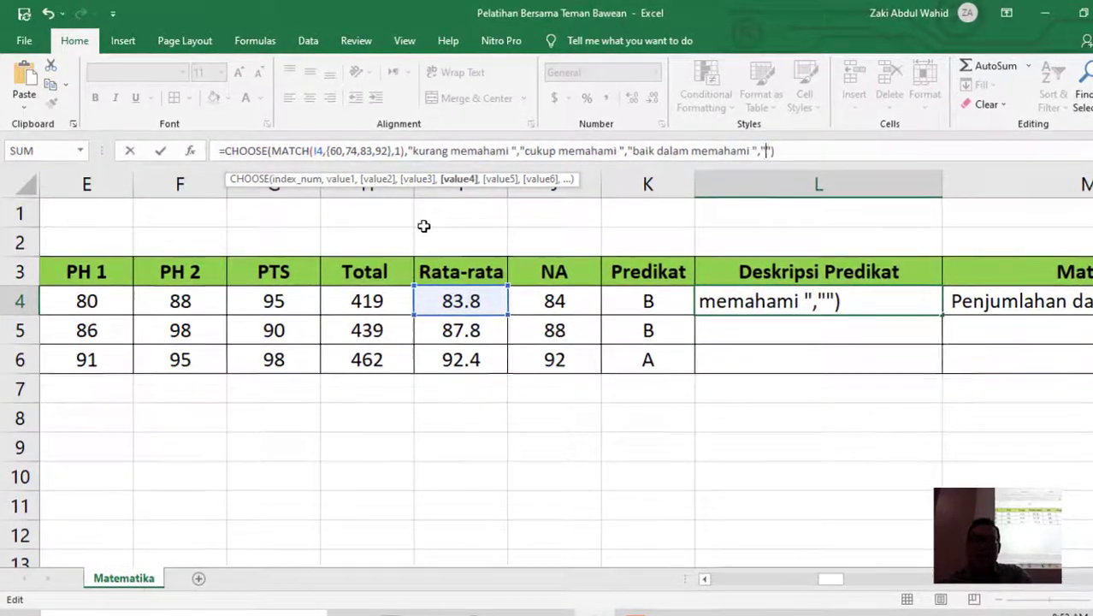
{"action": "type", "text": "sangat bai"}
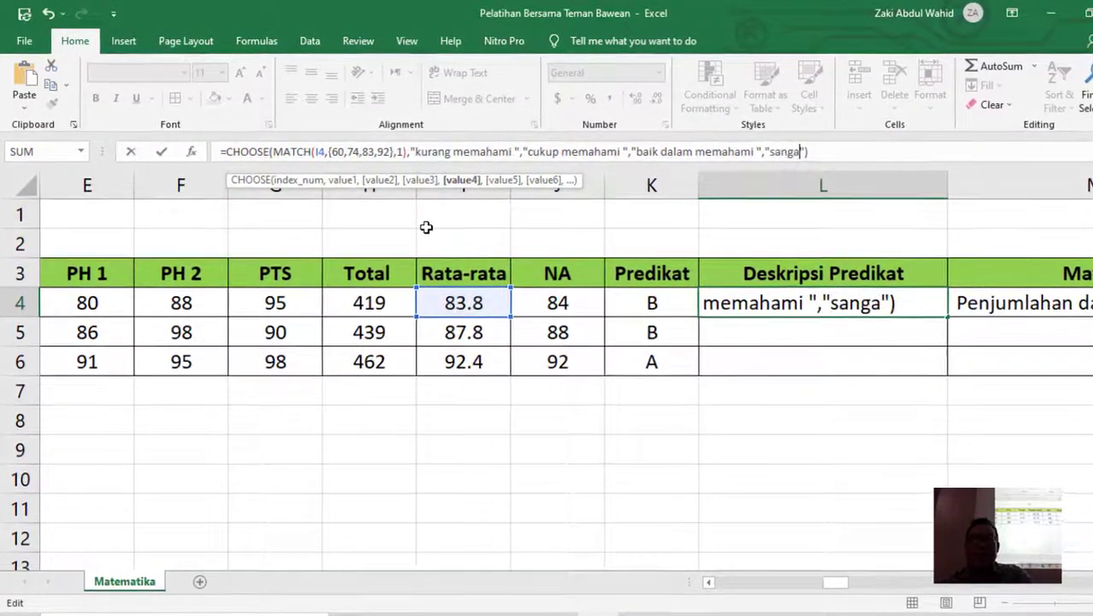
{"action": "type", "text": "k dalam memahami"}
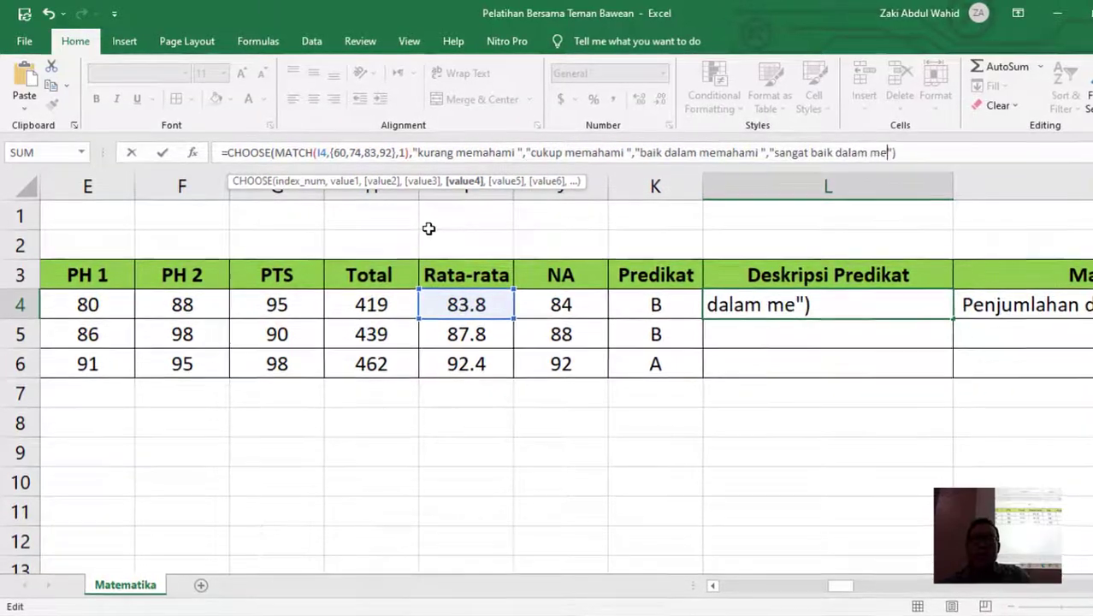
{"action": "key", "text": "Return"}
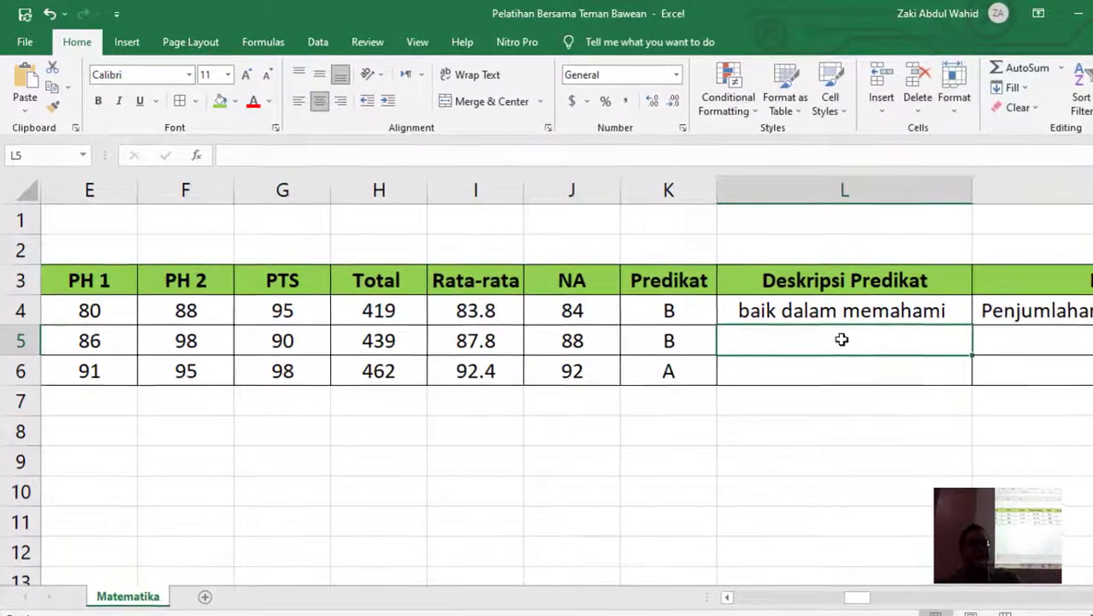
{"action": "left_click", "coordinate": [973, 324]}
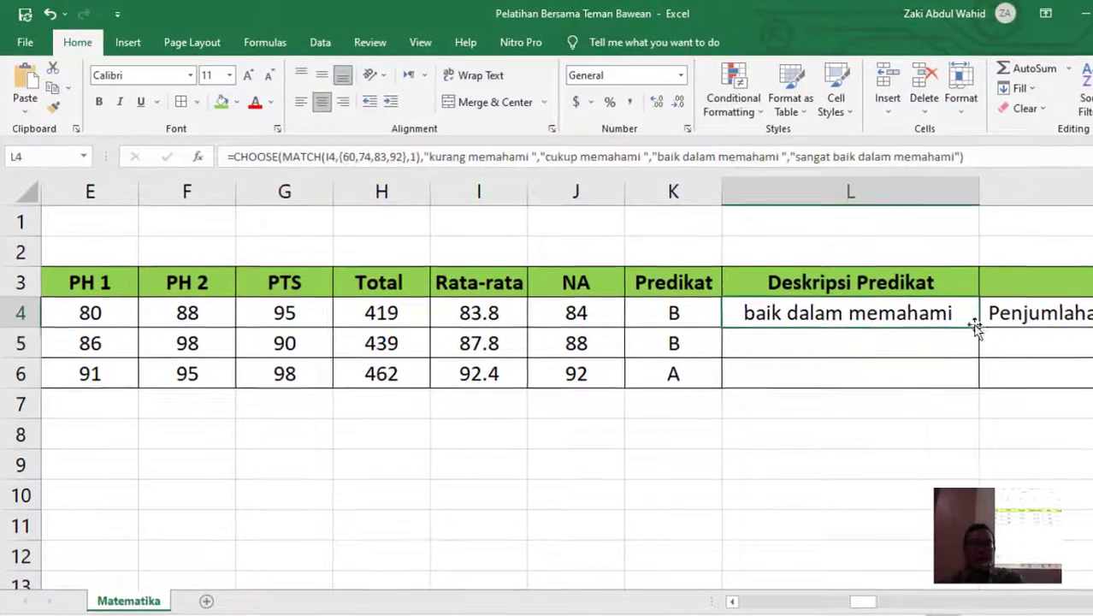
- Fill L4's description formula down to L6 and scroll right to the Materi column
{"action": "left_click_drag", "start_coordinate": [975, 327], "coordinate": [918, 385]}
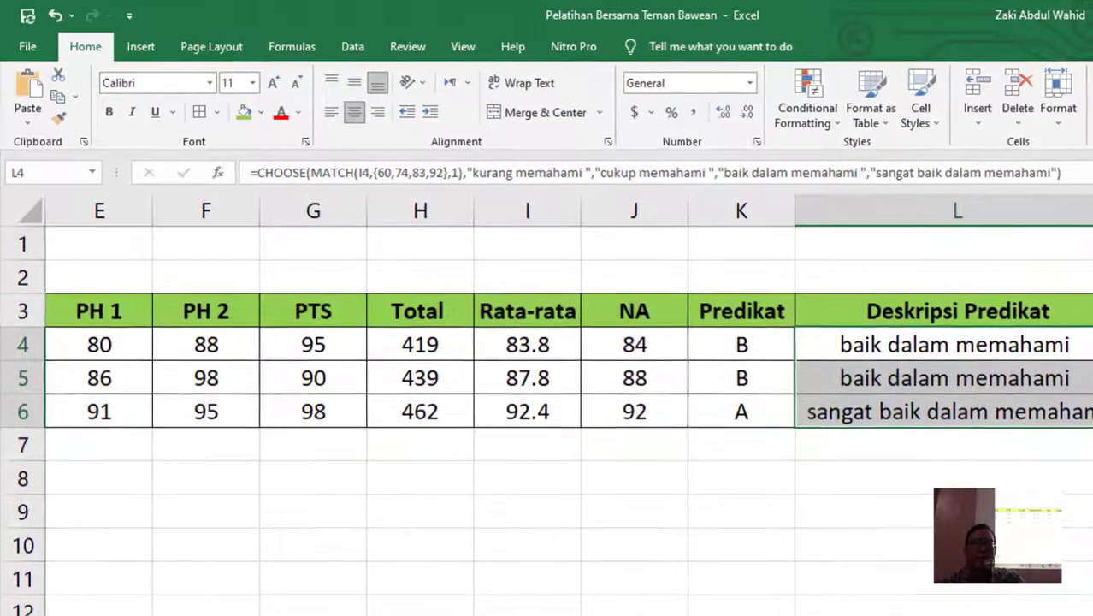
{"action": "scroll", "coordinate": [568, 411], "scroll_direction": "right", "scroll_amount": 4}
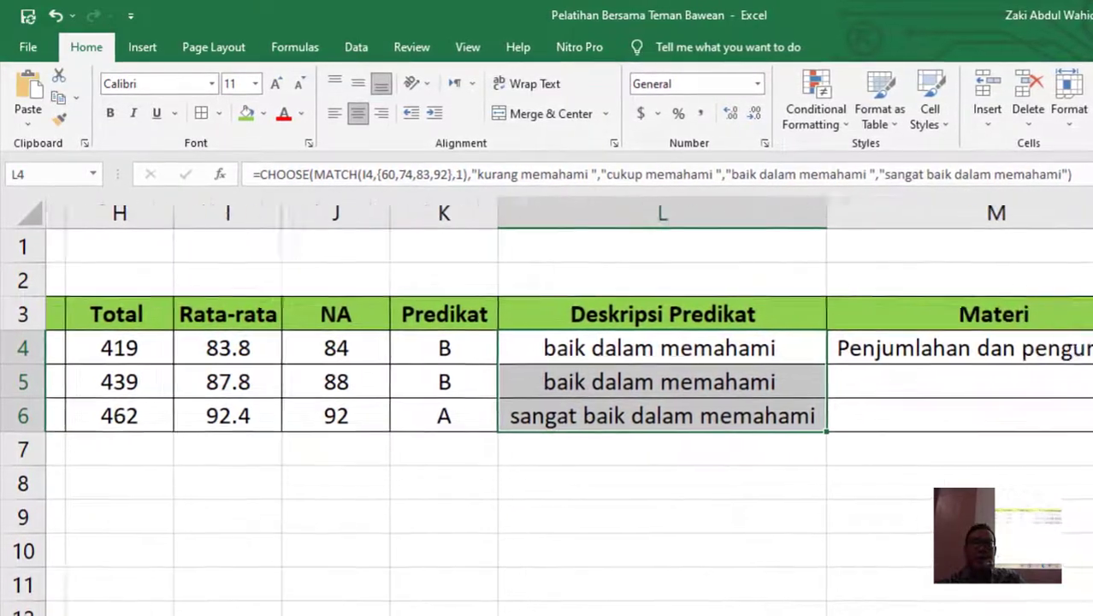
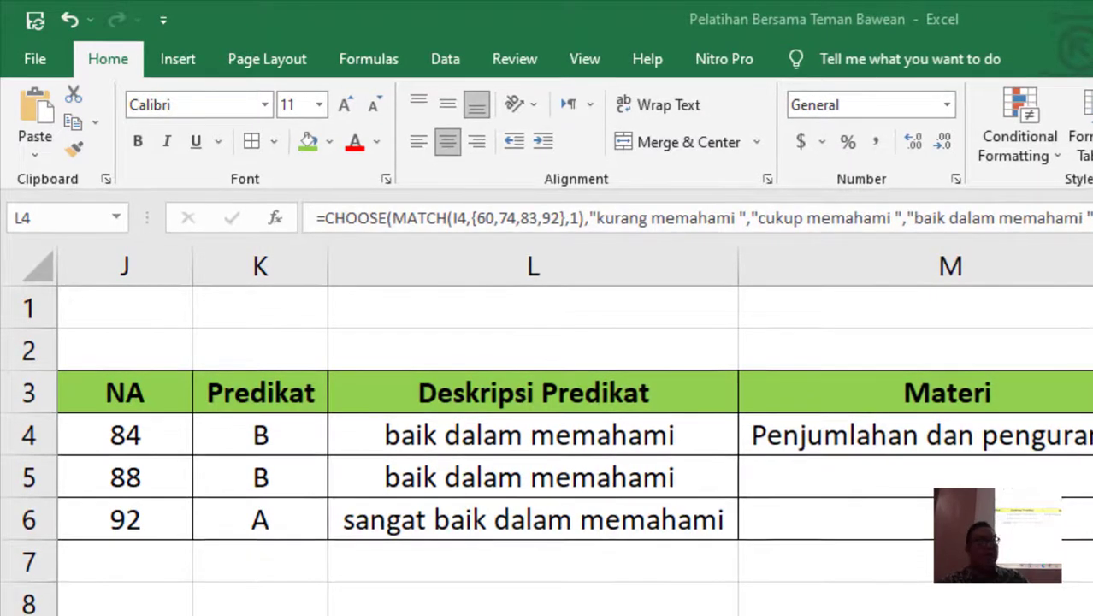
- Try filling L5's description formula into M5, pull it back, then open Windows search for Magnifier
{"action": "left_click", "coordinate": [701, 521], "text": "shift"}
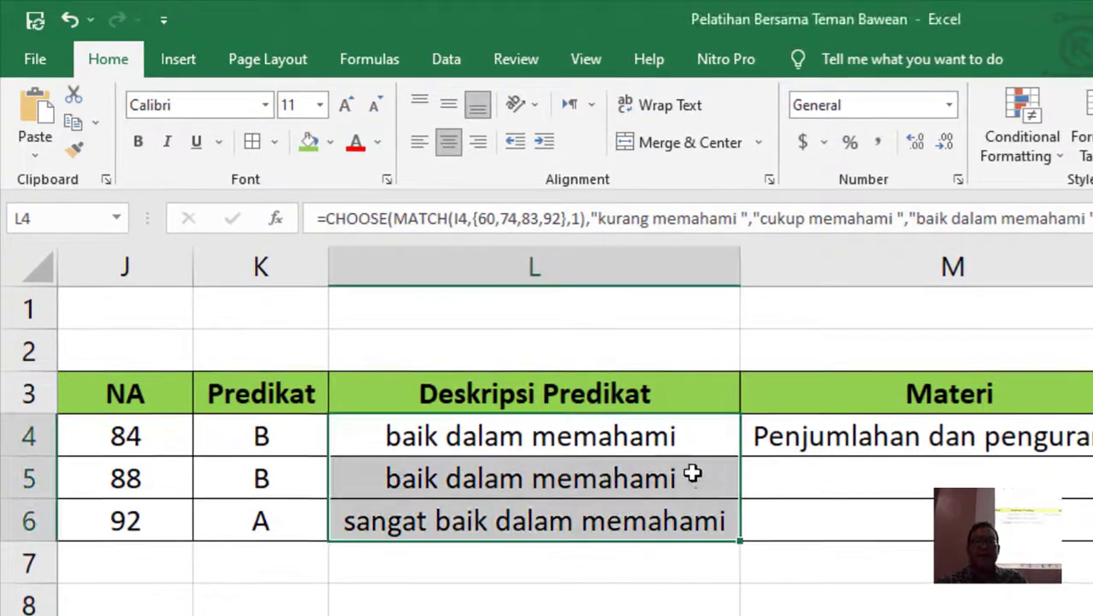
{"action": "left_click", "coordinate": [731, 497]}
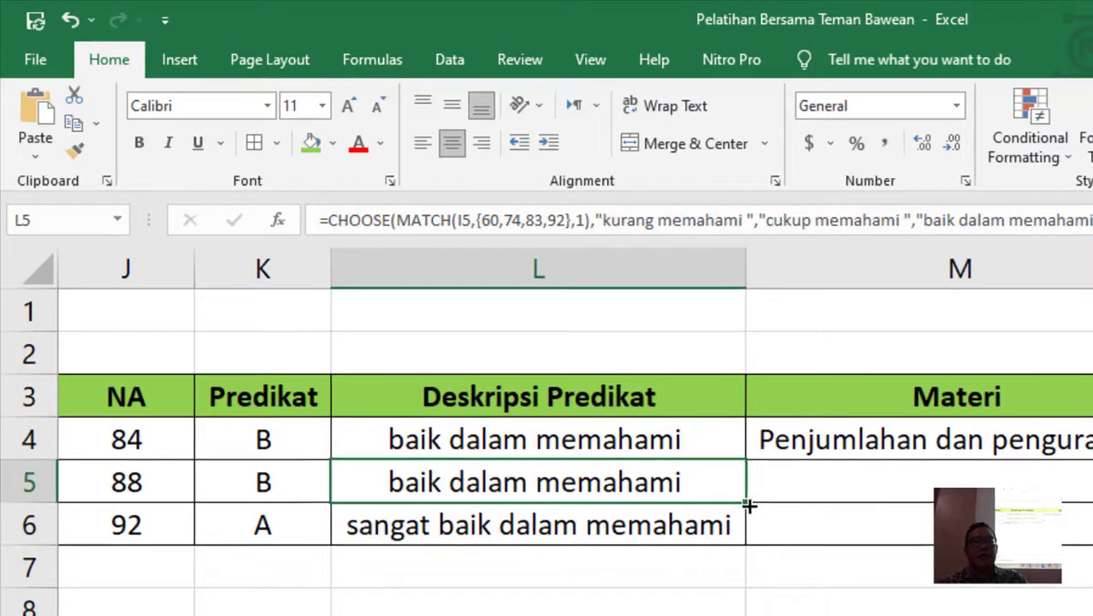
{"action": "left_click_drag", "start_coordinate": [746, 501], "coordinate": [856, 484]}
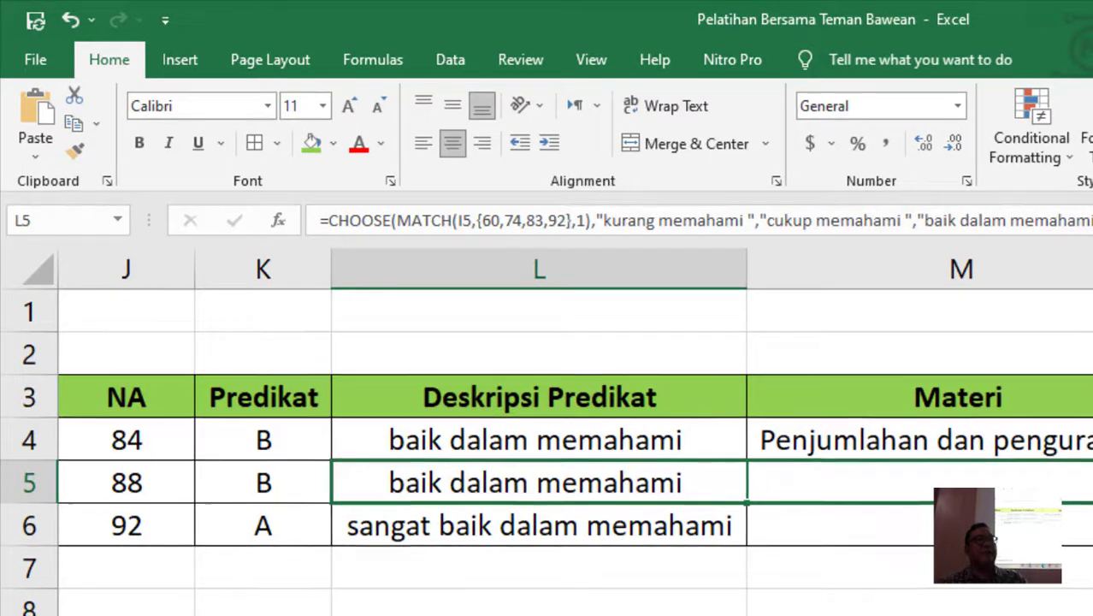
{"action": "left_click_drag", "start_coordinate": [856, 484], "coordinate": [770, 505]}
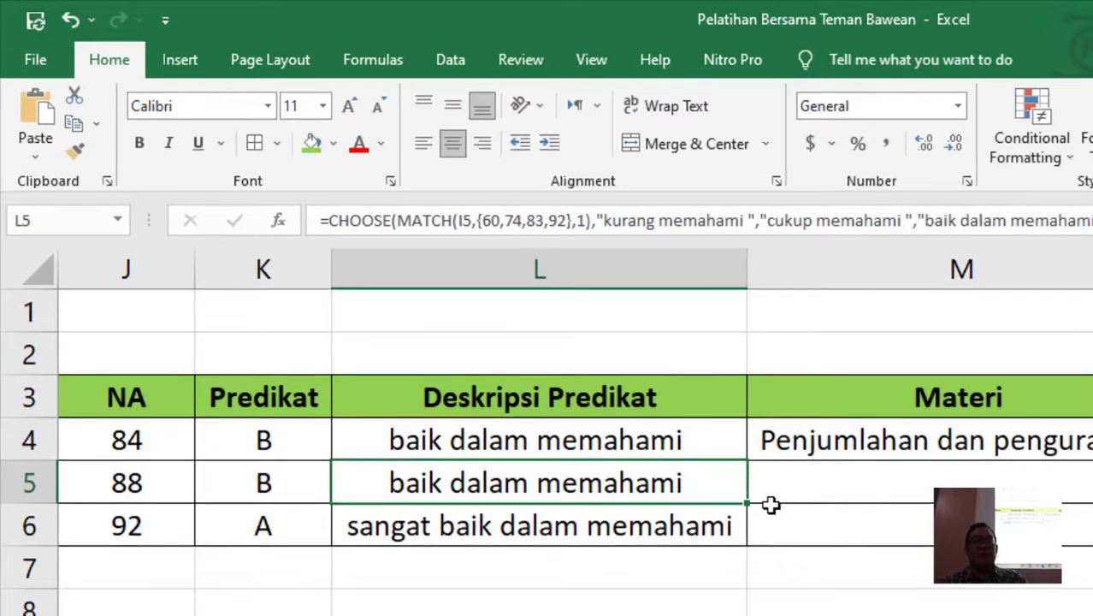
{"action": "key", "text": "super"}
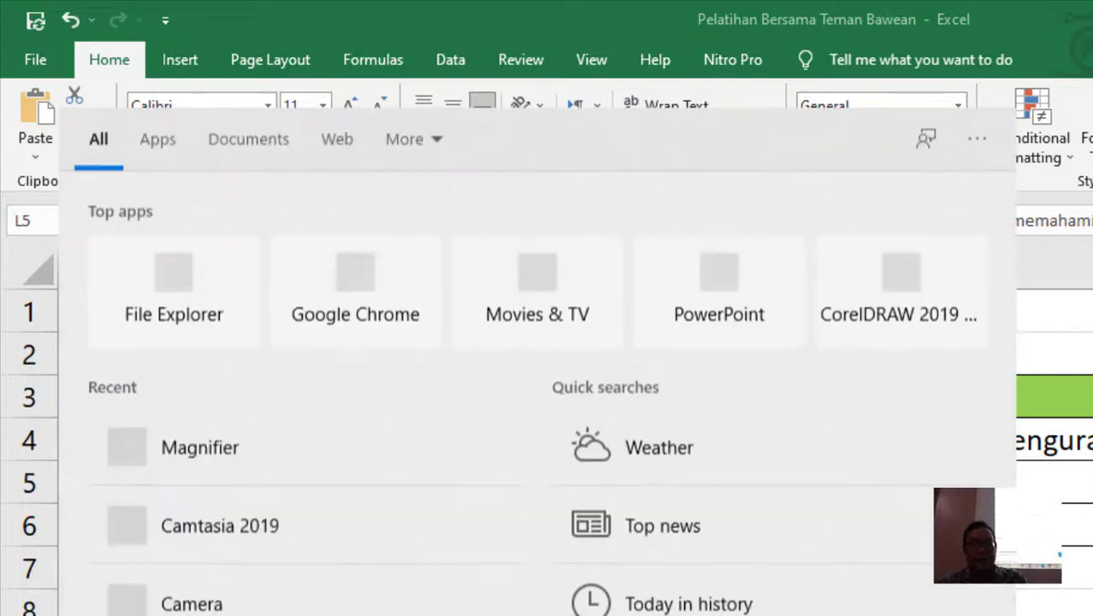
- Search for 'mag' and launch Magnifier to enlarge the screen to 200%
{"action": "type", "text": "mag"}
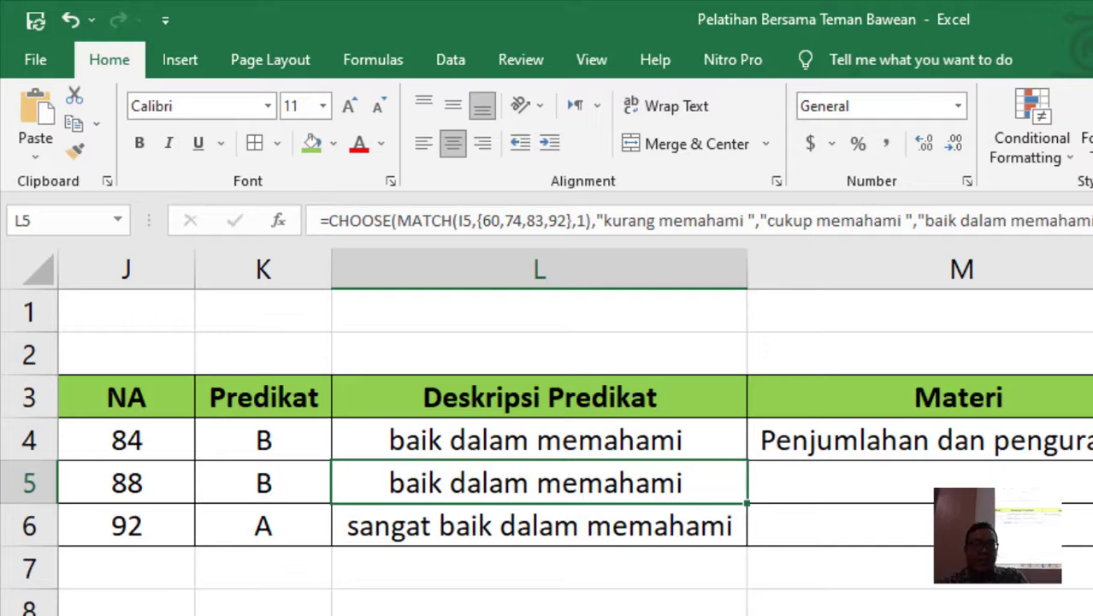
{"action": "key", "text": "super+s"}
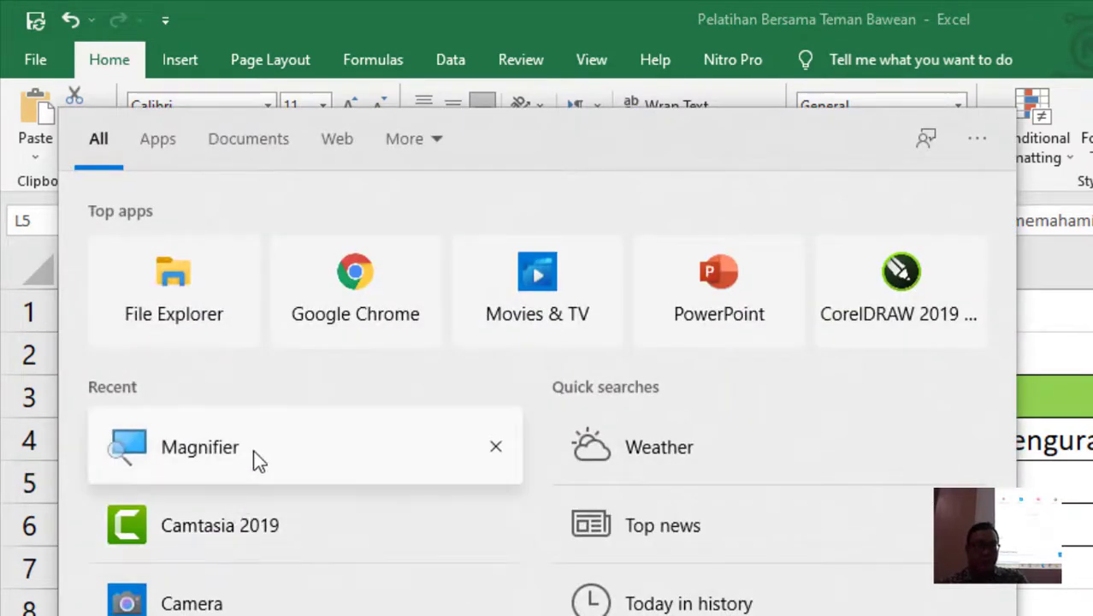
{"action": "left_click", "coordinate": [199, 447]}
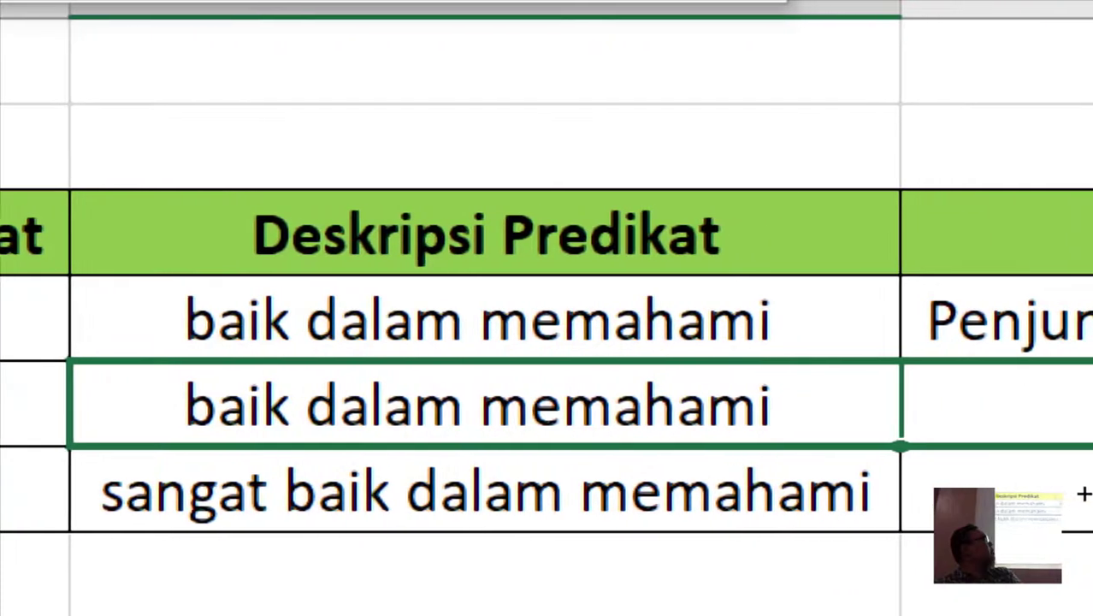
- Copy L5's description formula right into M5 and minimize the Magnifier toolbar
{"action": "left_click_drag", "start_coordinate": [759, 446], "coordinate": [1087, 428]}
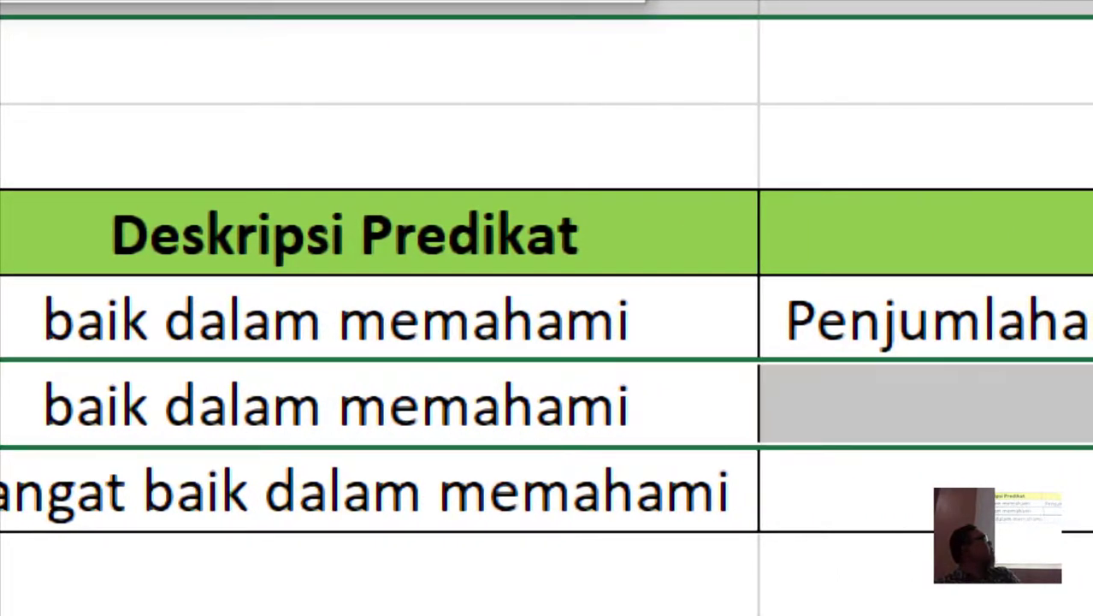
{"action": "key", "text": "Right"}
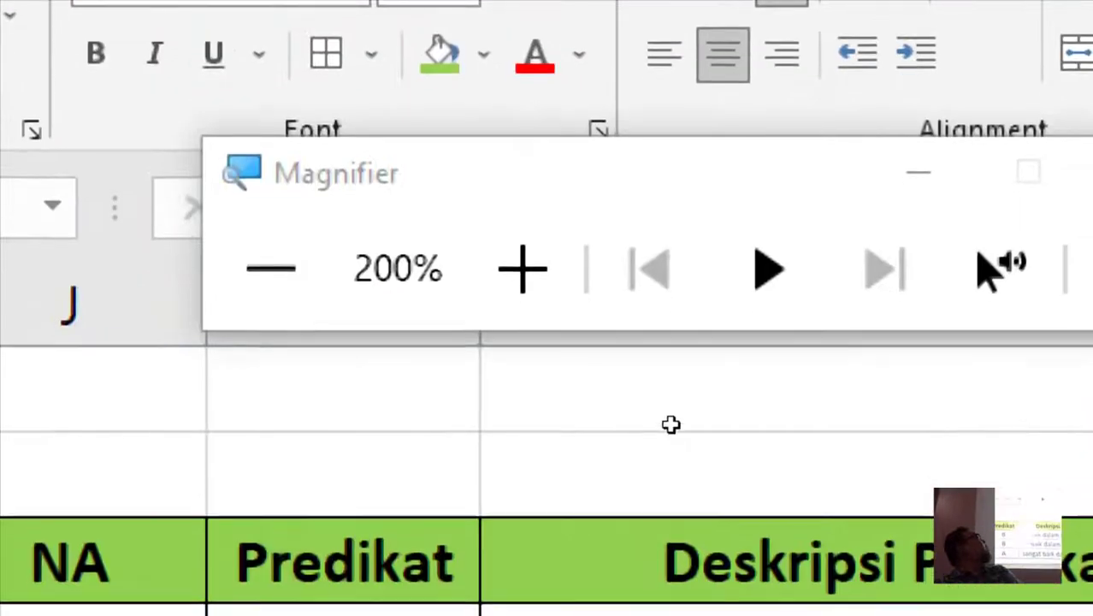
{"action": "left_click", "coordinate": [918, 173]}
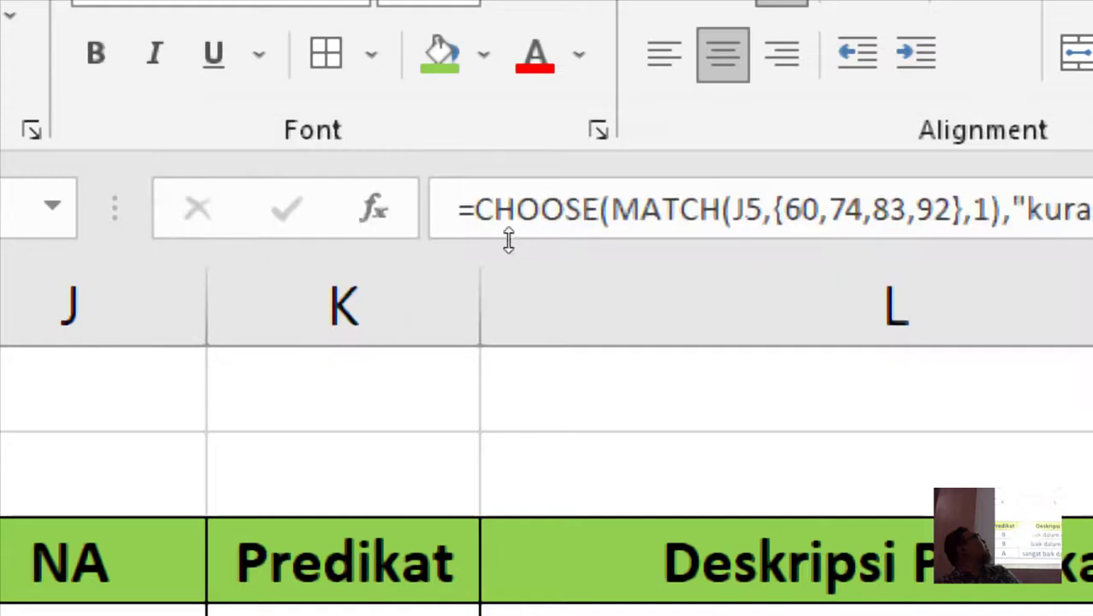
- Change M5's MATCH lookup from J5 to I5, the Rata-rata value 87.8
{"action": "left_click", "coordinate": [733, 211]}
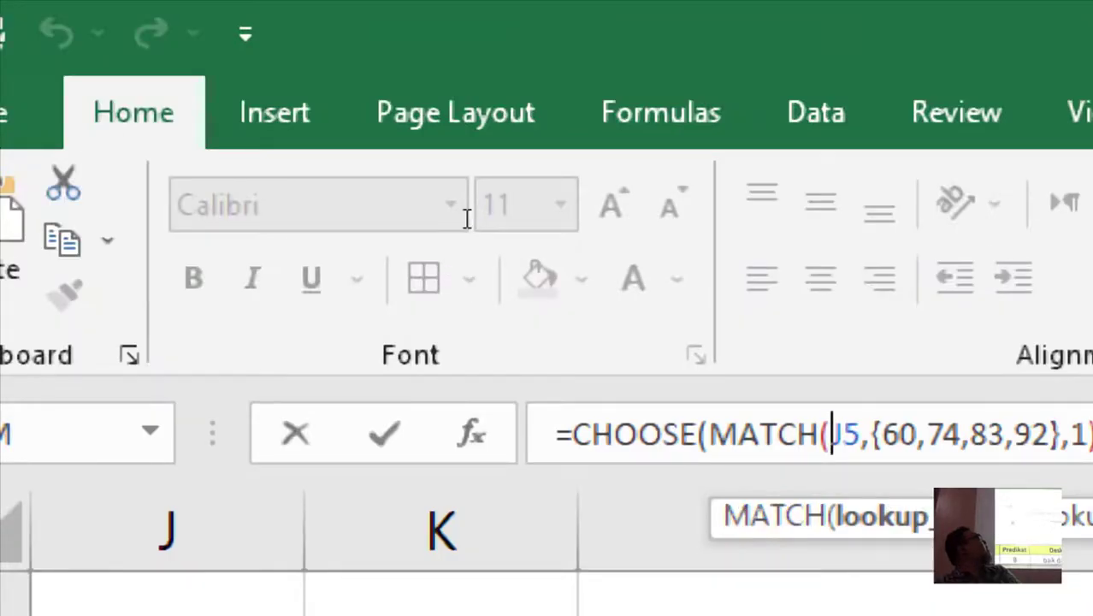
{"action": "key", "text": "shift+Right"}
{"action": "key", "text": "shift+Right"}
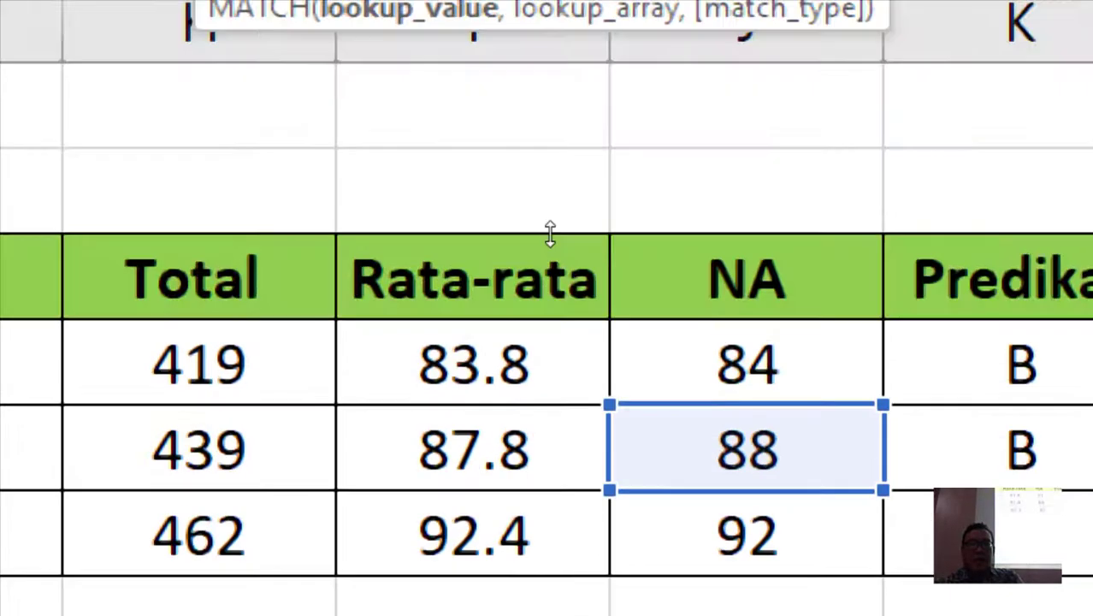
{"action": "key", "text": "Left"}
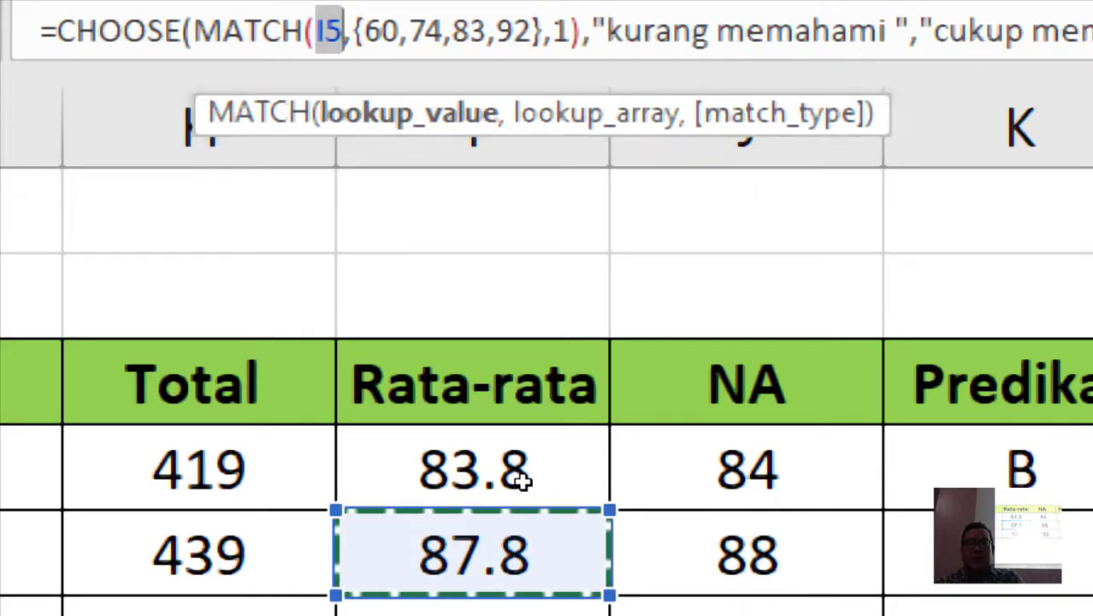
{"action": "key", "text": "Return"}
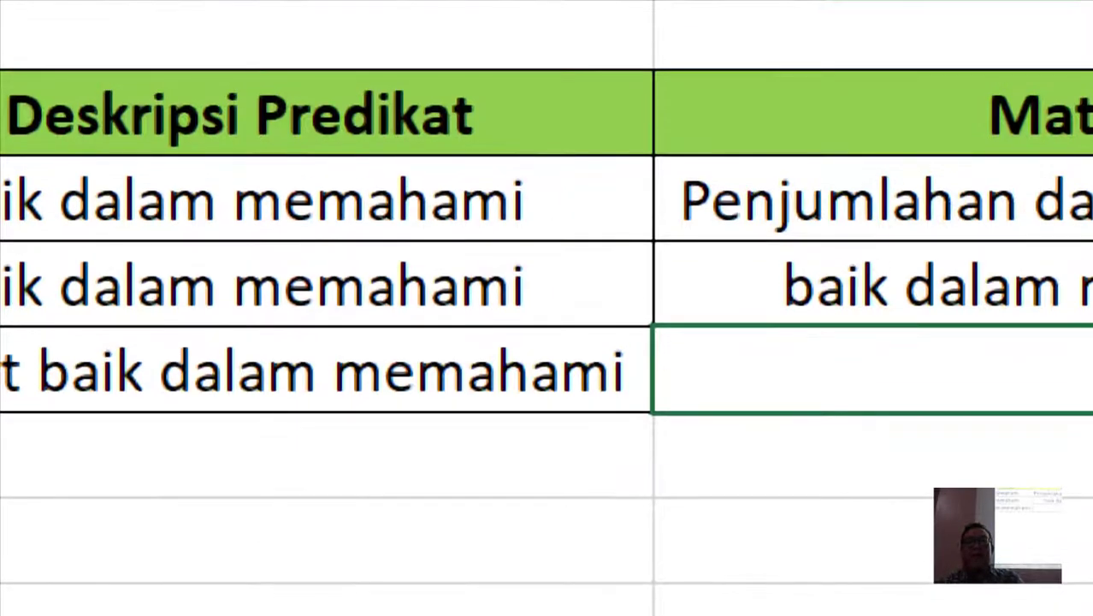
- Undo the mistaken Materi fill, then fill the description formula from L4 down to L6
{"action": "key", "text": "Up"}
{"action": "key", "text": "Up"}
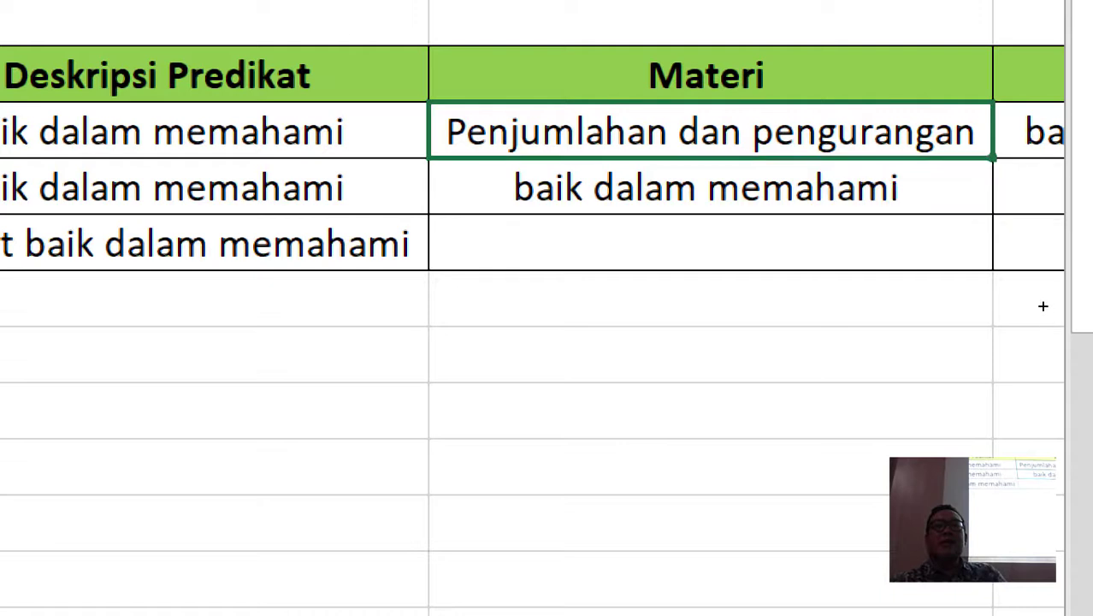
{"action": "left_click_drag", "start_coordinate": [1044, 320], "coordinate": [1044, 363]}
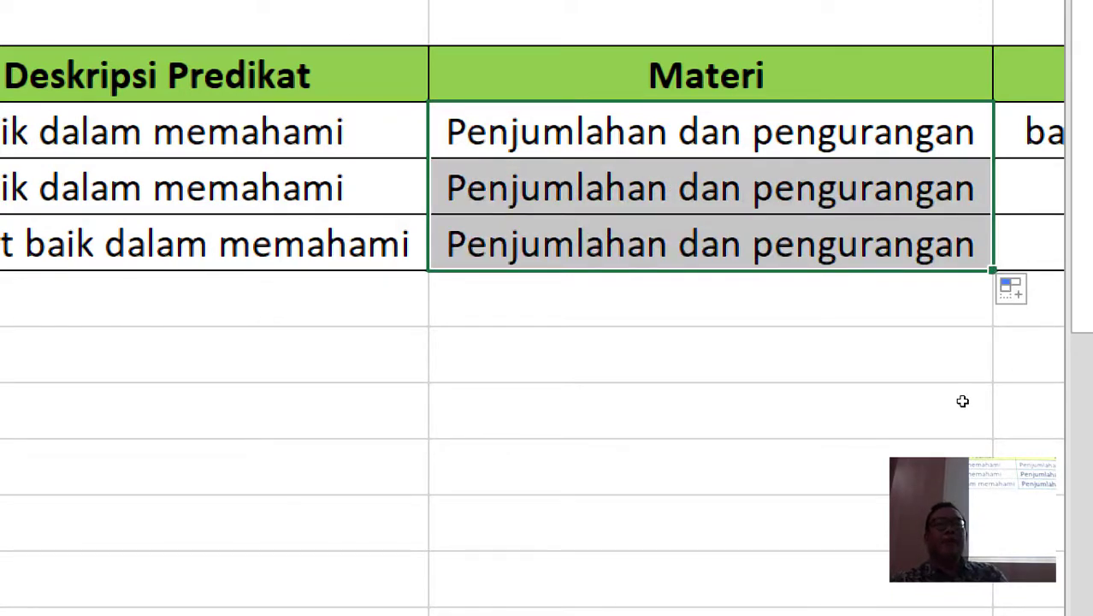
{"action": "key", "text": "ctrl+z"}
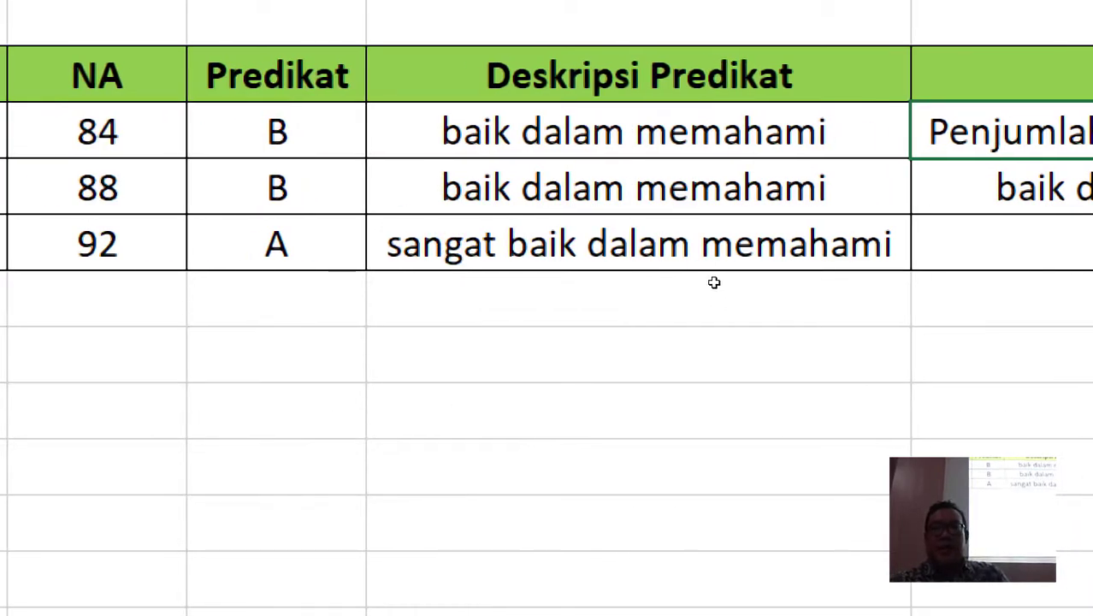
{"action": "key", "text": "Left"}
{"action": "left_click_drag", "start_coordinate": [759, 304], "coordinate": [756, 365]}
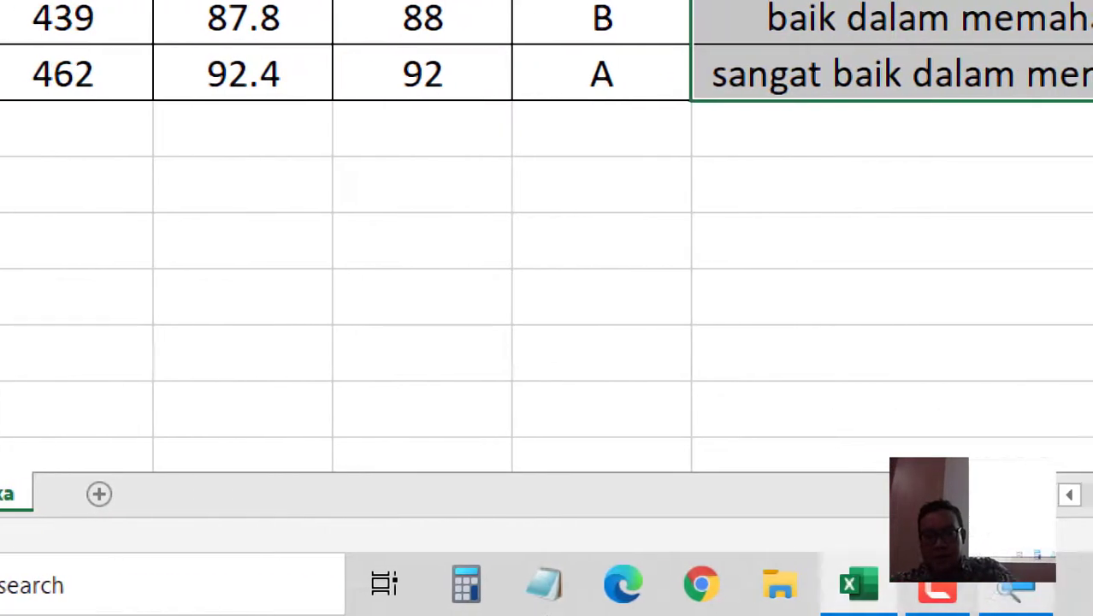
- Close Magnifier from its taskbar icon to return Excel to normal size
{"action": "left_click", "coordinate": [1013, 592]}
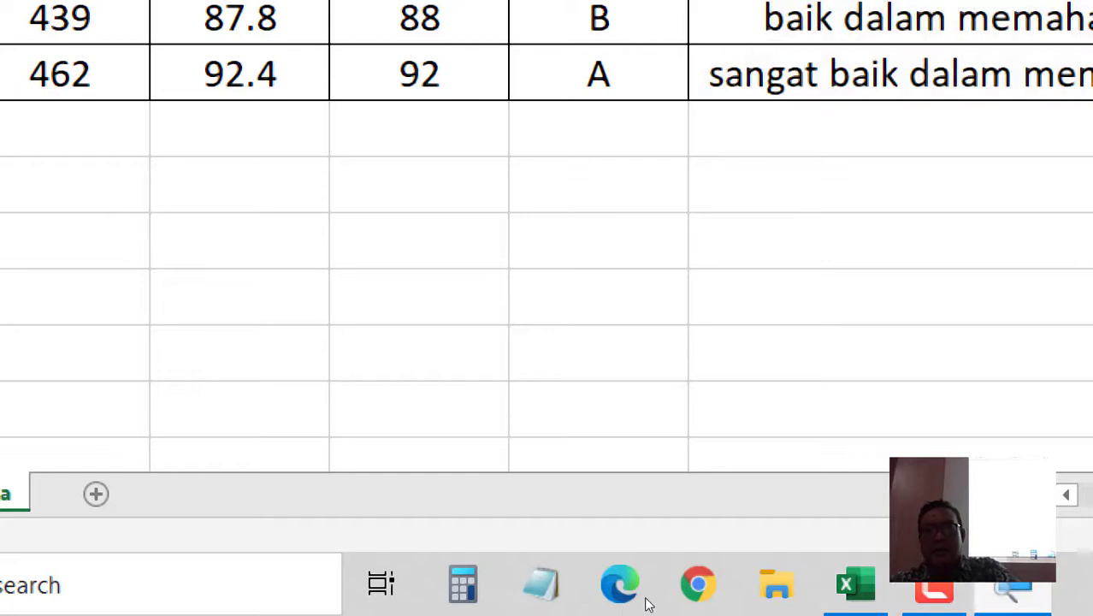
{"action": "left_click", "coordinate": [1013, 592]}
{"action": "left_click", "coordinate": [1013, 592]}
{"action": "right_click", "coordinate": [1013, 592]}
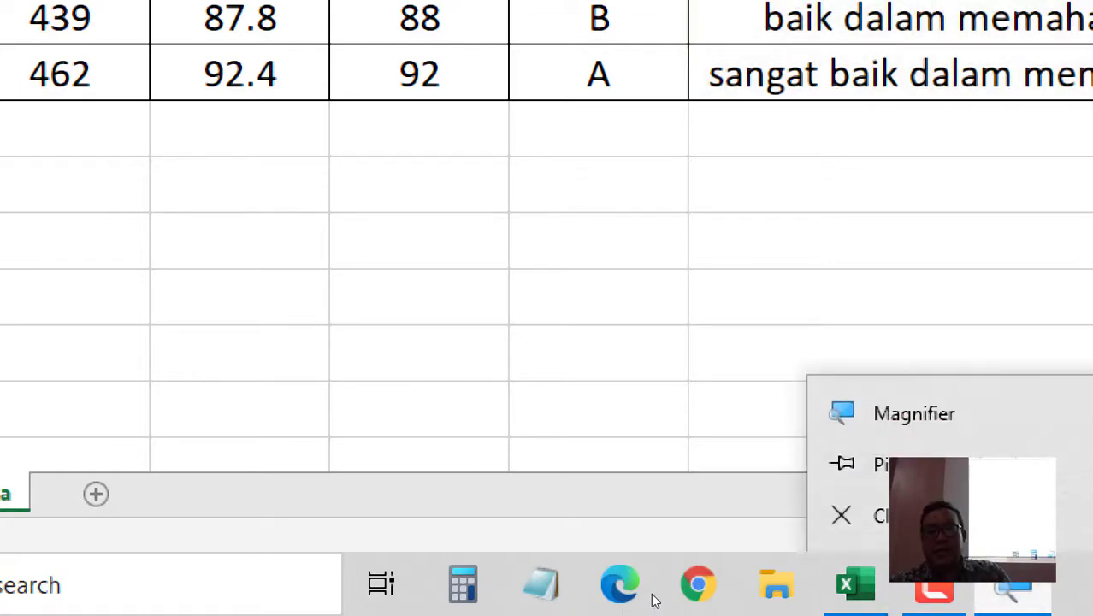
{"action": "left_click", "coordinate": [873, 515]}
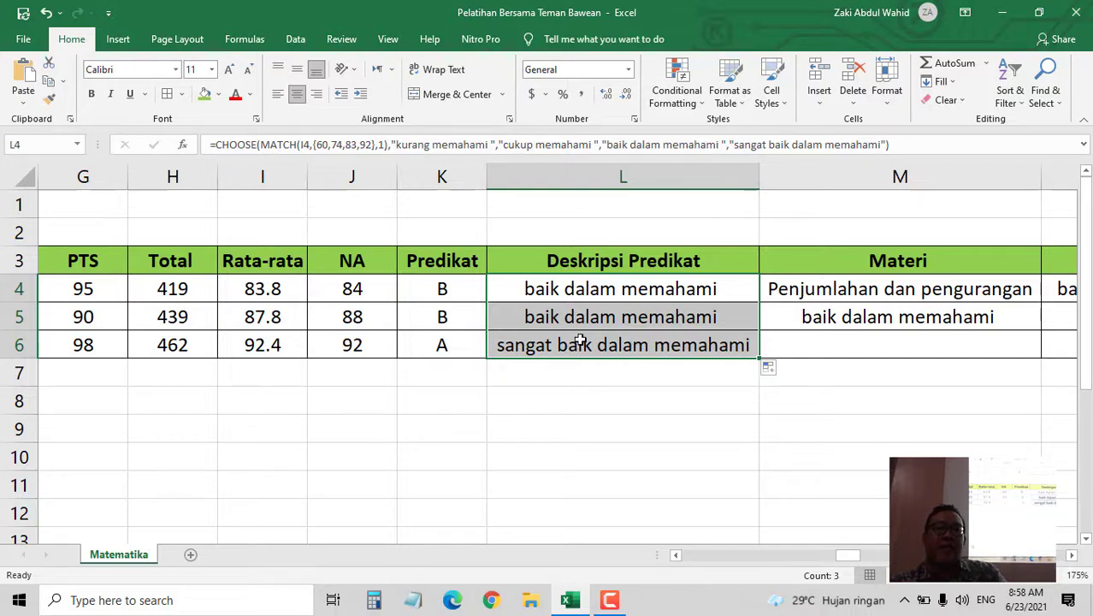
- Clear M5 and fill 'Penjumlahan dan pengurangan' from M4 down to M6
{"action": "left_click", "coordinate": [618, 293]}
{"action": "left_click", "coordinate": [900, 312]}
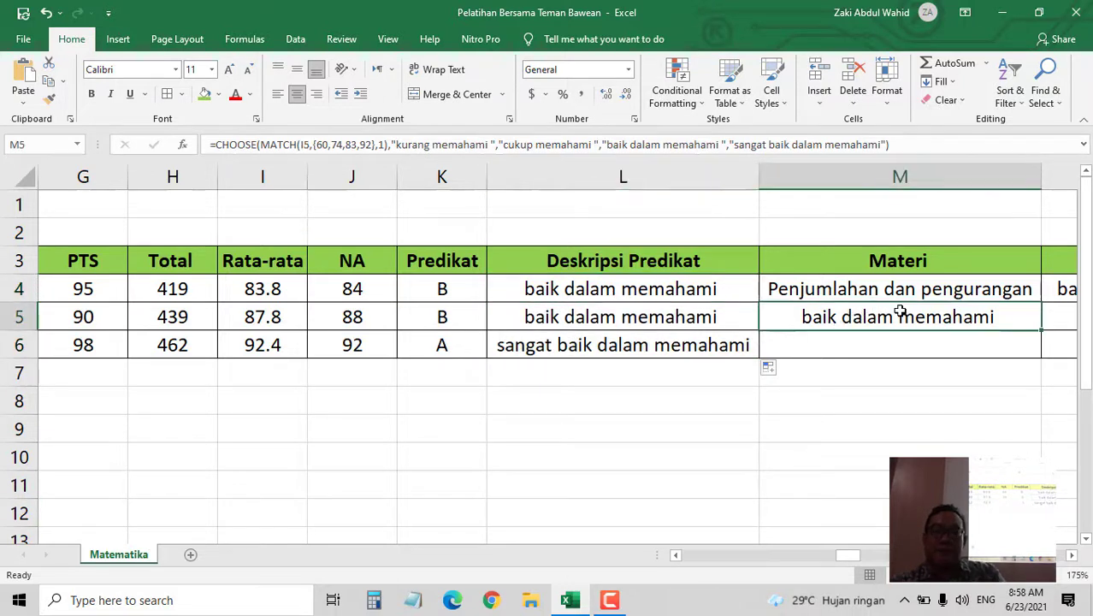
{"action": "key", "text": "Delete"}
{"action": "left_click", "coordinate": [894, 291]}
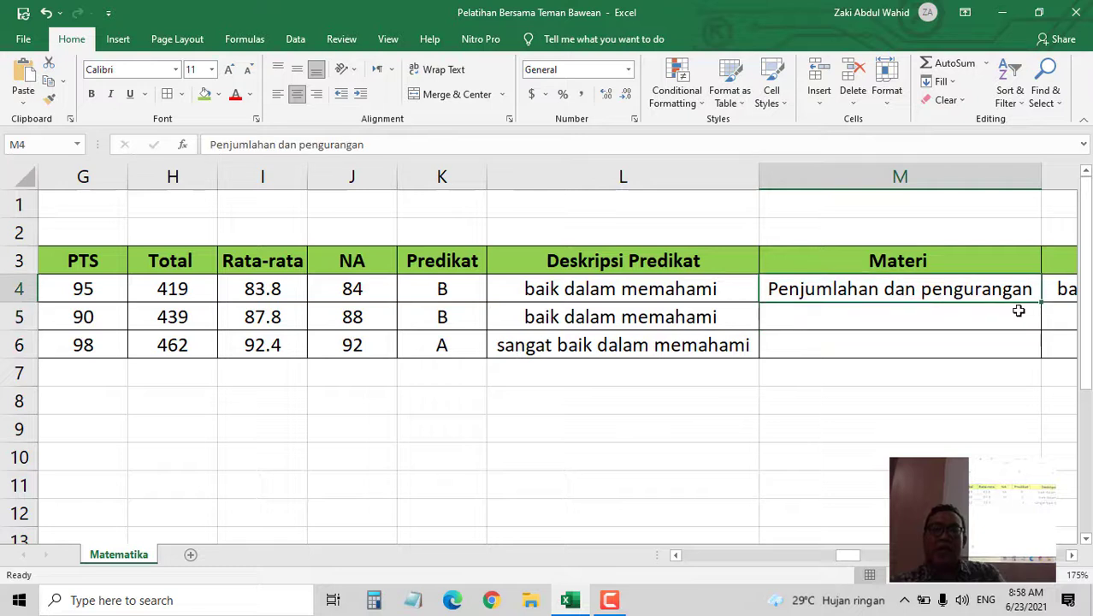
{"action": "left_click_drag", "start_coordinate": [1040, 305], "coordinate": [984, 355]}
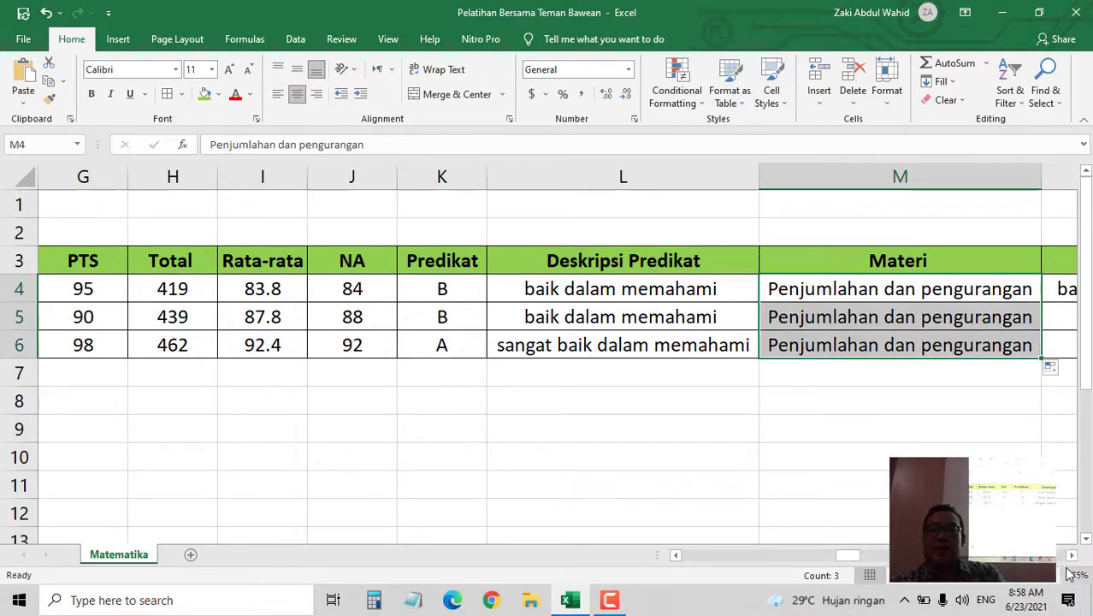
- Scroll across to the Edit Deskripsi column and select N4 to check its joining formula
{"action": "left_click", "coordinate": [1072, 556]}
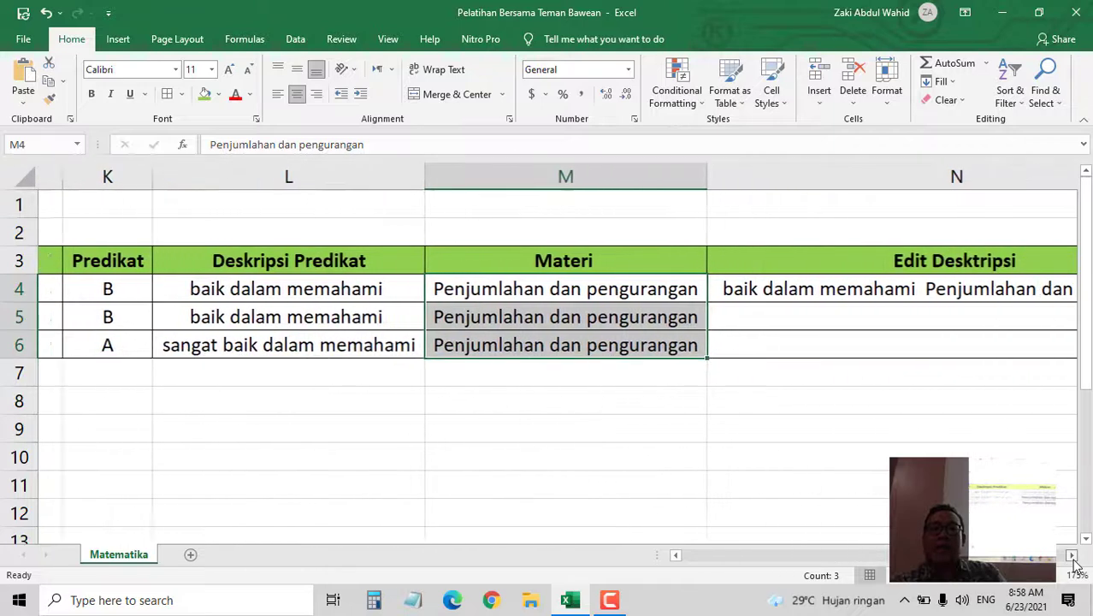
{"action": "left_click", "coordinate": [675, 556]}
{"action": "left_click", "coordinate": [675, 556]}
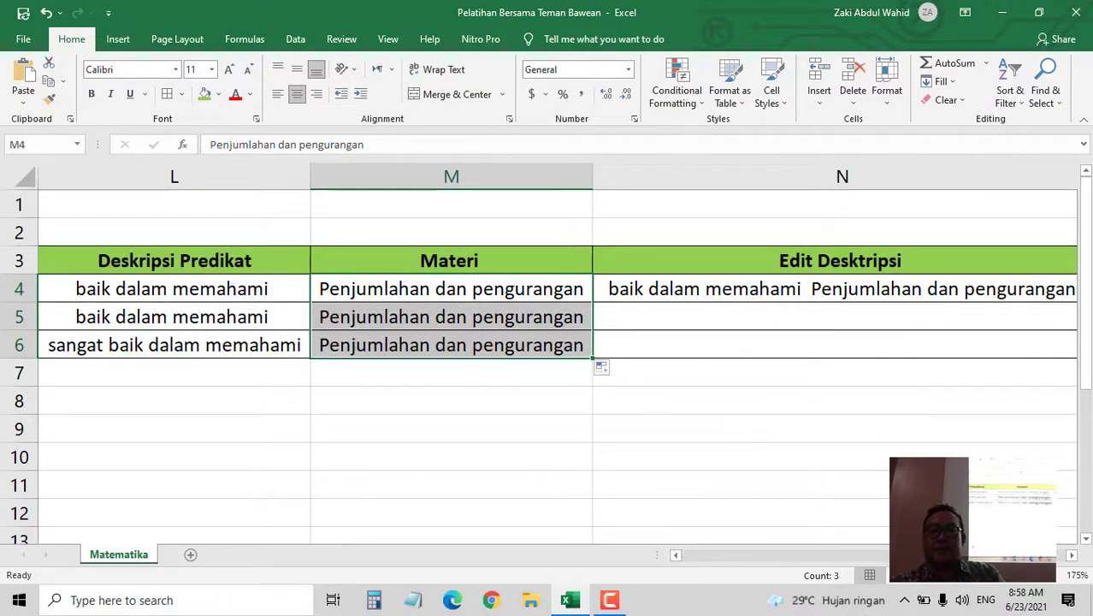
{"action": "left_click", "coordinate": [1072, 555]}
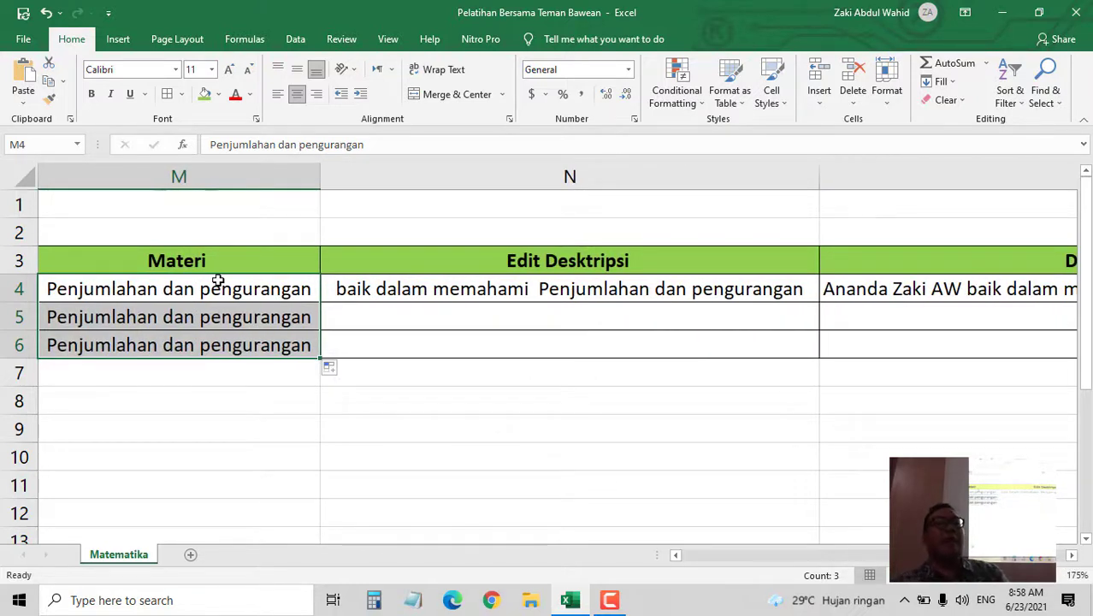
{"action": "left_click", "coordinate": [530, 289]}
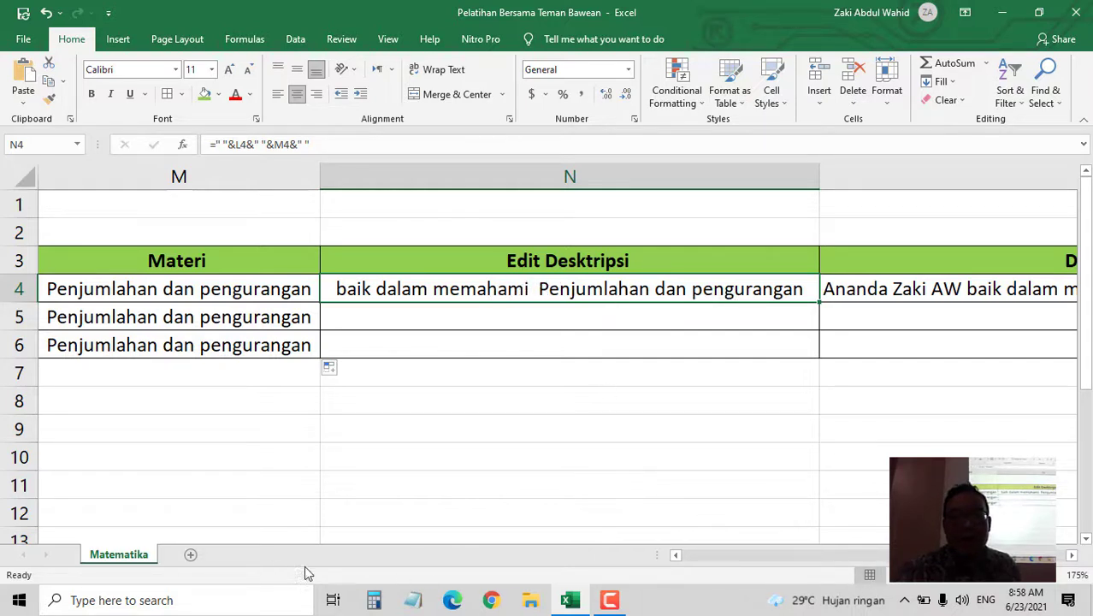
- Cancel a stray column N reference in N4's formula, keeping =" "&L4&" "&M4&" ", then open Windows search
{"action": "left_click", "coordinate": [675, 555]}
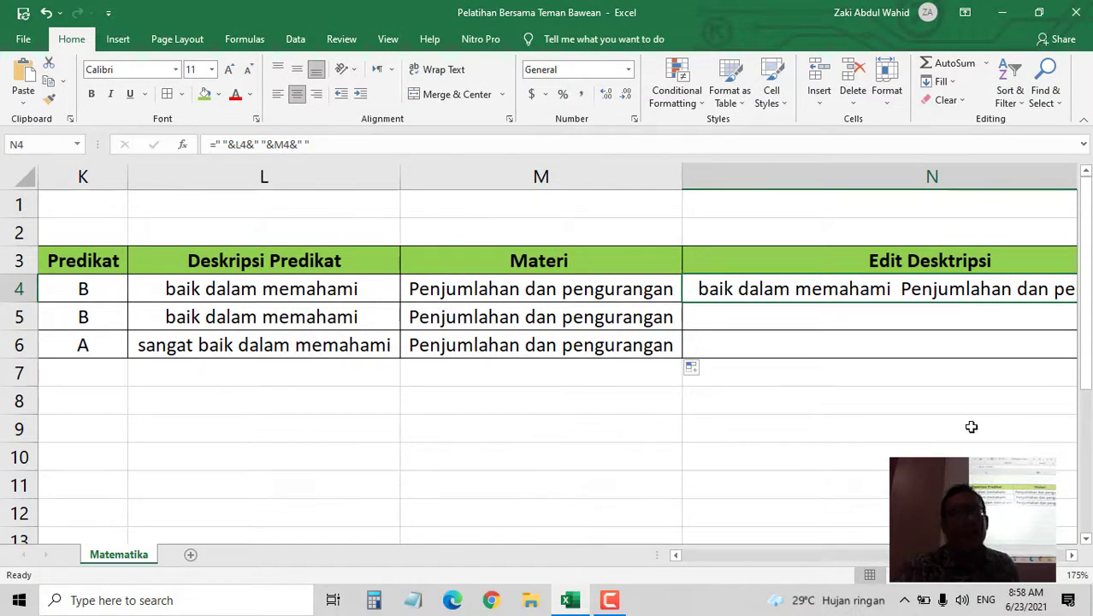
{"action": "left_click", "coordinate": [326, 147]}
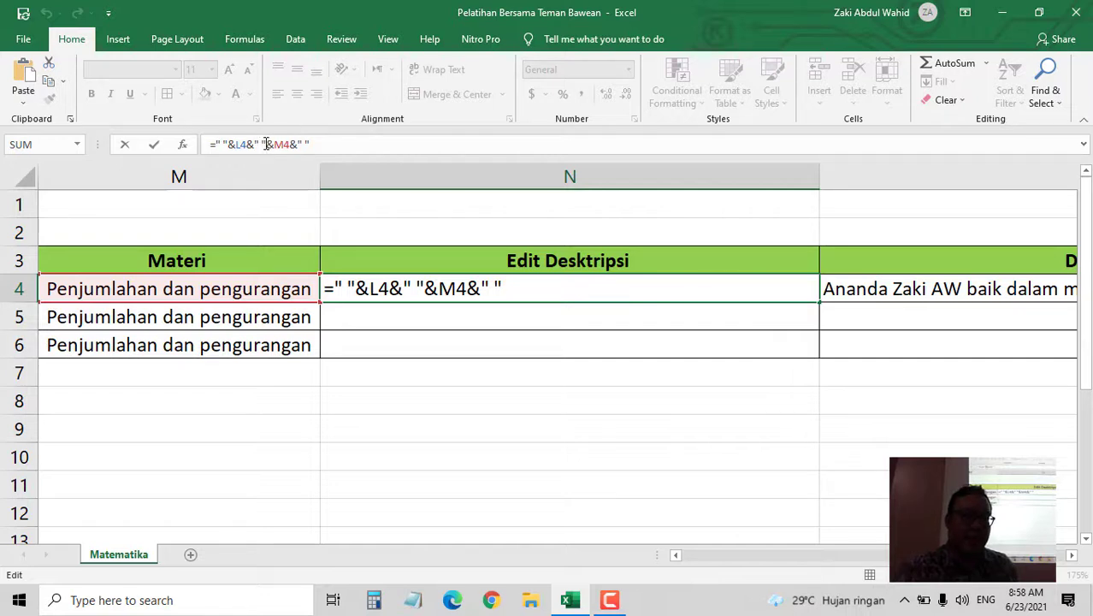
{"action": "left_click", "coordinate": [269, 144]}
{"action": "left_click", "coordinate": [409, 162]}
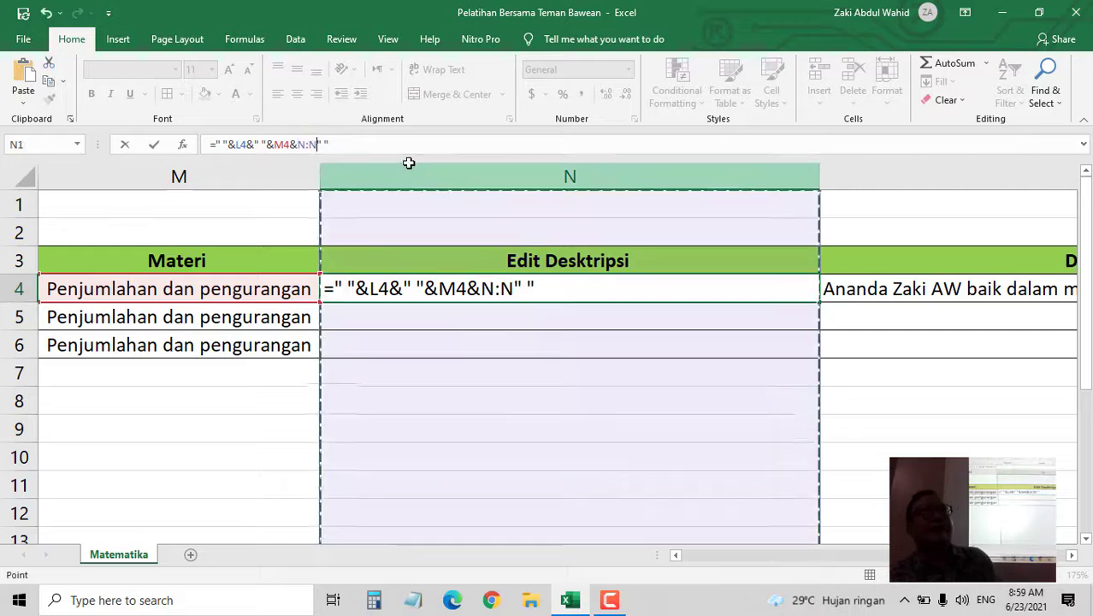
{"action": "left_click", "coordinate": [416, 147]}
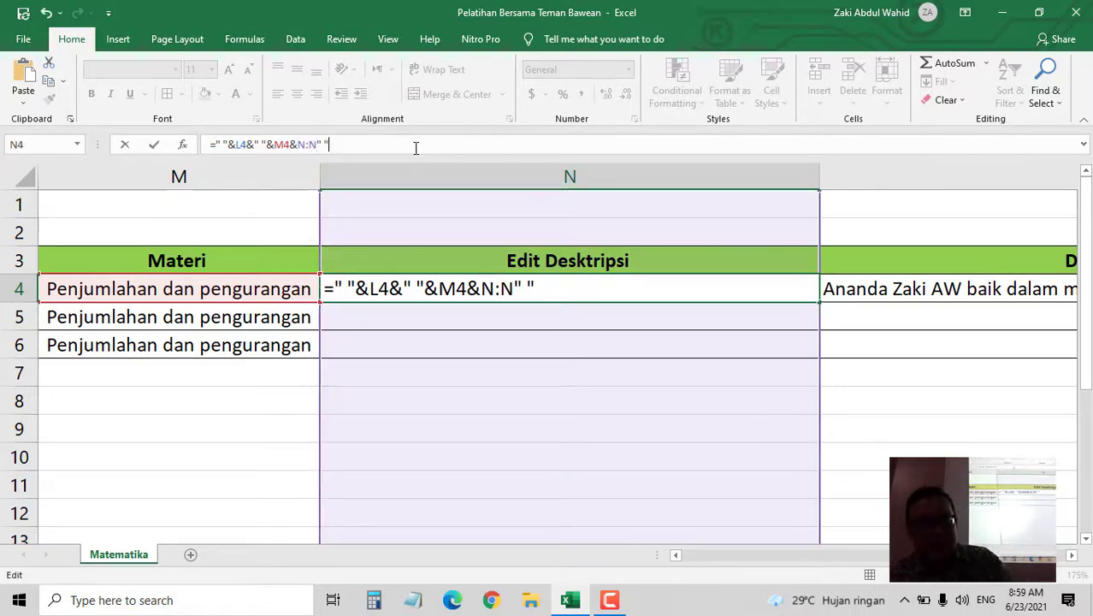
{"action": "key", "text": "Escape"}
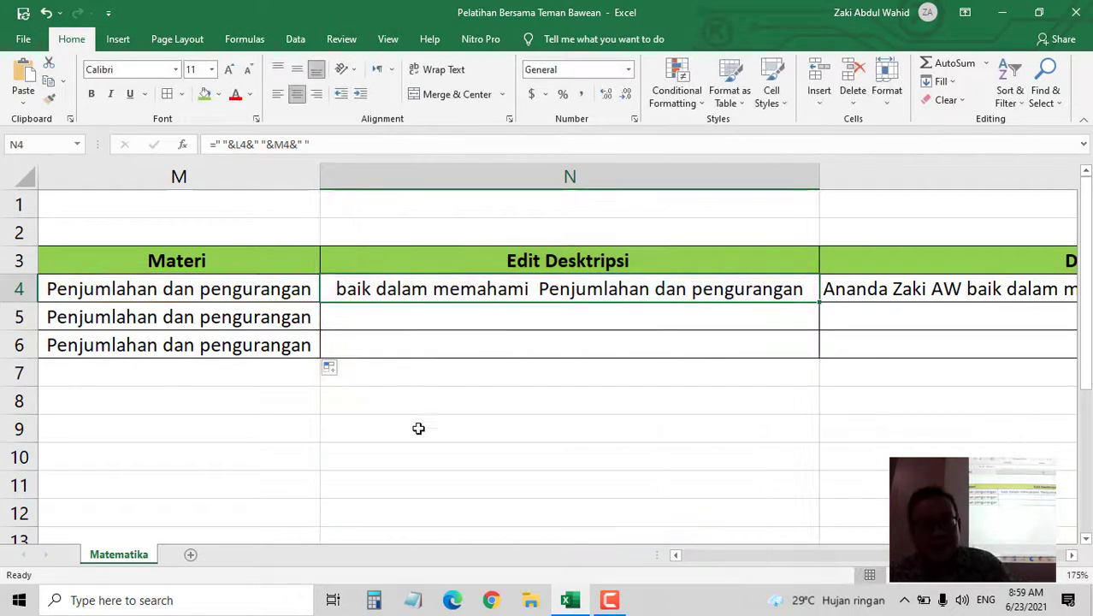
{"action": "left_click", "coordinate": [276, 591]}
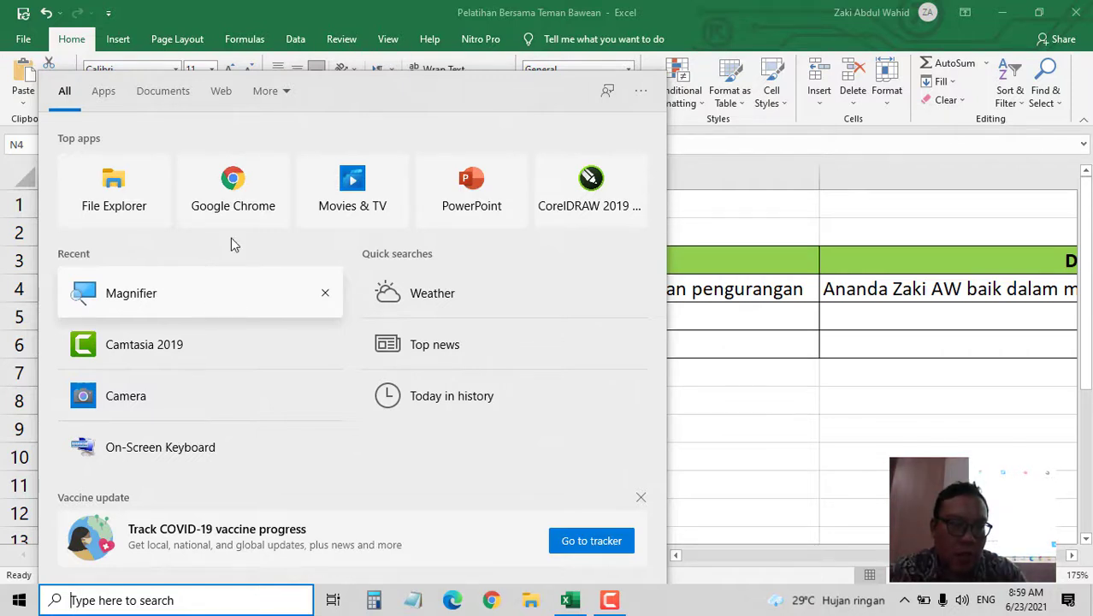
- Relaunch Magnifier from Windows search to enlarge the screen again
{"action": "left_click", "coordinate": [329, 7]}
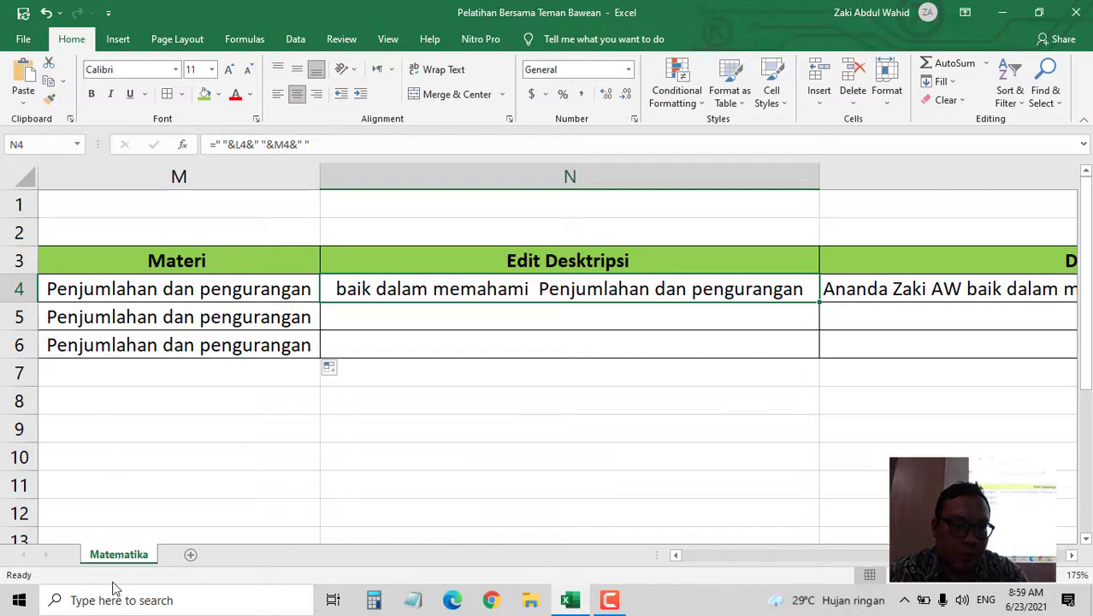
{"action": "left_click", "coordinate": [91, 600]}
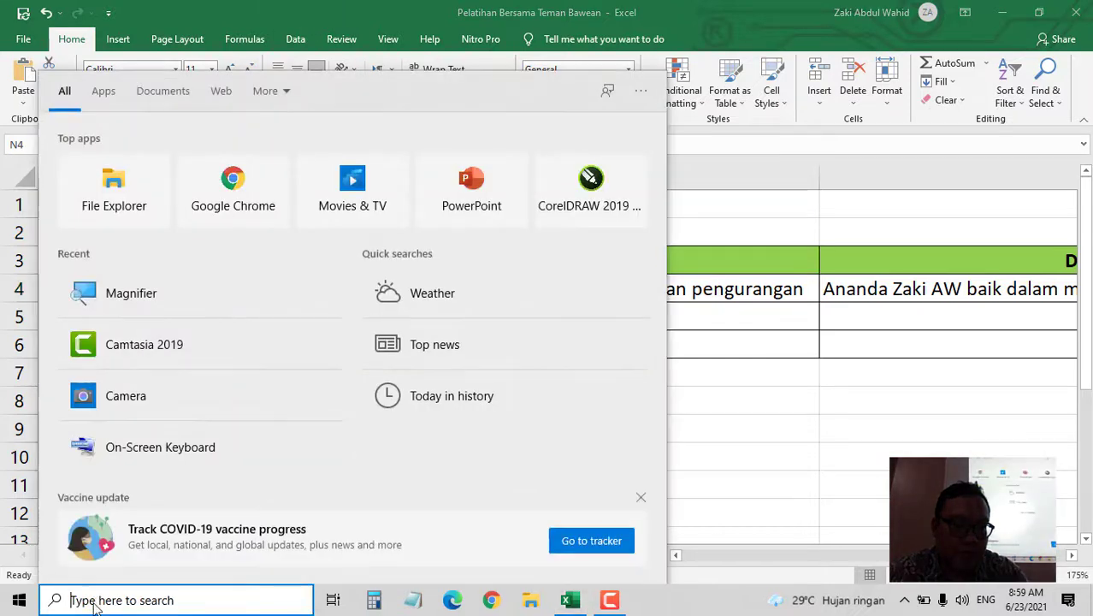
{"action": "left_click", "coordinate": [141, 301]}
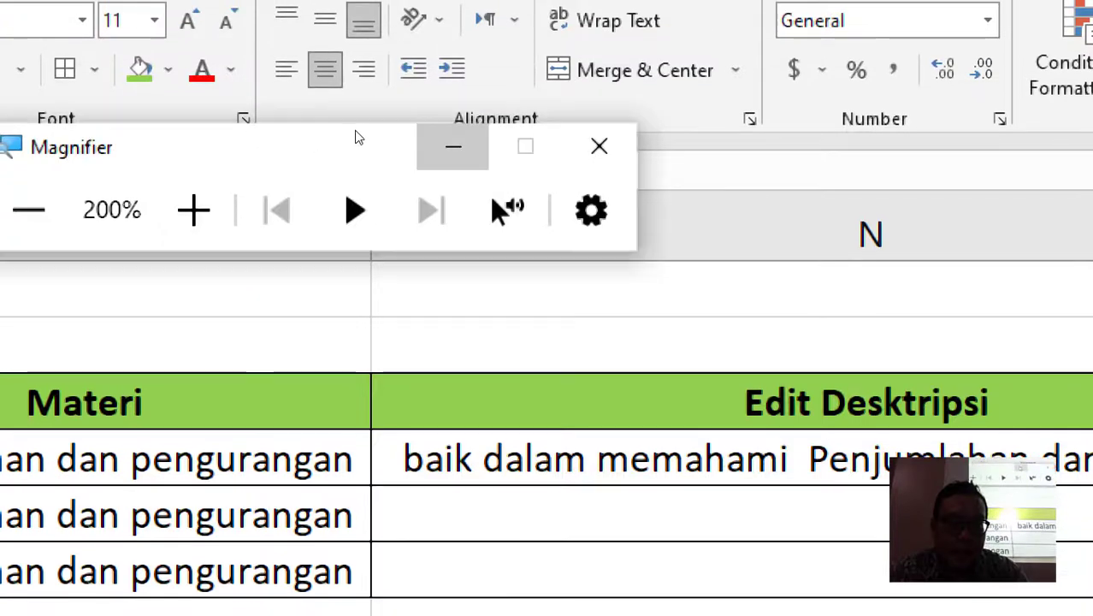
{"action": "left_click", "coordinate": [448, 146]}
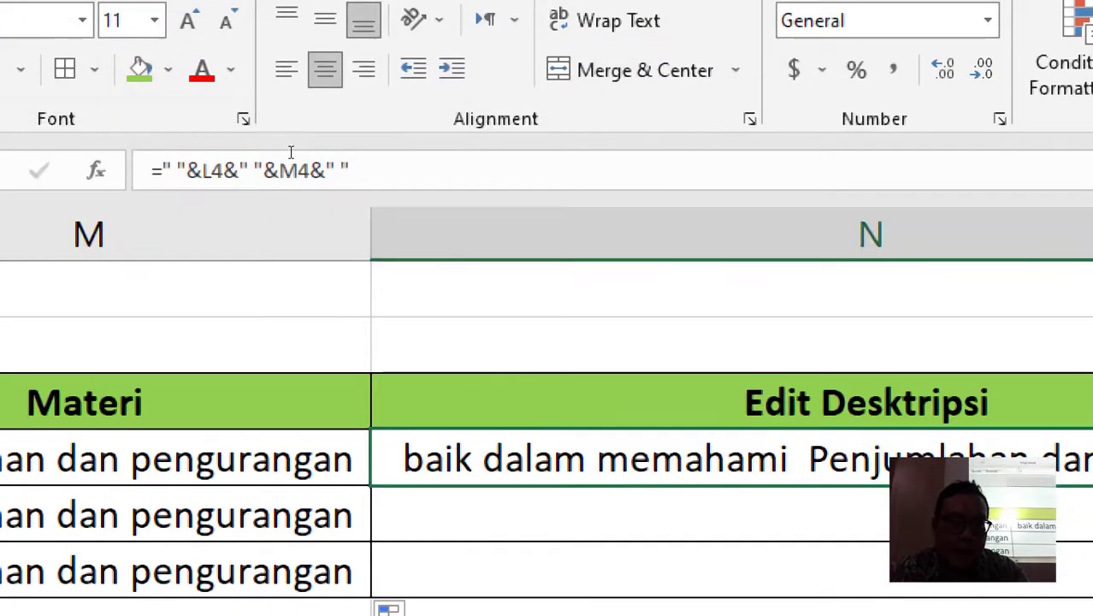
- Edit N4's joining formula around the ampersand before L4 and commit it
{"action": "left_click", "coordinate": [159, 169]}
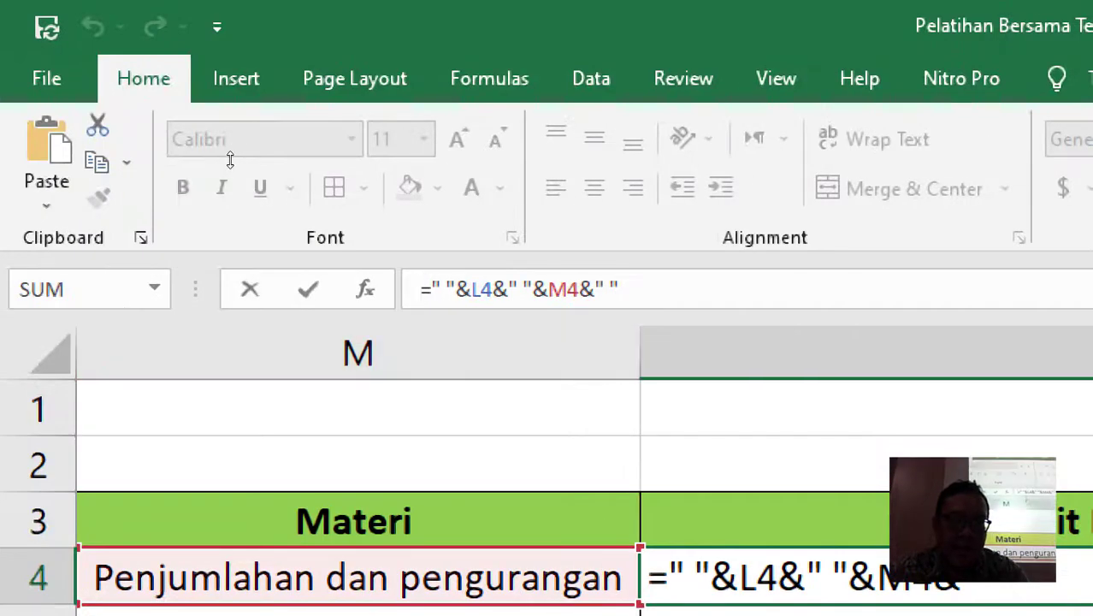
{"action": "key", "text": "Right"}
{"action": "key", "text": "Right"}
{"action": "key", "text": "Right"}
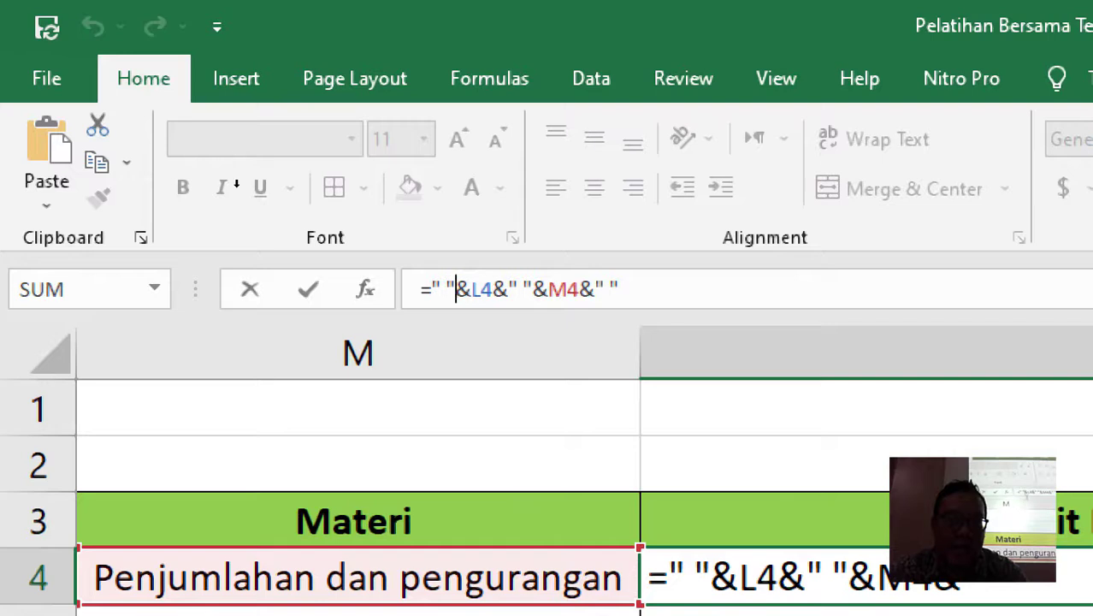
{"action": "key", "text": "shift+Right"}
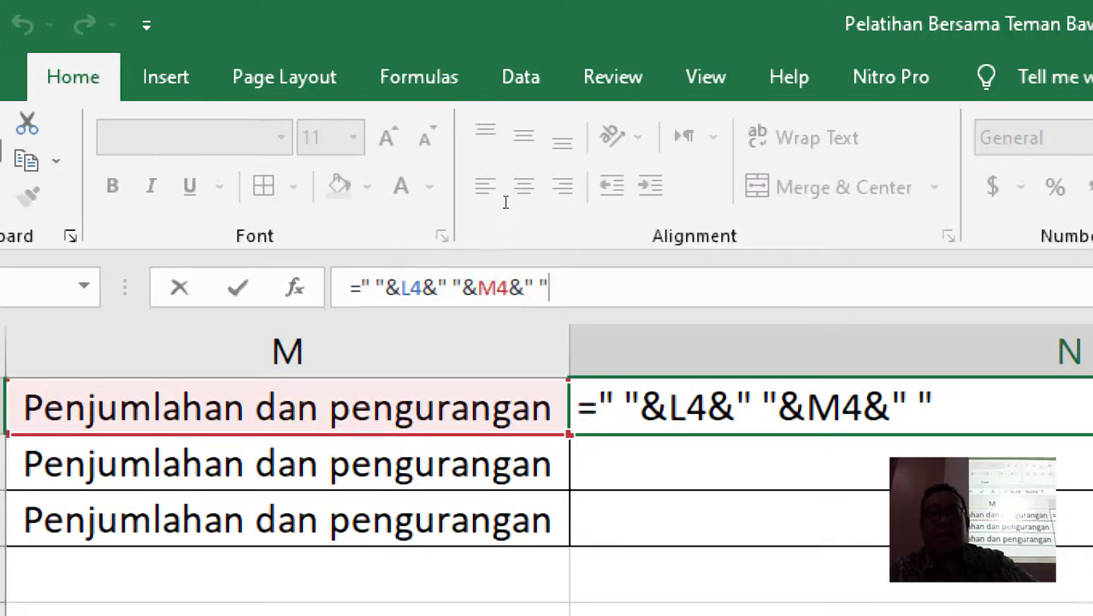
{"action": "key", "text": "Return"}
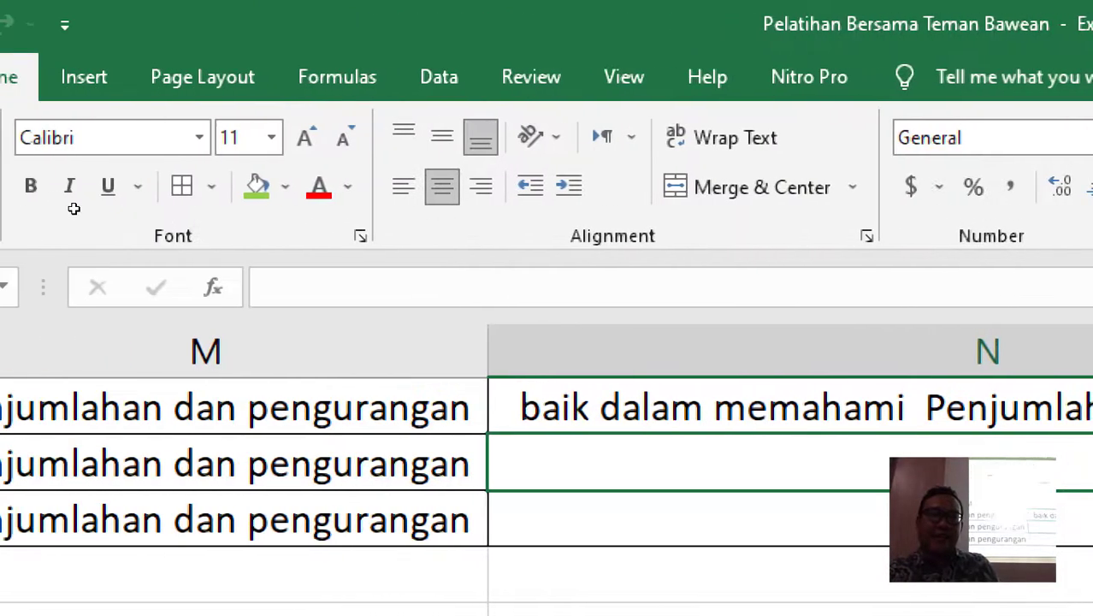
- Return to N4, switch to Magnifier, and lower its magnification from 200% to 100%
{"action": "key", "text": "Up"}
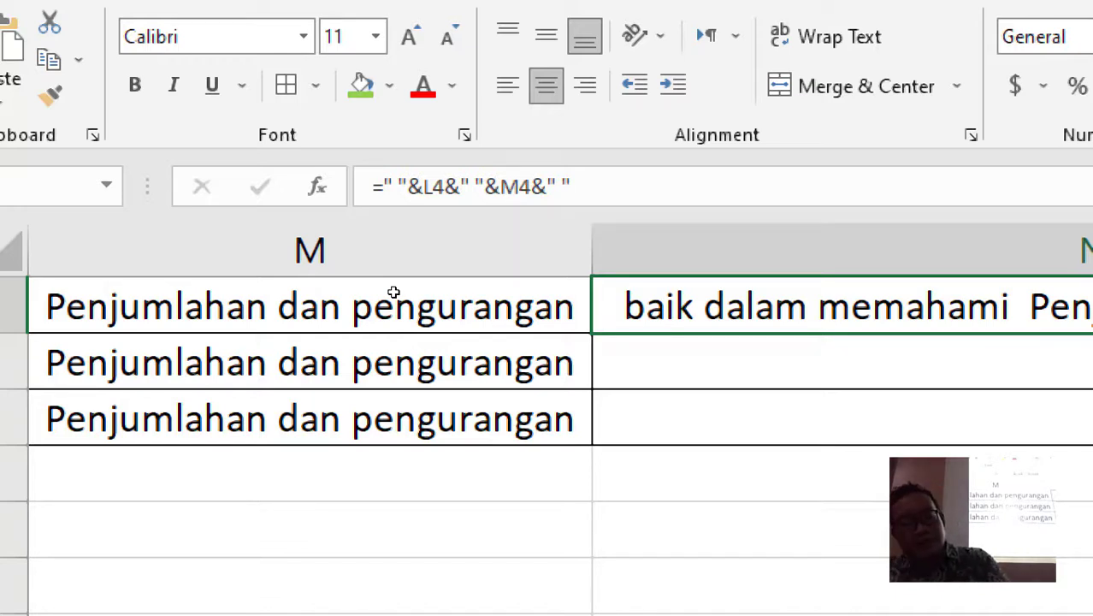
{"action": "key", "text": "alt+Tab"}
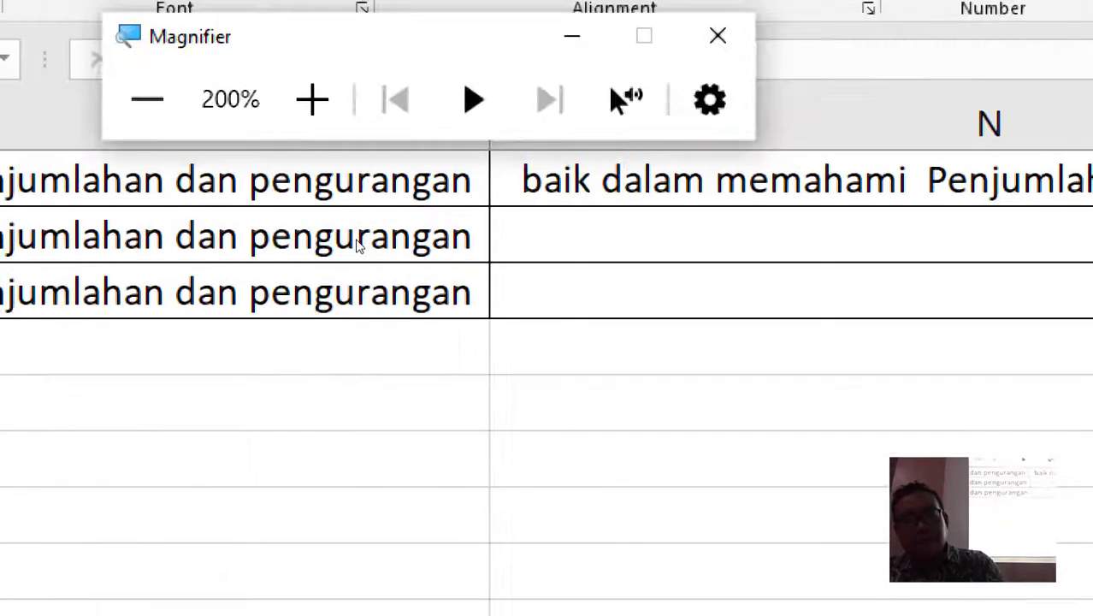
{"action": "key", "text": "alt+Tab"}
{"action": "key", "text": "alt+Tab"}
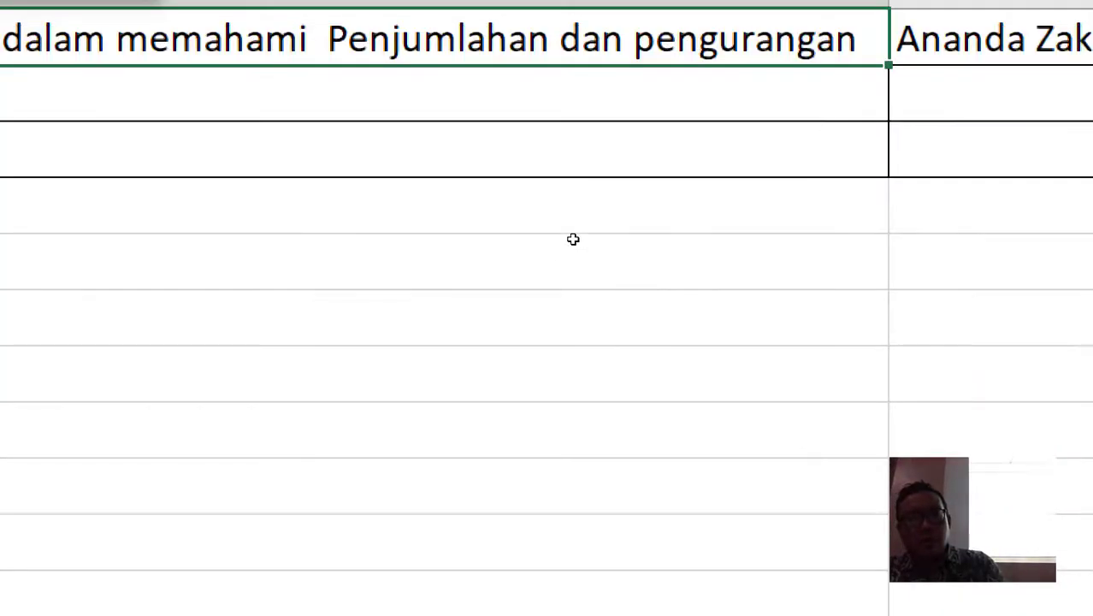
{"action": "key", "text": "alt+Tab"}
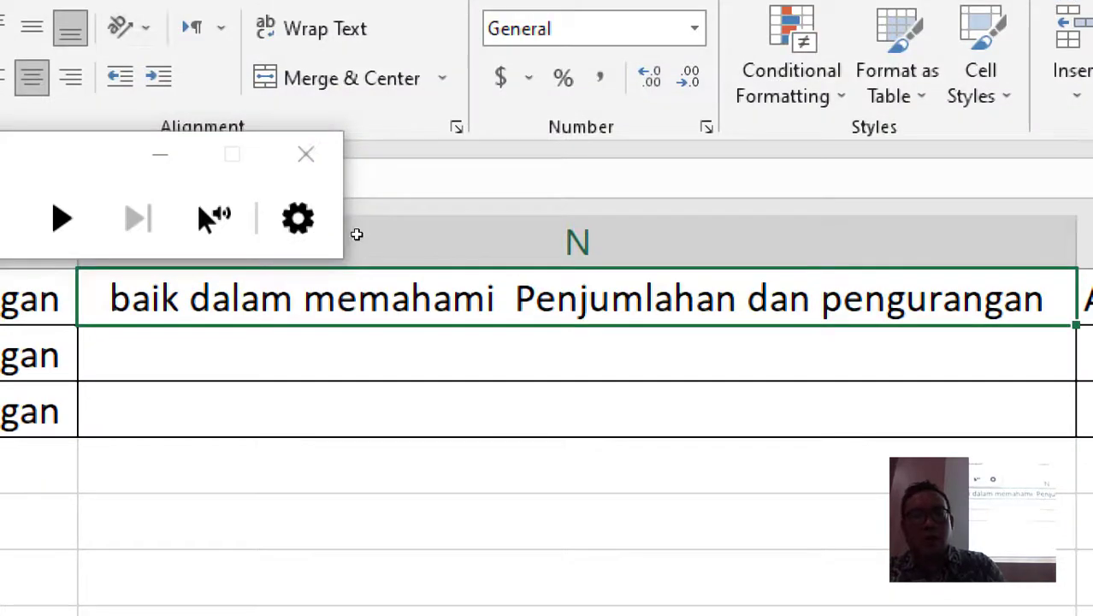
{"action": "left_click", "coordinate": [298, 219]}
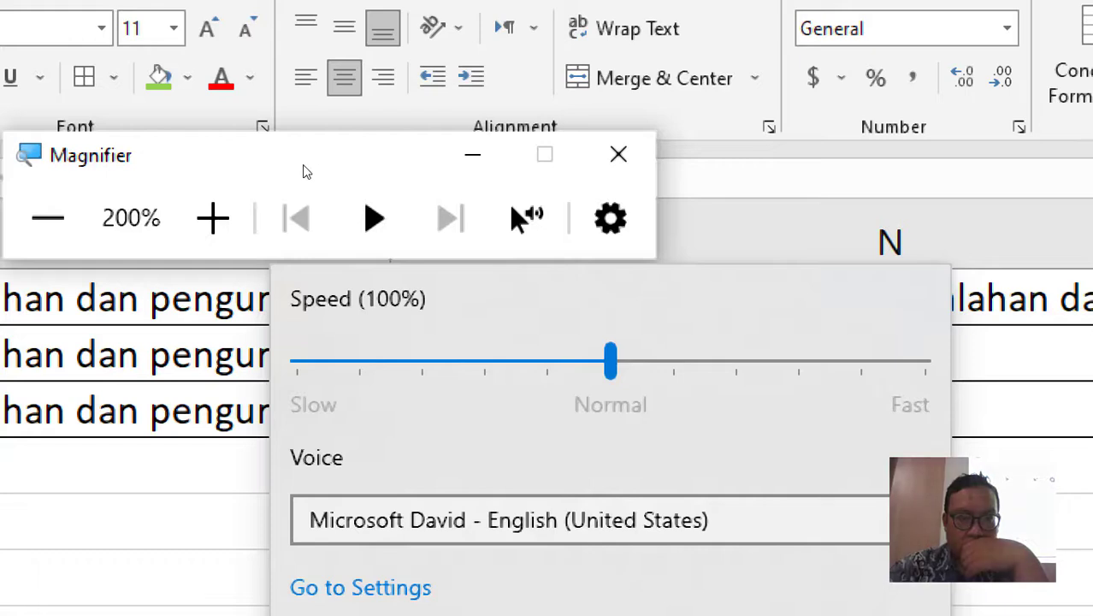
{"action": "left_click", "coordinate": [303, 166]}
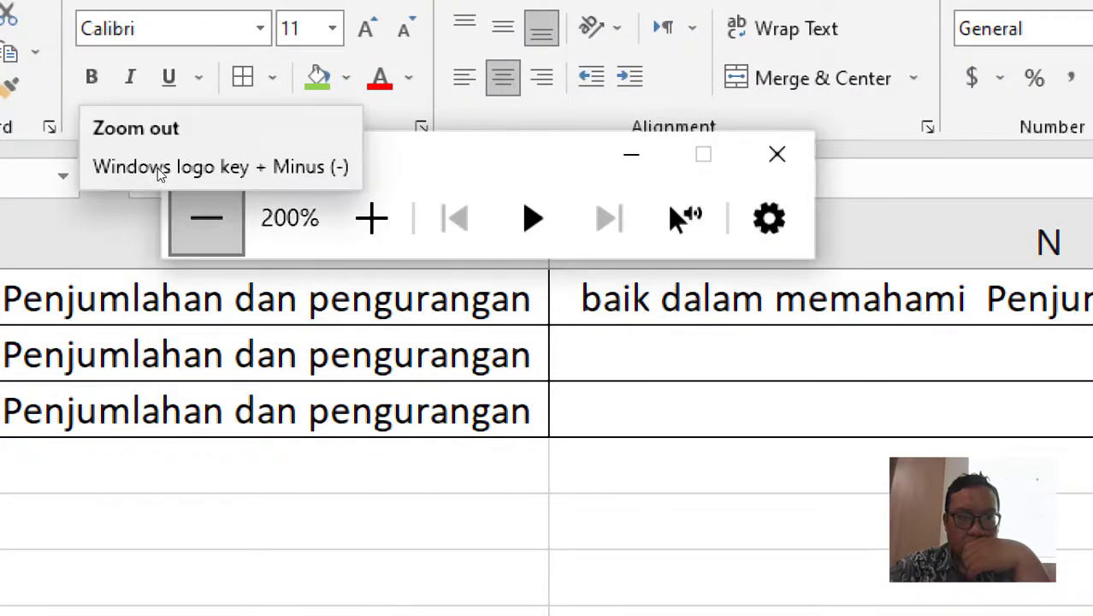
{"action": "left_click", "coordinate": [207, 216]}
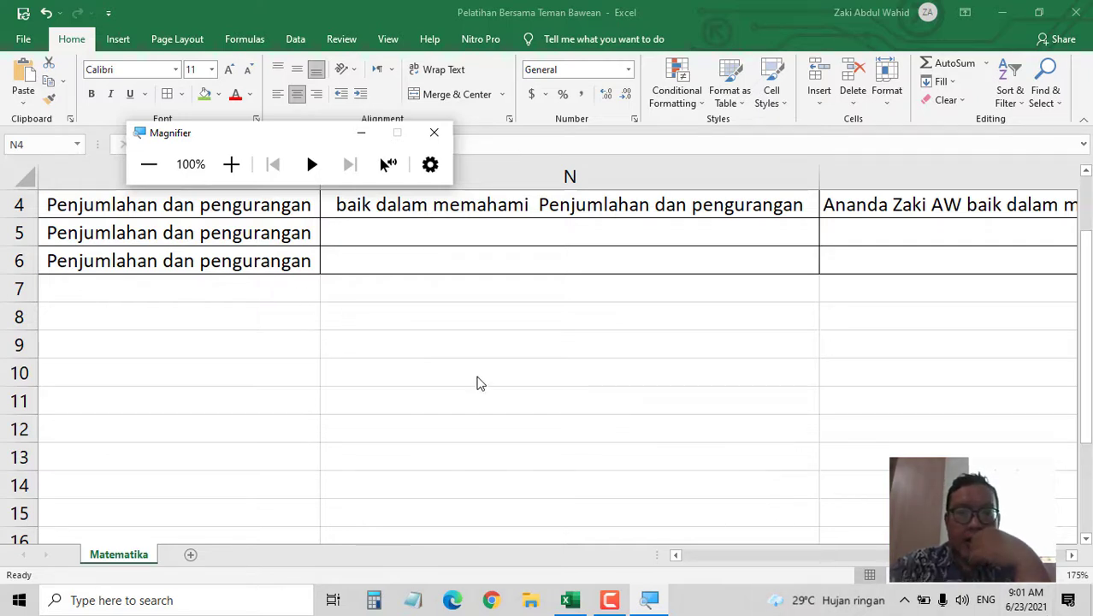
- Minimize Magnifier and compare O4's CONCATENATE formula with N4's
{"action": "left_click_drag", "start_coordinate": [288, 136], "coordinate": [386, 327]}
{"action": "left_click", "coordinate": [442, 325]}
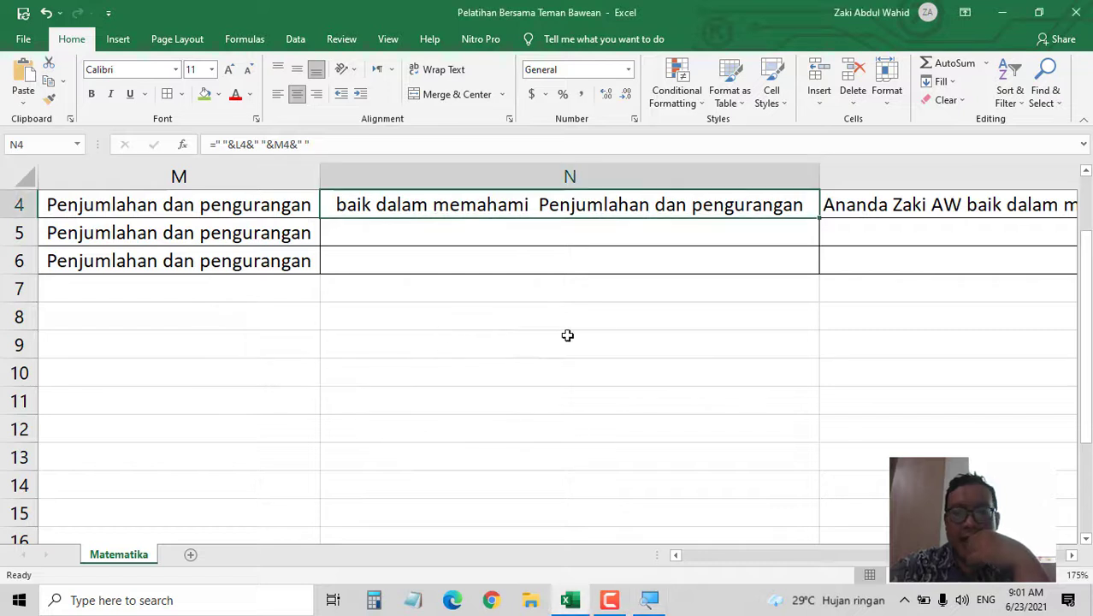
{"action": "left_click", "coordinate": [892, 210]}
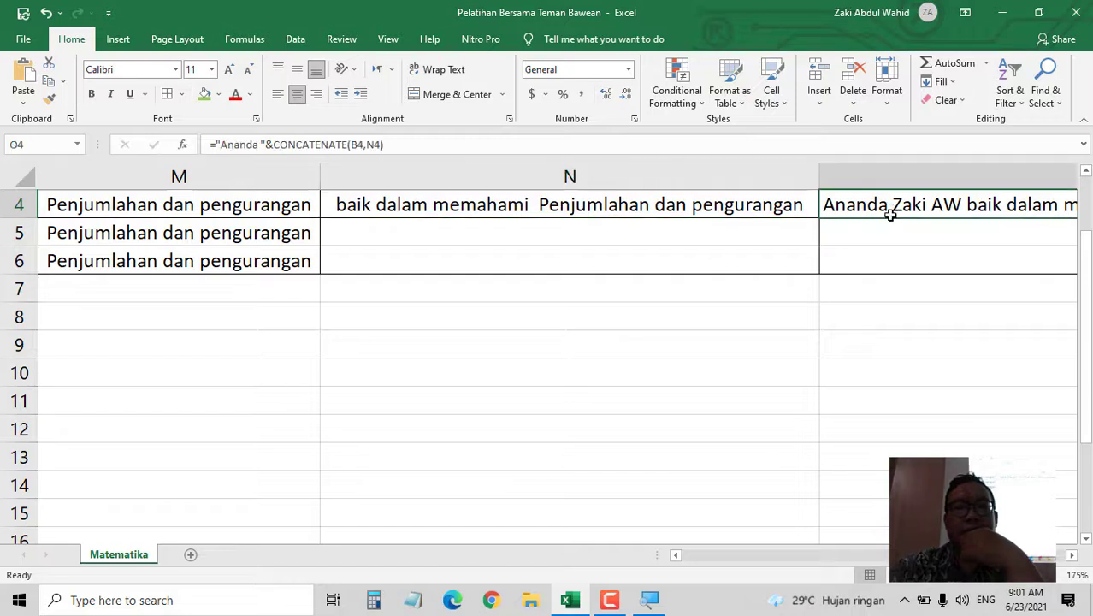
{"action": "left_click", "coordinate": [565, 203]}
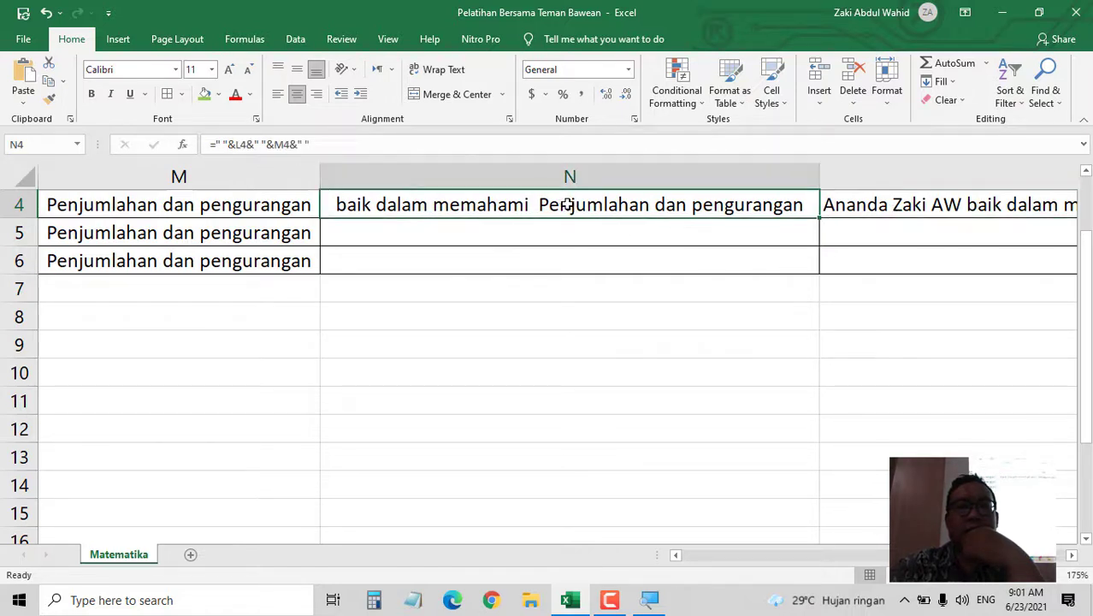
{"action": "left_click", "coordinate": [847, 204]}
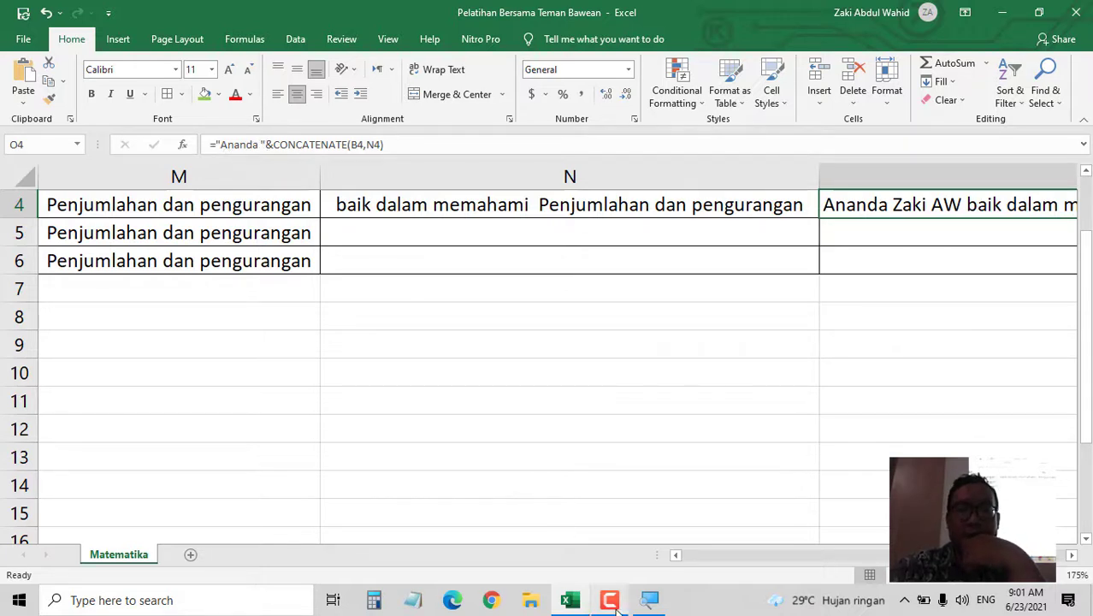
- Restore Magnifier at 200% and start editing O4's formula after "Ananda"
{"action": "left_click", "coordinate": [649, 600]}
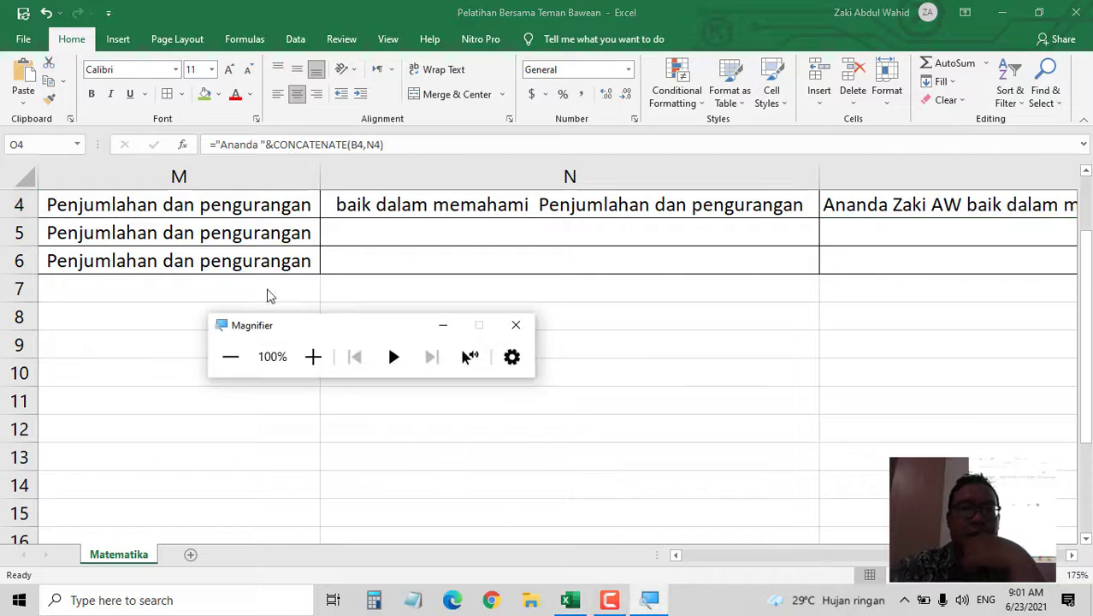
{"action": "left_click", "coordinate": [313, 356]}
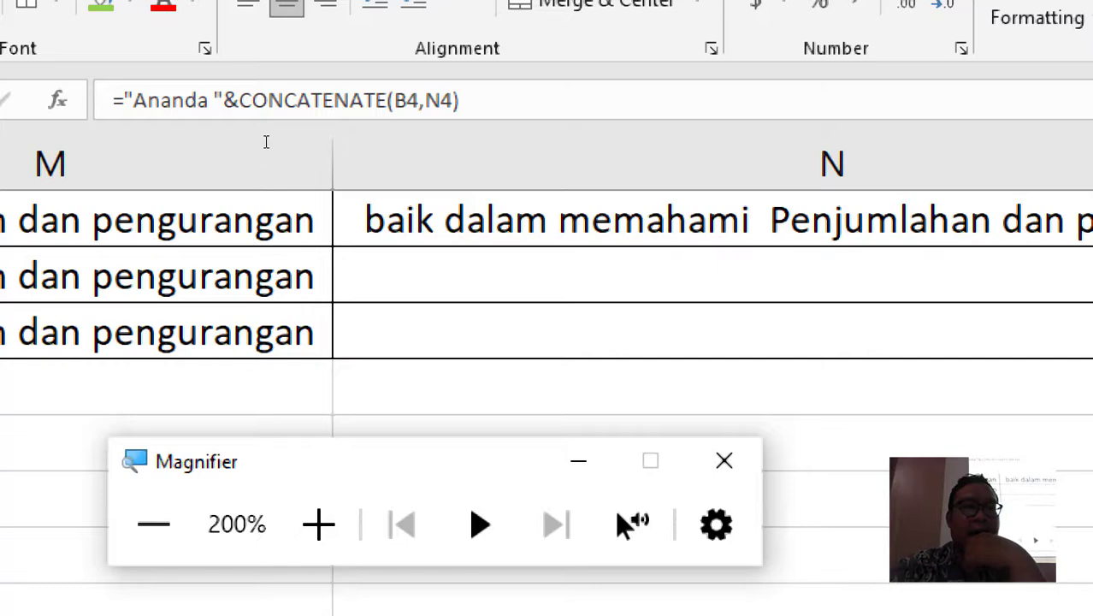
{"action": "left_click", "coordinate": [259, 147]}
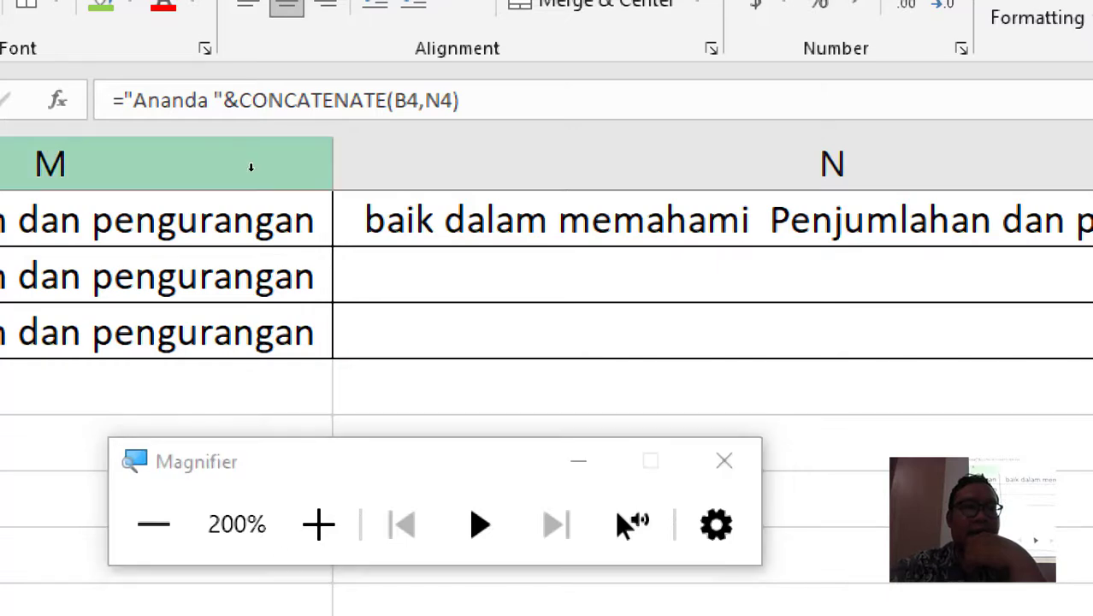
{"action": "left_click", "coordinate": [260, 152]}
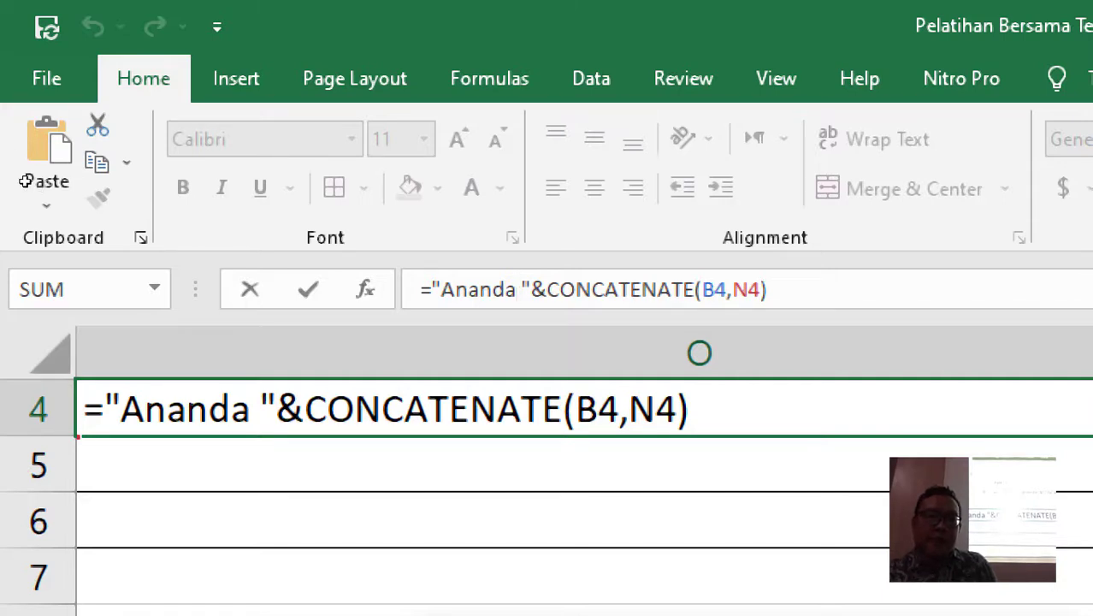
- Commit O4's formula with the space after "Ananda" and return Magnifier to 100%
{"action": "scroll", "coordinate": [173, 231], "scroll_direction": "down", "scroll_amount": 1}
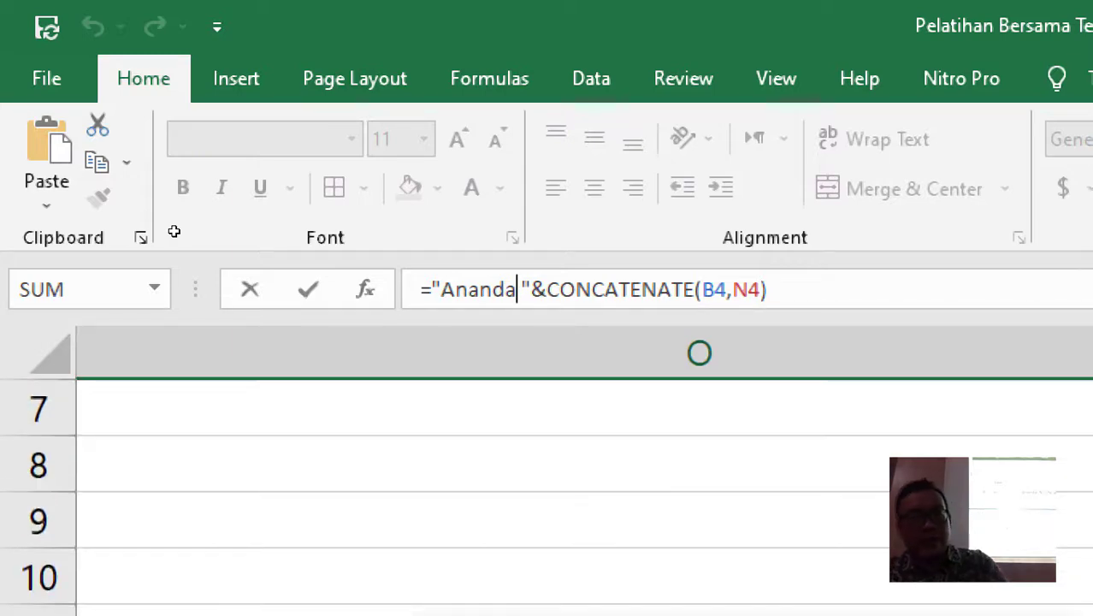
{"action": "key", "text": "ctrl+Return"}
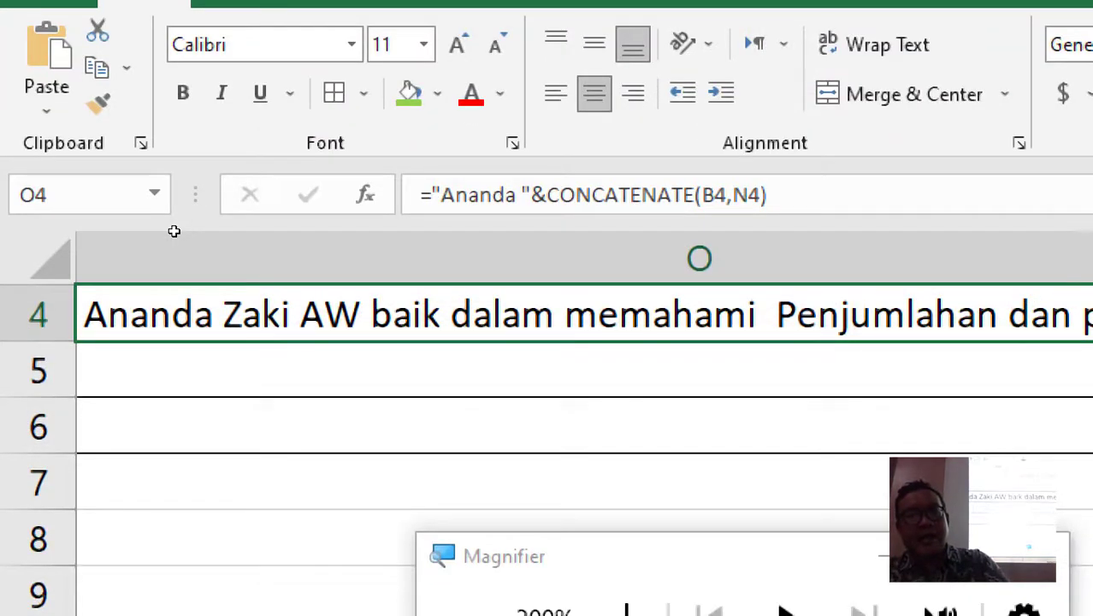
{"action": "scroll", "coordinate": [239, 247], "scroll_direction": "down", "scroll_amount": 1}
{"action": "scroll", "coordinate": [239, 247], "scroll_direction": "up", "scroll_amount": 2}
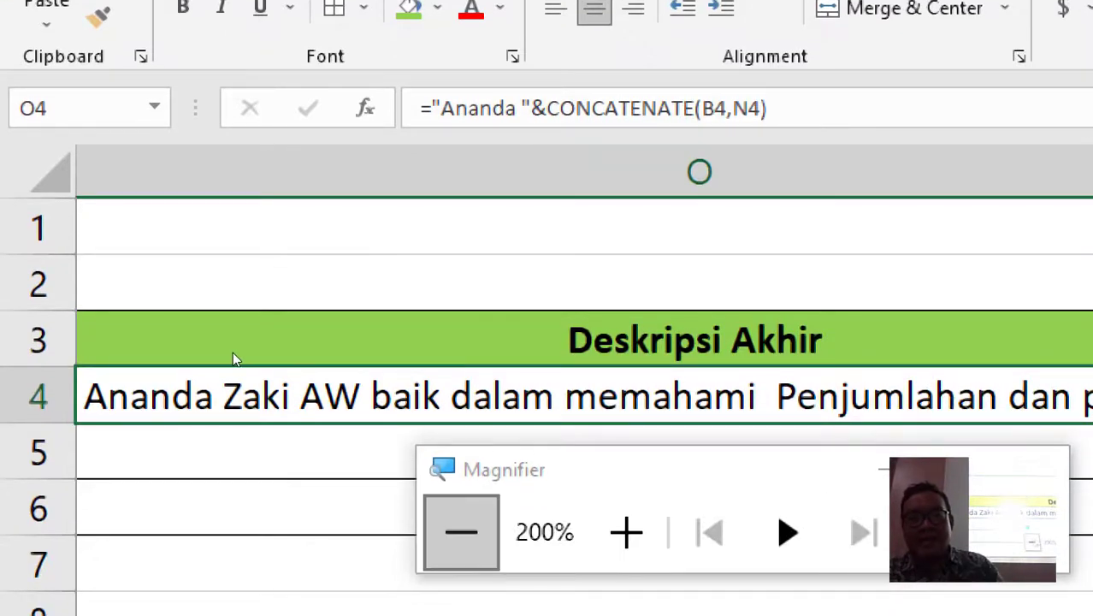
{"action": "left_click", "coordinate": [461, 532]}
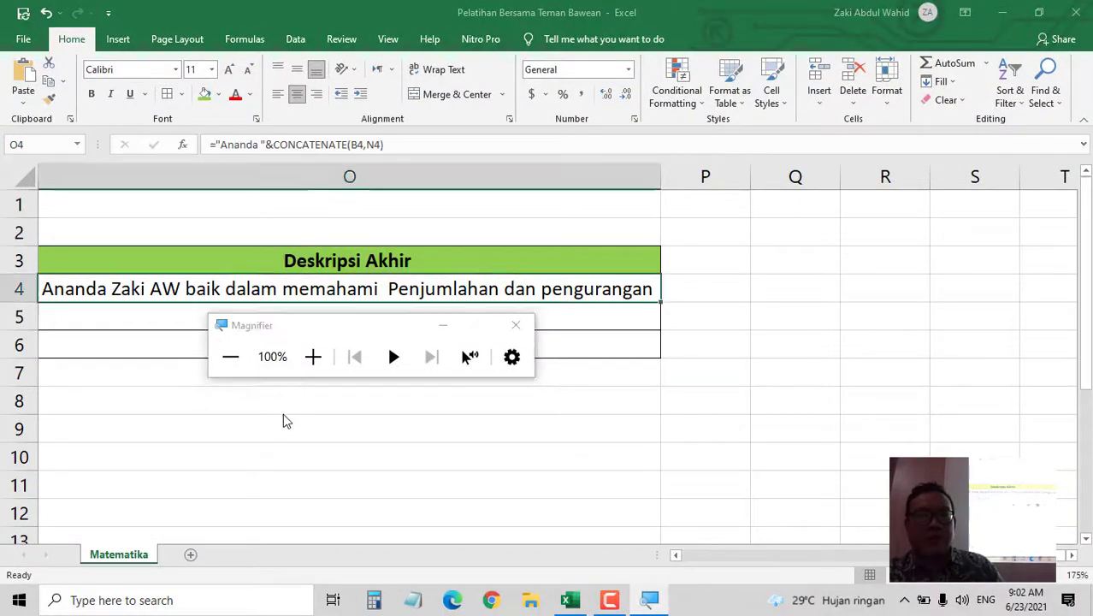
- Fill the Deskripsi Akhir formula from O4 down to O6 and close Magnifier
{"action": "left_click", "coordinate": [414, 459]}
{"action": "left_click", "coordinate": [595, 412]}
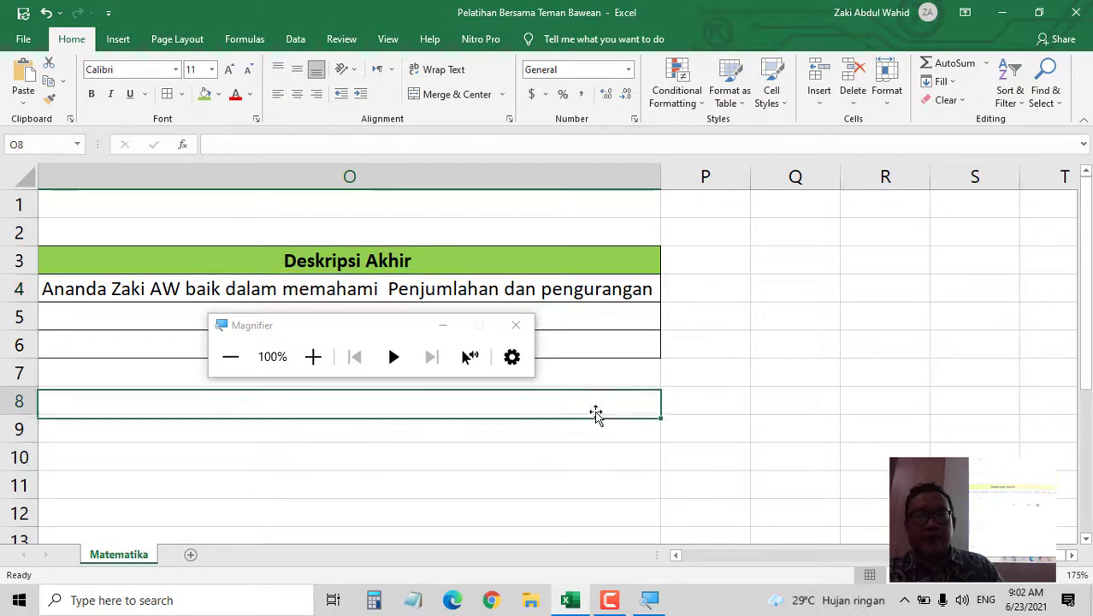
{"action": "left_click", "coordinate": [580, 313]}
{"action": "left_click", "coordinate": [629, 287]}
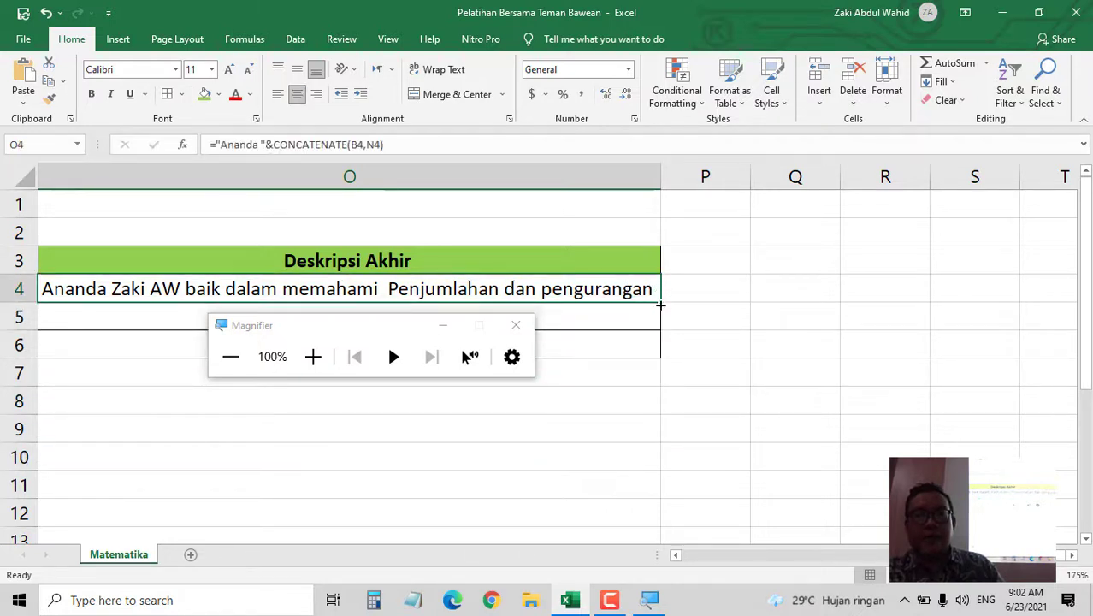
{"action": "left_click_drag", "start_coordinate": [660, 302], "coordinate": [669, 362]}
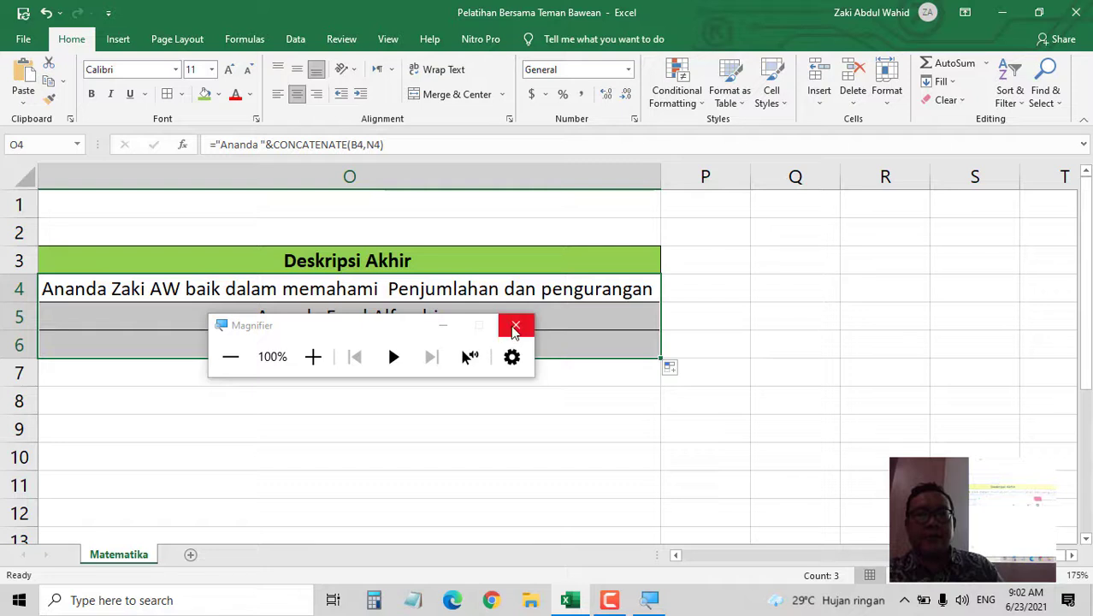
{"action": "left_click", "coordinate": [516, 325]}
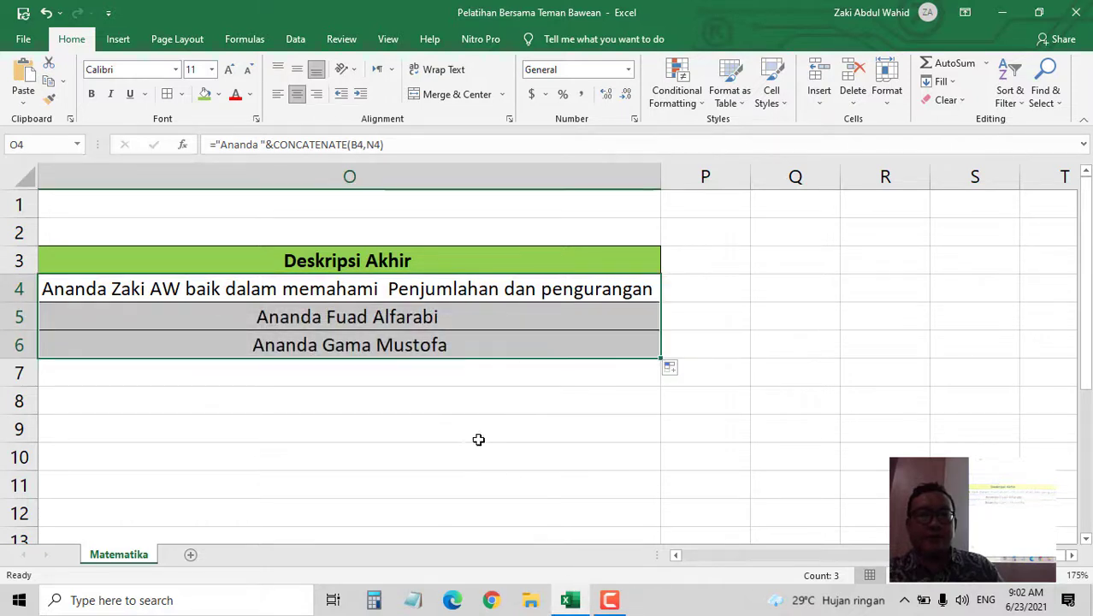
- Scroll left past Edit Desktripsi, Materi and Deskripsi Predikat to the Predikat column
{"action": "left_click", "coordinate": [677, 555]}
{"action": "left_click", "coordinate": [676, 554]}
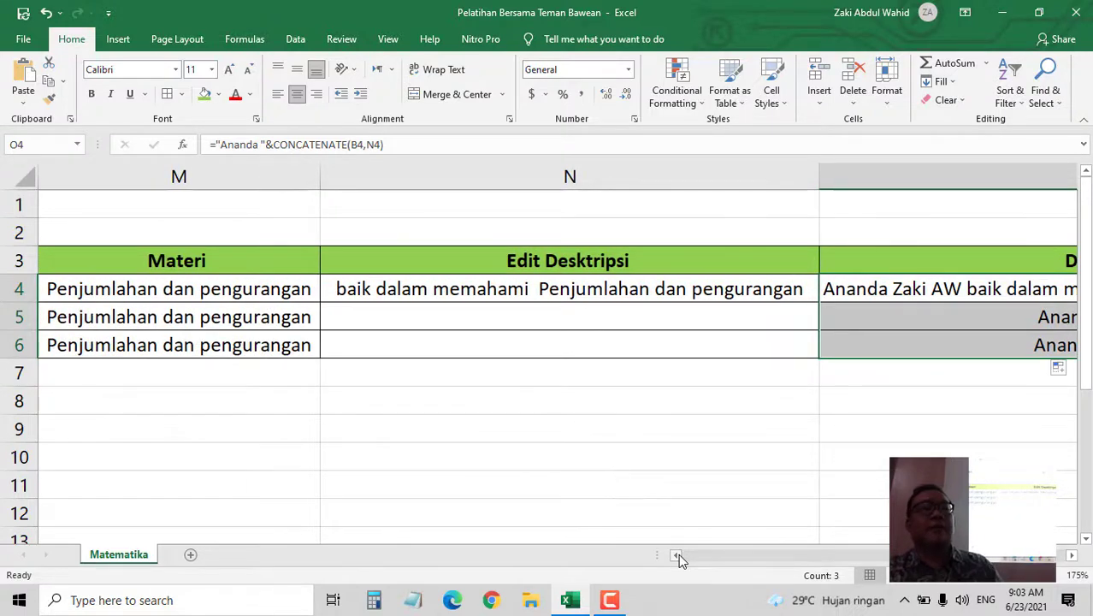
{"action": "left_click", "coordinate": [677, 555]}
{"action": "left_click", "coordinate": [677, 554]}
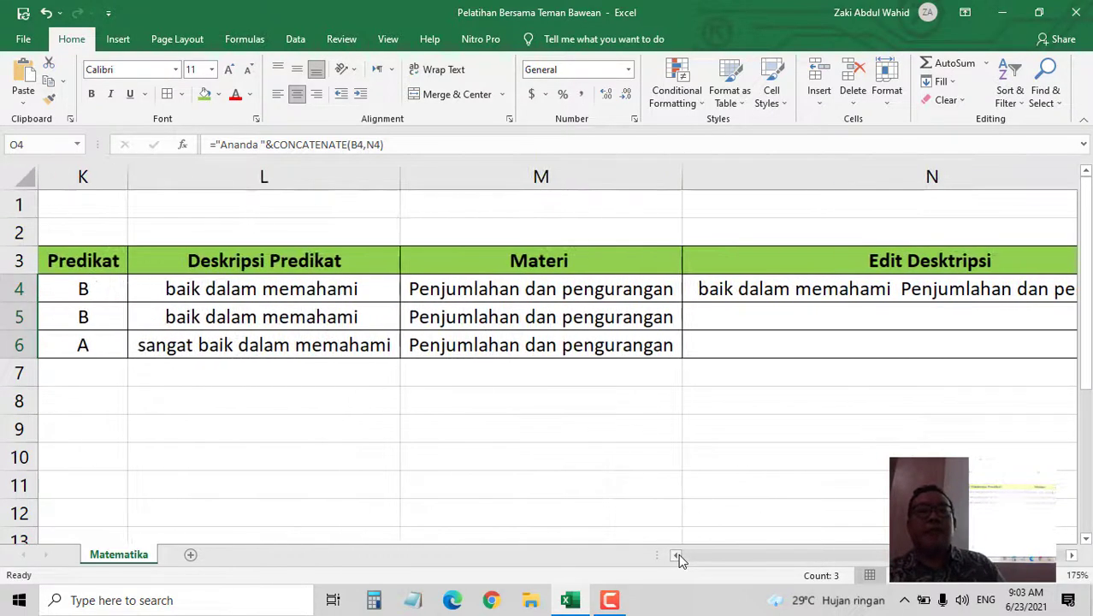
- Select O4 and place the cursor at the N4 argument of its CONCATENATE formula
{"action": "left_click", "coordinate": [532, 289]}
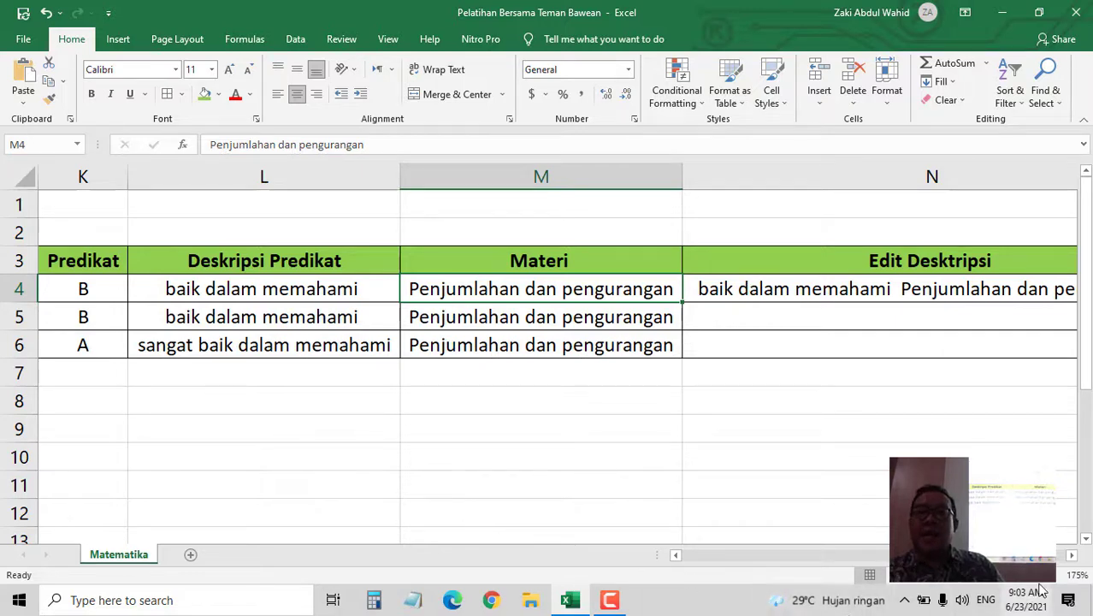
{"action": "left_click", "coordinate": [1072, 556]}
{"action": "left_click", "coordinate": [1071, 555]}
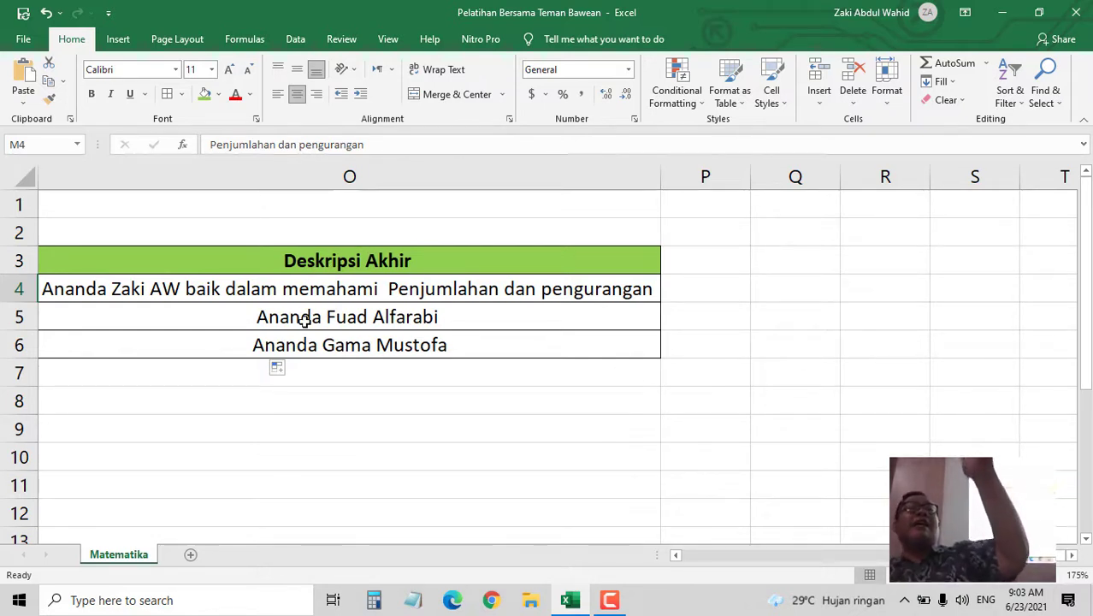
{"action": "left_click", "coordinate": [254, 295]}
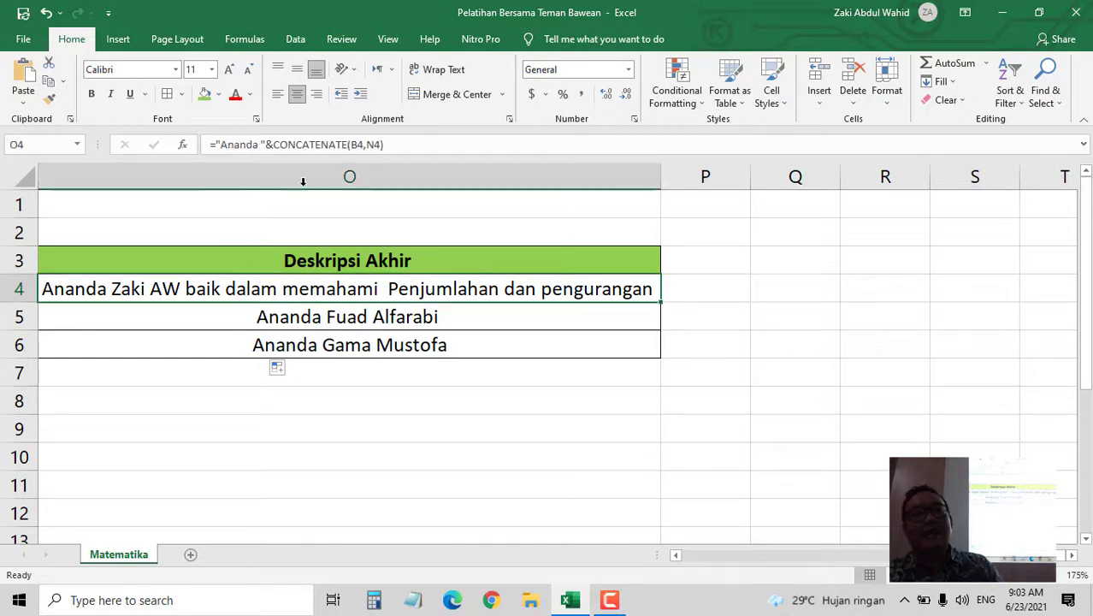
{"action": "left_click", "coordinate": [358, 146]}
{"action": "left_click", "coordinate": [376, 145]}
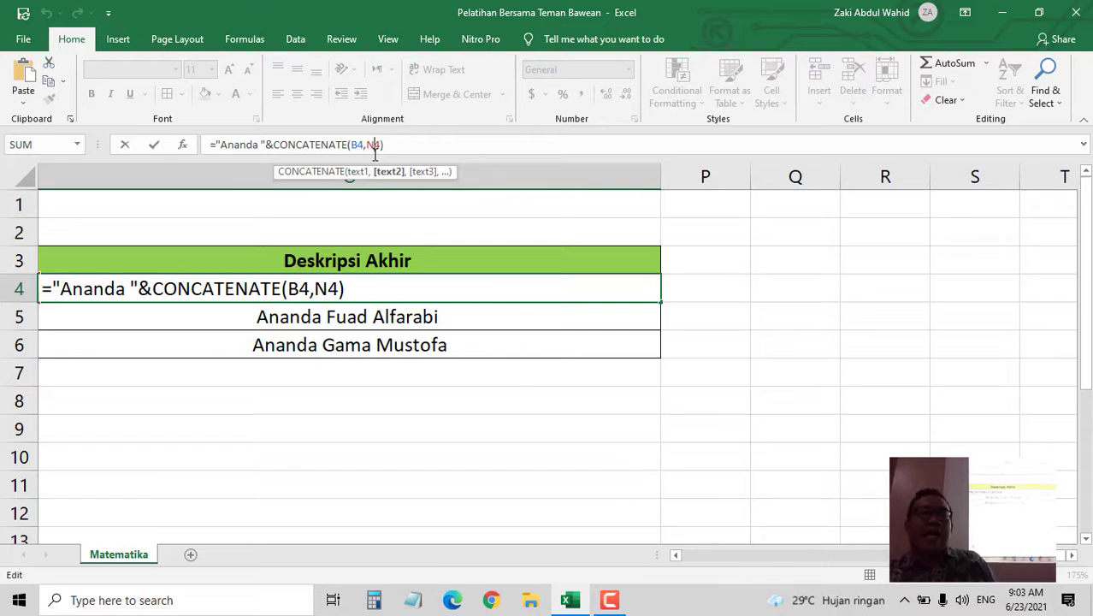
- Try a "Matematika" argument in O4's CONCATENATE, remove it, and commit the formula
{"action": "left_click", "coordinate": [353, 146]}
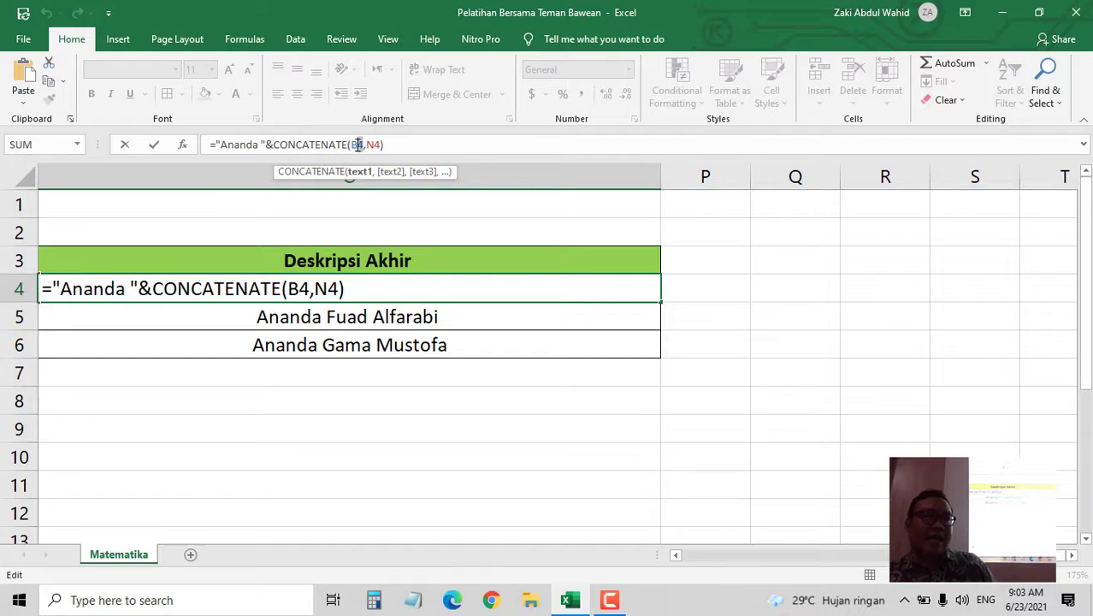
{"action": "left_click", "coordinate": [376, 145]}
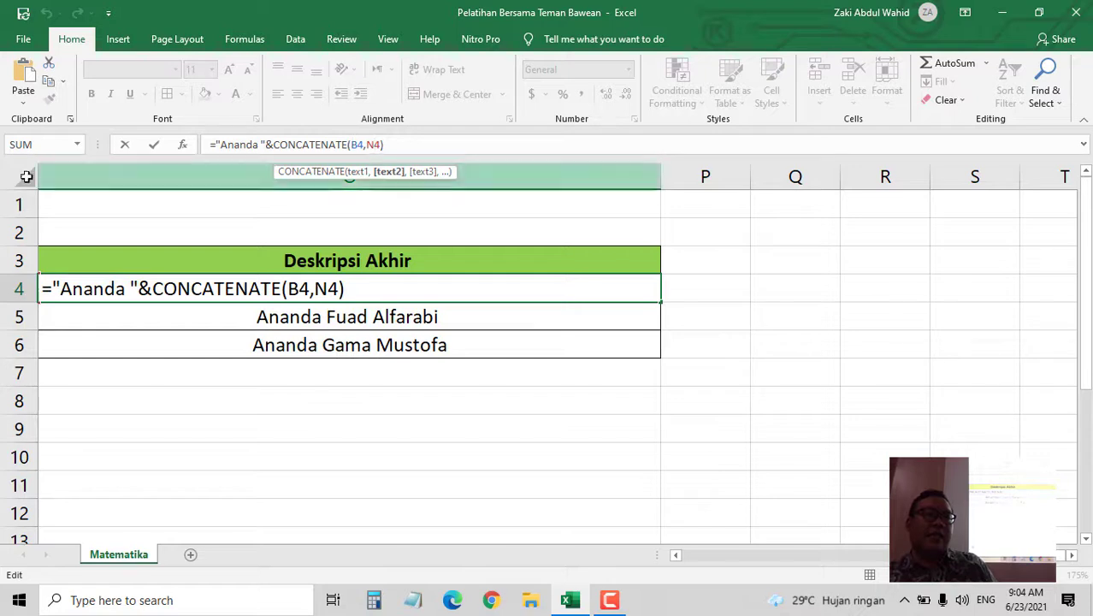
{"action": "scroll", "coordinate": [556, 353], "scroll_direction": "left", "scroll_amount": 3}
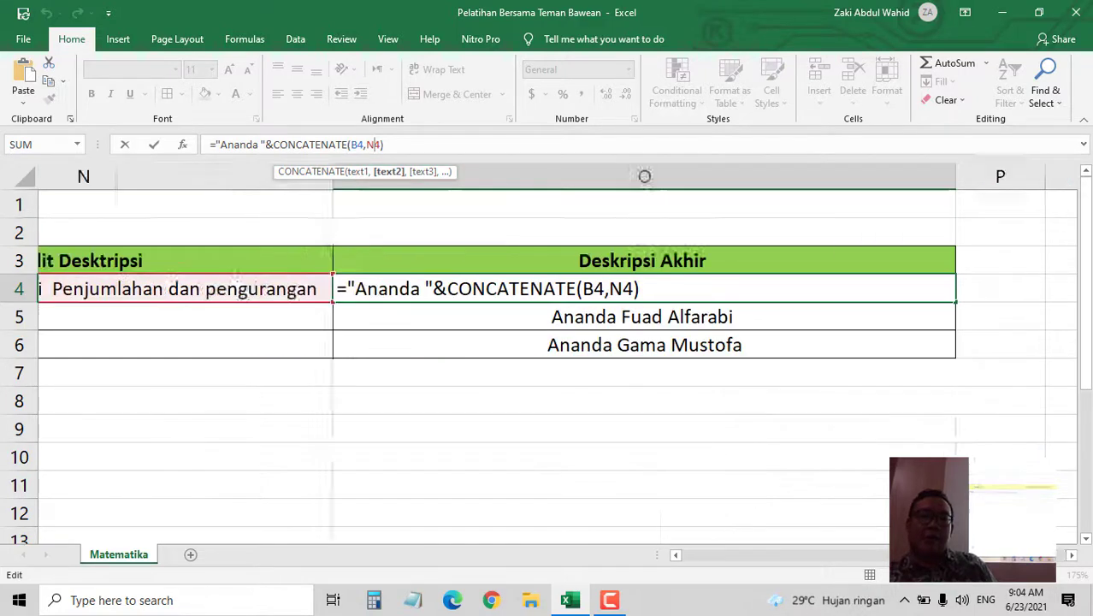
{"action": "scroll", "coordinate": [556, 352], "scroll_direction": "right", "scroll_amount": 3}
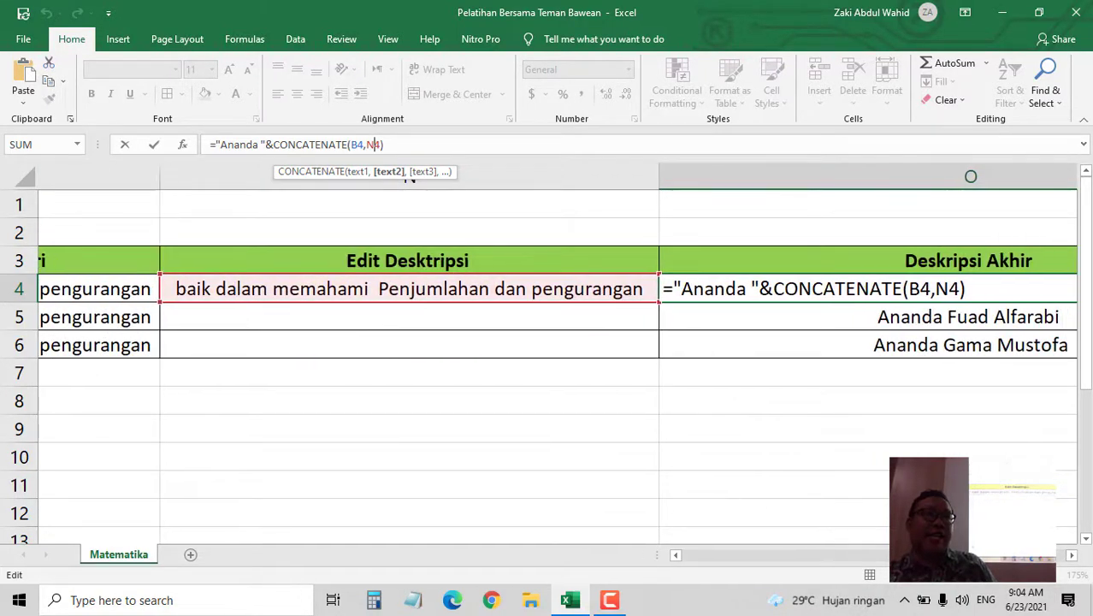
{"action": "scroll", "coordinate": [647, 399], "scroll_direction": "right", "scroll_amount": 3}
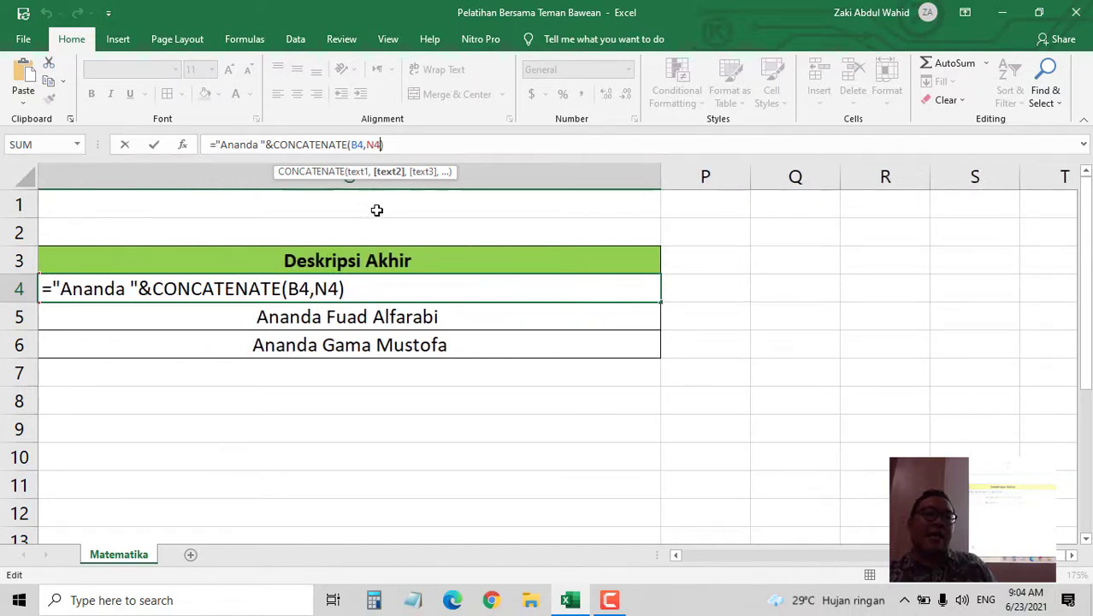
{"action": "type", "text": ","}
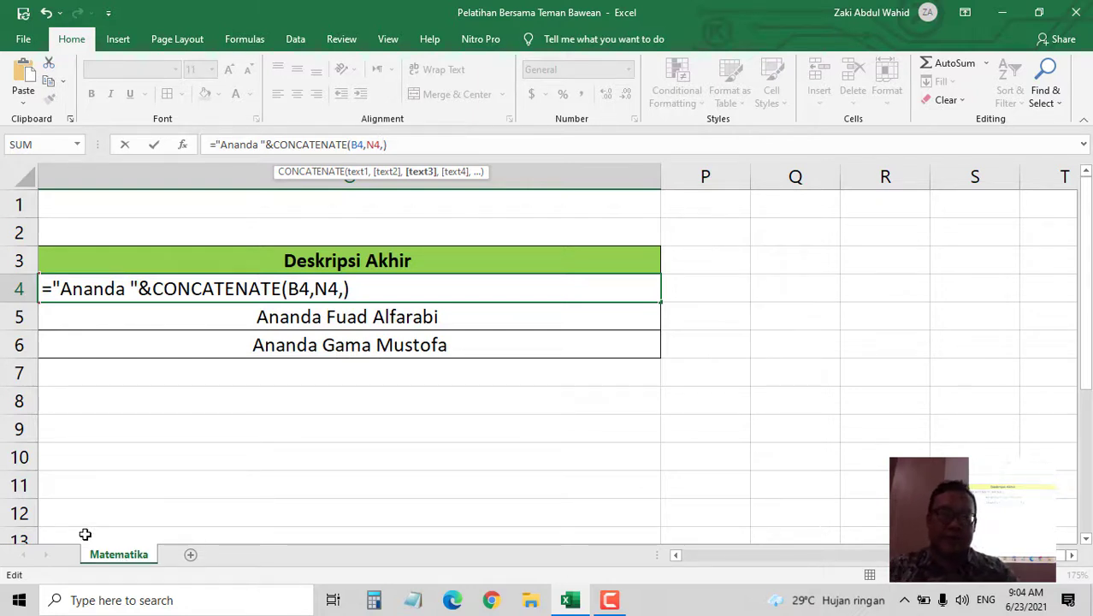
{"action": "type", "text": "\"Matematika"}
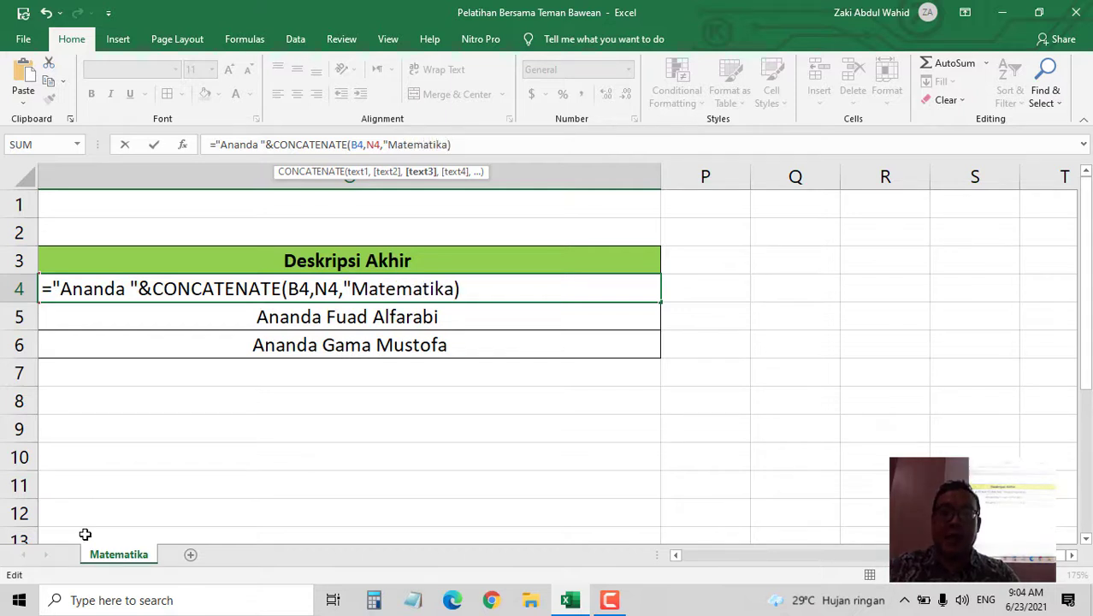
{"action": "type", "text": "\""}
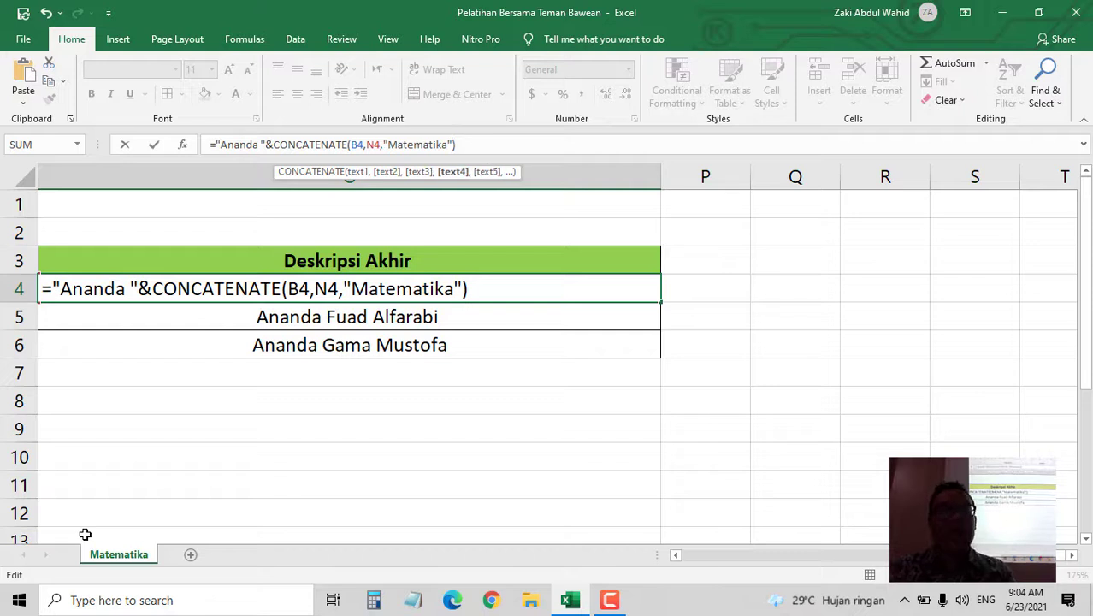
{"action": "type", "text": ","}
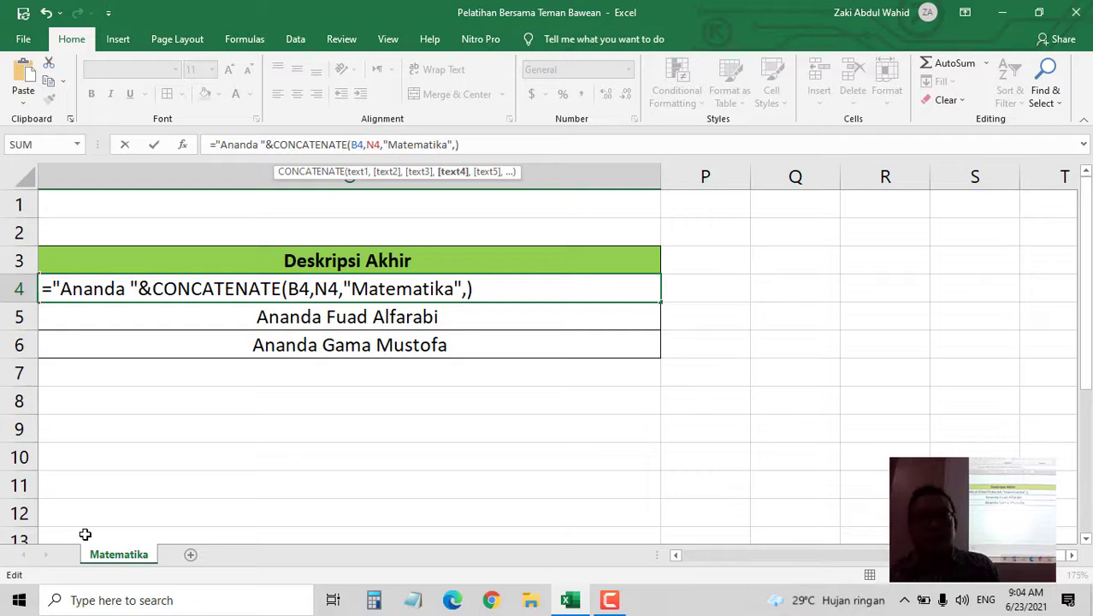
{"action": "key", "text": "BackSpace"}
{"action": "key", "text": "BackSpace"}
{"action": "key", "text": "BackSpace"}
{"action": "key", "text": "BackSpace"}
{"action": "key", "text": "BackSpace"}
{"action": "key", "text": "BackSpace"}
{"action": "key", "text": "BackSpace"}
{"action": "key", "text": "BackSpace"}
{"action": "key", "text": "BackSpace"}
{"action": "key", "text": "BackSpace"}
{"action": "key", "text": "BackSpace"}
{"action": "key", "text": "BackSpace"}
{"action": "key", "text": "BackSpace"}
{"action": "key", "text": "BackSpace"}
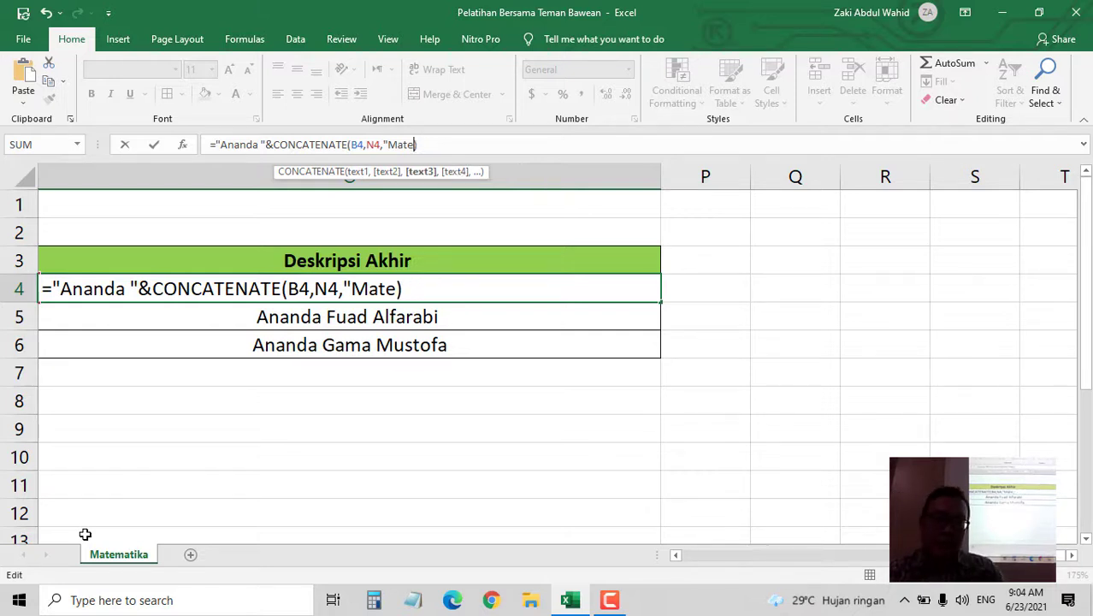
{"action": "key", "text": "Return"}
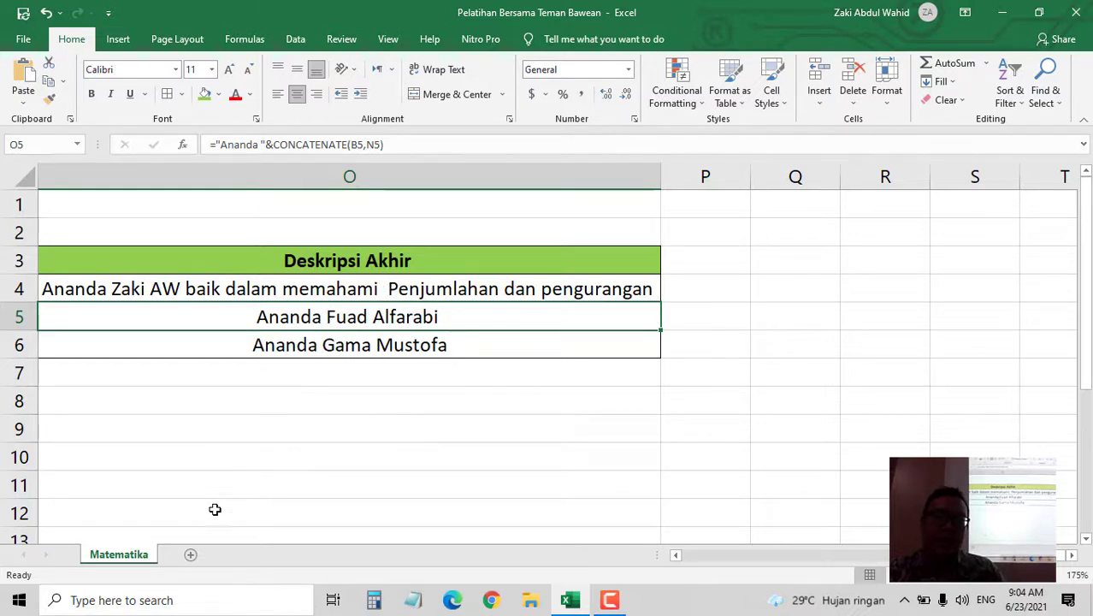
- Copy the Edit Desktripsi formula from N4 down to N6
{"action": "left_click", "coordinate": [677, 554]}
{"action": "left_click", "coordinate": [677, 554]}
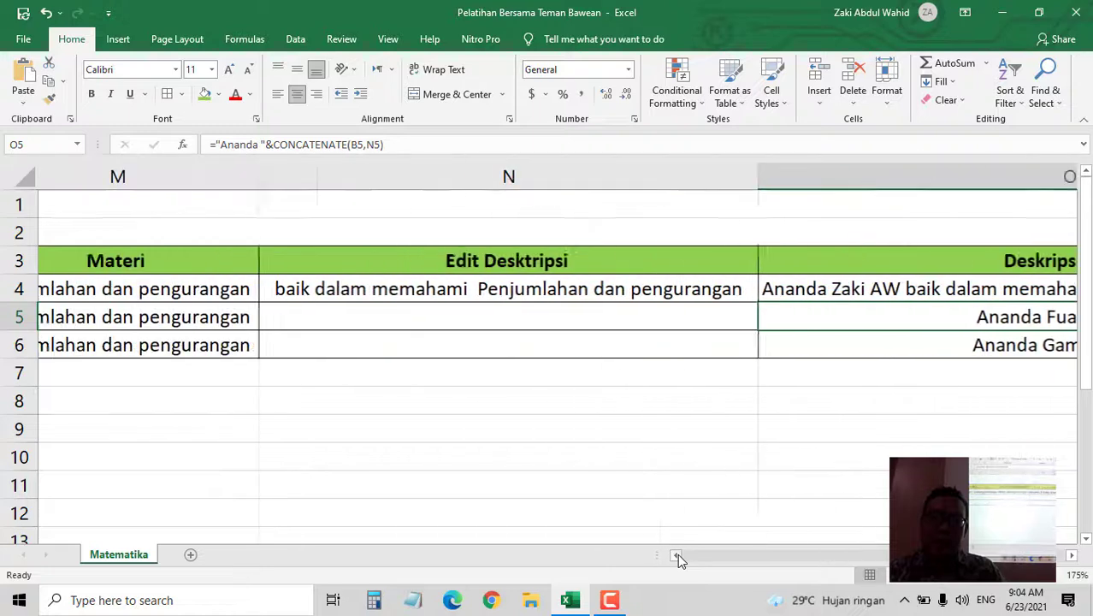
{"action": "left_click", "coordinate": [715, 290]}
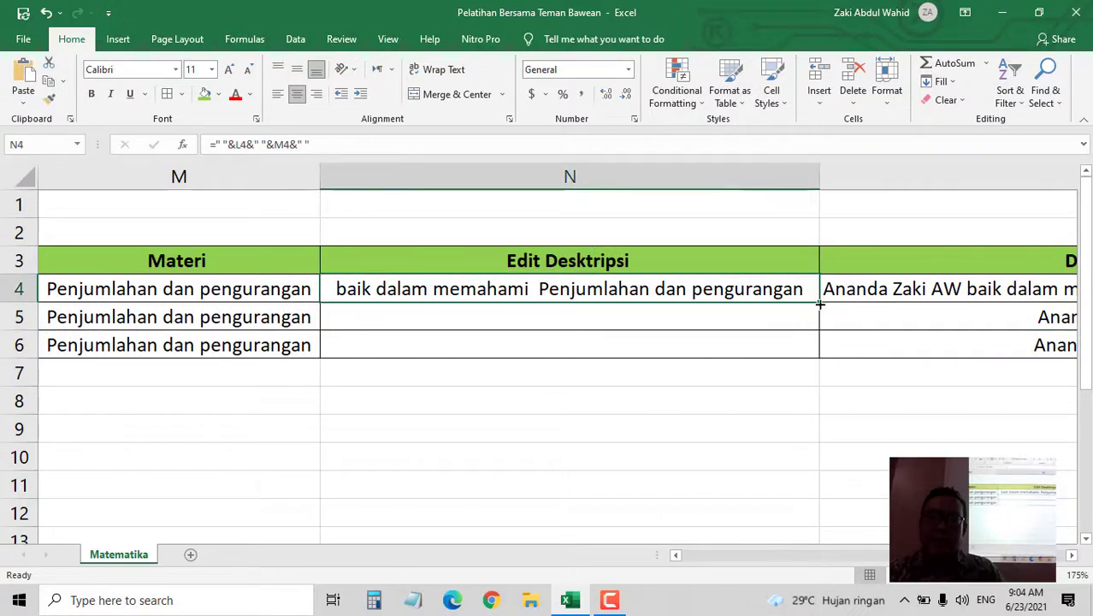
{"action": "left_click_drag", "start_coordinate": [819, 302], "coordinate": [817, 351]}
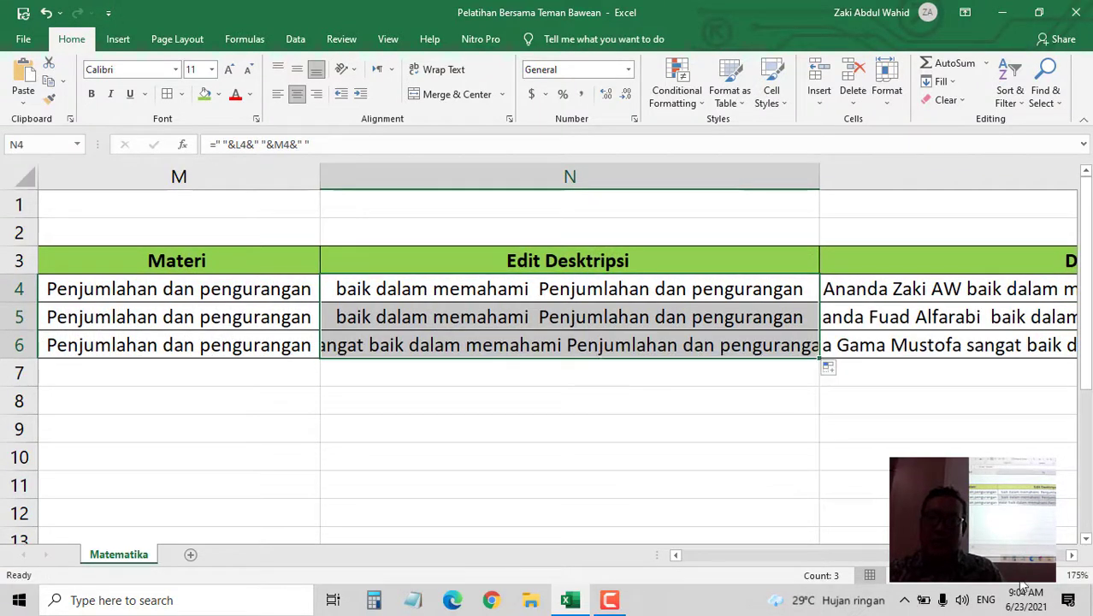
- Autofit column O so the full Deskripsi Akhir sentences show
{"action": "left_click", "coordinate": [1071, 556]}
{"action": "left_click", "coordinate": [1071, 556]}
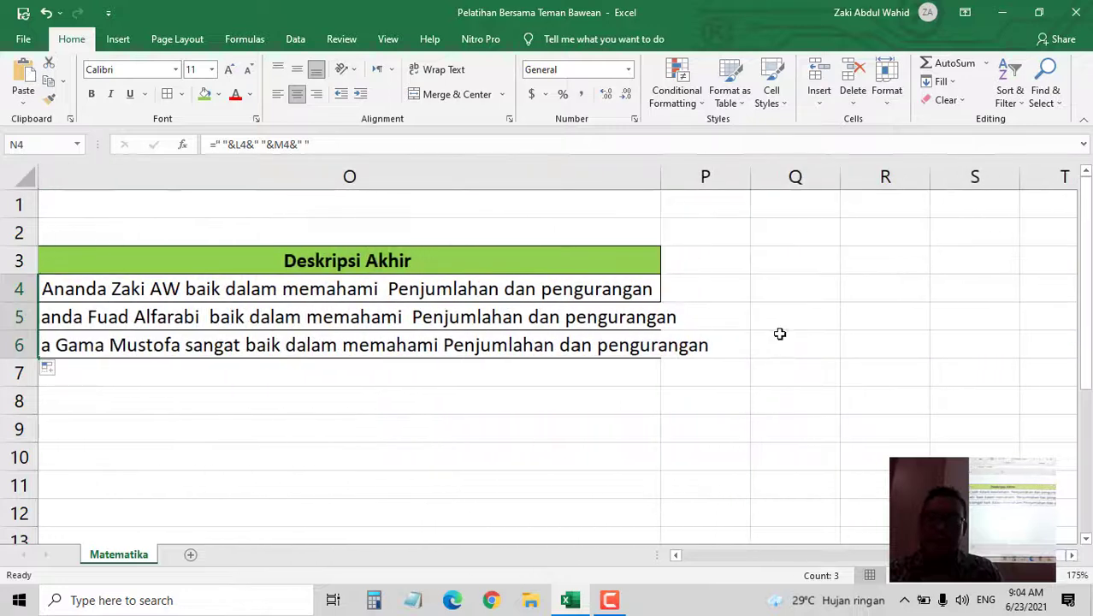
{"action": "double_click", "coordinate": [662, 180]}
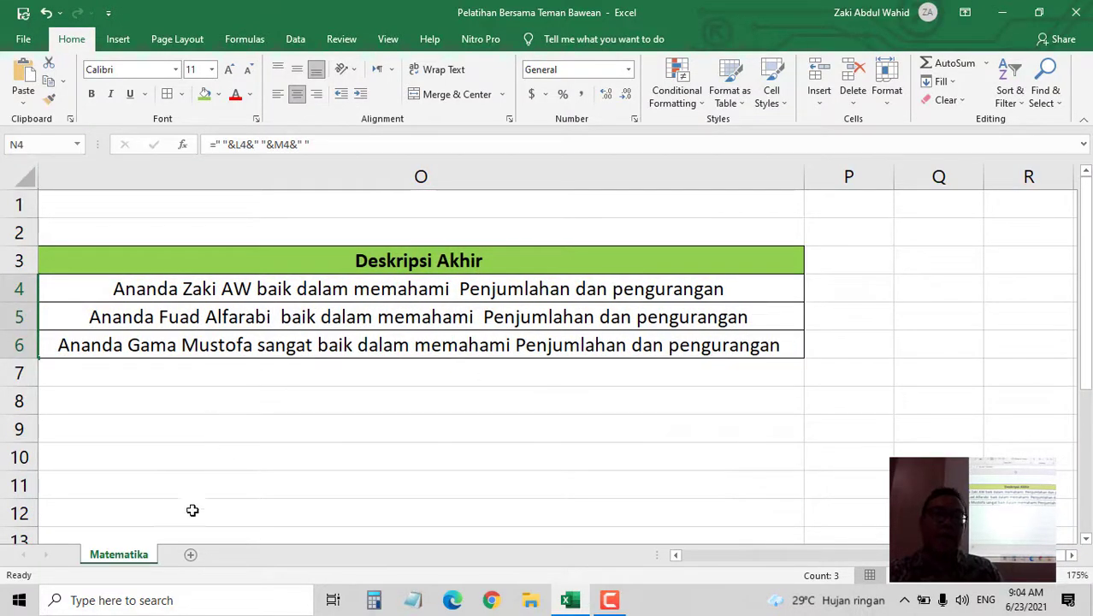
{"action": "right_click", "coordinate": [136, 558]}
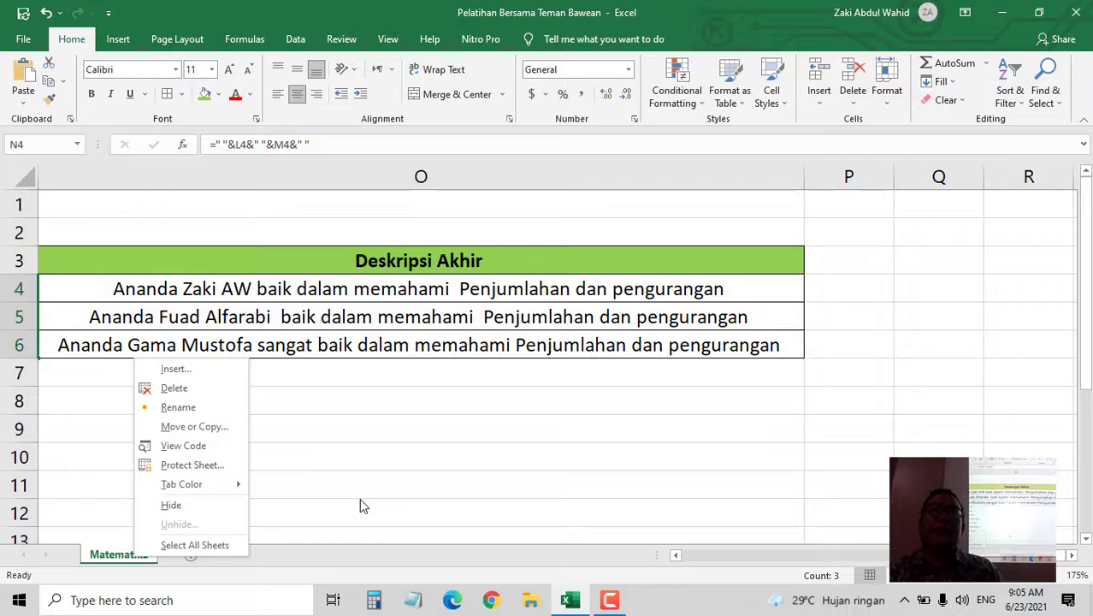
- Rename the Matematika tab to 'Matematika 3', then extend it to 'Matematika 3.1'
{"action": "key", "text": "Escape"}
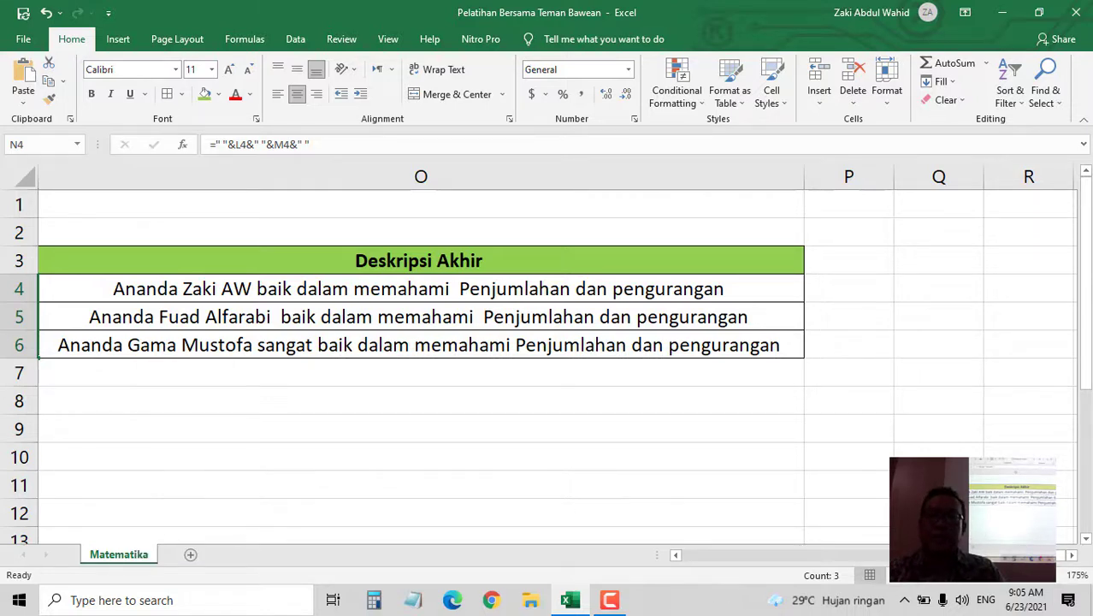
{"action": "left_click_drag", "start_coordinate": [898, 556], "coordinate": [538, 548]}
{"action": "double_click", "coordinate": [140, 555]}
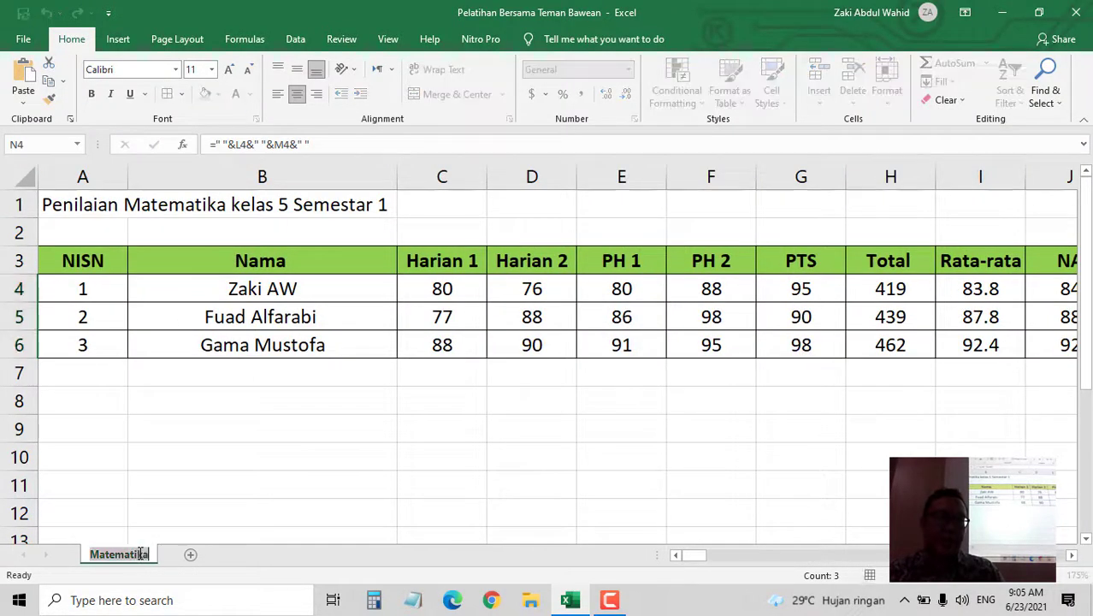
{"action": "left_click", "coordinate": [151, 557]}
{"action": "double_click", "coordinate": [144, 556]}
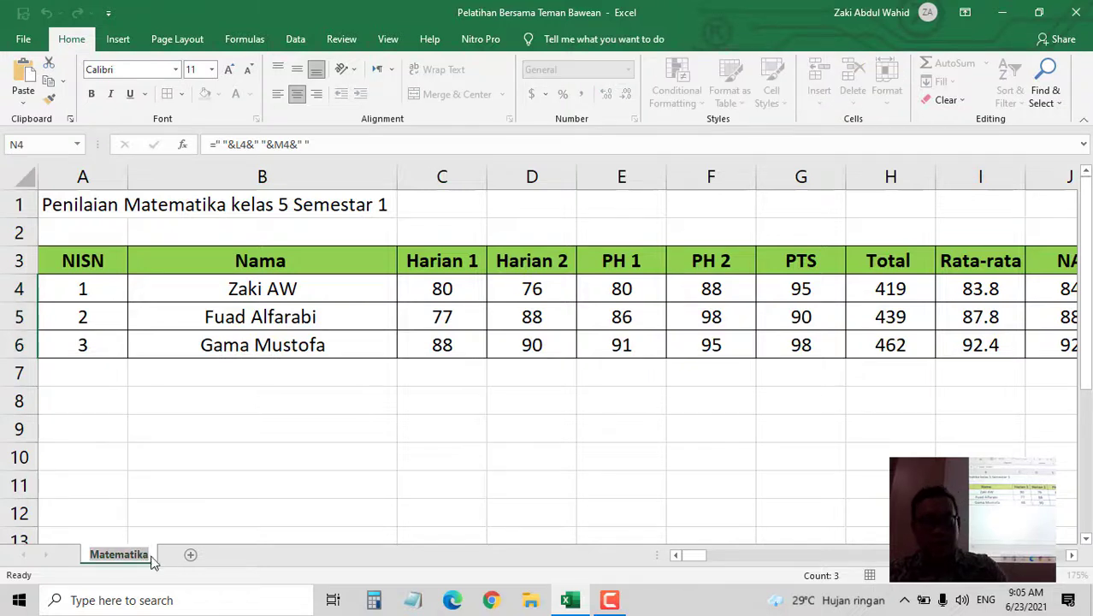
{"action": "left_click", "coordinate": [153, 557]}
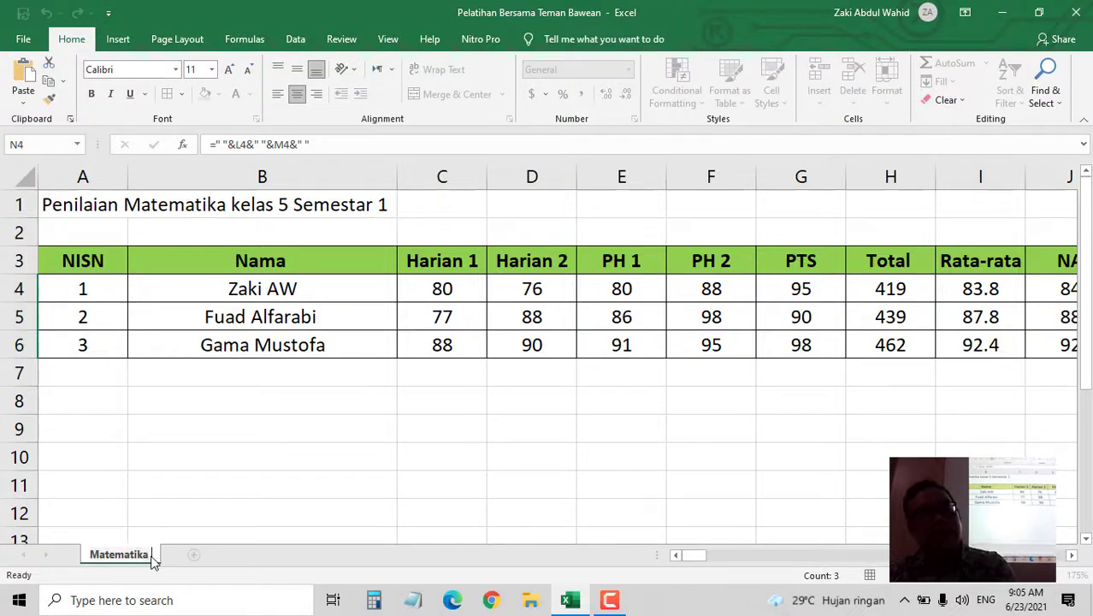
{"action": "type", "text": "3"}
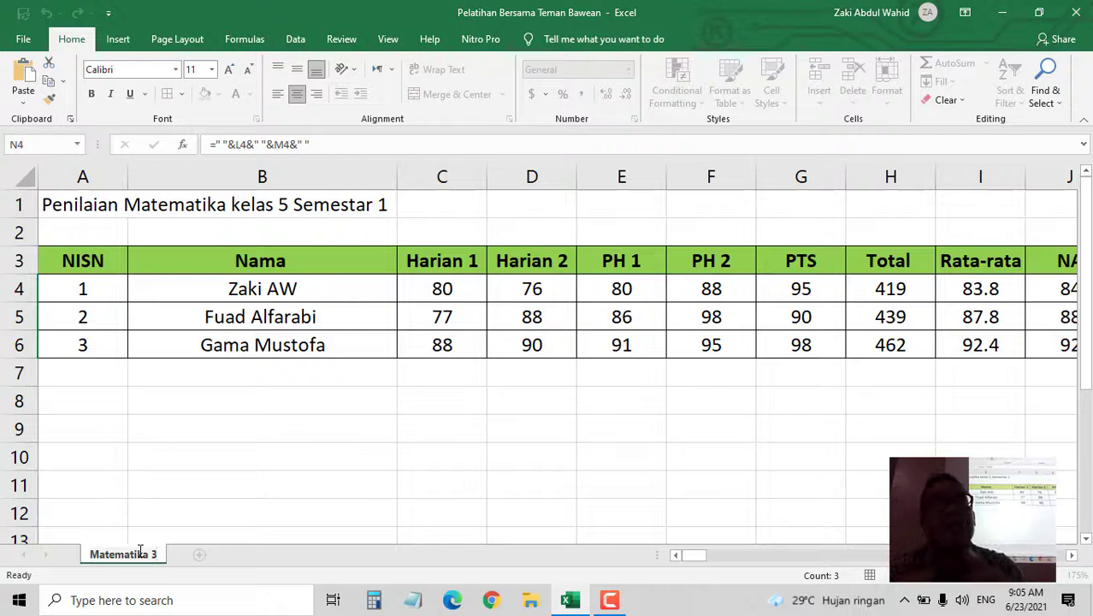
{"action": "key", "text": "Return"}
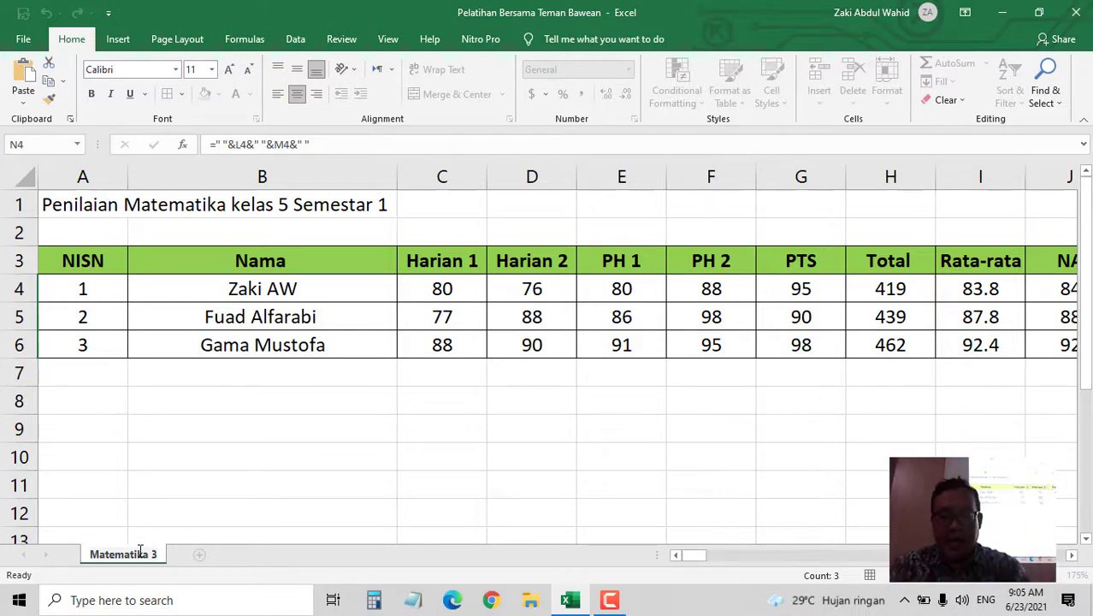
{"action": "type", "text": ".1"}
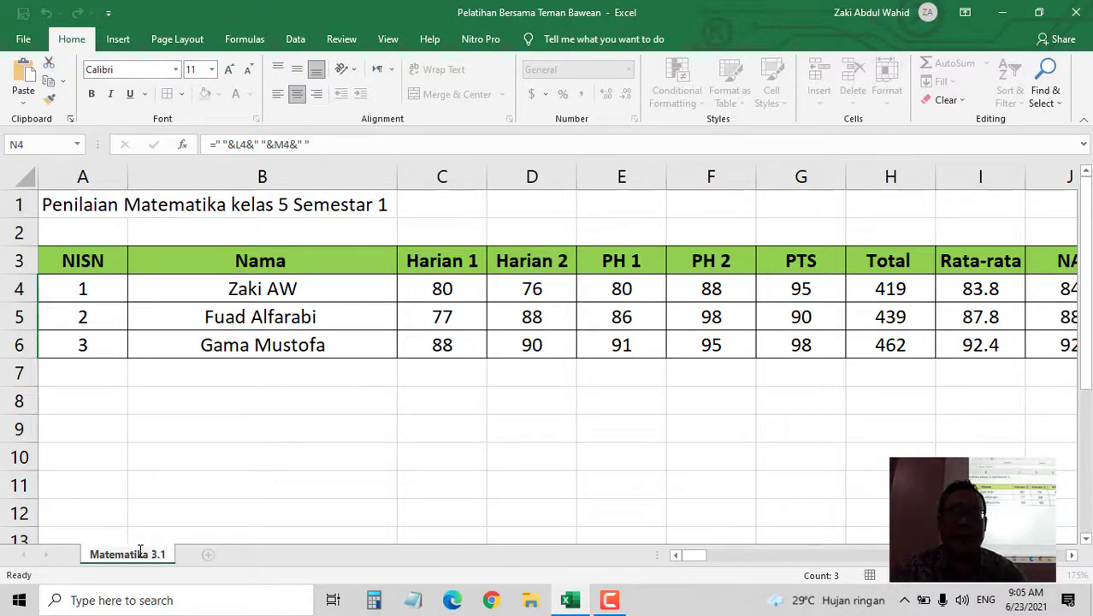
{"action": "key", "text": "Return"}
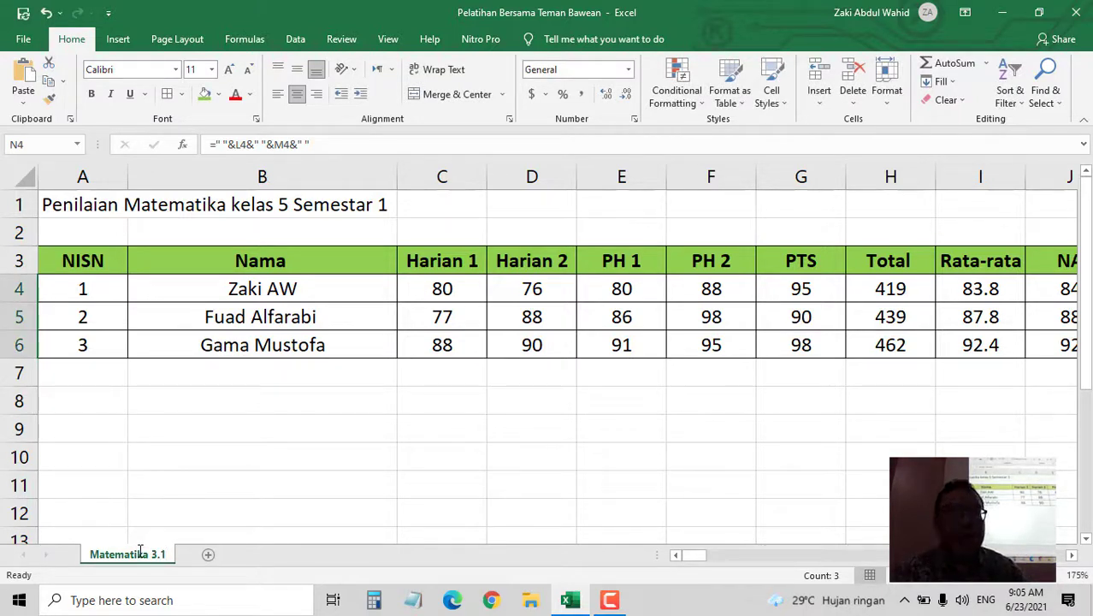
- Duplicate Matematika 3.1 to the end of the workbook using Move or Copy with Create a copy
{"action": "right_click", "coordinate": [140, 553]}
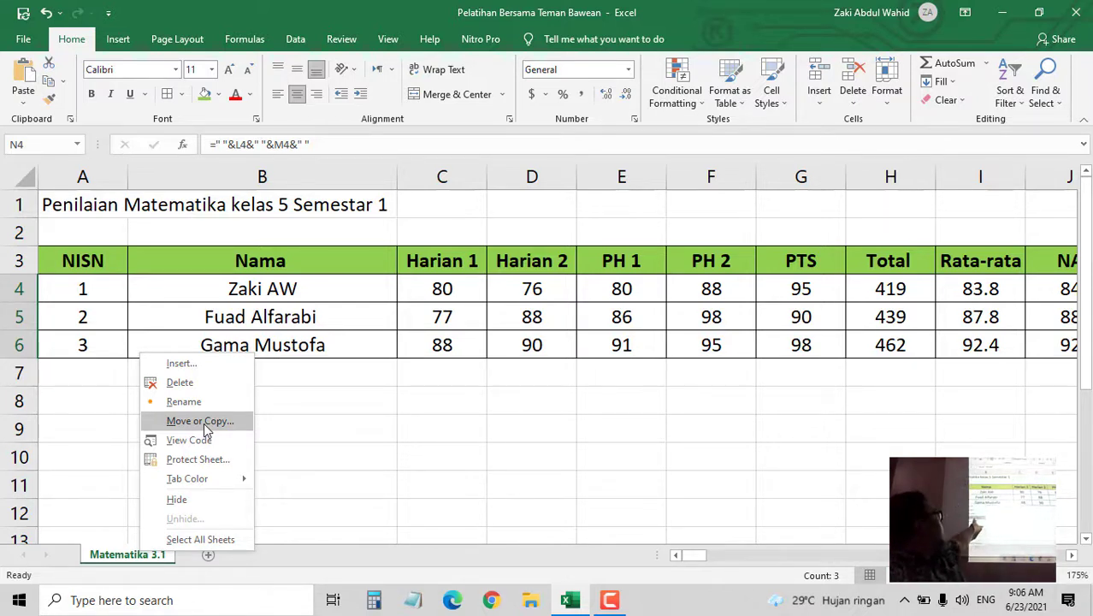
{"action": "right_click", "coordinate": [125, 556]}
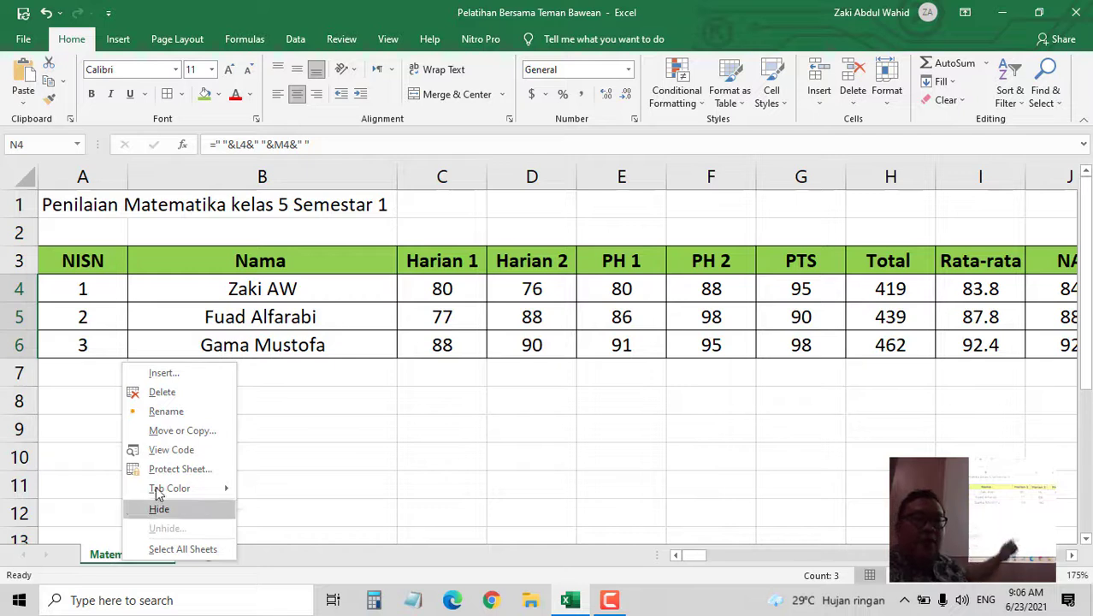
{"action": "left_click", "coordinate": [183, 431]}
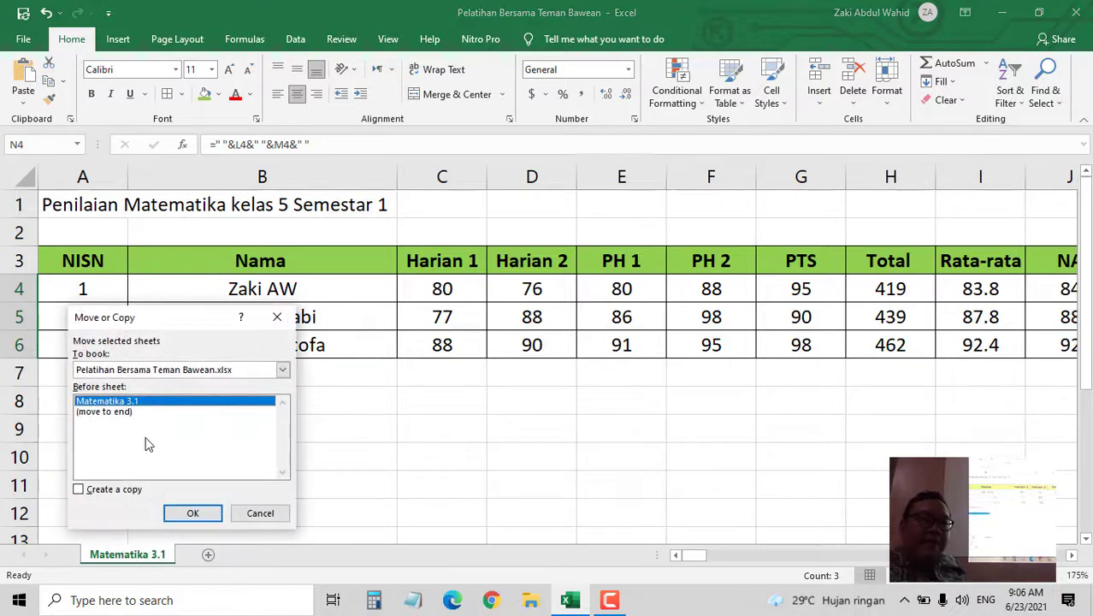
{"action": "left_click", "coordinate": [122, 413]}
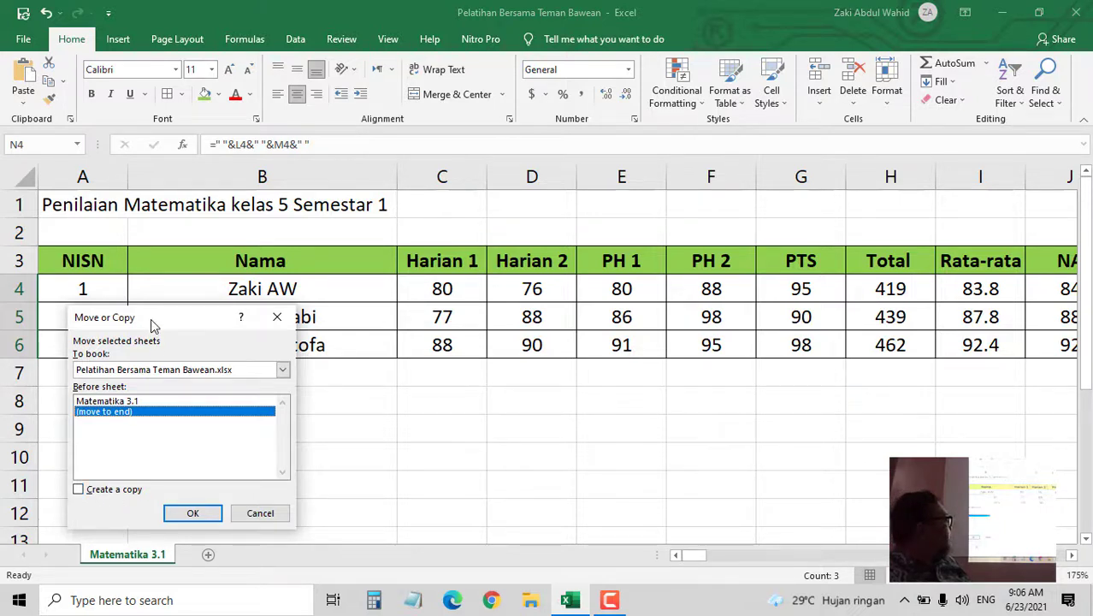
{"action": "left_click", "coordinate": [260, 515]}
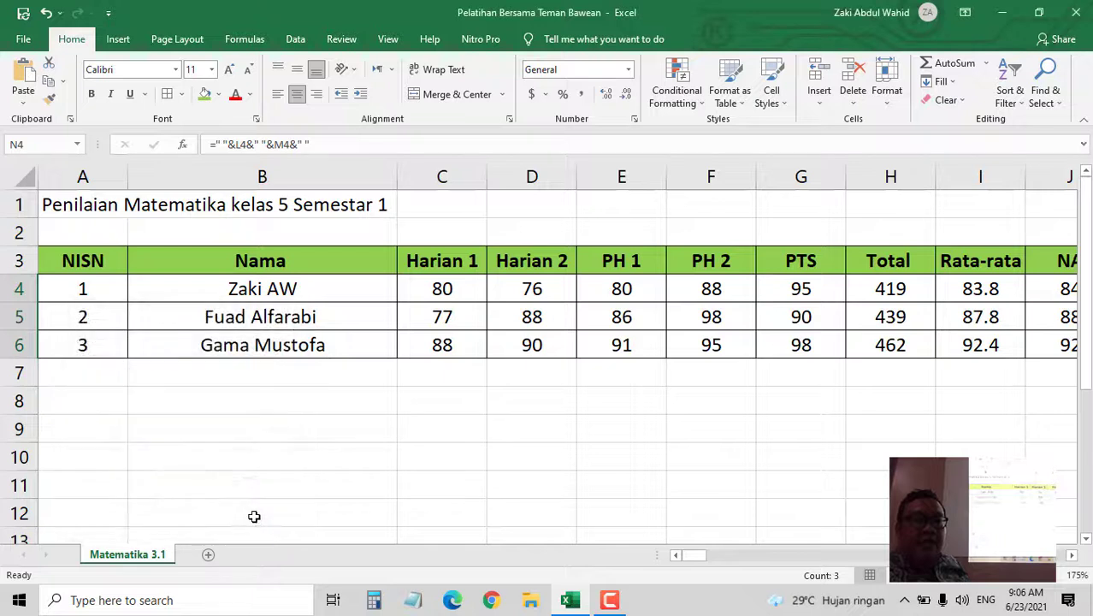
{"action": "right_click", "coordinate": [137, 560]}
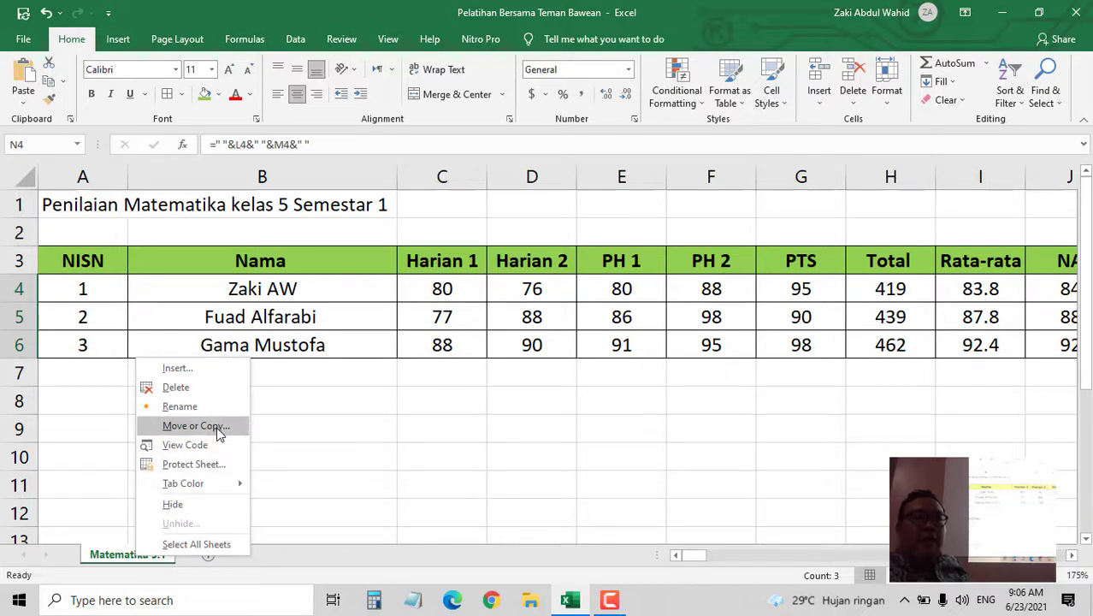
{"action": "left_click", "coordinate": [219, 426]}
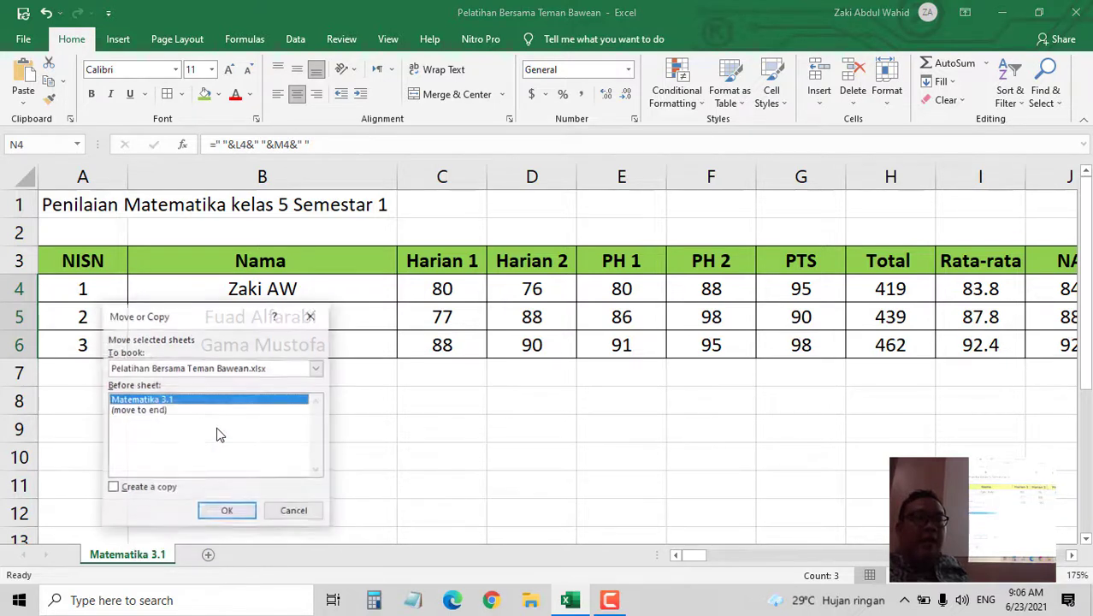
{"action": "left_click", "coordinate": [146, 492]}
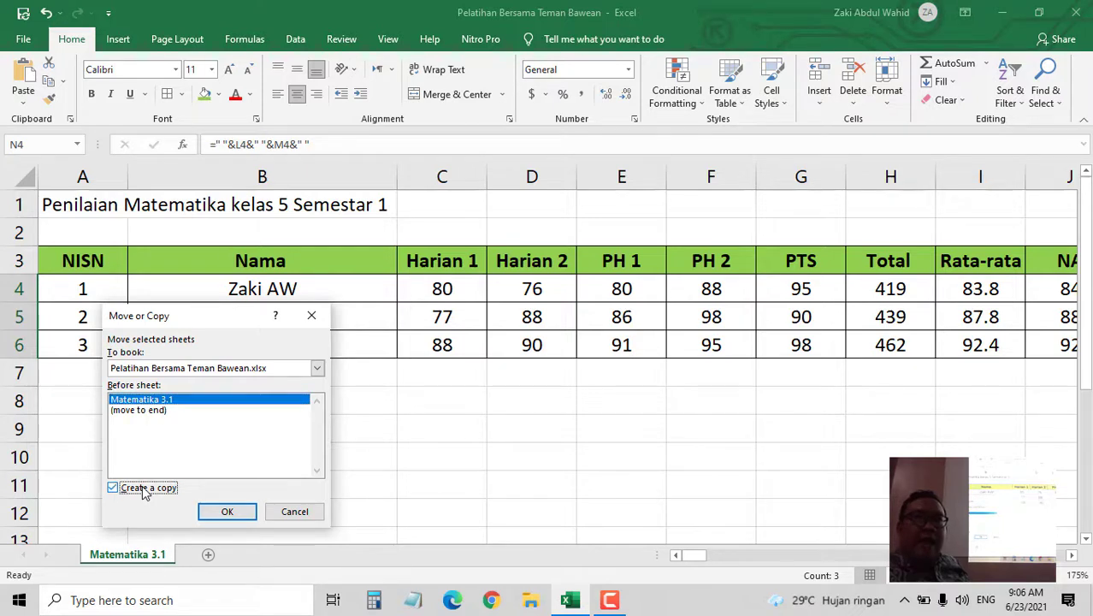
{"action": "left_click", "coordinate": [163, 411]}
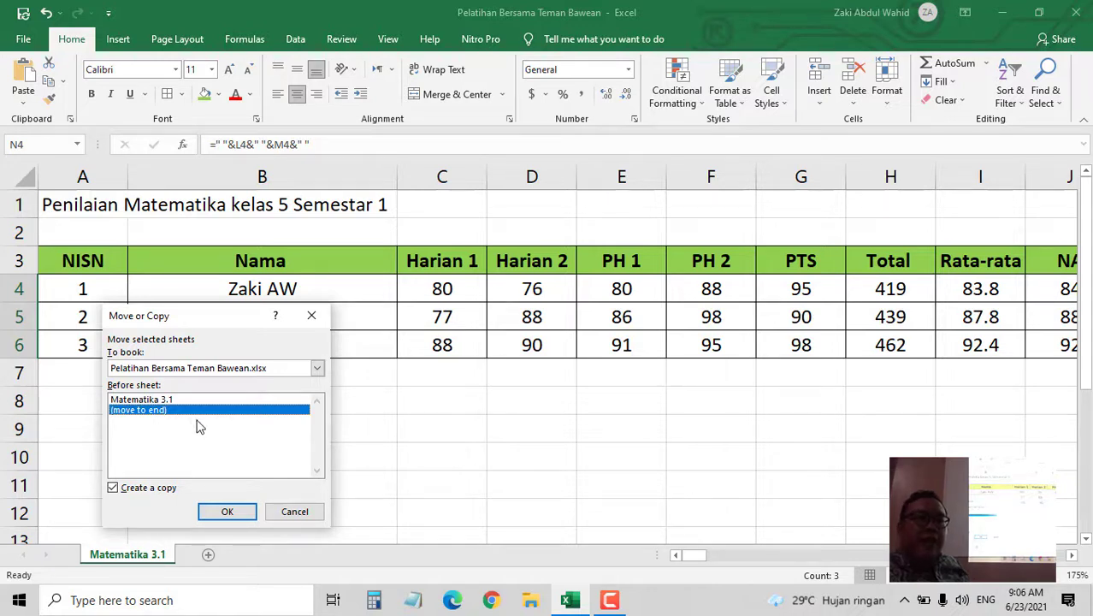
{"action": "left_click", "coordinate": [236, 513]}
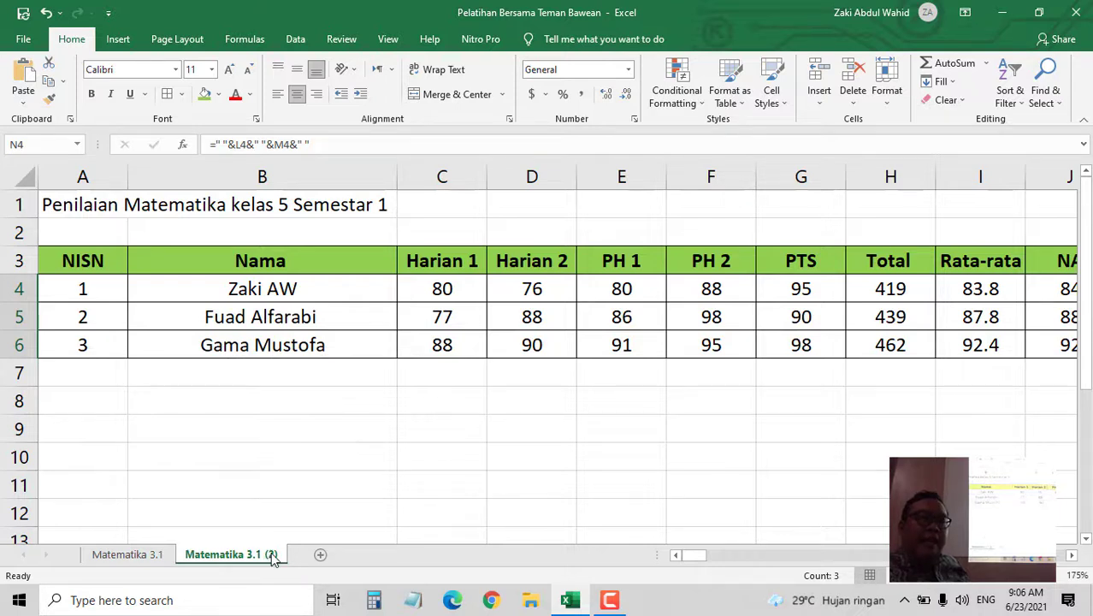
- Rename the new 'Matematika 3.1 (2)' tab to 'Matematika 3.2'
{"action": "double_click", "coordinate": [265, 555]}
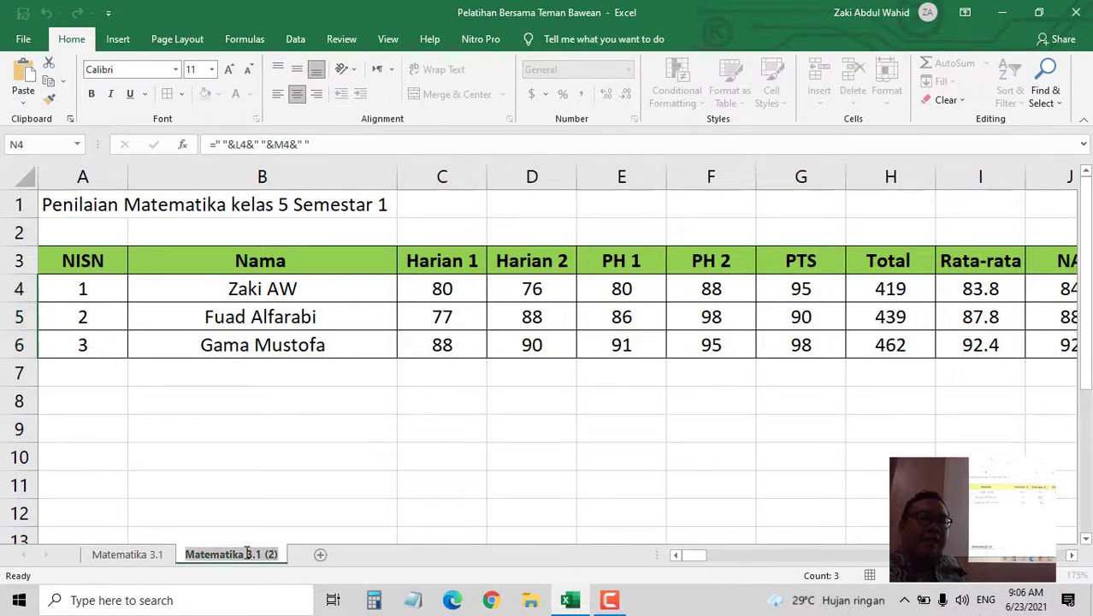
{"action": "double_click", "coordinate": [247, 553]}
{"action": "left_click", "coordinate": [269, 552]}
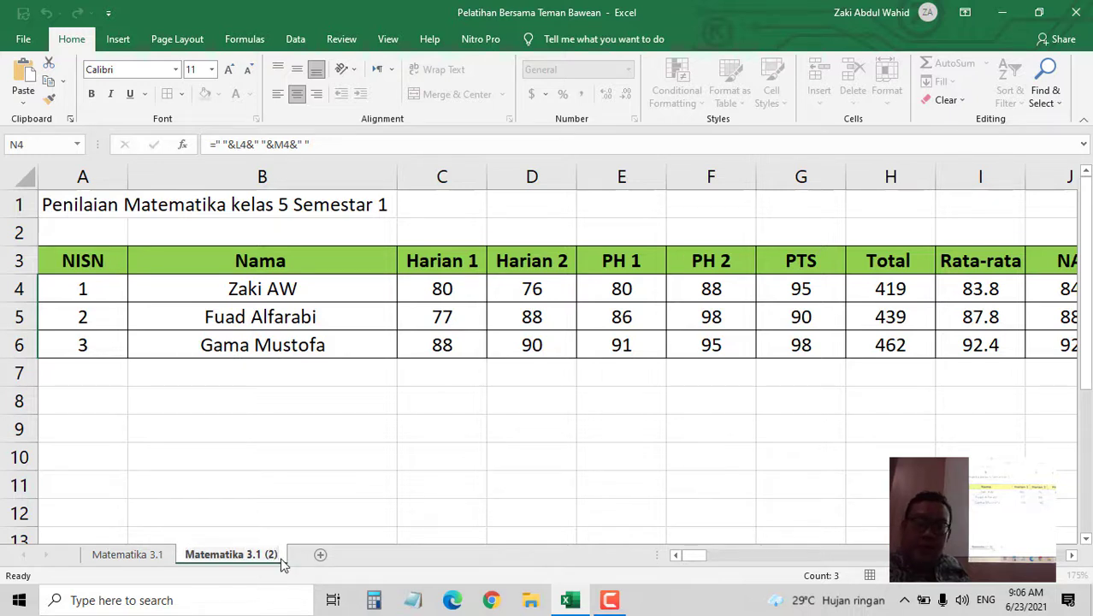
{"action": "key", "text": "BackSpace"}
{"action": "key", "text": "BackSpace"}
{"action": "key", "text": "BackSpace"}
{"action": "key", "text": "BackSpace"}
{"action": "key", "text": "BackSpace"}
{"action": "key", "text": "BackSpace"}
{"action": "key", "text": "BackSpace"}
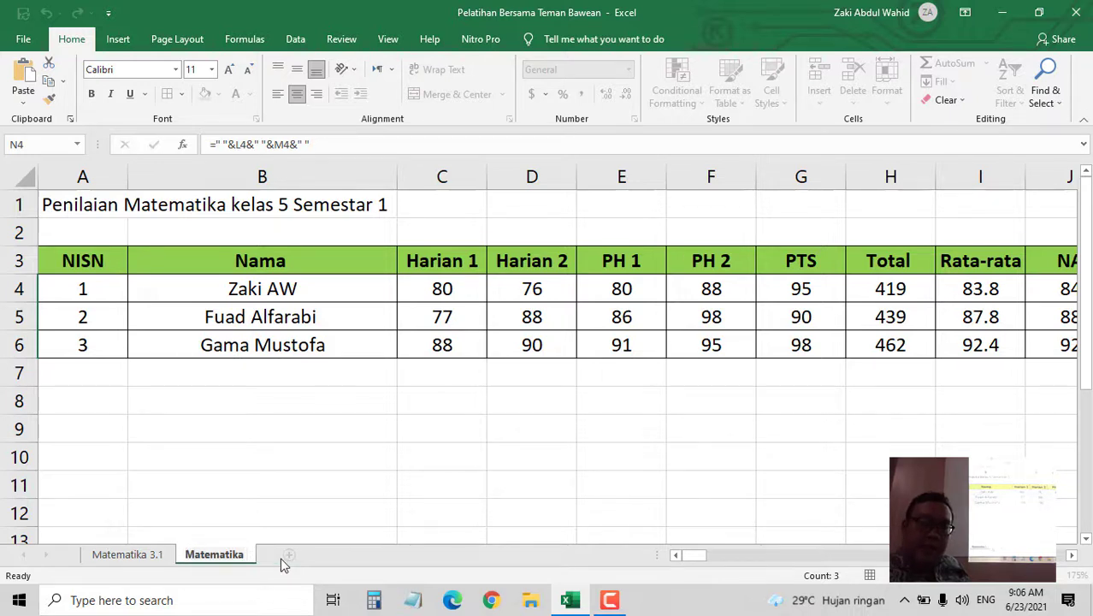
{"action": "type", "text": "3."}
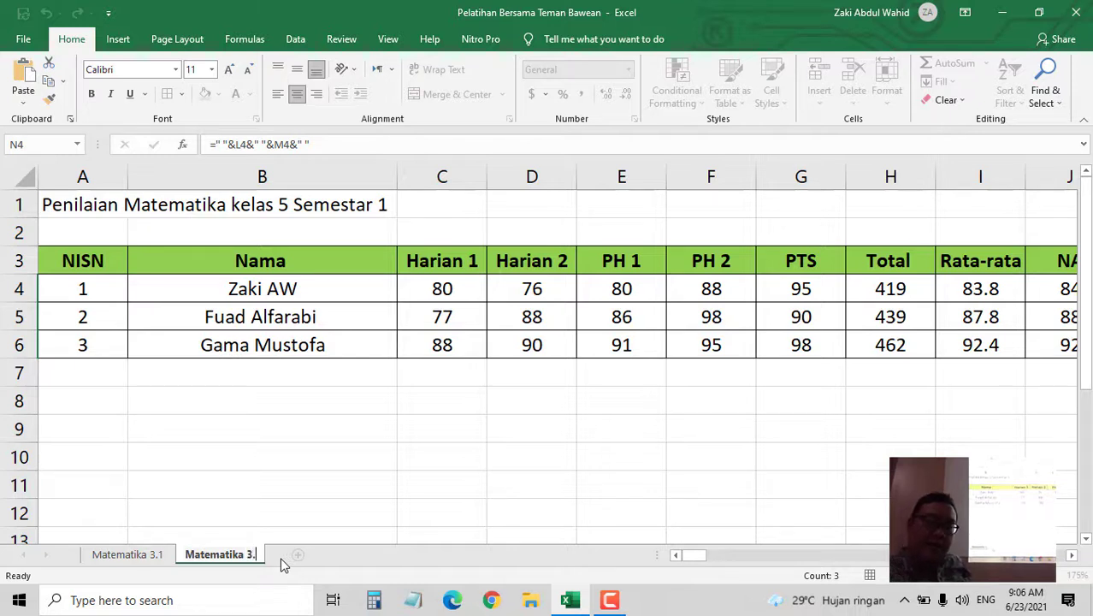
{"action": "type", "text": "2"}
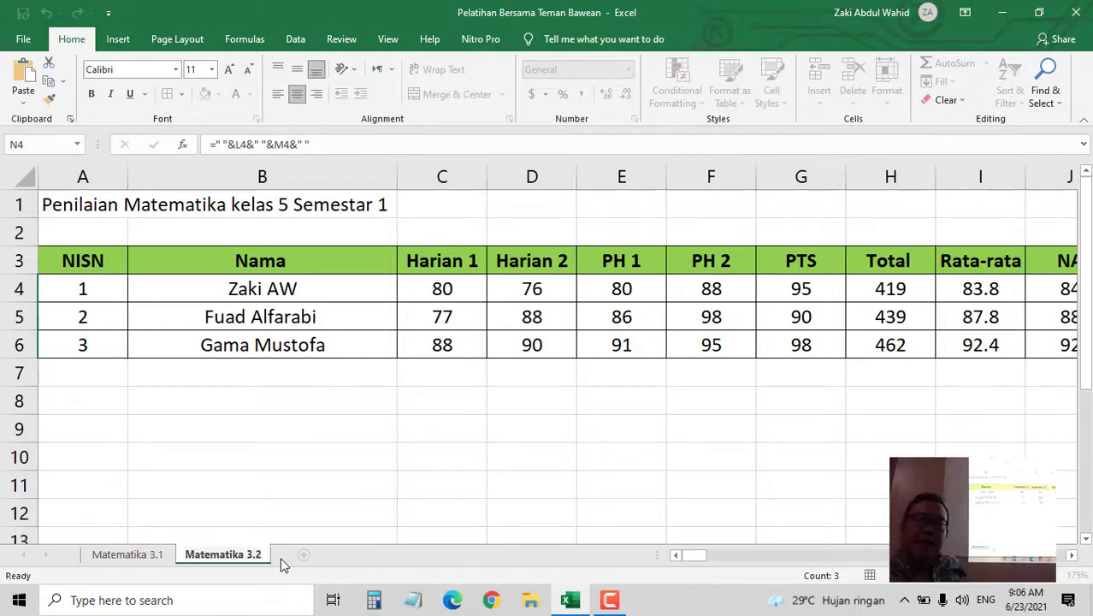
{"action": "key", "text": "Return"}
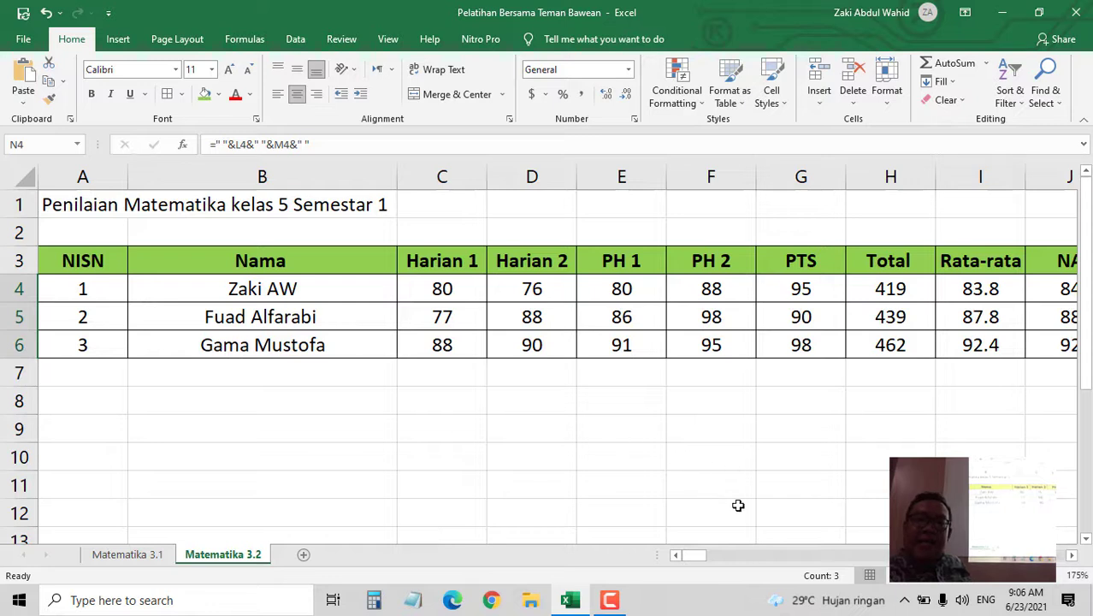
- Change the scores: E5 to 90, F5 to 98, F4 to 95, and C5 to 90
{"action": "left_click", "coordinate": [628, 317]}
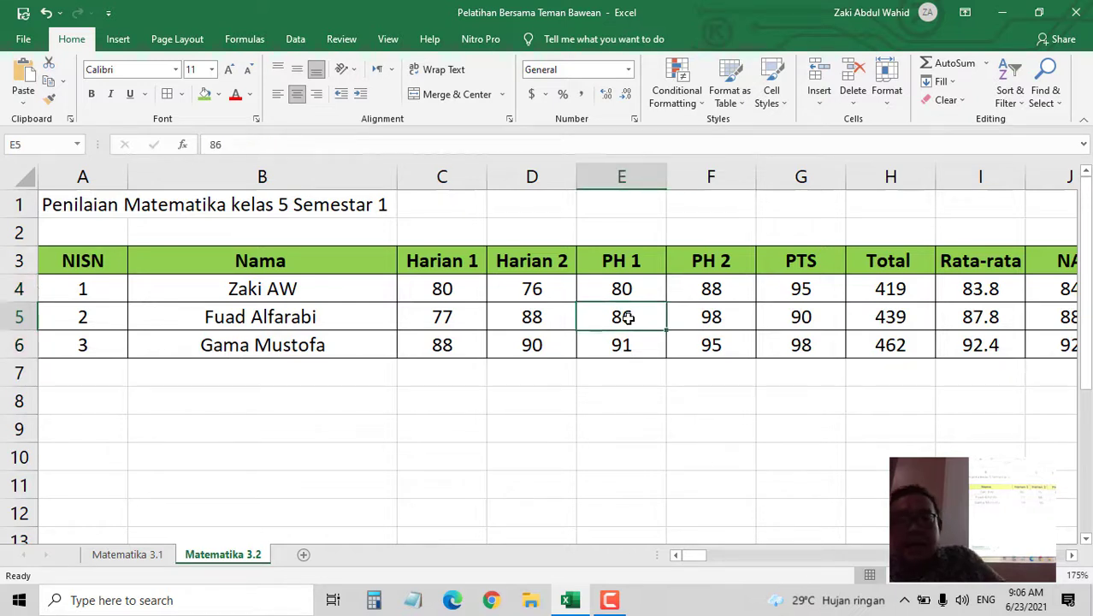
{"action": "type", "text": "90"}
{"action": "left_click", "coordinate": [700, 306]}
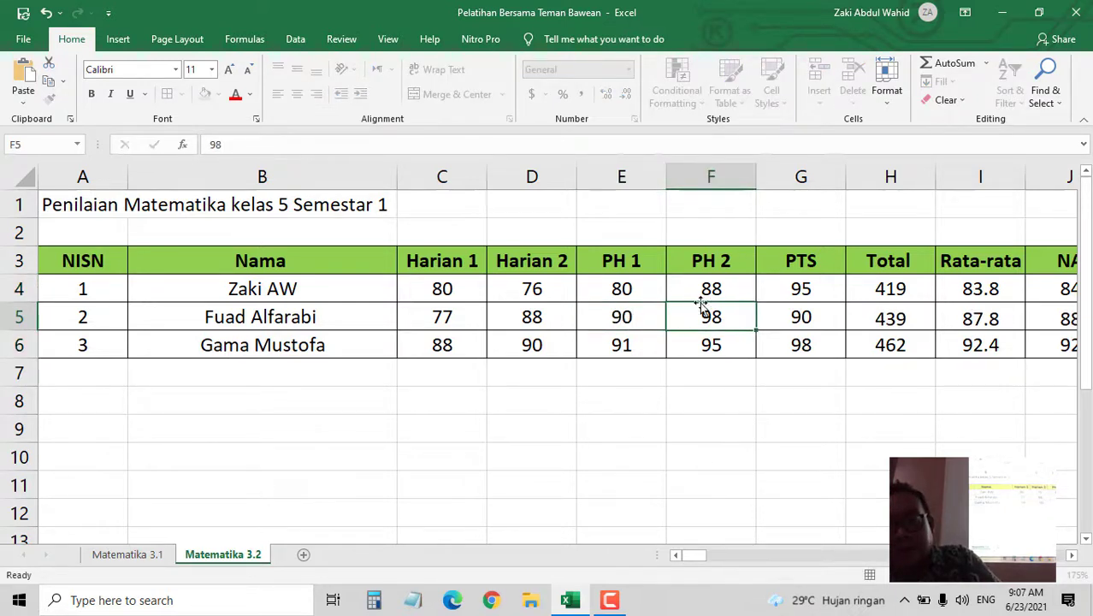
{"action": "type", "text": "98"}
{"action": "left_click", "coordinate": [711, 289]}
{"action": "type", "text": "95"}
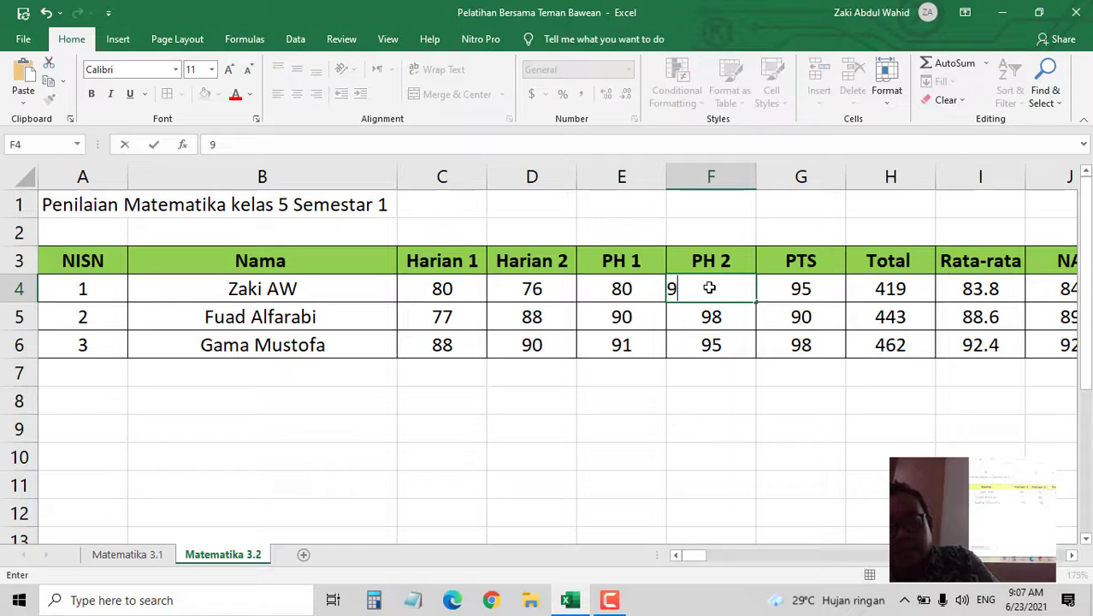
{"action": "left_click", "coordinate": [723, 345]}
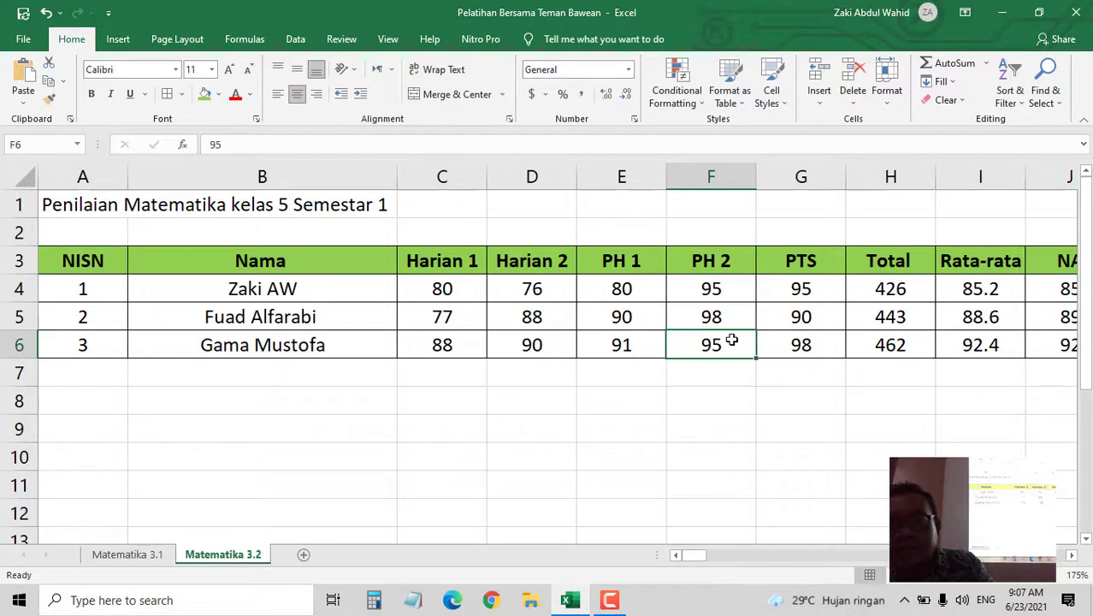
{"action": "left_click", "coordinate": [442, 318]}
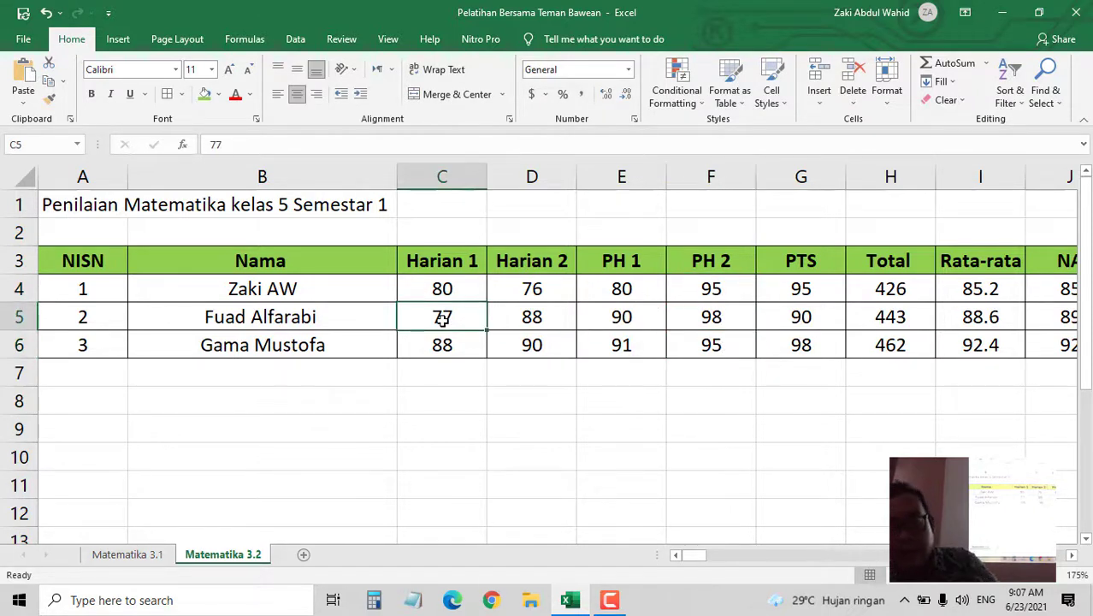
{"action": "type", "text": "90"}
{"action": "left_click", "coordinate": [503, 390]}
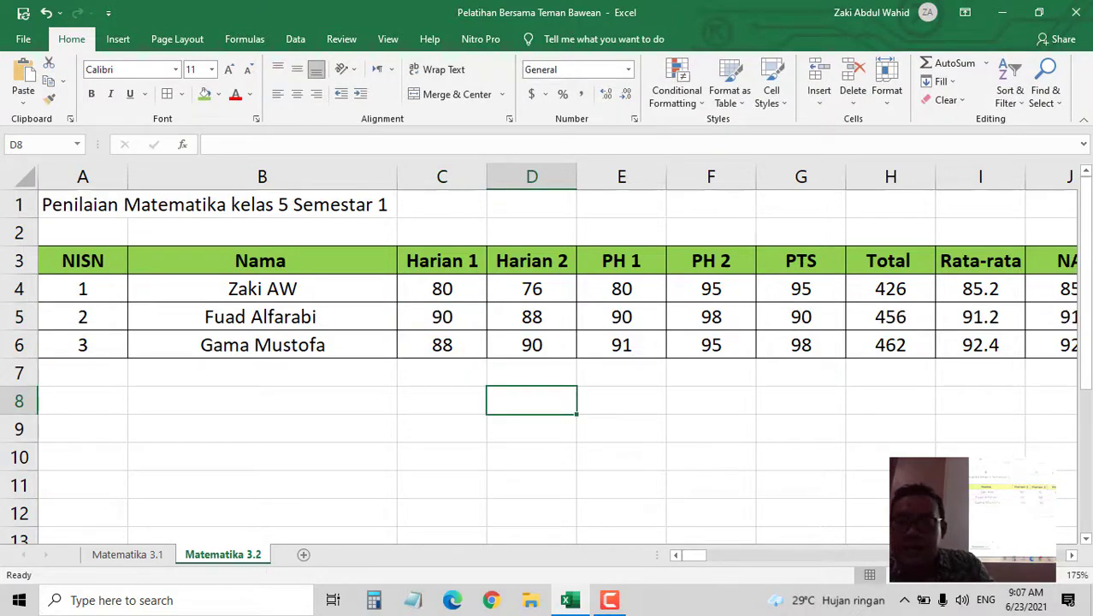
- Set the Materi entries M4–M6 to Perkalian so Deskripsi Akhir ends with Perkalian
{"action": "left_click", "coordinate": [1072, 555]}
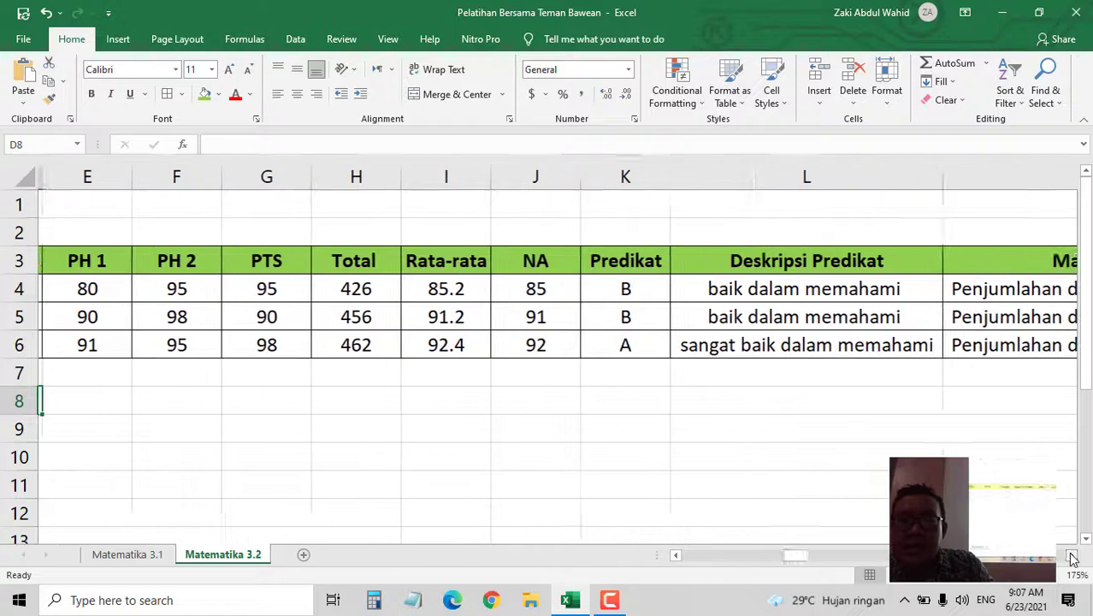
{"action": "left_click", "coordinate": [1072, 556]}
{"action": "left_click", "coordinate": [1072, 555]}
{"action": "left_click", "coordinate": [749, 287]}
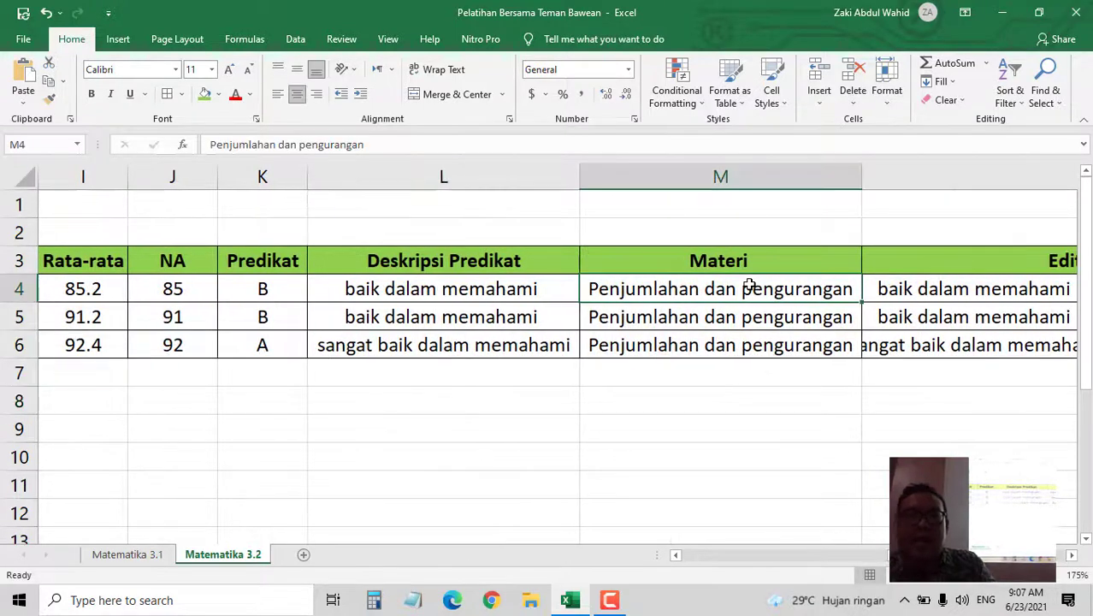
{"action": "type", "text": "Per"}
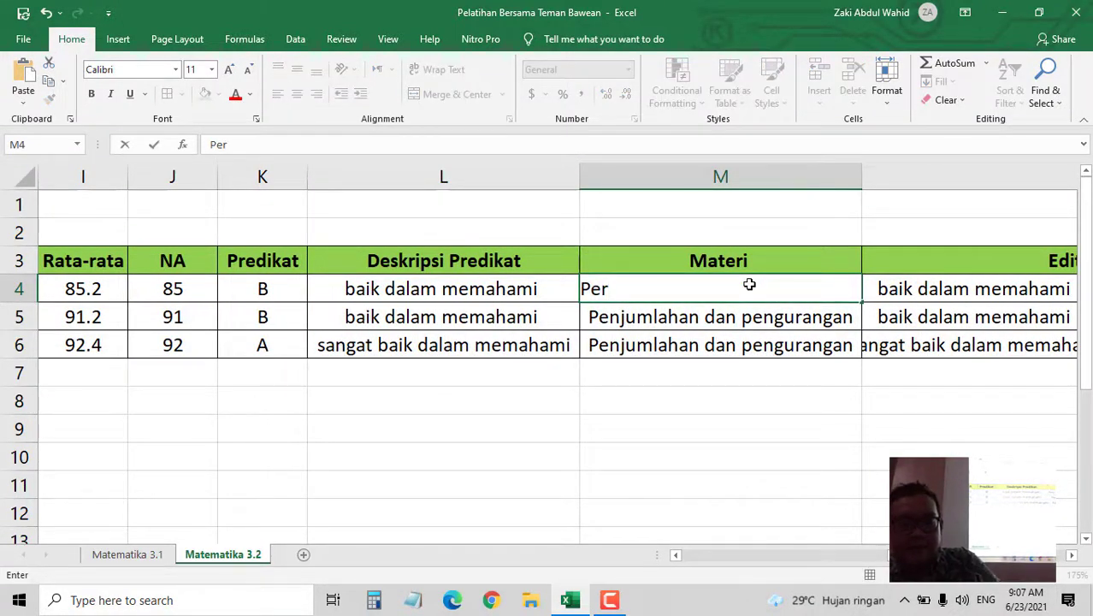
{"action": "type", "text": "kalian"}
{"action": "key", "text": "Return"}
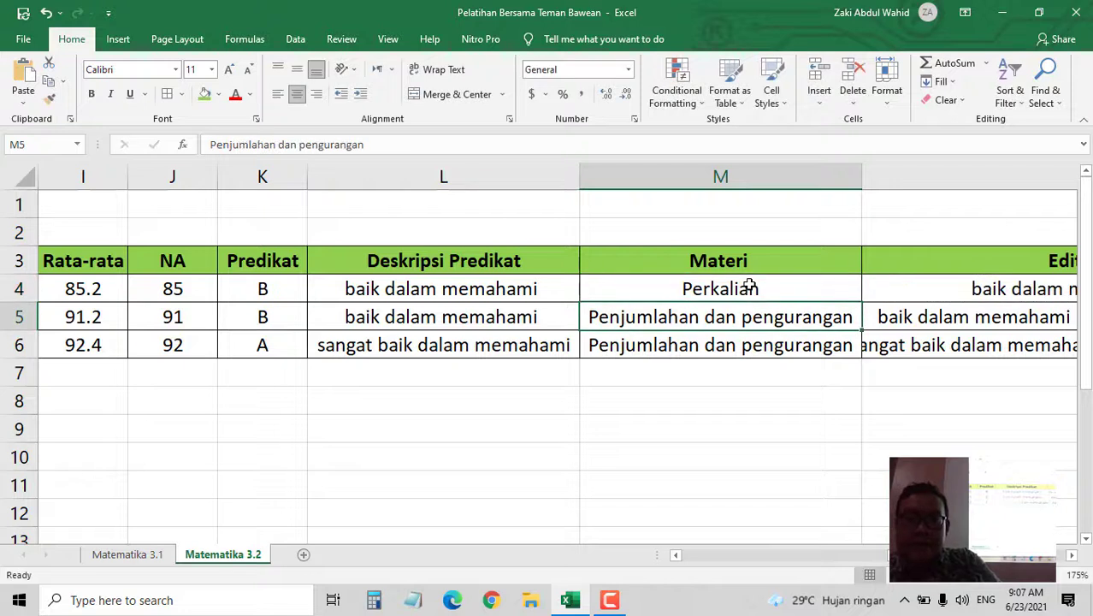
{"action": "left_click", "coordinate": [752, 285]}
{"action": "left_click_drag", "start_coordinate": [861, 304], "coordinate": [838, 374]}
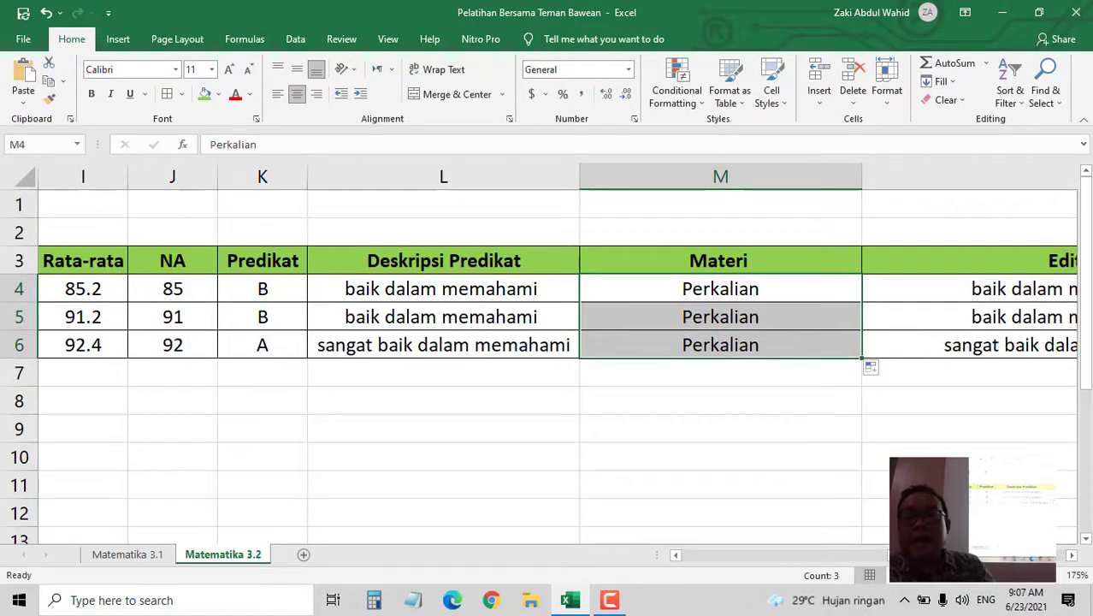
{"action": "left_click", "coordinate": [1072, 556]}
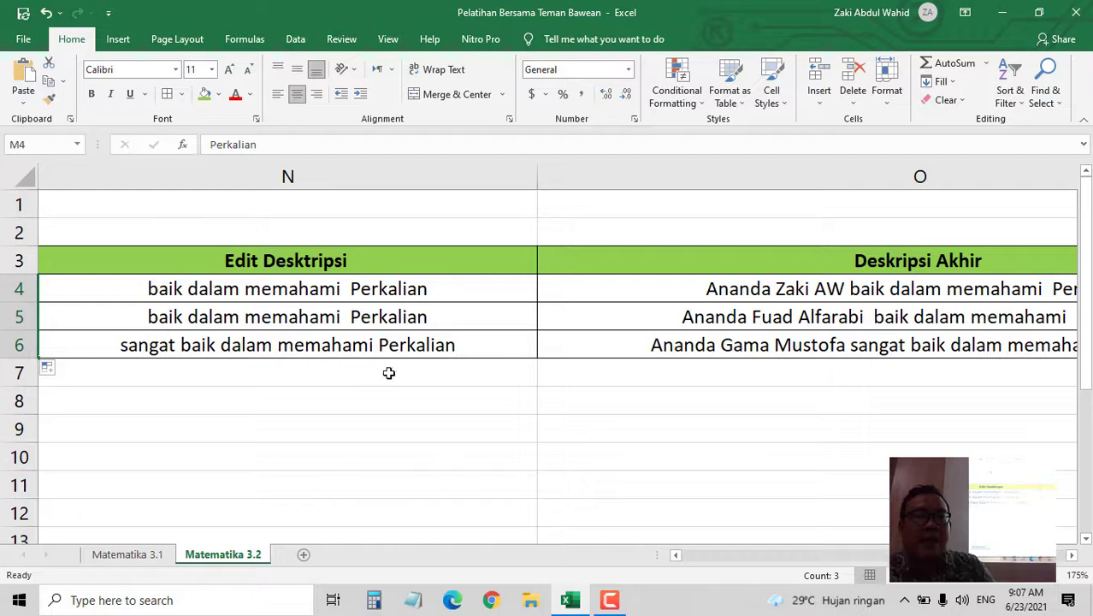
{"action": "left_click", "coordinate": [1072, 556]}
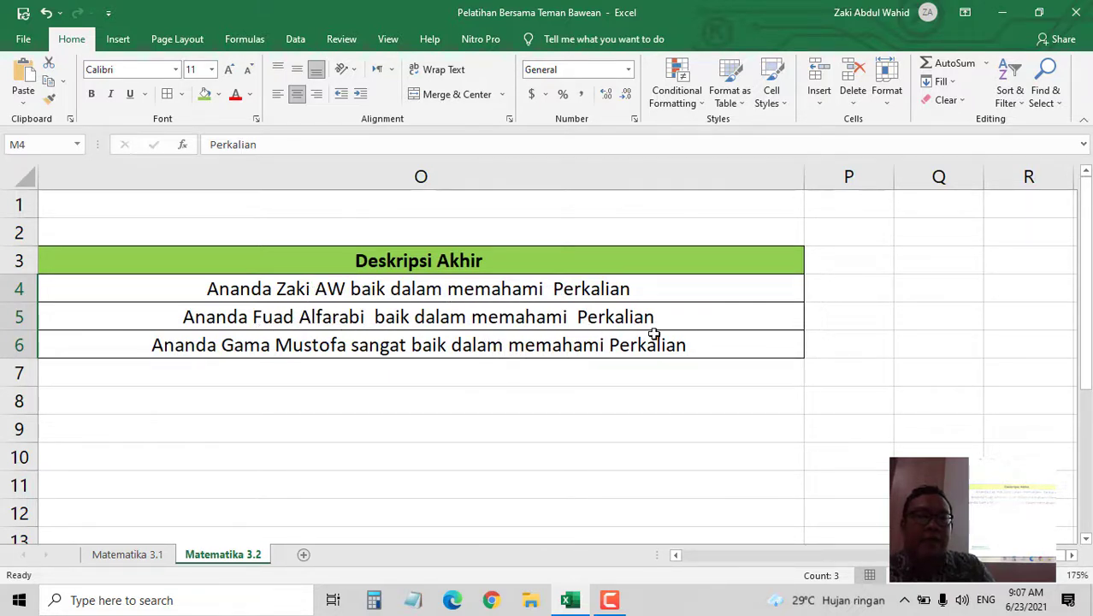
{"action": "left_click", "coordinate": [142, 558]}
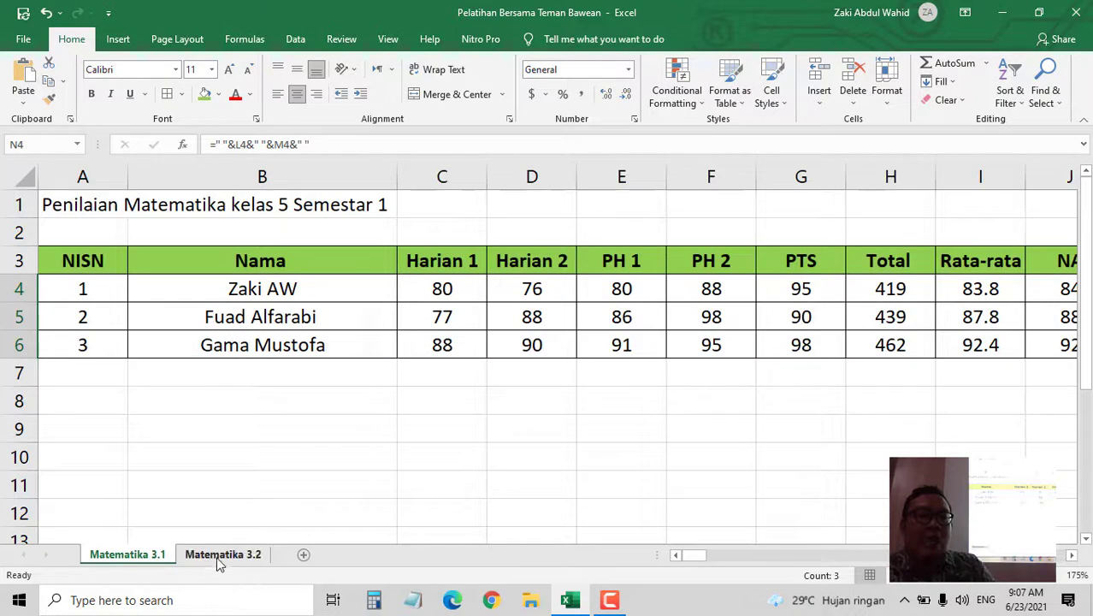
{"action": "left_click", "coordinate": [218, 558]}
{"action": "left_click", "coordinate": [145, 558]}
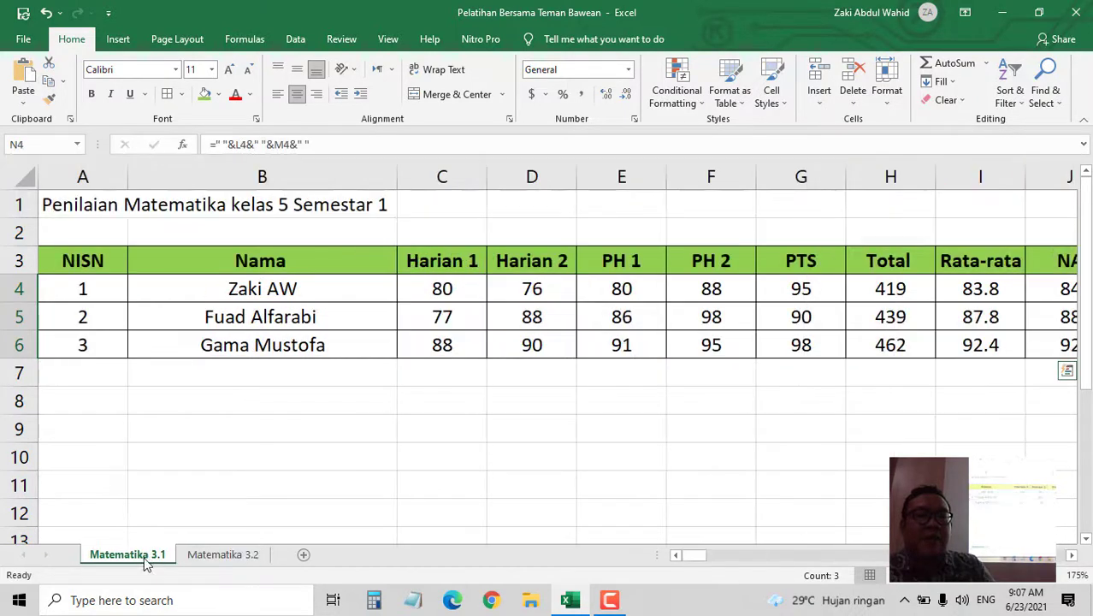
{"action": "left_click", "coordinate": [212, 558]}
{"action": "left_click", "coordinate": [217, 292]}
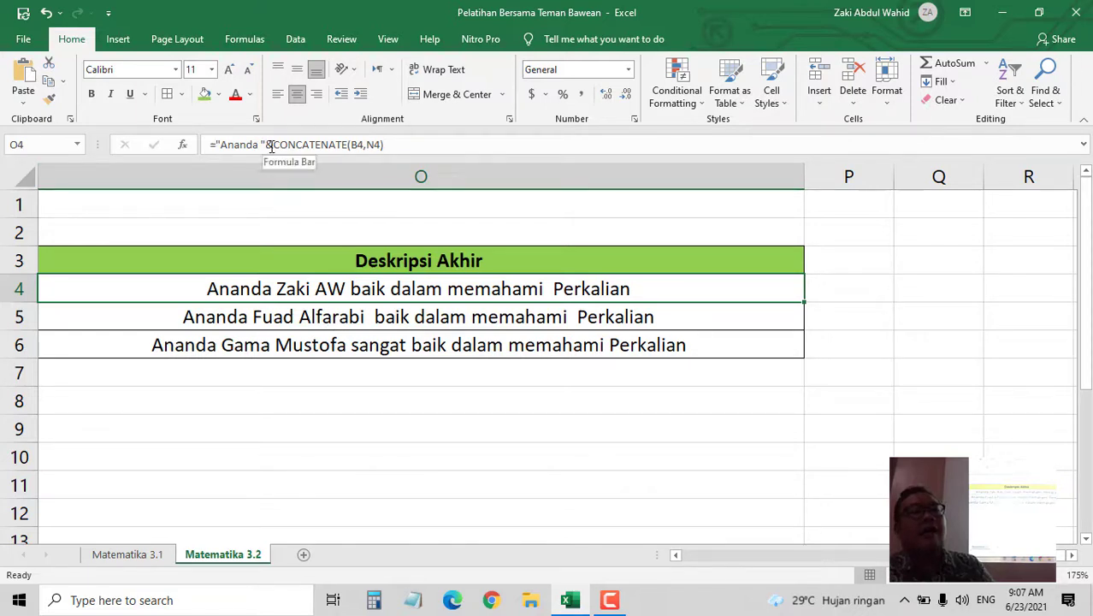
{"action": "left_click", "coordinate": [366, 146]}
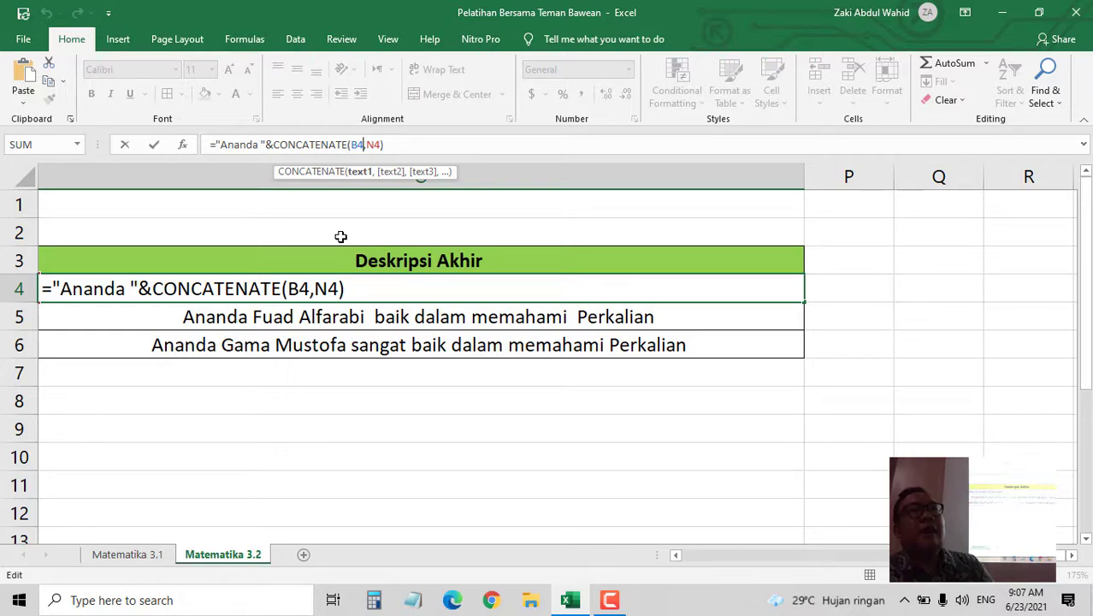
{"action": "key", "text": "Escape"}
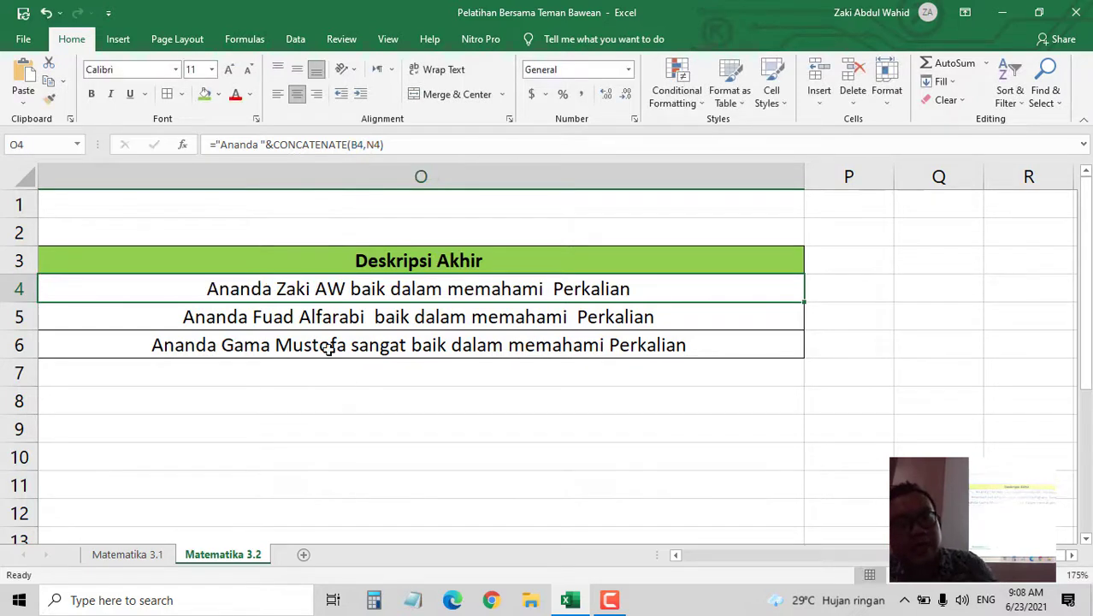
- Enter the header 'Penggabungan Deskripsi' in P3 and autofit column P to it
{"action": "left_click", "coordinate": [838, 262]}
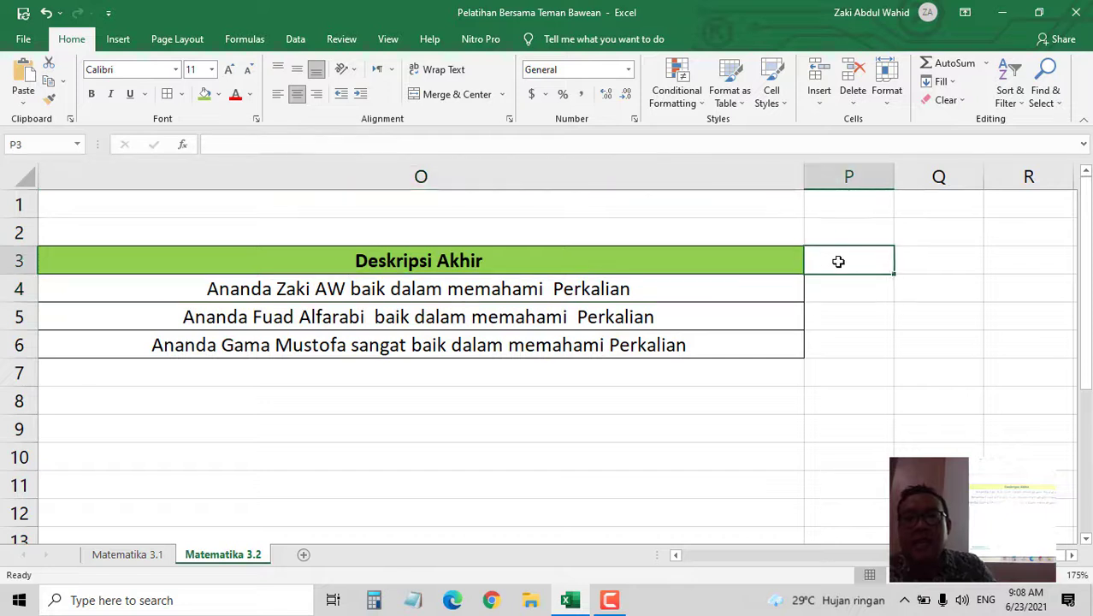
{"action": "type", "text": "Pe"}
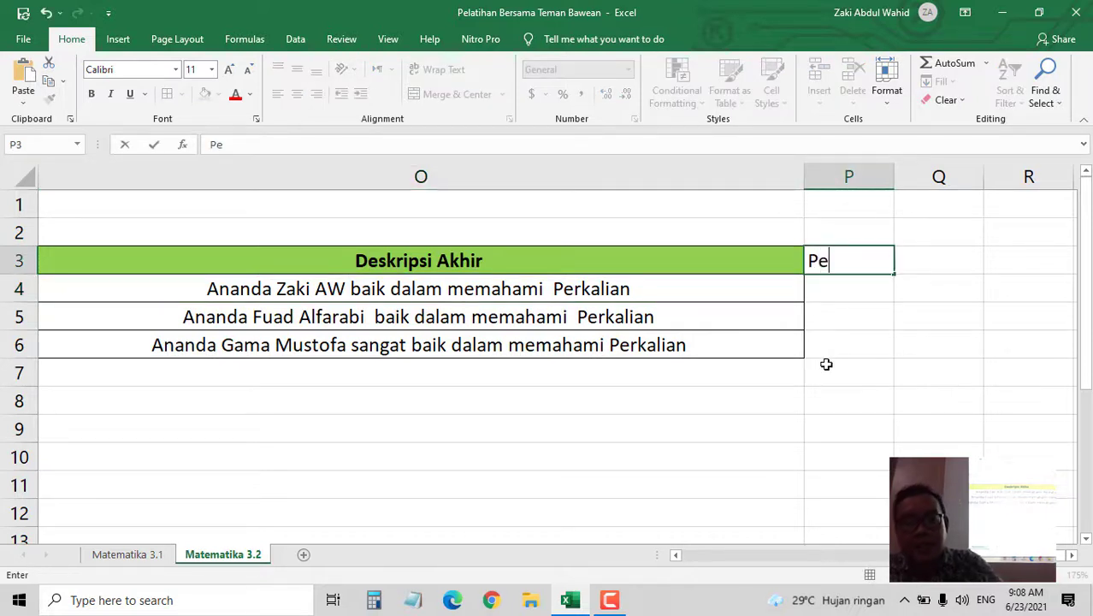
{"action": "type", "text": "nggabun"}
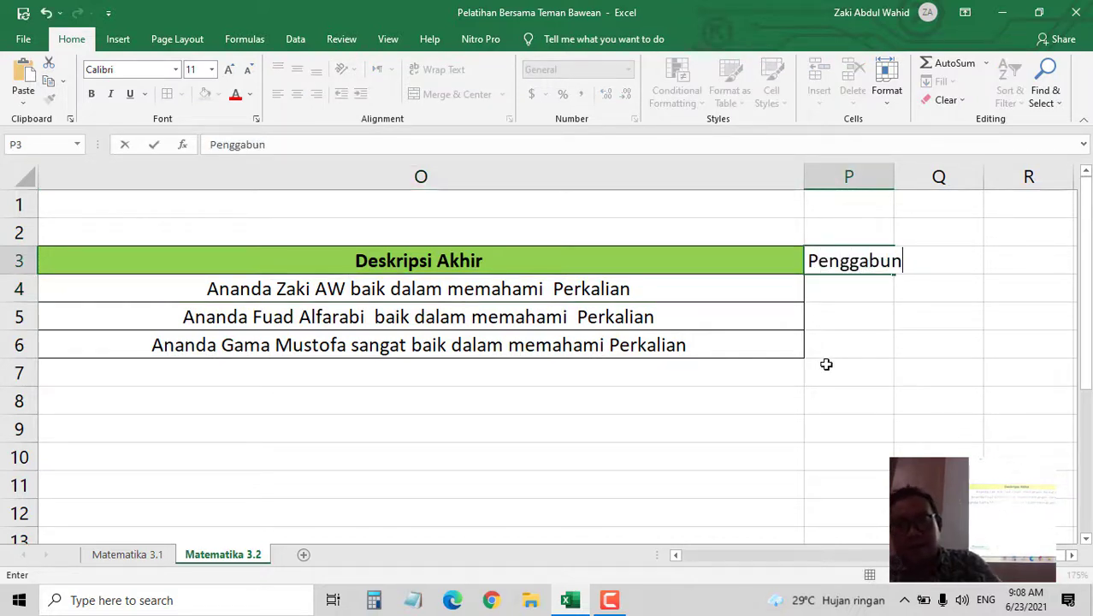
{"action": "type", "text": "gan Desktr"}
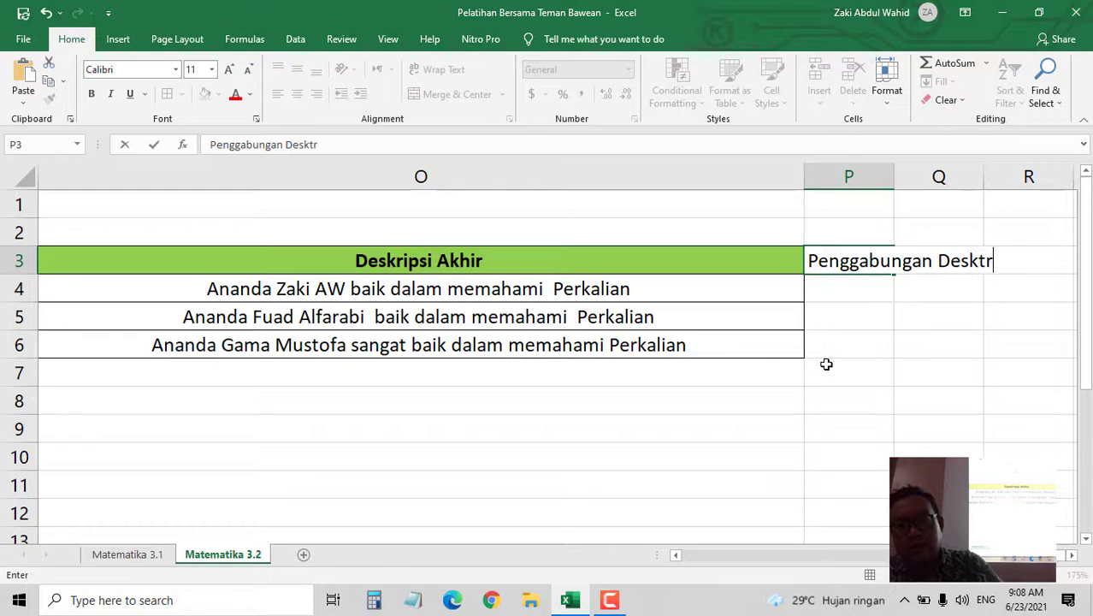
{"action": "type", "text": "ipsi"}
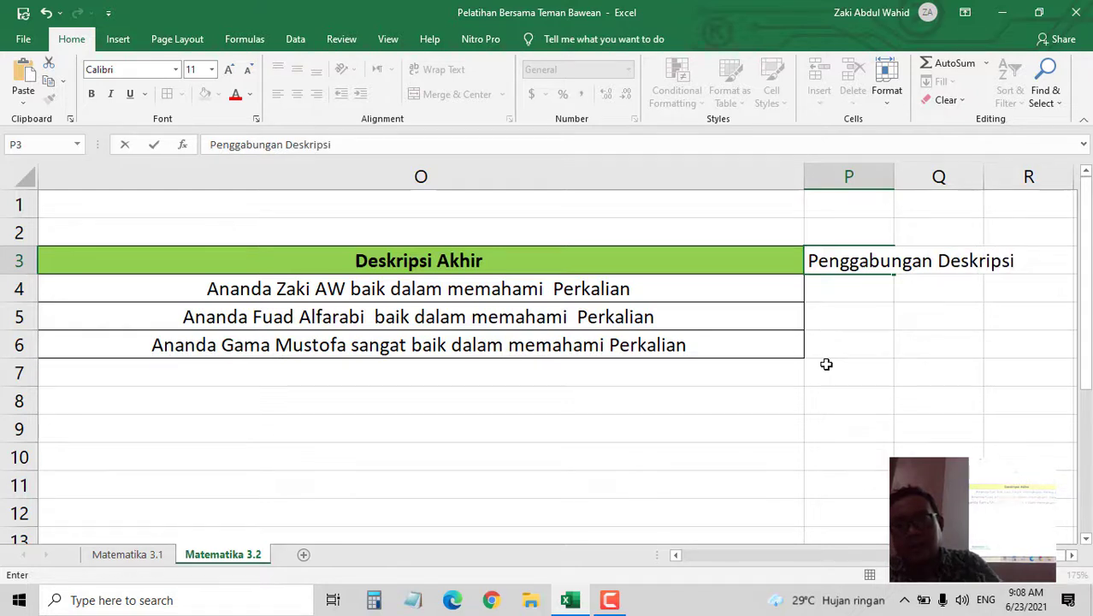
{"action": "key", "text": "Return"}
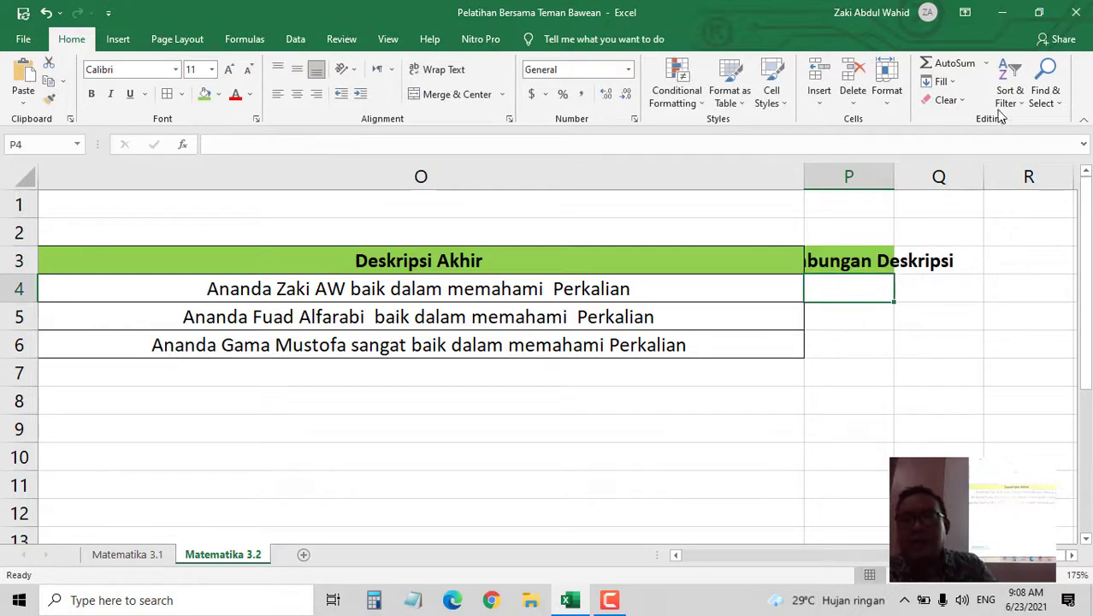
{"action": "left_click_drag", "start_coordinate": [894, 177], "coordinate": [893, 177]}
{"action": "double_click", "coordinate": [893, 177]}
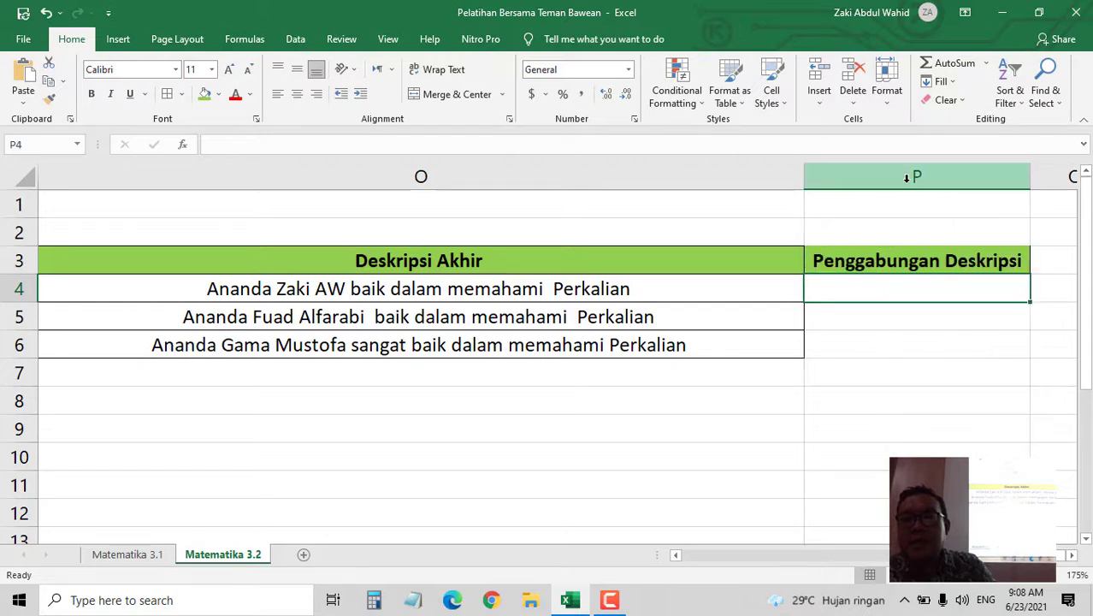
{"action": "left_click", "coordinate": [904, 343]}
{"action": "left_click", "coordinate": [910, 261]}
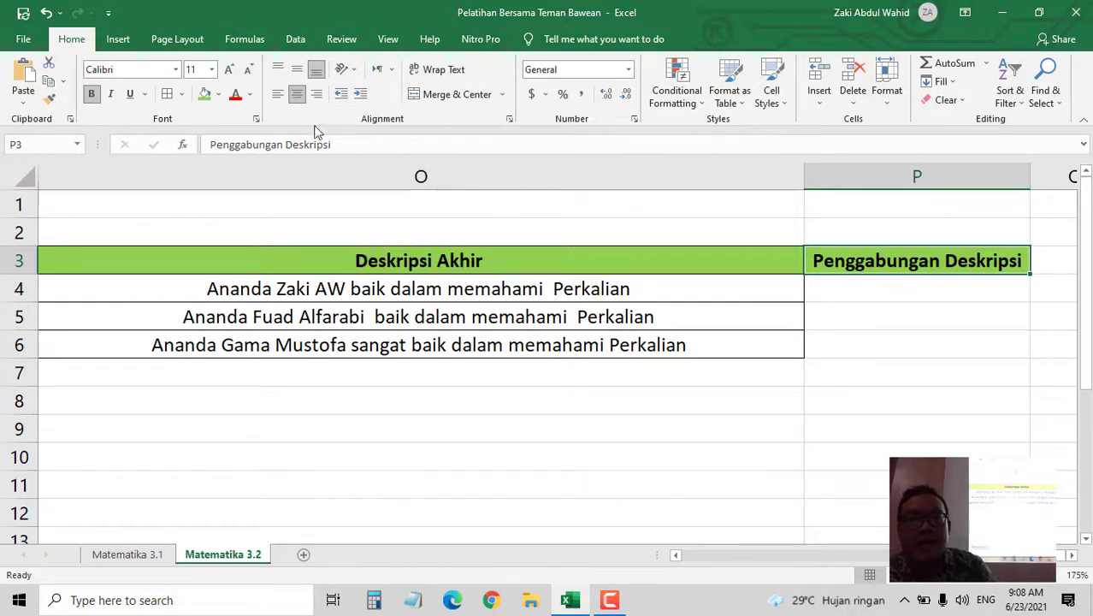
- In P4, start the formula ="Ananda ",CONCATENATE(B4 using the CONCATENATE suggestion
{"action": "left_click", "coordinate": [857, 296]}
{"action": "type", "text": "="}
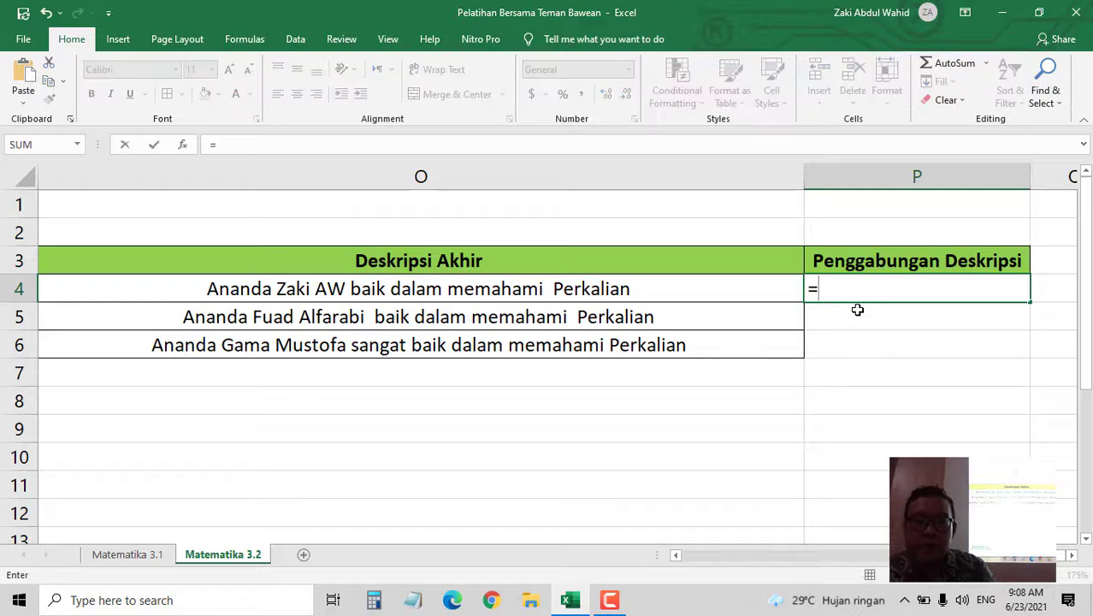
{"action": "type", "text": "\""}
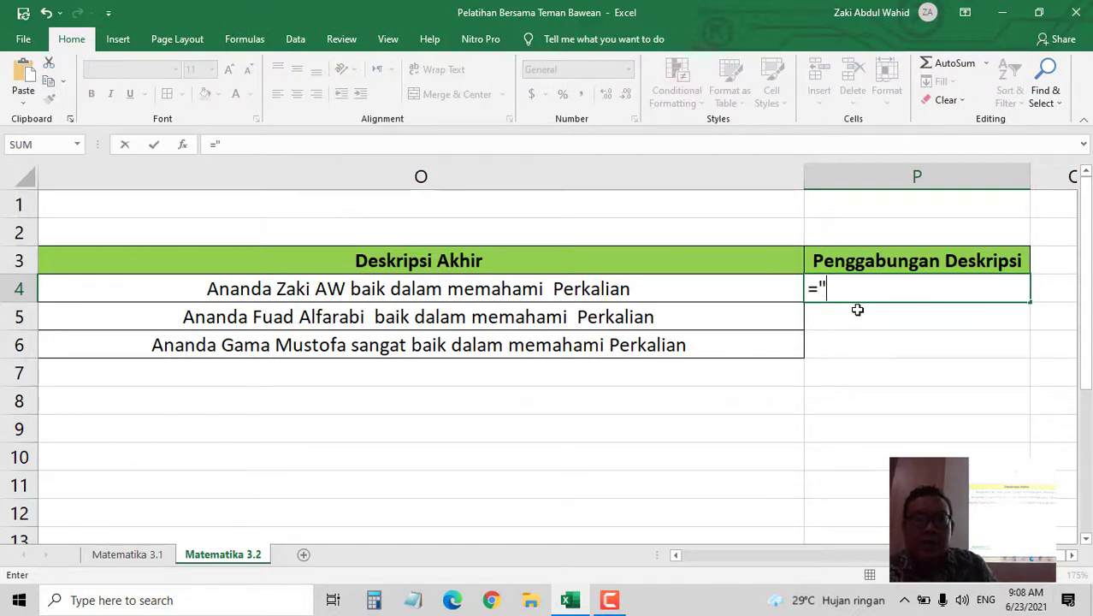
{"action": "type", "text": "Ana"}
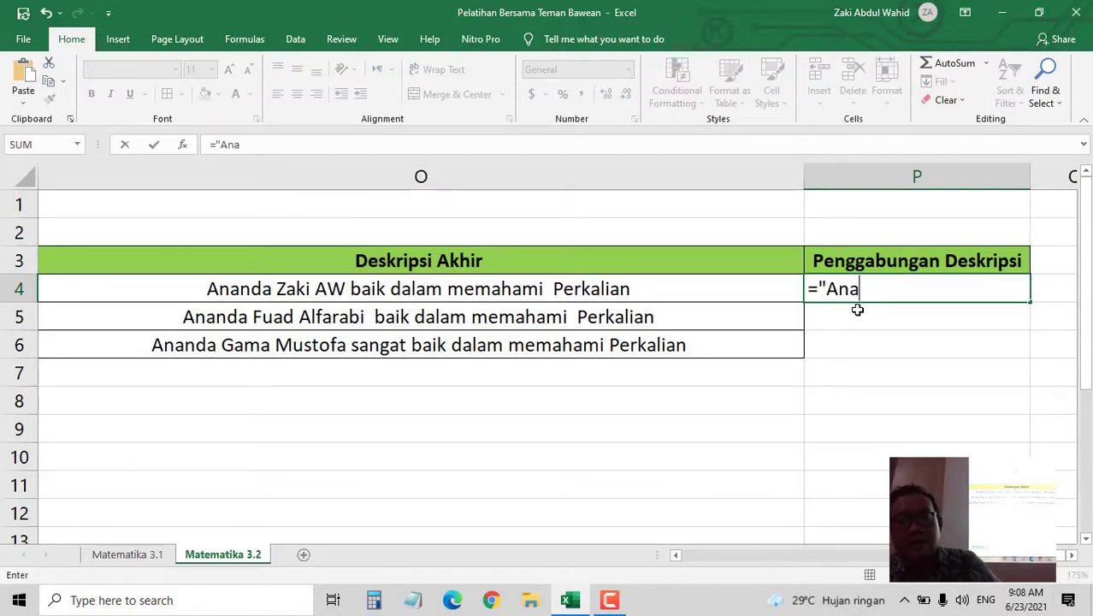
{"action": "type", "text": "nda"}
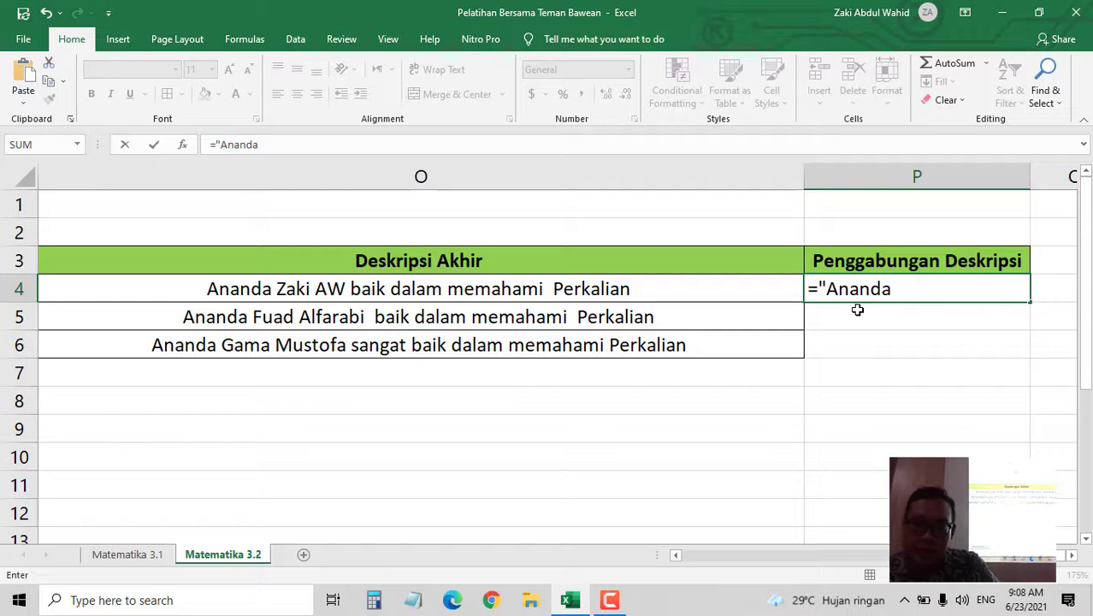
{"action": "type", "text": " \""}
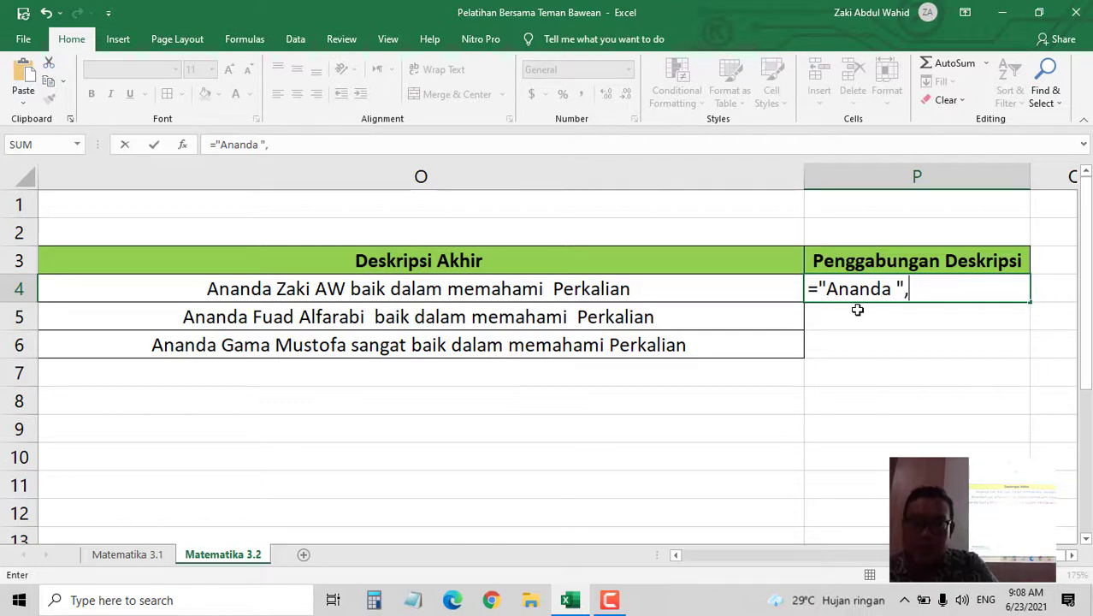
{"action": "type", "text": ",C"}
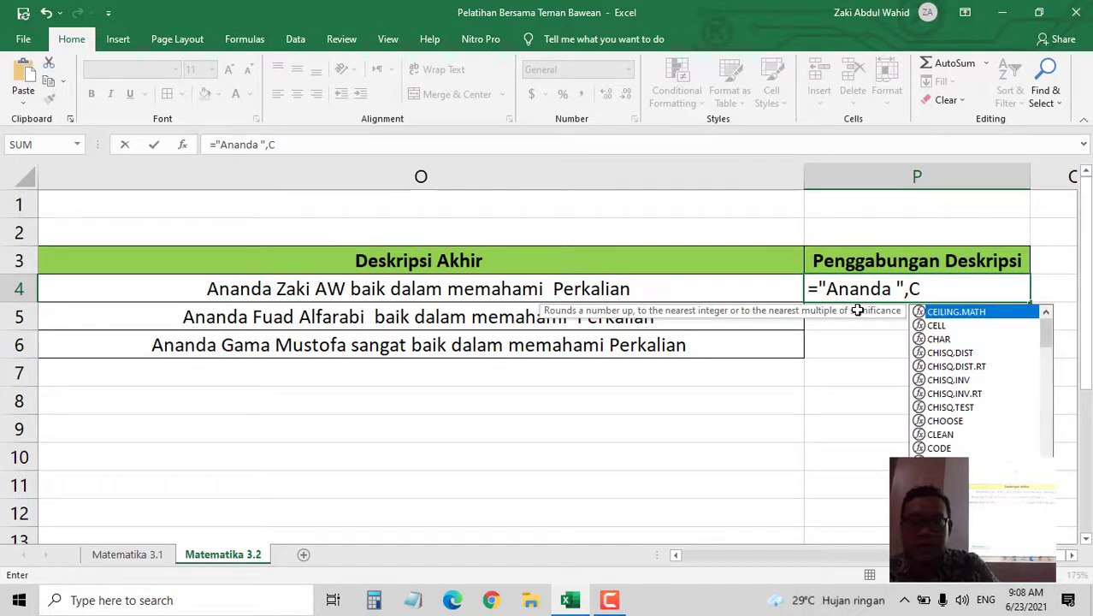
{"action": "type", "text": "on"}
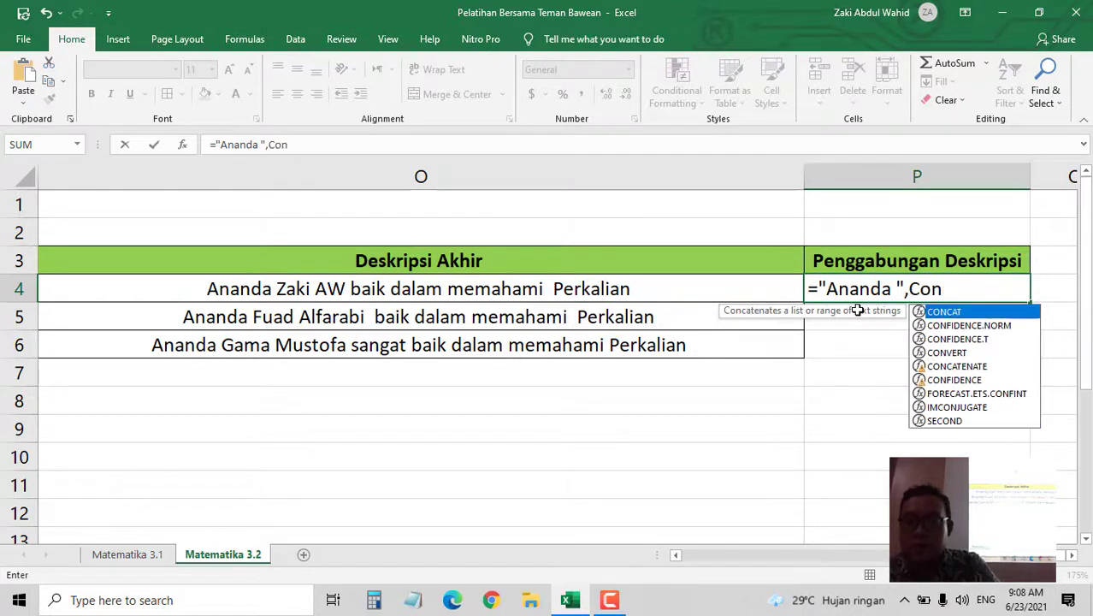
{"action": "left_click", "coordinate": [958, 367]}
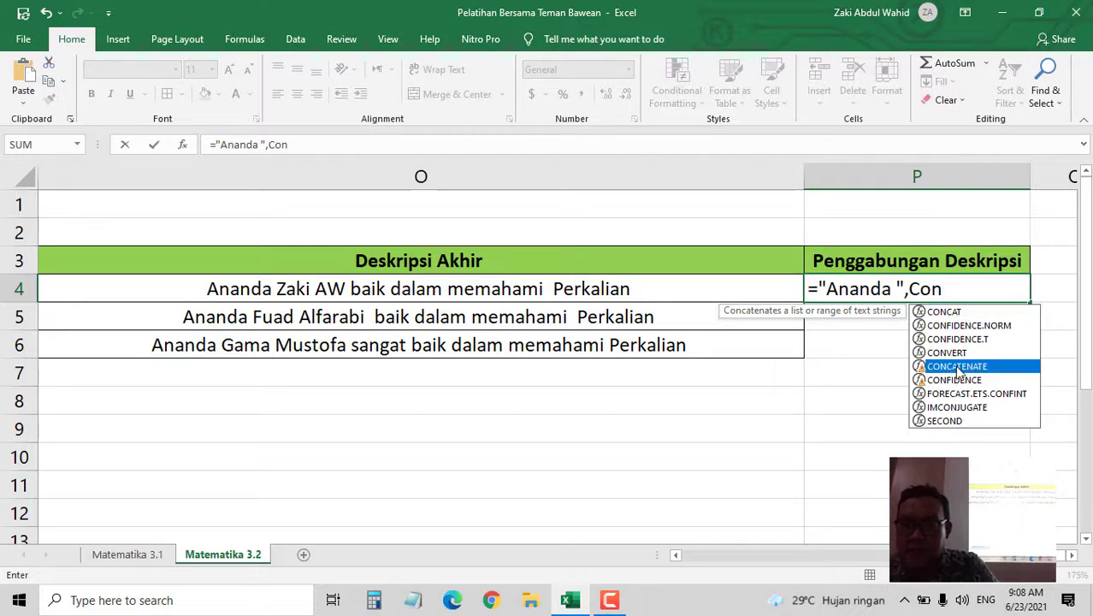
{"action": "double_click", "coordinate": [958, 367]}
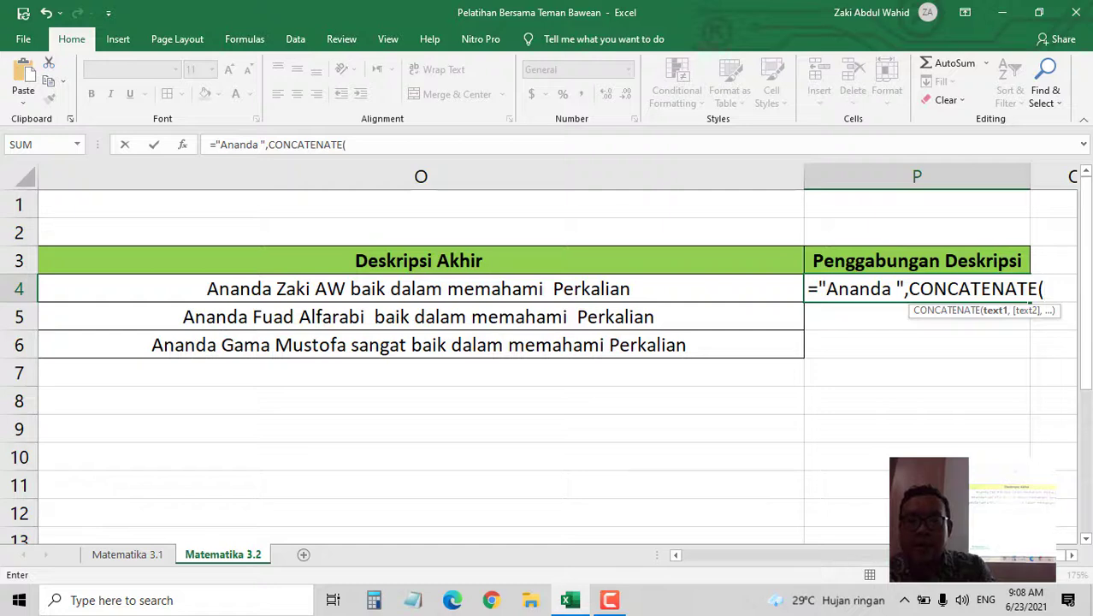
{"action": "left_click_drag", "start_coordinate": [958, 556], "coordinate": [674, 575]}
{"action": "left_click", "coordinate": [250, 289]}
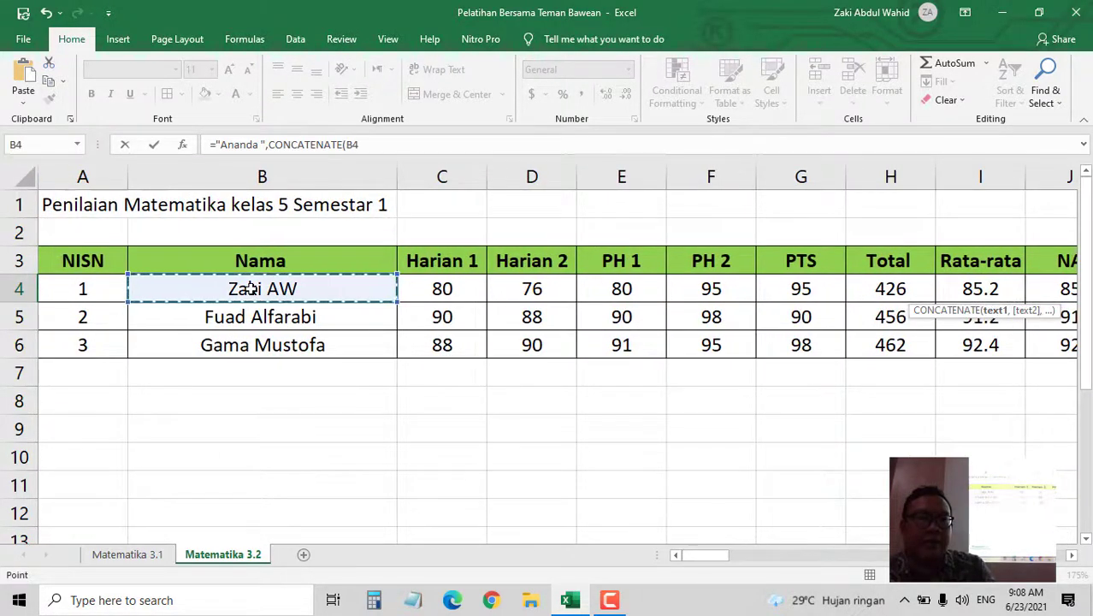
- Append a comma and the Matematika 3.1 N4 description to P4's formula after B4
{"action": "left_click", "coordinate": [375, 142]}
{"action": "type", "text": ","}
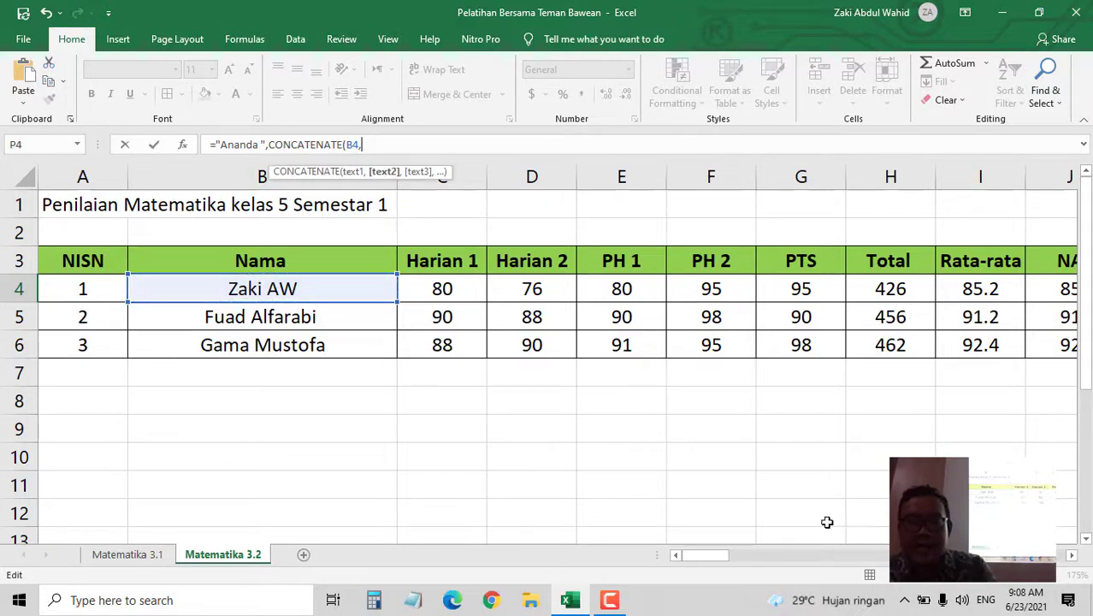
{"action": "mouse_move", "coordinate": [719, 558]}
{"action": "left_mouse_down"}
{"action": "mouse_move", "coordinate": [738, 558]}
{"action": "mouse_move", "coordinate": [719, 558]}
{"action": "left_mouse_up"}
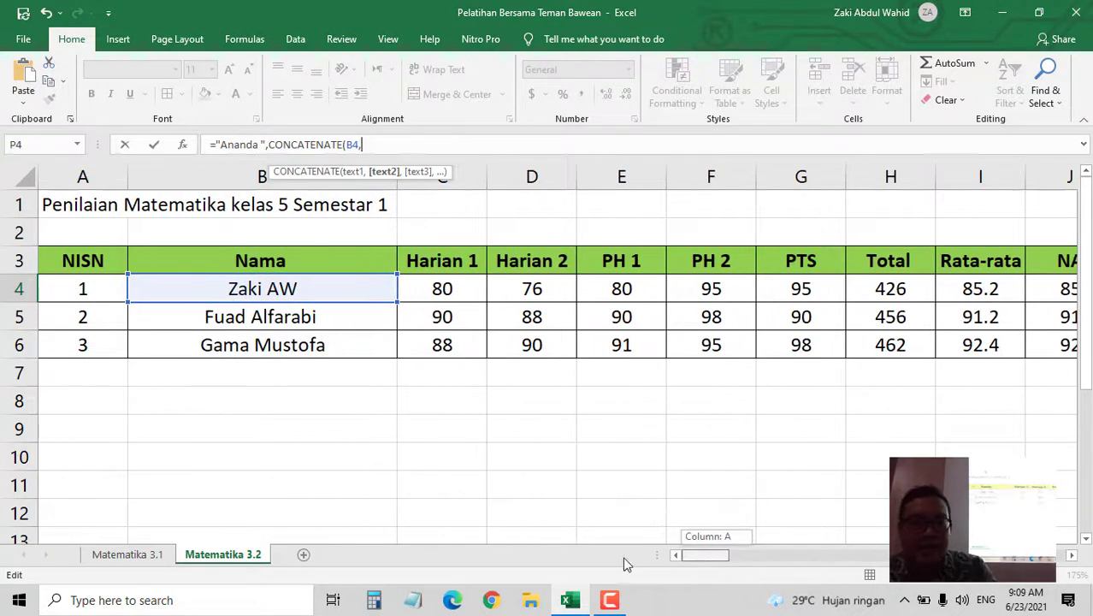
{"action": "left_click", "coordinate": [128, 554]}
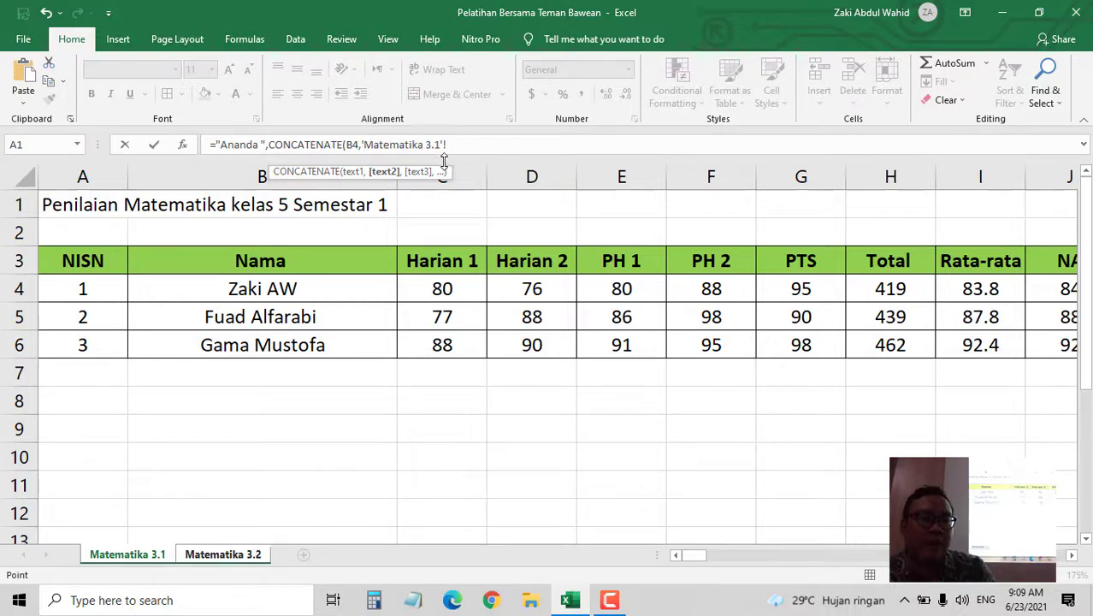
{"action": "left_click_drag", "start_coordinate": [699, 555], "coordinate": [998, 582]}
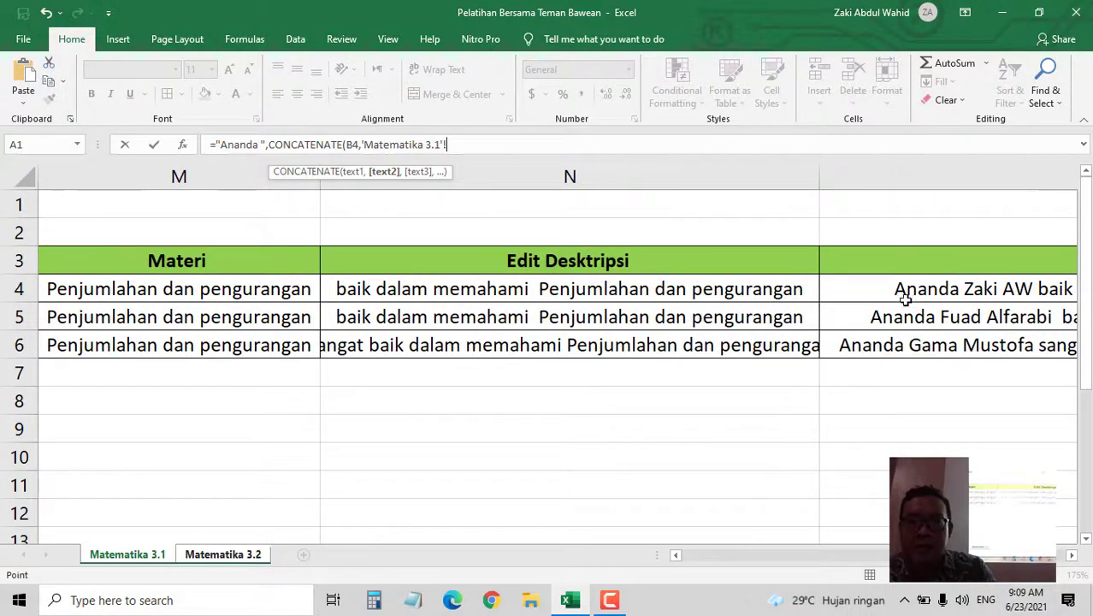
{"action": "left_click", "coordinate": [584, 288]}
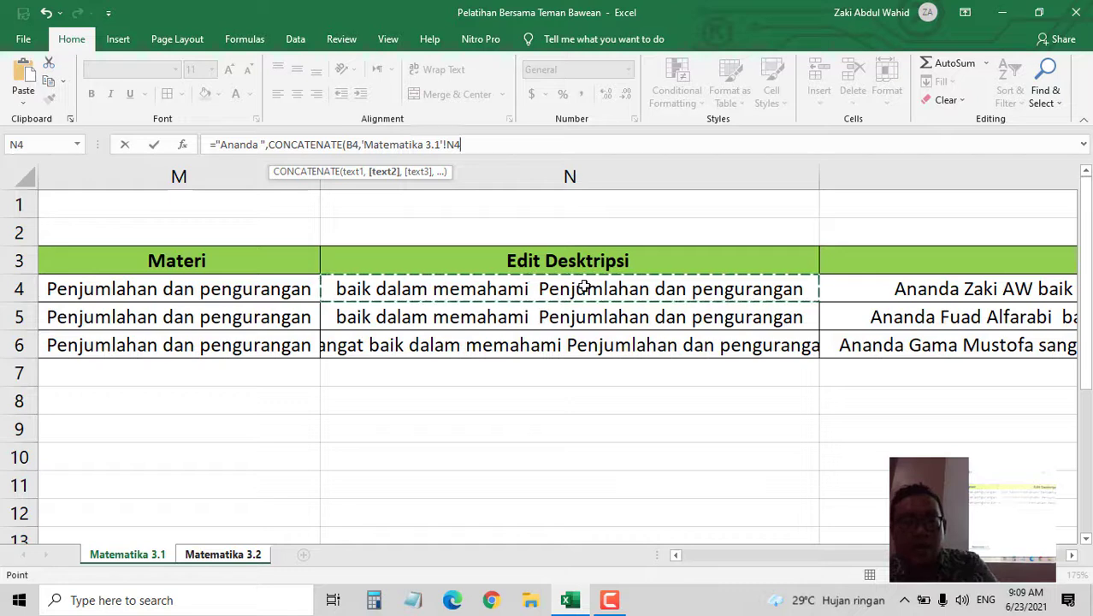
- Add the Matematika 3.2 N4 description, close the bracket and commit, which Excel rejects
{"action": "type", "text": ","}
{"action": "left_click", "coordinate": [253, 558]}
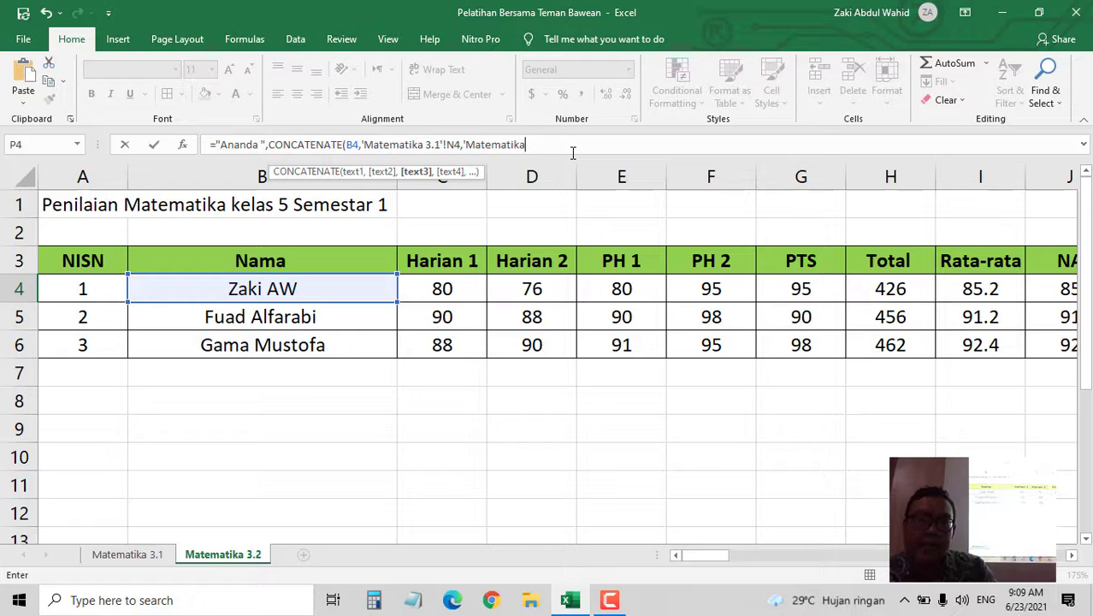
{"action": "key", "text": "BackSpace"}
{"action": "key", "text": "BackSpace"}
{"action": "key", "text": "BackSpace"}
{"action": "key", "text": "BackSpace"}
{"action": "key", "text": "BackSpace"}
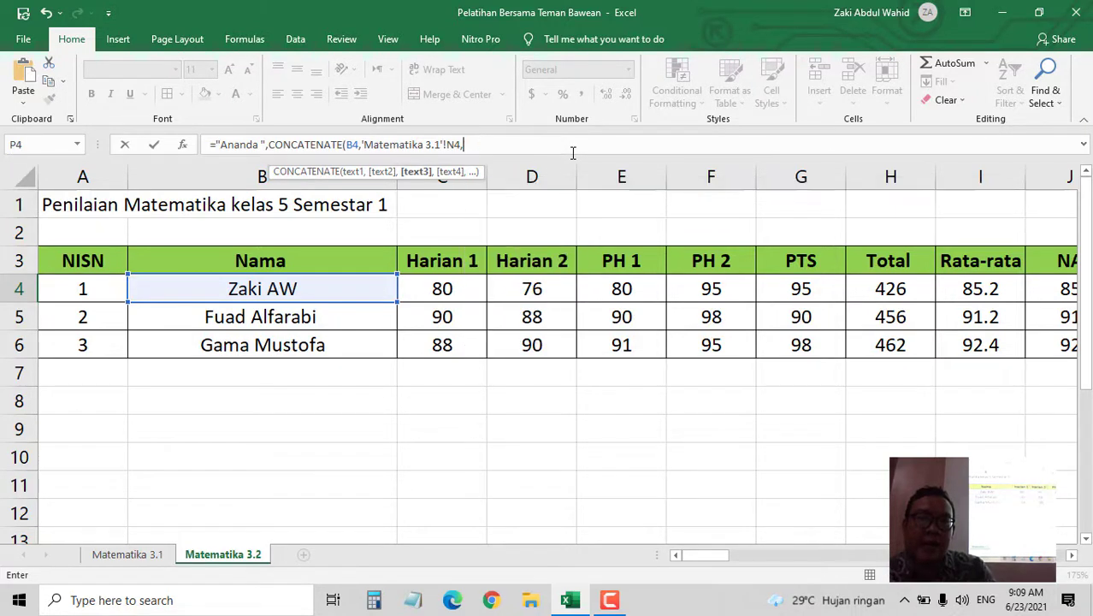
{"action": "left_click_drag", "start_coordinate": [703, 554], "coordinate": [945, 594]}
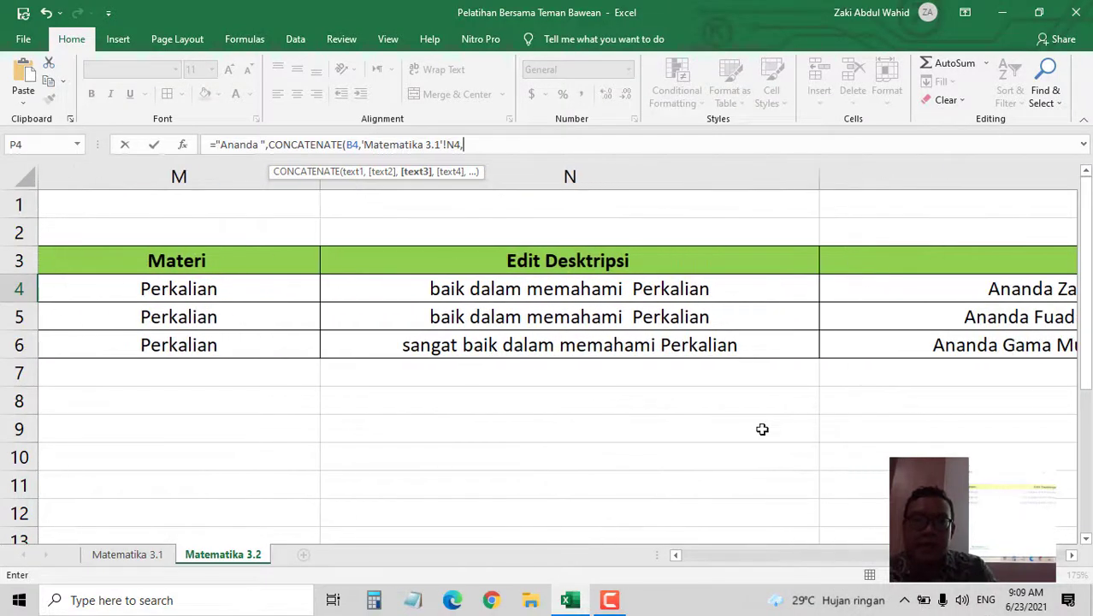
{"action": "left_click", "coordinate": [693, 288]}
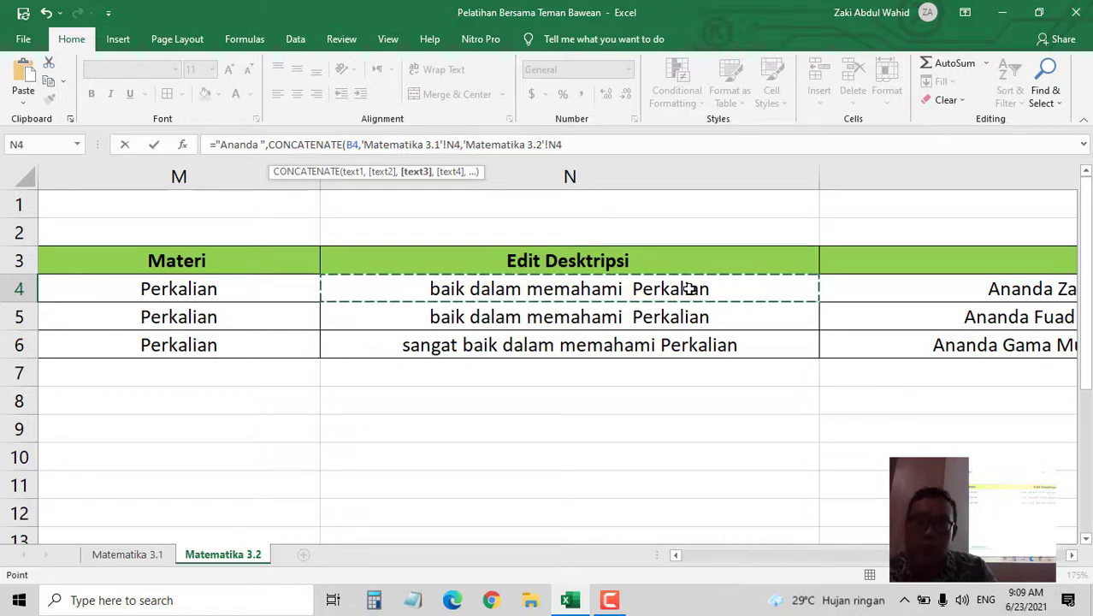
{"action": "type", "text": ")"}
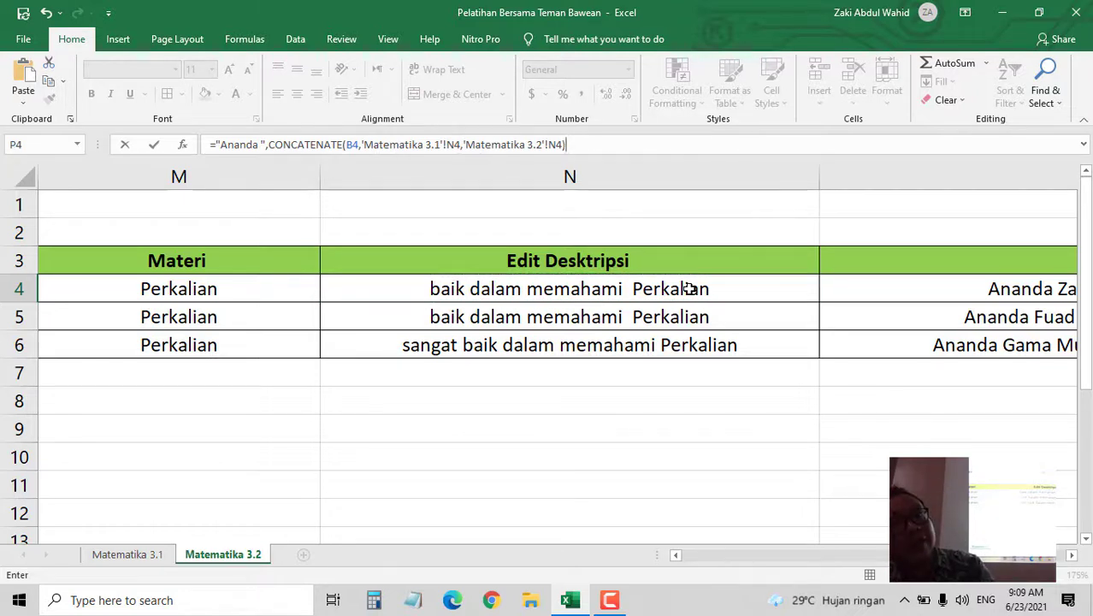
{"action": "key", "text": "Return"}
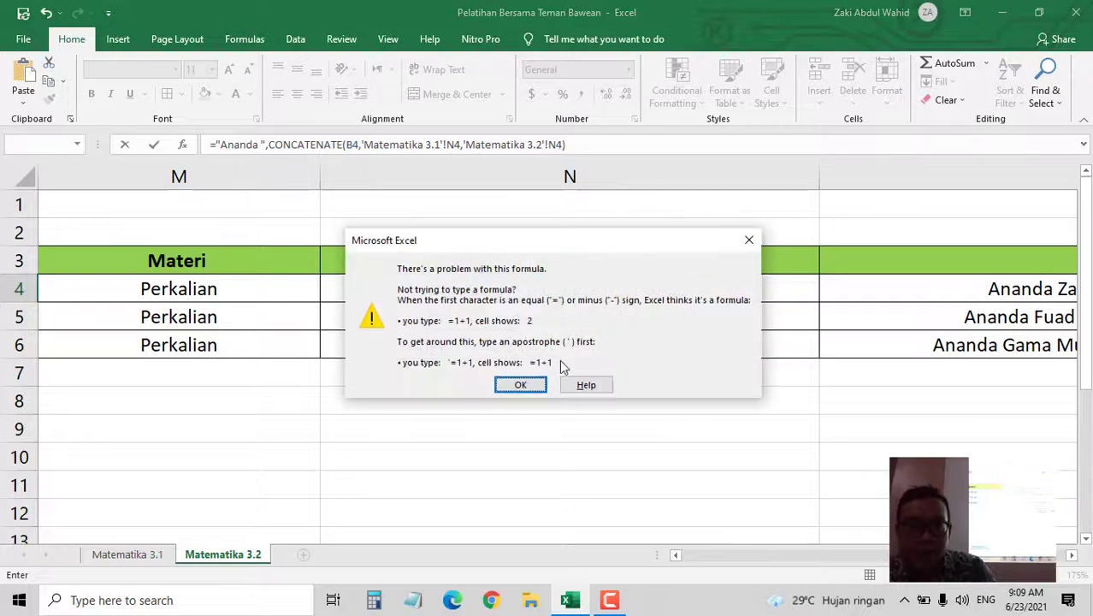
- Dismiss the formula warning twice and cancel the faulty P4 formula
{"action": "left_click", "coordinate": [521, 385]}
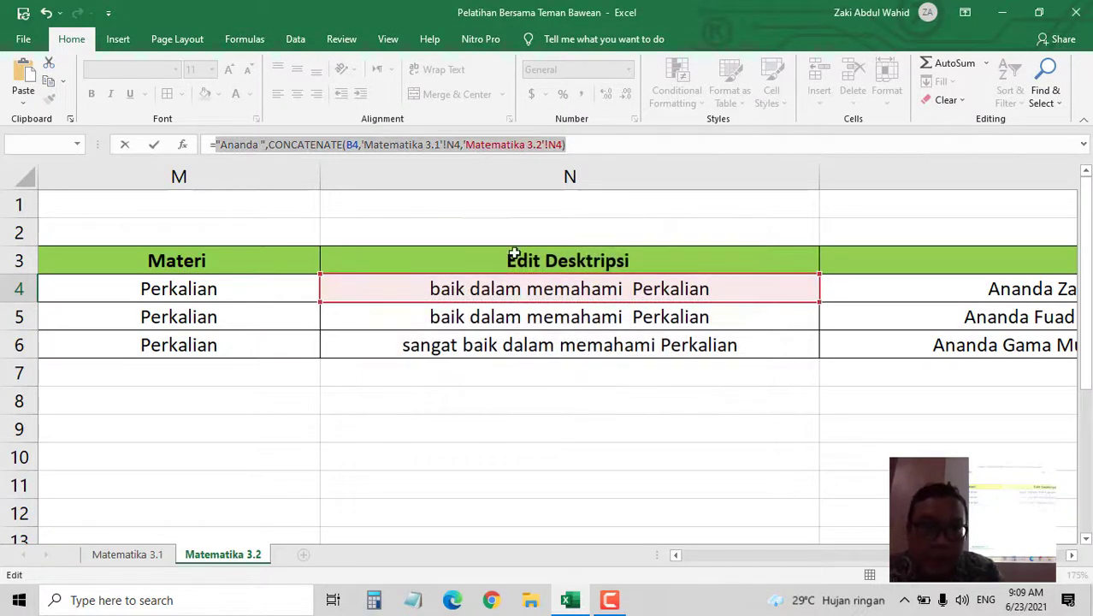
{"action": "left_click", "coordinate": [581, 145]}
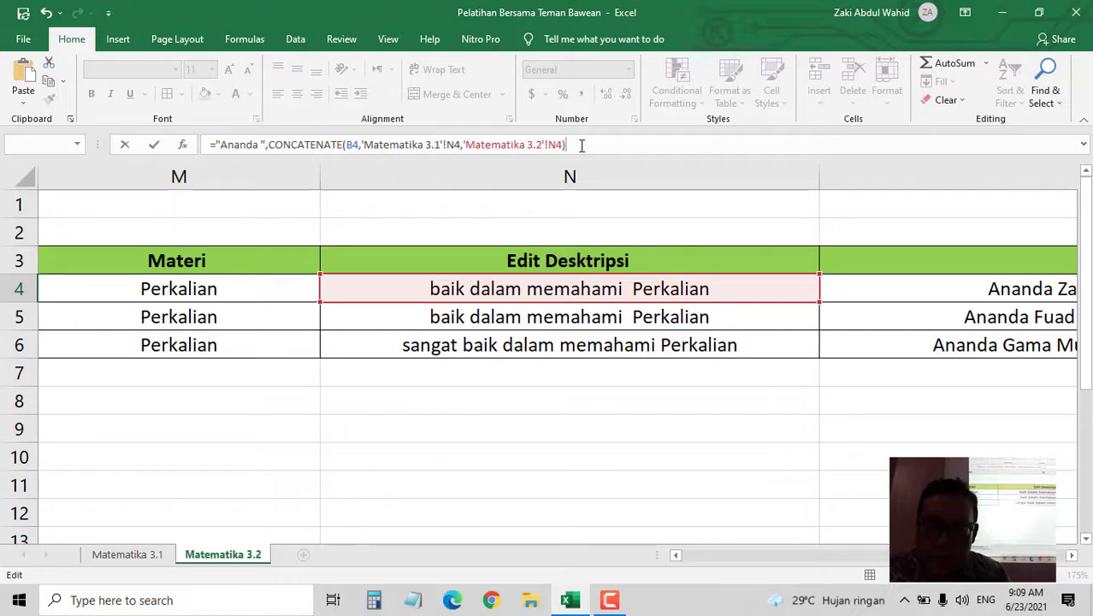
{"action": "key", "text": "Return"}
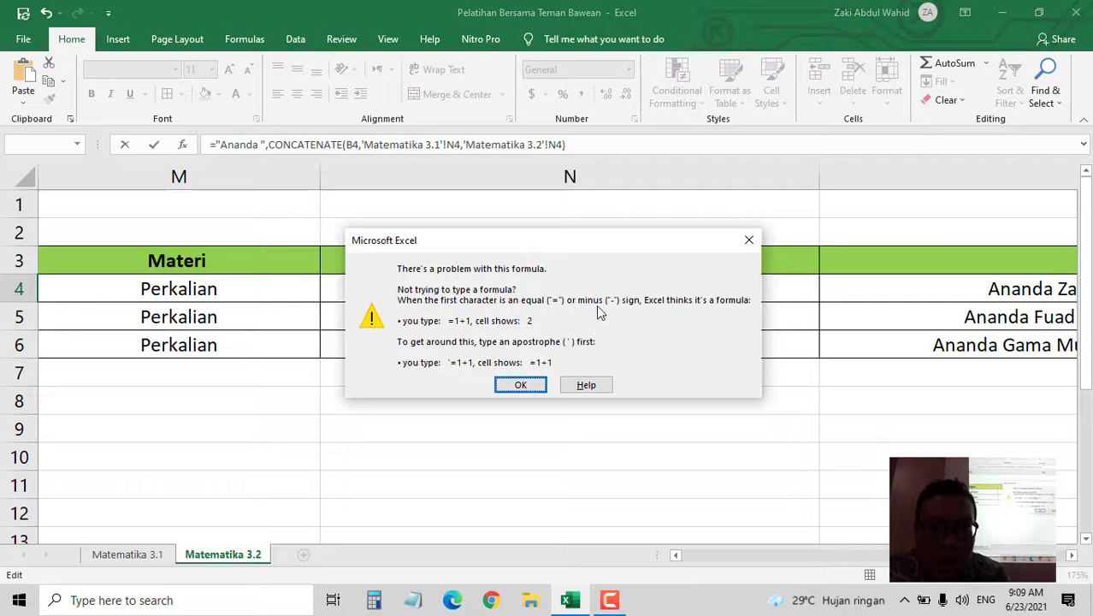
{"action": "left_click", "coordinate": [519, 385]}
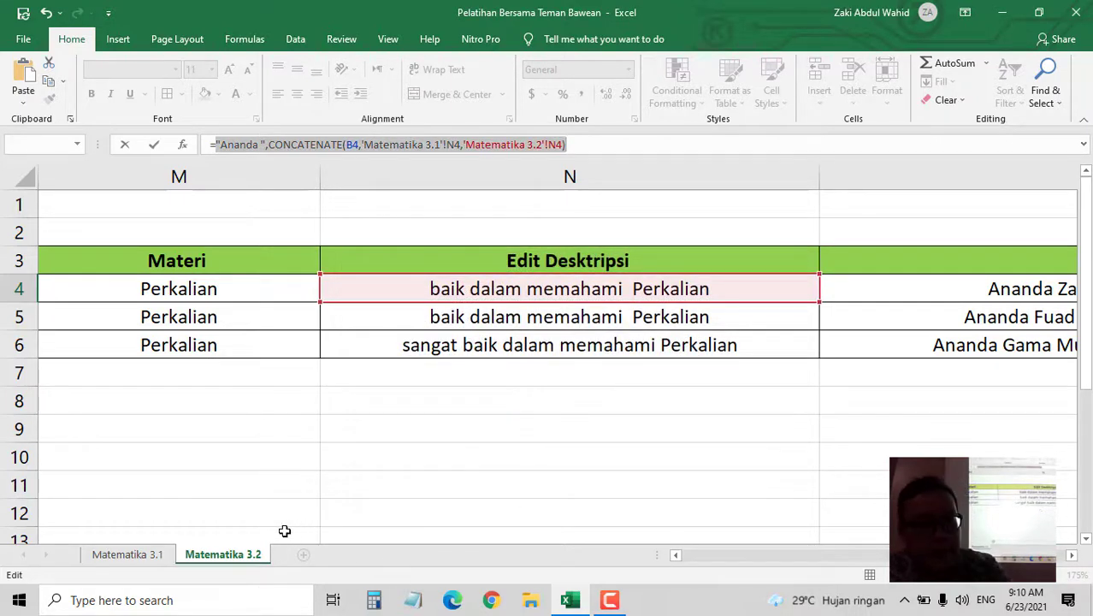
{"action": "key", "text": "Escape"}
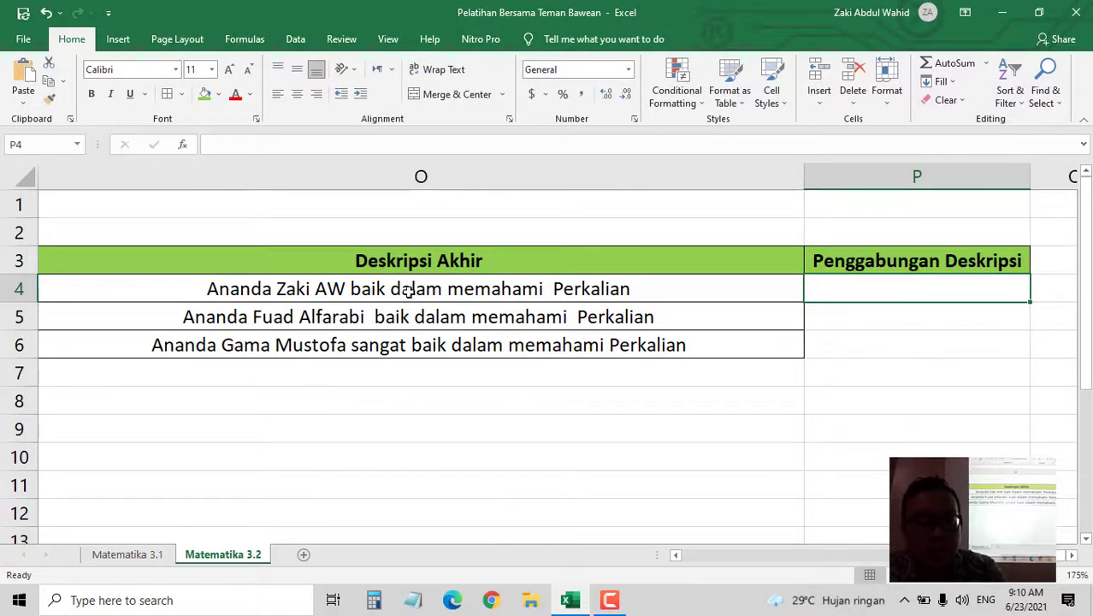
- Inspect how O4's Deskripsi Akhir formula joins text, then return to P4
{"action": "left_click", "coordinate": [407, 286]}
{"action": "left_click", "coordinate": [429, 145]}
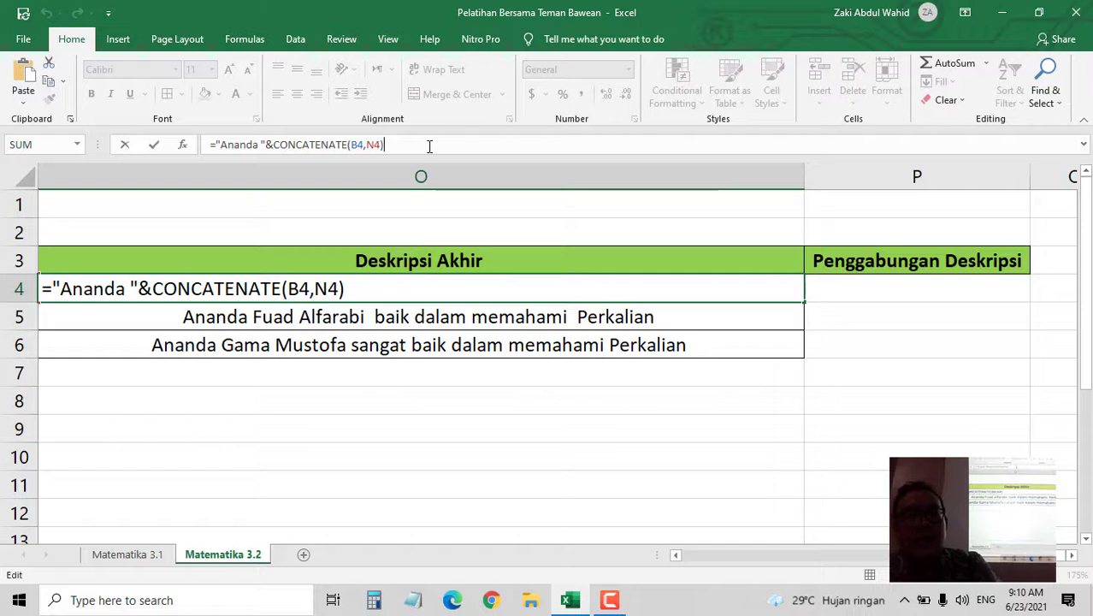
{"action": "left_click", "coordinate": [907, 287]}
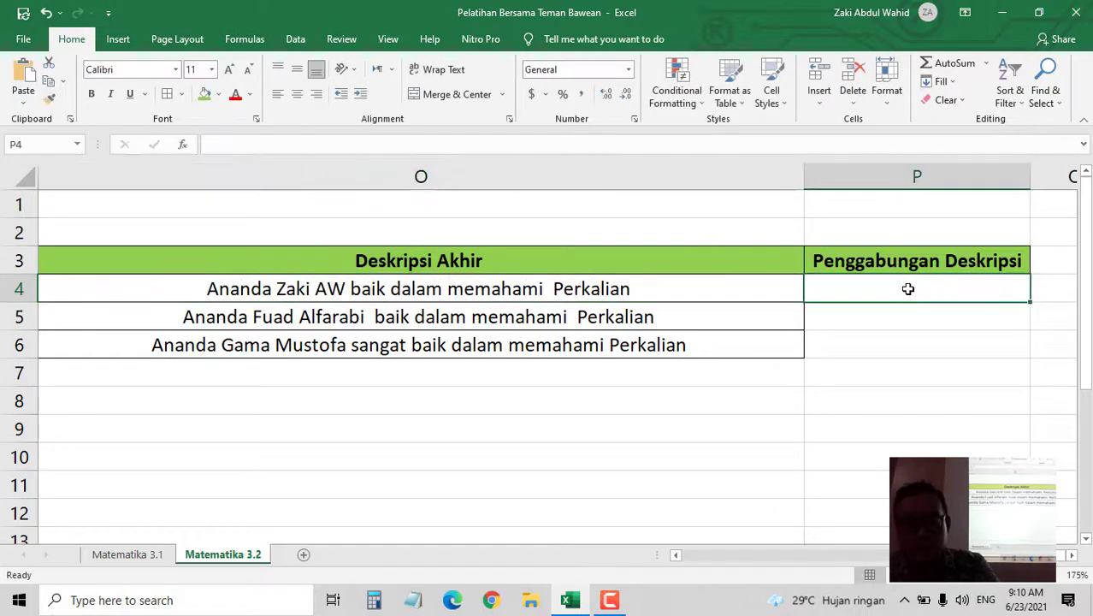
- Start P4's formula as ="Ananda "&CONCATENATE( with the student's name from B4
{"action": "type", "text": "=\"An"}
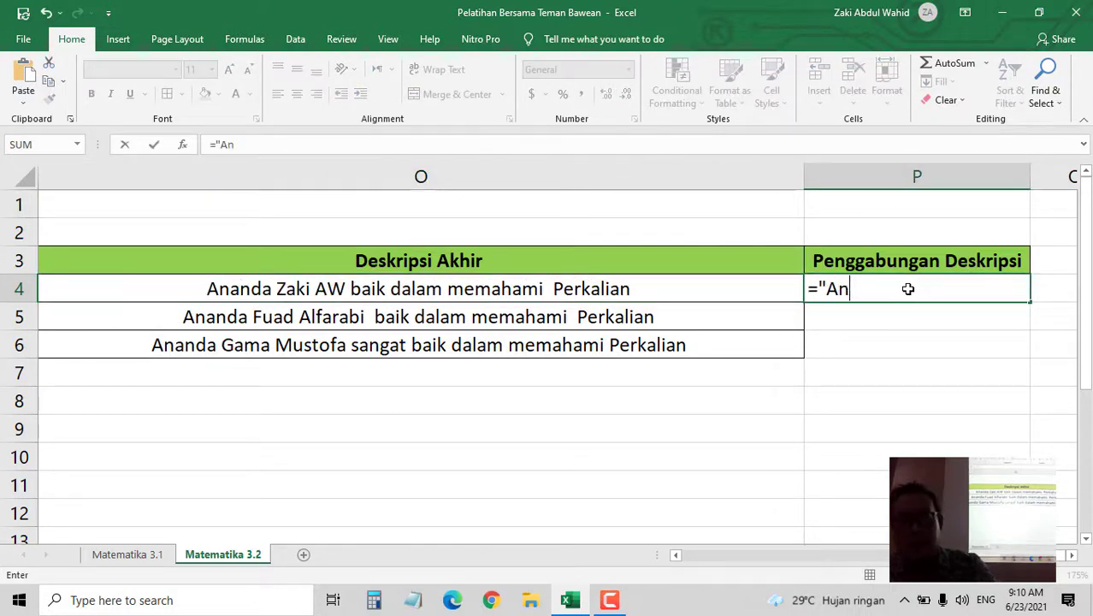
{"action": "type", "text": "anda"}
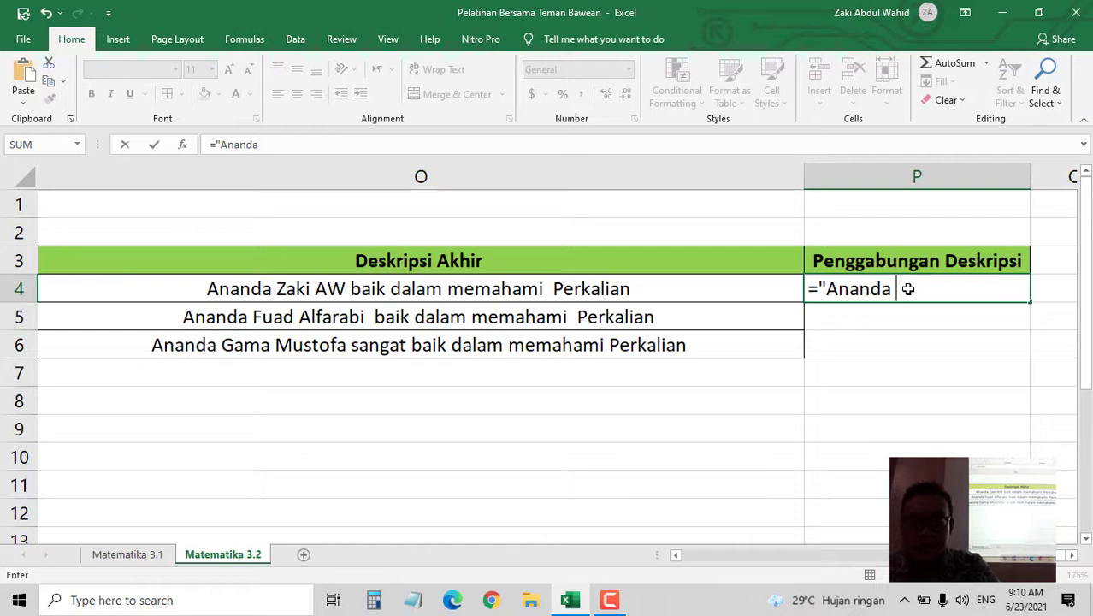
{"action": "type", "text": " \""}
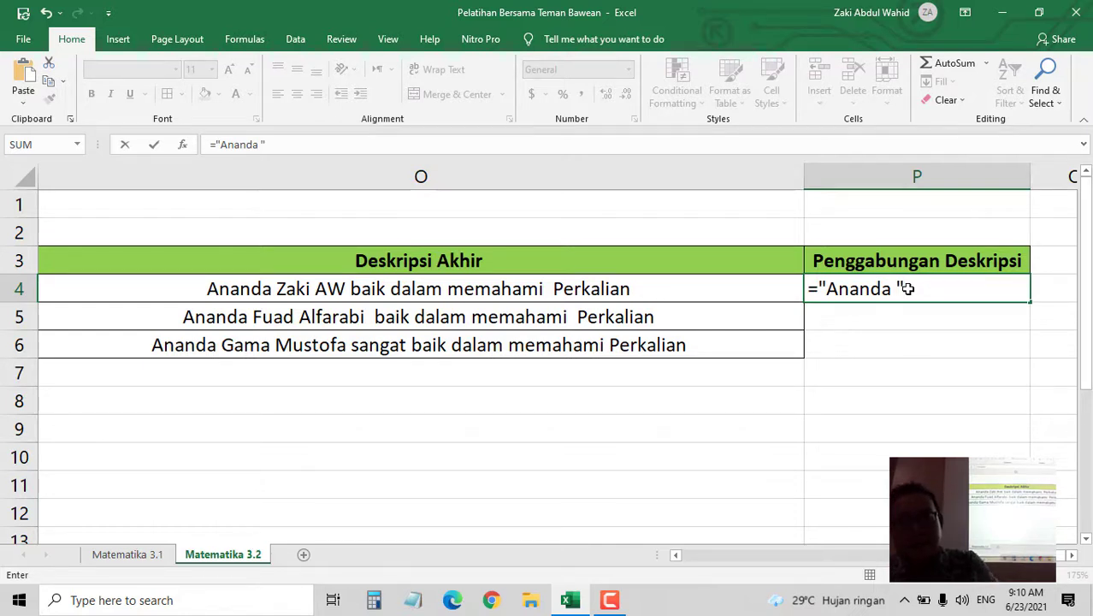
{"action": "type", "text": "&"}
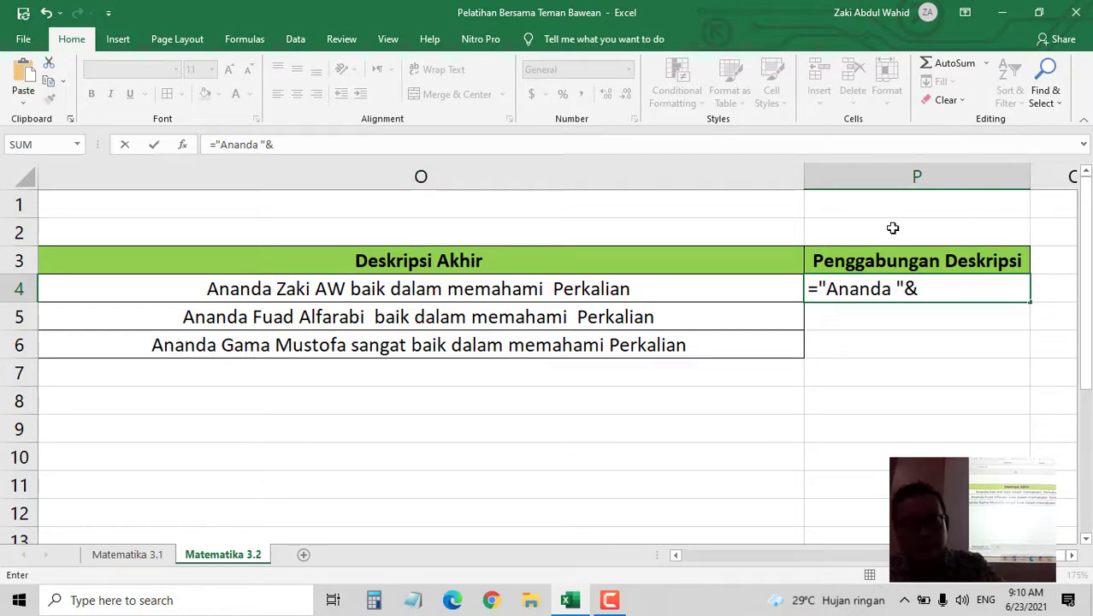
{"action": "type", "text": "Con"}
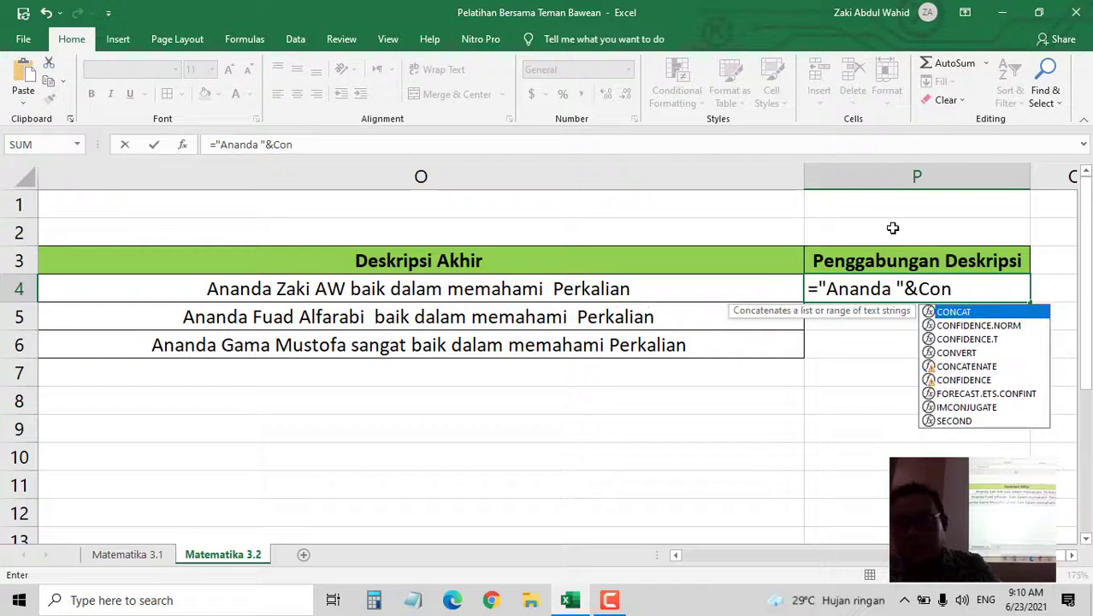
{"action": "left_click", "coordinate": [1010, 368]}
{"action": "double_click", "coordinate": [1009, 371]}
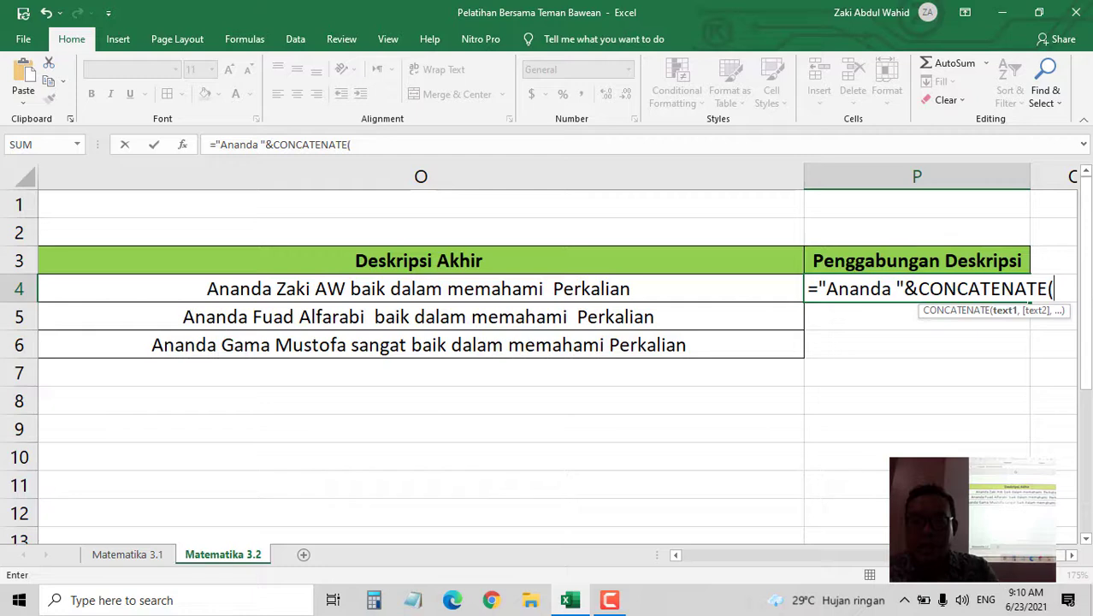
{"action": "left_click_drag", "start_coordinate": [966, 558], "coordinate": [684, 561]}
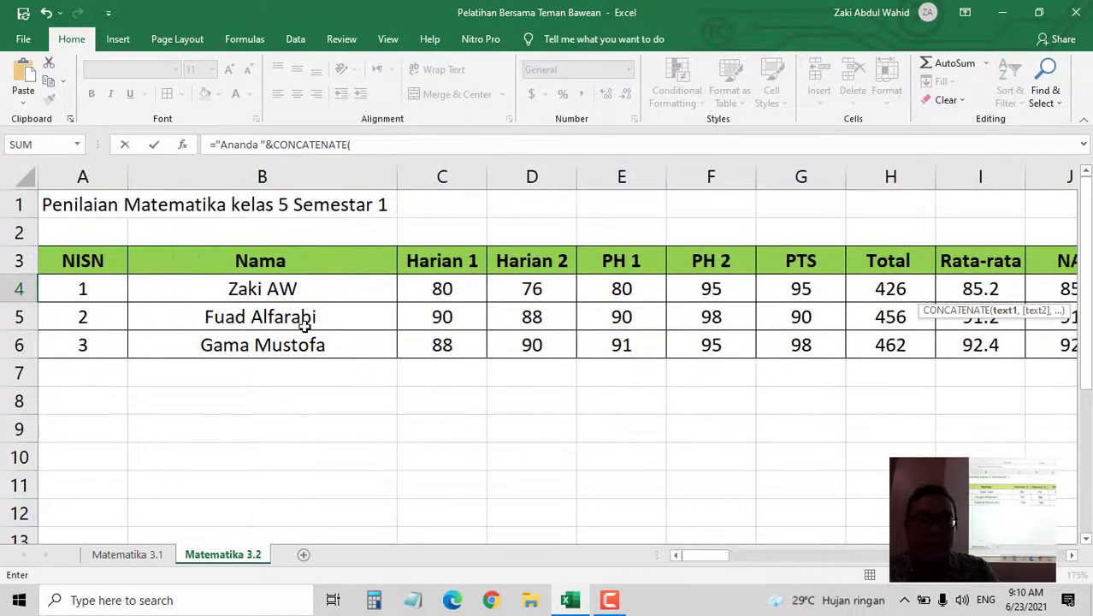
{"action": "left_click", "coordinate": [280, 292]}
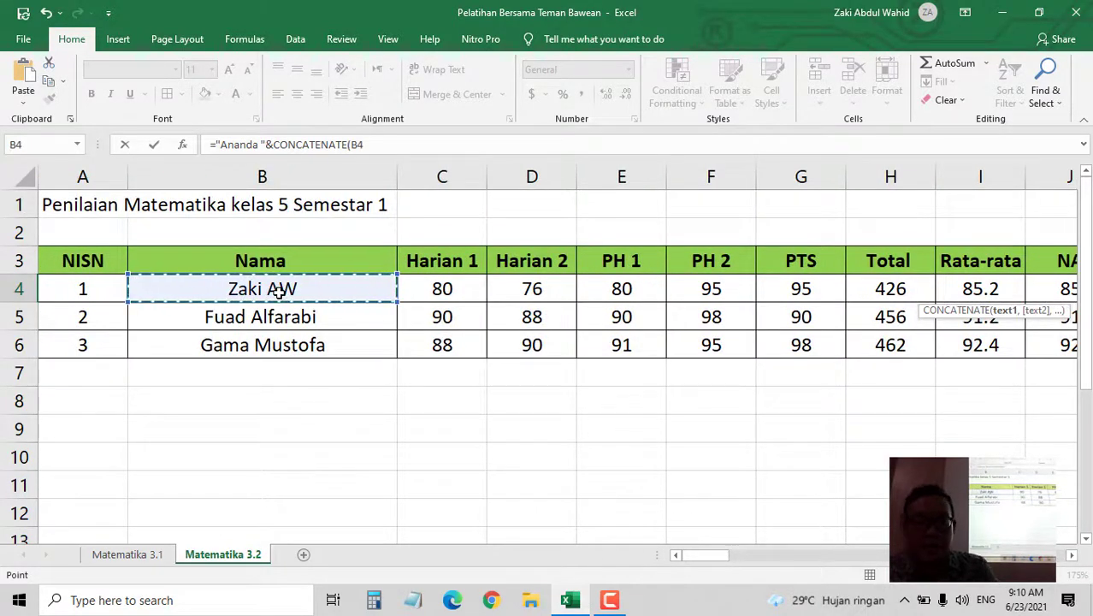
{"action": "type", "text": ","}
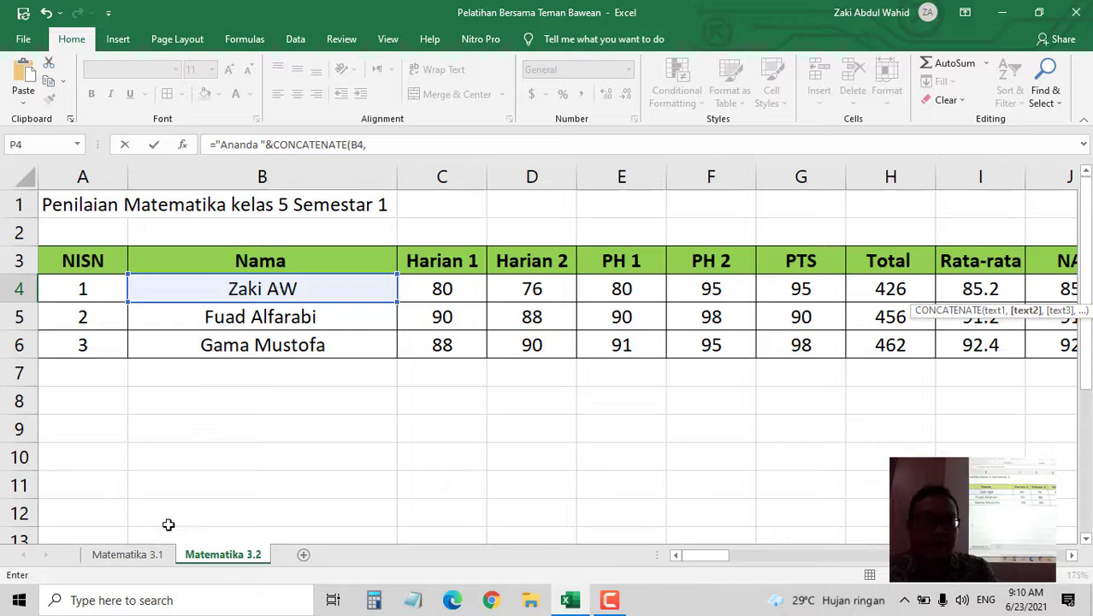
- Add 'Matematika 3.1'!N4 and 'Matematika 3.2'!N4 as arguments, close the bracket and commit
{"action": "left_click", "coordinate": [129, 554]}
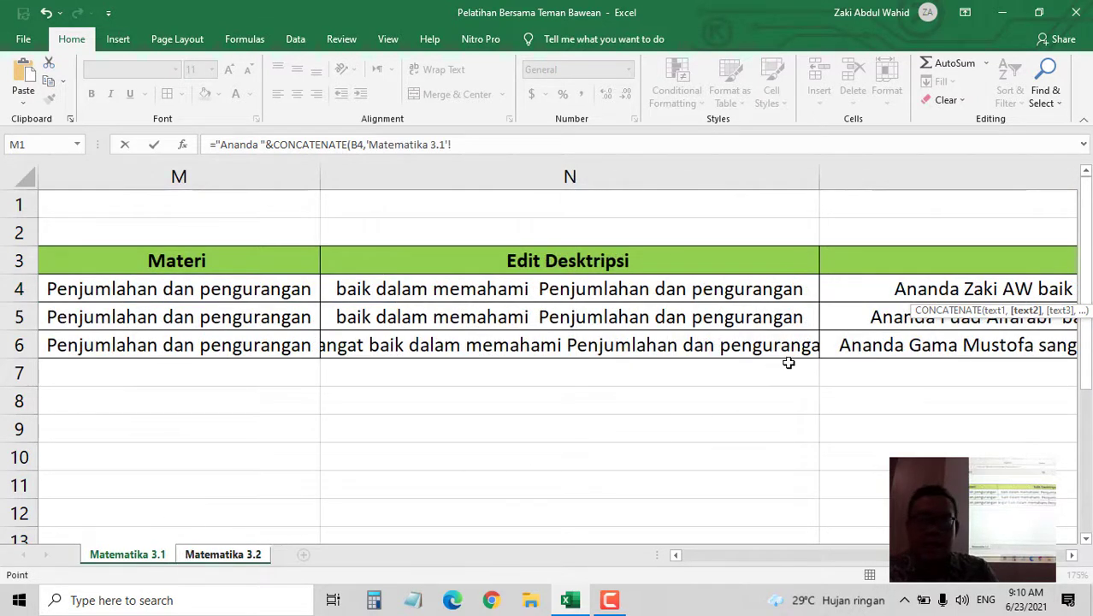
{"action": "left_click", "coordinate": [629, 283]}
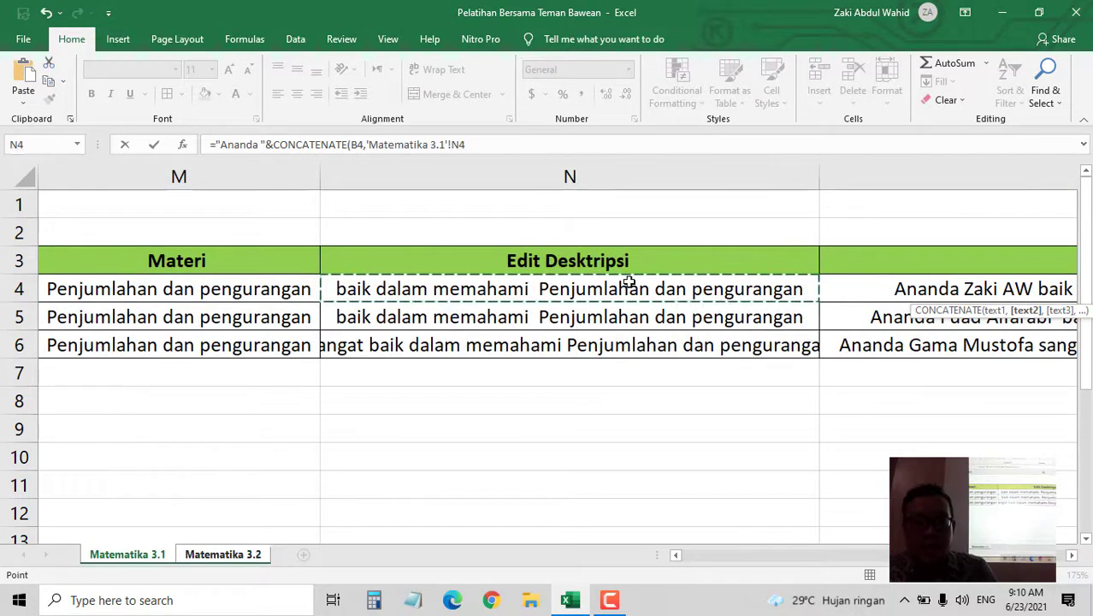
{"action": "type", "text": ","}
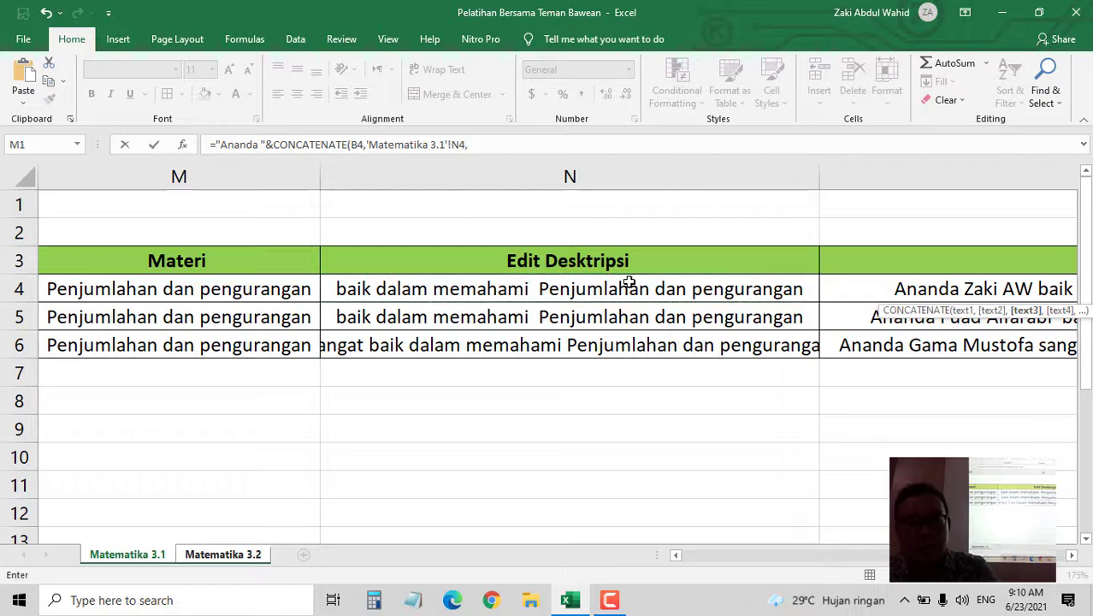
{"action": "left_click", "coordinate": [232, 556]}
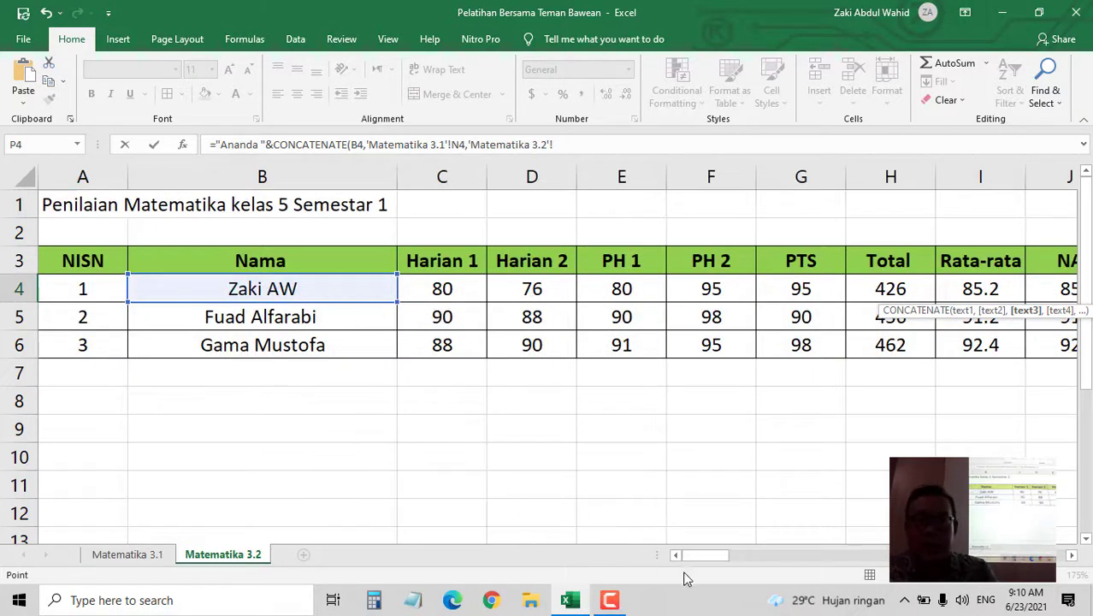
{"action": "left_click_drag", "start_coordinate": [706, 558], "coordinate": [793, 554]}
{"action": "left_click_drag", "start_coordinate": [855, 562], "coordinate": [886, 562]}
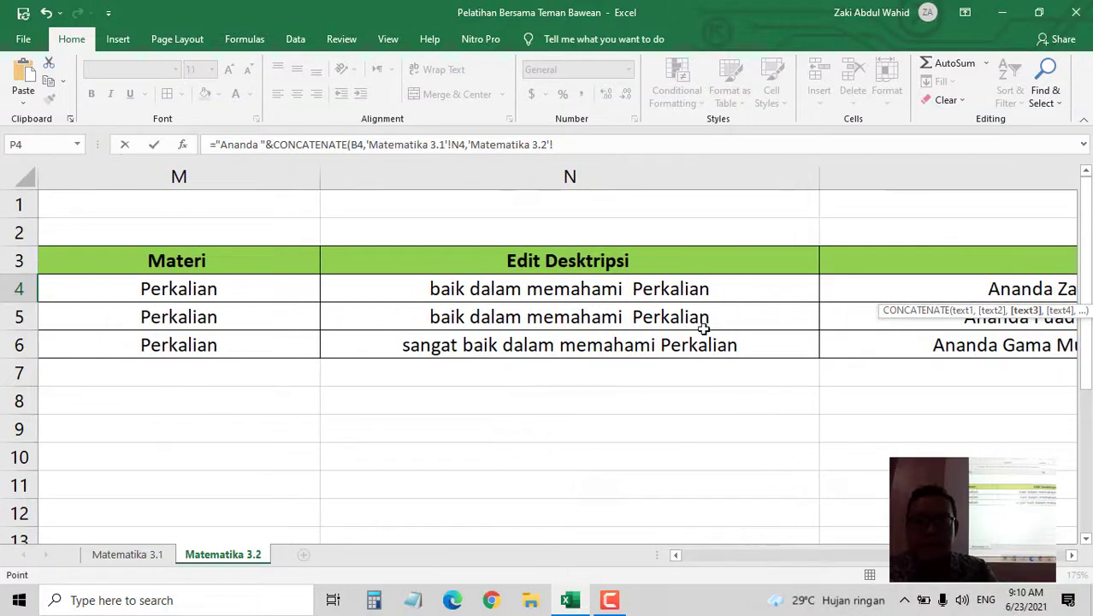
{"action": "left_click", "coordinate": [676, 291]}
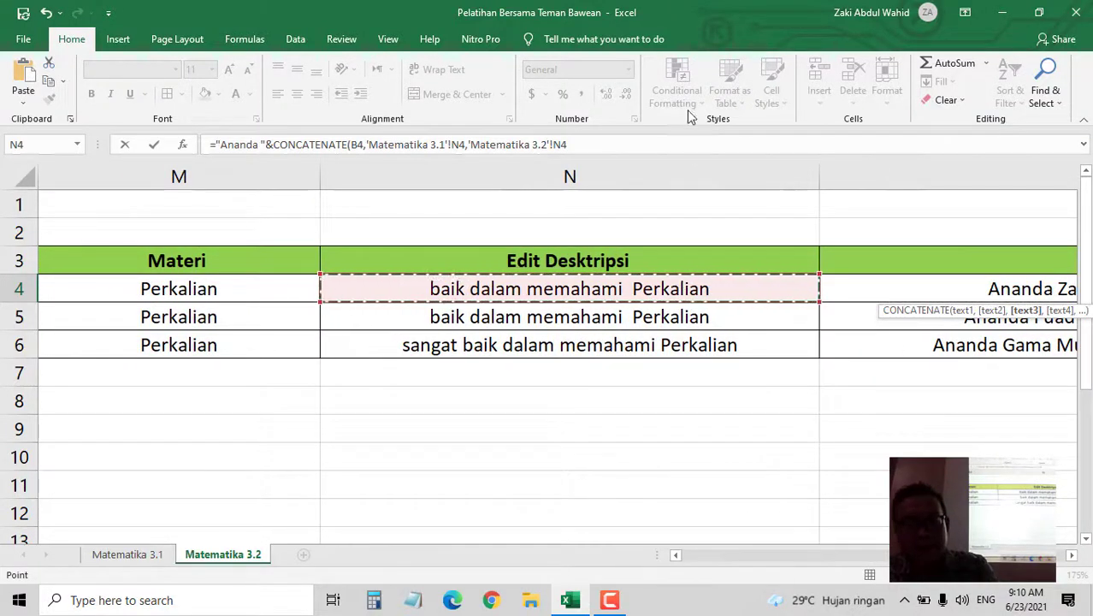
{"action": "left_click", "coordinate": [692, 140]}
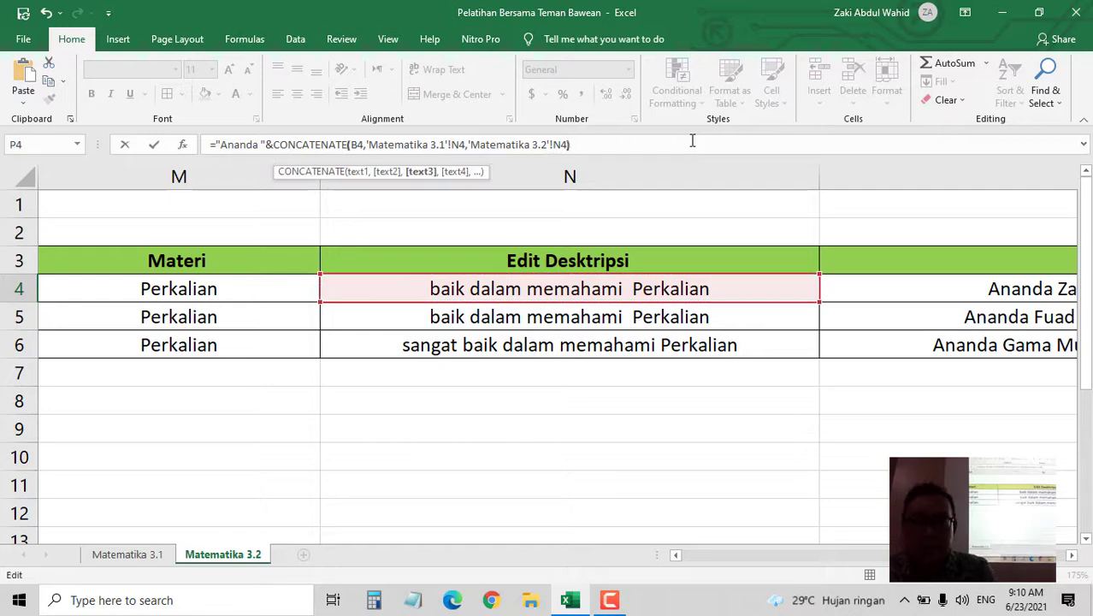
{"action": "type", "text": ")"}
{"action": "key", "text": "Return"}
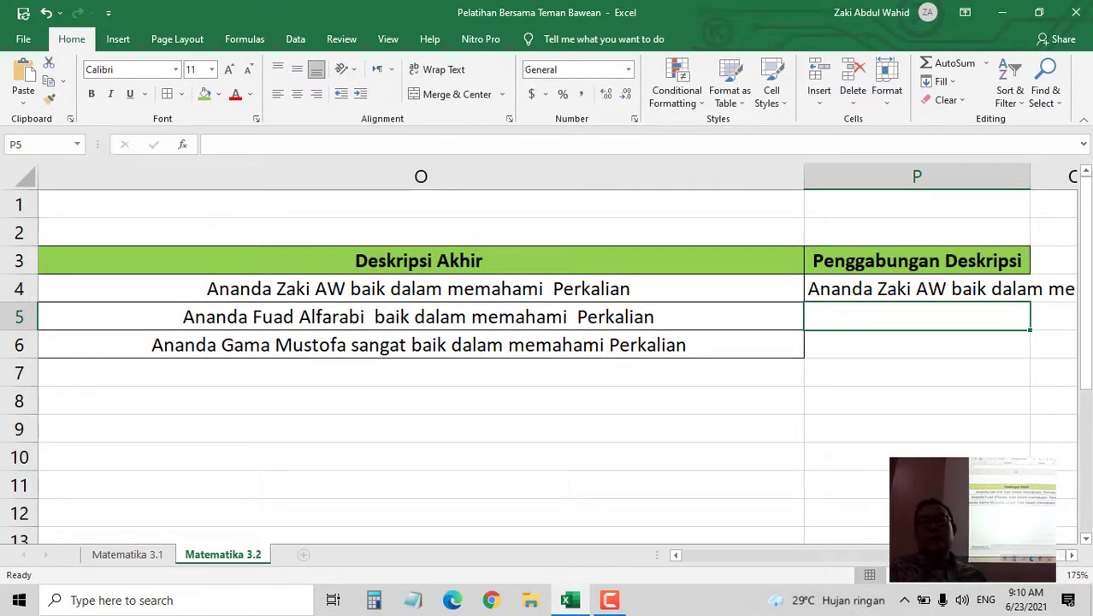
- Autofit column P so P4's full combined description shows, then select P4
{"action": "left_click", "coordinate": [1072, 556]}
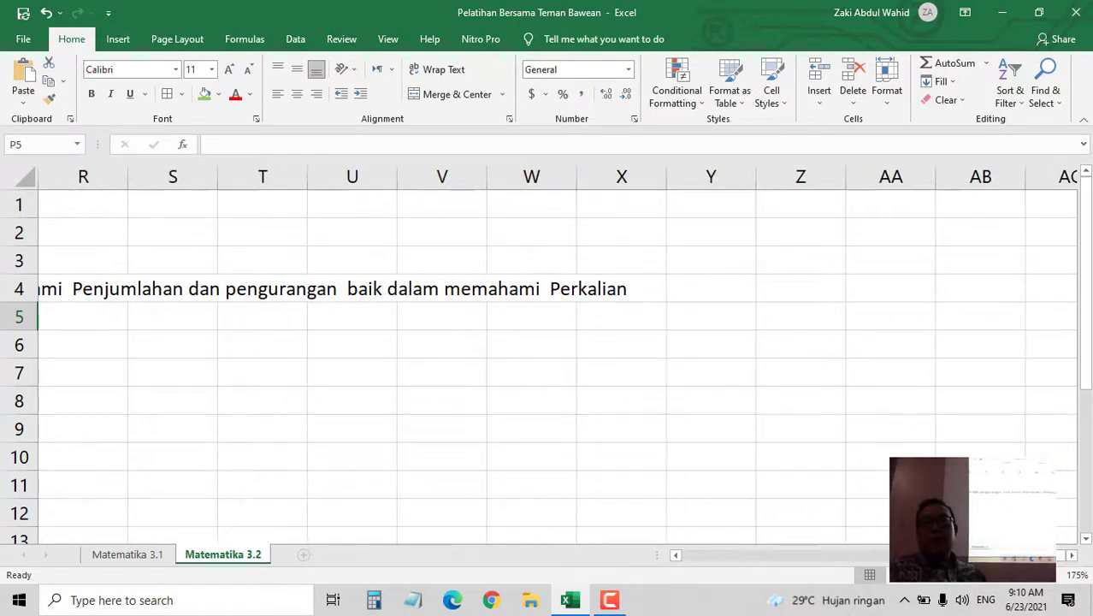
{"action": "left_click_drag", "start_coordinate": [1048, 556], "coordinate": [1018, 556]}
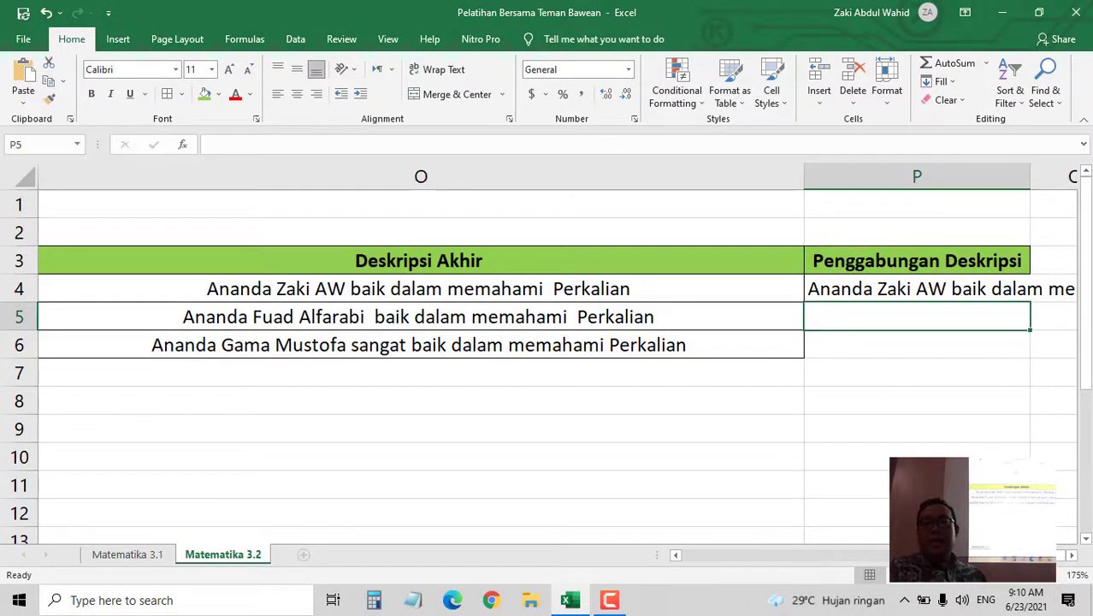
{"action": "left_click", "coordinate": [1072, 556]}
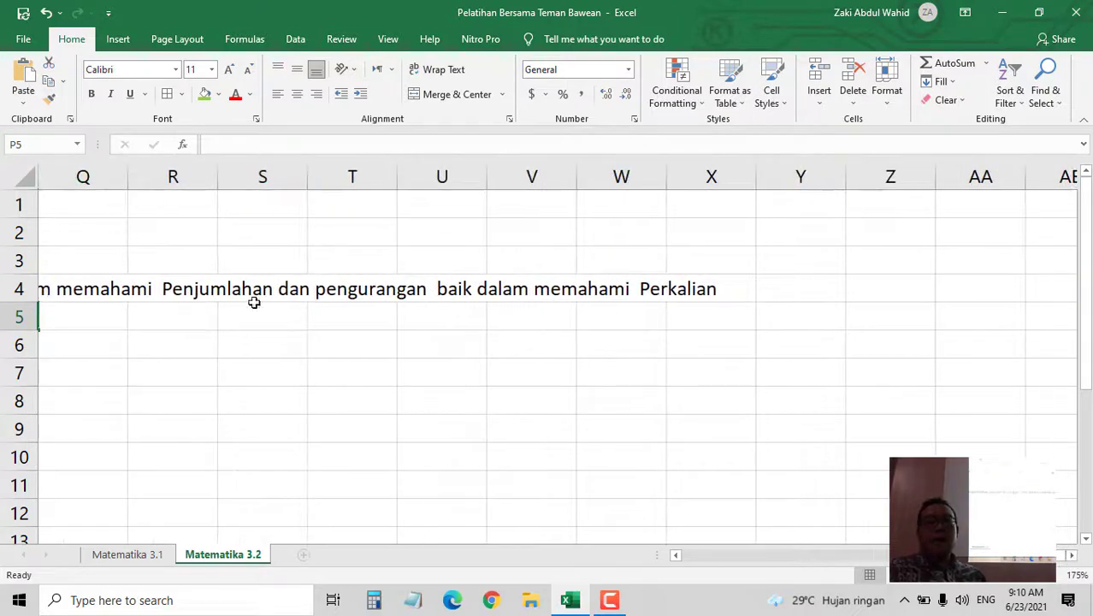
{"action": "left_click", "coordinate": [676, 557]}
{"action": "left_click", "coordinate": [676, 556]}
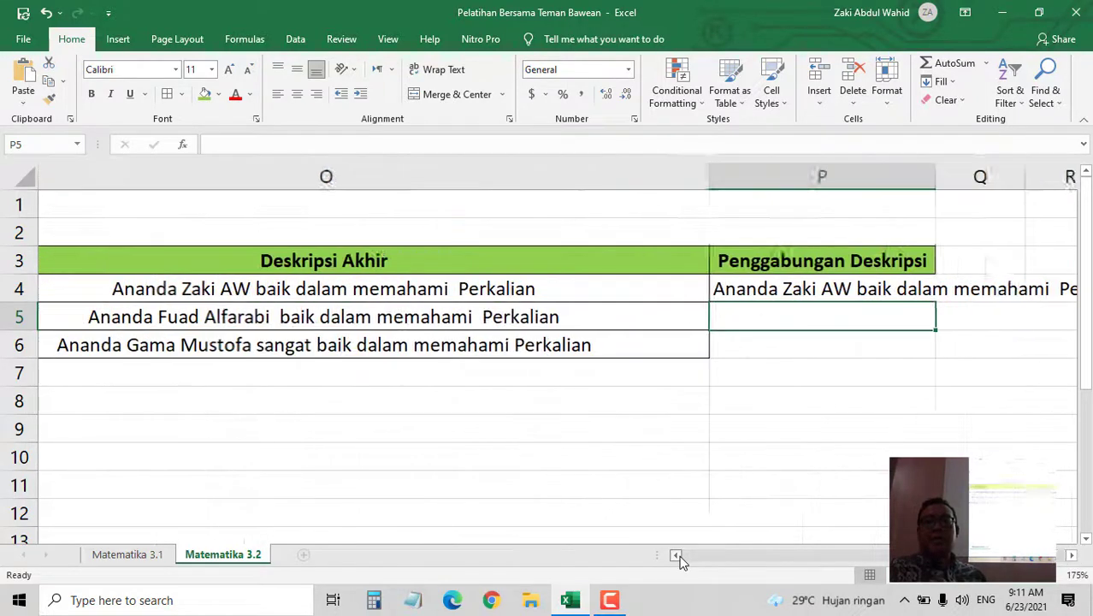
{"action": "double_click", "coordinate": [1029, 177]}
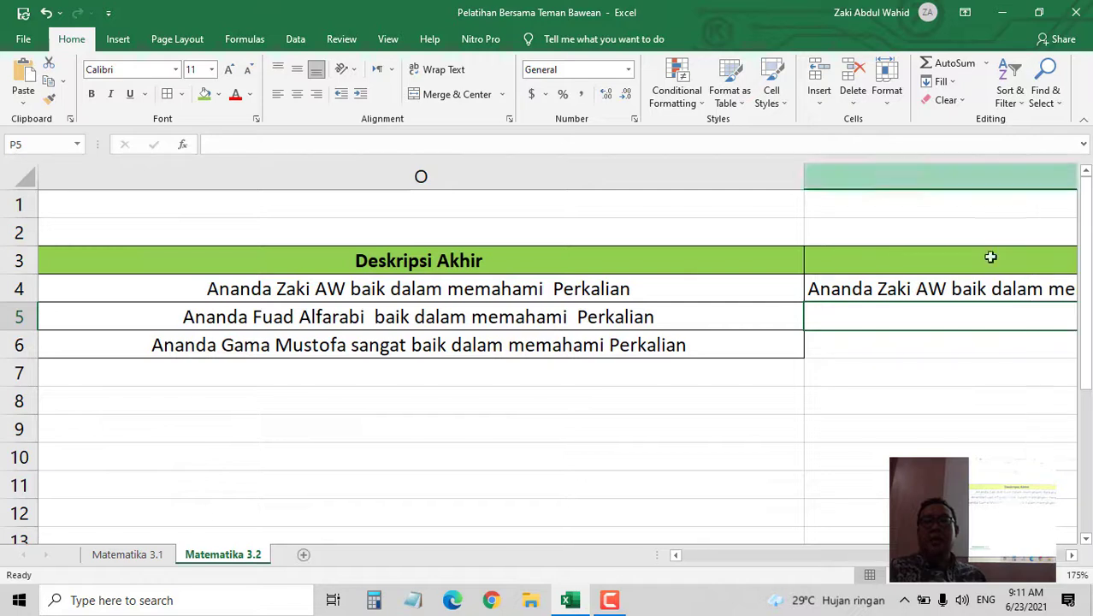
{"action": "left_click", "coordinate": [1072, 555]}
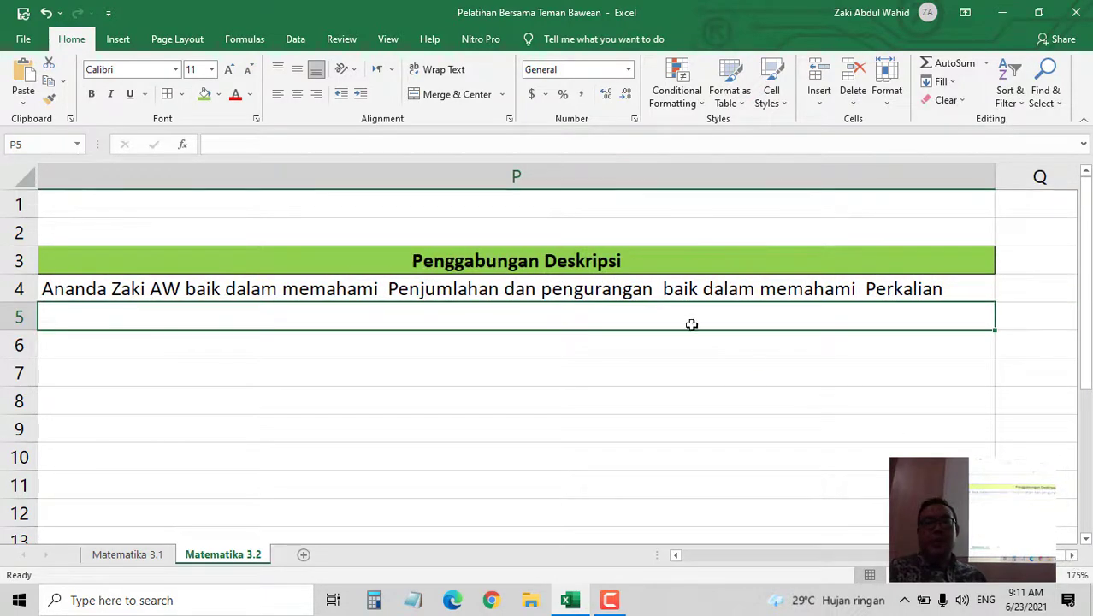
{"action": "left_click", "coordinate": [630, 289]}
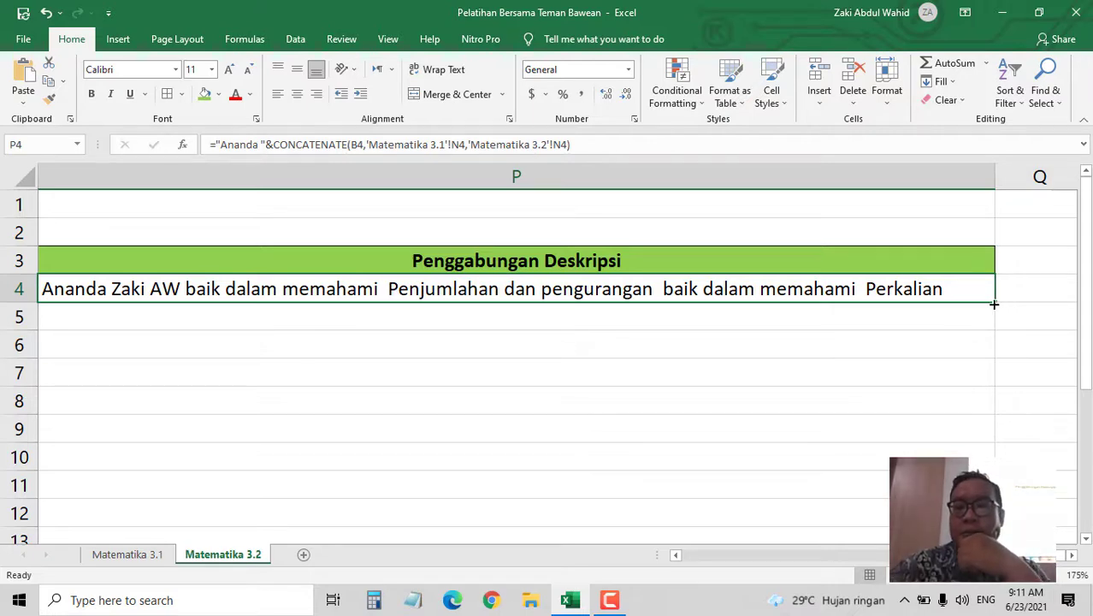
- Fill P4's combined-description formula down to P6 and autofit column P for the longer text
{"action": "left_click_drag", "start_coordinate": [995, 303], "coordinate": [995, 357]}
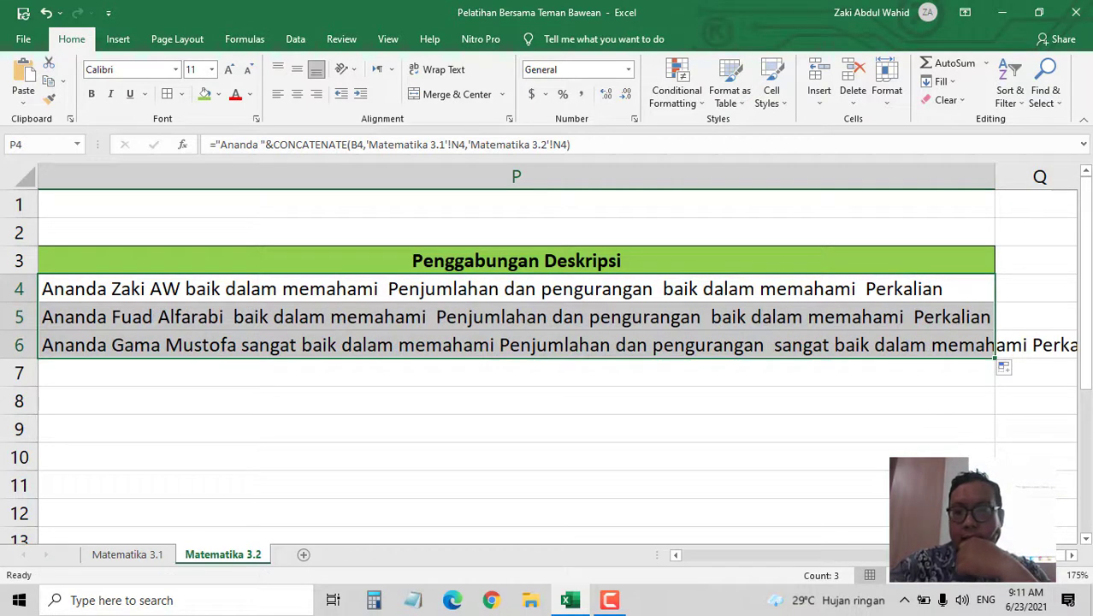
{"action": "mouse_move", "coordinate": [1054, 558]}
{"action": "left_mouse_down"}
{"action": "mouse_move", "coordinate": [1015, 557]}
{"action": "mouse_move", "coordinate": [1053, 557]}
{"action": "left_mouse_up"}
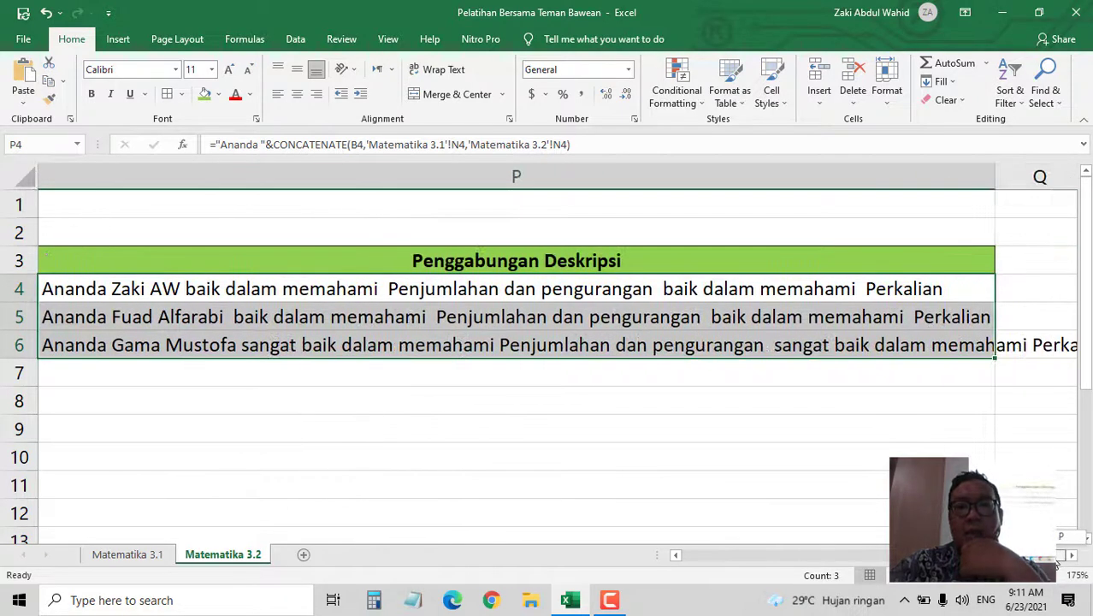
{"action": "double_click", "coordinate": [994, 177]}
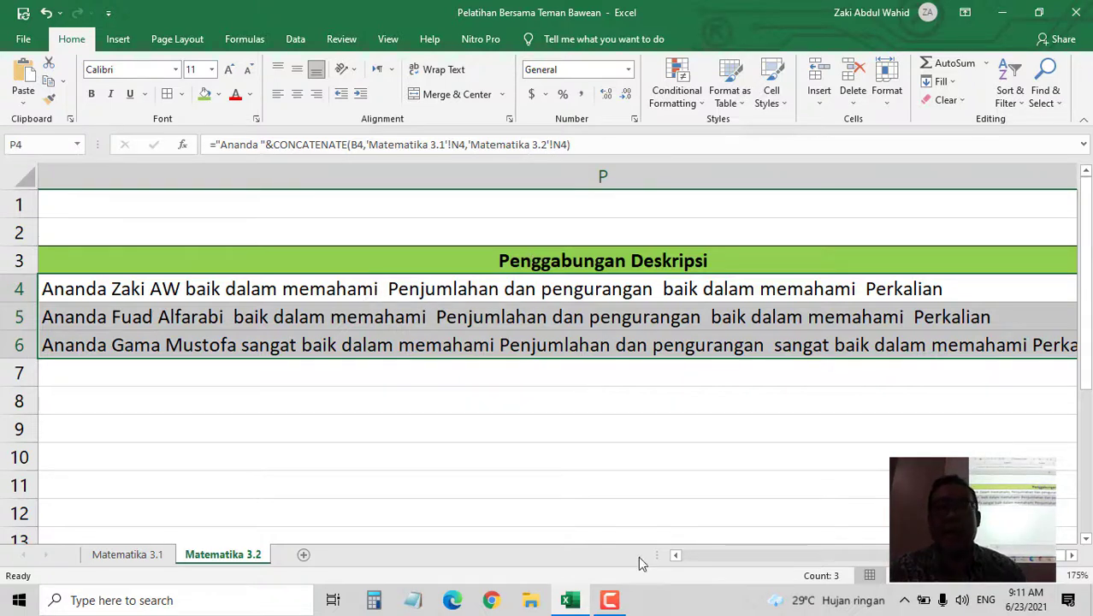
{"action": "left_click", "coordinate": [676, 555]}
{"action": "left_click", "coordinate": [676, 555]}
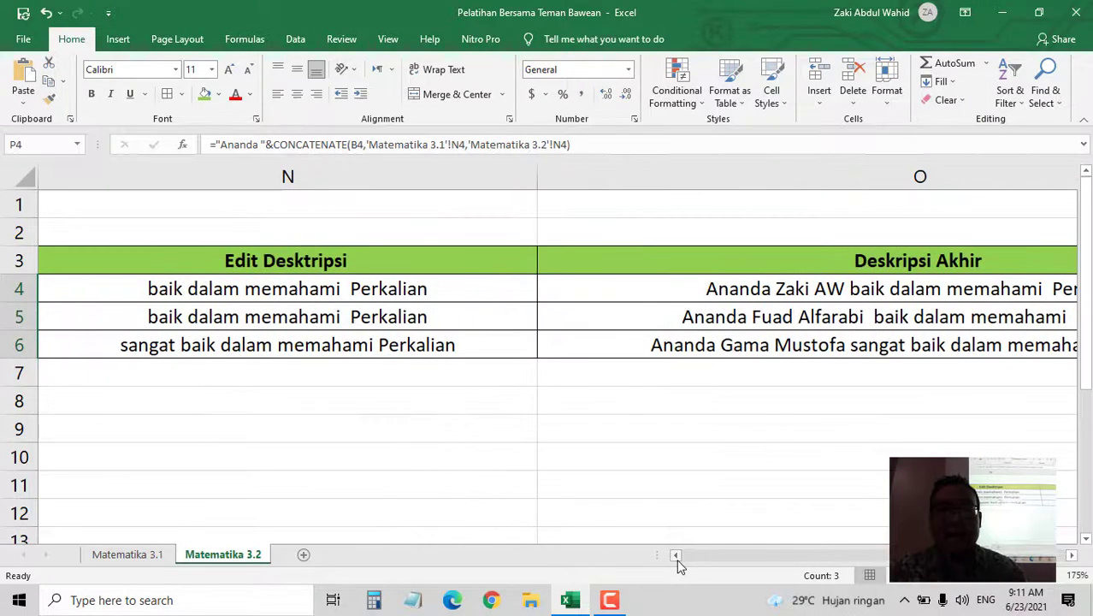
{"action": "left_click", "coordinate": [676, 555]}
{"action": "left_click", "coordinate": [676, 555]}
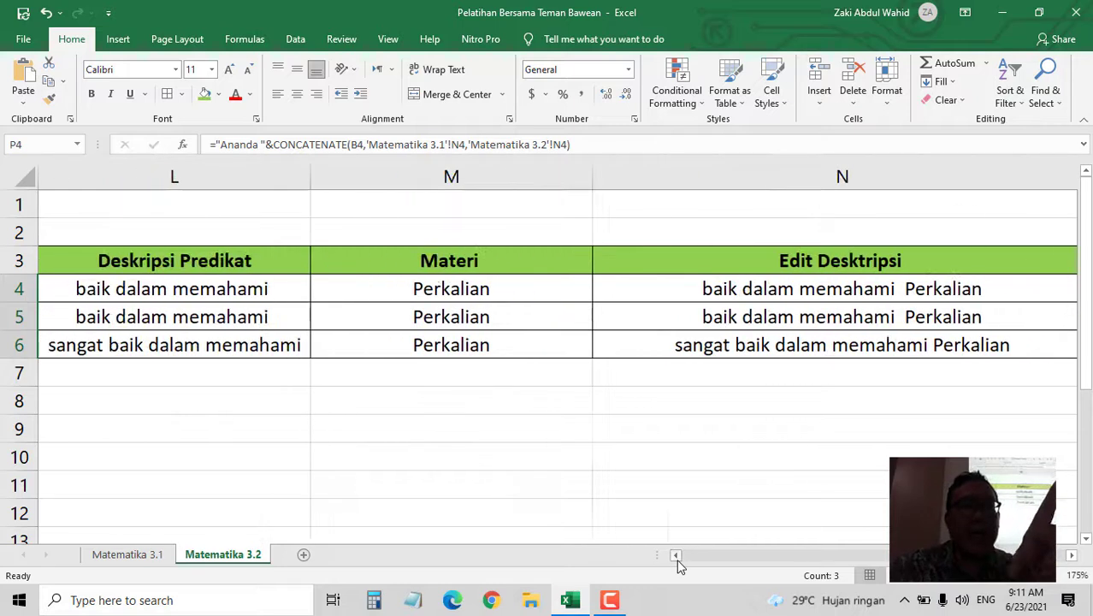
{"action": "left_click", "coordinate": [676, 555]}
{"action": "left_click", "coordinate": [676, 555]}
{"action": "left_click", "coordinate": [676, 556]}
{"action": "left_click", "coordinate": [676, 555]}
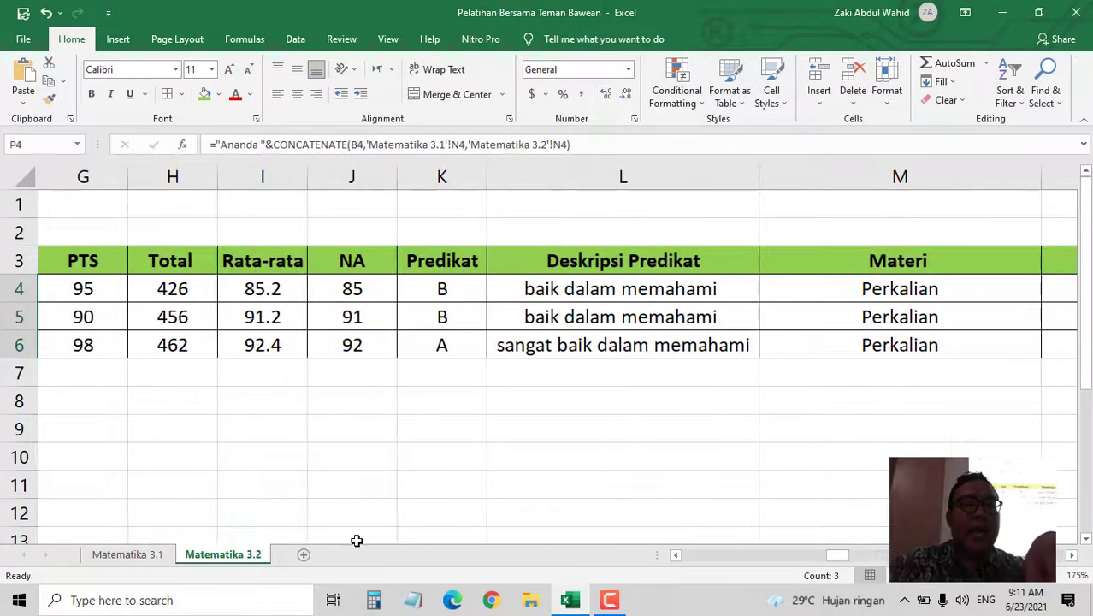
{"action": "left_click", "coordinate": [137, 557]}
{"action": "left_click", "coordinate": [224, 556]}
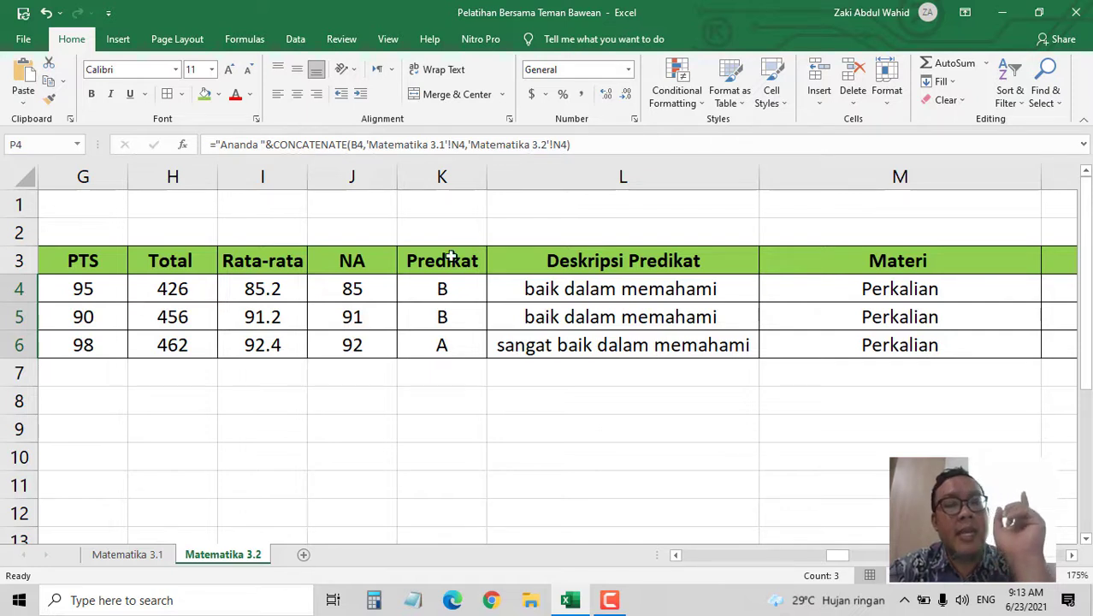
- Create a copy of the Matematika 3.2 sheet placed at the end of the workbook
{"action": "right_click", "coordinate": [248, 563]}
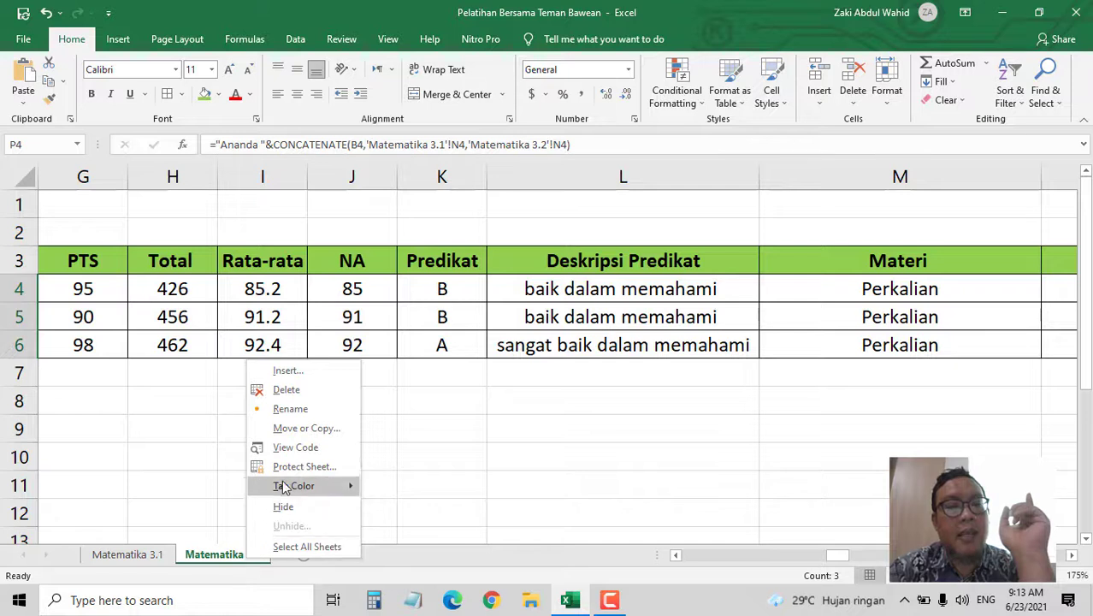
{"action": "left_click", "coordinate": [310, 429]}
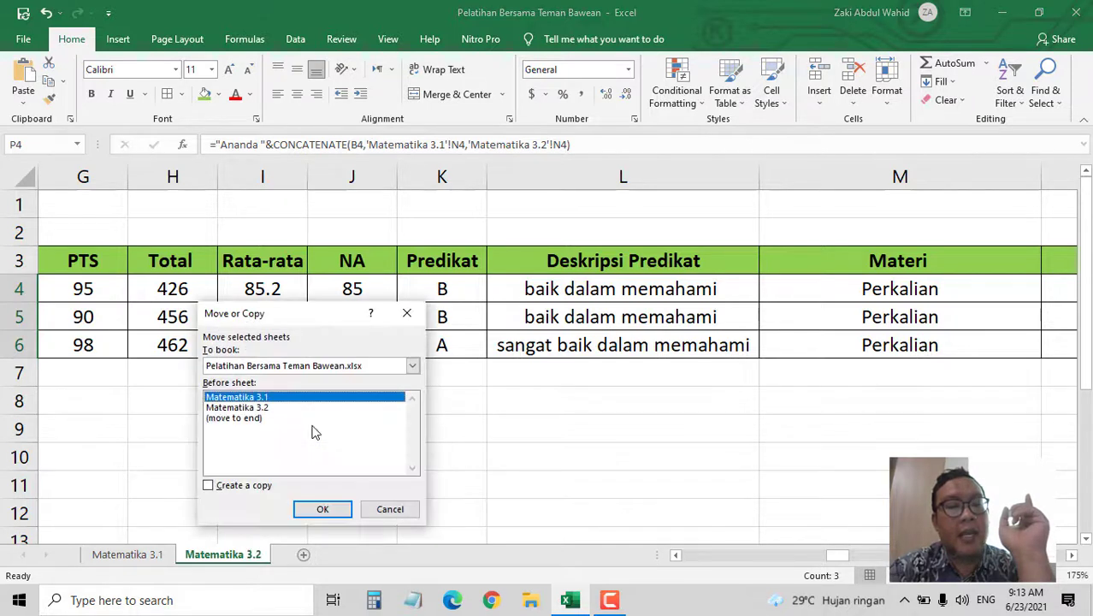
{"action": "left_click", "coordinate": [250, 486]}
{"action": "left_click", "coordinate": [243, 419]}
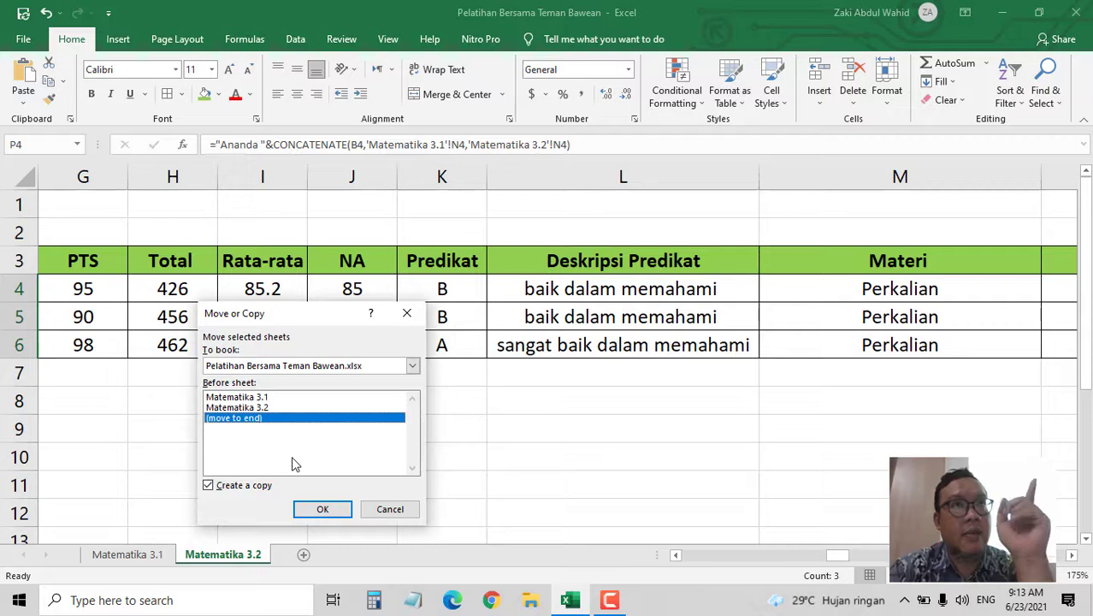
{"action": "left_click", "coordinate": [324, 508]}
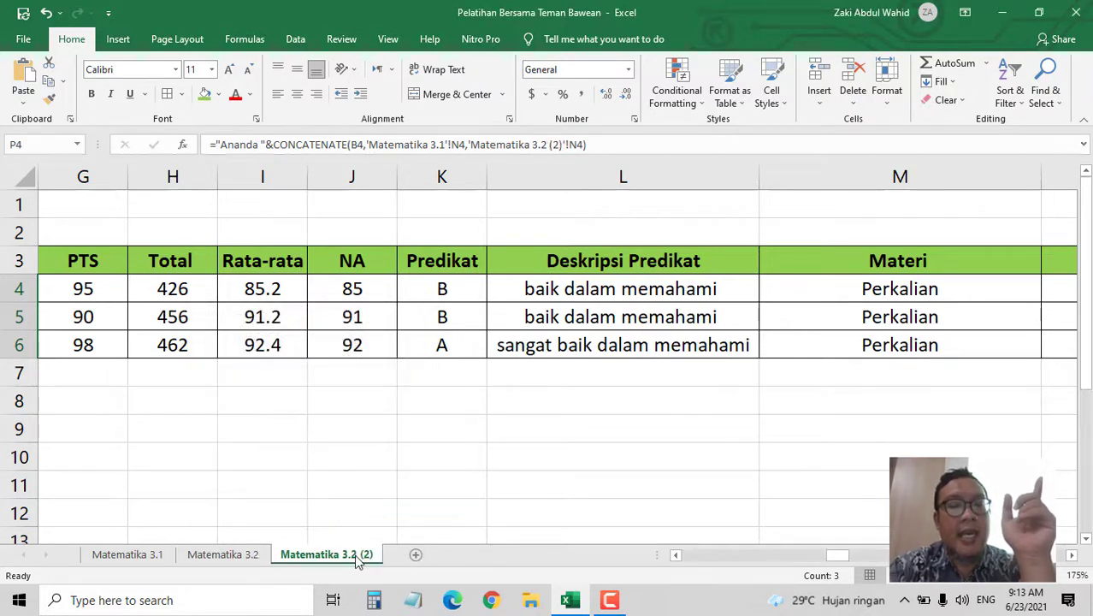
- Rename the copied sheet tab to Rekap
{"action": "double_click", "coordinate": [356, 555]}
{"action": "type", "text": "Rekap"}
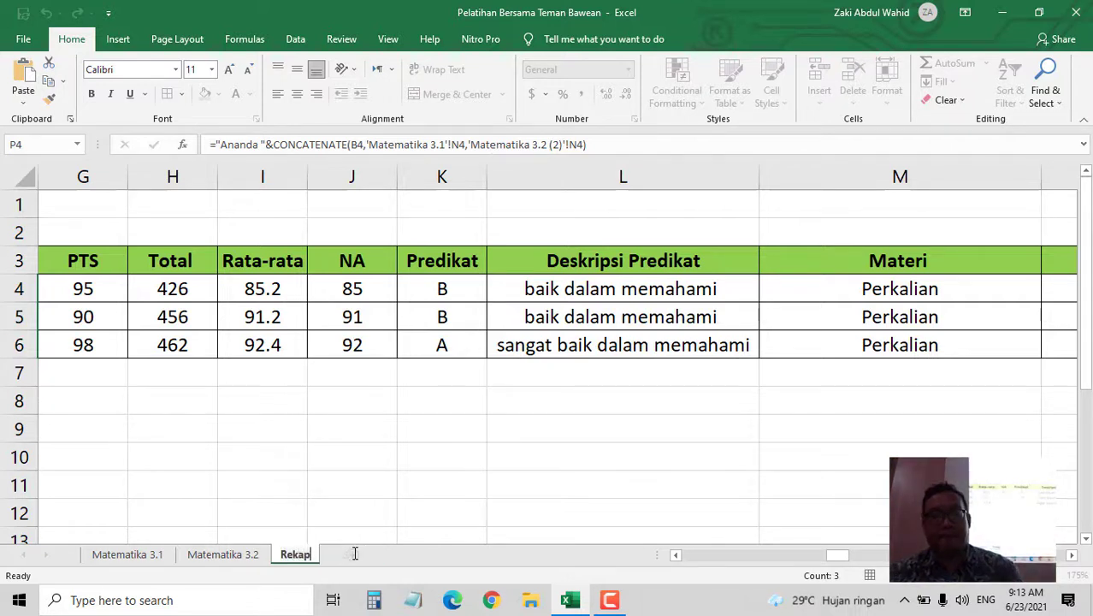
{"action": "key", "text": "Return"}
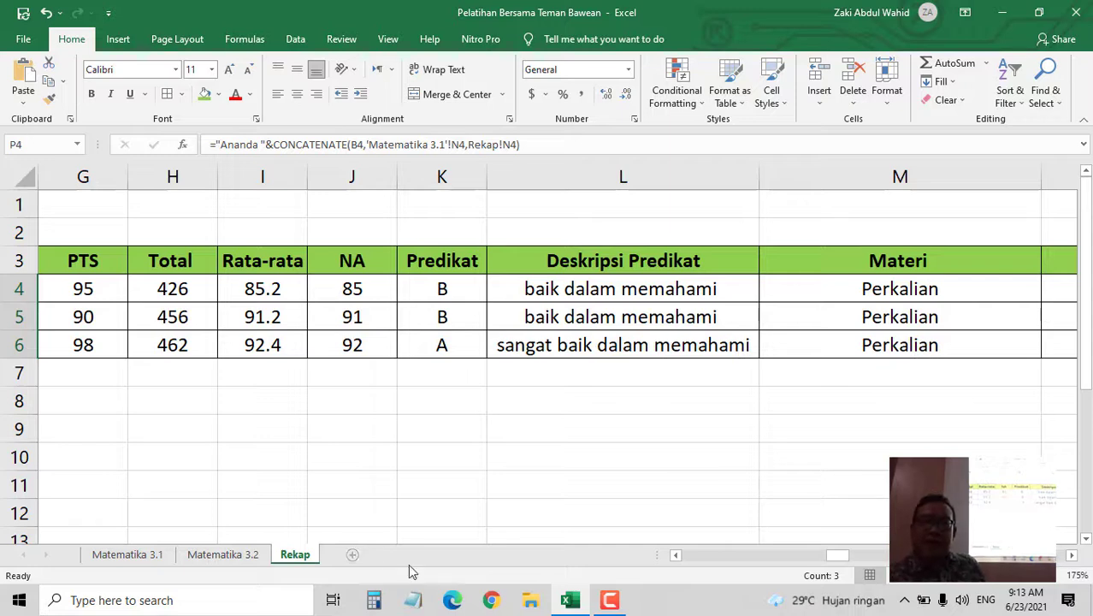
- Return to Matematika 3.2, scroll to column P and edit P4's formula in the formula bar
{"action": "left_click", "coordinate": [253, 558]}
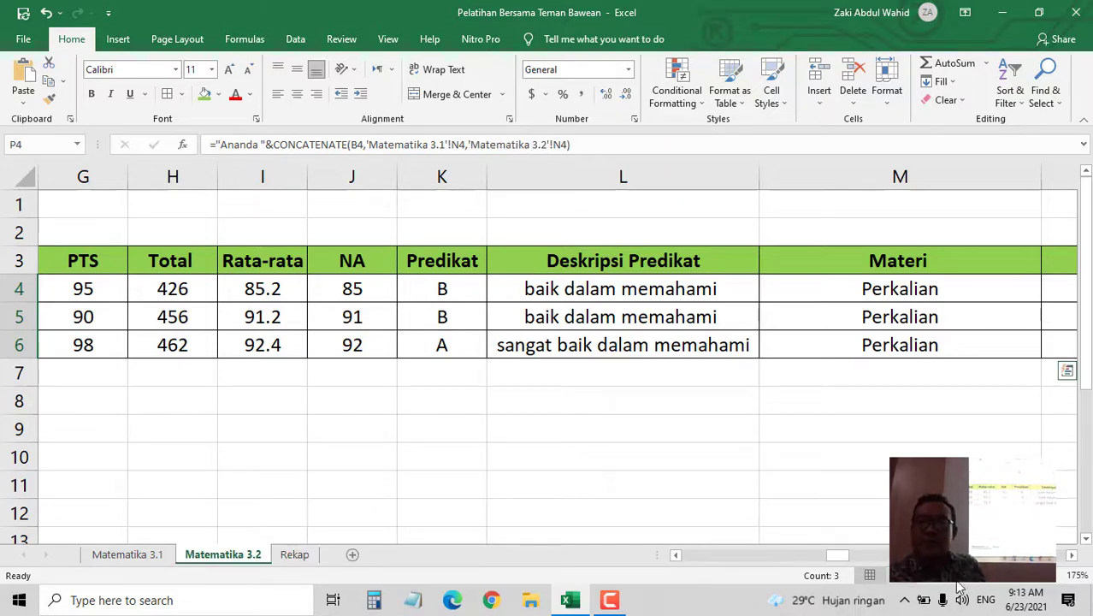
{"action": "left_click", "coordinate": [1073, 555]}
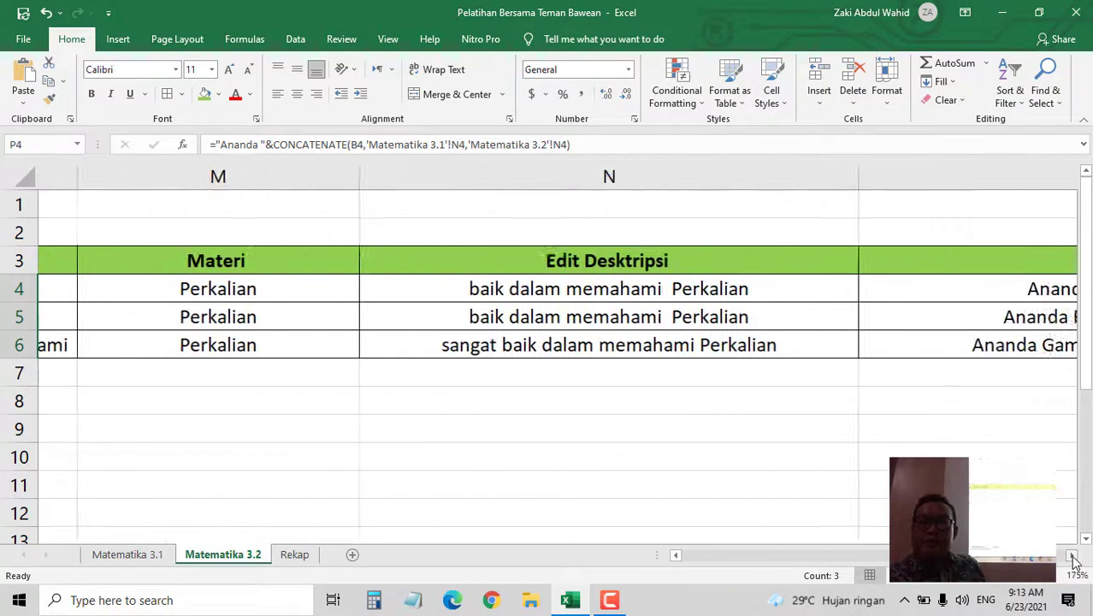
{"action": "left_click", "coordinate": [1072, 557]}
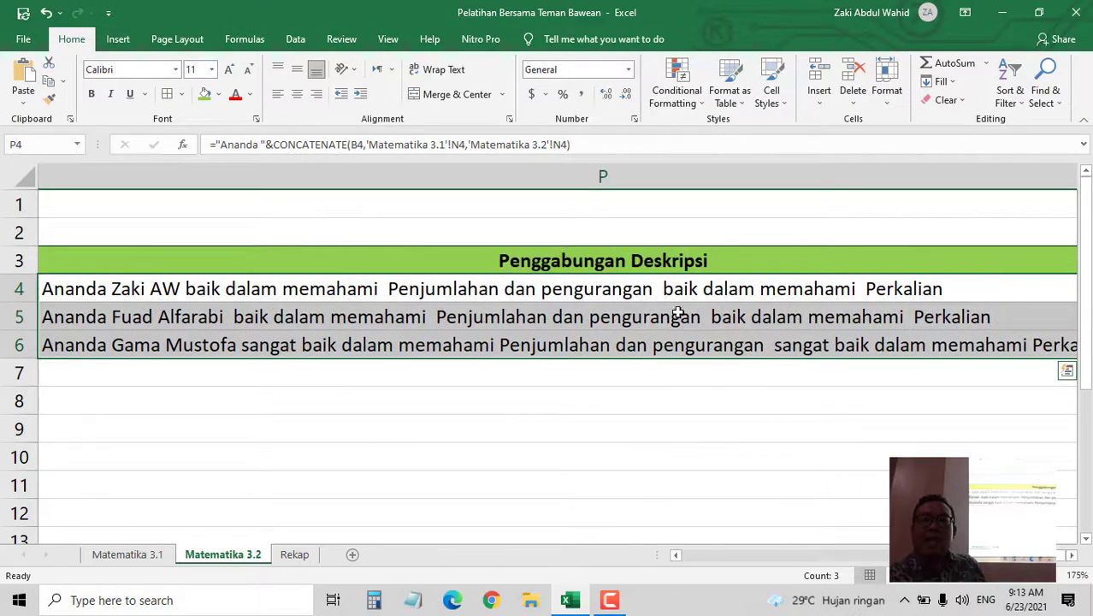
{"action": "left_click", "coordinate": [665, 288]}
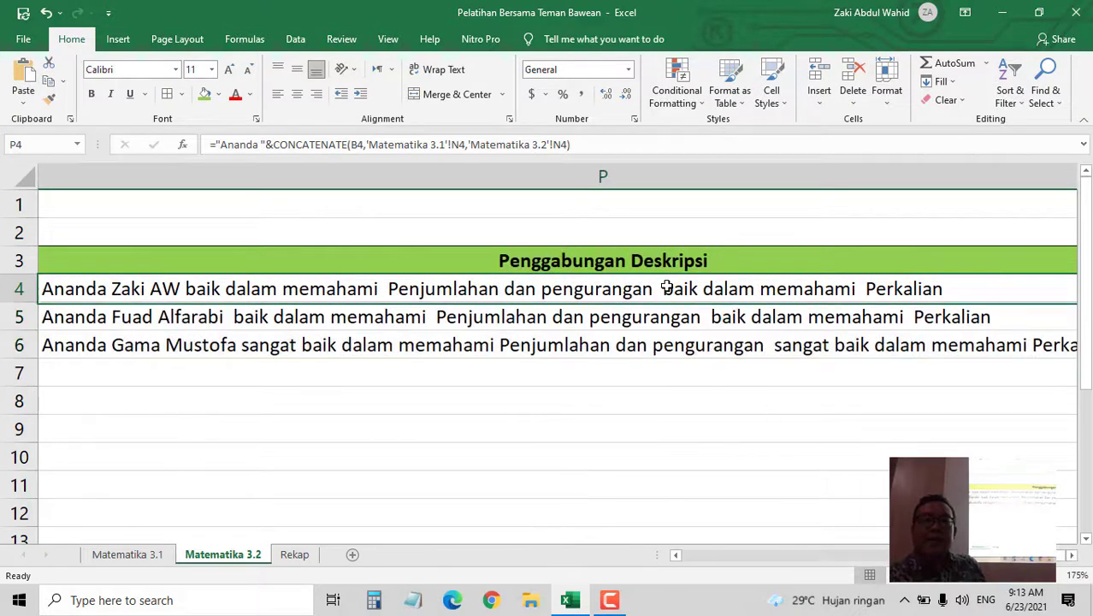
{"action": "left_click", "coordinate": [623, 140]}
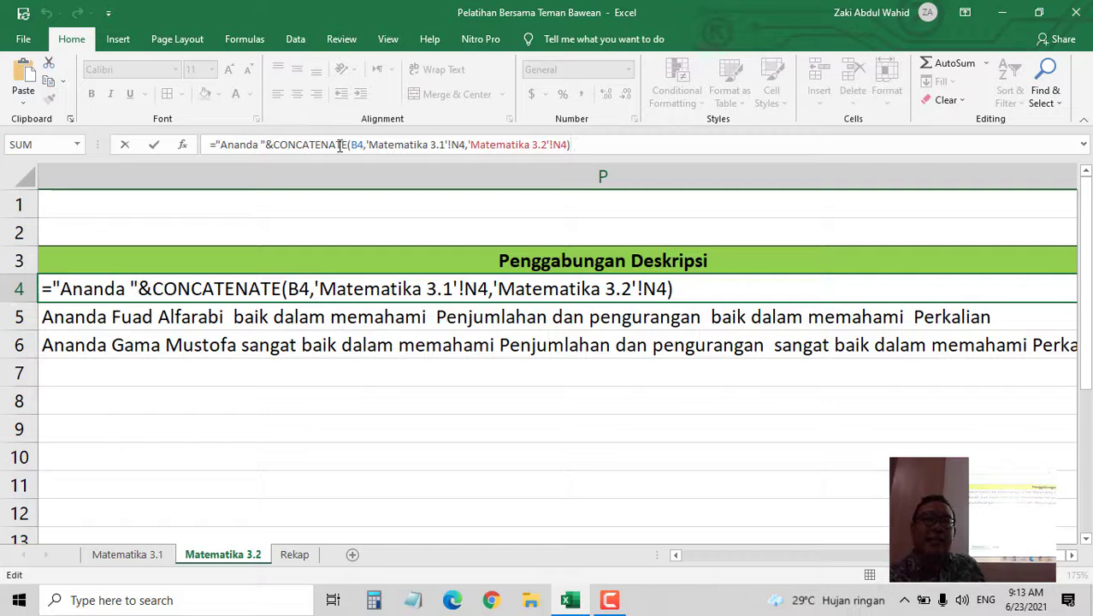
- Open Windows Magnifier and zoom the screen to 200%
{"action": "left_click", "coordinate": [237, 604]}
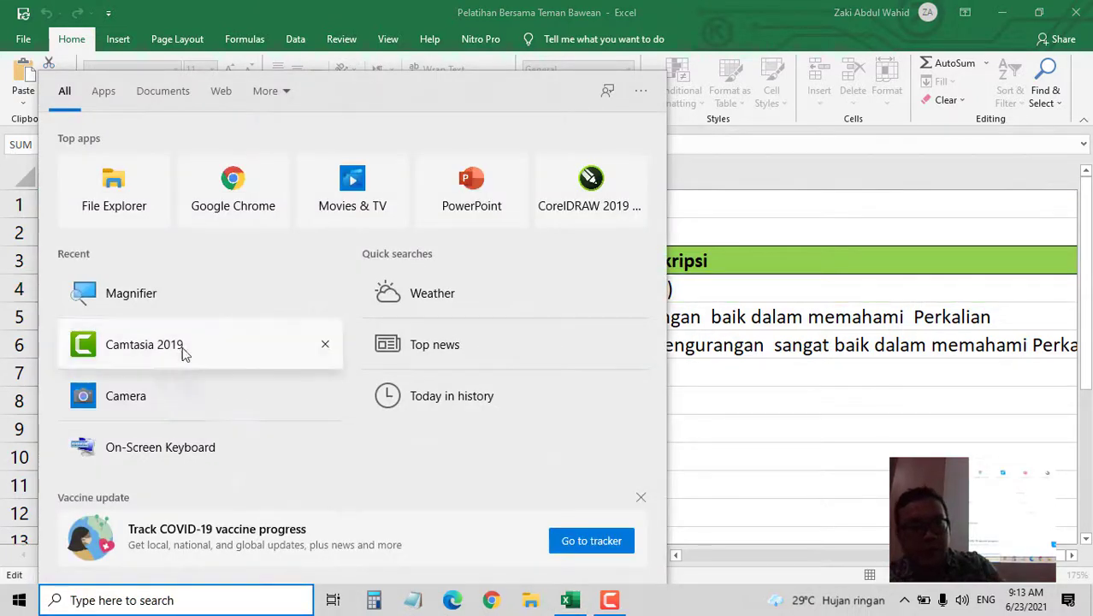
{"action": "key", "text": "Escape"}
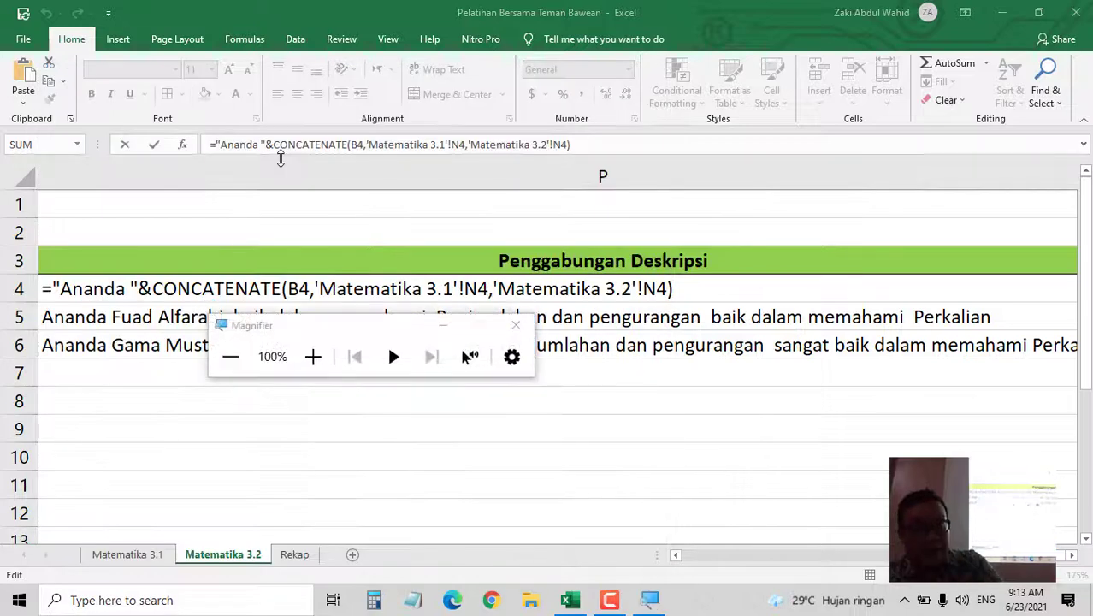
{"action": "left_click", "coordinate": [323, 361]}
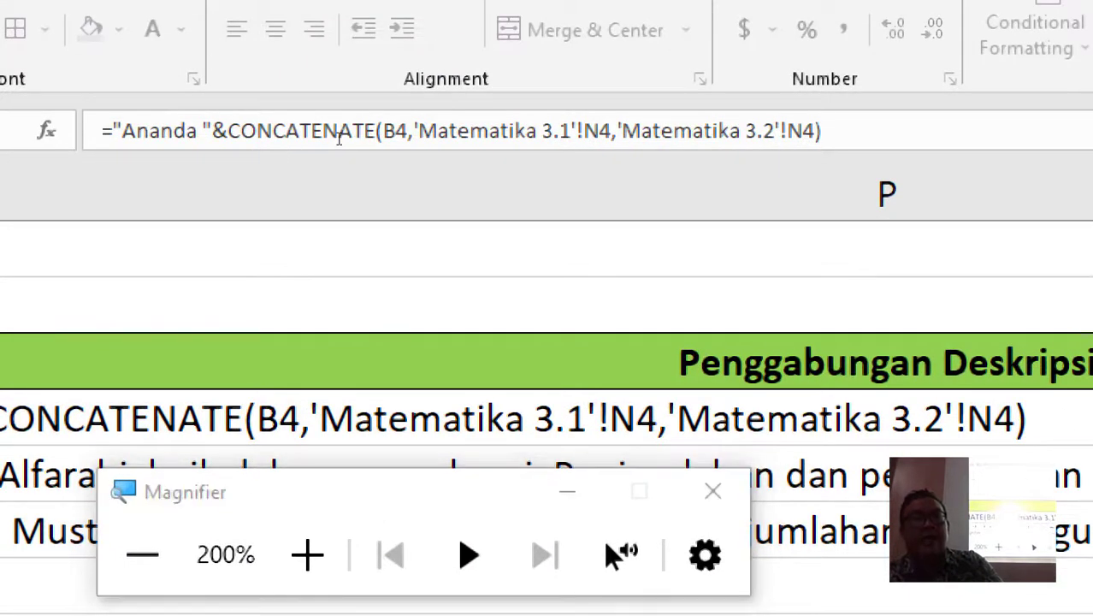
- Highlight the &, B4 and both Matematika N4 references in P4's formula, leaving it unchanged
{"action": "left_click", "coordinate": [341, 147]}
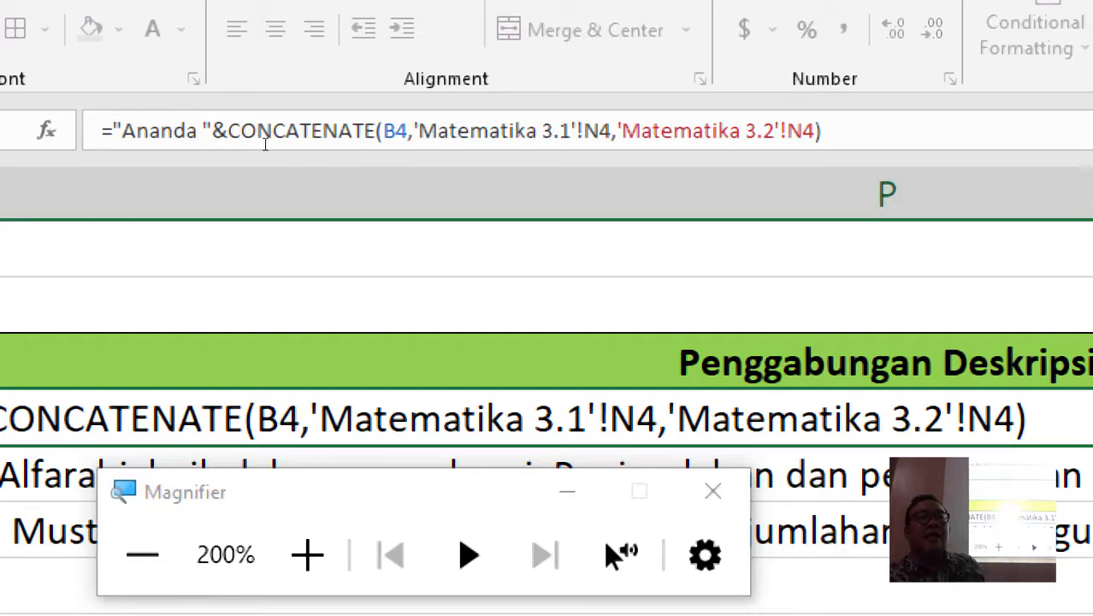
{"action": "left_click_drag", "start_coordinate": [272, 139], "coordinate": [266, 139]}
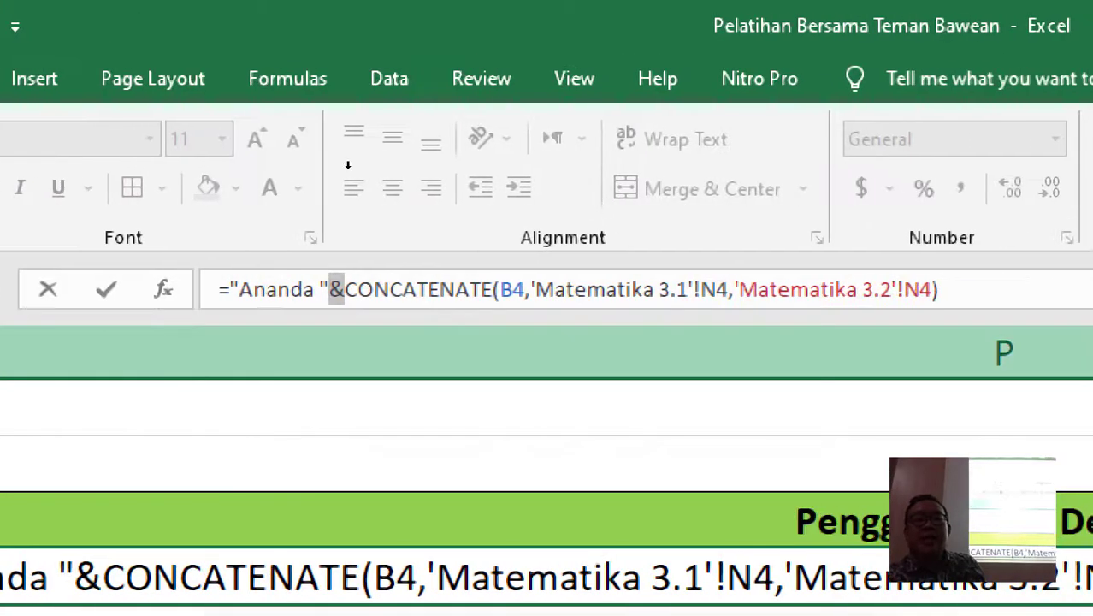
{"action": "left_click_drag", "start_coordinate": [353, 144], "coordinate": [361, 144]}
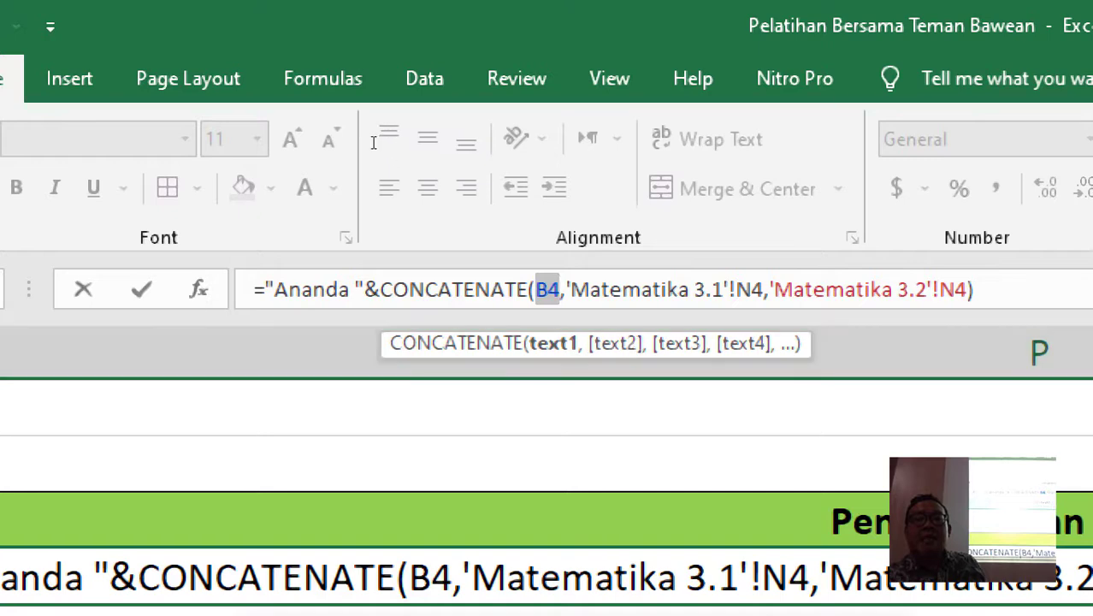
{"action": "left_click", "coordinate": [366, 142]}
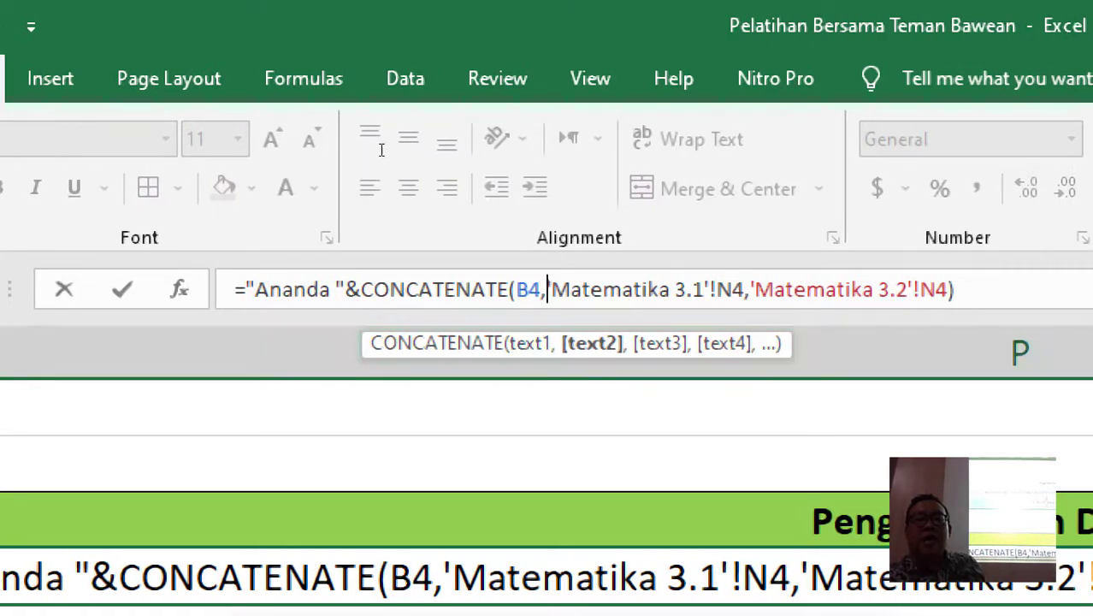
{"action": "left_click", "coordinate": [452, 145]}
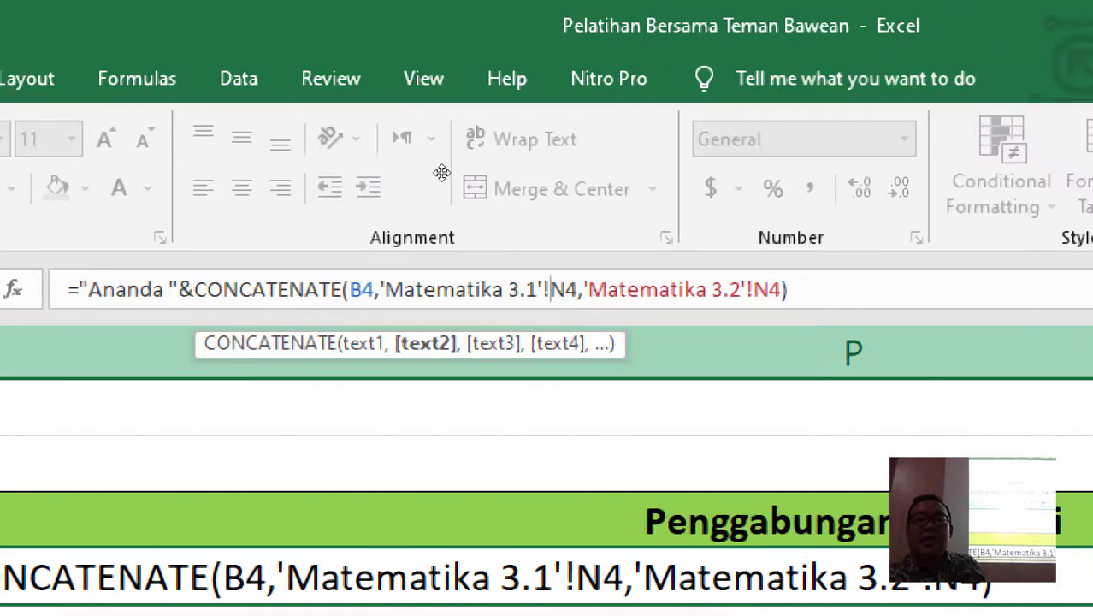
{"action": "key", "text": "Right"}
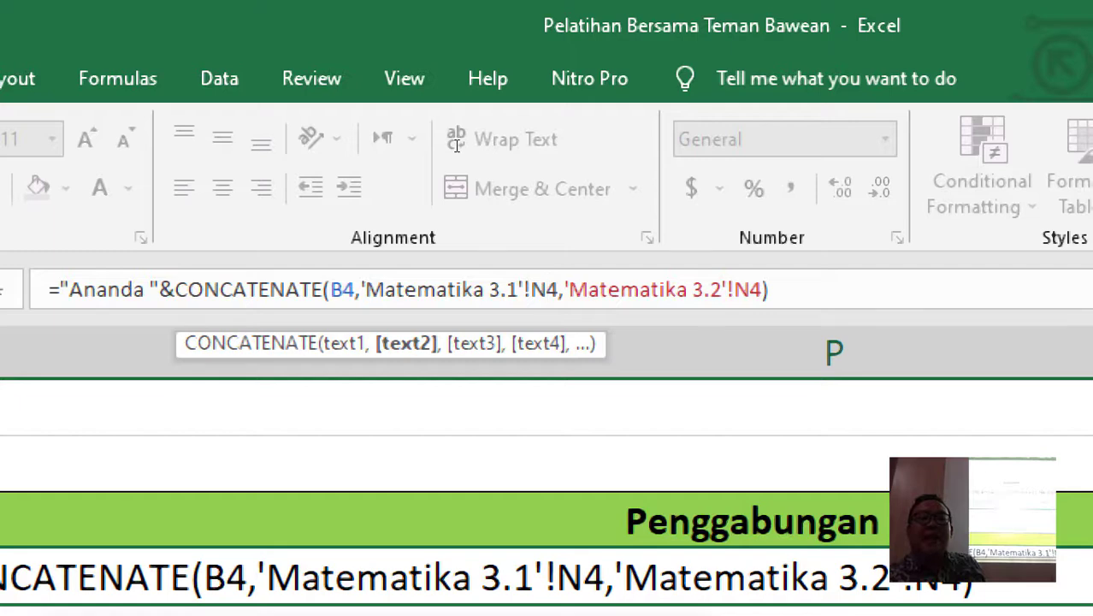
{"action": "double_click", "coordinate": [457, 146]}
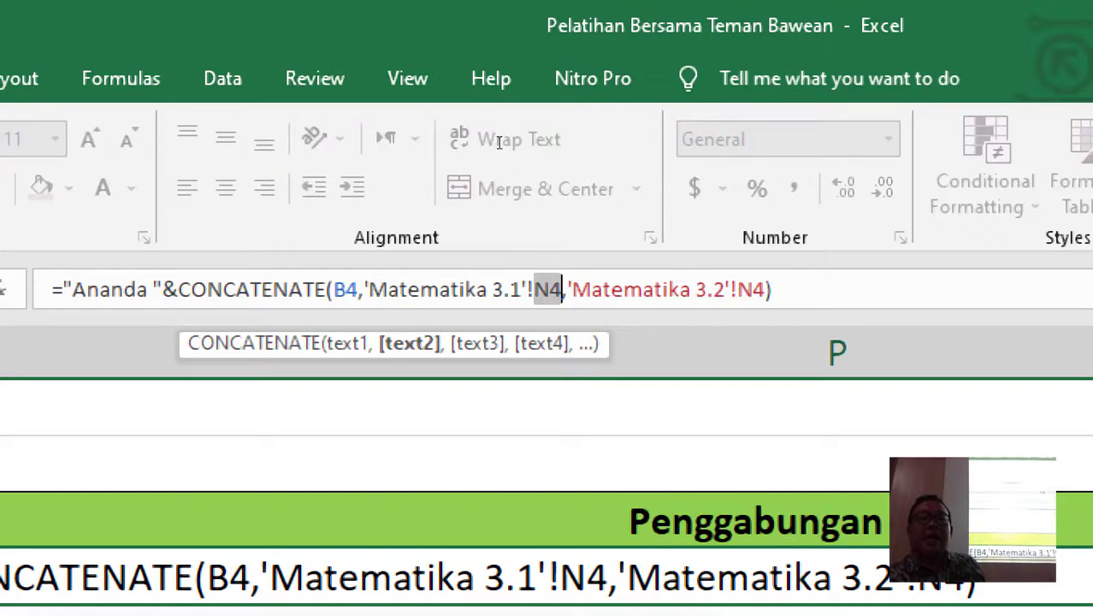
{"action": "double_click", "coordinate": [560, 144]}
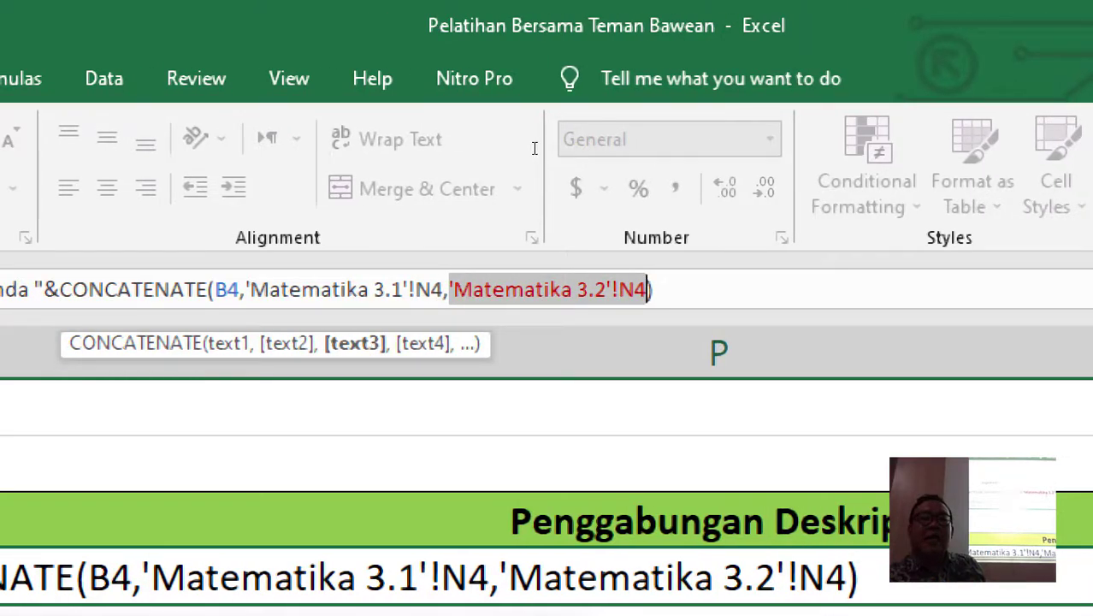
{"action": "key", "text": "End"}
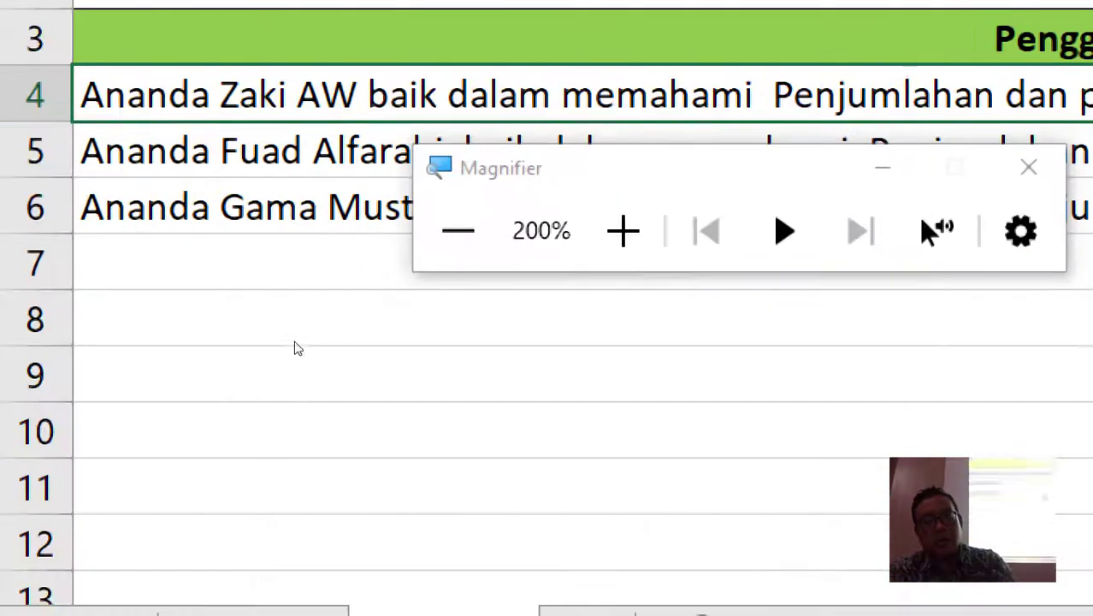
- Reset Magnifier to 100% and select the combined descriptions in P4:P6
{"action": "key", "text": "super+minus"}
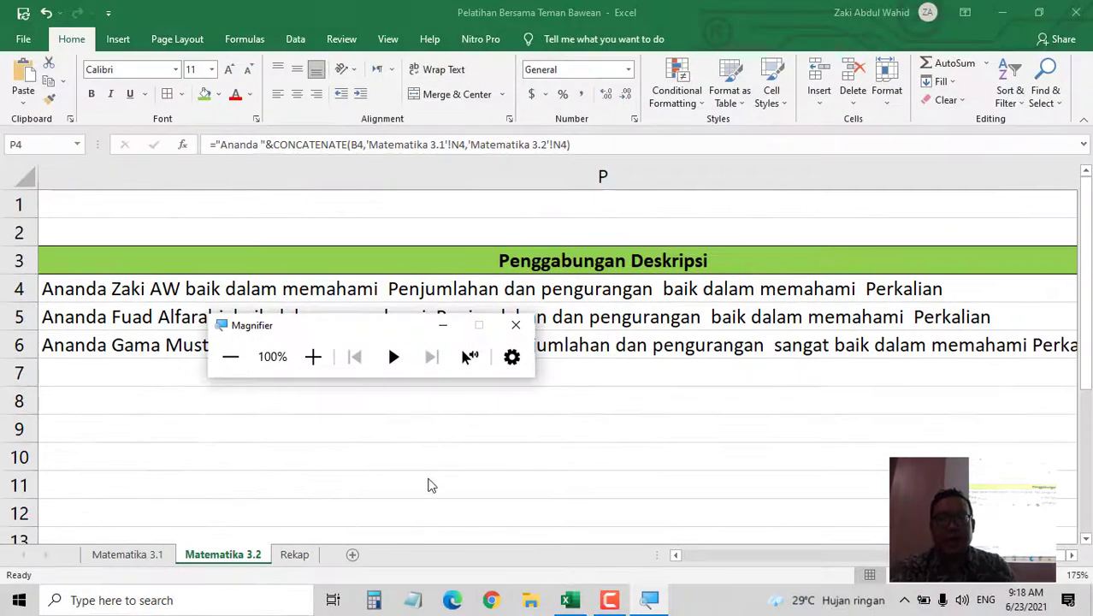
{"action": "scroll", "coordinate": [445, 482], "scroll_direction": "down", "scroll_amount": 1}
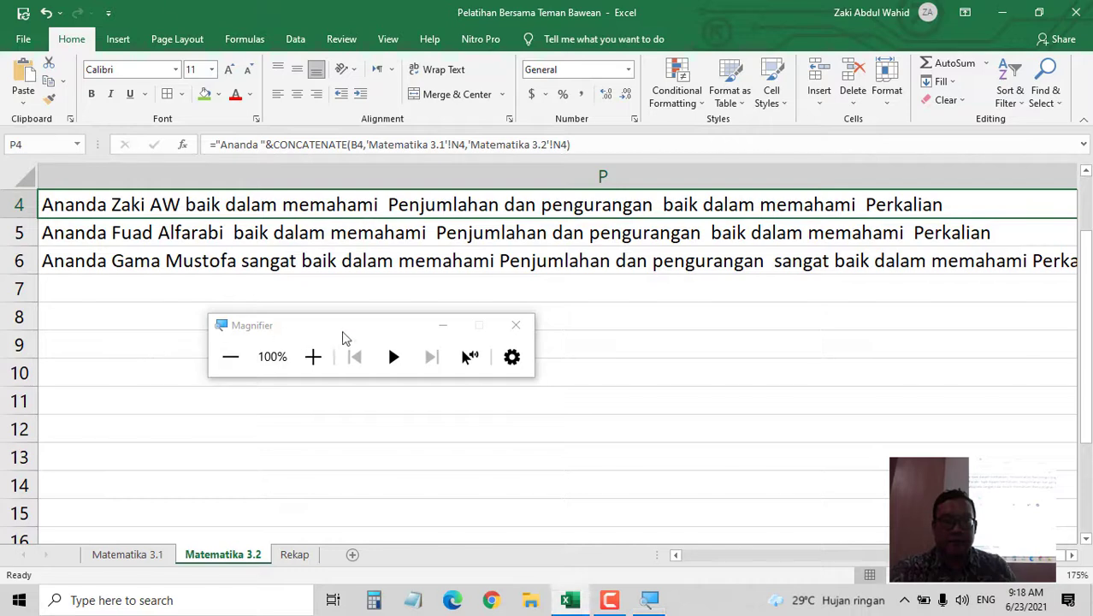
{"action": "scroll", "coordinate": [671, 441], "scroll_direction": "up", "scroll_amount": 1}
{"action": "scroll", "coordinate": [670, 441], "scroll_direction": "down", "scroll_amount": 1, "text": "ctrl"}
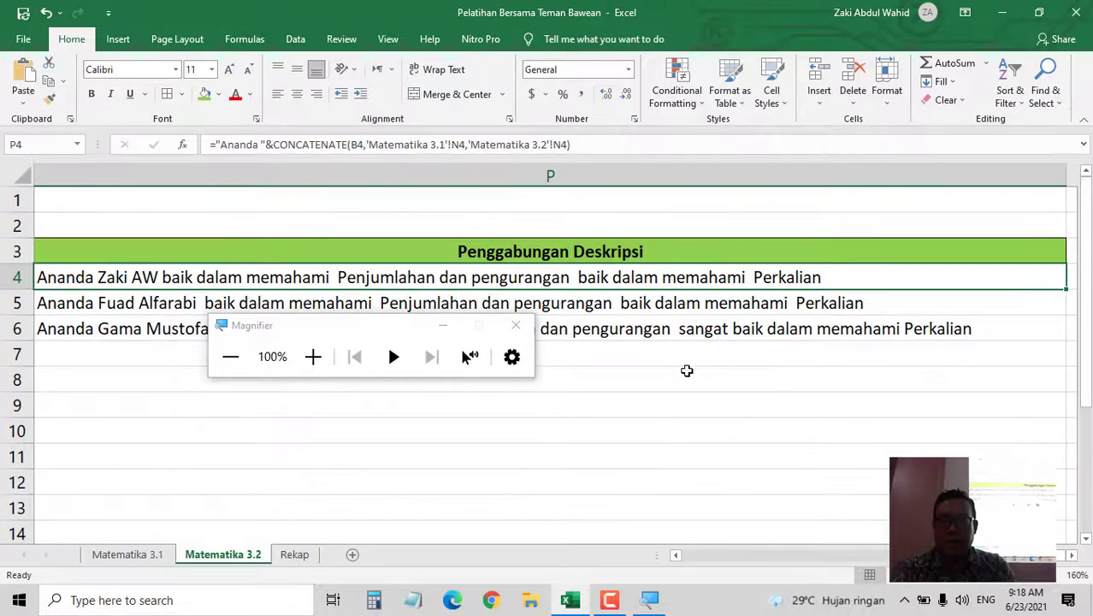
{"action": "left_click_drag", "start_coordinate": [717, 276], "coordinate": [726, 330]}
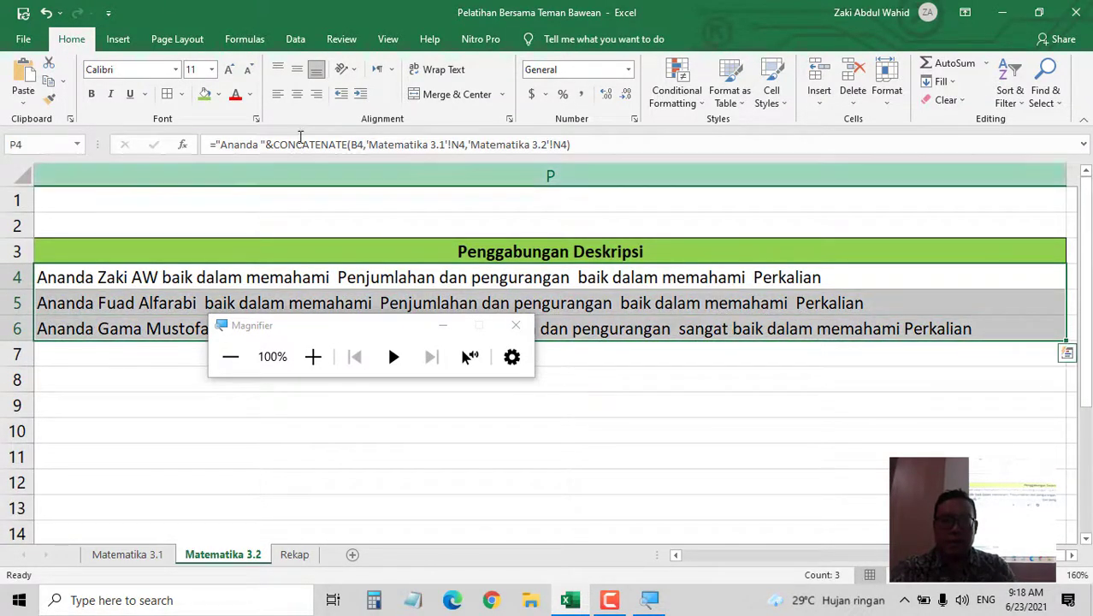
- Switch to the Rekap sheet and select cell C9 below the grade table
{"action": "left_click", "coordinate": [295, 556]}
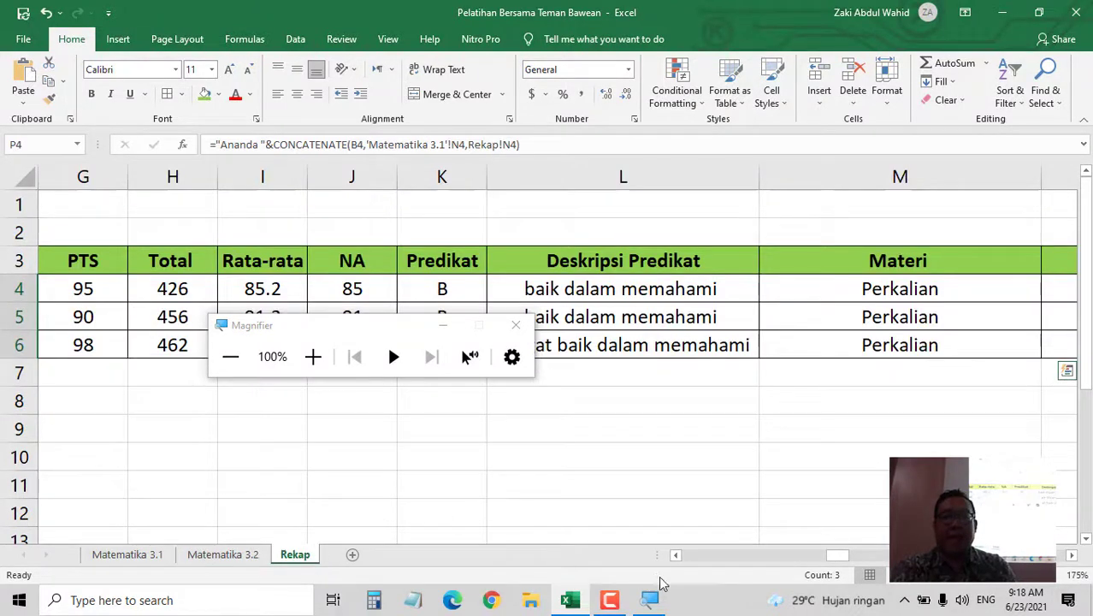
{"action": "left_click_drag", "start_coordinate": [843, 557], "coordinate": [676, 555]}
{"action": "left_click", "coordinate": [472, 434]}
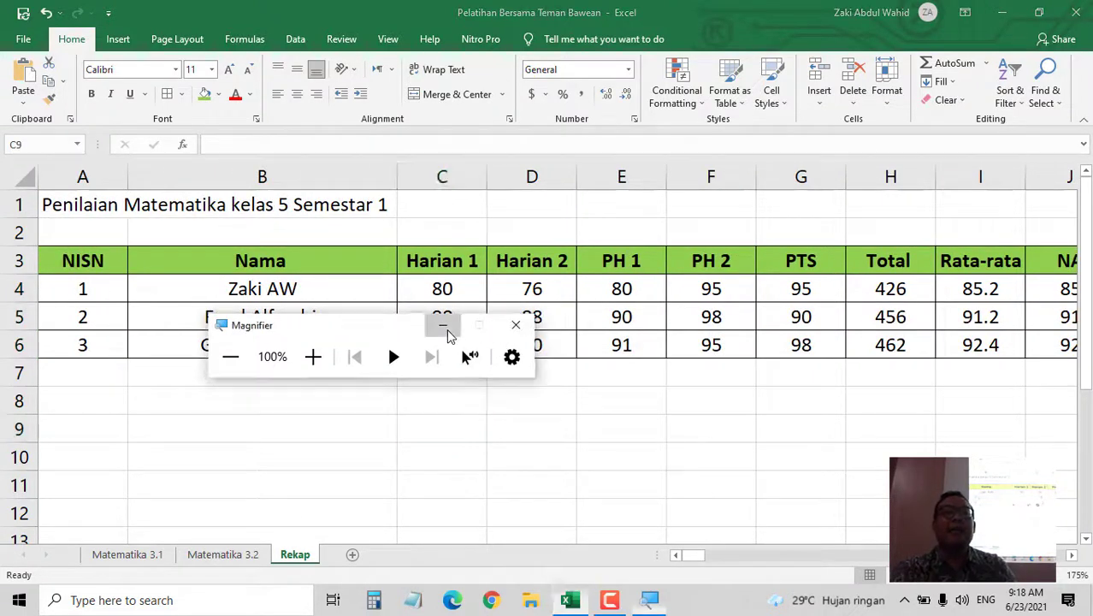
- Minimize Magnifier and rename the C3 header from Harian 1 to Kelas
{"action": "left_click", "coordinate": [442, 325]}
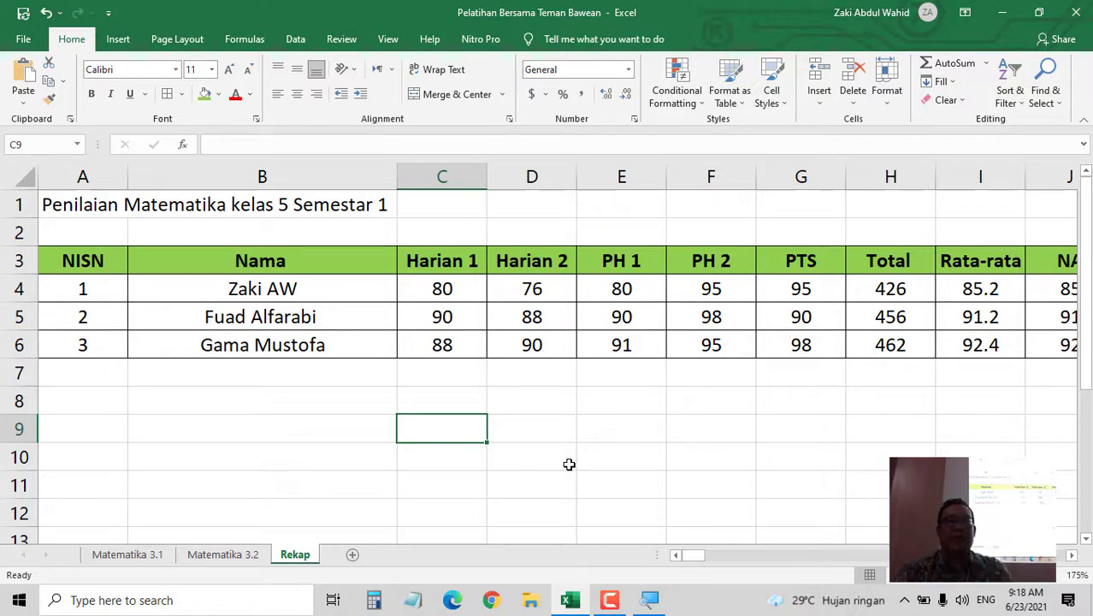
{"action": "left_click", "coordinate": [423, 258]}
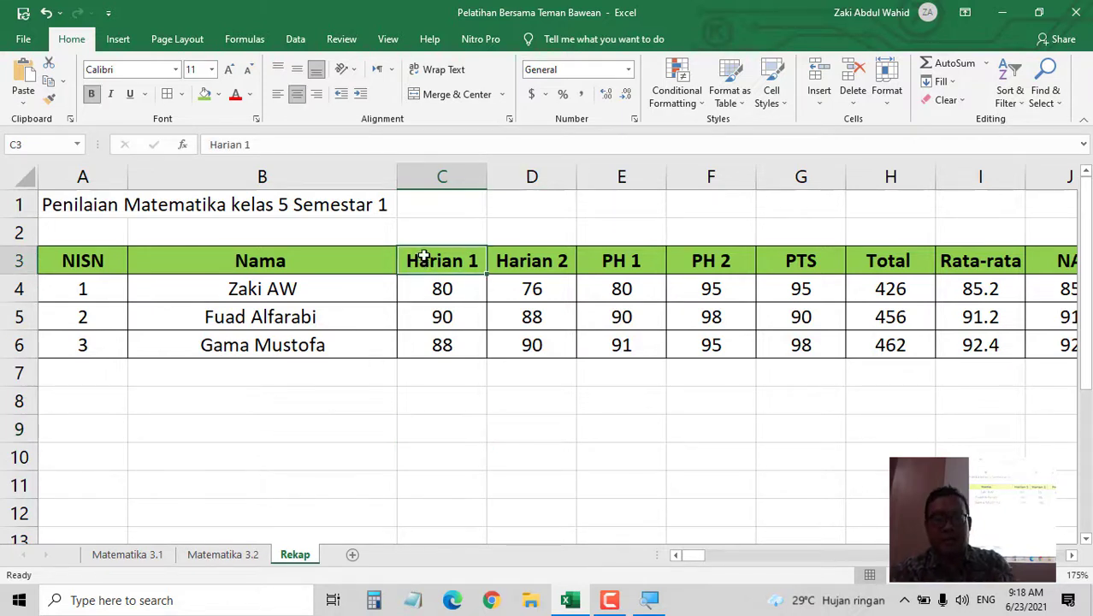
{"action": "type", "text": "Kelas"}
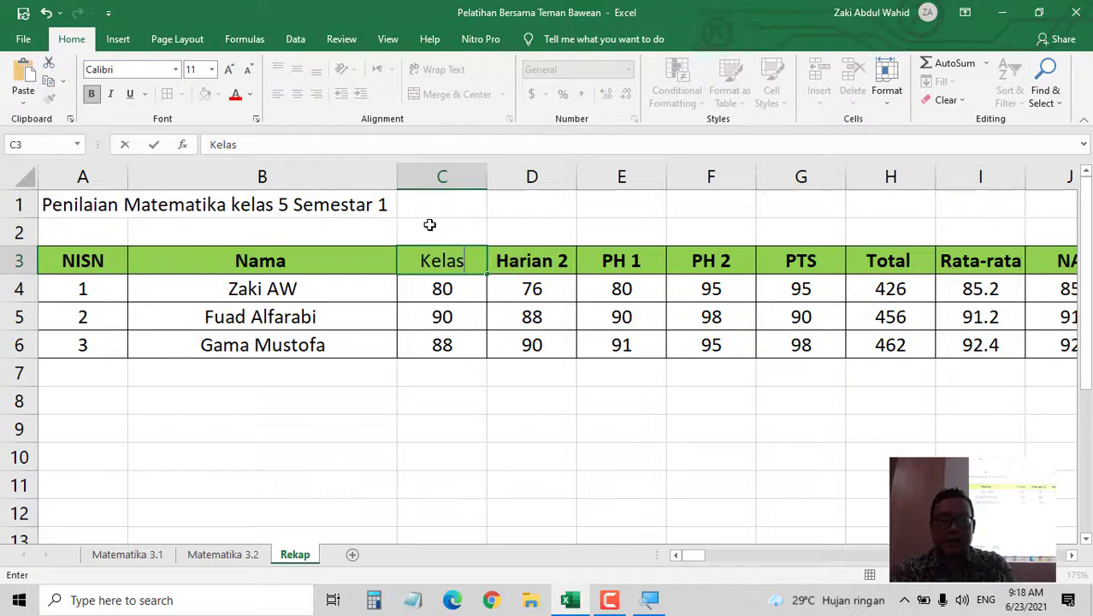
{"action": "key", "text": "Return"}
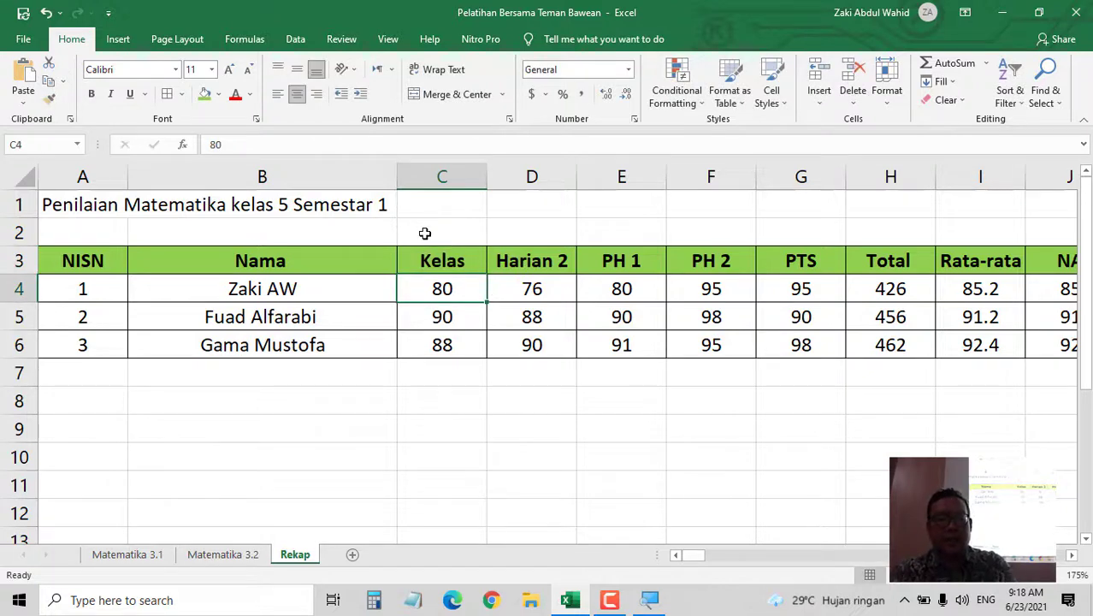
- Enter class 5 for all three students in C4 to C6
{"action": "type", "text": "5"}
{"action": "key", "text": "Return"}
{"action": "type", "text": "5"}
{"action": "key", "text": "Return"}
{"action": "type", "text": "5"}
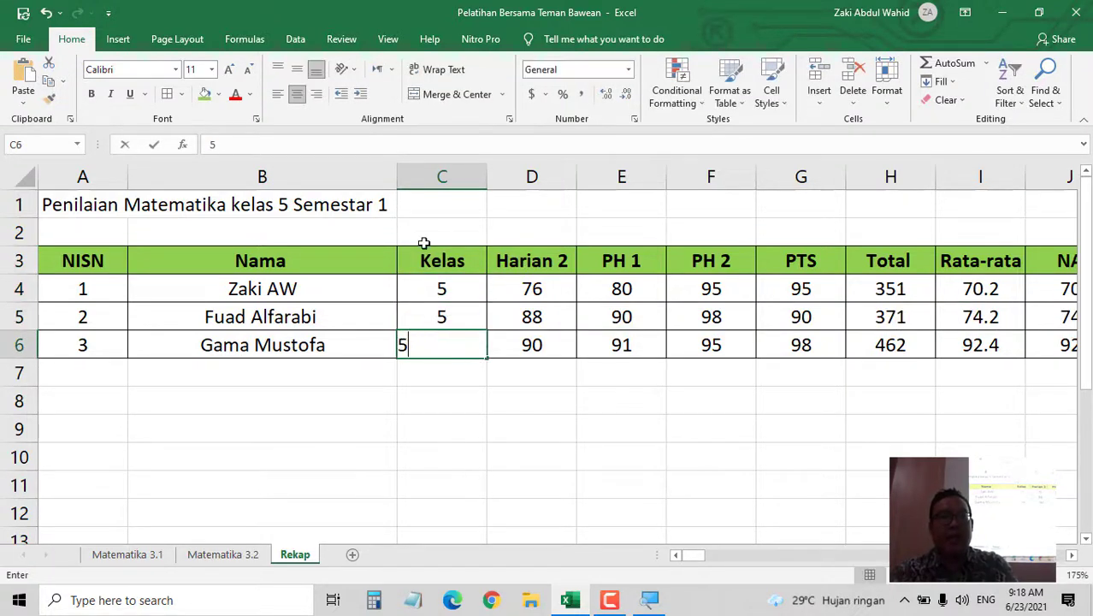
{"action": "key", "text": "Right"}
{"action": "key", "text": "Up"}
{"action": "key", "text": "Up"}
{"action": "key", "text": "Up"}
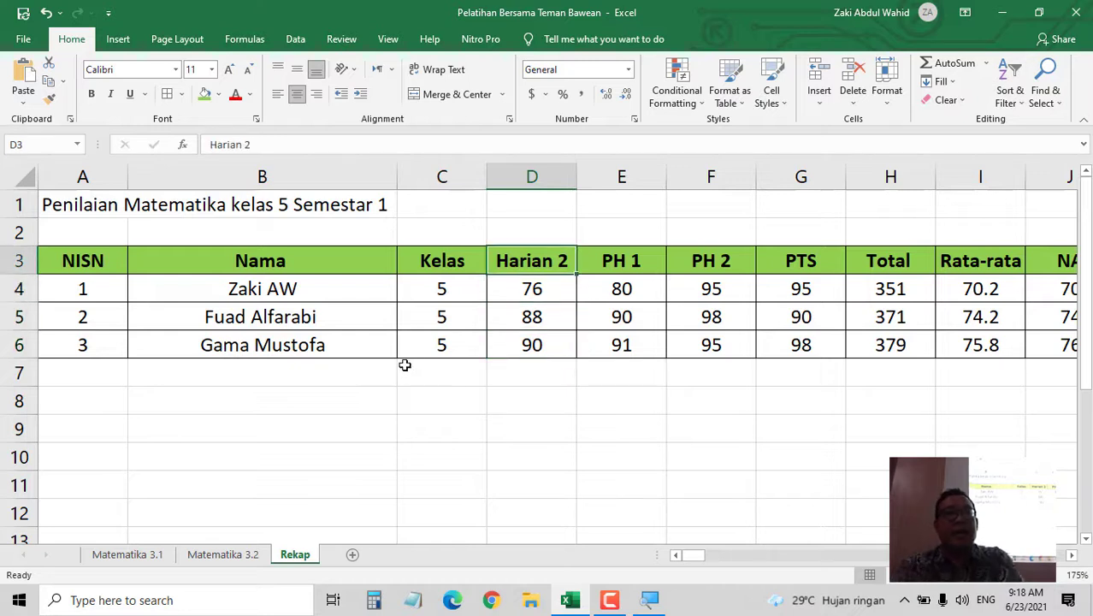
- Head column D 'Semester' and enter 1 for each of the three students
{"action": "type", "text": "Semester"}
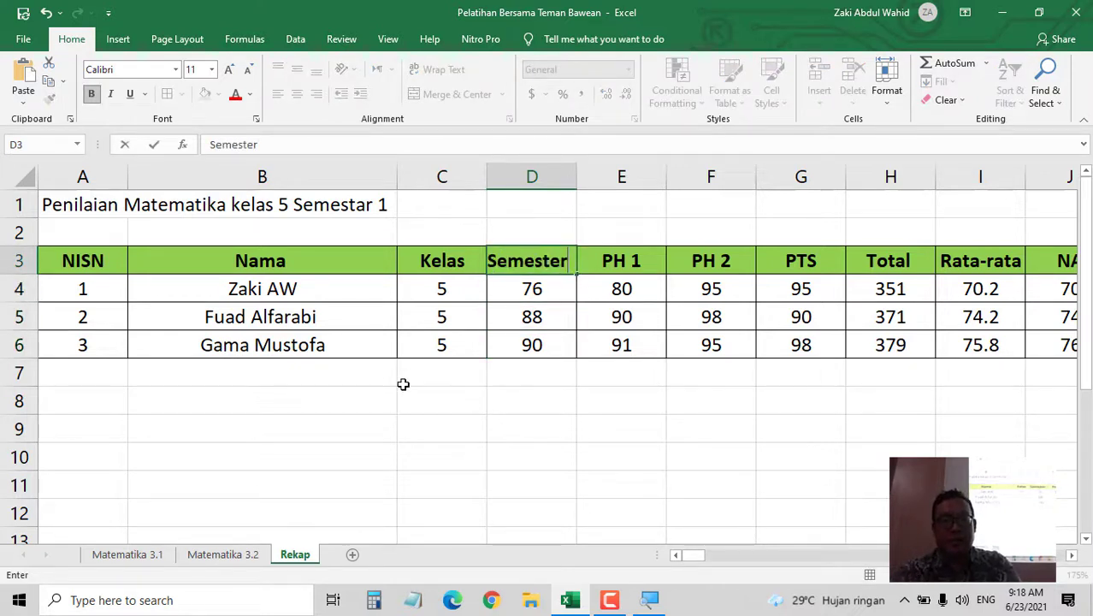
{"action": "key", "text": "Return"}
{"action": "type", "text": "1"}
{"action": "key", "text": "Return"}
{"action": "type", "text": "1"}
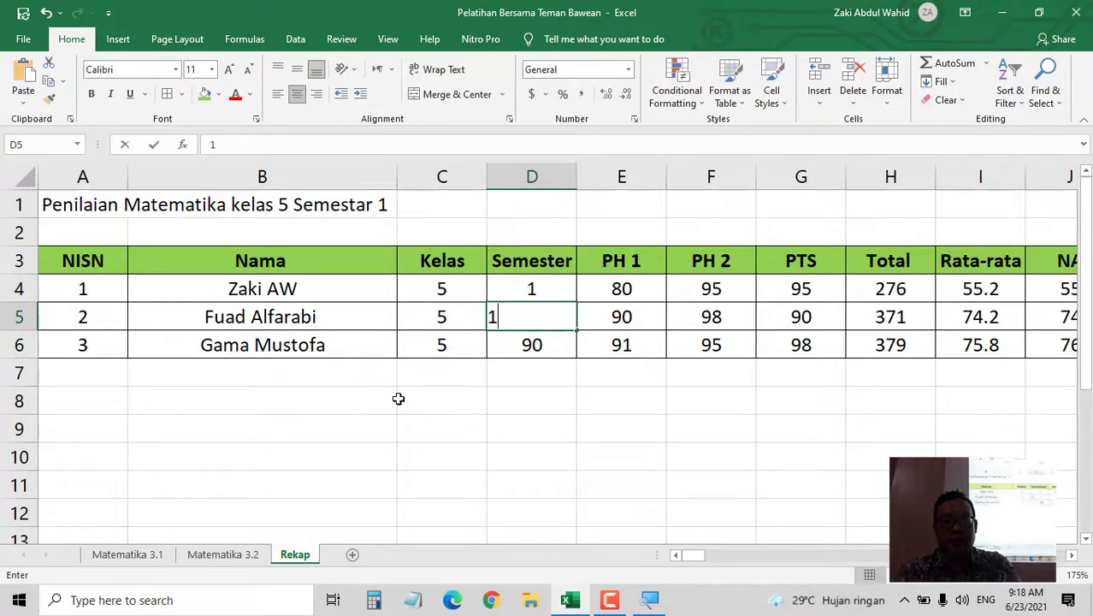
{"action": "key", "text": "Return"}
{"action": "type", "text": "1"}
{"action": "key", "text": "Right"}
{"action": "key", "text": "Up"}
{"action": "key", "text": "Up"}
{"action": "key", "text": "Up"}
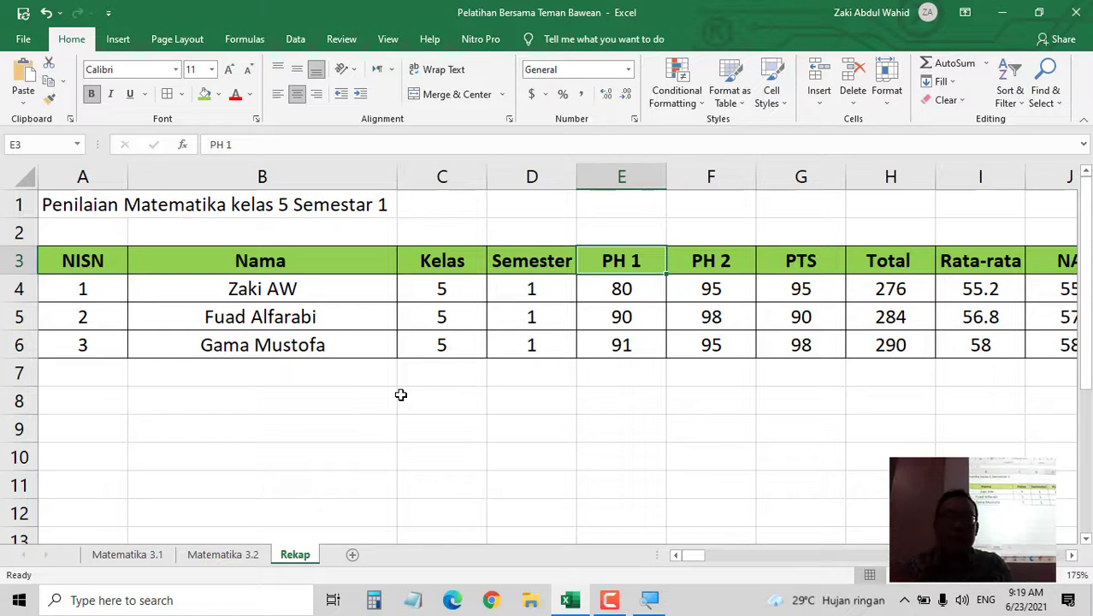
- Change the E3 header from PH 1 to 'Matematika' and widen column E to fit it
{"action": "type", "text": "Matematika"}
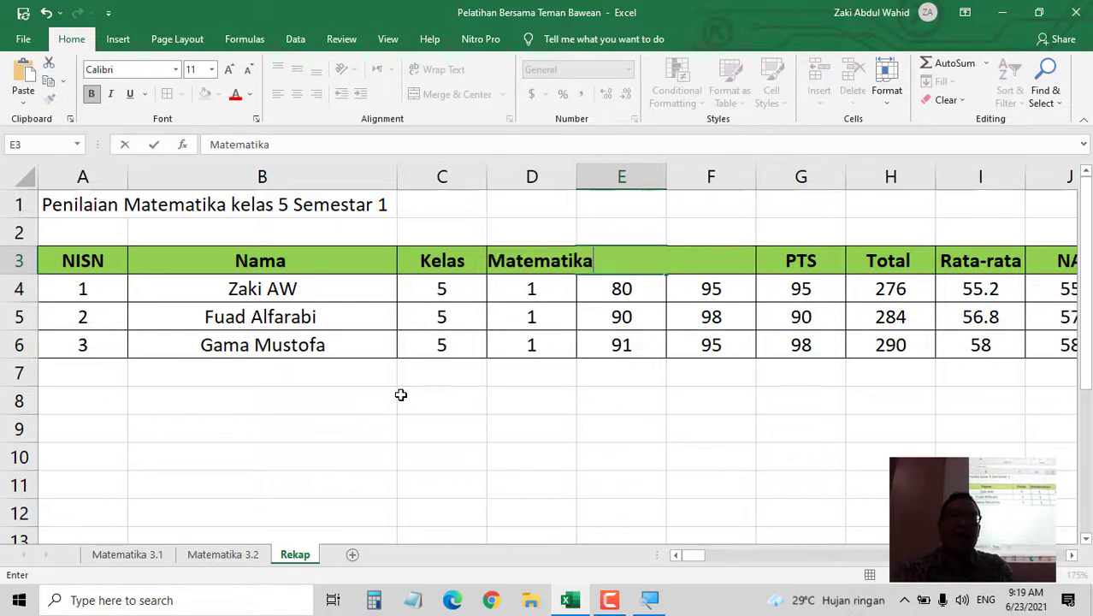
{"action": "key", "text": "Return"}
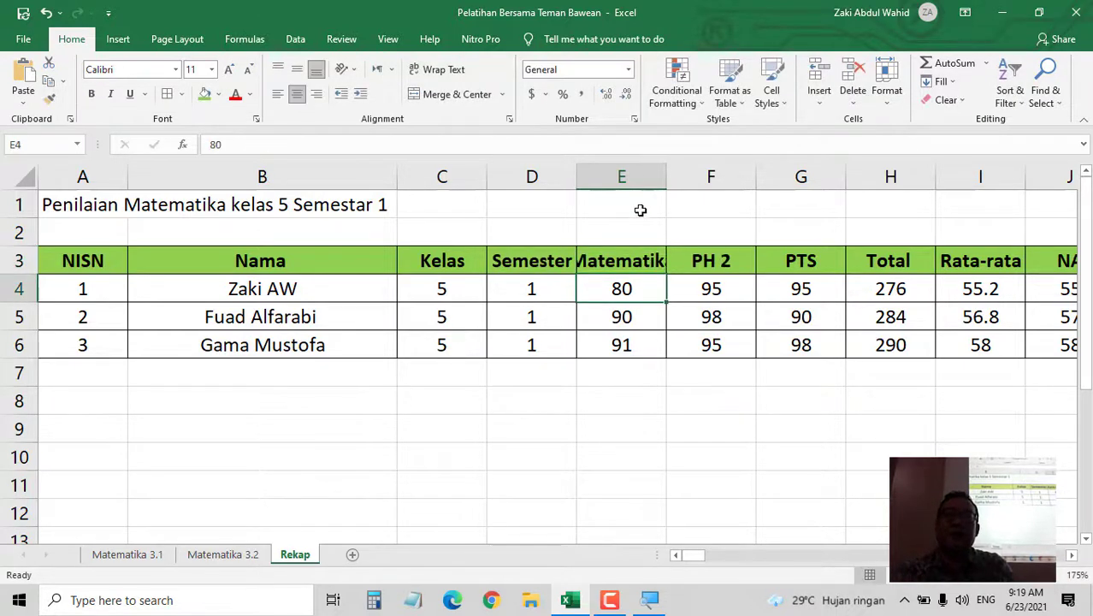
{"action": "double_click", "coordinate": [664, 183]}
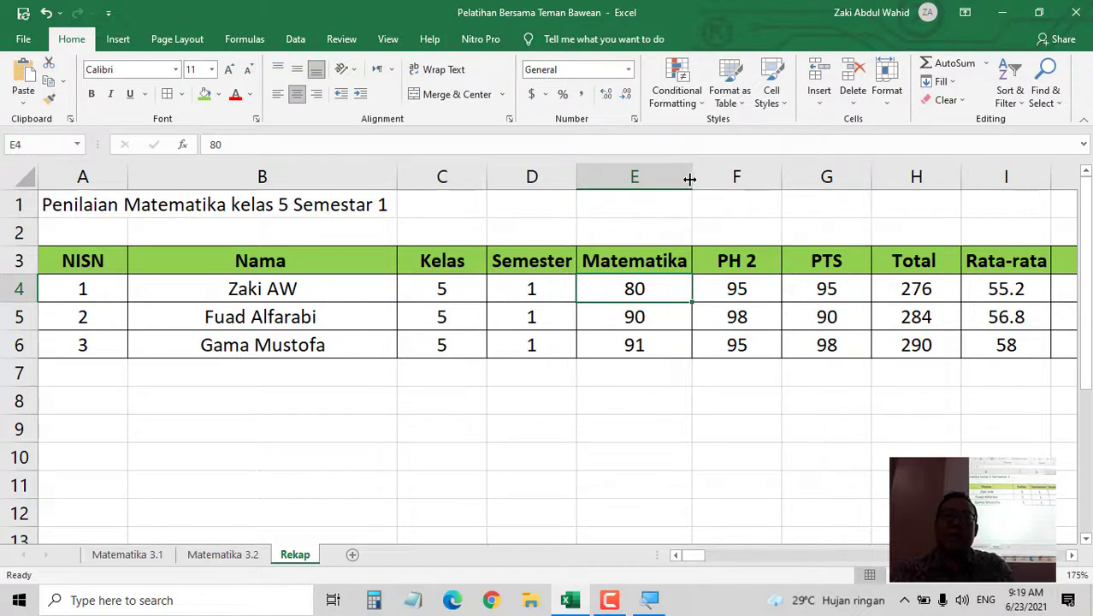
{"action": "left_click_drag", "start_coordinate": [690, 178], "coordinate": [713, 178]}
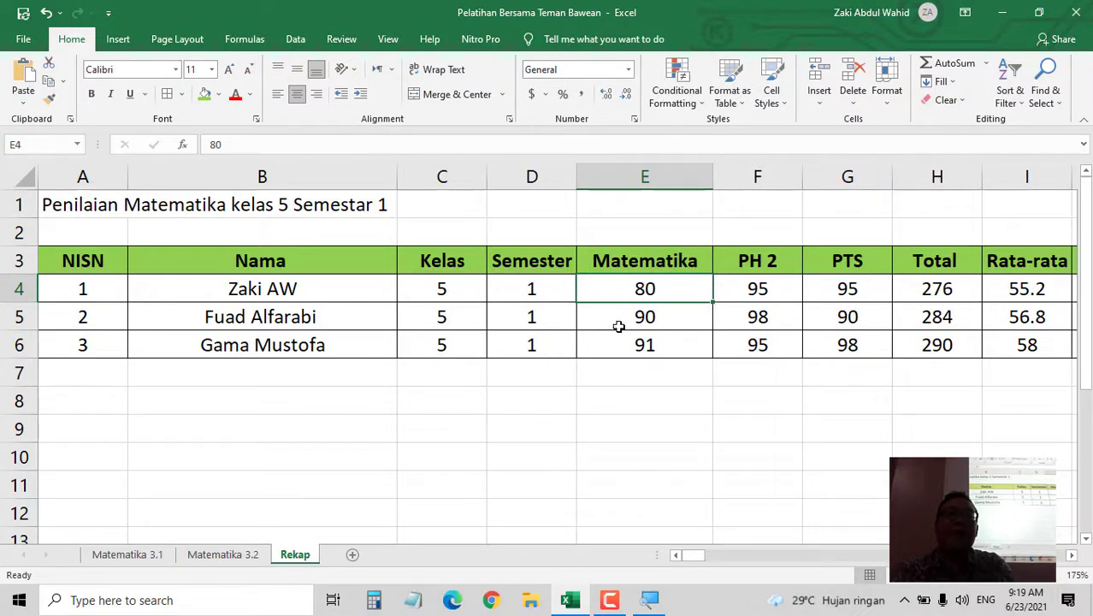
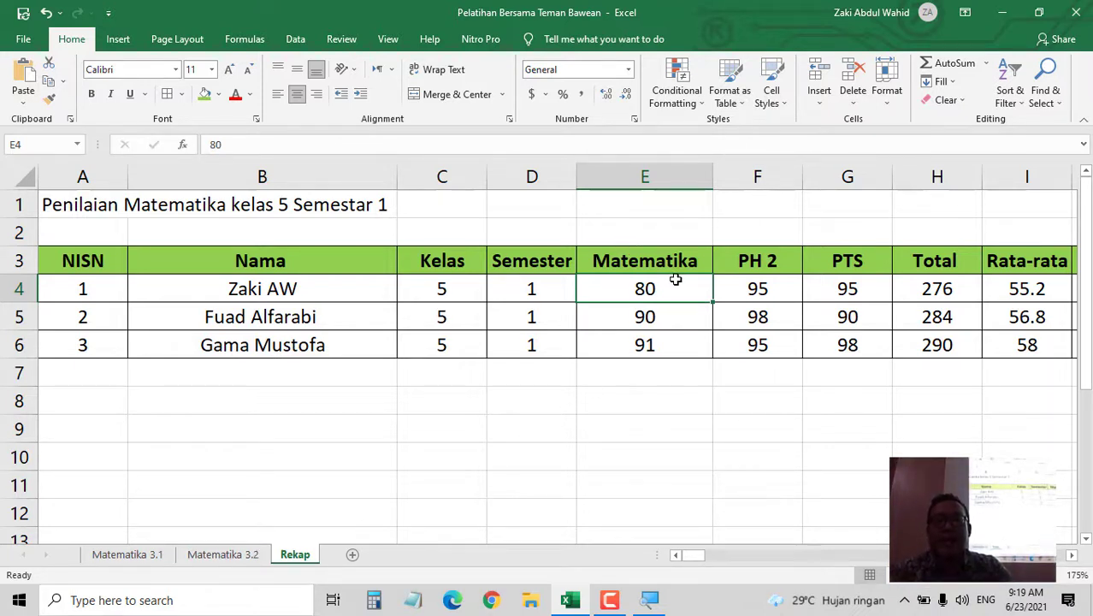
- Rename the PH 2 header in F3 to 'Predikat'
{"action": "left_click", "coordinate": [757, 258]}
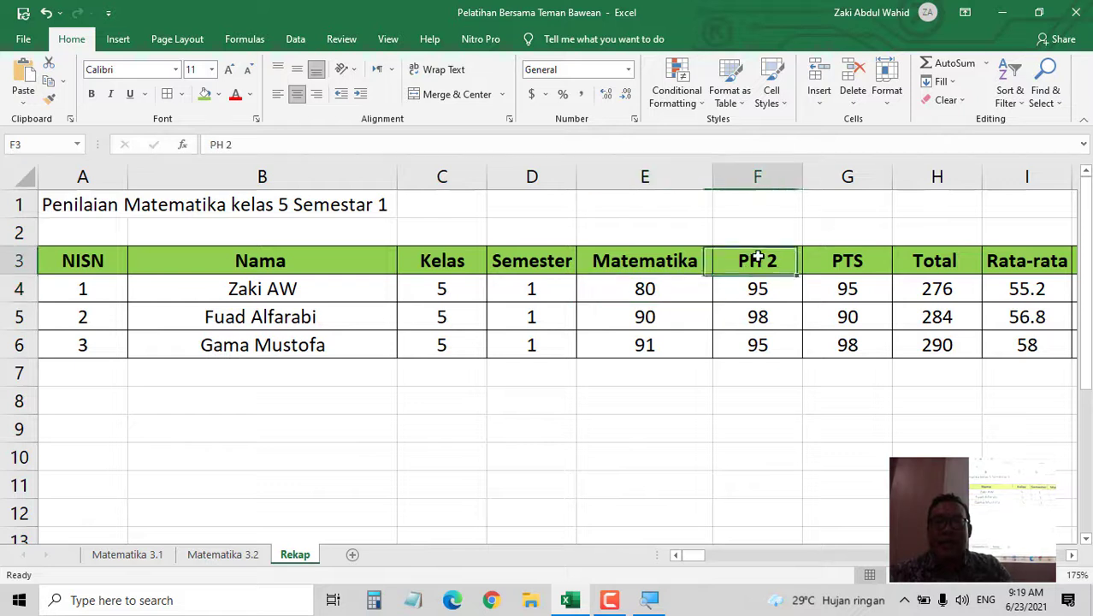
{"action": "type", "text": "Predikat"}
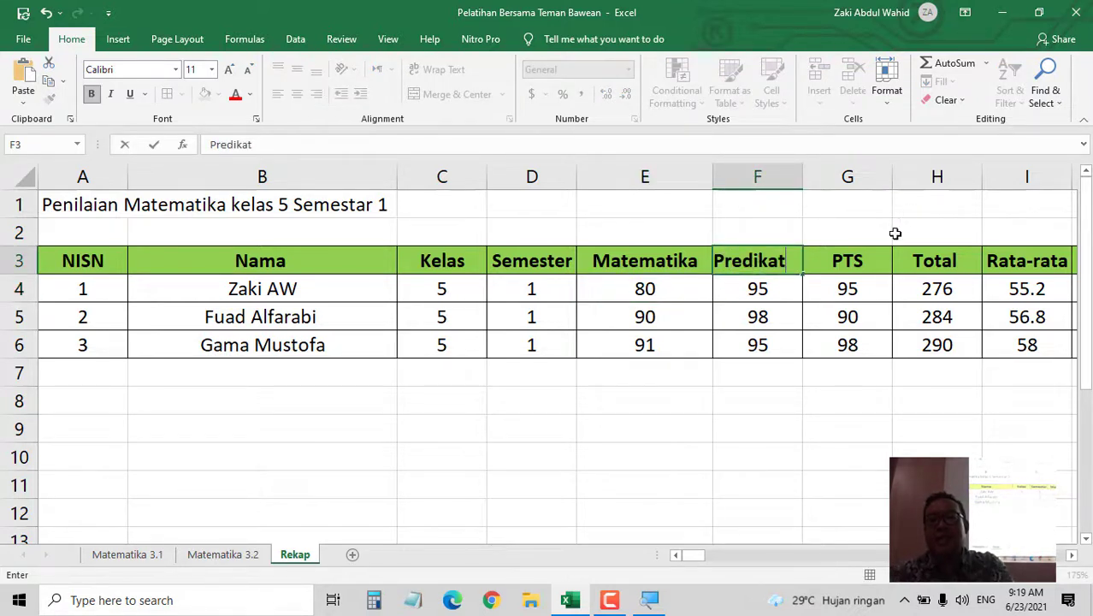
{"action": "left_click", "coordinate": [845, 264]}
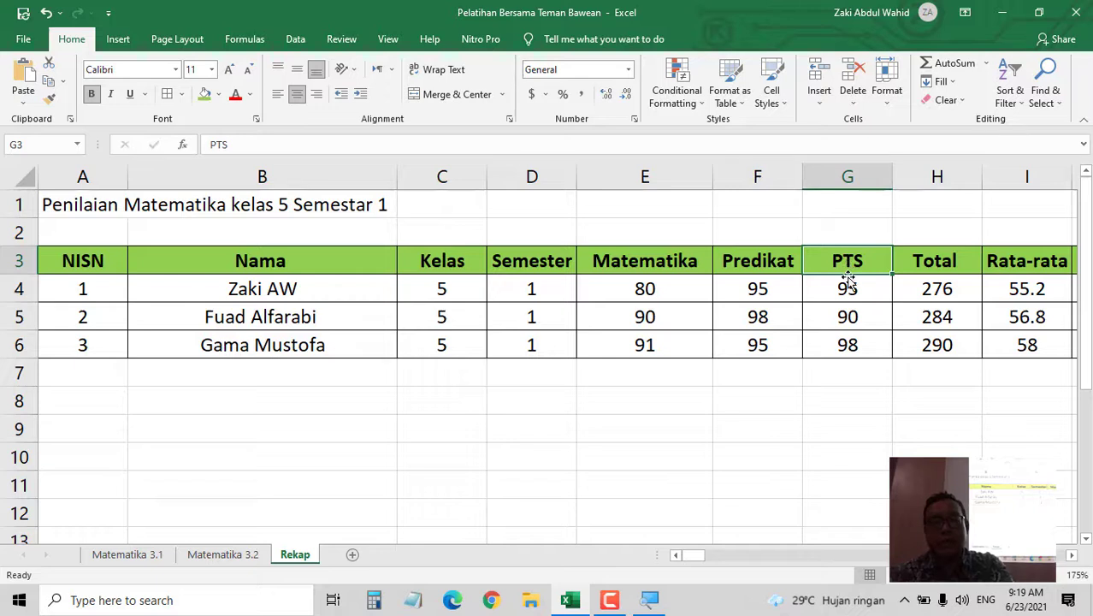
- Rename the PTS header in G3 to 'Deskripsi' and select the columns from H onward
{"action": "type", "text": "Sek"}
{"action": "key", "text": "BackSpace"}
{"action": "key", "text": "BackSpace"}
{"action": "key", "text": "BackSpace"}
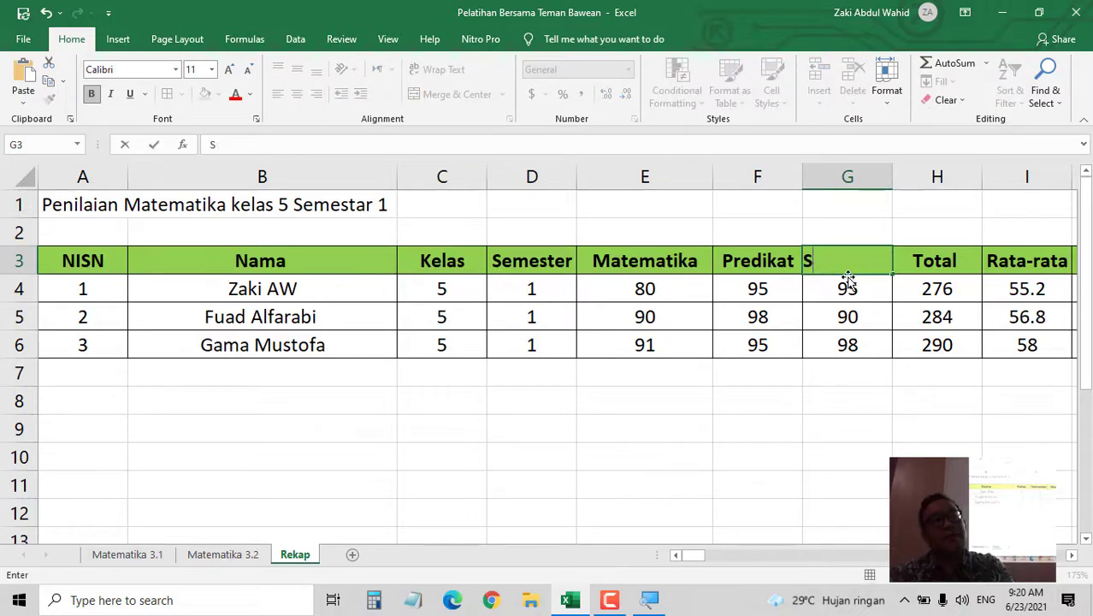
{"action": "type", "text": "Desk"}
{"action": "key", "text": "BackSpace"}
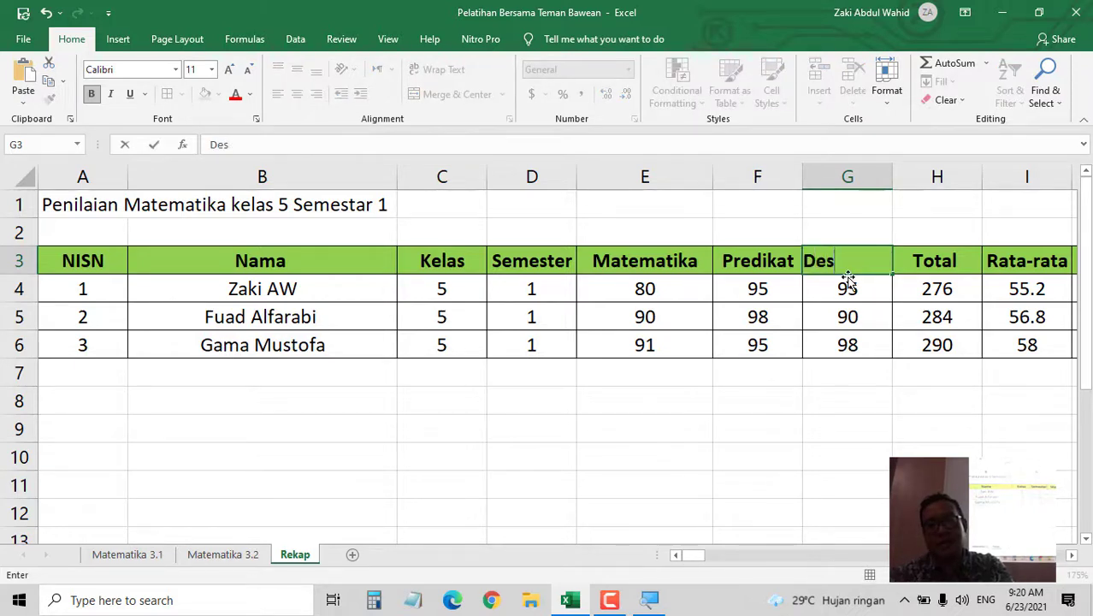
{"action": "type", "text": "kripsi"}
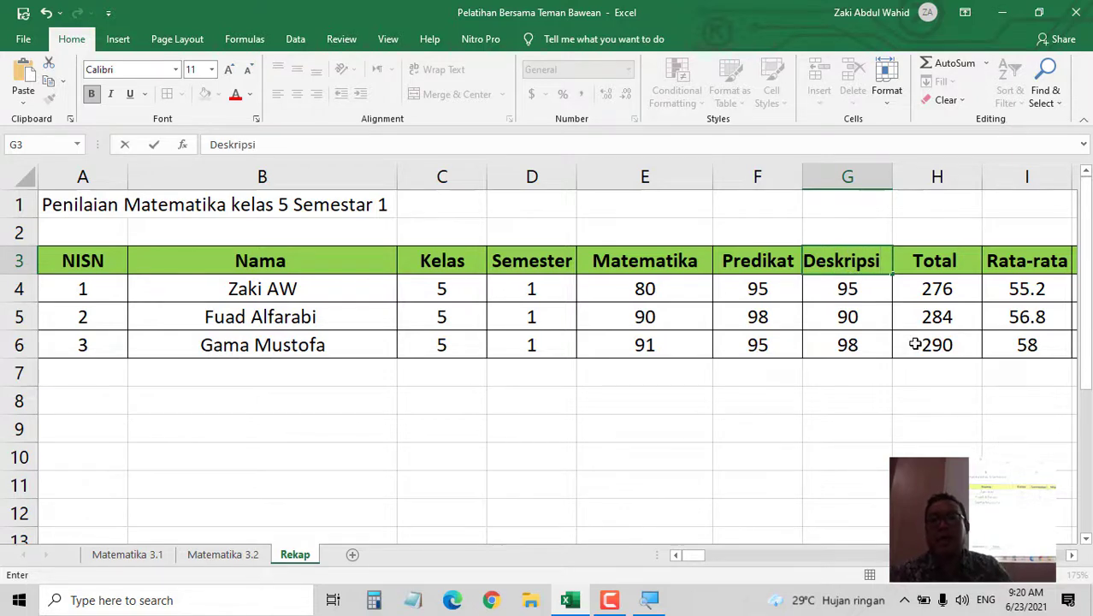
{"action": "left_click", "coordinate": [937, 373]}
{"action": "left_click_drag", "start_coordinate": [945, 177], "coordinate": [650, 213]}
- Delete all the columns after Deskripsi
{"action": "right_click", "coordinate": [601, 179]}
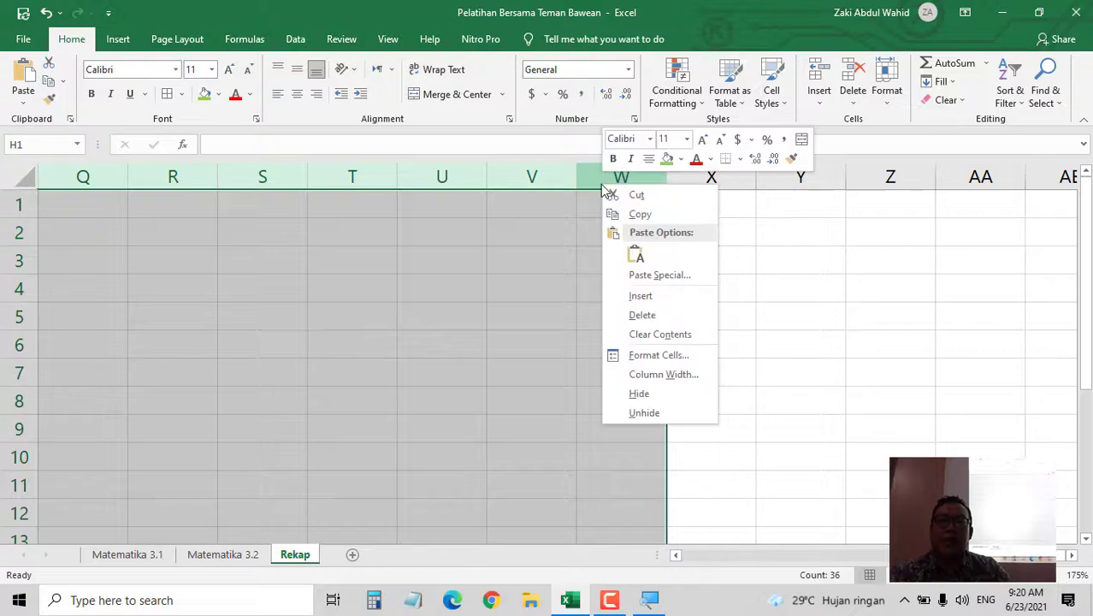
{"action": "left_click", "coordinate": [643, 315]}
{"action": "left_click_drag", "start_coordinate": [498, 418], "coordinate": [400, 408]}
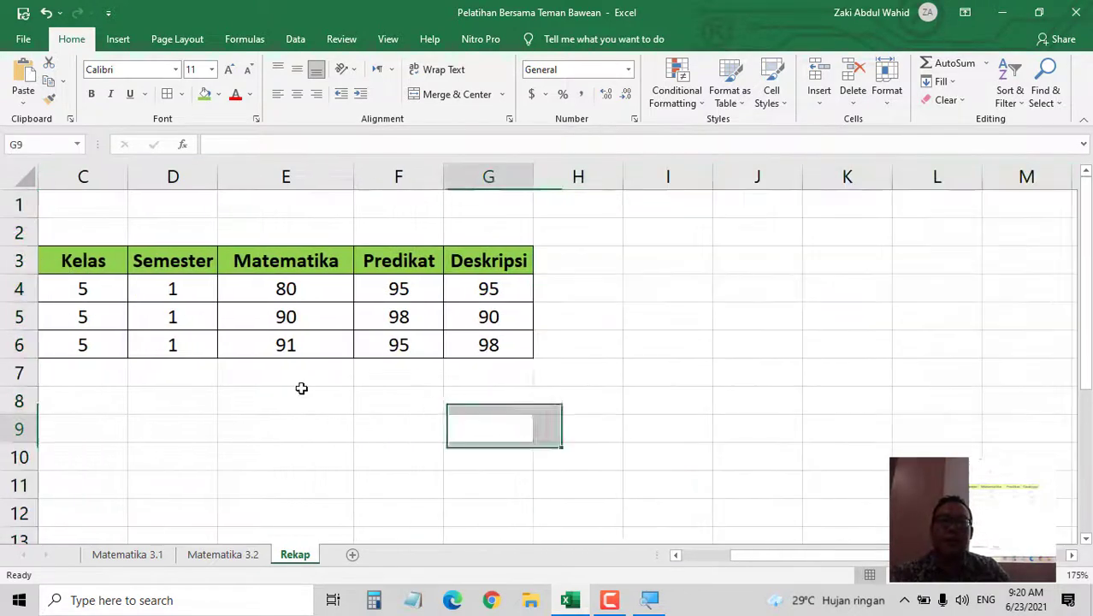
{"action": "left_click", "coordinate": [676, 556]}
{"action": "left_click", "coordinate": [676, 555]}
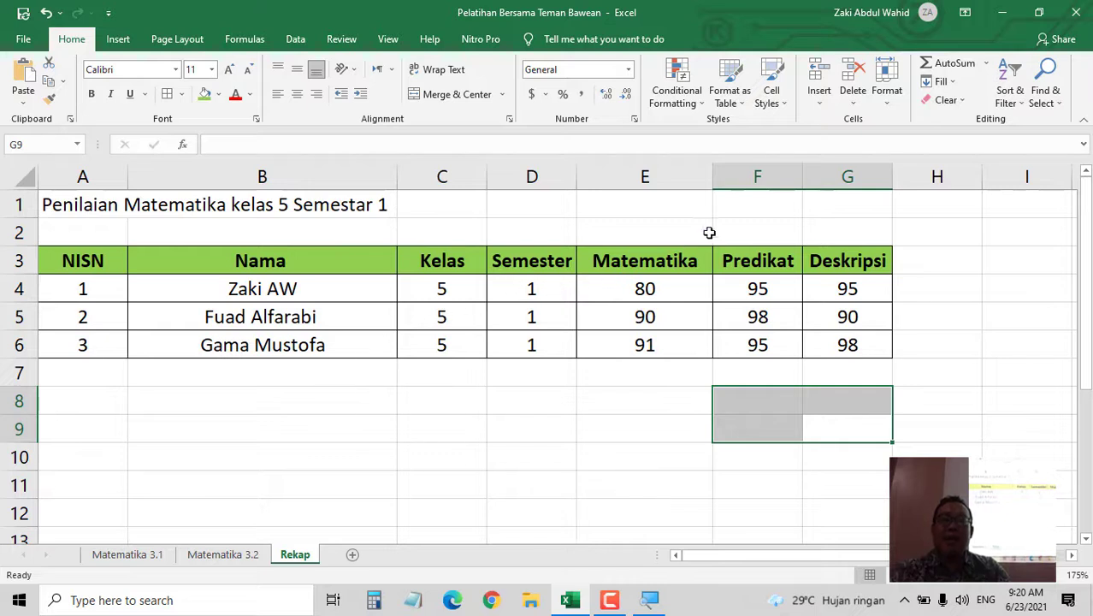
- Insert a new column before Predikat headed 'Matematika 2'
{"action": "left_click", "coordinate": [757, 177]}
{"action": "right_click", "coordinate": [759, 176]}
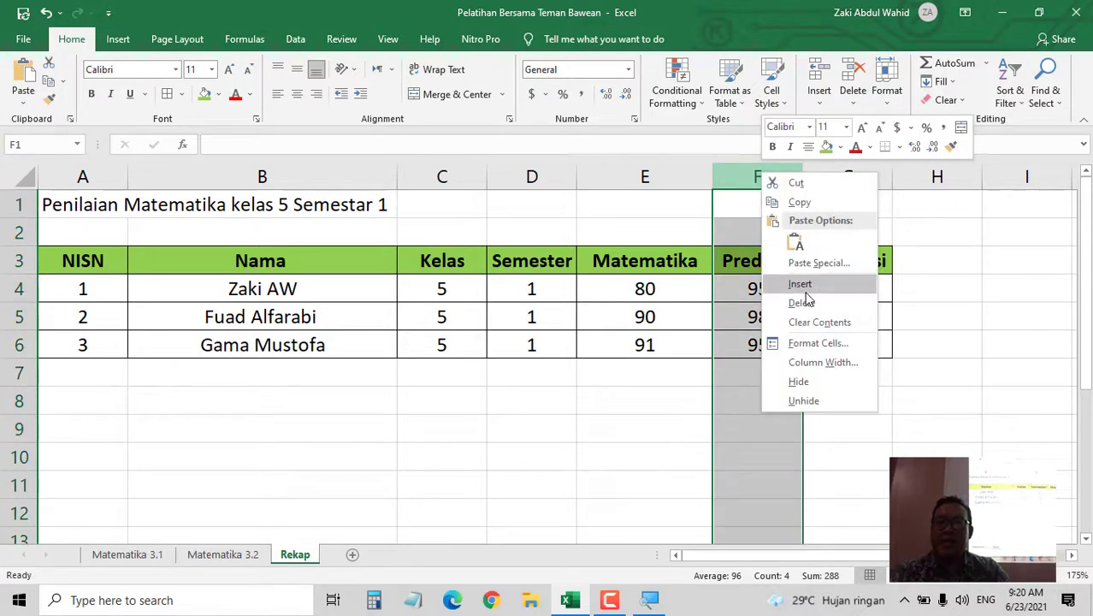
{"action": "left_click", "coordinate": [800, 285]}
{"action": "left_click", "coordinate": [768, 263]}
{"action": "type", "text": "M"}
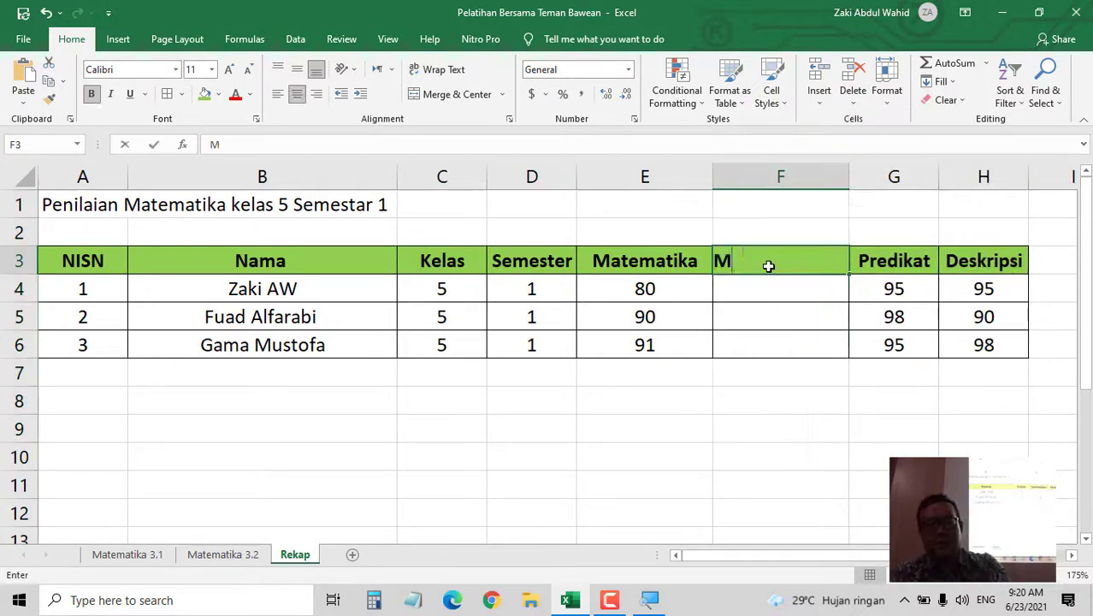
{"action": "type", "text": "atematika"}
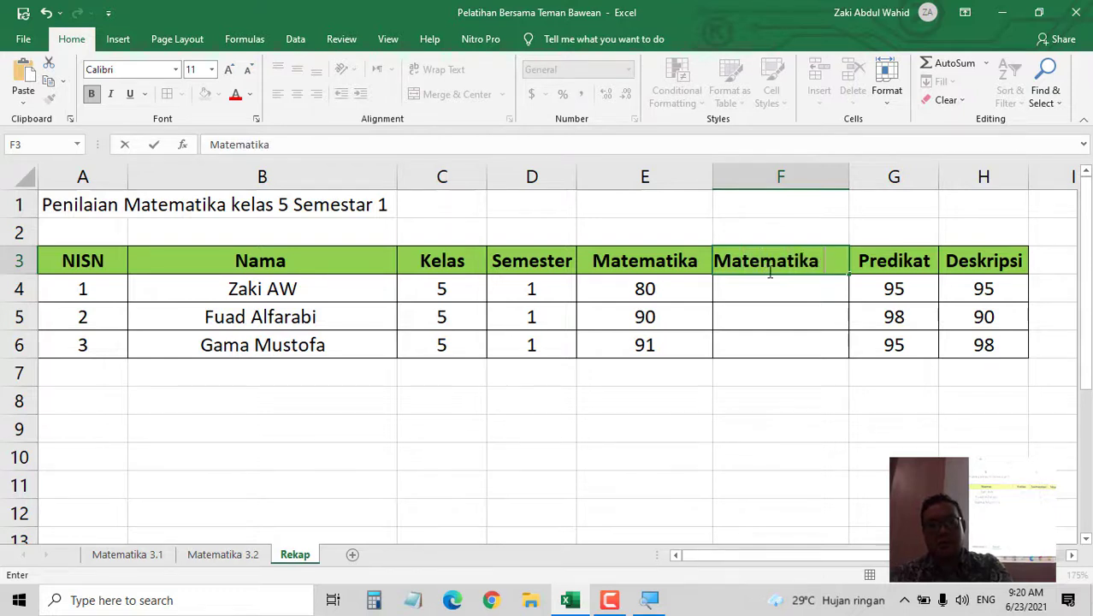
{"action": "type", "text": " 2"}
{"action": "key", "text": "Return"}
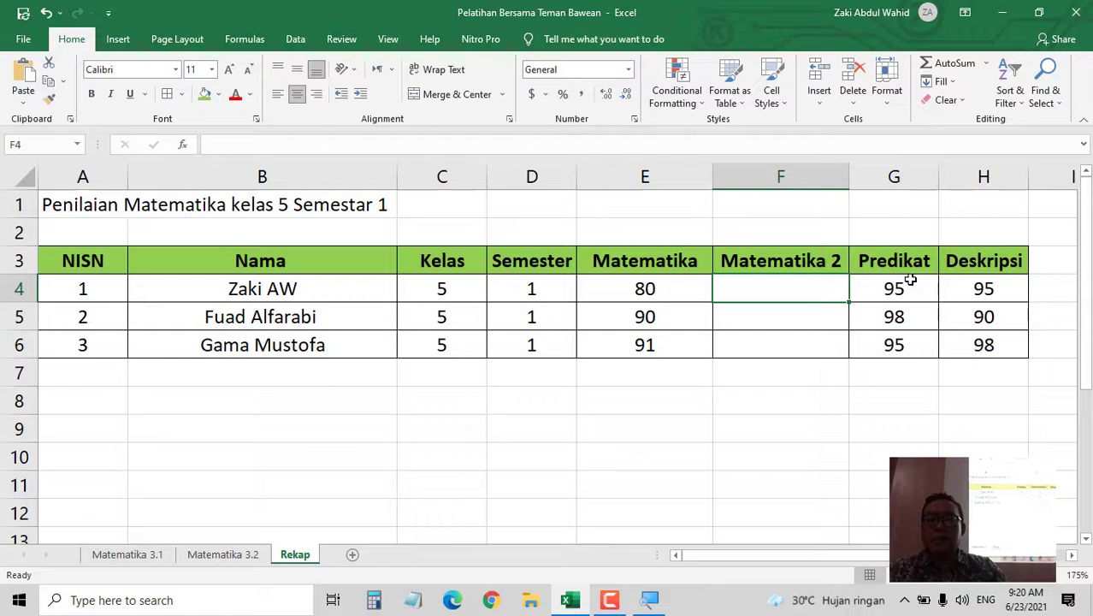
- Try moving Predikat and Deskripsi one column left, cancel the overwrite prompt, and undo
{"action": "left_click_drag", "start_coordinate": [894, 176], "coordinate": [984, 176]}
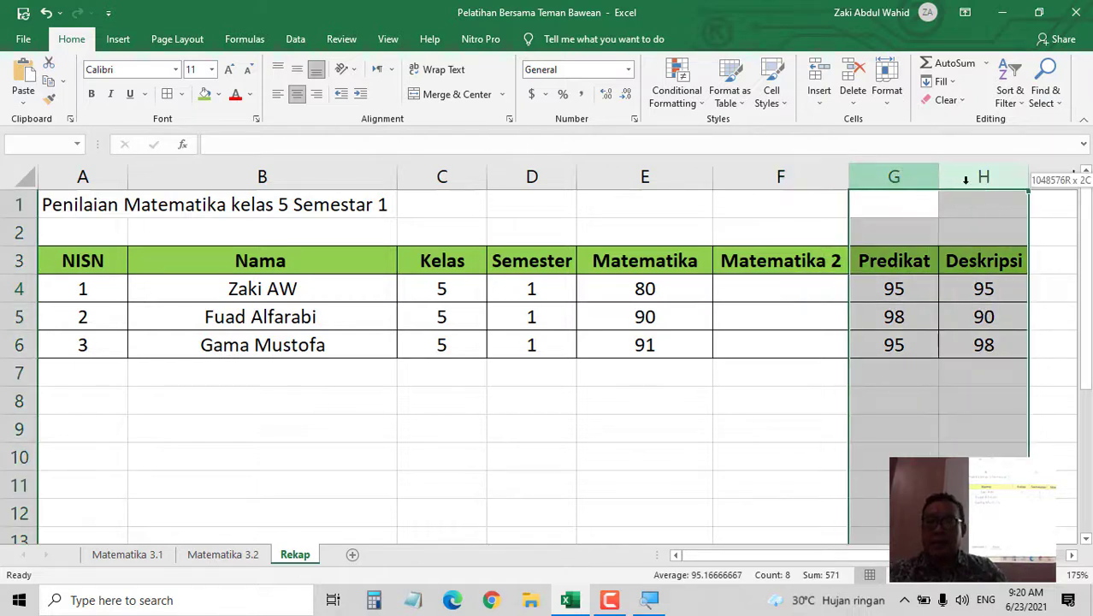
{"action": "left_click_drag", "start_coordinate": [894, 195], "coordinate": [766, 190]}
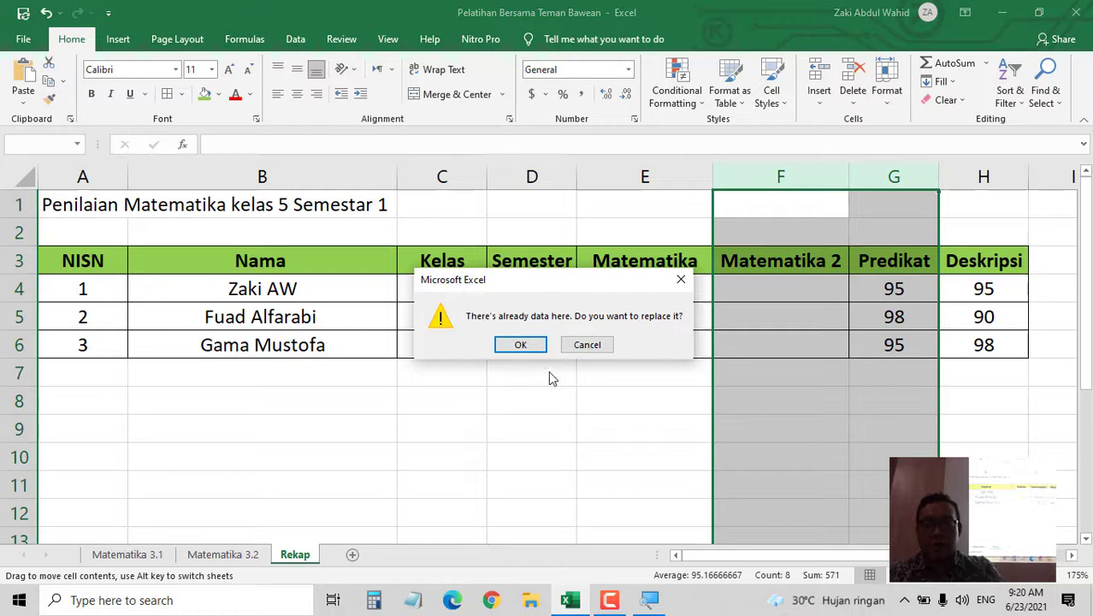
{"action": "left_click", "coordinate": [587, 345]}
{"action": "key", "text": "ctrl+z"}
{"action": "key", "text": "ctrl+z"}
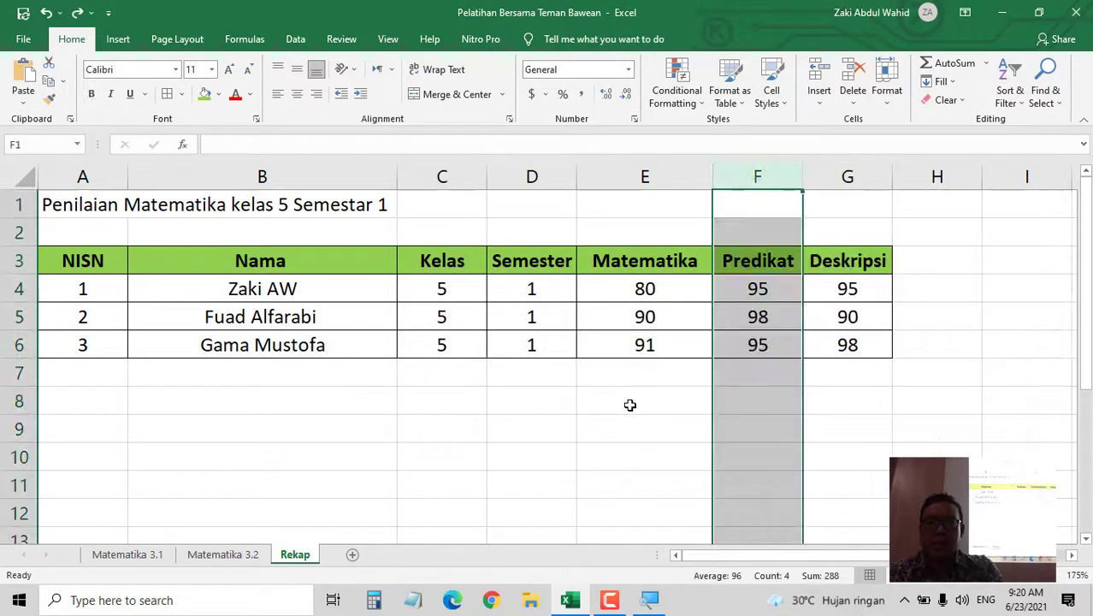
- Append ' 1' to the headers, making them Matematika 1, Predikat 1 and Deskripsi 1
{"action": "left_click", "coordinate": [830, 271]}
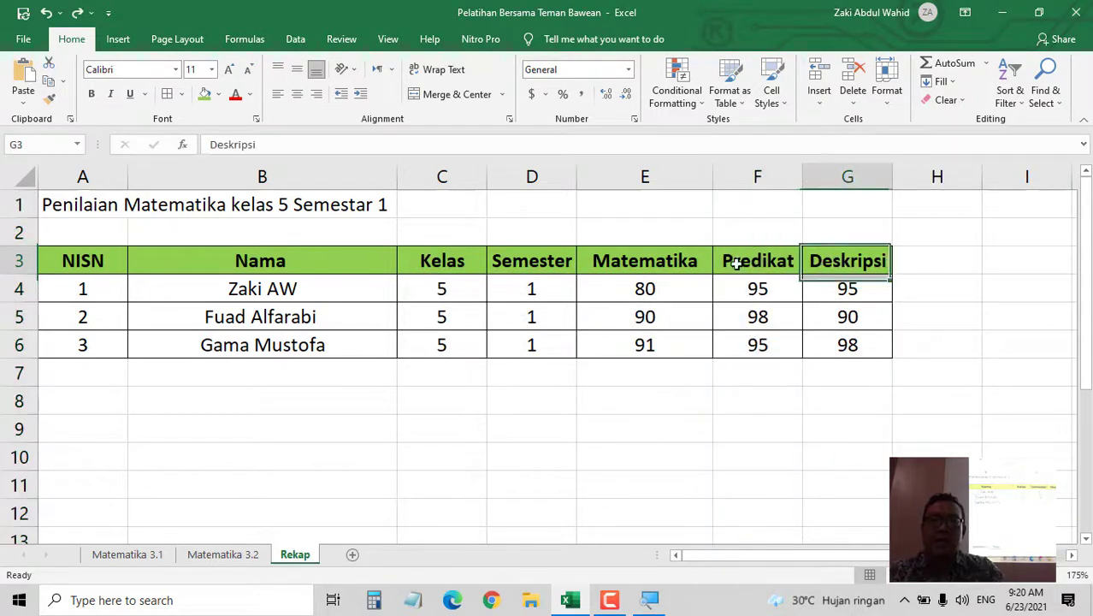
{"action": "left_click", "coordinate": [644, 258]}
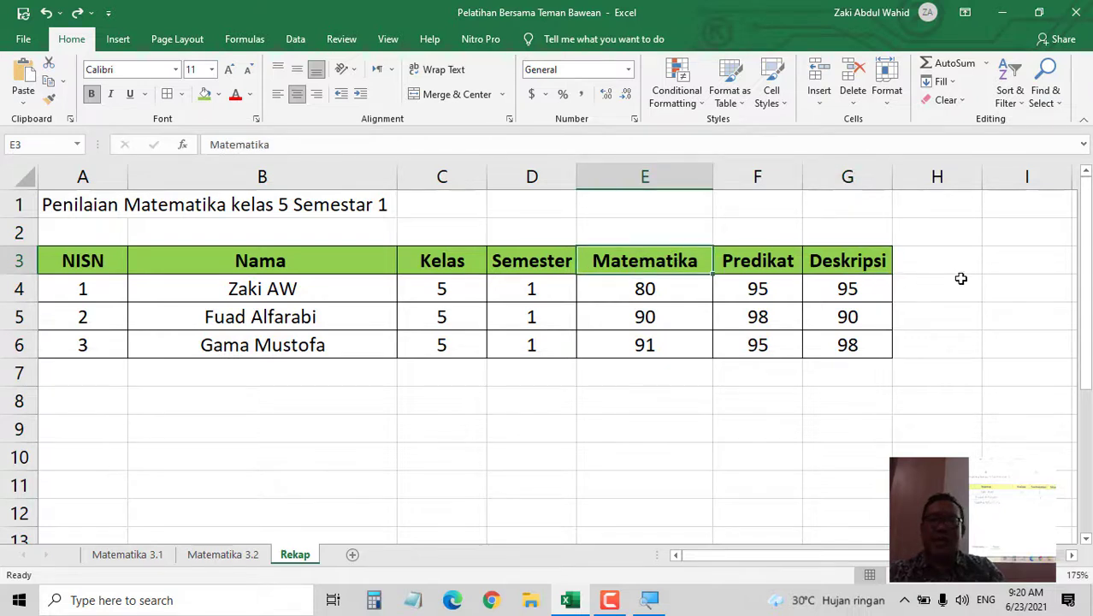
{"action": "left_click", "coordinate": [766, 262]}
{"action": "left_click", "coordinate": [678, 260]}
{"action": "left_click", "coordinate": [330, 144]}
{"action": "type", "text": "1"}
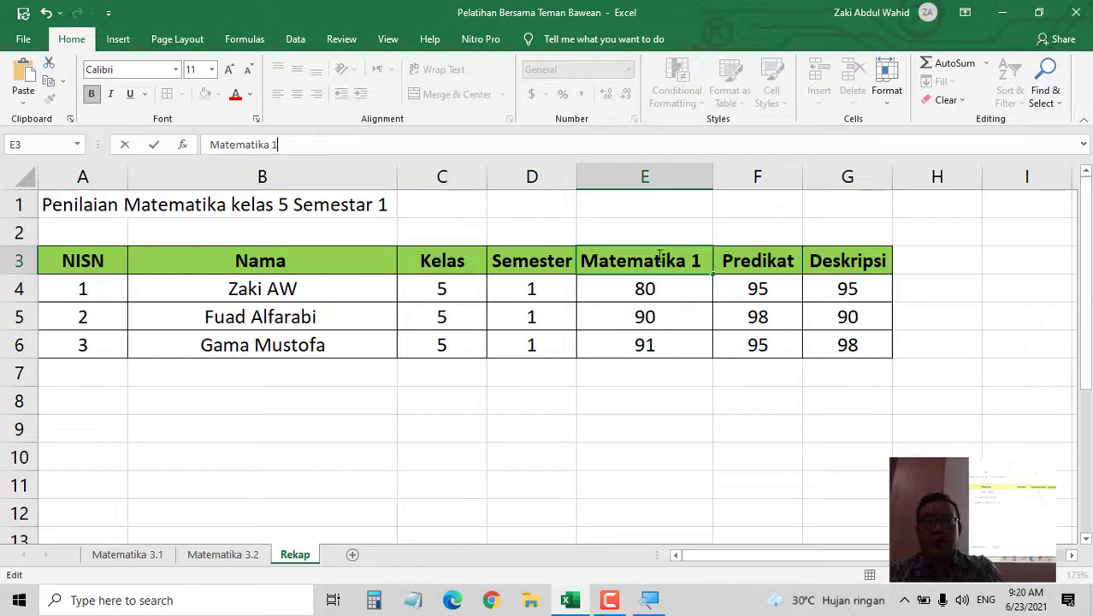
{"action": "left_click", "coordinate": [747, 278]}
{"action": "left_click", "coordinate": [760, 255]}
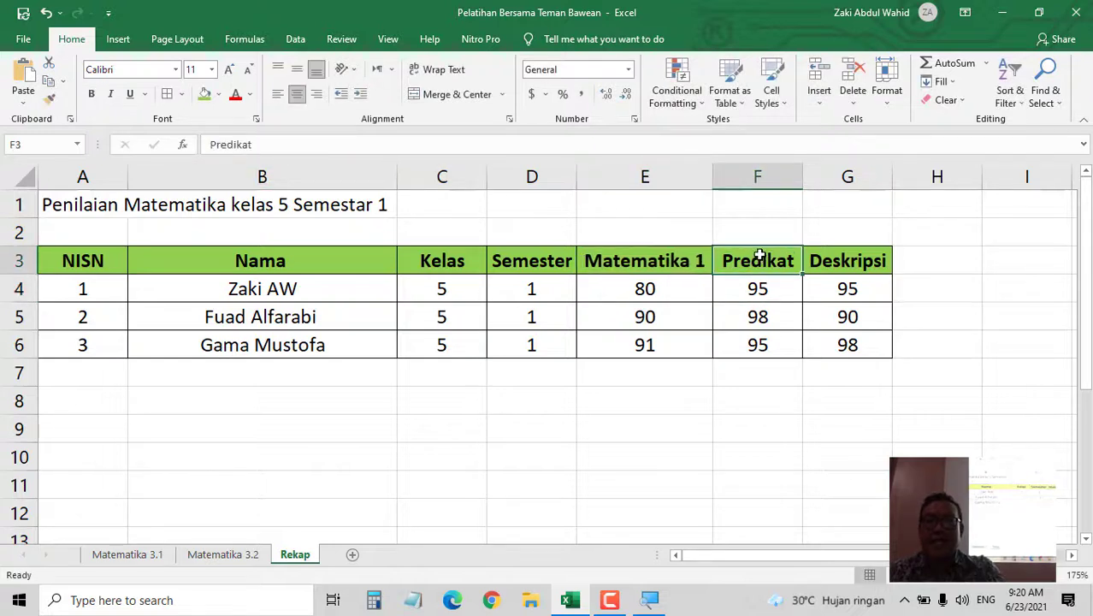
{"action": "left_click", "coordinate": [304, 144]}
{"action": "type", "text": "1"}
{"action": "left_click", "coordinate": [853, 279]}
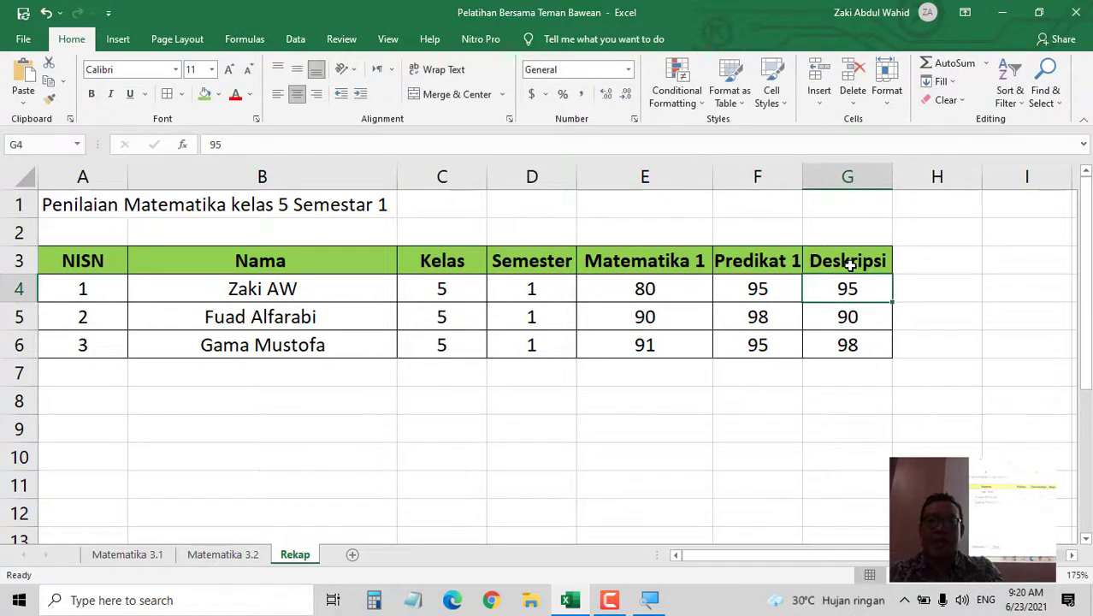
{"action": "left_click", "coordinate": [851, 257]}
{"action": "left_click", "coordinate": [385, 144]}
{"action": "type", "text": "1"}
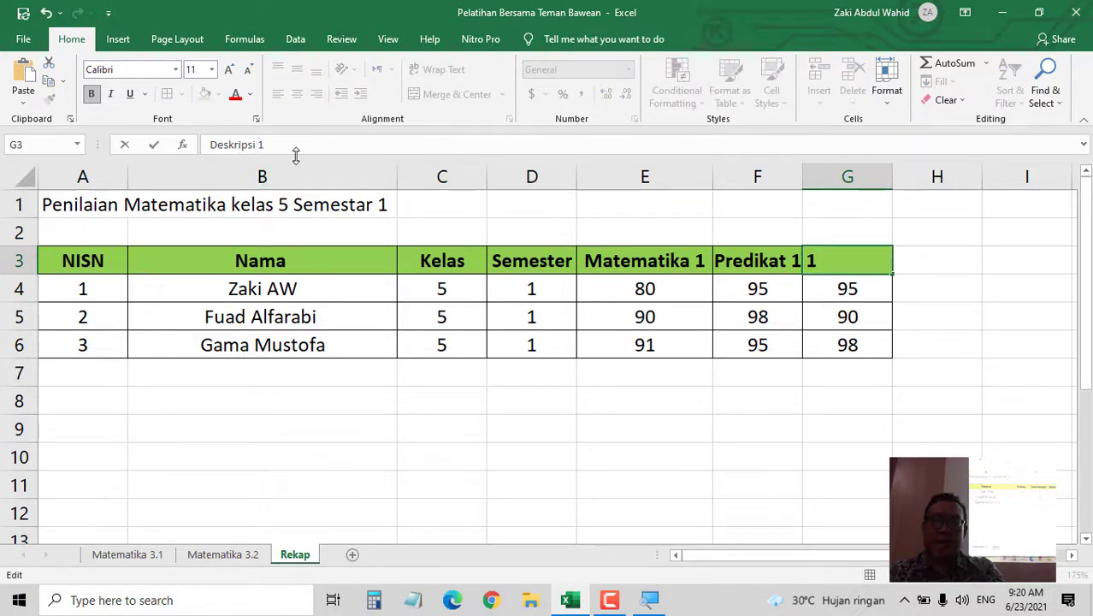
{"action": "key", "text": "Return"}
- Autofit columns F and G to the Predikat 1 and Deskripsi 1 headers
{"action": "double_click", "coordinate": [807, 177]}
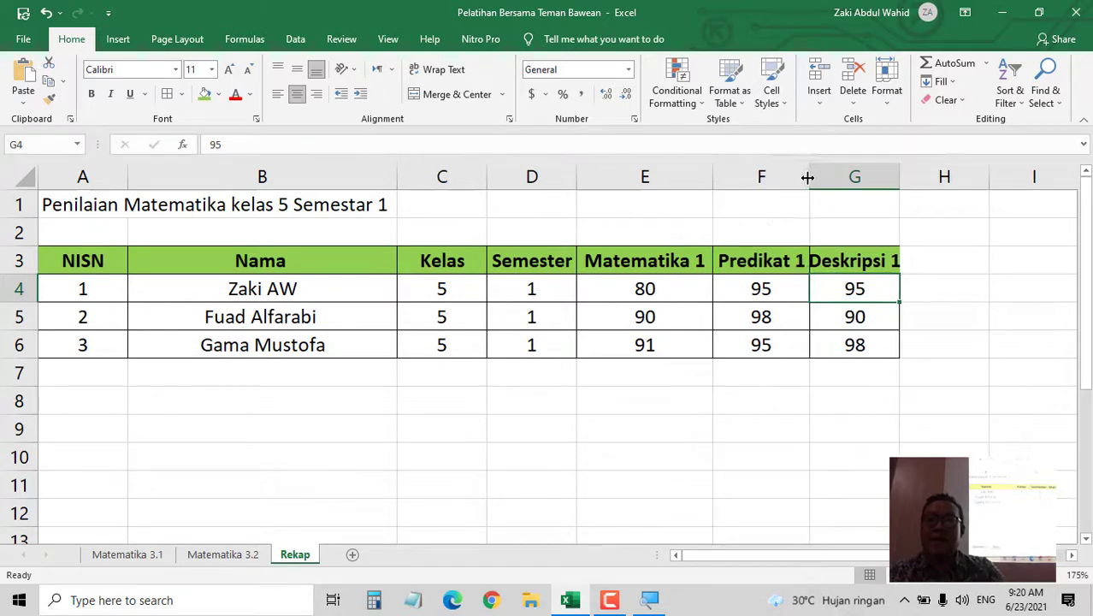
{"action": "left_click", "coordinate": [662, 253]}
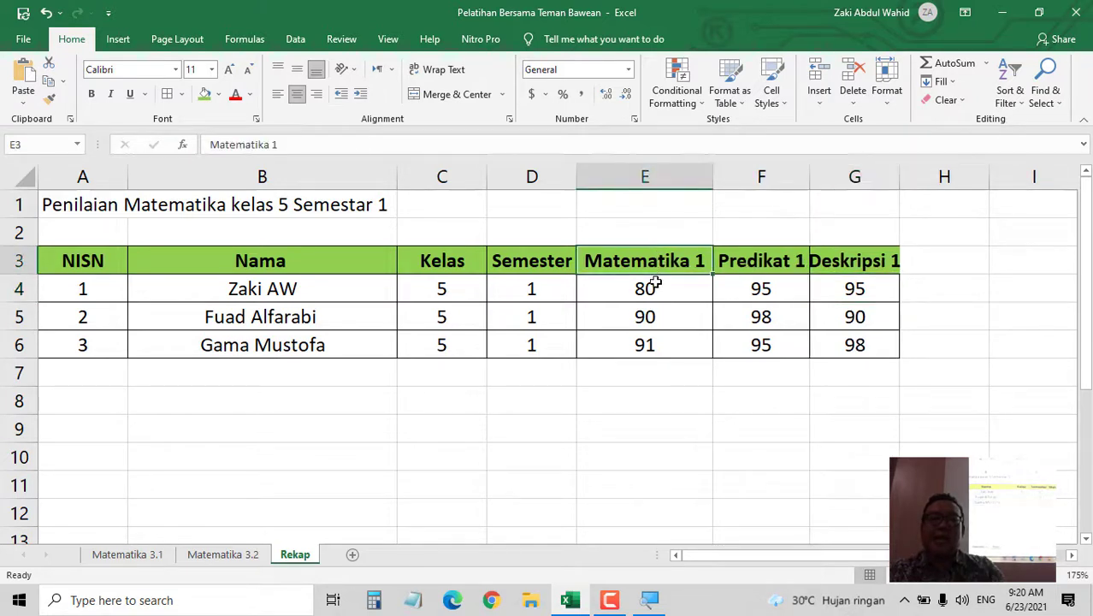
{"action": "left_click_drag", "start_coordinate": [655, 285], "coordinate": [649, 346]}
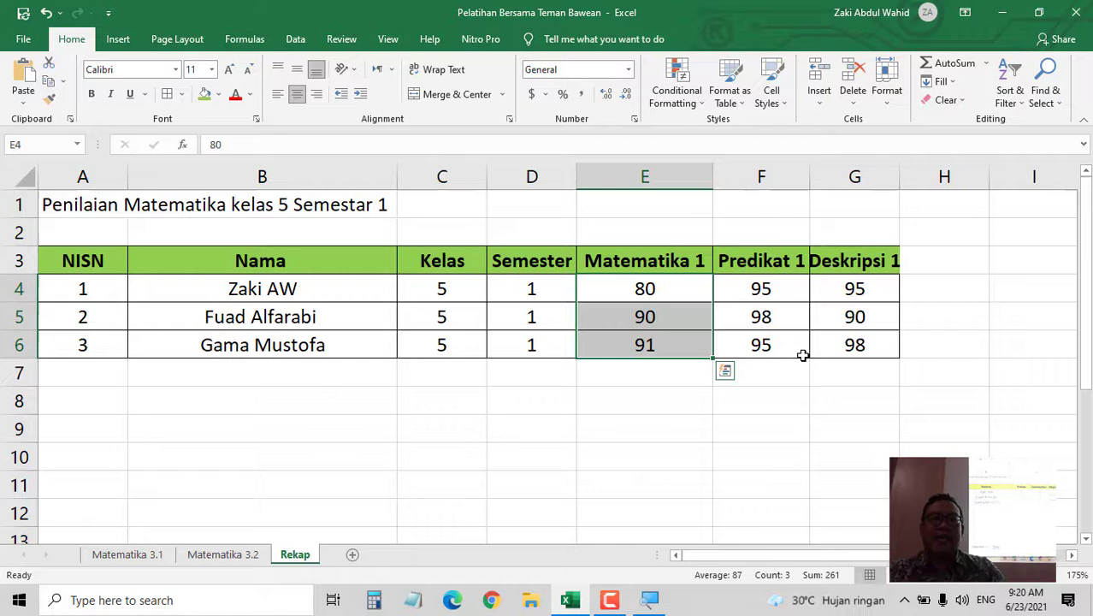
{"action": "left_click", "coordinate": [770, 256]}
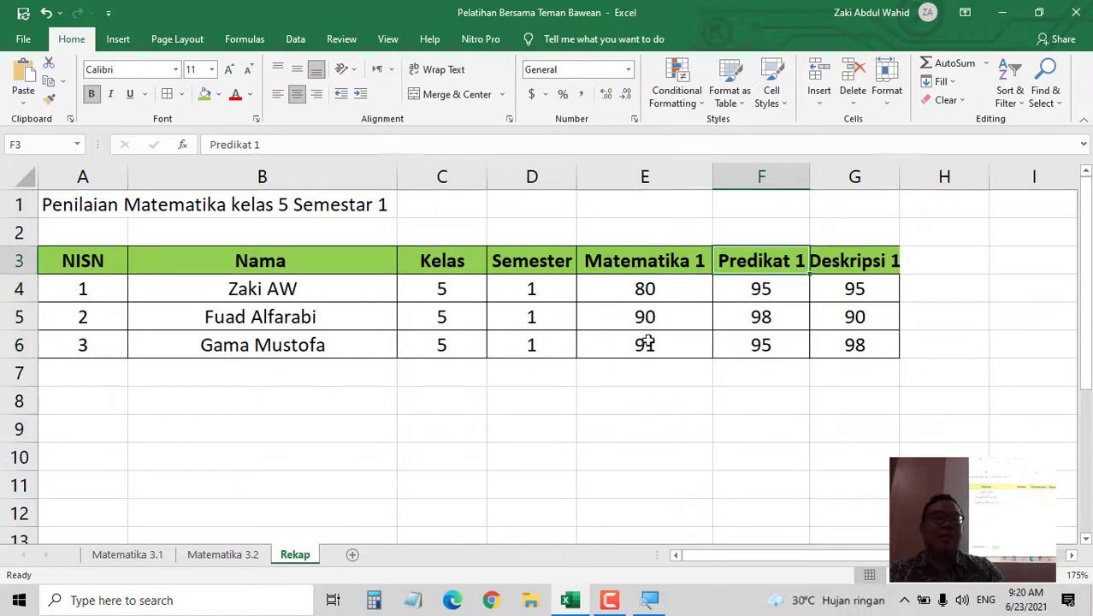
{"action": "double_click", "coordinate": [900, 176]}
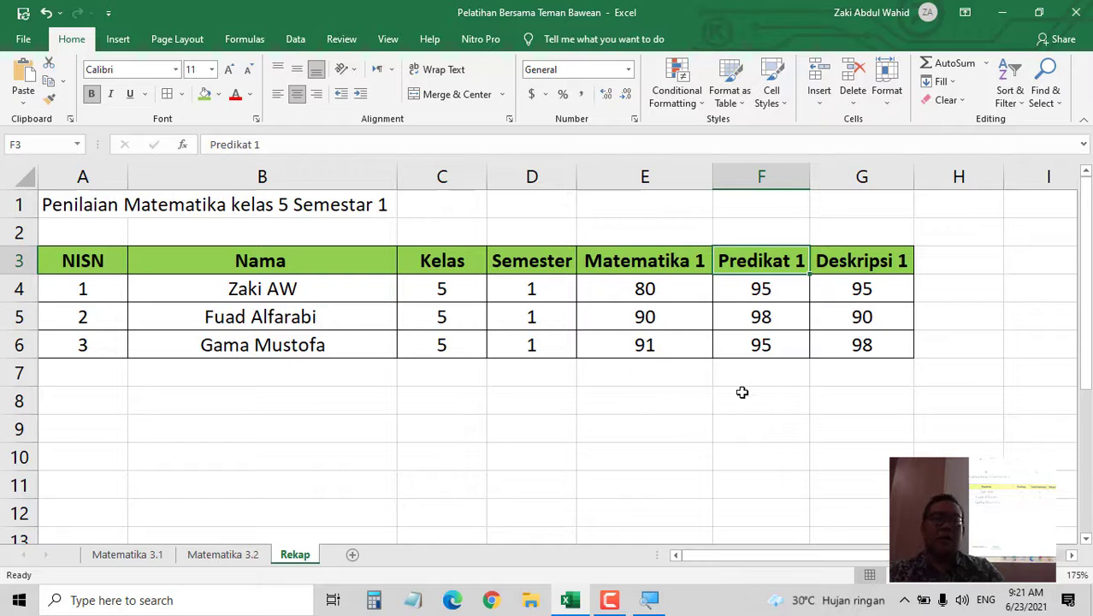
- Enter the headers Matematika 2, Predikat 2 and Deskripsi 2 in H3:J3
{"action": "left_click", "coordinate": [965, 266]}
{"action": "type", "text": "Matrema"}
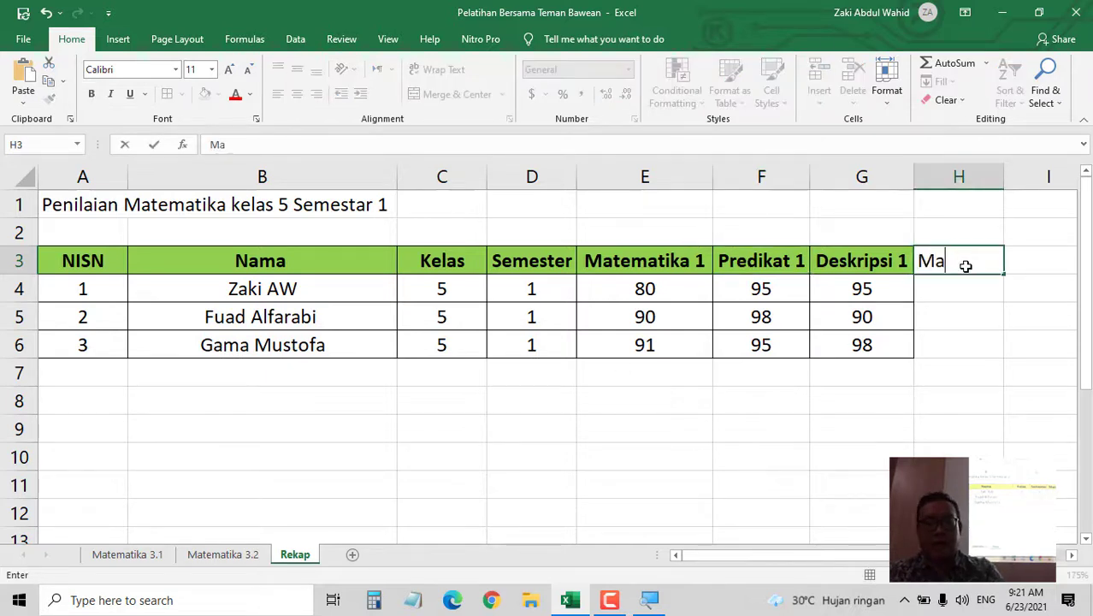
{"action": "key", "text": "BackSpace"}
{"action": "key", "text": "BackSpace"}
{"action": "key", "text": "BackSpace"}
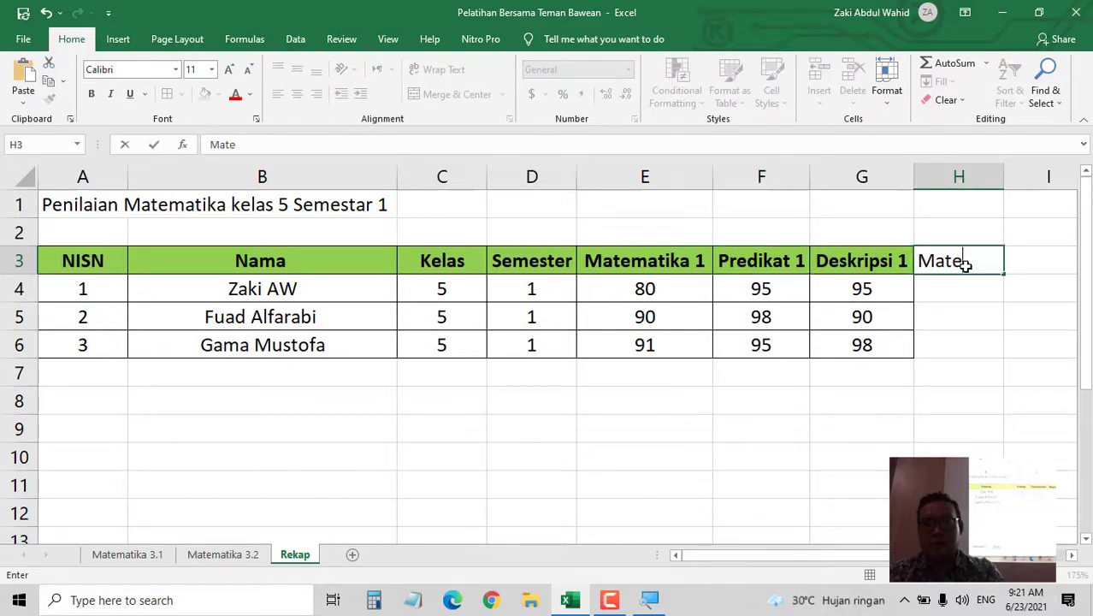
{"action": "type", "text": "matika 2"}
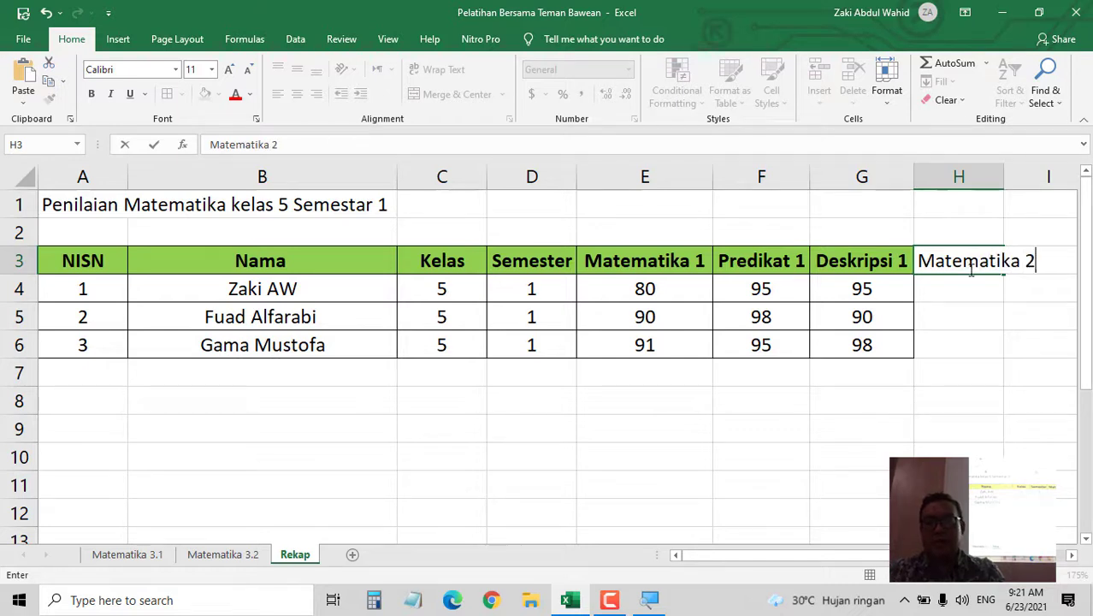
{"action": "key", "text": "Tab"}
{"action": "type", "text": "Pre"}
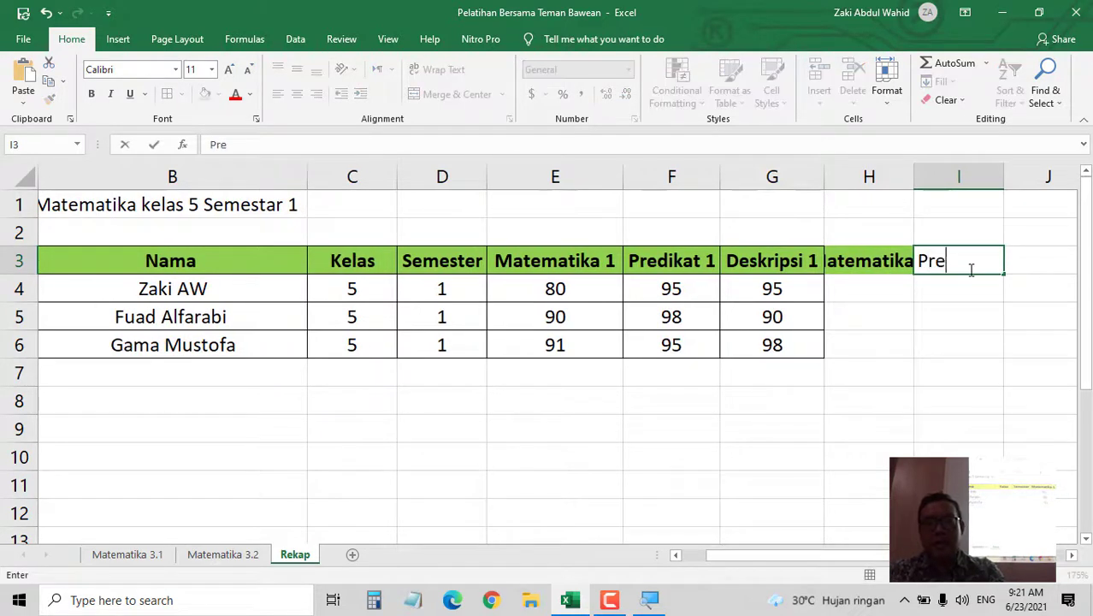
{"action": "type", "text": "dikat 2"}
{"action": "key", "text": "Tab"}
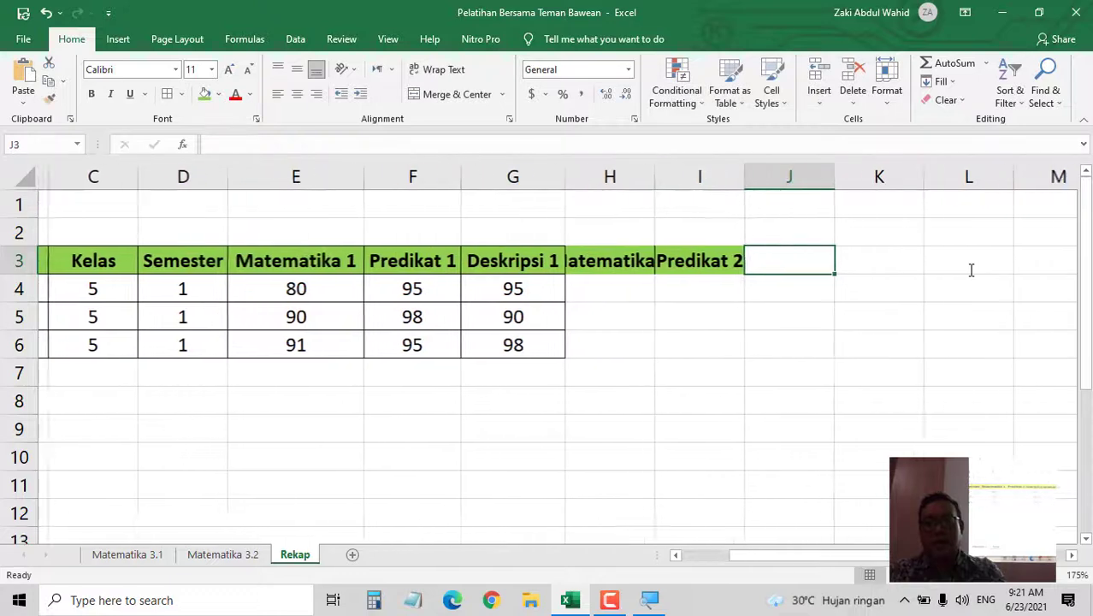
{"action": "type", "text": "Des"}
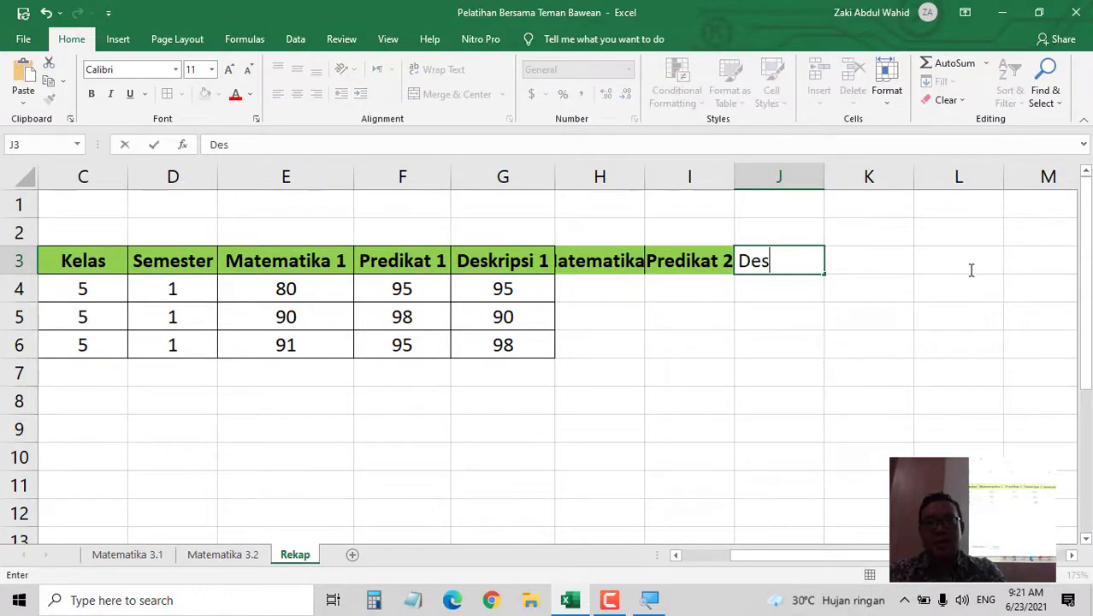
{"action": "type", "text": "kripsi 2"}
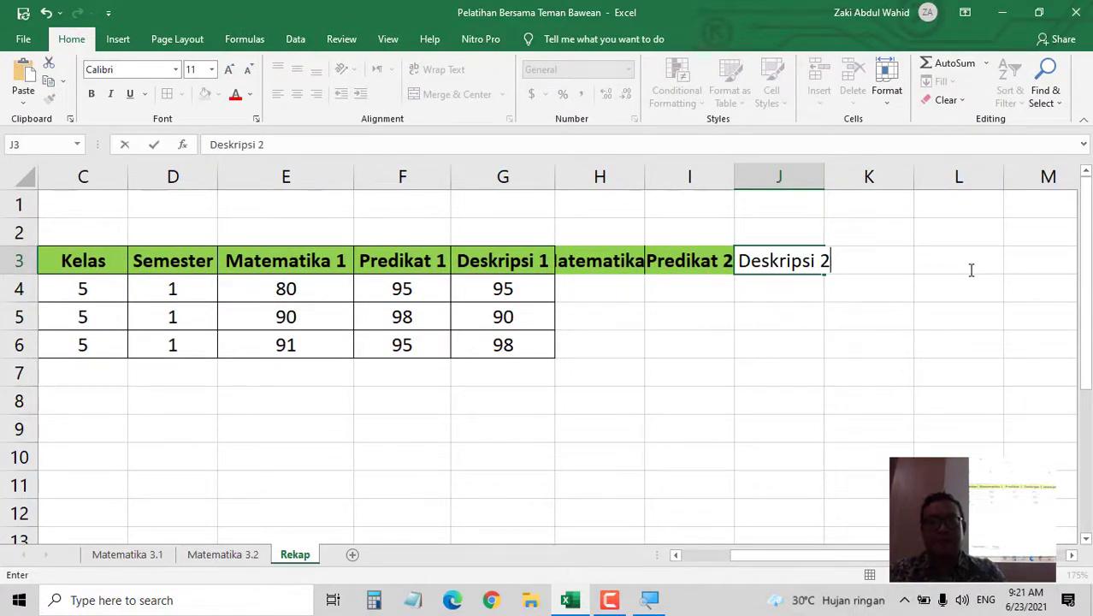
{"action": "key", "text": "Return"}
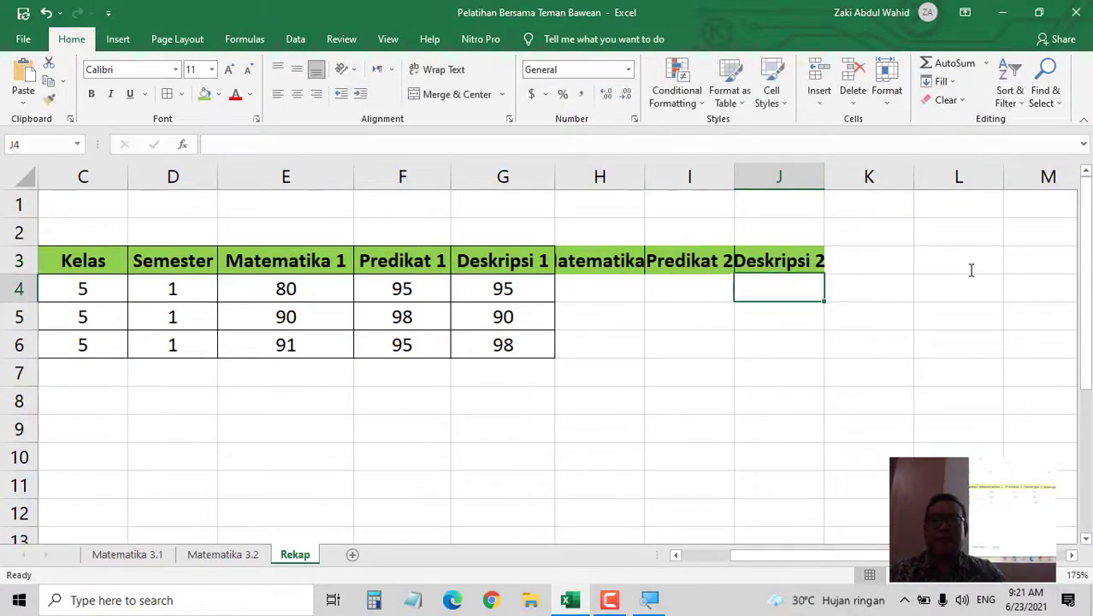
- Autofit columns H, I and J to their new headers and select H3:J3
{"action": "double_click", "coordinate": [644, 175]}
{"action": "double_click", "coordinate": [776, 176]}
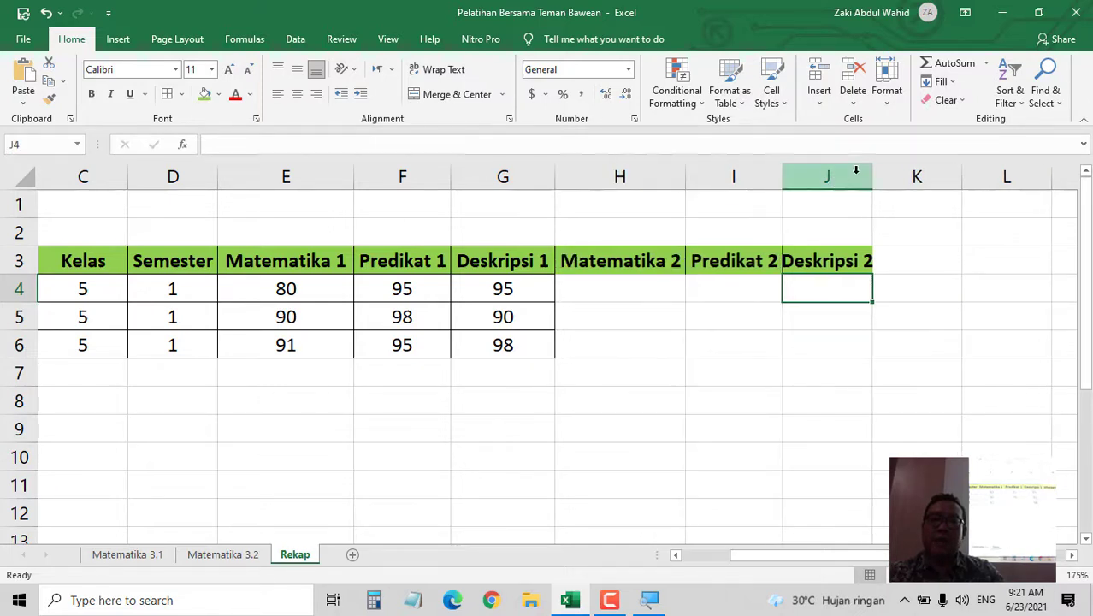
{"action": "double_click", "coordinate": [872, 176]}
{"action": "left_click_drag", "start_coordinate": [888, 178], "coordinate": [899, 179]}
{"action": "left_click_drag", "start_coordinate": [788, 182], "coordinate": [794, 182]}
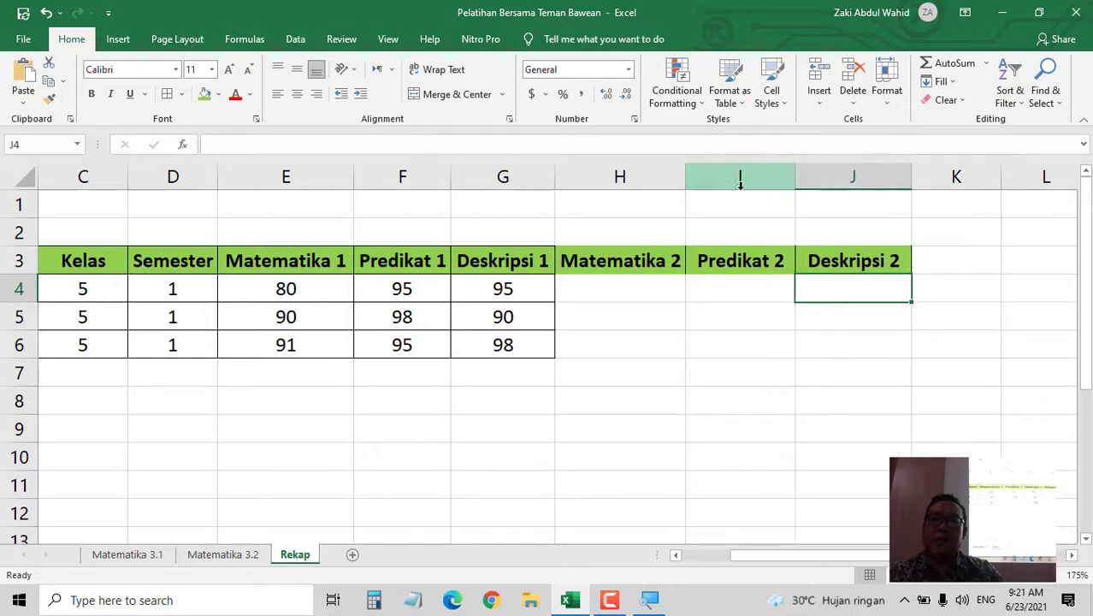
{"action": "left_click_drag", "start_coordinate": [590, 261], "coordinate": [831, 262]}
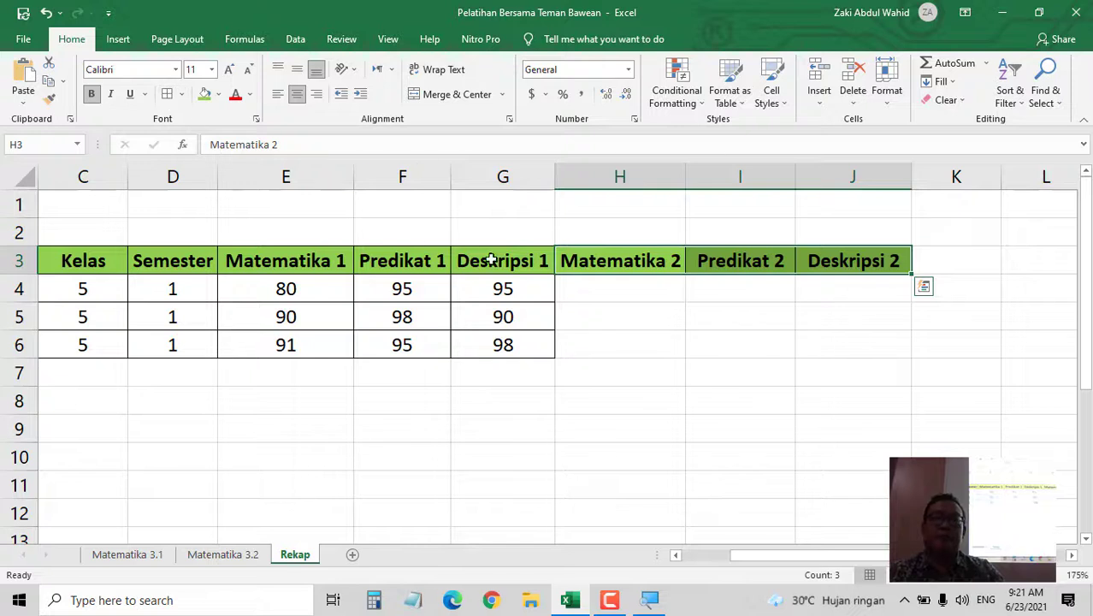
- Apply All Borders to the grade area E4:J6
{"action": "left_click", "coordinate": [632, 339]}
{"action": "left_click_drag", "start_coordinate": [631, 339], "coordinate": [632, 317]}
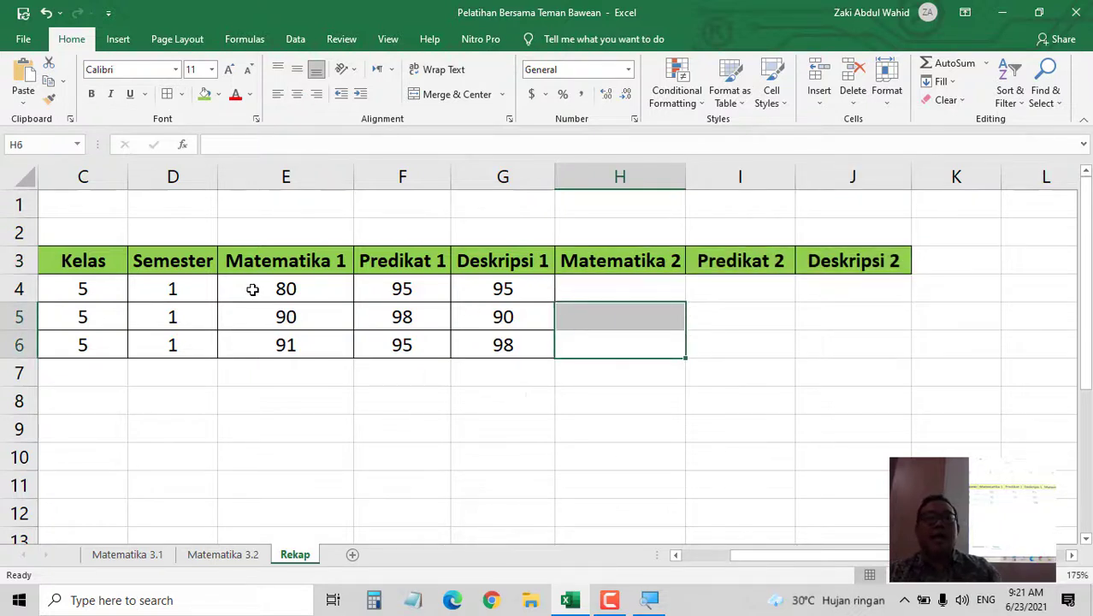
{"action": "left_click_drag", "start_coordinate": [254, 283], "coordinate": [874, 339]}
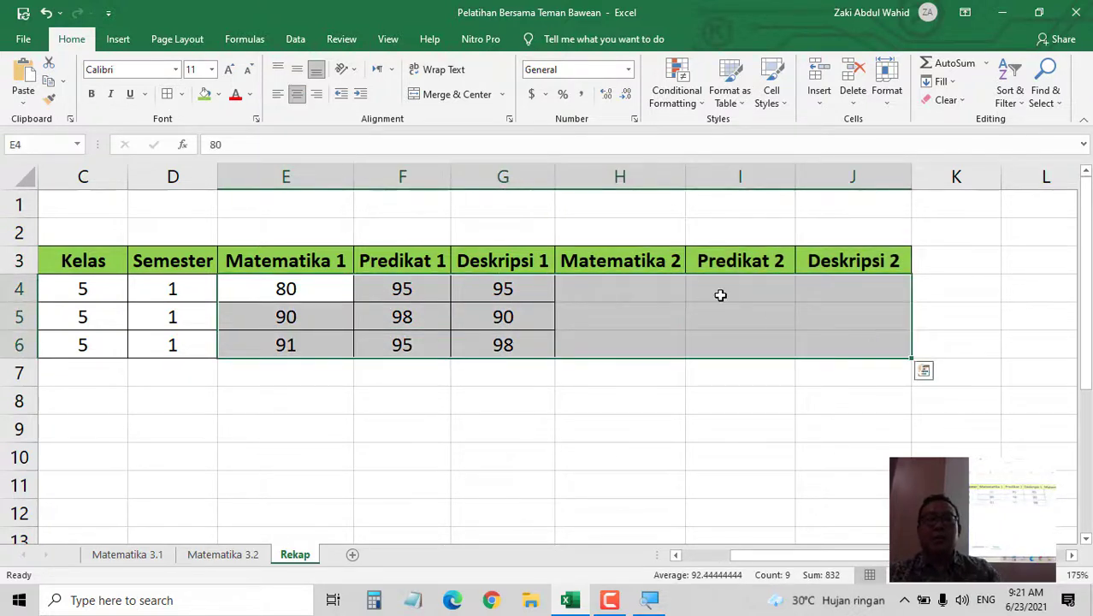
{"action": "left_click", "coordinate": [168, 94]}
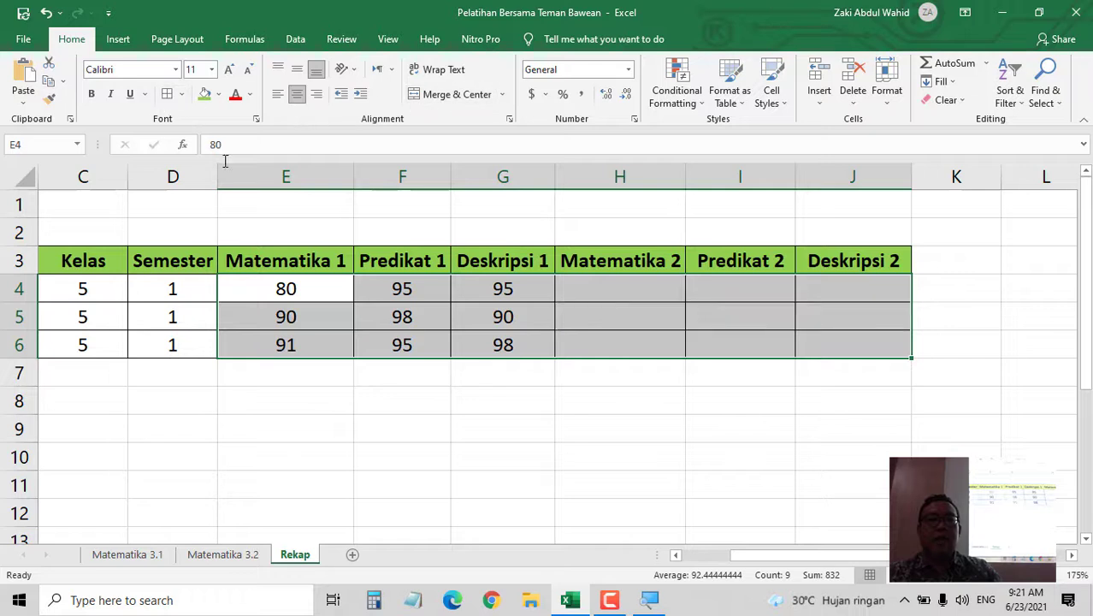
{"action": "left_click", "coordinate": [439, 442]}
- Clear the old scores from E4:G6 and select the H3:J3 headers for filling
{"action": "left_click_drag", "start_coordinate": [288, 286], "coordinate": [504, 353]}
{"action": "key", "text": "Delete"}
{"action": "left_click_drag", "start_coordinate": [620, 457], "coordinate": [625, 427]}
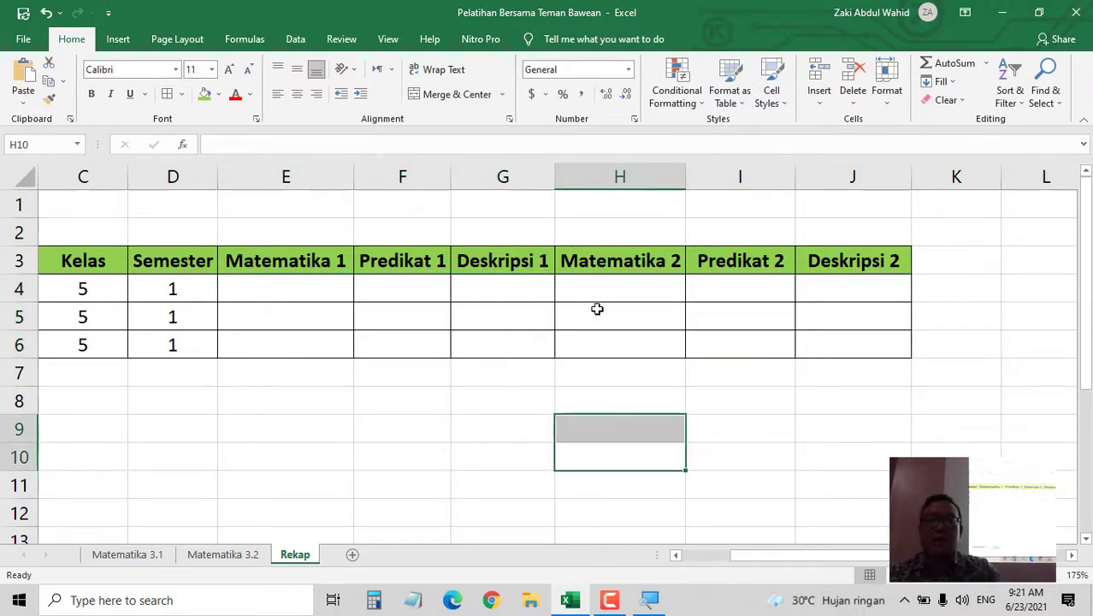
{"action": "left_click_drag", "start_coordinate": [585, 256], "coordinate": [847, 260]}
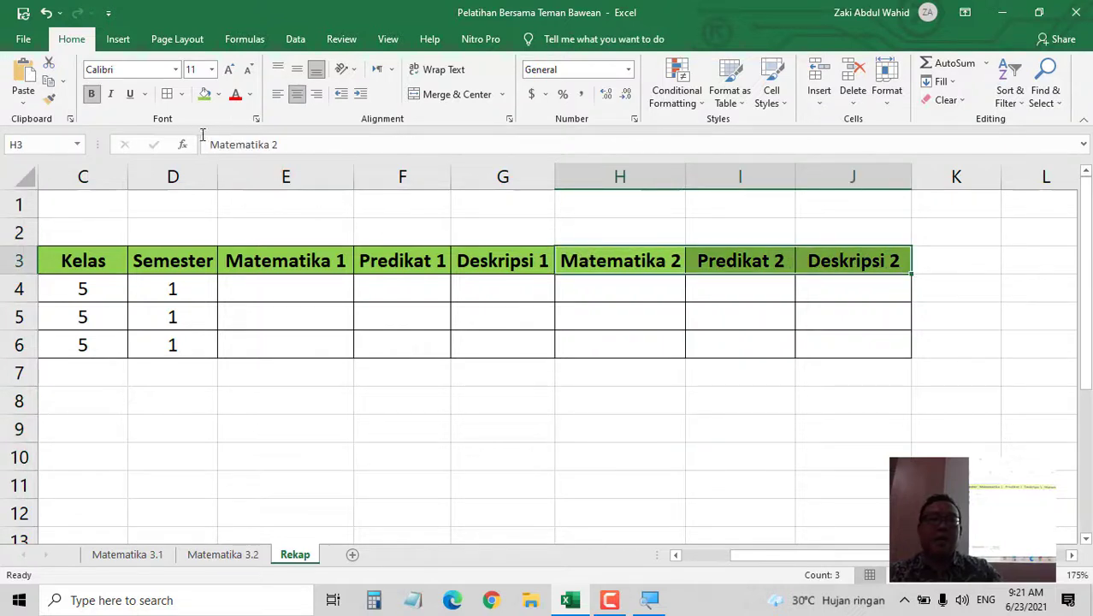
{"action": "left_click", "coordinate": [220, 94]}
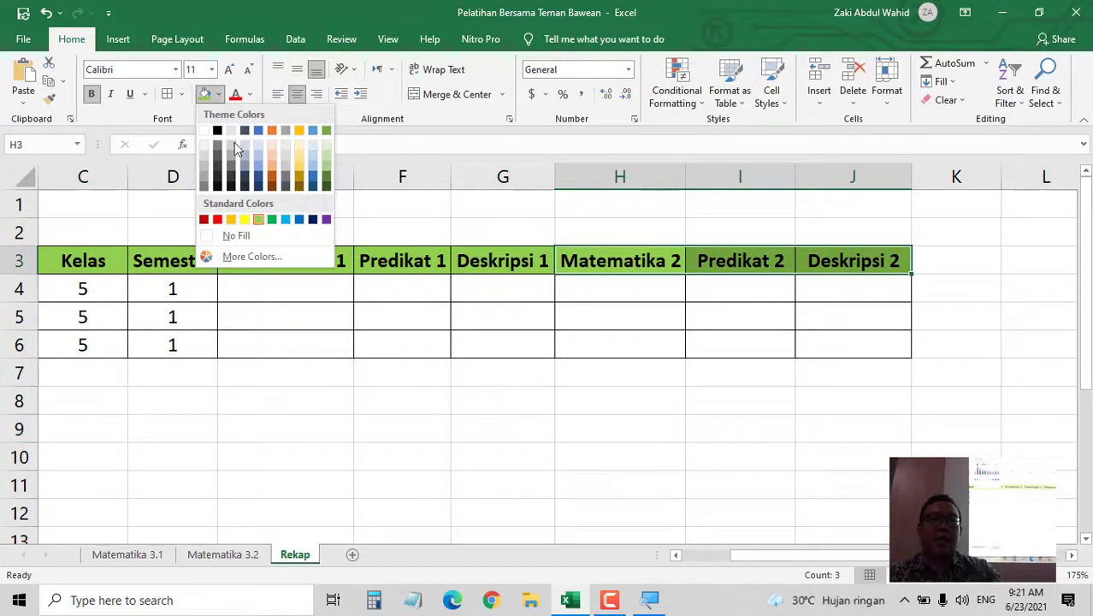
- Fill the H3:J3 headers orange
{"action": "left_click", "coordinate": [231, 217]}
{"action": "left_click", "coordinate": [391, 424]}
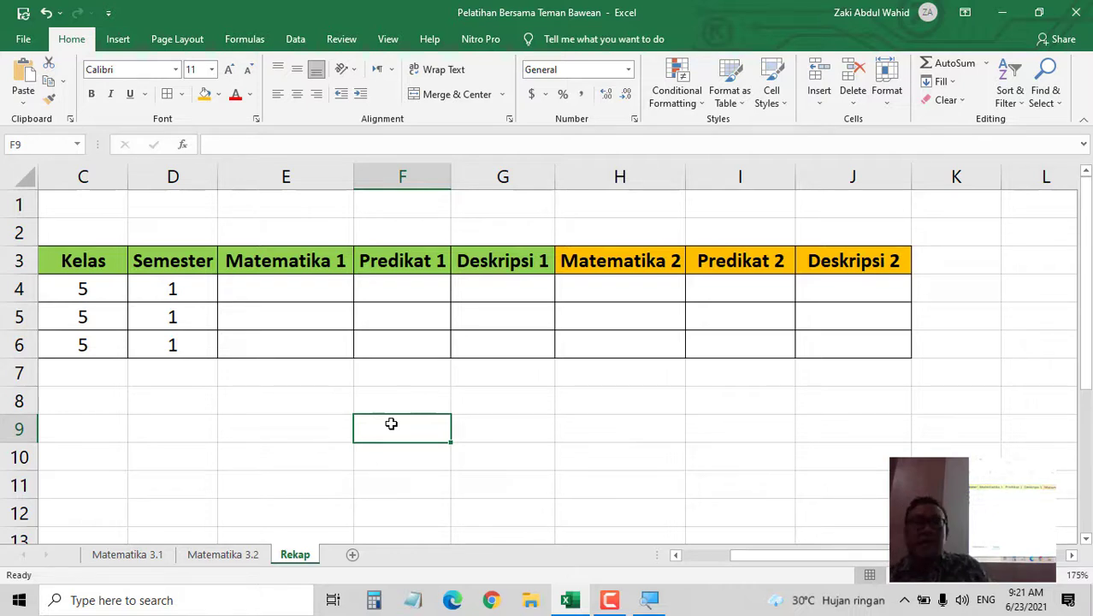
{"action": "left_click", "coordinate": [676, 555]}
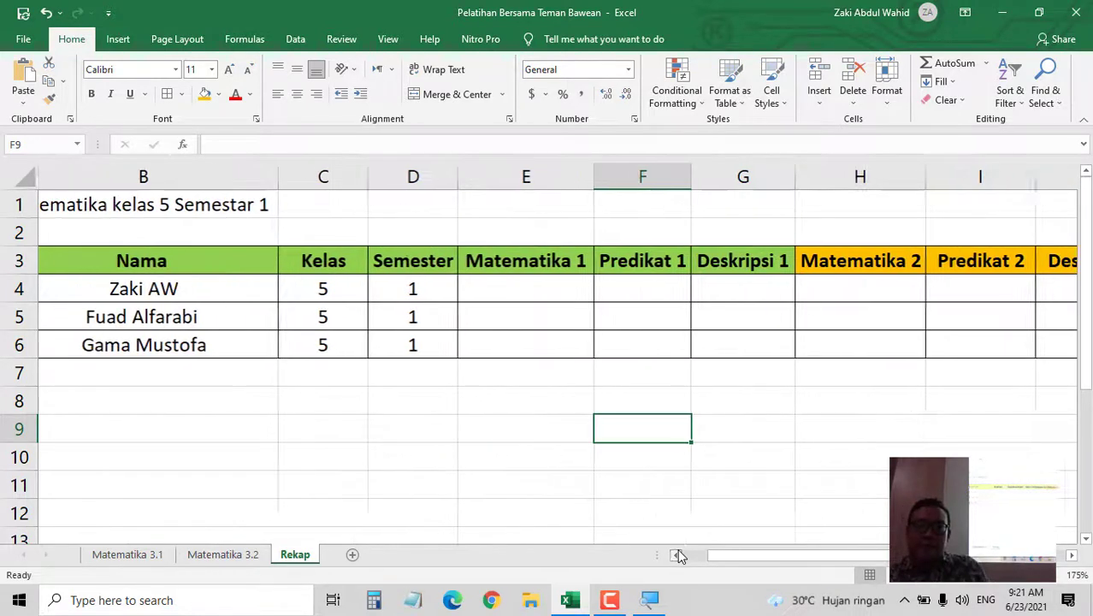
- Narrow columns A, B and C
{"action": "left_click_drag", "start_coordinate": [764, 564], "coordinate": [745, 556]}
{"action": "left_click_drag", "start_coordinate": [399, 174], "coordinate": [335, 173]}
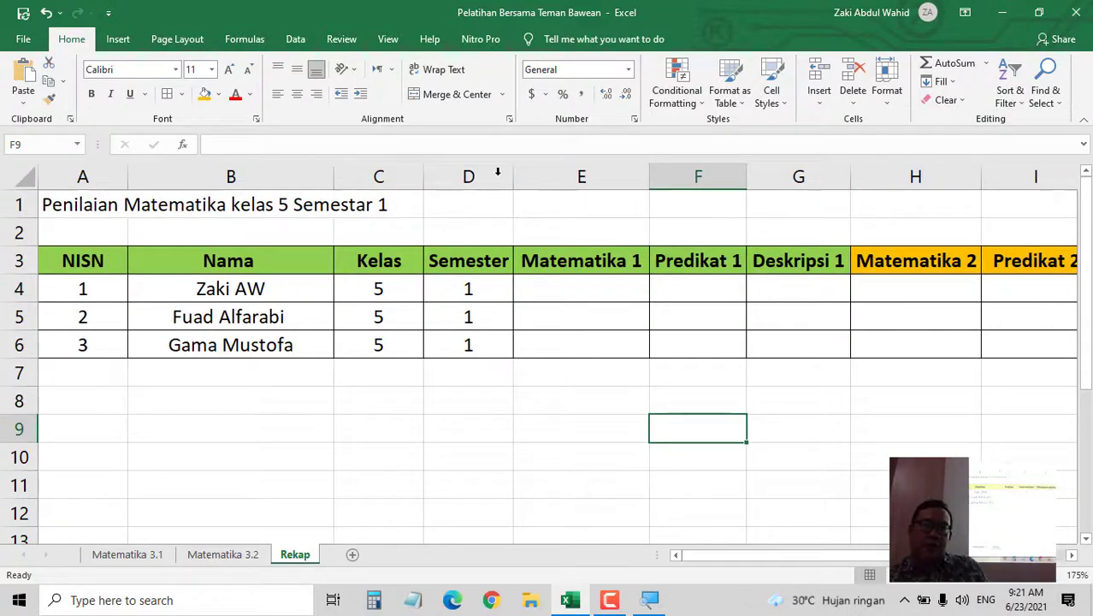
{"action": "left_click_drag", "start_coordinate": [423, 174], "coordinate": [399, 175]}
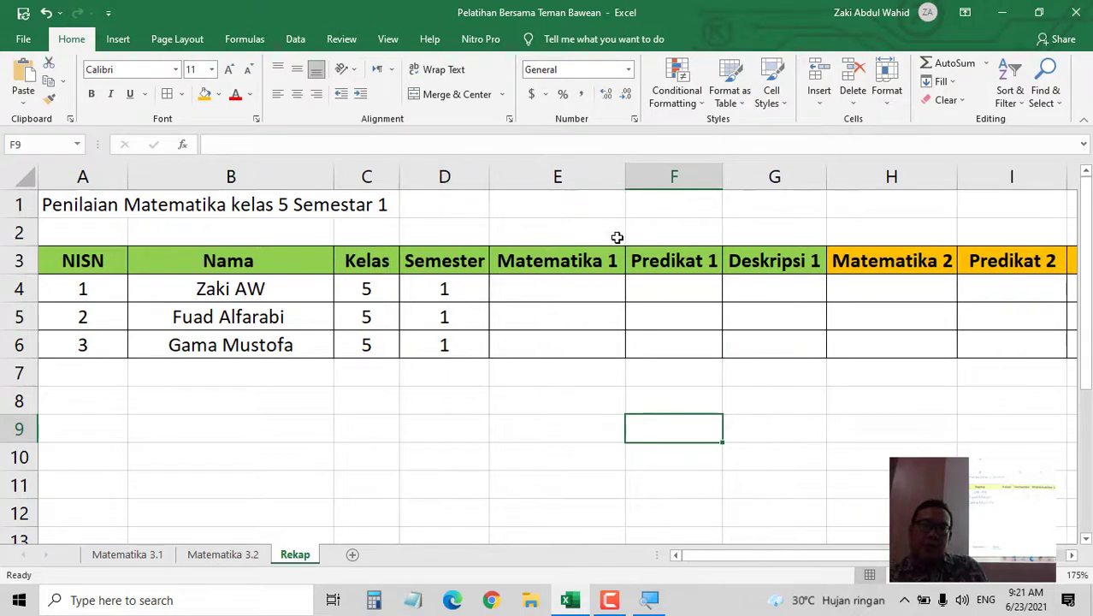
{"action": "mouse_move", "coordinate": [694, 558]}
{"action": "left_mouse_down"}
{"action": "mouse_move", "coordinate": [801, 572]}
{"action": "mouse_move", "coordinate": [701, 556]}
{"action": "left_mouse_up"}
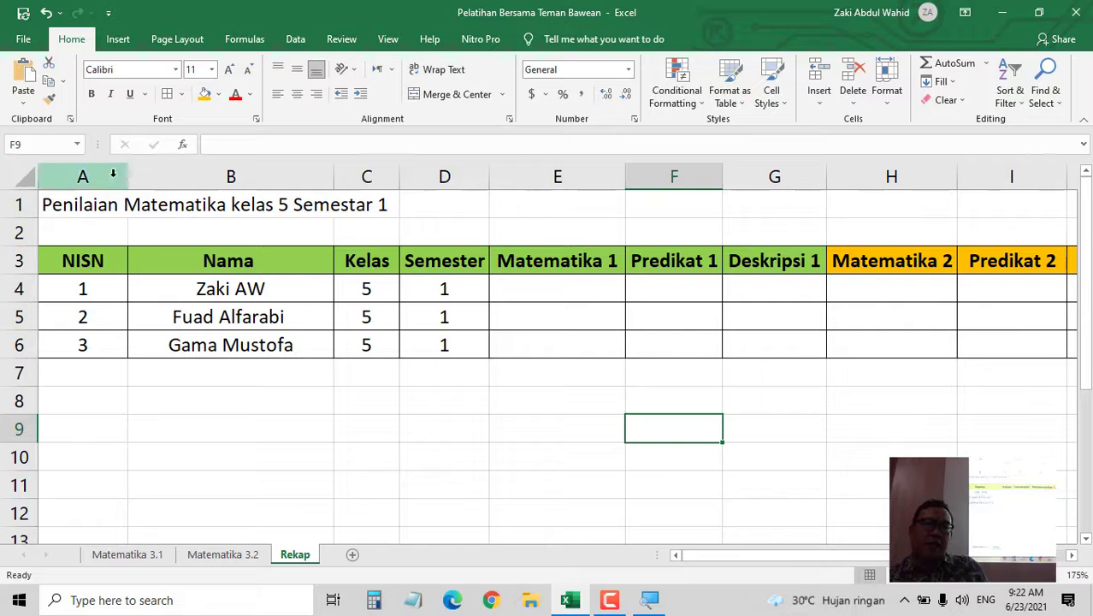
{"action": "left_click_drag", "start_coordinate": [127, 177], "coordinate": [107, 175]}
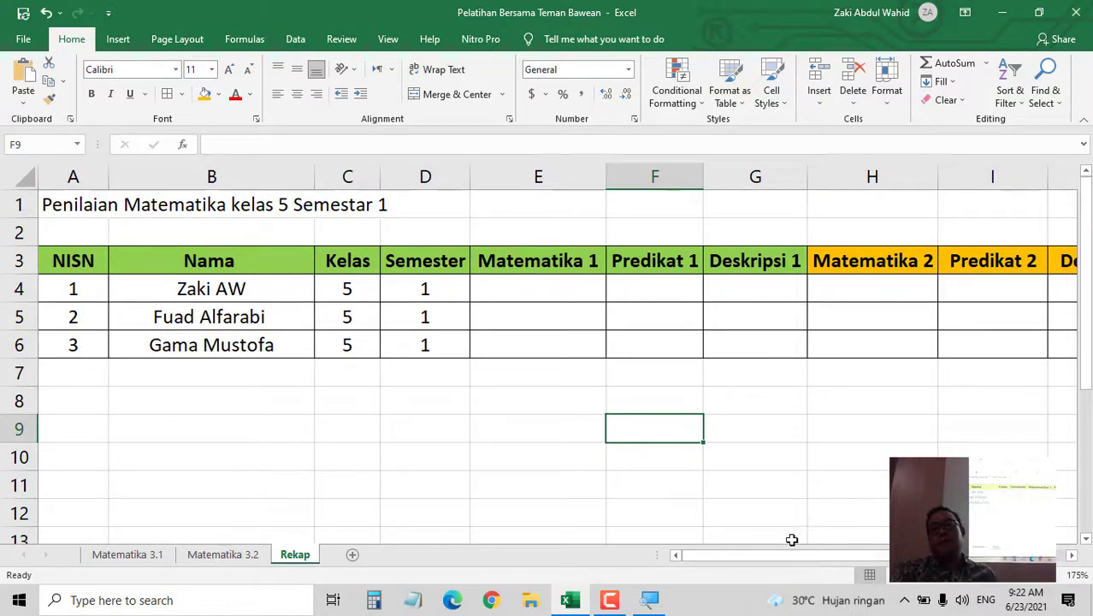
{"action": "left_click_drag", "start_coordinate": [786, 562], "coordinate": [676, 571]}
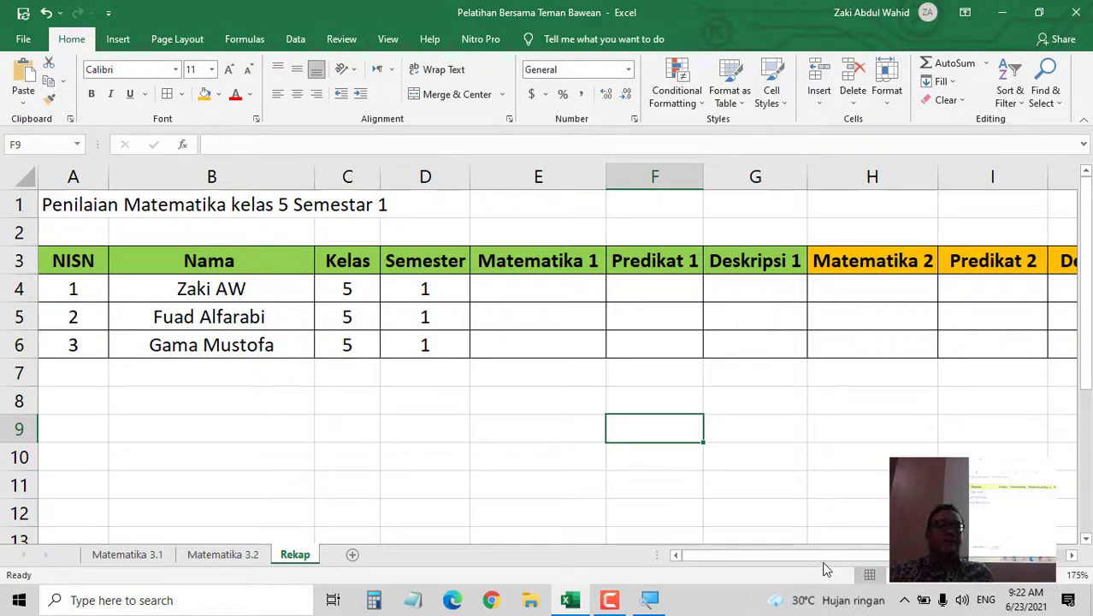
{"action": "left_click_drag", "start_coordinate": [886, 570], "coordinate": [847, 577]}
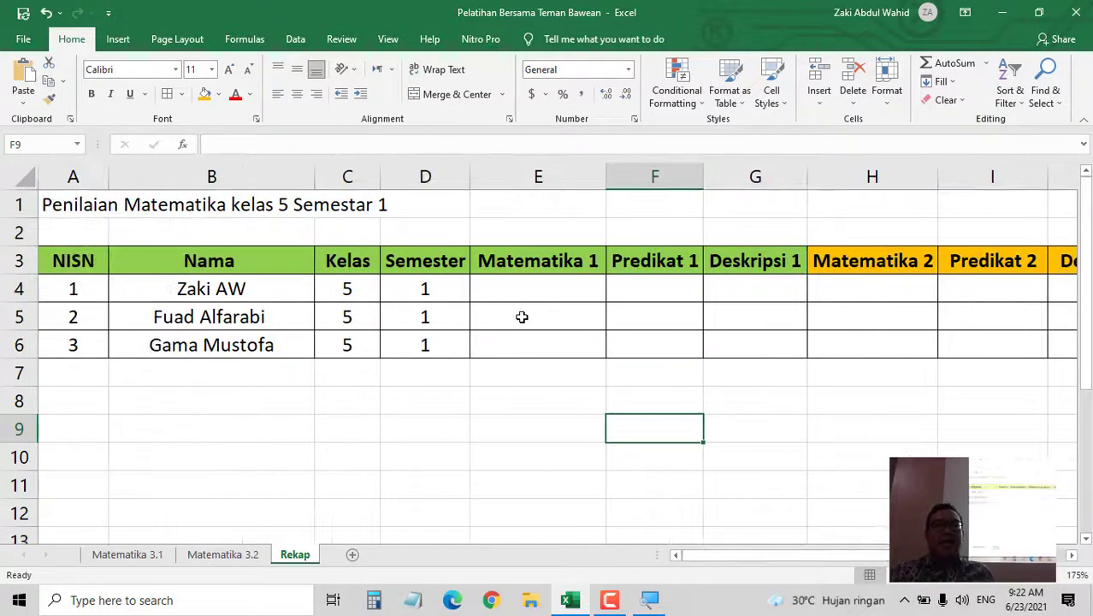
- Link E4 to the NA score in J4 of the Matematika 3.1 sheet
{"action": "left_click", "coordinate": [544, 293]}
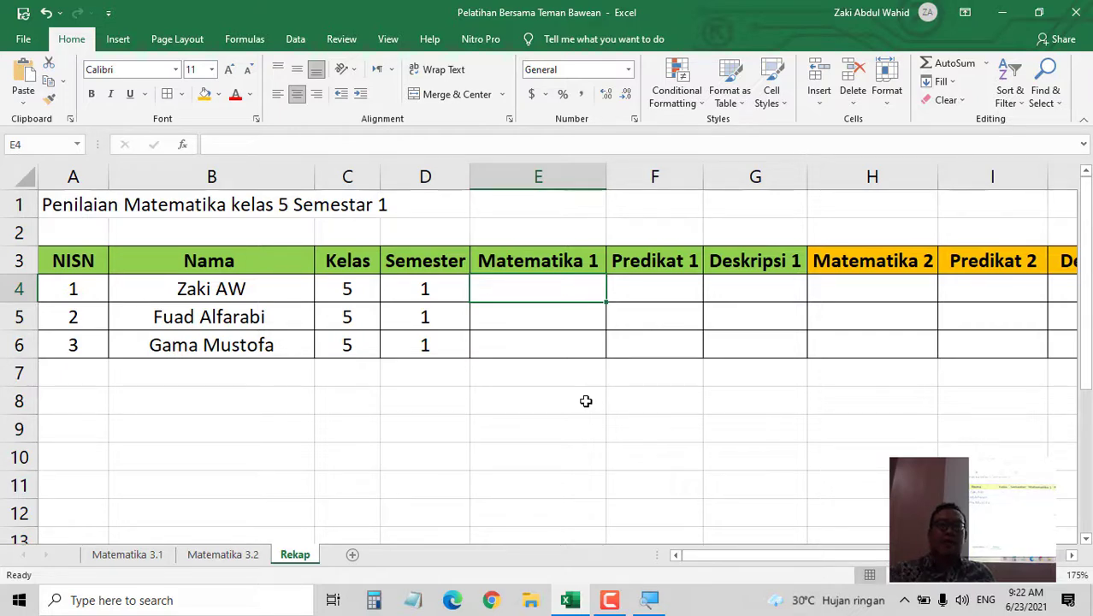
{"action": "left_click", "coordinate": [127, 555]}
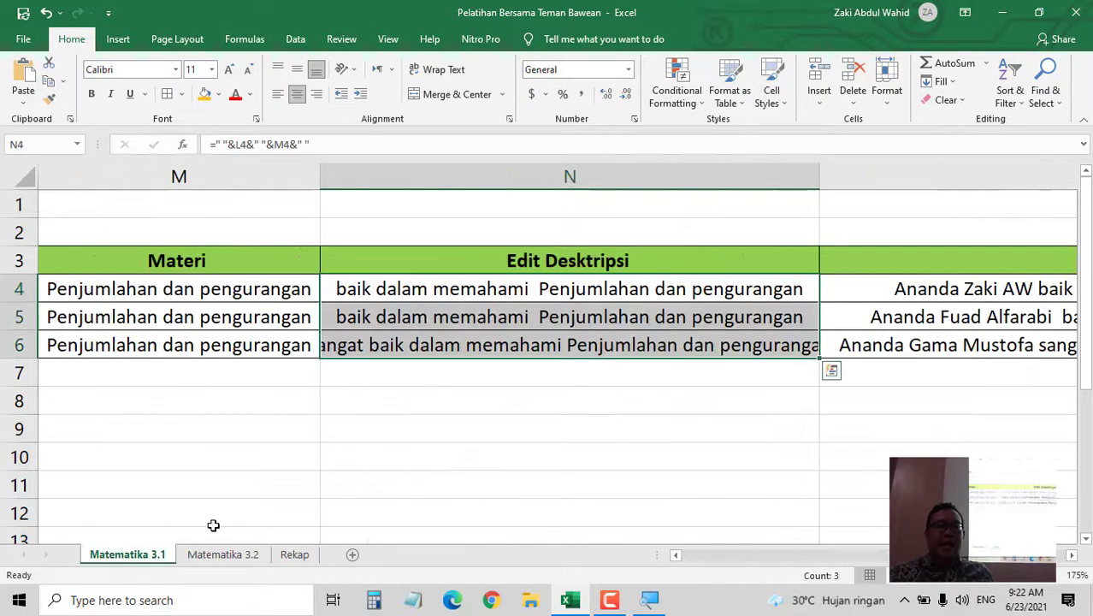
{"action": "left_click", "coordinate": [294, 554]}
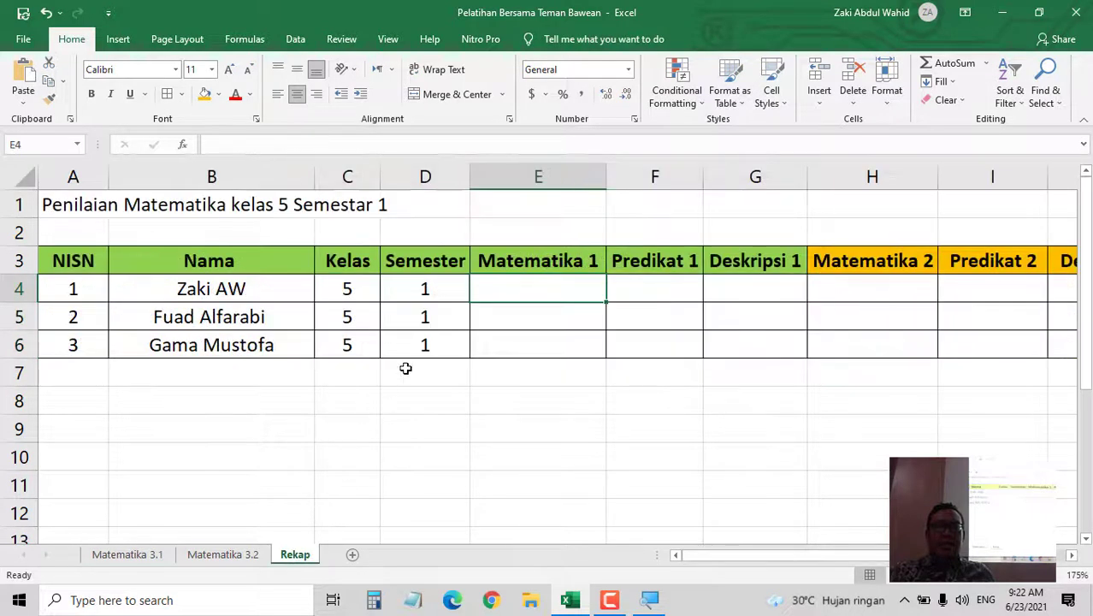
{"action": "type", "text": "="}
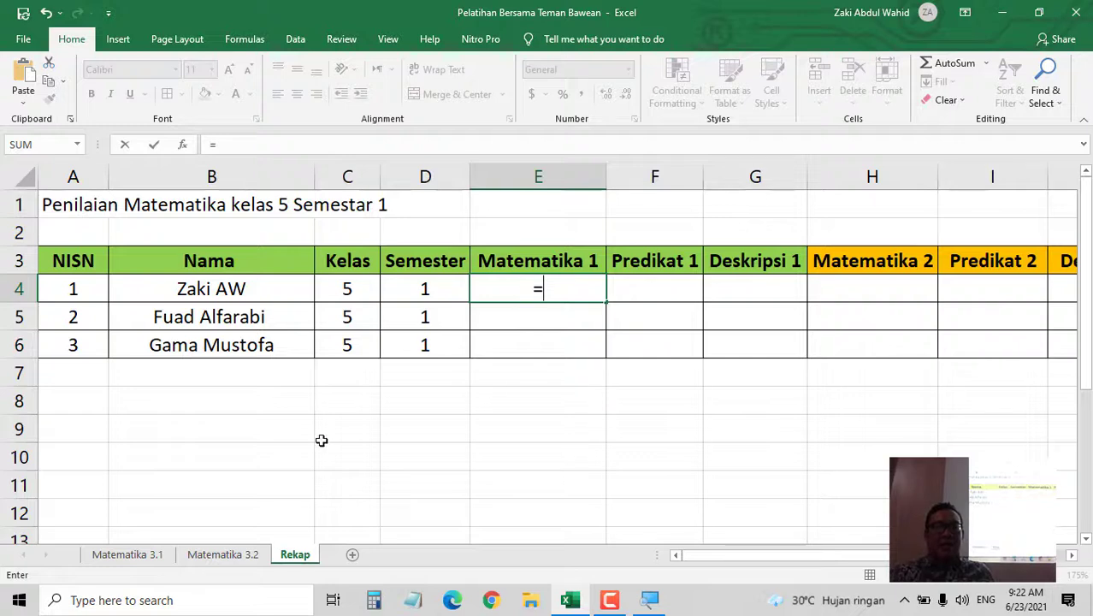
{"action": "left_click", "coordinate": [133, 553]}
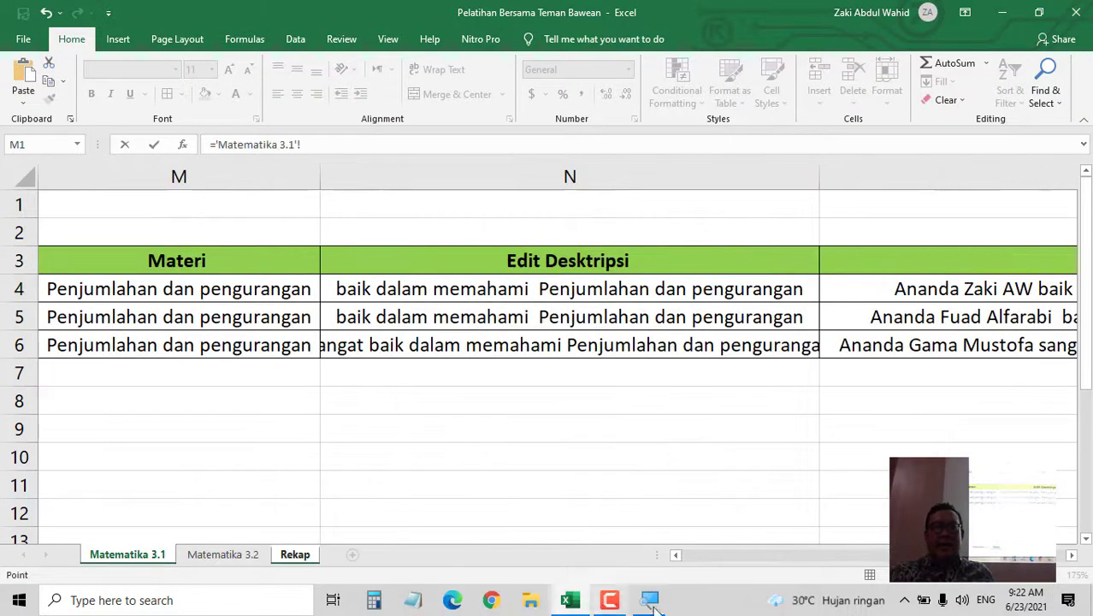
{"action": "left_click_drag", "start_coordinate": [1010, 556], "coordinate": [881, 568]}
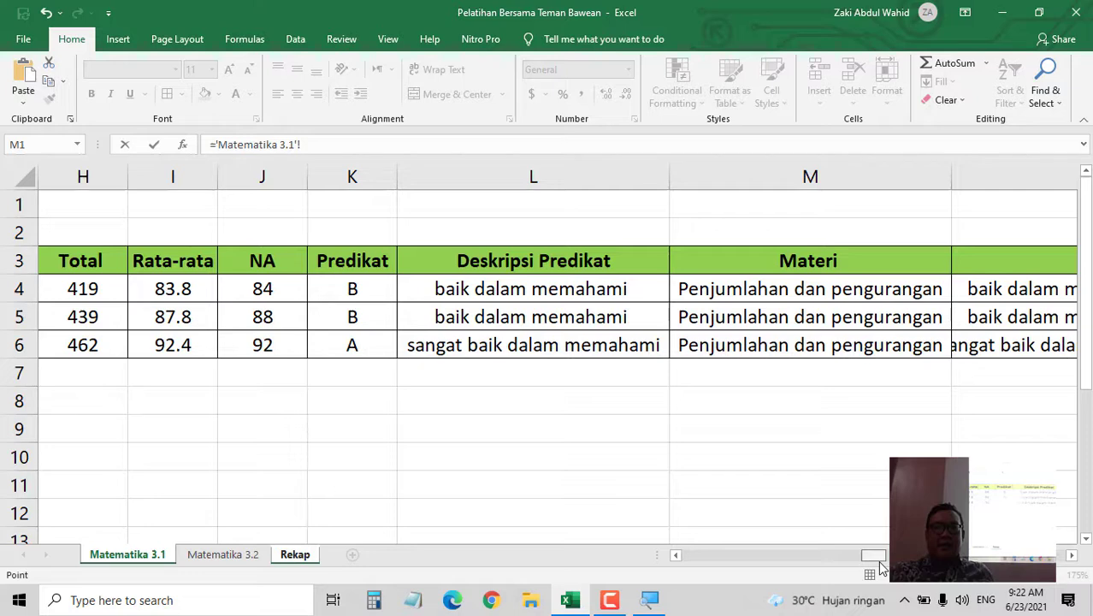
{"action": "left_click", "coordinate": [267, 283]}
{"action": "key", "text": "Return"}
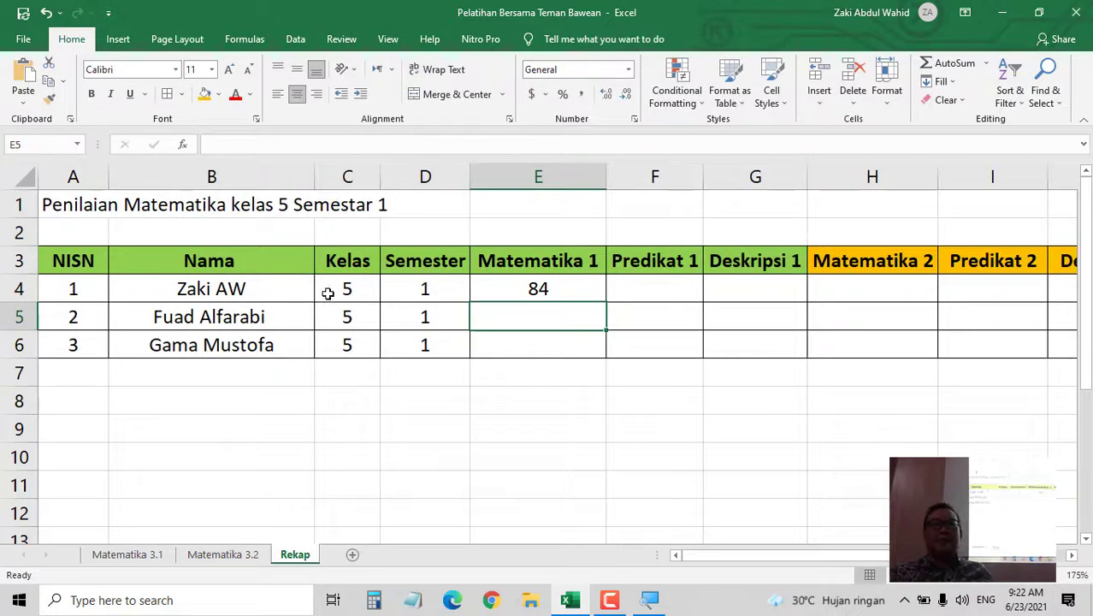
- Redo E4 as ='Matematika 3.1'!J4 and fill it down to E6
{"action": "left_click", "coordinate": [516, 288]}
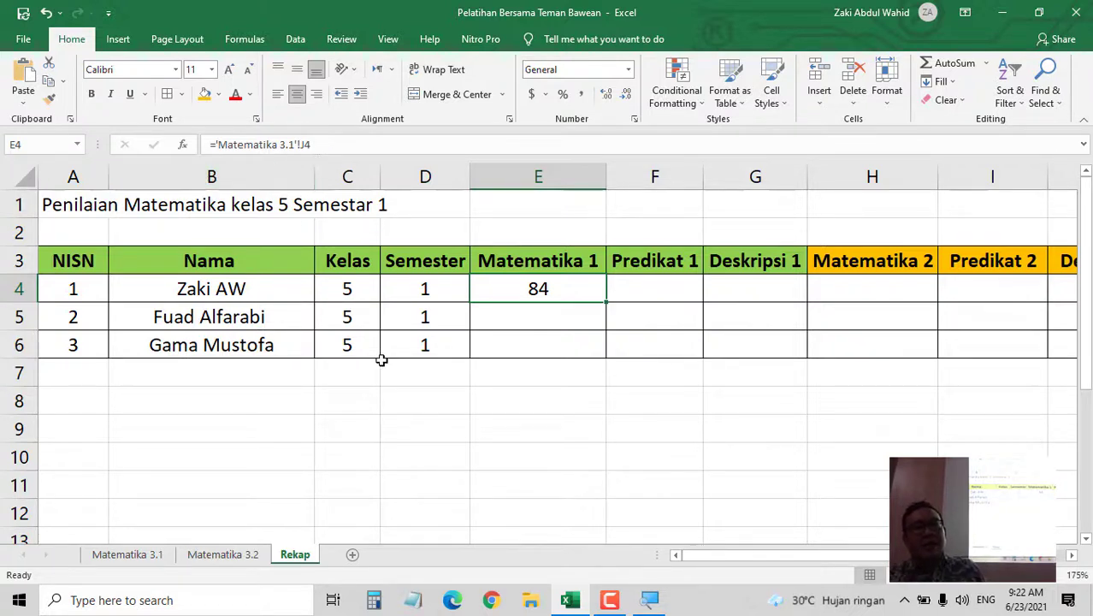
{"action": "left_click", "coordinate": [362, 142]}
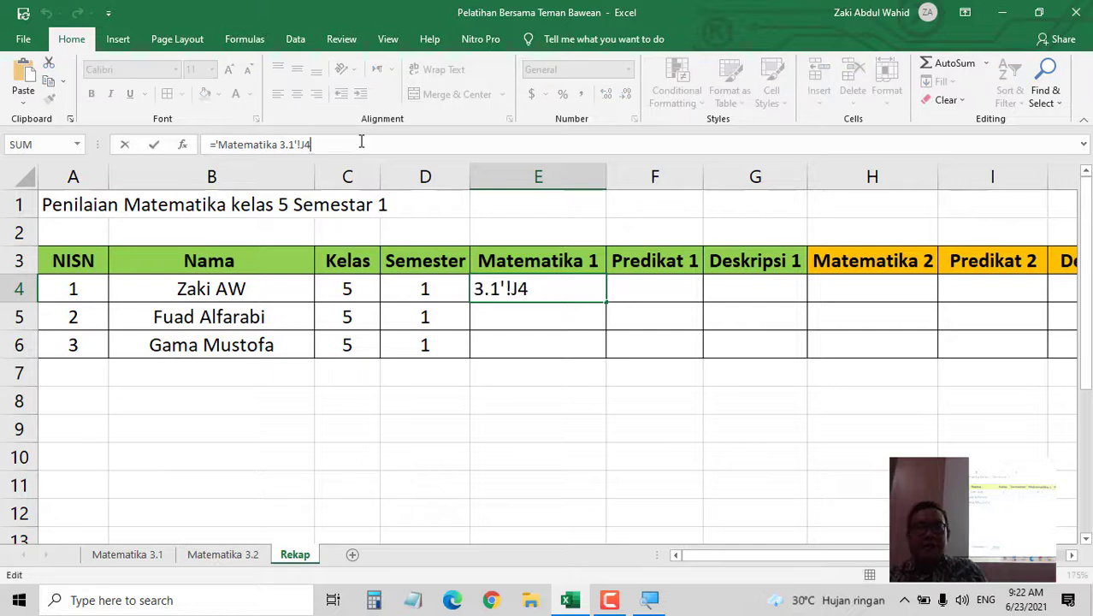
{"action": "key", "text": "BackSpace"}
{"action": "key", "text": "BackSpace"}
{"action": "key", "text": "BackSpace"}
{"action": "key", "text": "BackSpace"}
{"action": "key", "text": "BackSpace"}
{"action": "key", "text": "BackSpace"}
{"action": "key", "text": "BackSpace"}
{"action": "key", "text": "BackSpace"}
{"action": "key", "text": "BackSpace"}
{"action": "key", "text": "BackSpace"}
{"action": "key", "text": "BackSpace"}
{"action": "key", "text": "BackSpace"}
{"action": "key", "text": "BackSpace"}
{"action": "key", "text": "BackSpace"}
{"action": "key", "text": "BackSpace"}
{"action": "key", "text": "BackSpace"}
{"action": "key", "text": "BackSpace"}
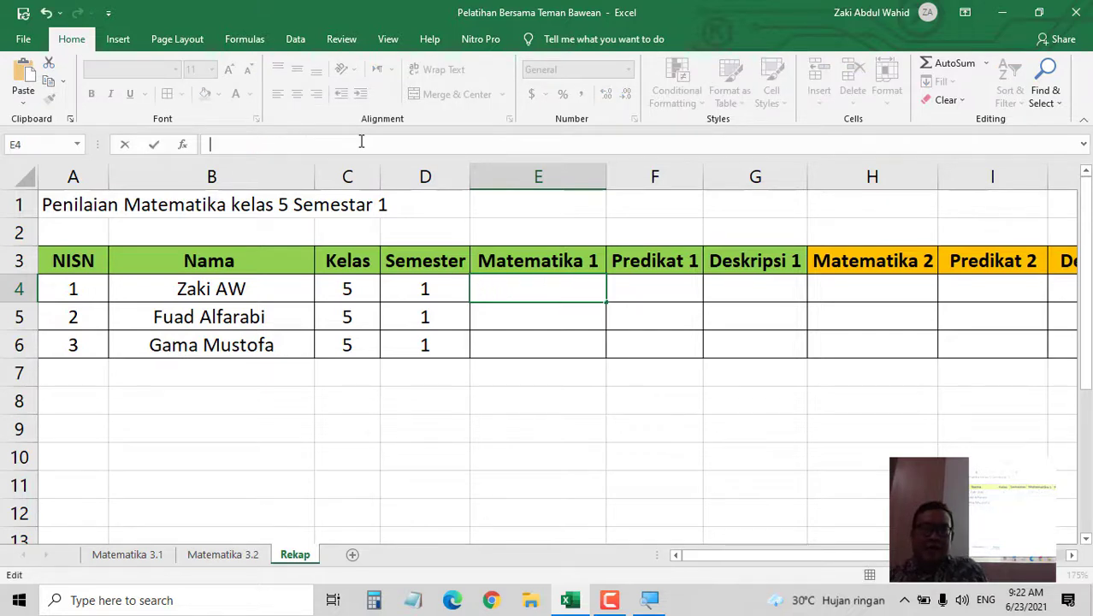
{"action": "type", "text": "="}
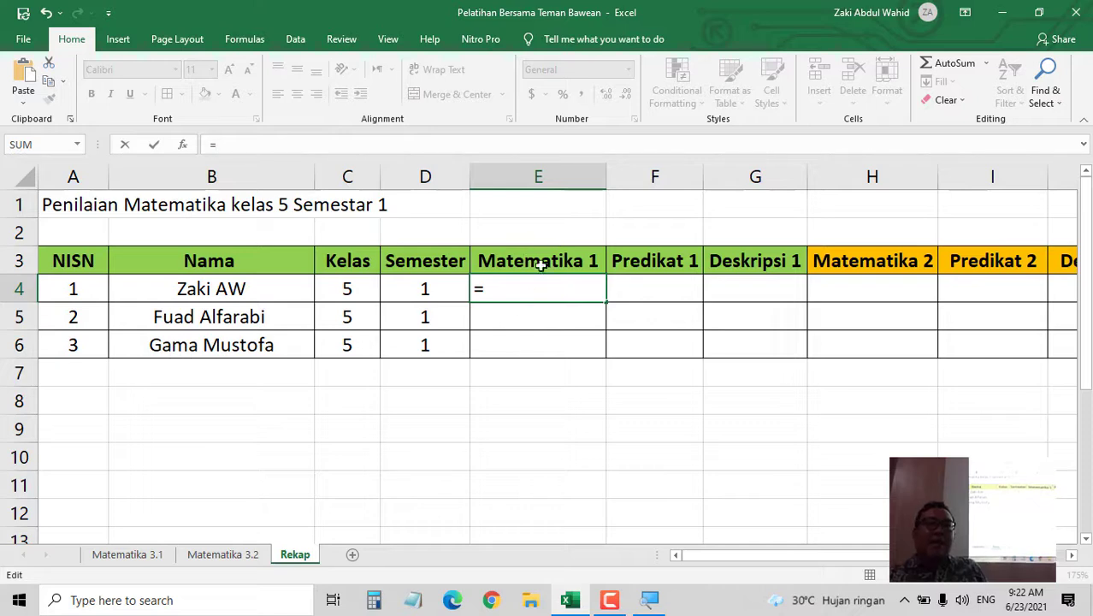
{"action": "left_click", "coordinate": [129, 555]}
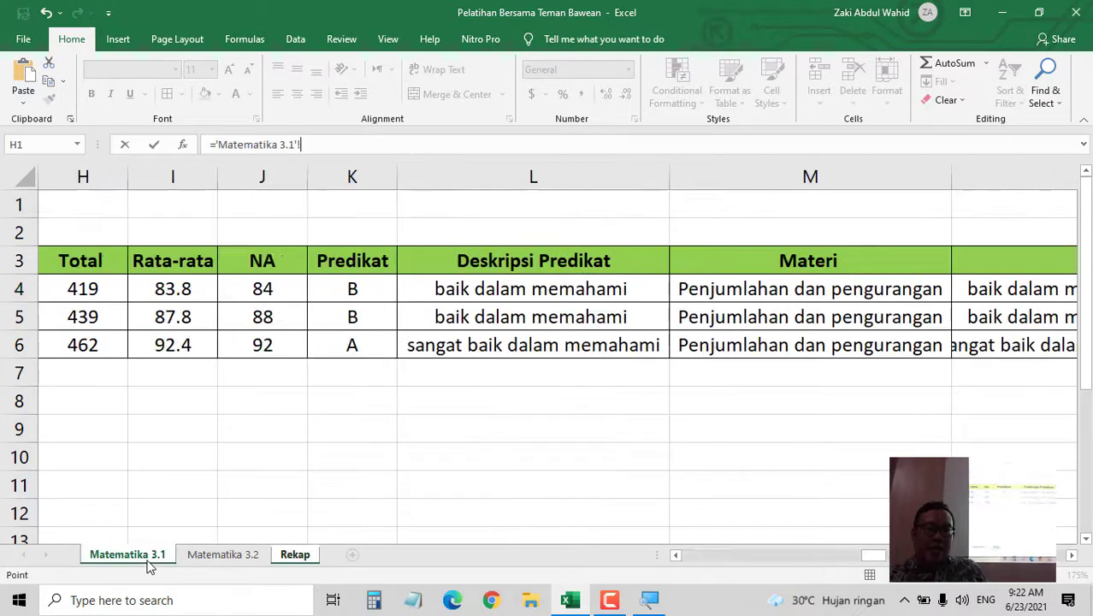
{"action": "left_click", "coordinate": [263, 289]}
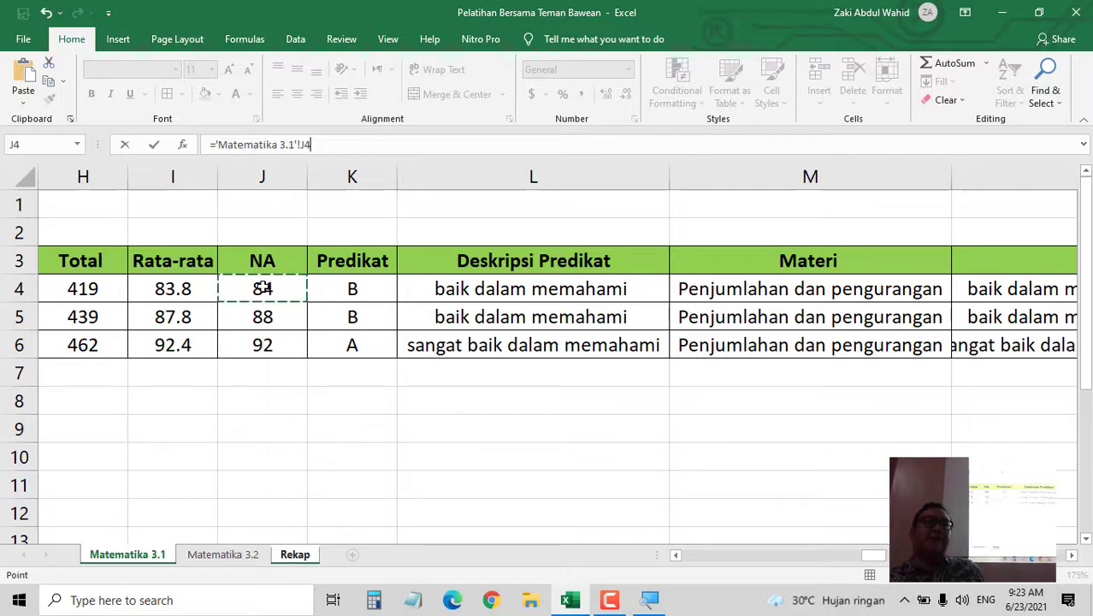
{"action": "key", "text": "Return"}
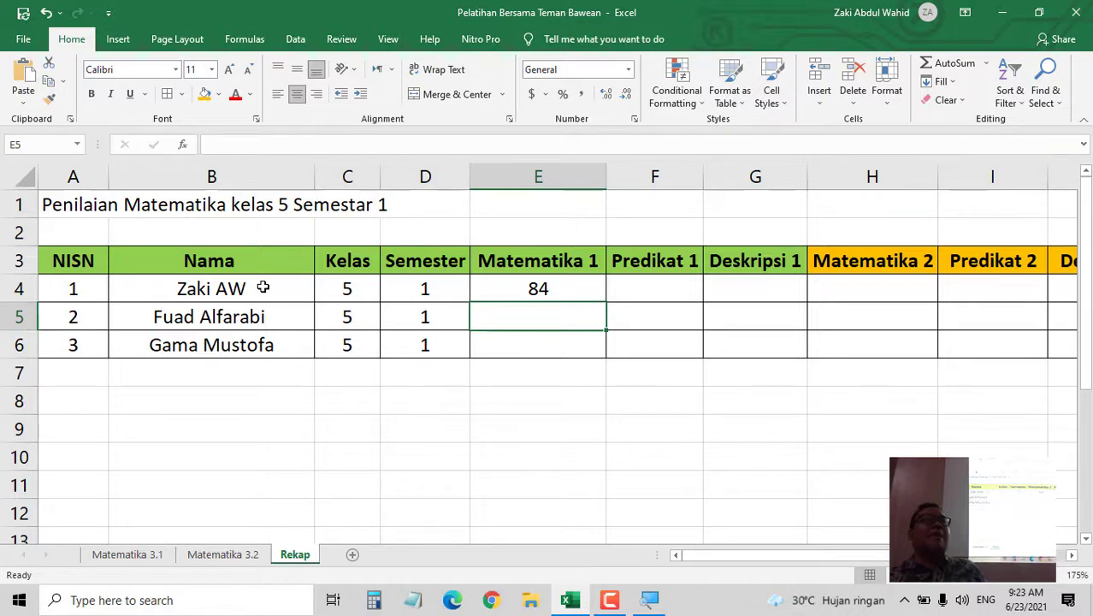
{"action": "left_click", "coordinate": [552, 289]}
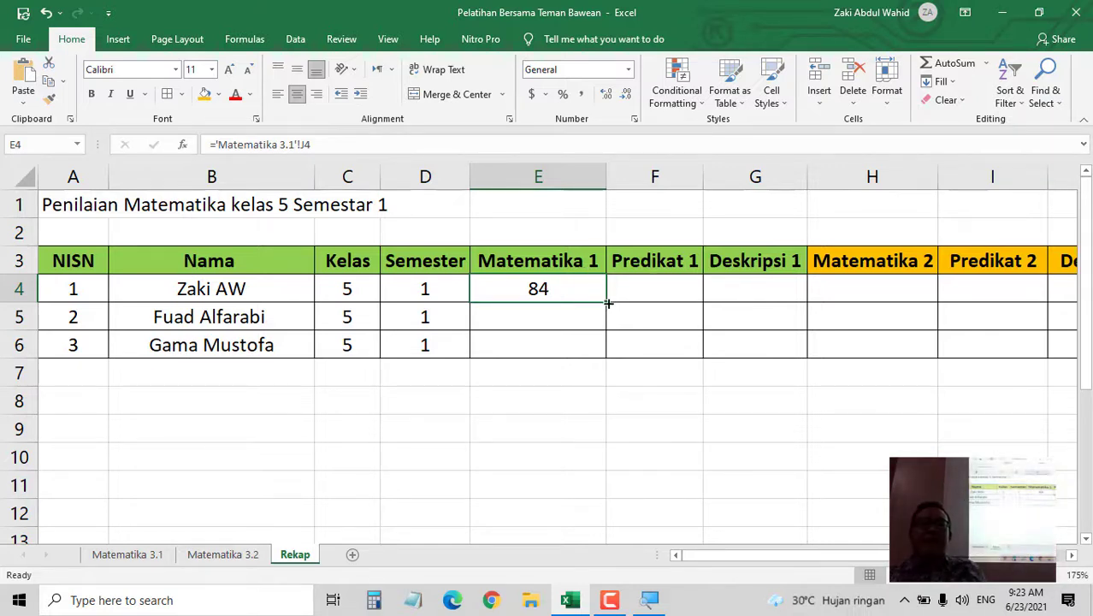
{"action": "left_click_drag", "start_coordinate": [608, 303], "coordinate": [602, 357]}
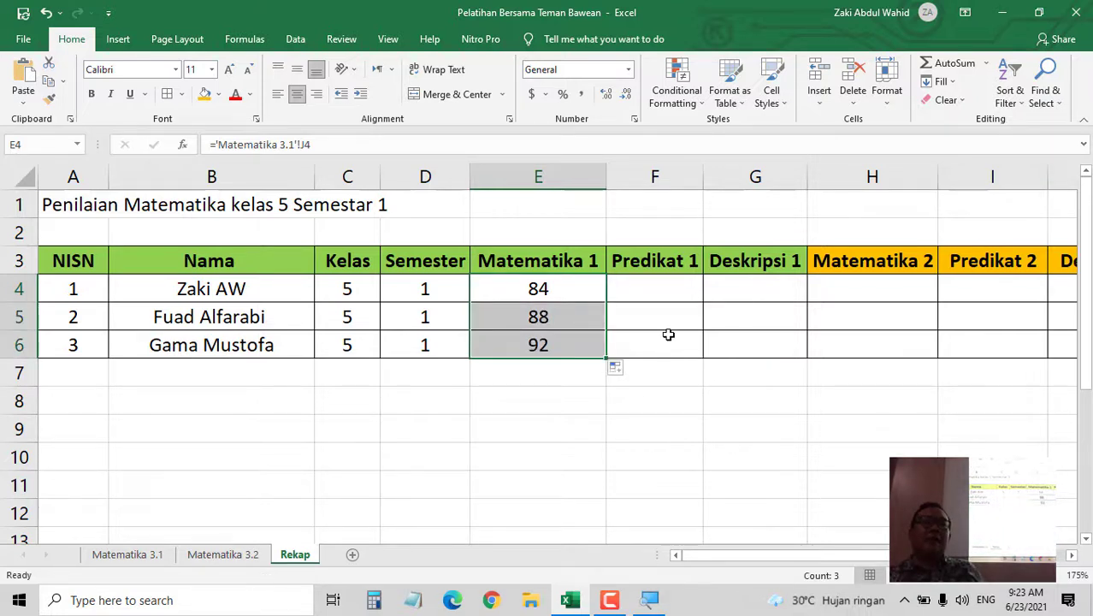
- Link F4 to ='Matematika 3.1'!K4 and fill down to F6, showing B, B, A
{"action": "left_click", "coordinate": [653, 287]}
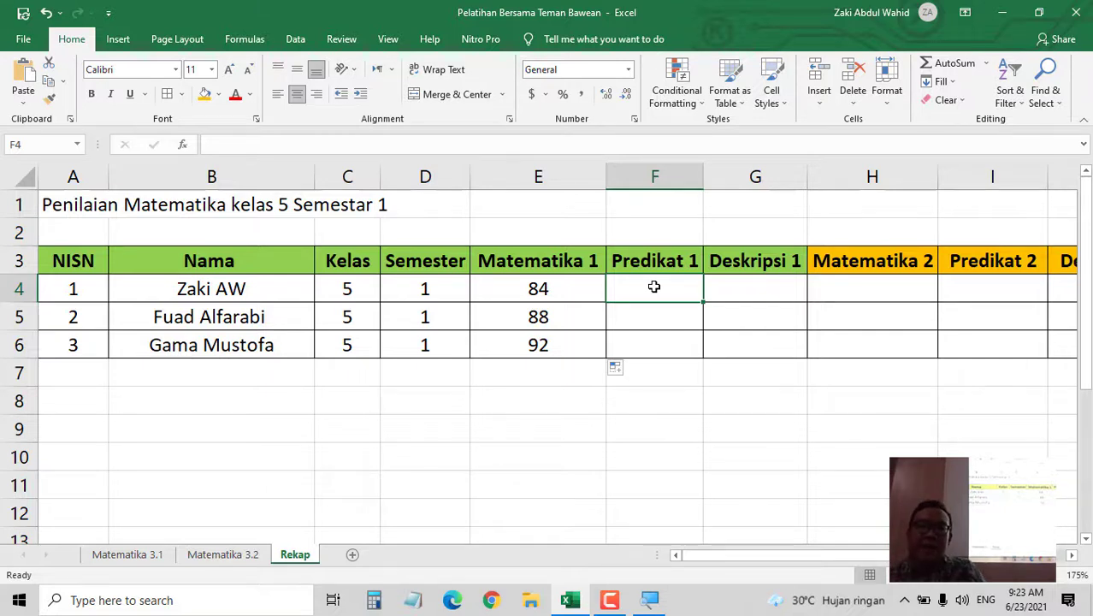
{"action": "type", "text": "="}
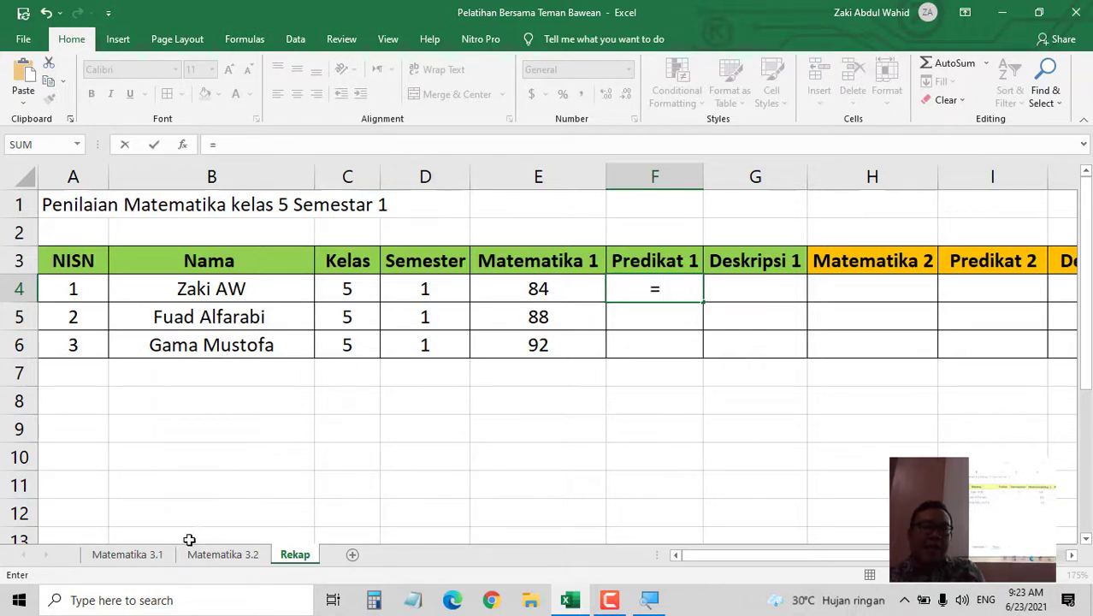
{"action": "left_click", "coordinate": [136, 562]}
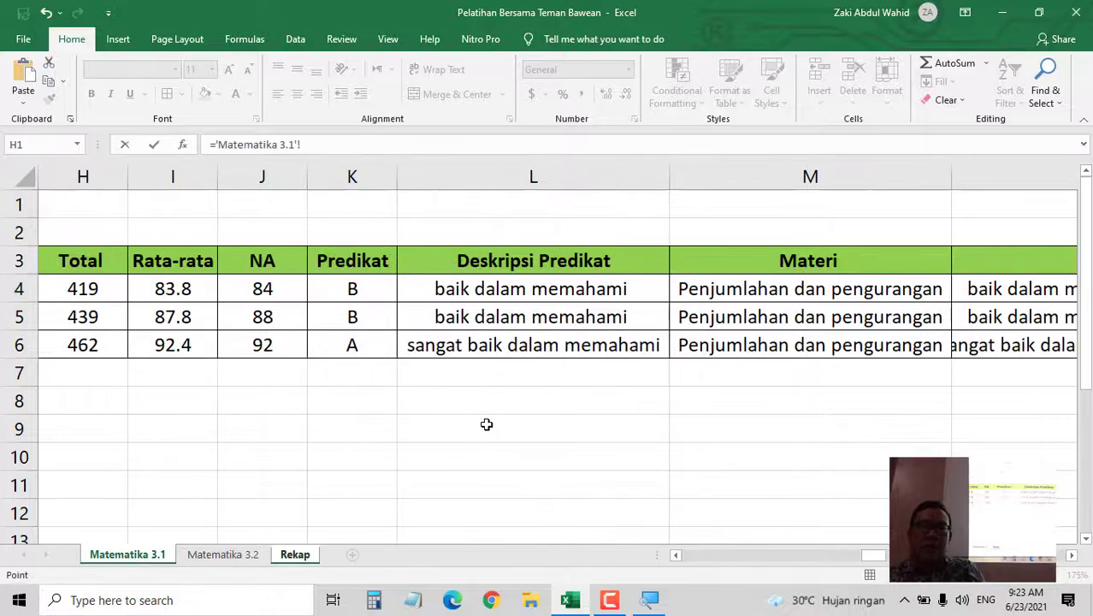
{"action": "mouse_move", "coordinate": [885, 557]}
{"action": "left_mouse_down"}
{"action": "mouse_move", "coordinate": [924, 558]}
{"action": "mouse_move", "coordinate": [889, 558]}
{"action": "left_mouse_up"}
{"action": "left_click", "coordinate": [445, 292]}
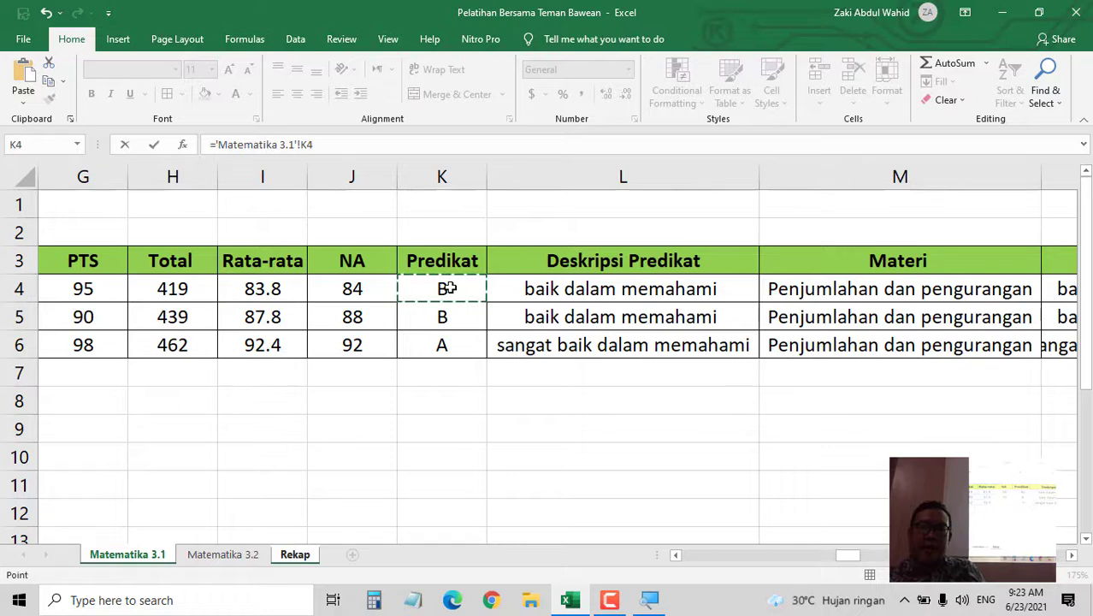
{"action": "key", "text": "Return"}
{"action": "left_click", "coordinate": [685, 291]}
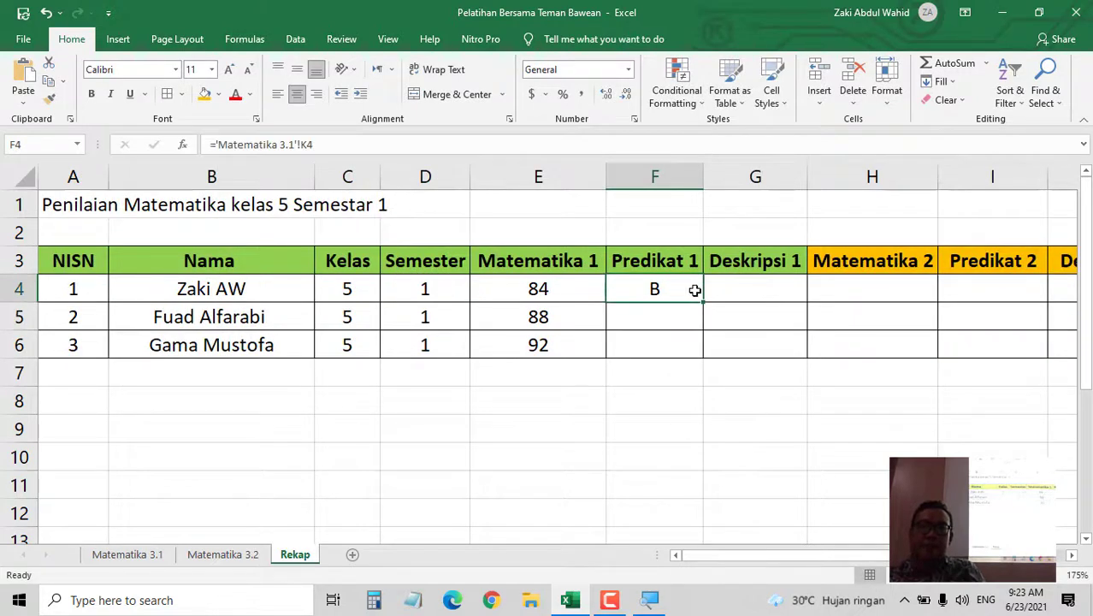
{"action": "left_click_drag", "start_coordinate": [707, 304], "coordinate": [707, 359]}
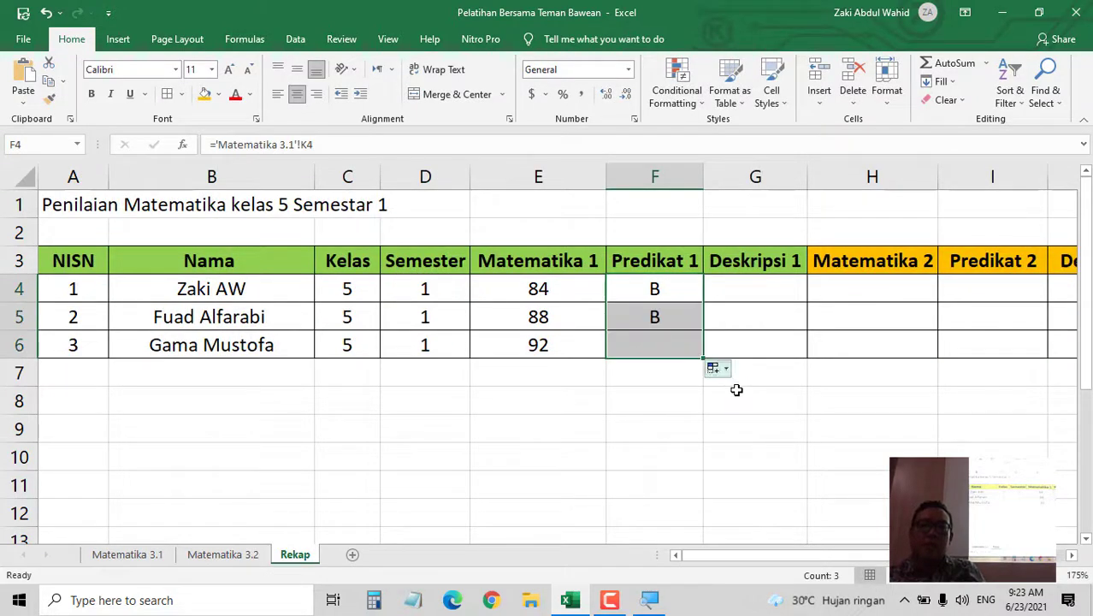
- Delete the Deskripsi 1 column, undo to restore it, and check F4's formula
{"action": "left_click", "coordinate": [751, 407]}
{"action": "left_click", "coordinate": [760, 175]}
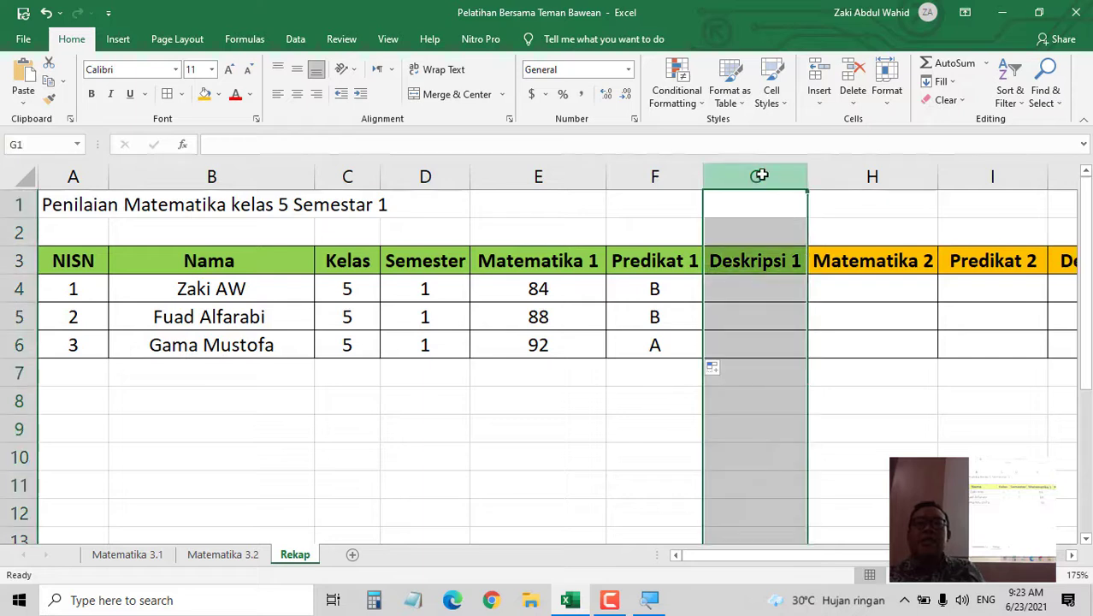
{"action": "right_click", "coordinate": [762, 177]}
{"action": "left_click", "coordinate": [803, 305]}
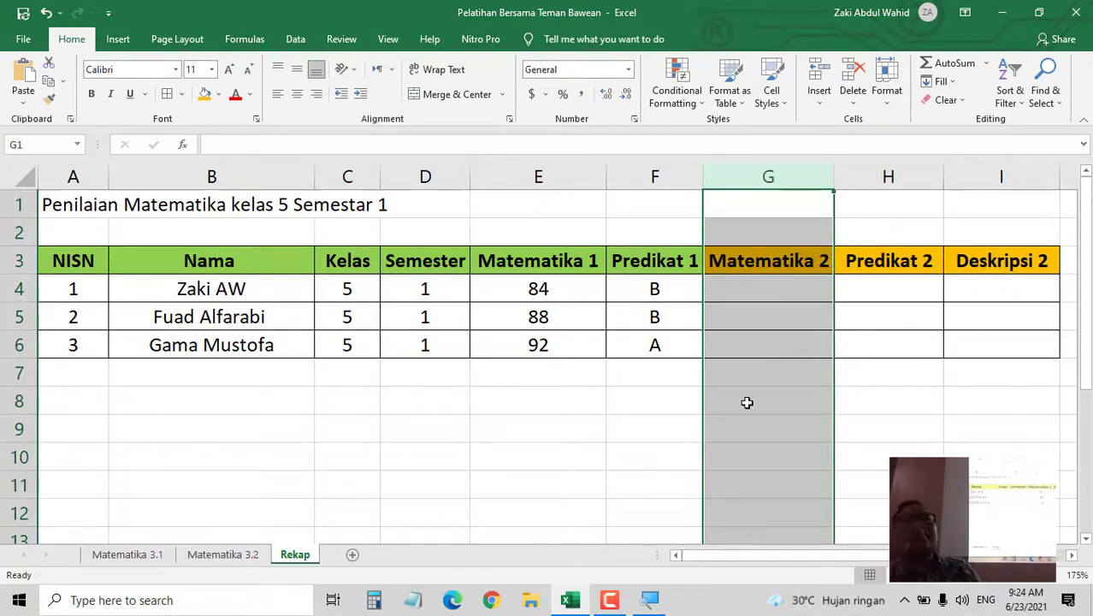
{"action": "key", "text": "ctrl+z"}
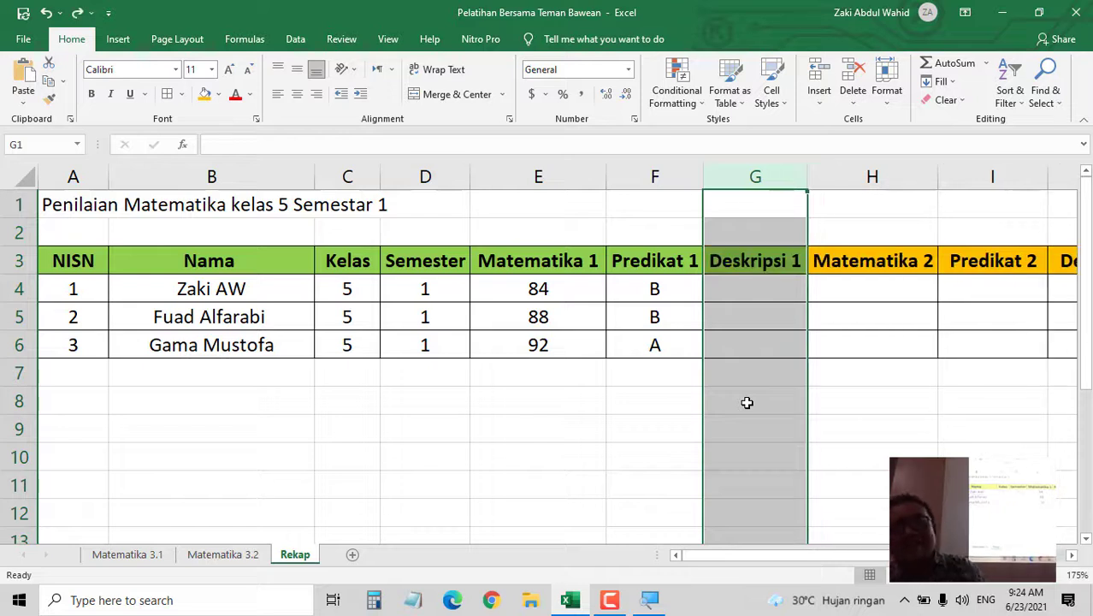
{"action": "left_click", "coordinate": [659, 416]}
{"action": "left_click", "coordinate": [675, 289]}
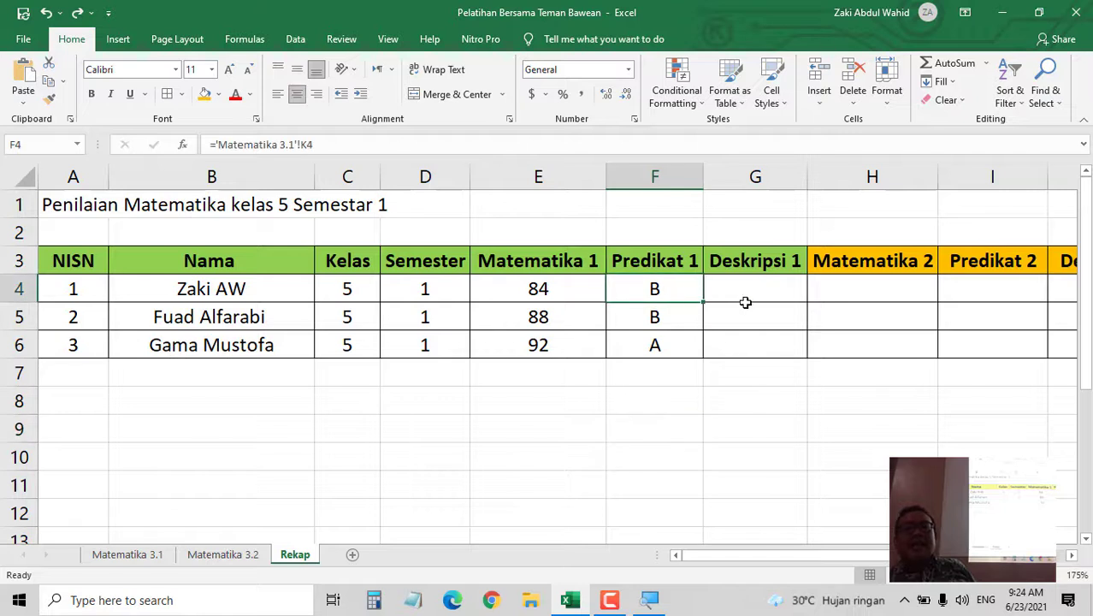
- Link G4 to the final description in 'Matematika 3.1'!O4 and autofit column G
{"action": "left_click", "coordinate": [757, 286]}
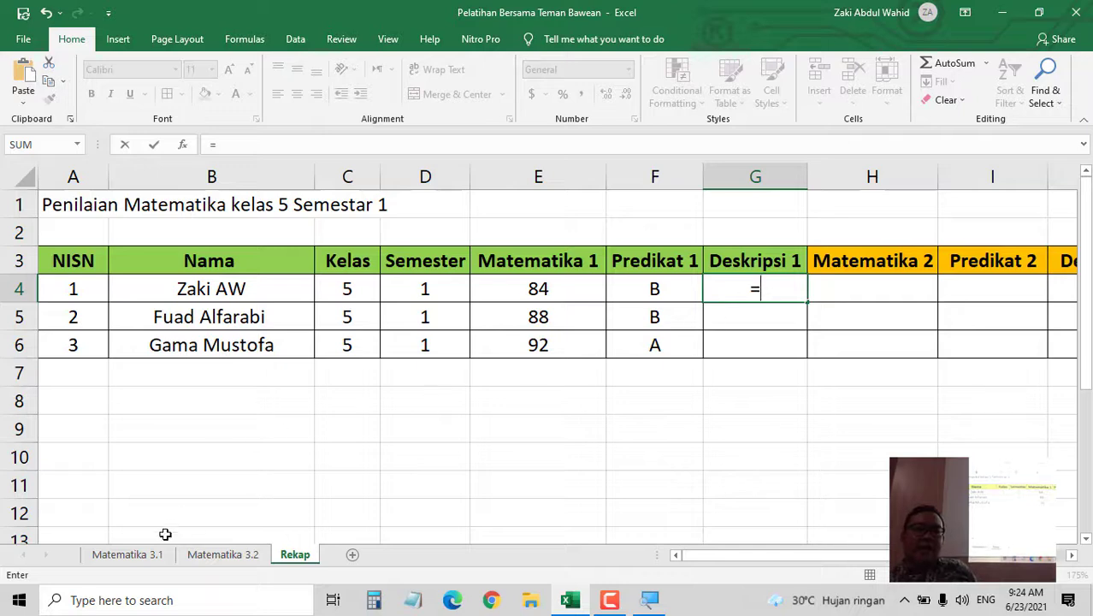
{"action": "left_click", "coordinate": [128, 554]}
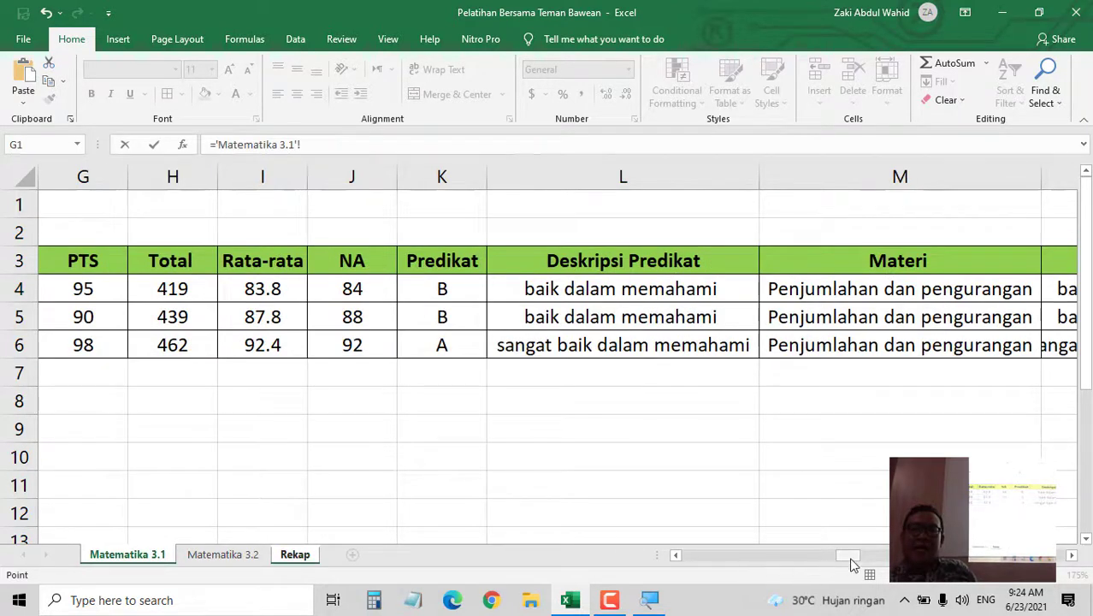
{"action": "left_click_drag", "start_coordinate": [847, 555], "coordinate": [864, 556]}
{"action": "left_click_drag", "start_coordinate": [916, 582], "coordinate": [1061, 587]}
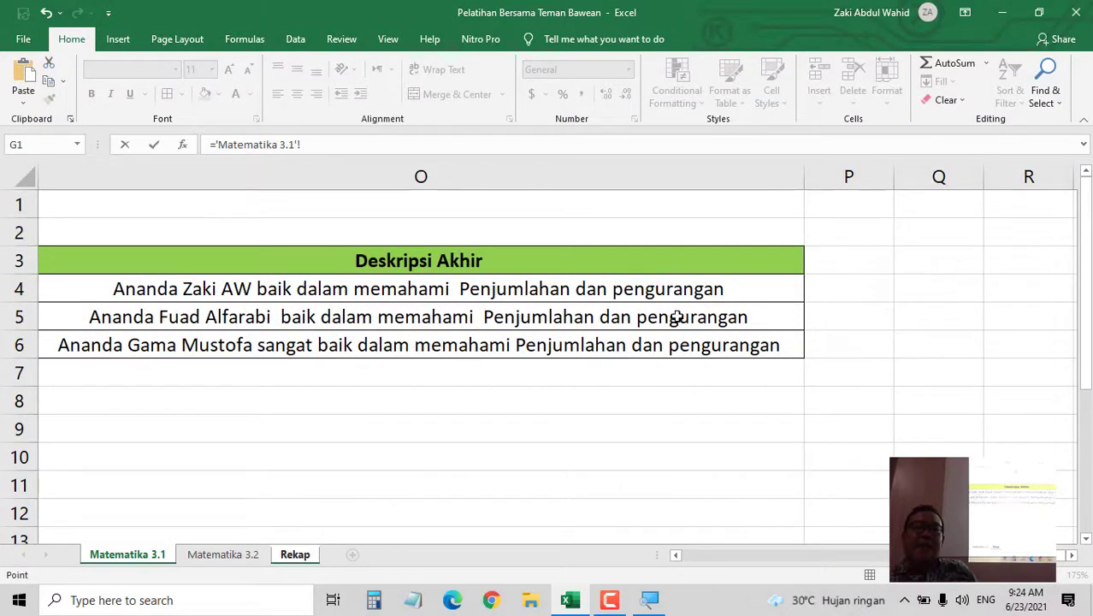
{"action": "left_click", "coordinate": [680, 289]}
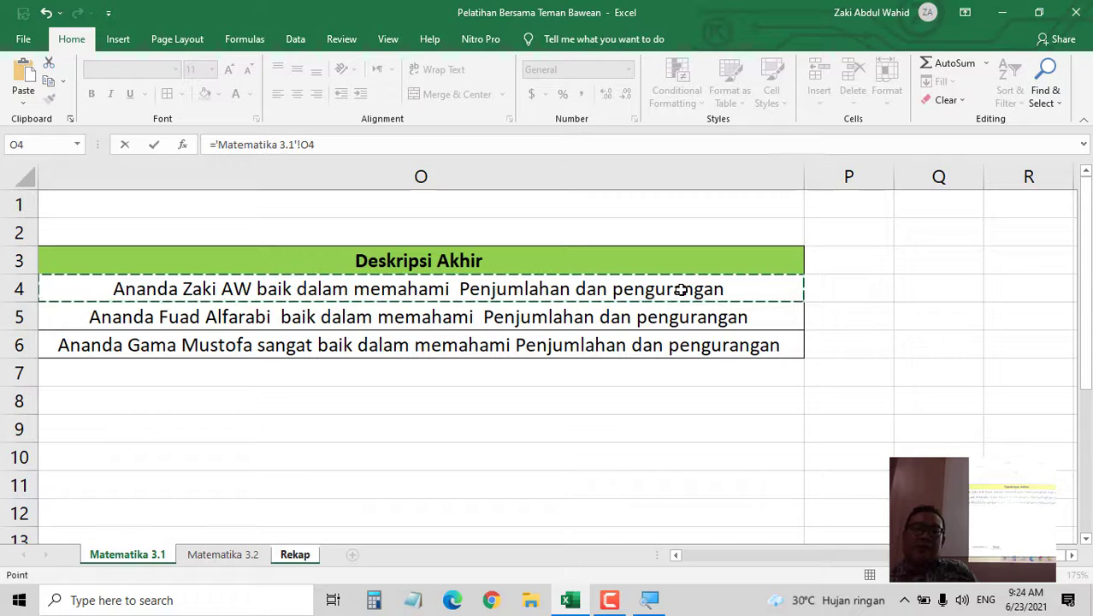
{"action": "key", "text": "Return"}
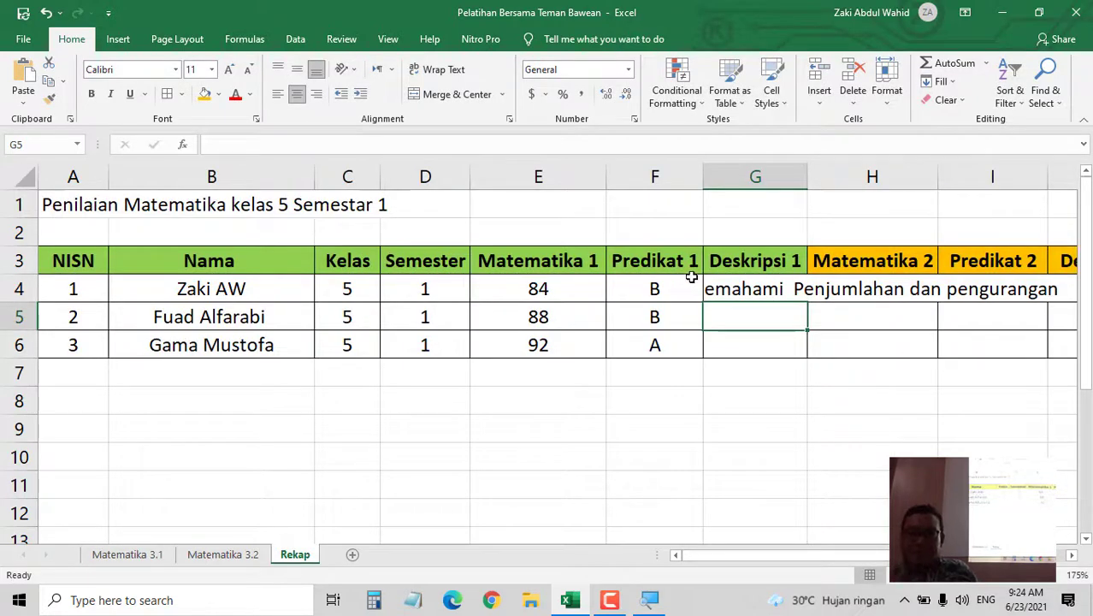
{"action": "double_click", "coordinate": [808, 180]}
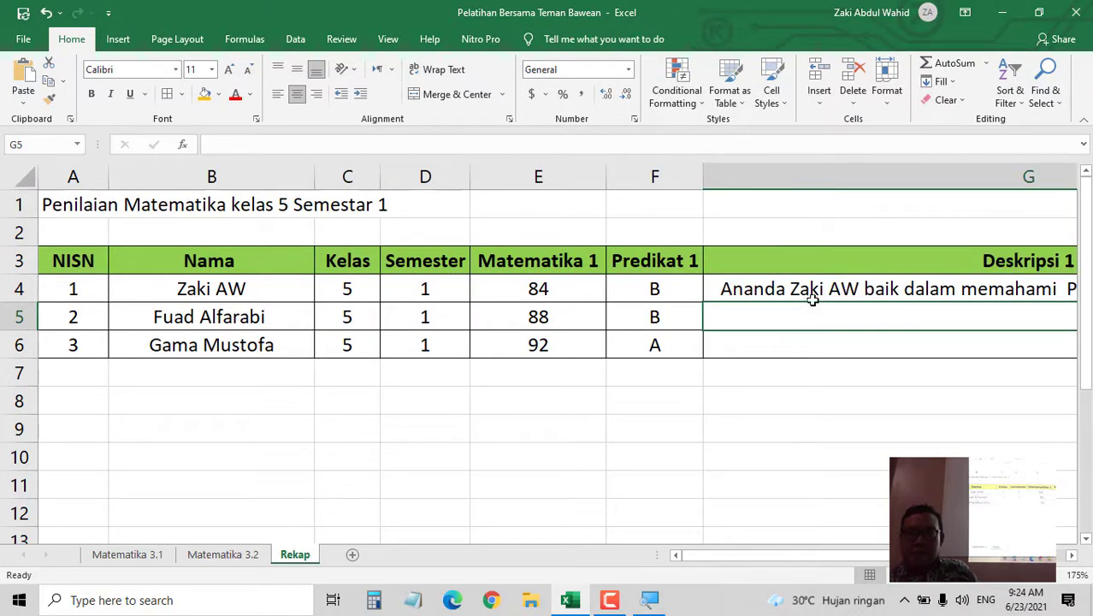
- Fill the description formula down to G6 and widen column G to fit
{"action": "left_click_drag", "start_coordinate": [809, 556], "coordinate": [880, 556]}
{"action": "left_click", "coordinate": [870, 285]}
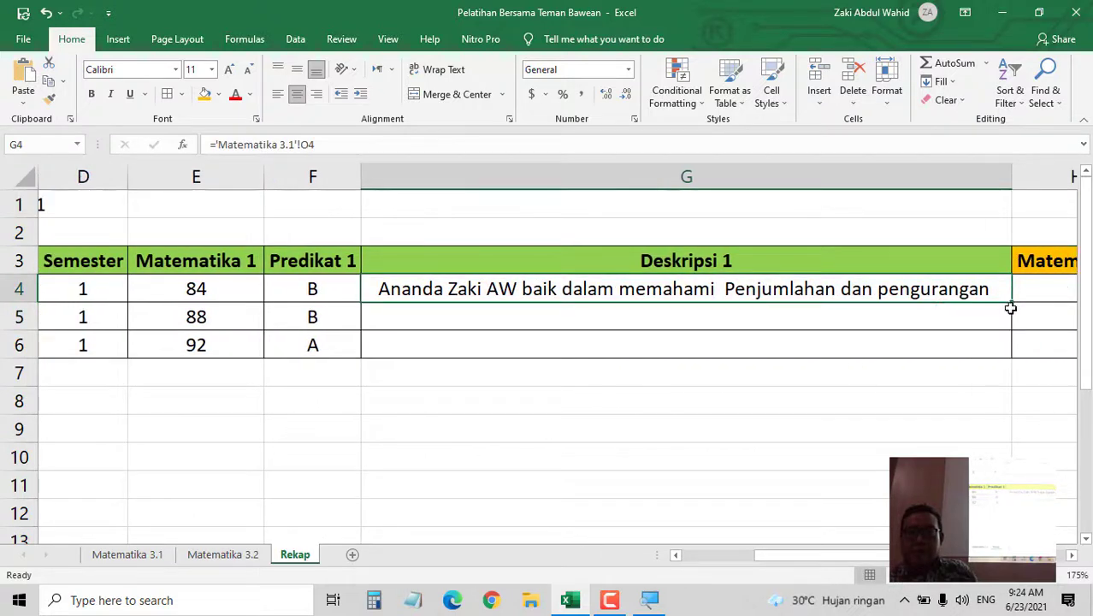
{"action": "left_click_drag", "start_coordinate": [1012, 303], "coordinate": [984, 368]}
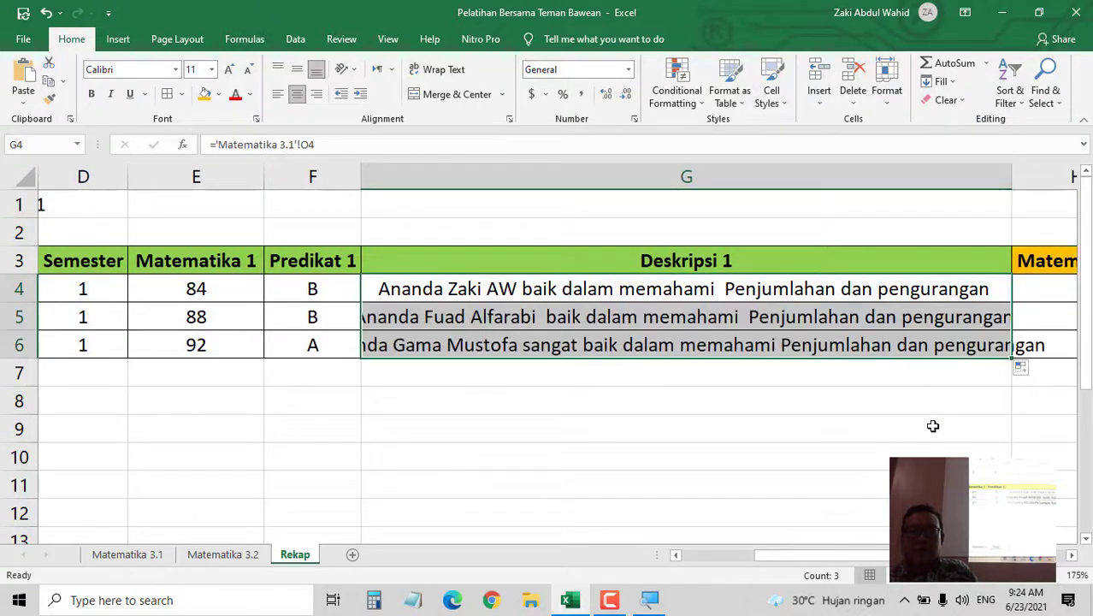
{"action": "double_click", "coordinate": [1009, 176]}
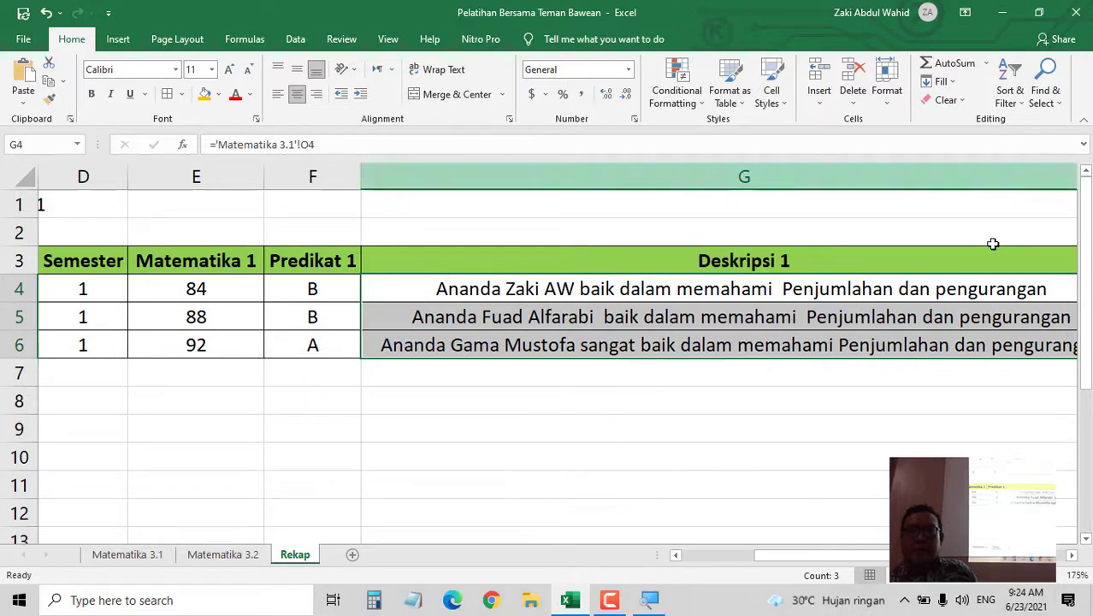
{"action": "left_click_drag", "start_coordinate": [915, 555], "coordinate": [893, 556]}
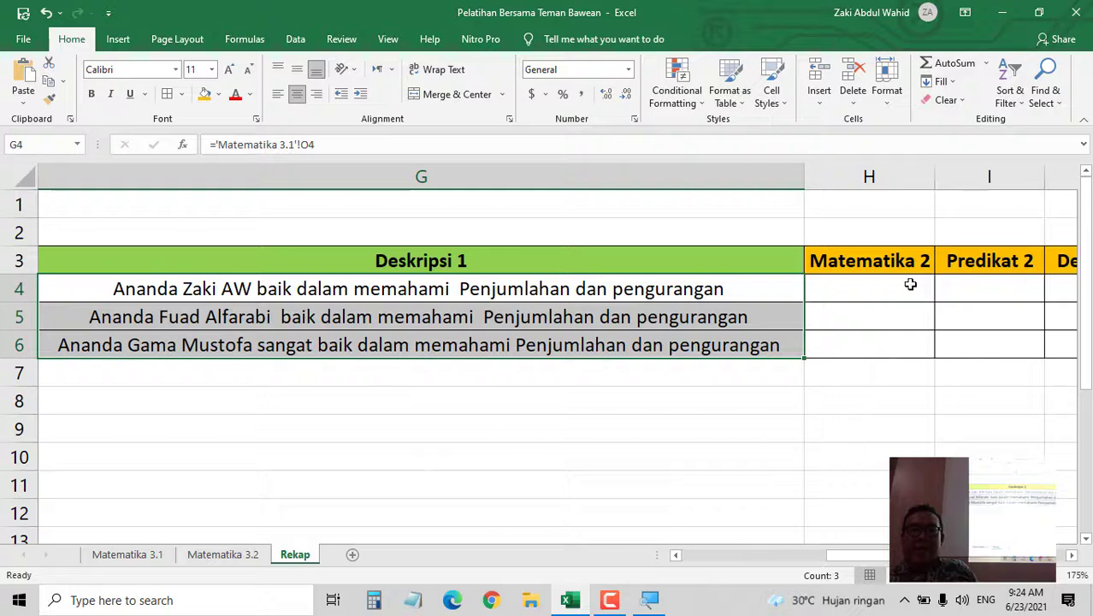
- Link H4 to ='Matematika 3.2'!J4, centre it, and fill the scores down to H6
{"action": "left_click", "coordinate": [911, 284]}
{"action": "type", "text": "="}
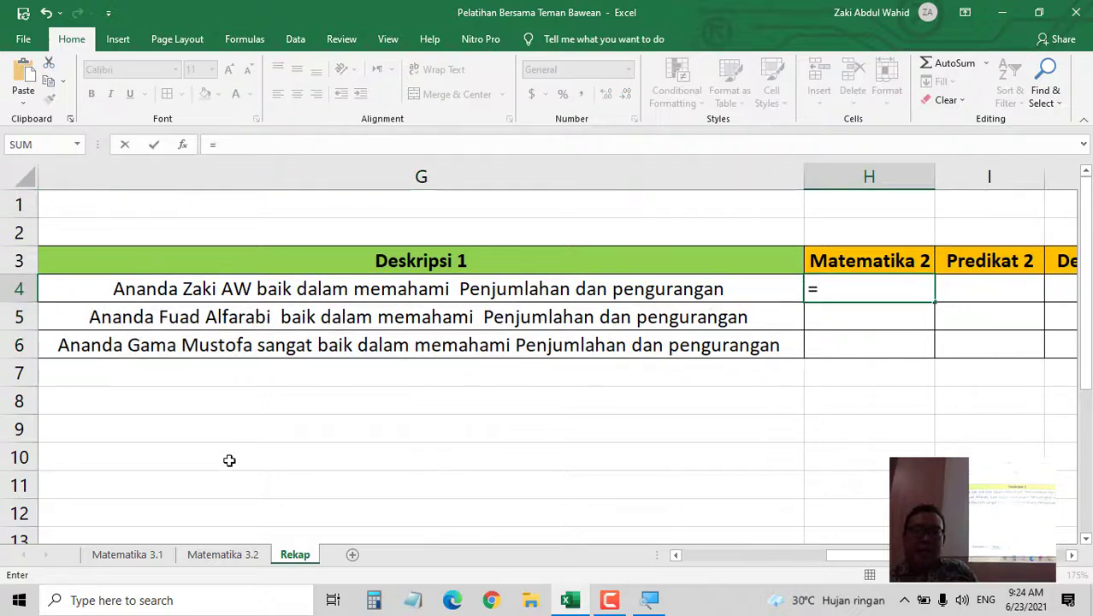
{"action": "left_click", "coordinate": [221, 554]}
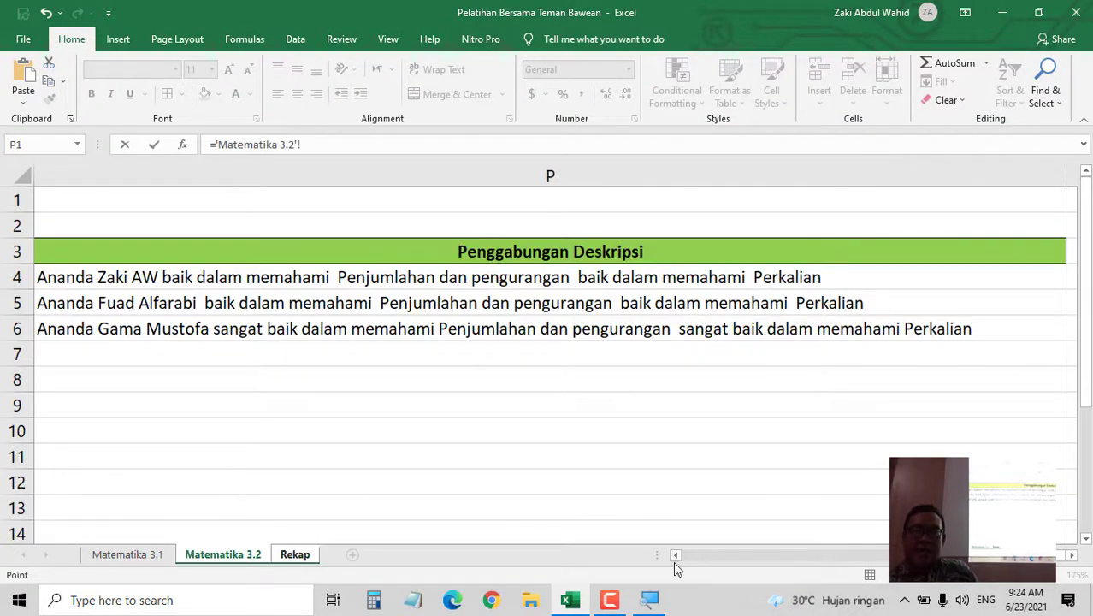
{"action": "left_click_drag", "start_coordinate": [677, 556], "coordinate": [676, 556]}
{"action": "left_click", "coordinate": [239, 277]}
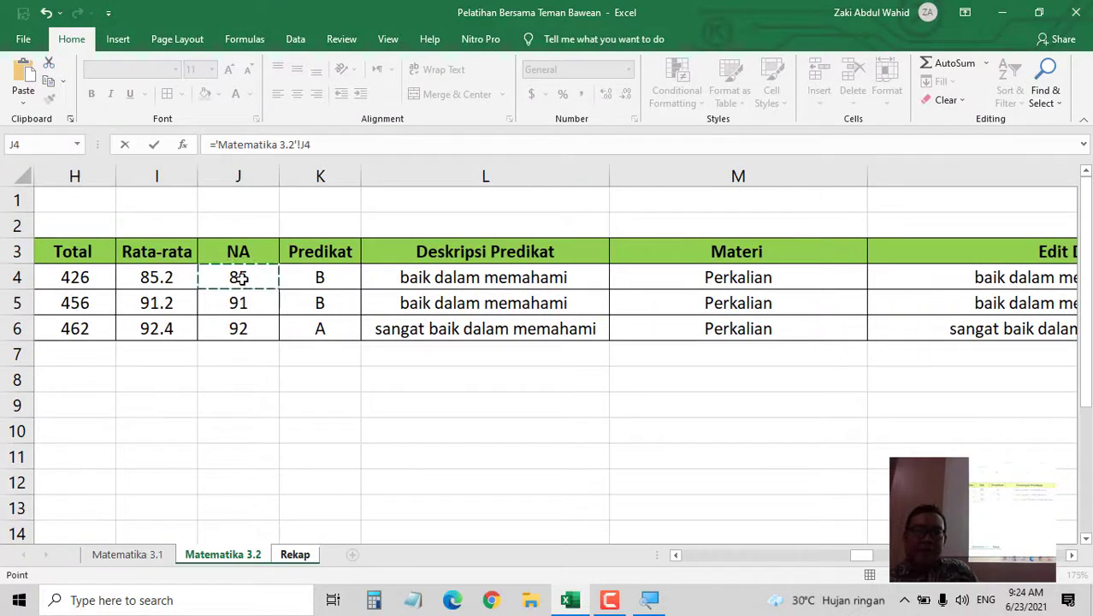
{"action": "key", "text": "Return"}
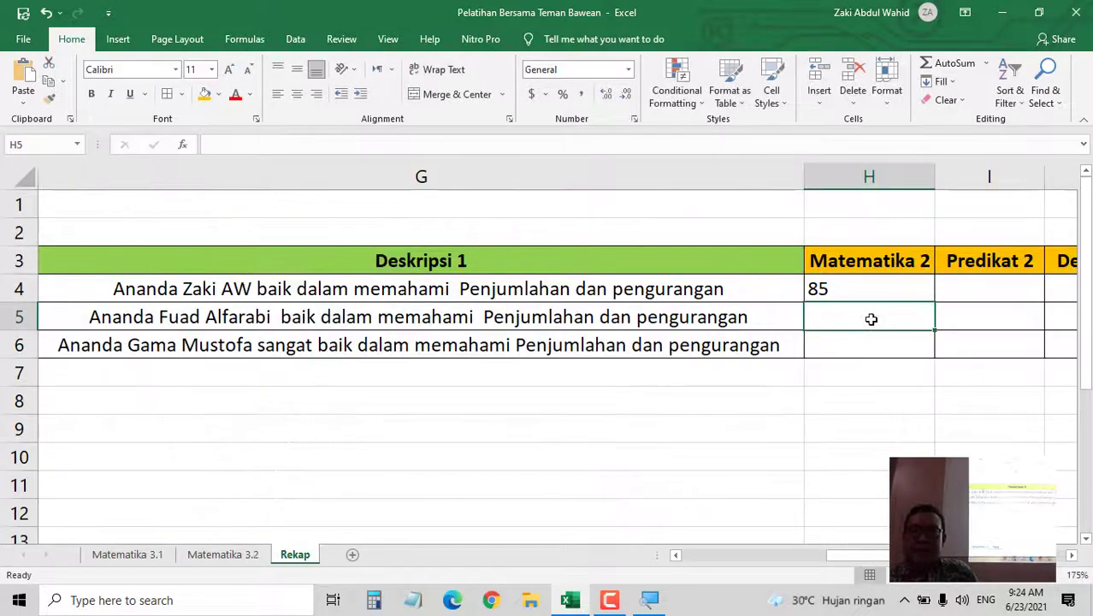
{"action": "left_click", "coordinate": [881, 290]}
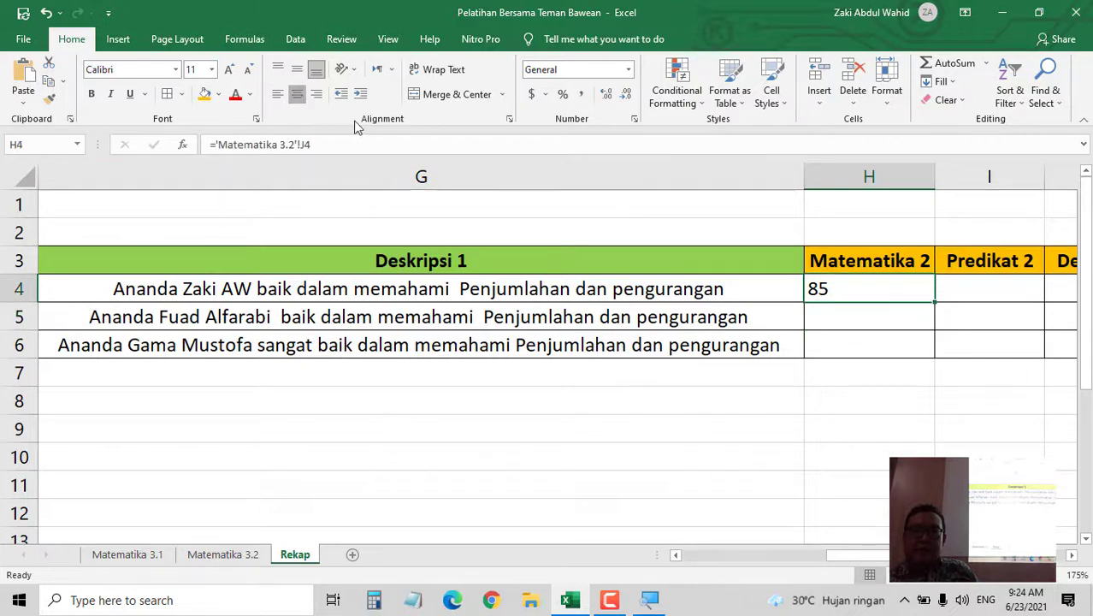
{"action": "left_click", "coordinate": [297, 94]}
{"action": "left_click_drag", "start_coordinate": [935, 303], "coordinate": [936, 346]}
- Link I4 to ='Matematika 3.2'!K4, centre the grade, and fill it down to I6
{"action": "left_click", "coordinate": [997, 288]}
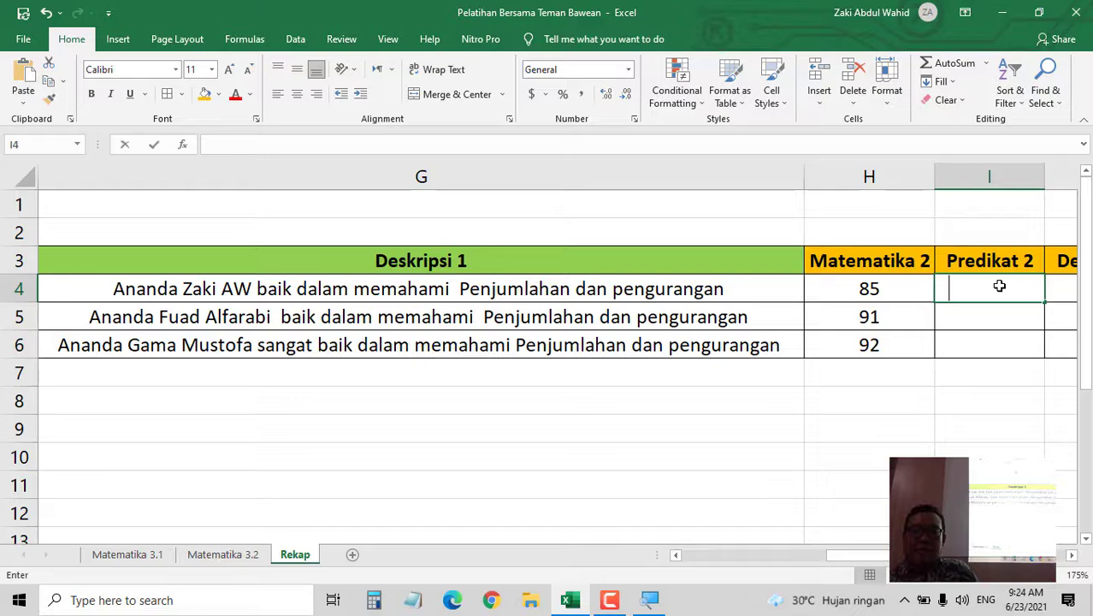
{"action": "type", "text": "="}
{"action": "left_click", "coordinate": [224, 554]}
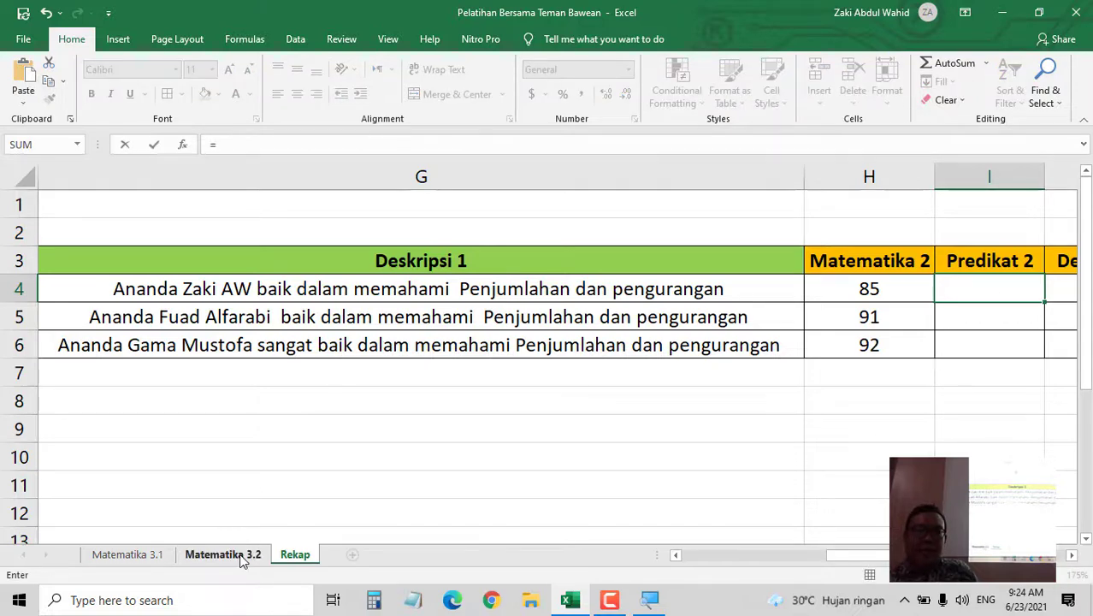
{"action": "left_click", "coordinate": [326, 273]}
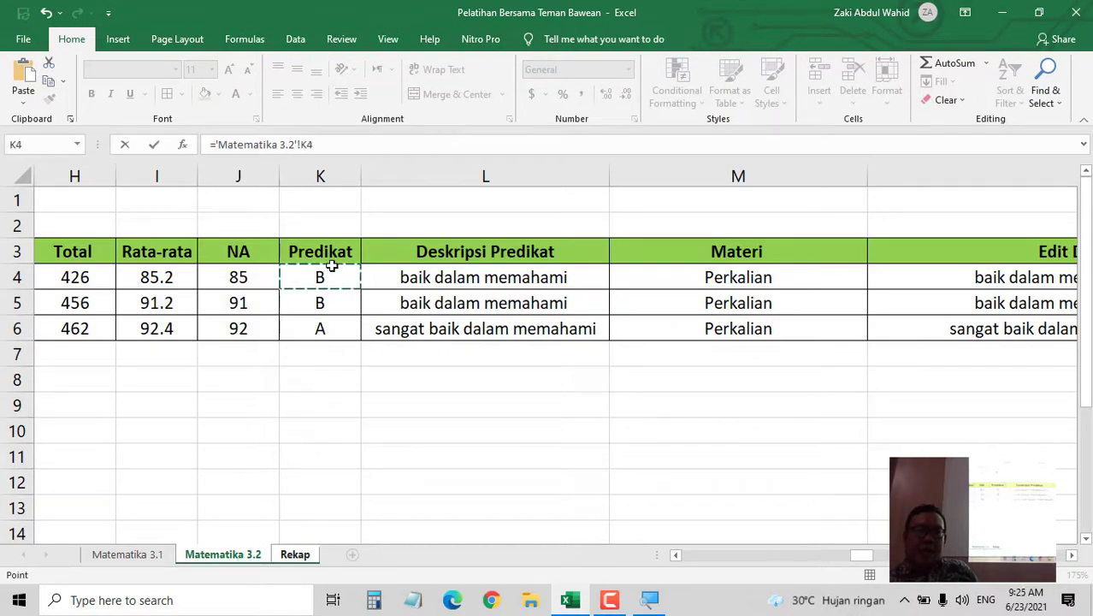
{"action": "key", "text": "Return"}
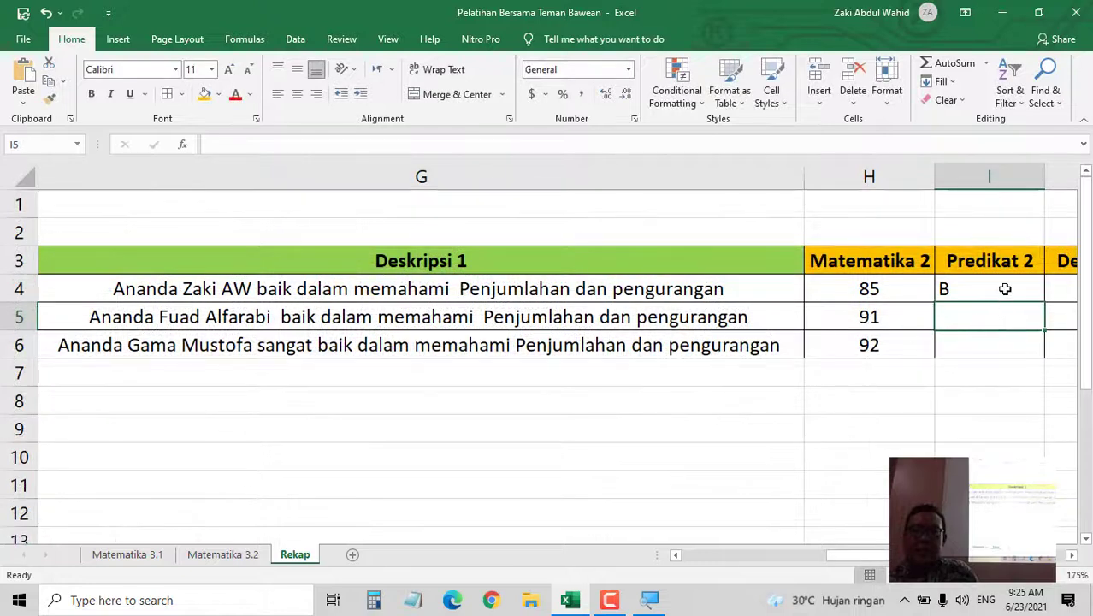
{"action": "left_click", "coordinate": [973, 286]}
{"action": "left_click", "coordinate": [296, 94]}
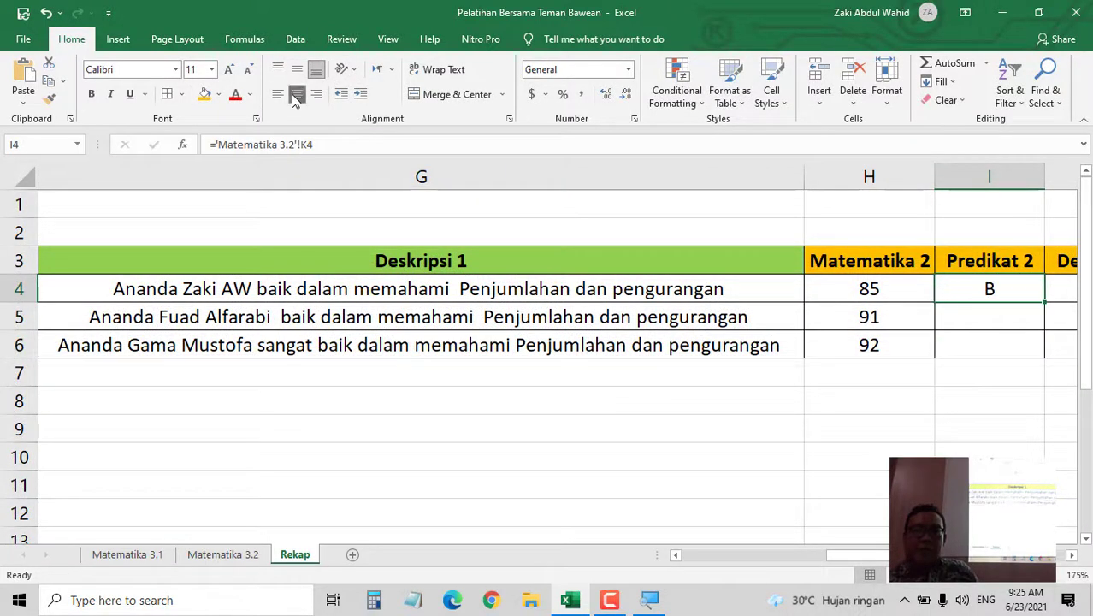
{"action": "left_click_drag", "start_coordinate": [1045, 302], "coordinate": [1043, 357]}
{"action": "scroll", "coordinate": [705, 494], "scroll_direction": "right", "scroll_amount": 1}
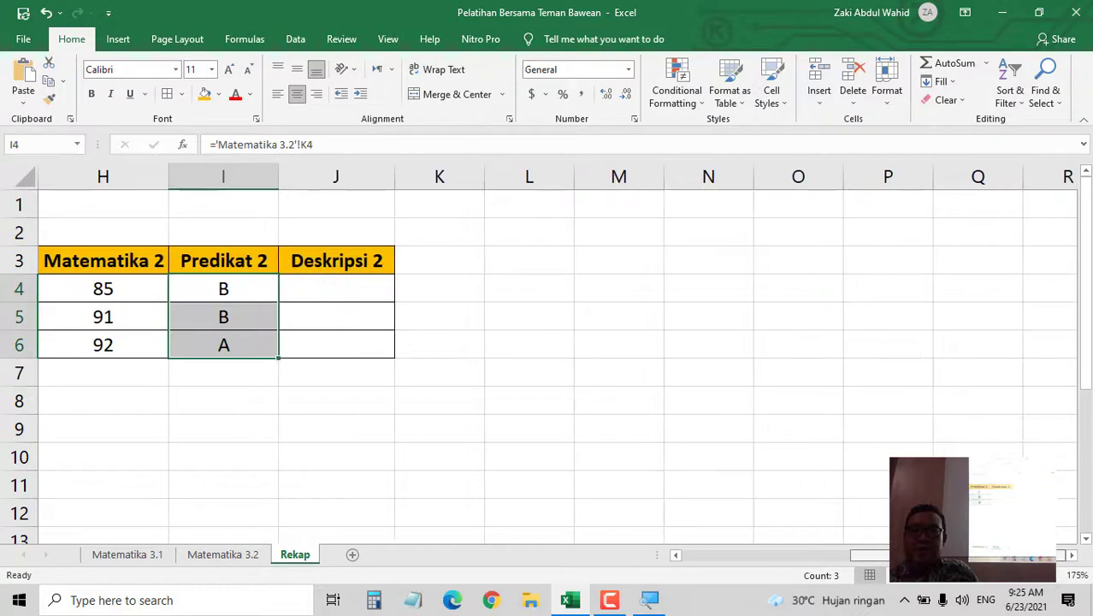
- Link J4 to the first student's description with ='Matematika 3.2'!O4
{"action": "left_click", "coordinate": [340, 289]}
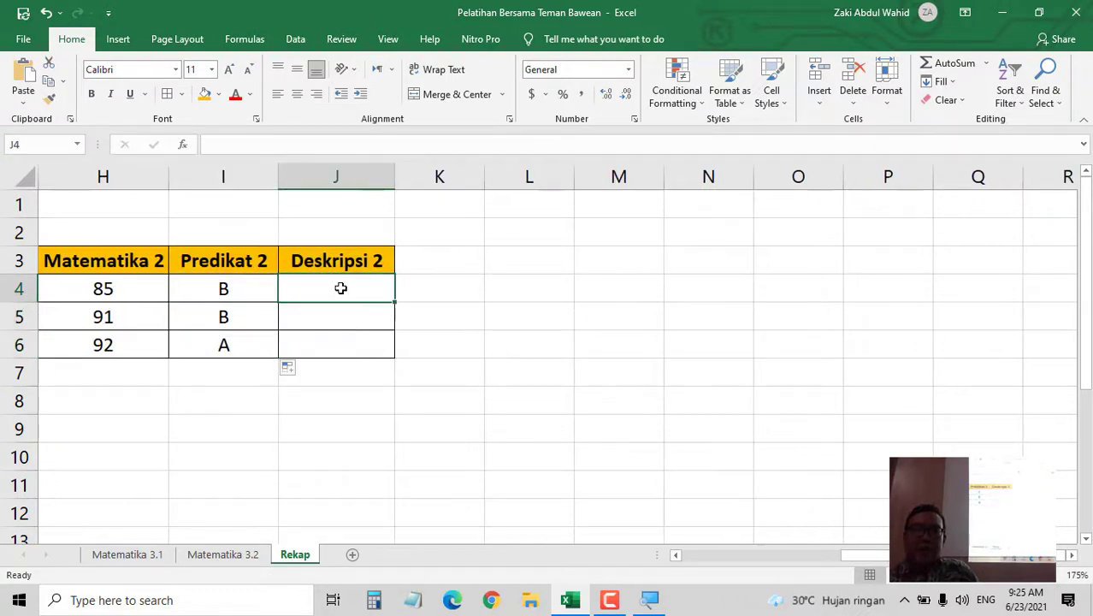
{"action": "type", "text": "="}
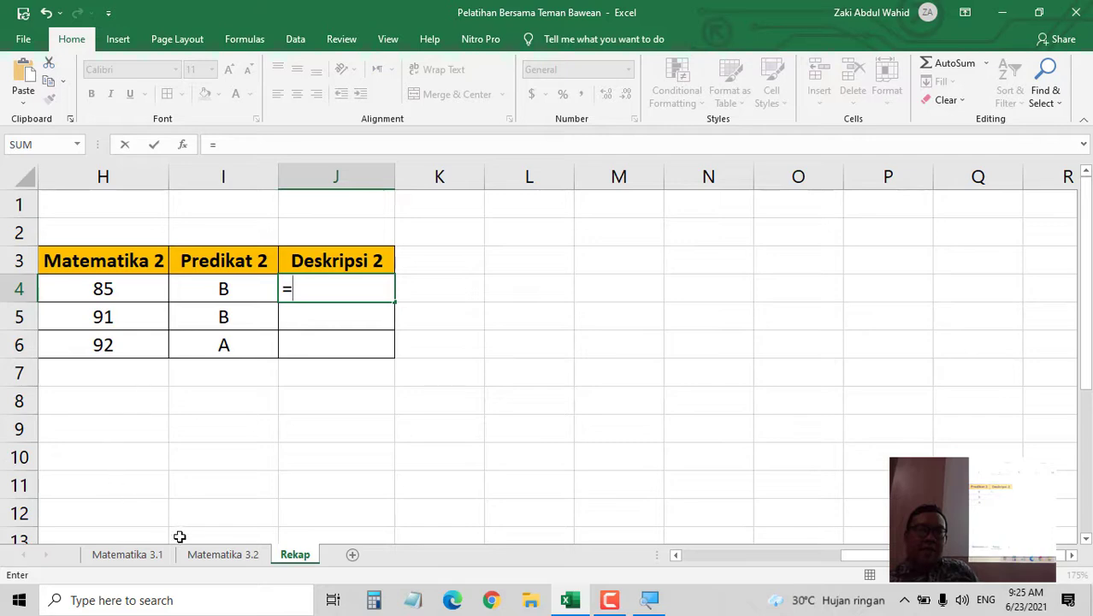
{"action": "left_click", "coordinate": [219, 556]}
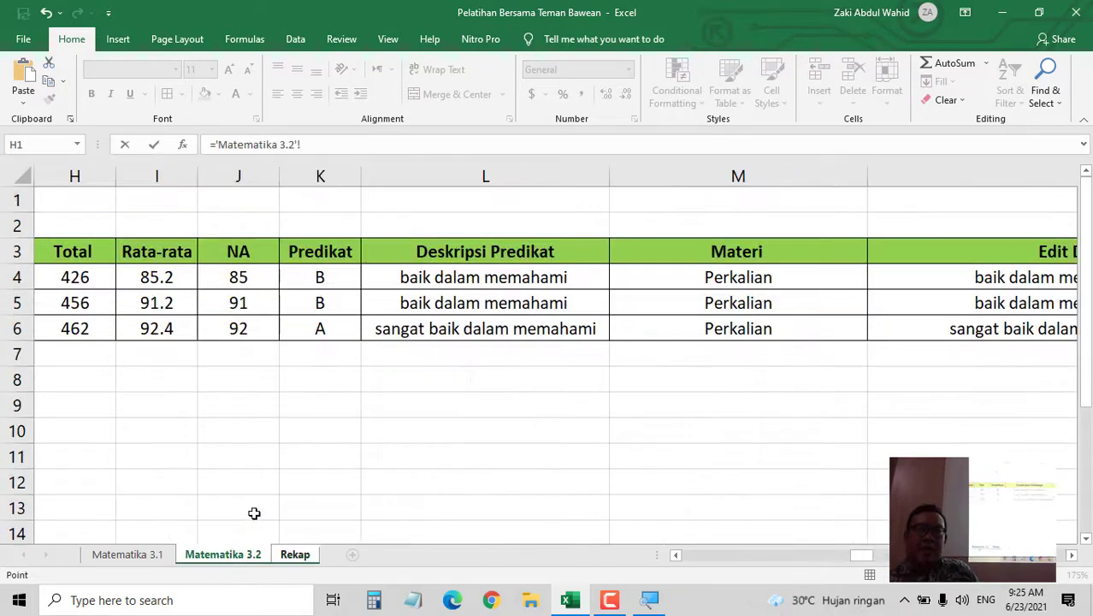
{"action": "left_click_drag", "start_coordinate": [879, 565], "coordinate": [1018, 566]}
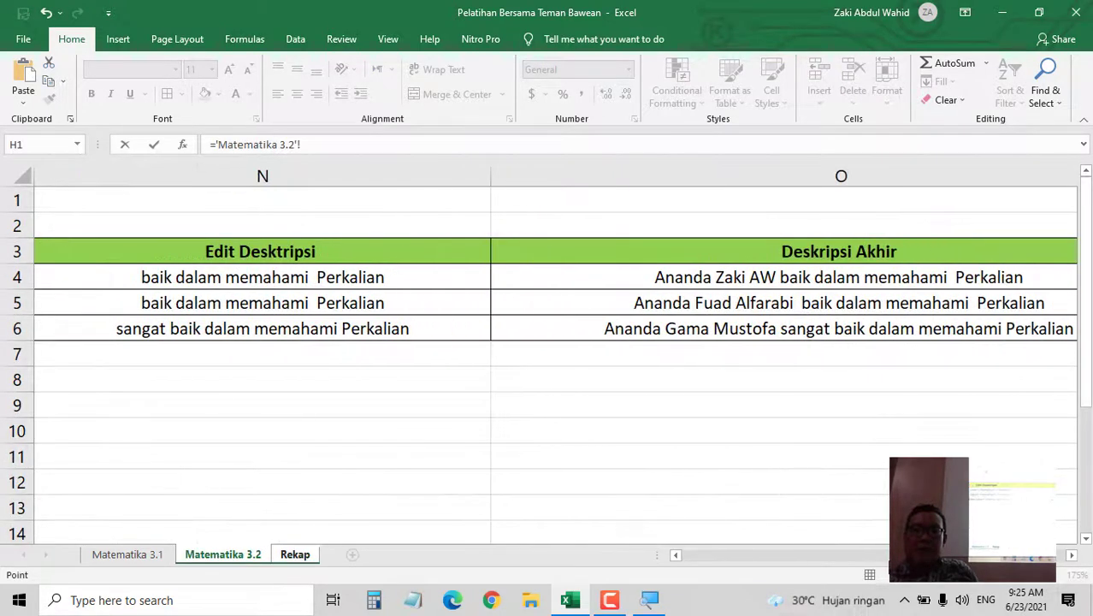
{"action": "left_click", "coordinate": [884, 278]}
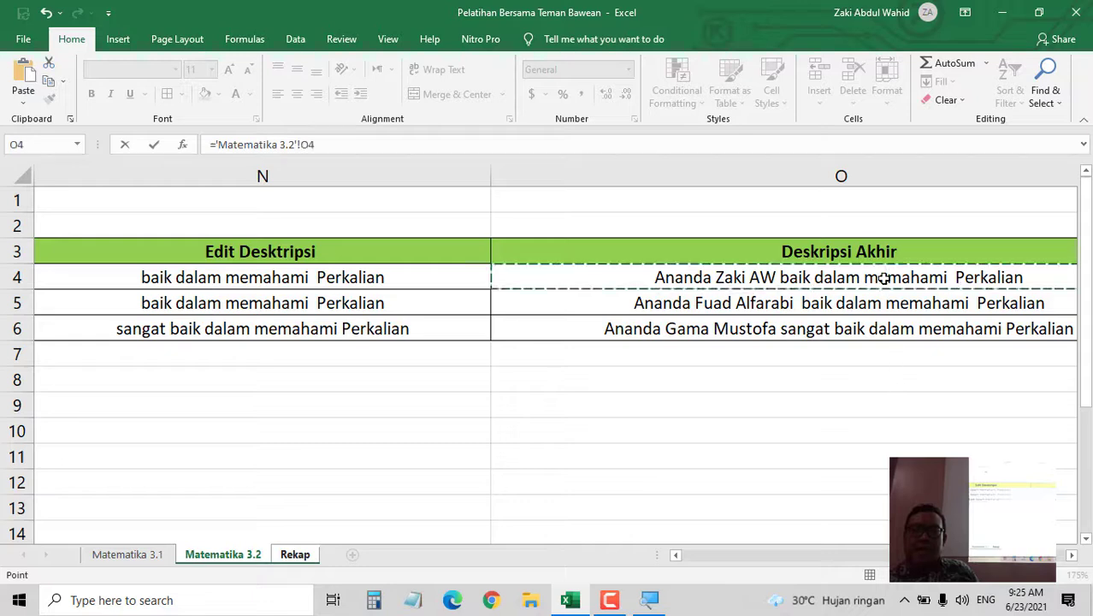
{"action": "key", "text": "Return"}
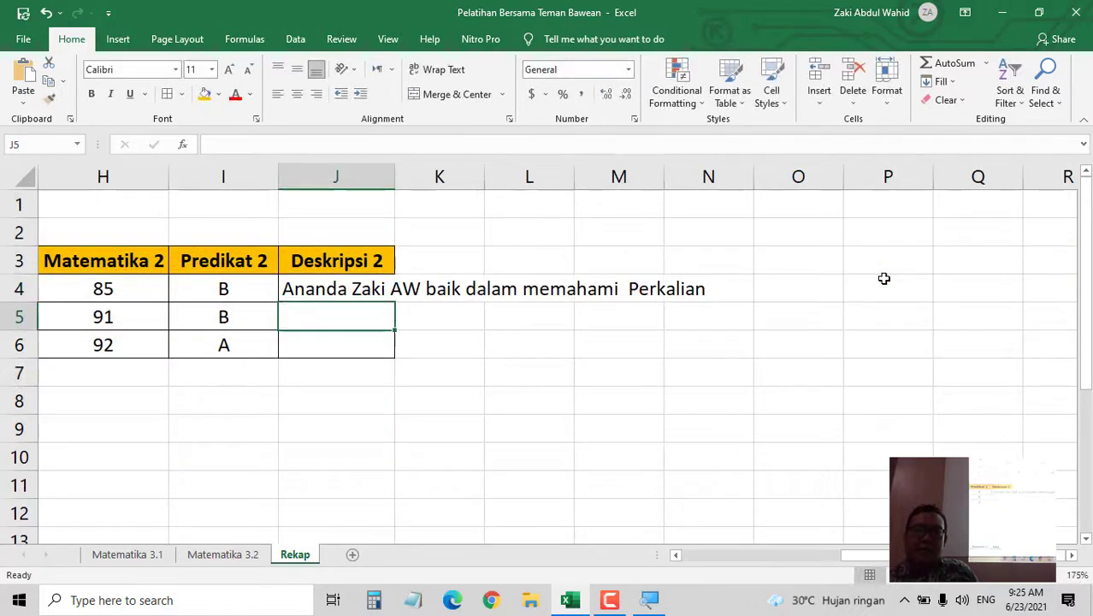
- Fill the description link down to J6 and AutoFit column J to the longest text
{"action": "double_click", "coordinate": [395, 175]}
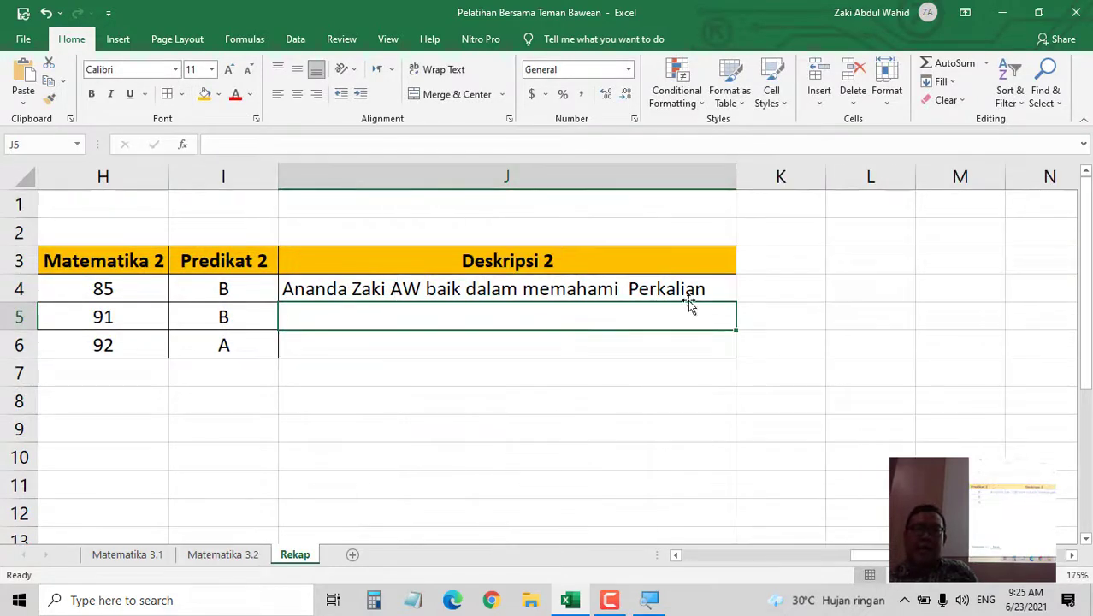
{"action": "left_click", "coordinate": [732, 292]}
{"action": "left_click_drag", "start_coordinate": [736, 300], "coordinate": [736, 360]}
{"action": "double_click", "coordinate": [736, 176]}
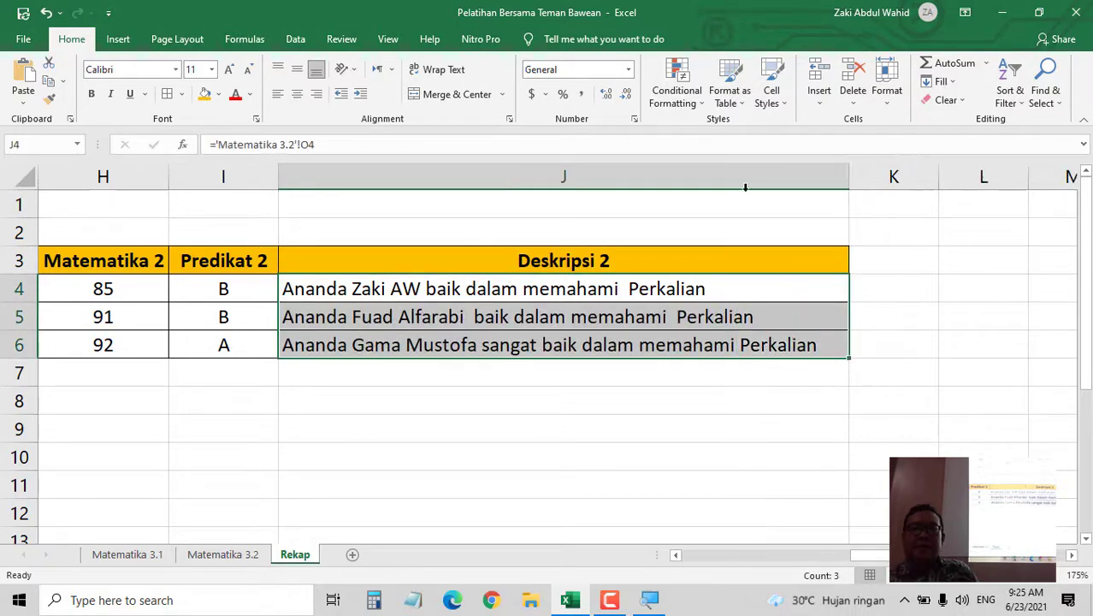
{"action": "left_click_drag", "start_coordinate": [894, 556], "coordinate": [724, 577]}
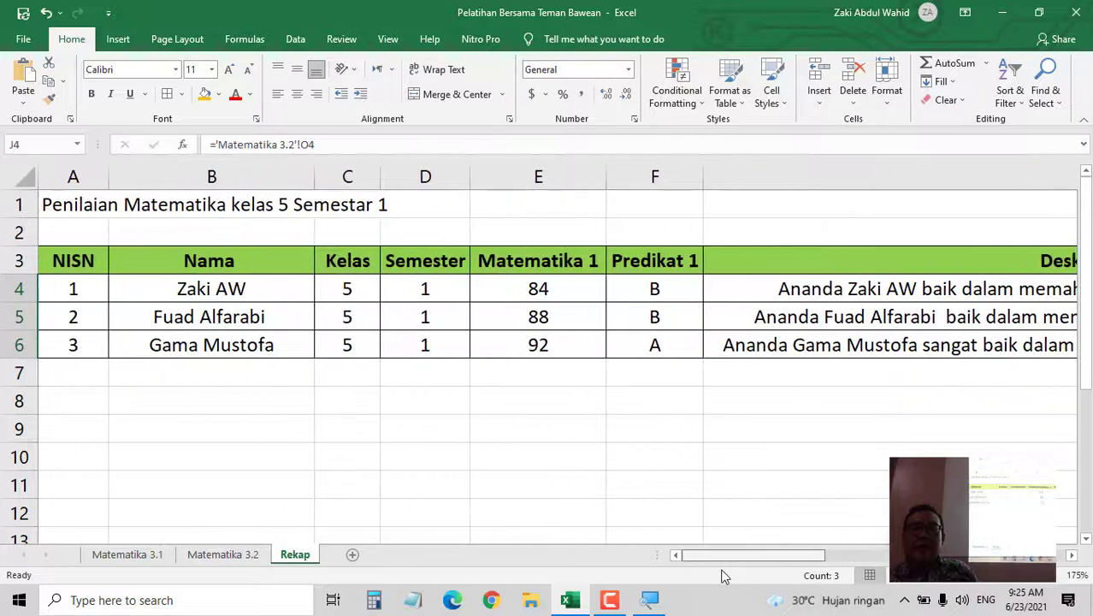
{"action": "left_click_drag", "start_coordinate": [613, 579], "coordinate": [675, 566]}
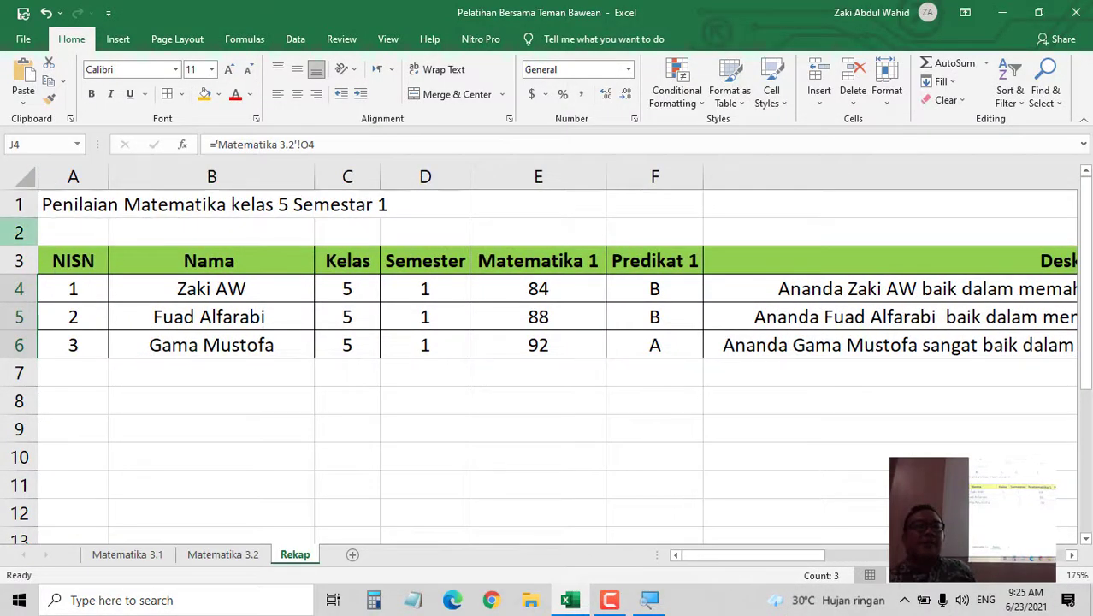
- Delete rows 1–2 so the header row moves to the top of the sheet
{"action": "left_click", "coordinate": [19, 232]}
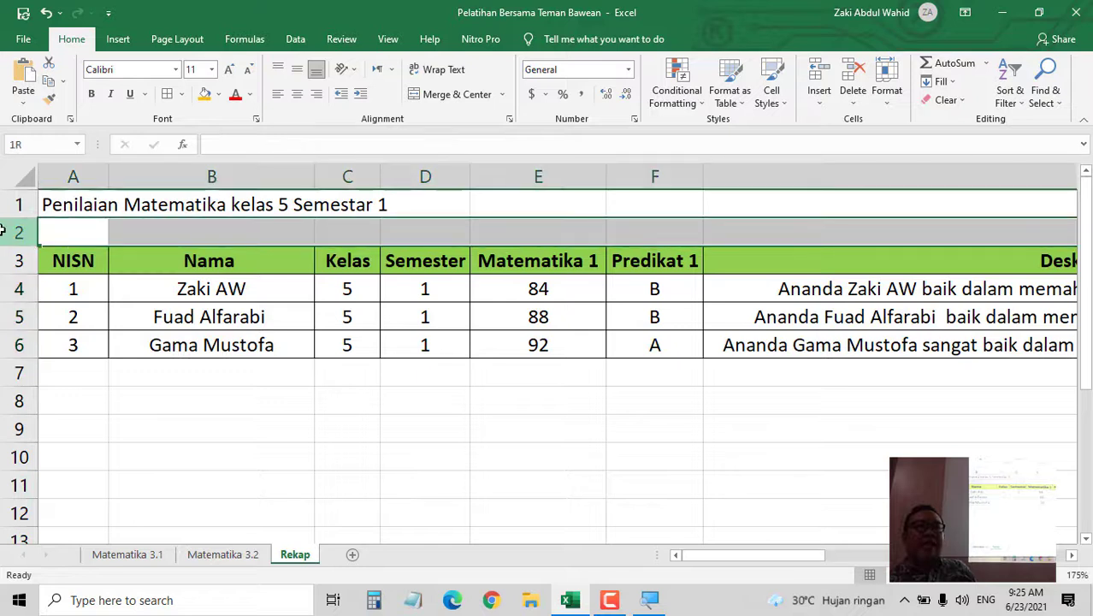
{"action": "left_click_drag", "start_coordinate": [3, 222], "coordinate": [7, 208]}
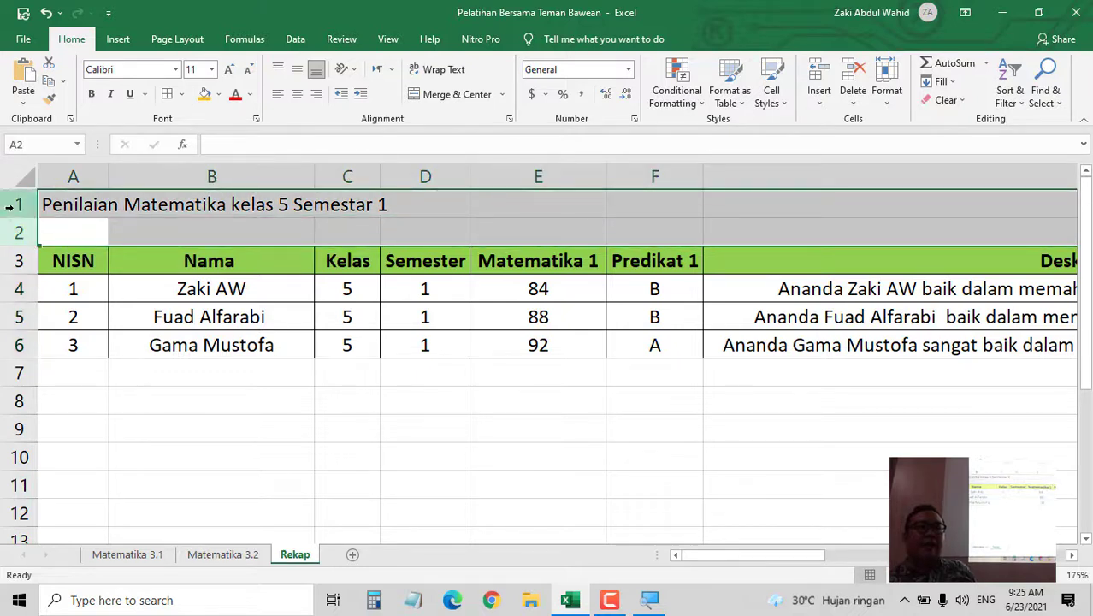
{"action": "right_click", "coordinate": [19, 212]}
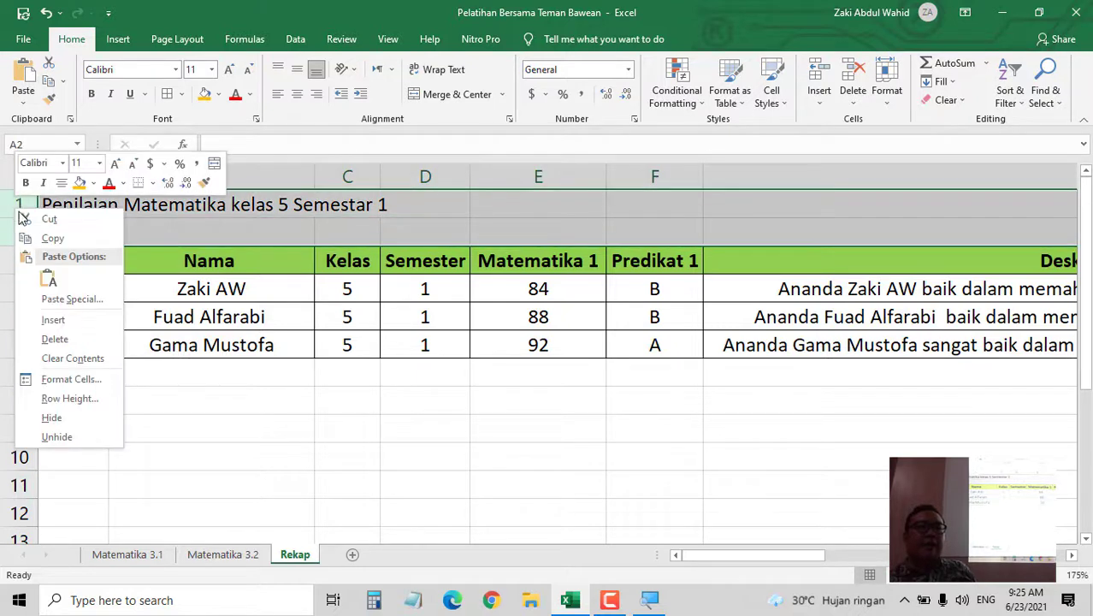
{"action": "left_click", "coordinate": [73, 342]}
{"action": "left_click", "coordinate": [124, 378]}
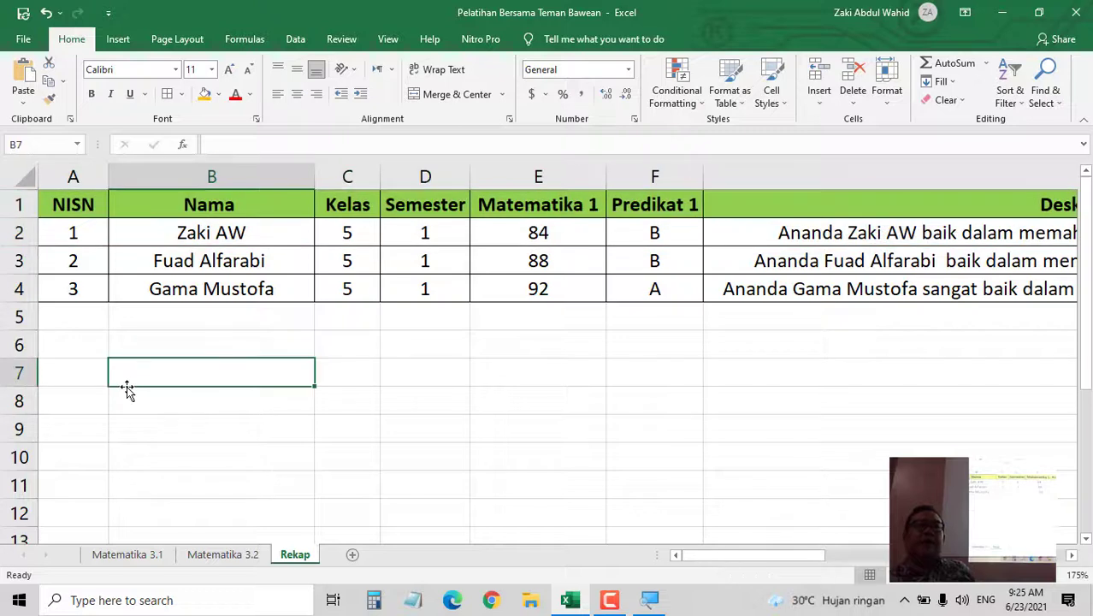
{"action": "key", "text": "ctrl+z"}
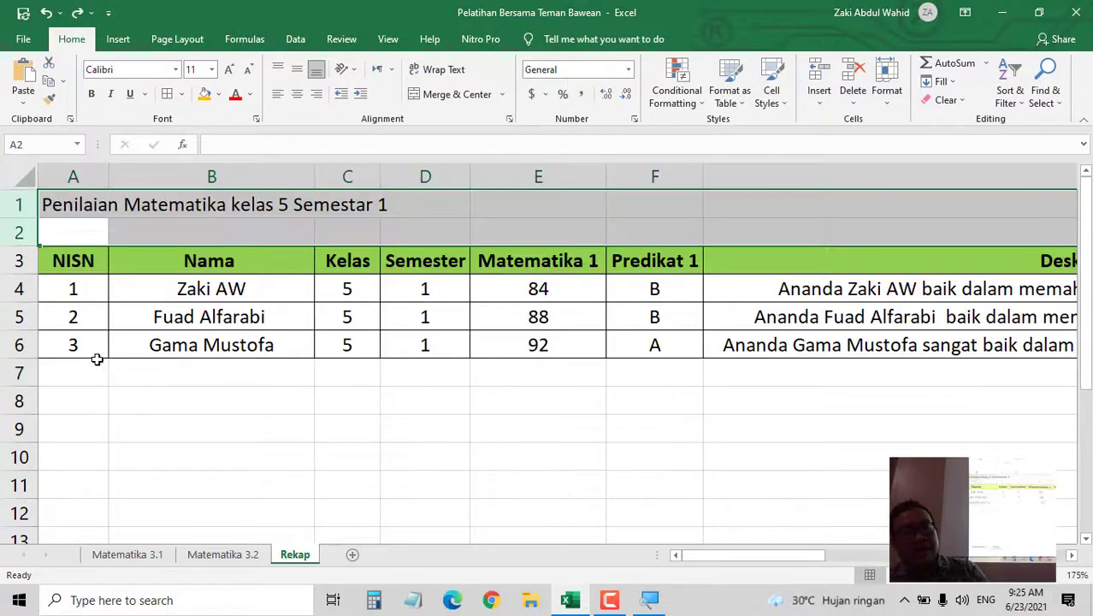
{"action": "left_click", "coordinate": [12, 232]}
{"action": "left_click_drag", "start_coordinate": [15, 230], "coordinate": [16, 209]}
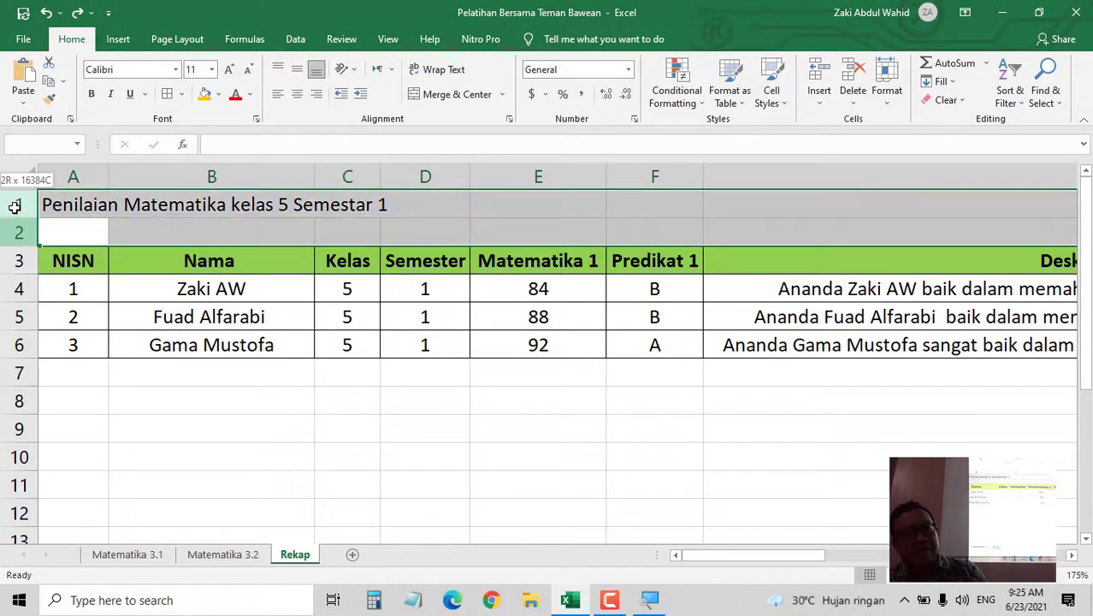
{"action": "right_click", "coordinate": [15, 209]}
{"action": "left_click", "coordinate": [85, 342]}
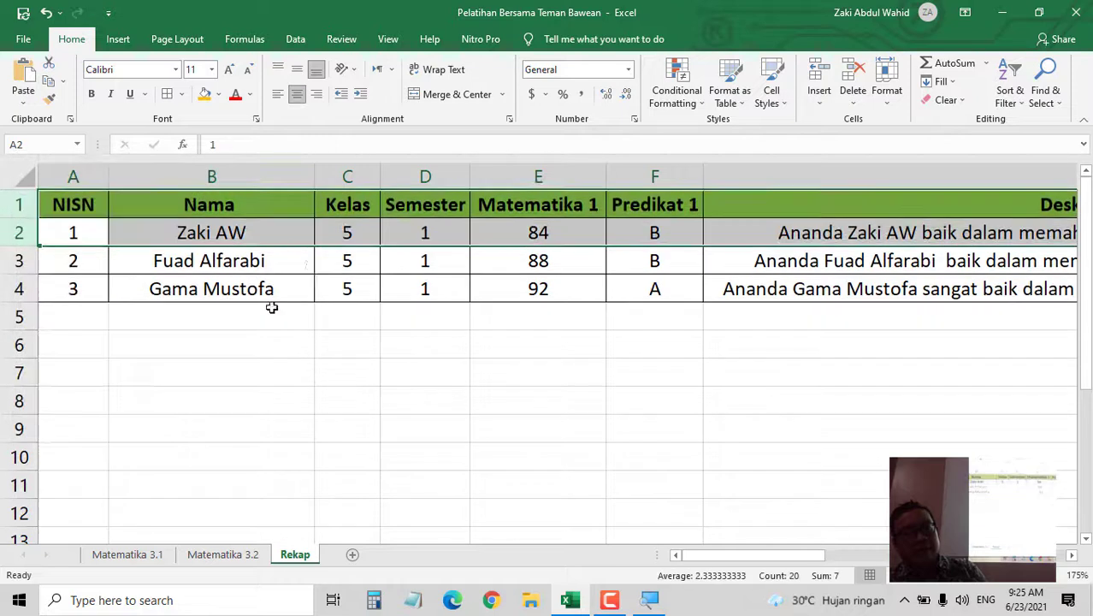
- Check that the Semester value in D2 and the Matematika 1 link in E2 still resolve
{"action": "left_click", "coordinate": [347, 231]}
{"action": "left_click", "coordinate": [419, 239]}
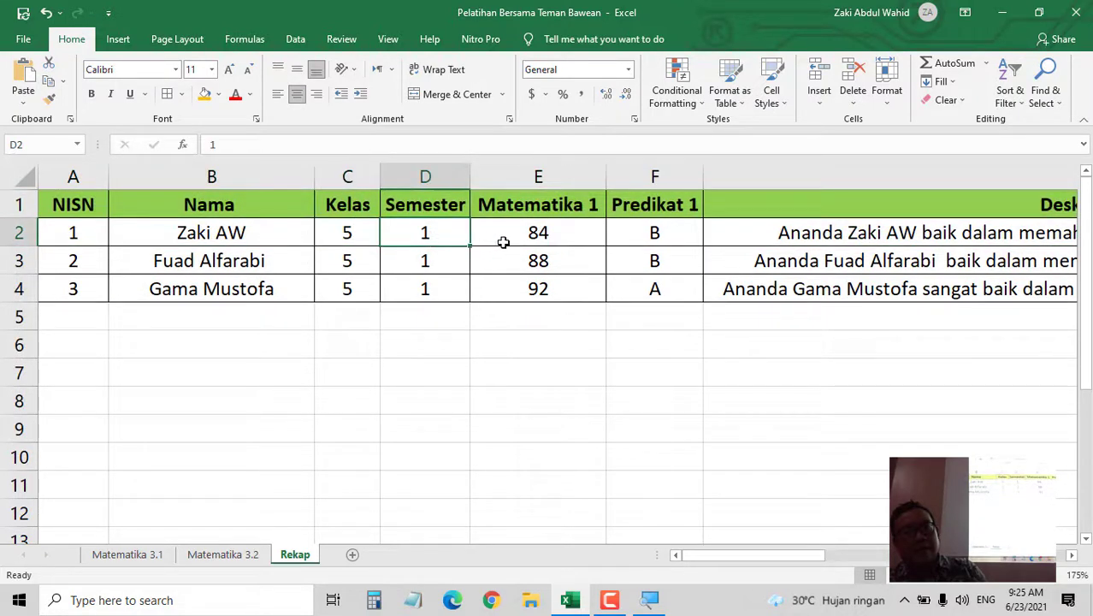
{"action": "left_click", "coordinate": [534, 236]}
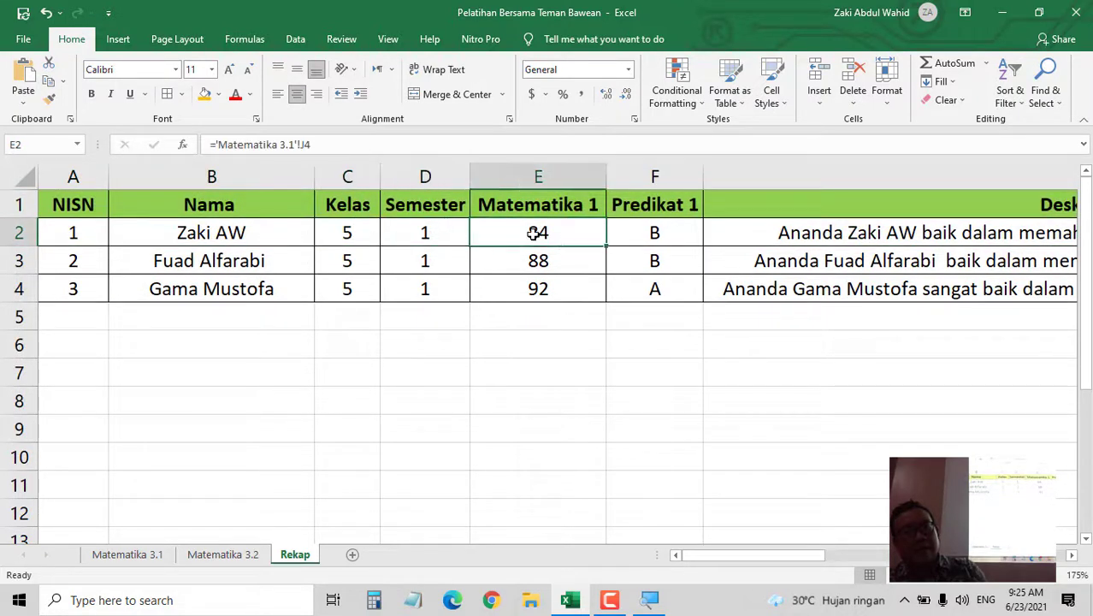
{"action": "left_click", "coordinate": [516, 144]}
{"action": "key", "text": "Escape"}
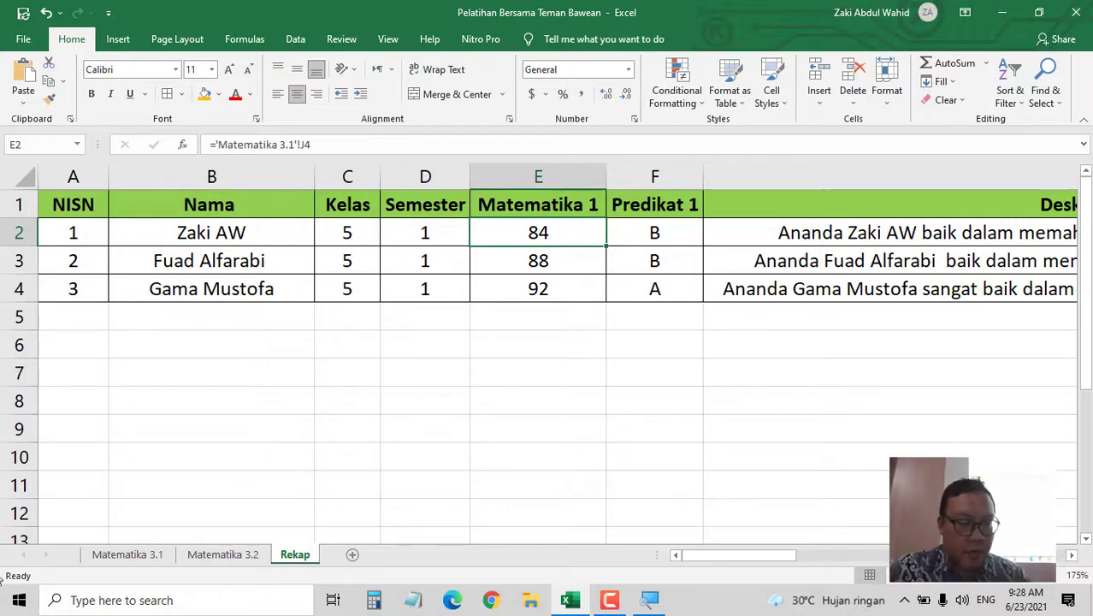
- Launch Word from the Start menu, close the license warning, and create a blank document
{"action": "left_click", "coordinate": [19, 600]}
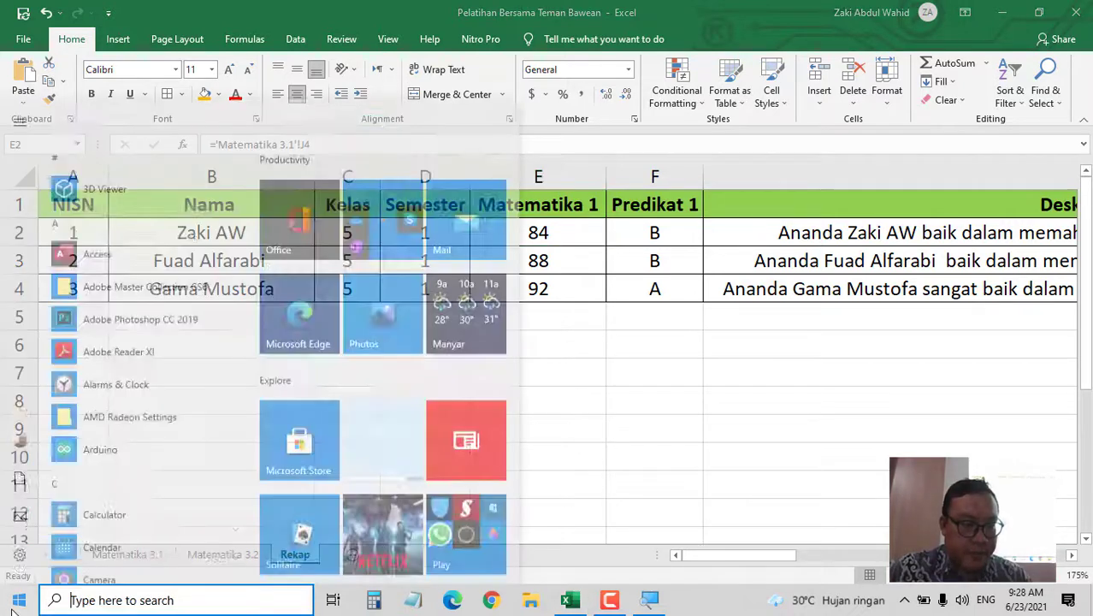
{"action": "scroll", "coordinate": [382, 528], "scroll_direction": "down", "scroll_amount": 3}
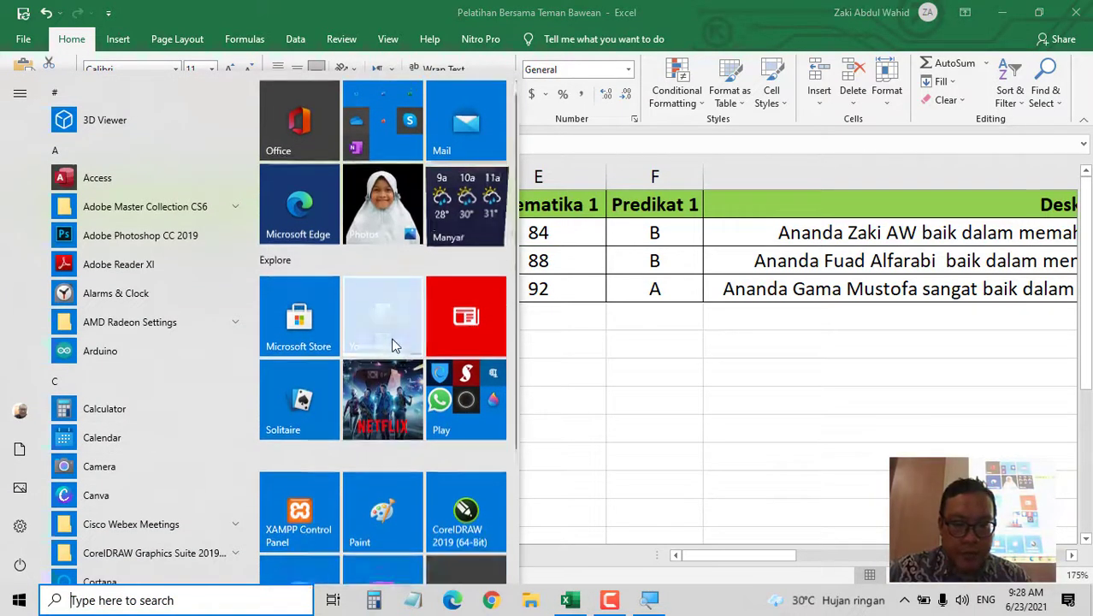
{"action": "left_click", "coordinate": [382, 528]}
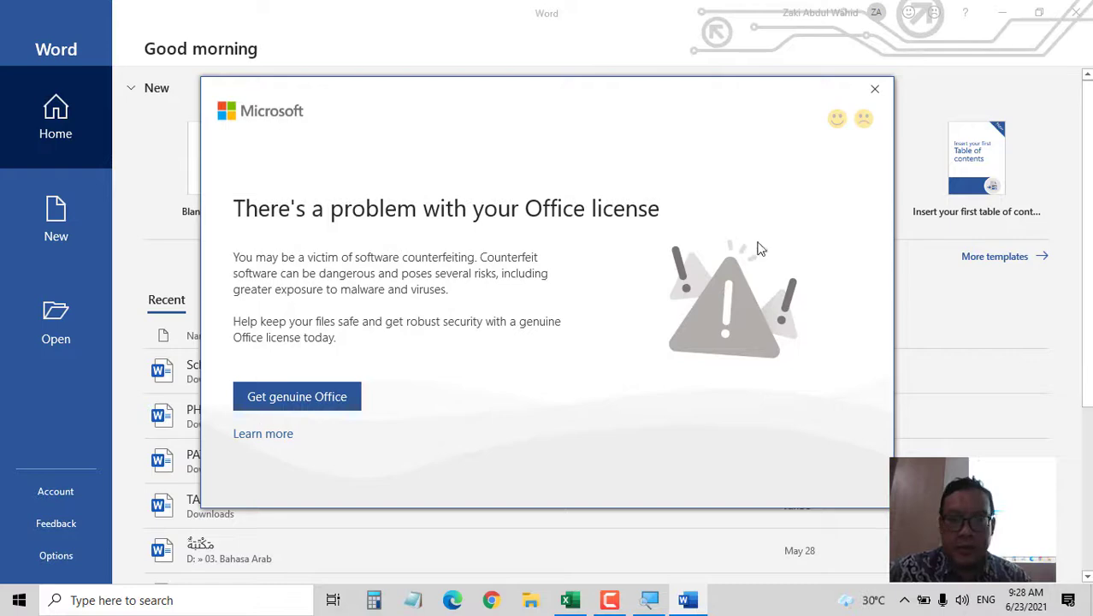
{"action": "left_click", "coordinate": [875, 90]}
{"action": "left_click", "coordinate": [232, 180]}
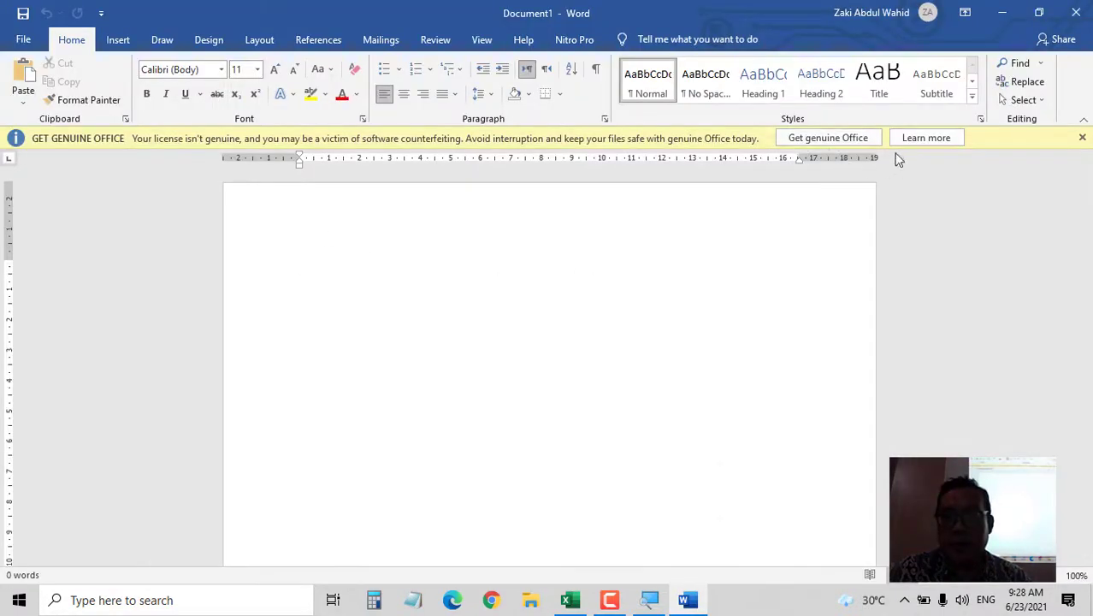
- Enter the NISN :, Nama : and Kelas : label lines, with Semester : tabbed along the Kelas line
{"action": "left_click", "coordinate": [1083, 137]}
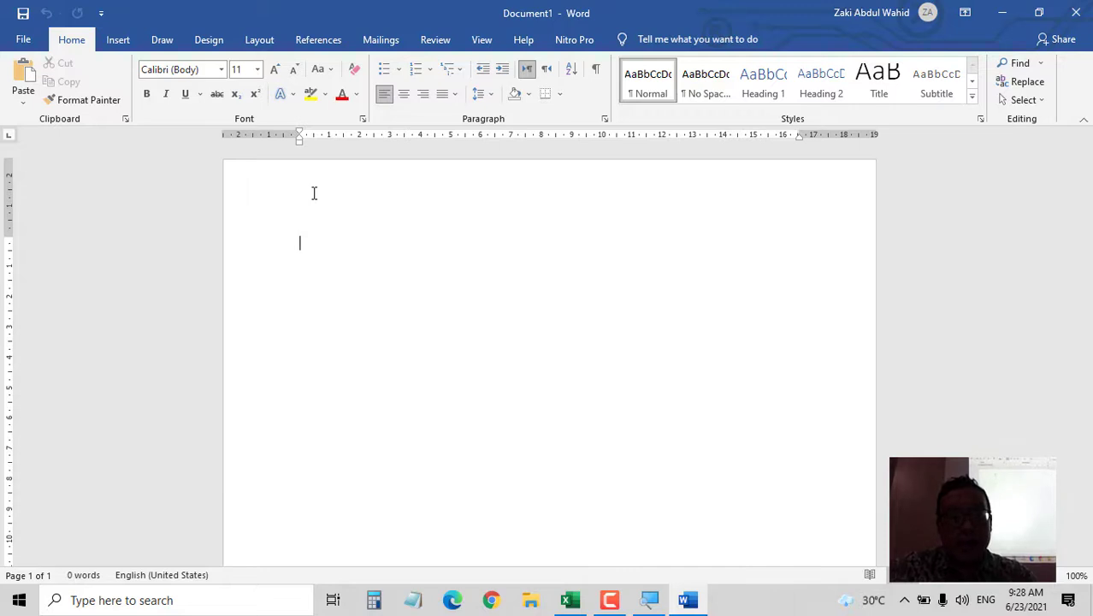
{"action": "type", "text": "Nama"}
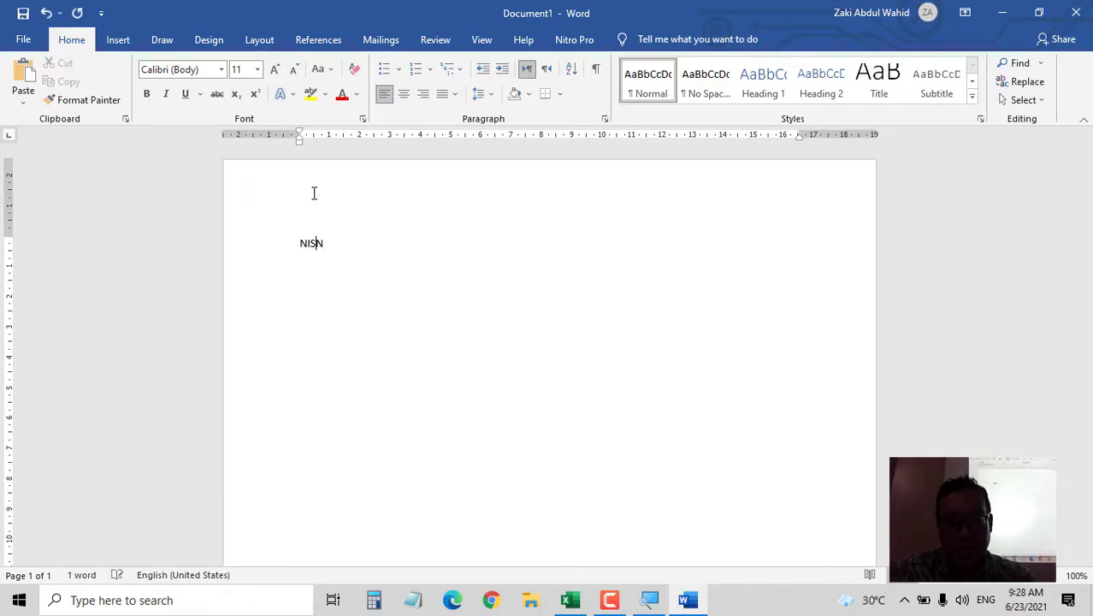
{"action": "type", "text": ": "}
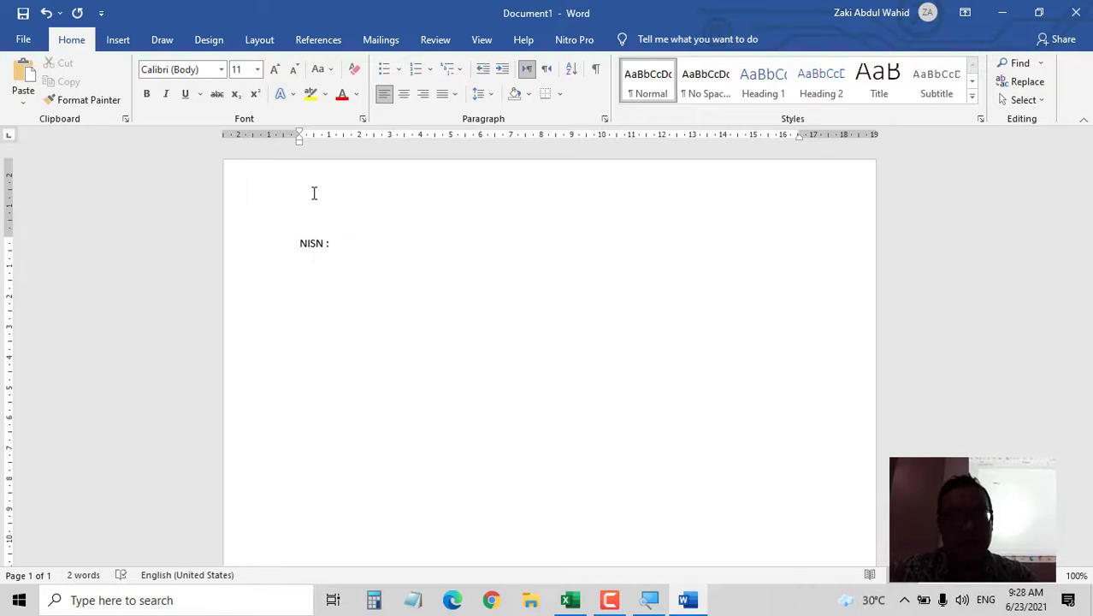
{"action": "type", "text": "NAma "}
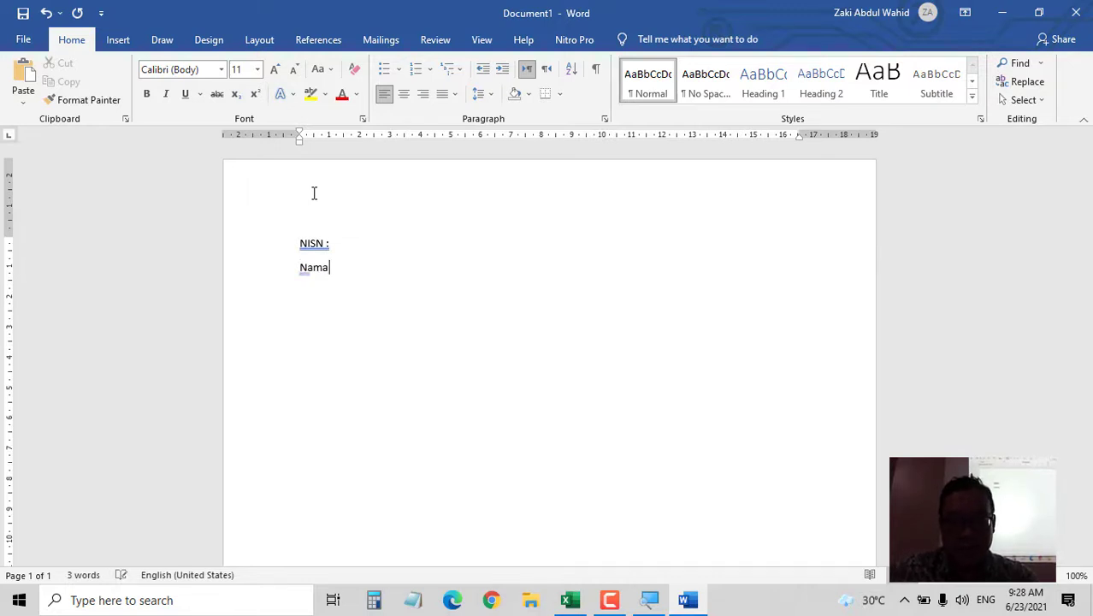
{"action": "type", "text": "ana"}
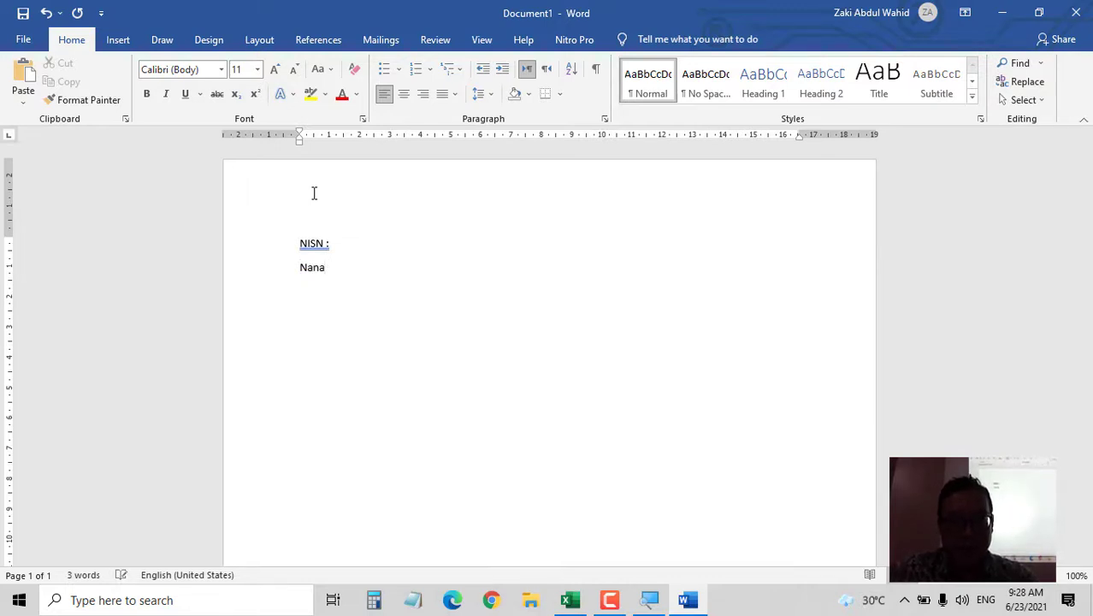
{"action": "type", "text": ":"}
{"action": "key", "text": "Return"}
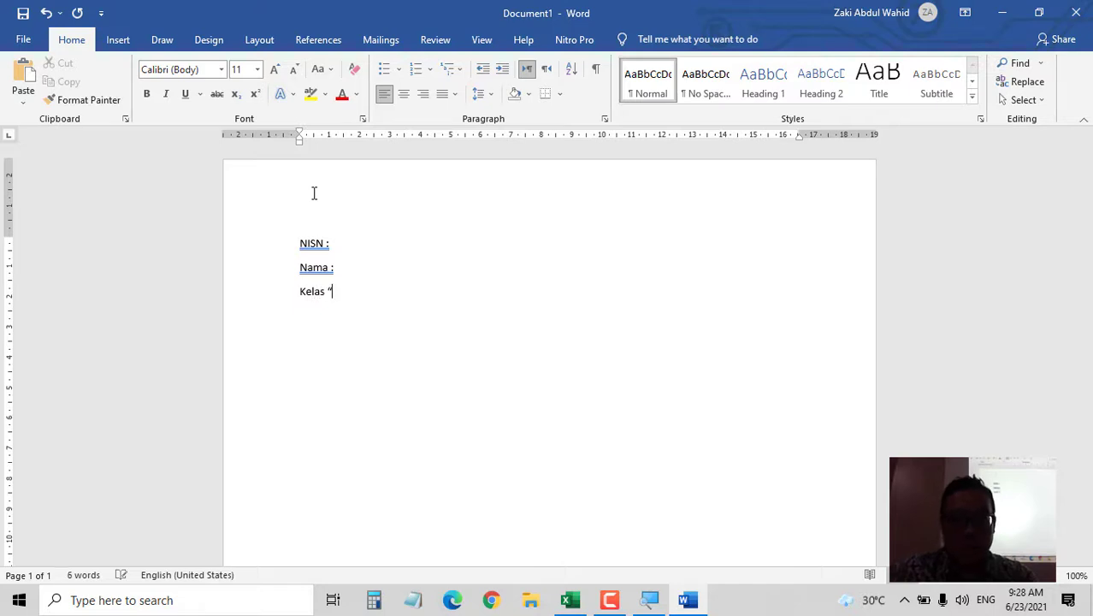
{"action": "type", "text": "Kelas :"}
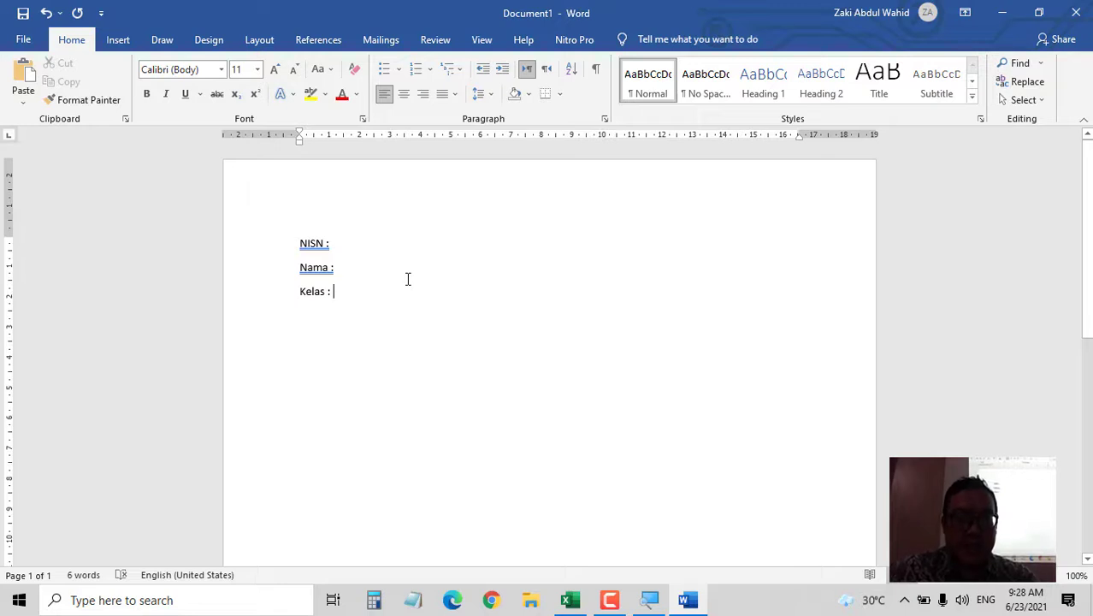
{"action": "key", "text": "Tab"}
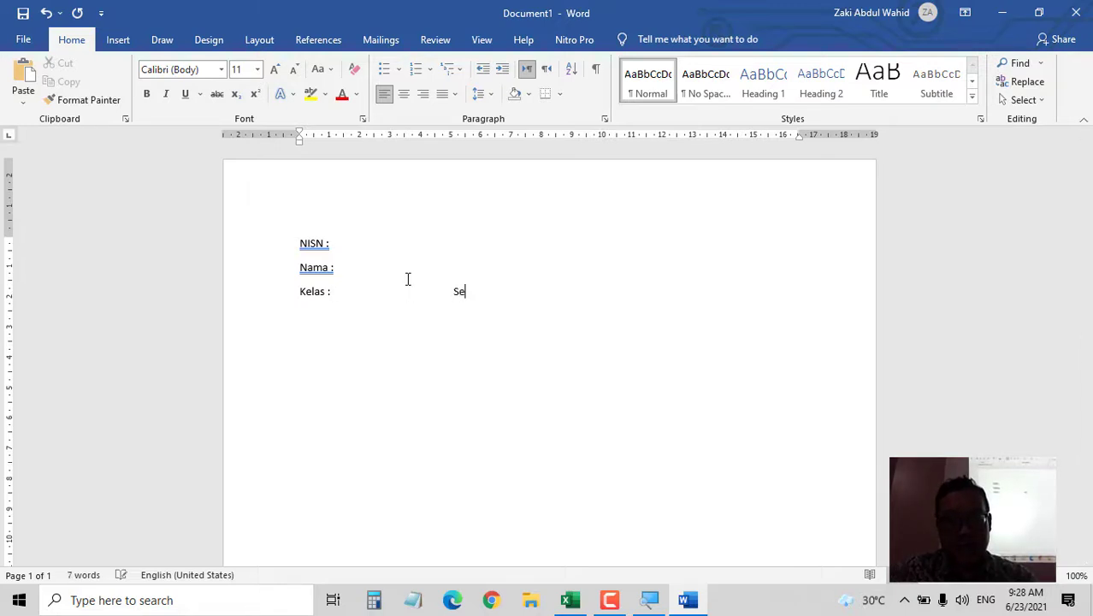
{"action": "type", "text": "Semester :"}
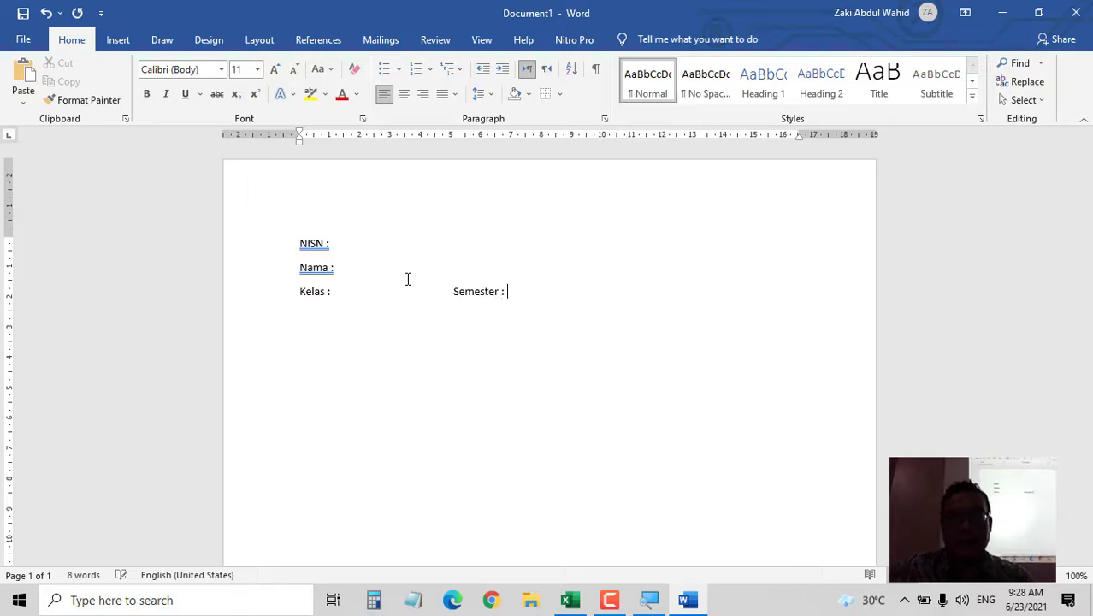
{"action": "key", "text": "Return"}
{"action": "key", "text": "Return"}
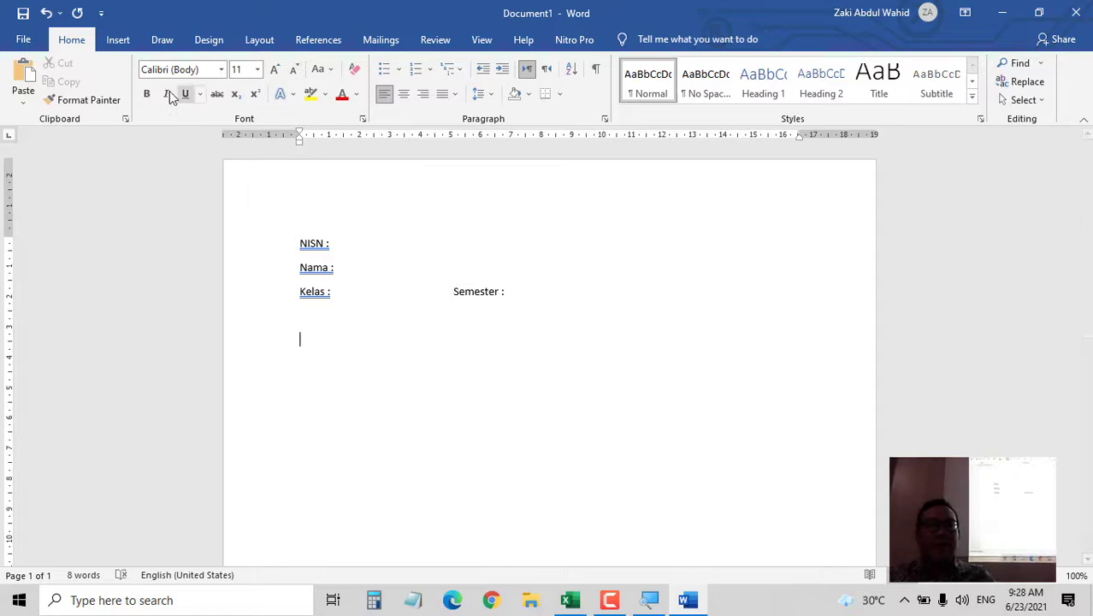
{"action": "left_click", "coordinate": [127, 43]}
{"action": "left_click", "coordinate": [117, 85]}
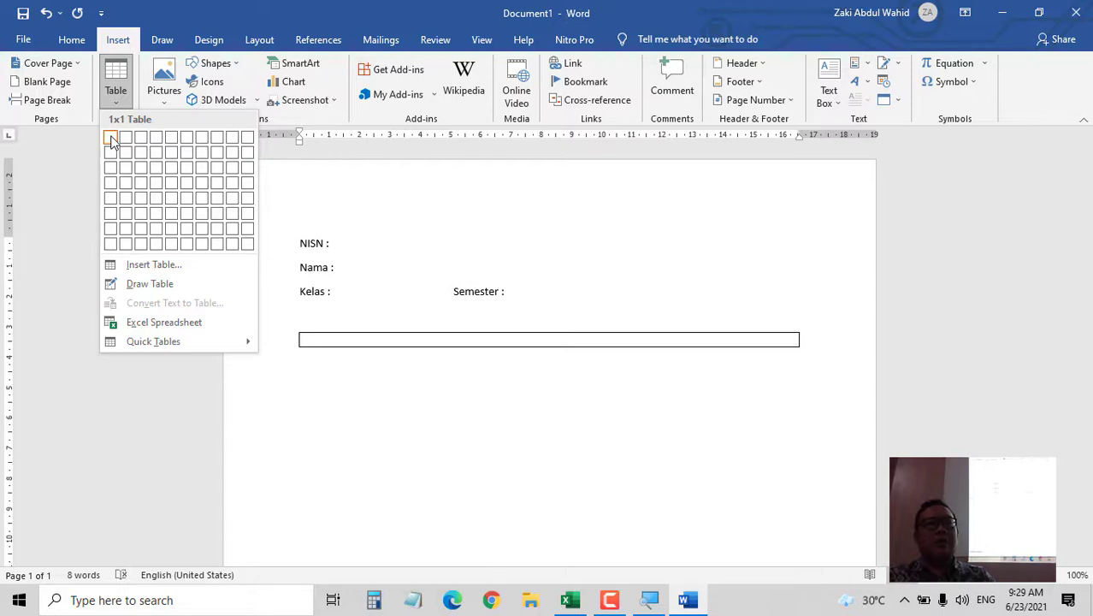
- Insert a 5x1 table headed No., Mapel, Nilai, Predikat, Deskripsi
{"action": "left_click", "coordinate": [174, 138]}
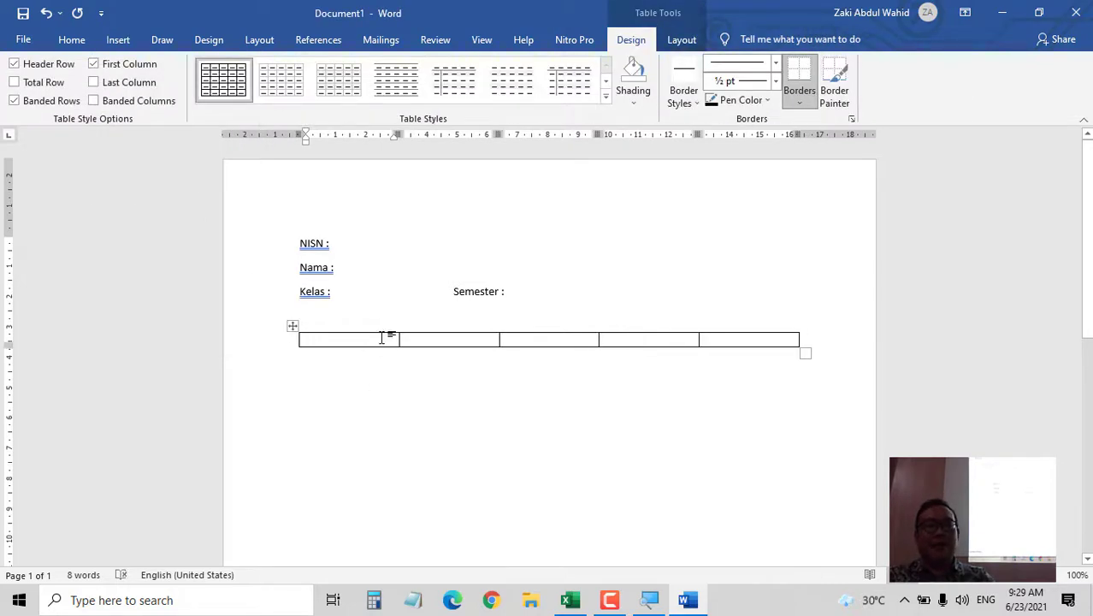
{"action": "type", "text": "No"}
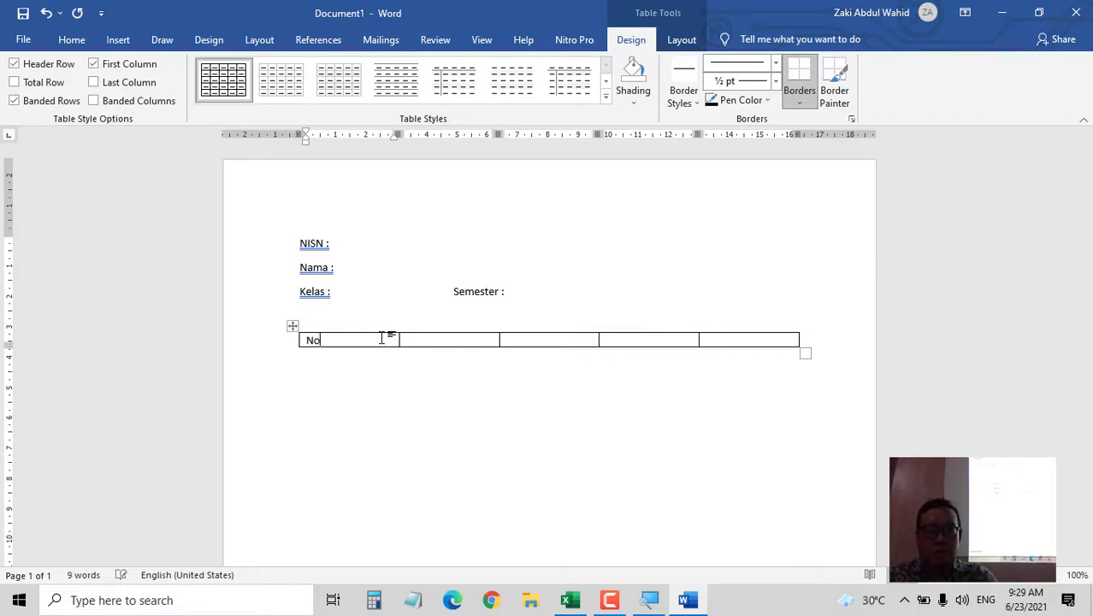
{"action": "type", "text": "."}
{"action": "key", "text": "Tab"}
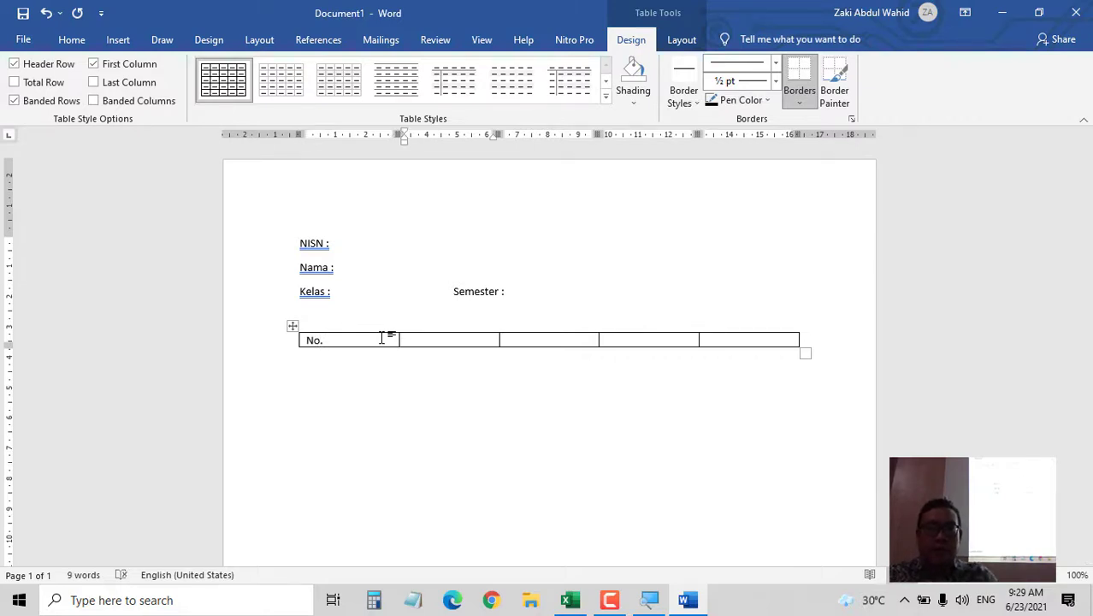
{"action": "type", "text": "Maple"}
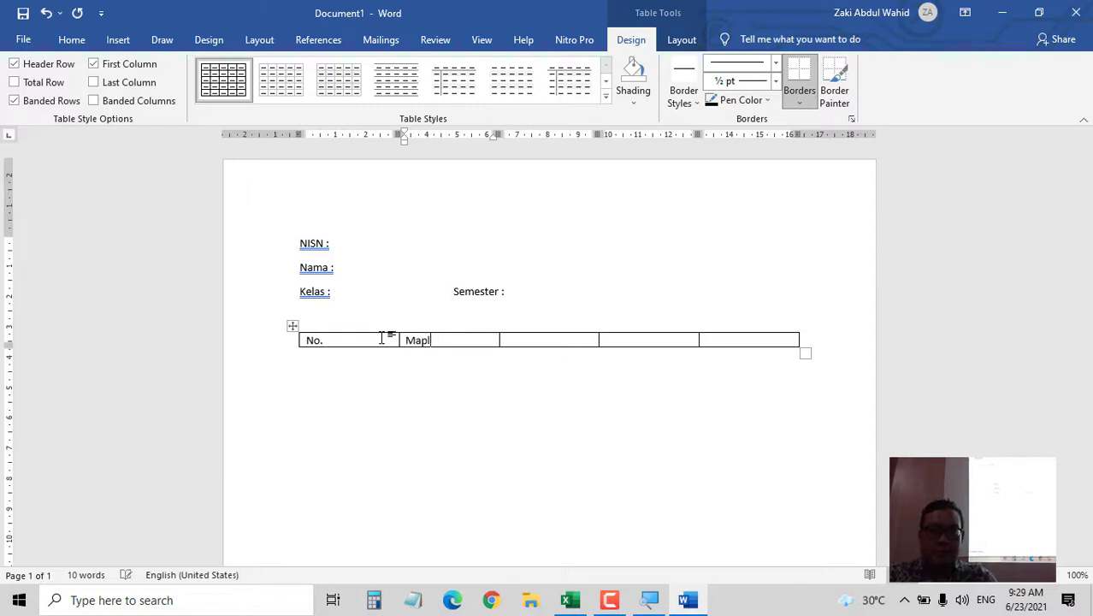
{"action": "key", "text": "BackSpace"}
{"action": "type", "text": "el"}
{"action": "key", "text": "Tab"}
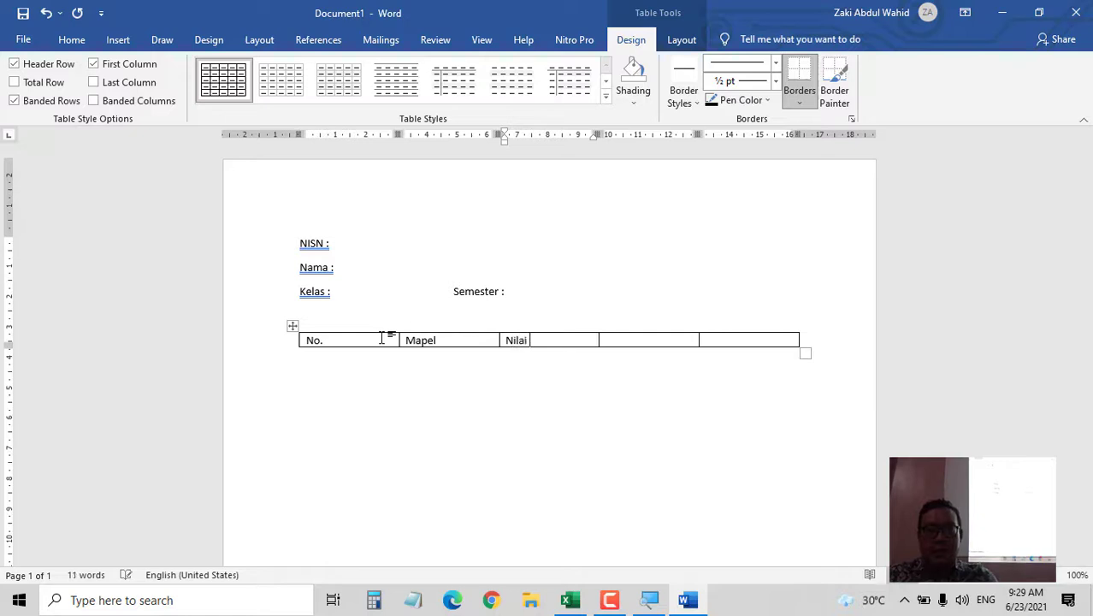
{"action": "key", "text": "Tab"}
{"action": "type", "text": "Predika"}
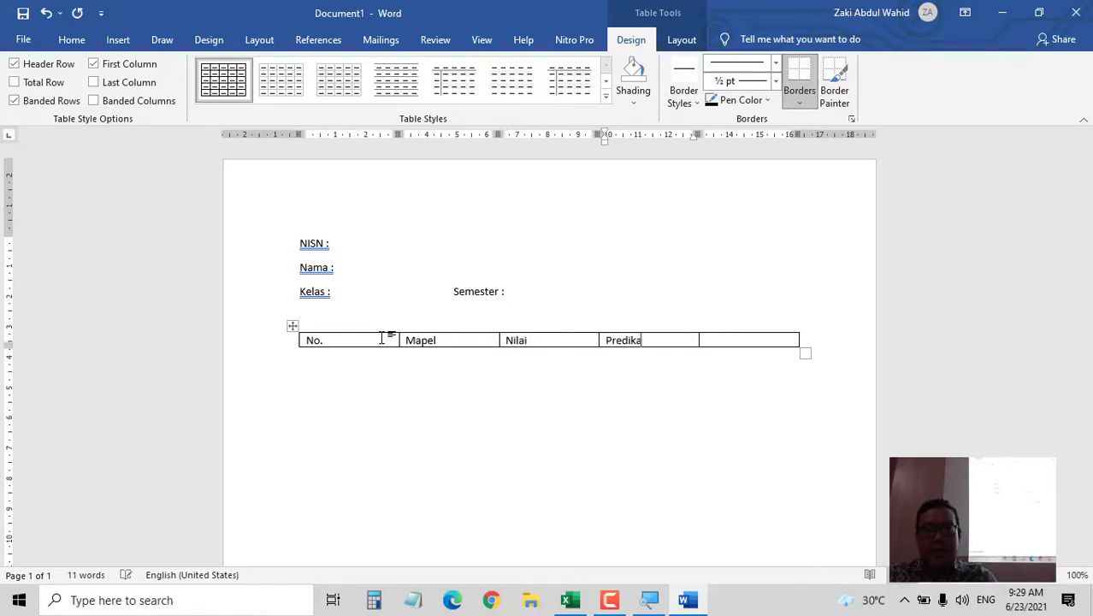
{"action": "type", "text": "t"}
{"action": "key", "text": "Tab"}
{"action": "type", "text": "Des"}
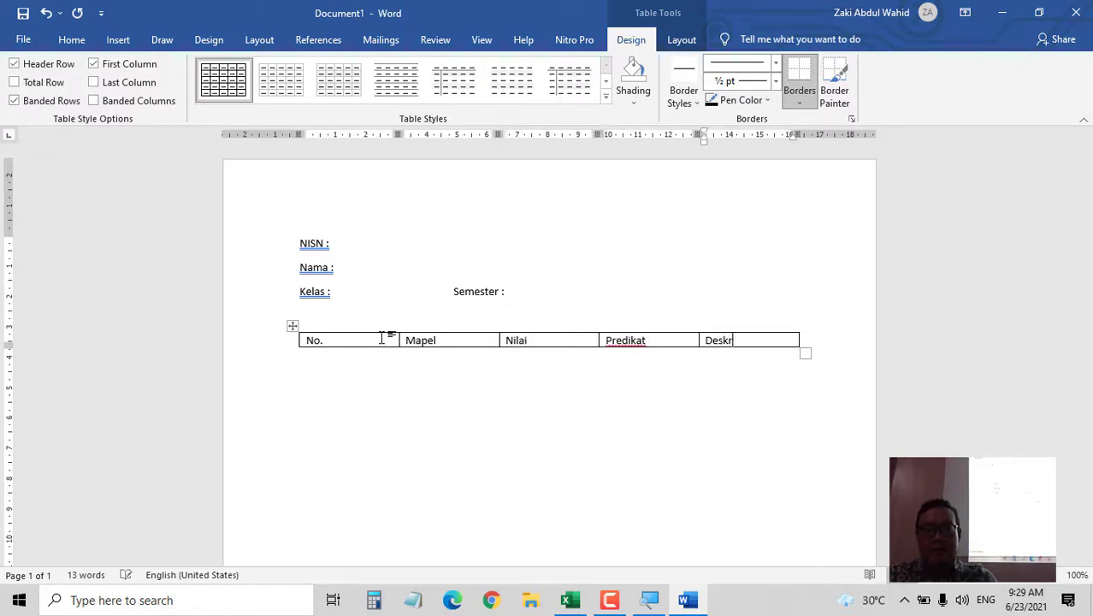
{"action": "type", "text": "kripsi"}
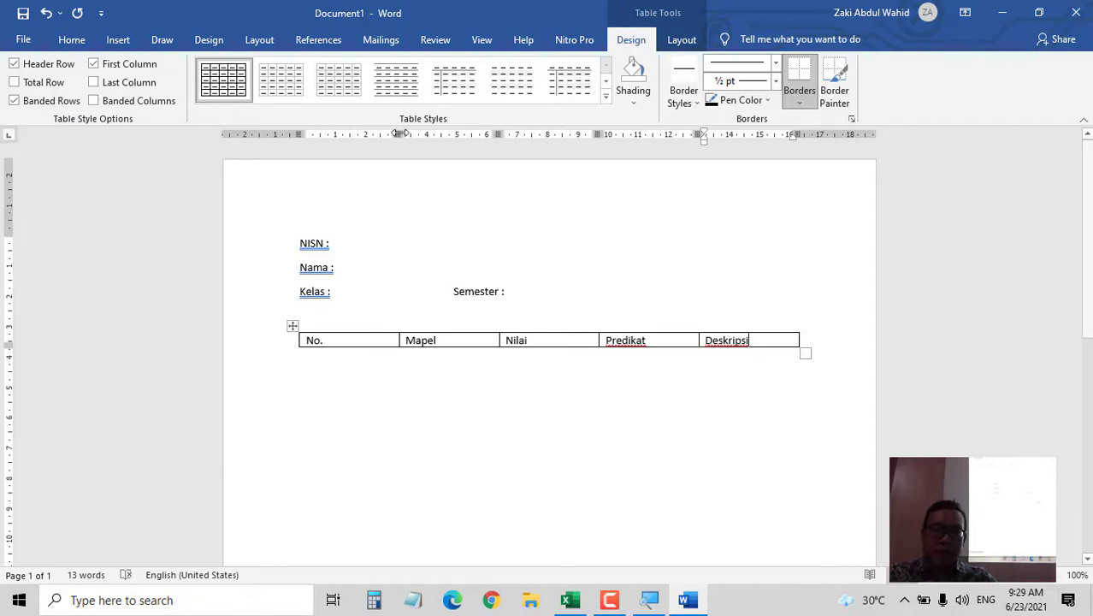
- Narrow the No., Nilai and Predikat columns and widen Mapel and Deskripsi to the margin
{"action": "left_click_drag", "start_coordinate": [398, 135], "coordinate": [338, 135]}
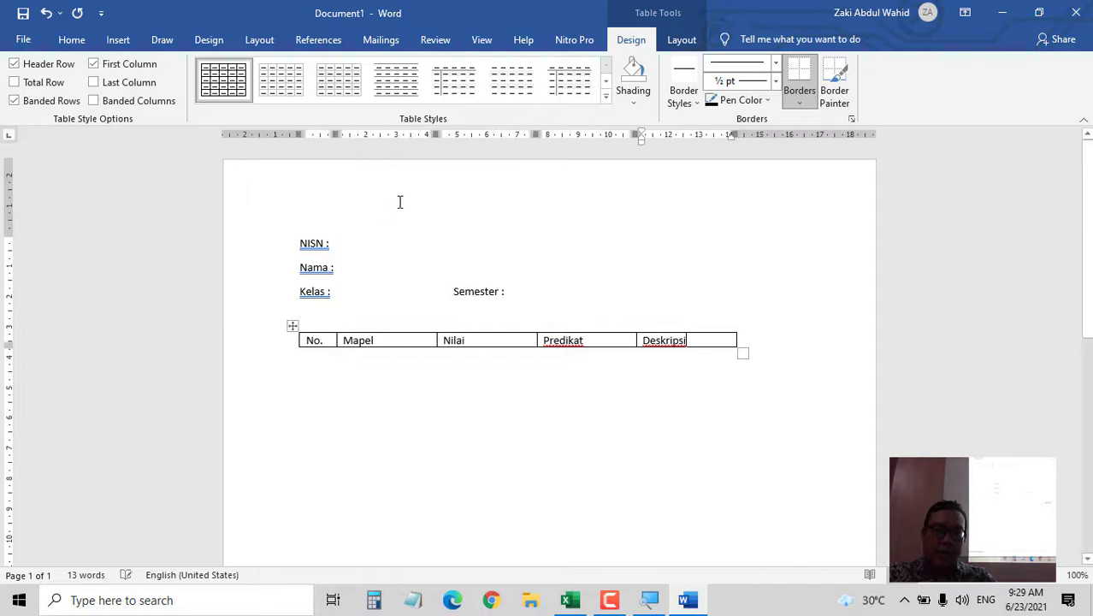
{"action": "left_click_drag", "start_coordinate": [435, 134], "coordinate": [487, 135]}
{"action": "left_click_drag", "start_coordinate": [588, 134], "coordinate": [549, 134]}
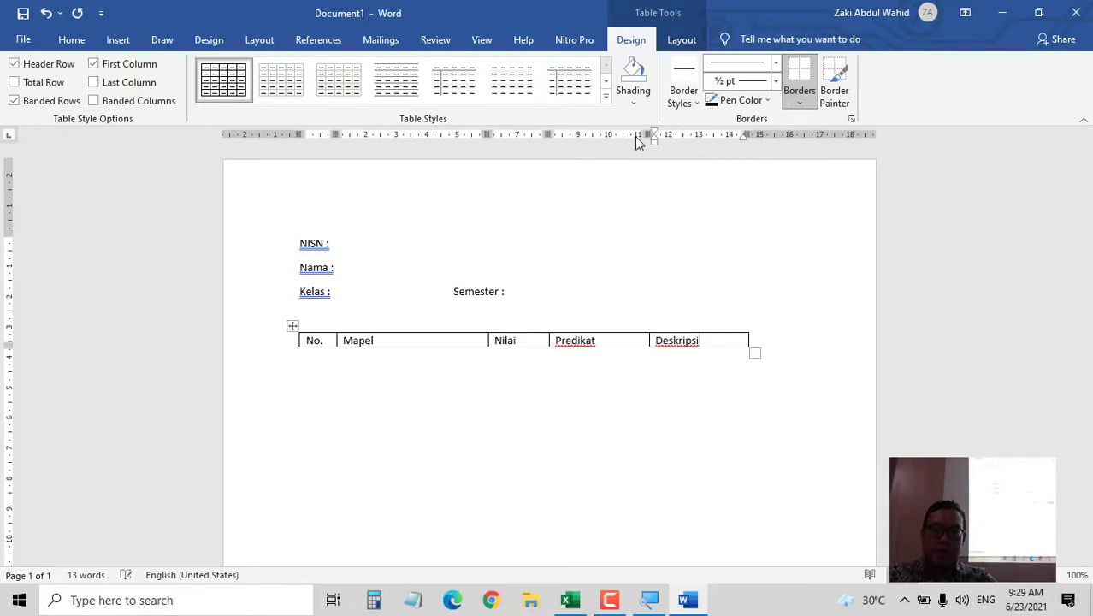
{"action": "left_click_drag", "start_coordinate": [649, 134], "coordinate": [620, 135]}
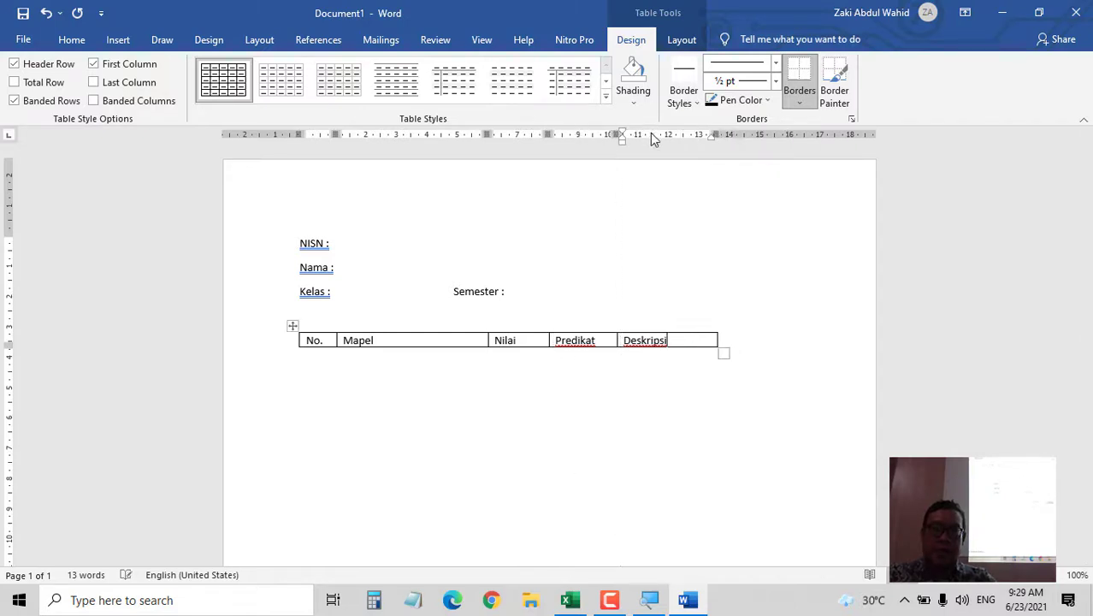
{"action": "mouse_move", "coordinate": [717, 135]}
{"action": "left_mouse_down"}
{"action": "mouse_move", "coordinate": [809, 149]}
{"action": "mouse_move", "coordinate": [796, 139]}
{"action": "left_mouse_up"}
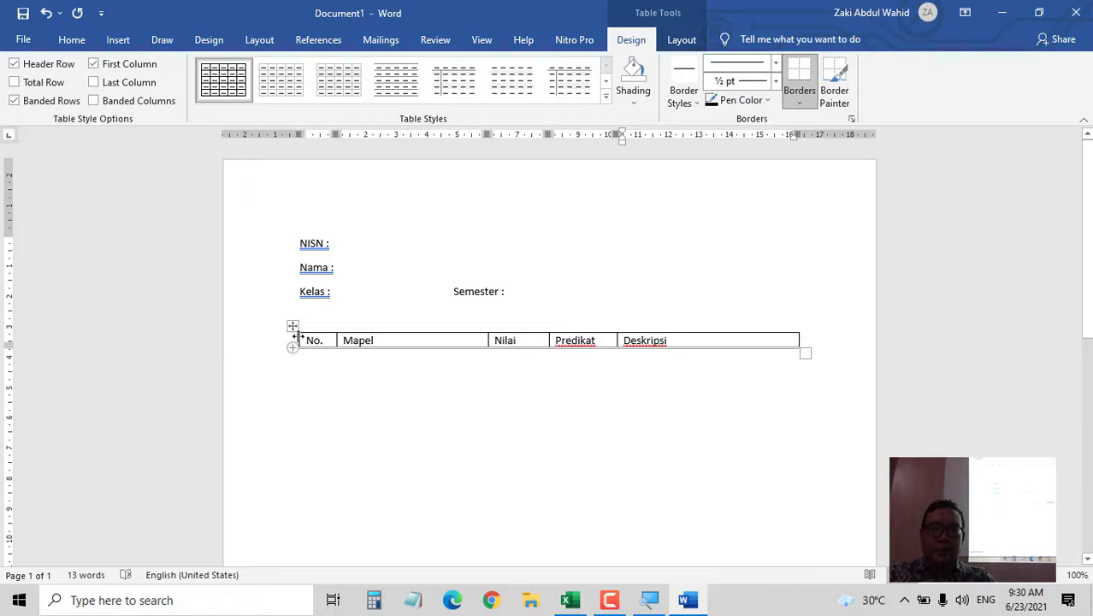
{"action": "left_click_drag", "start_coordinate": [304, 236], "coordinate": [769, 396]}
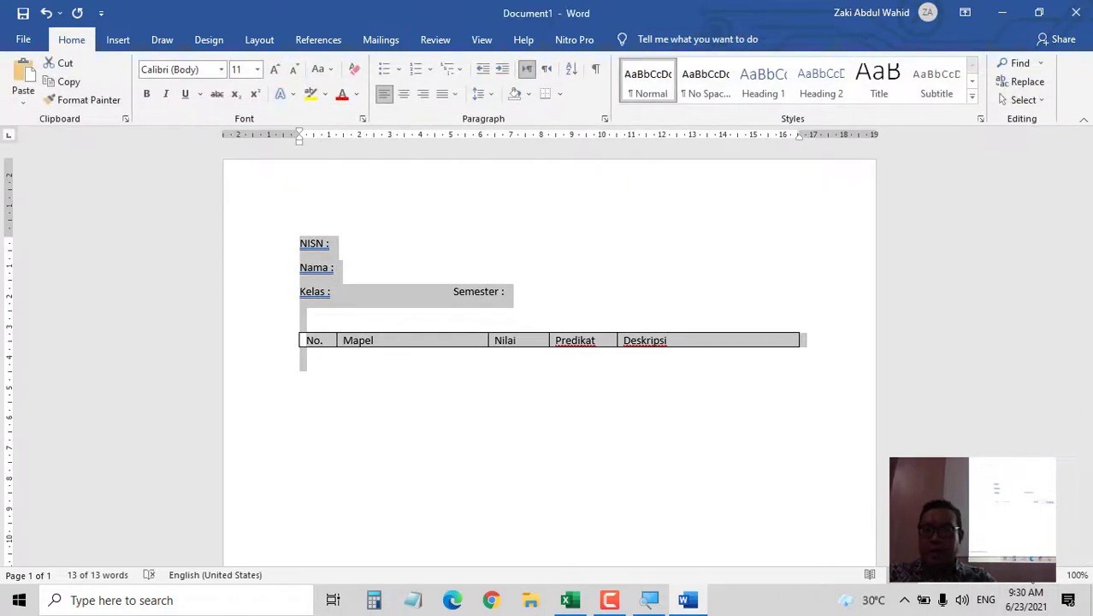
- Zoom in and set the field labels and table text to font size 12
{"action": "left_click", "coordinate": [1057, 578]}
{"action": "left_click", "coordinate": [1057, 577]}
{"action": "left_click", "coordinate": [1057, 578]}
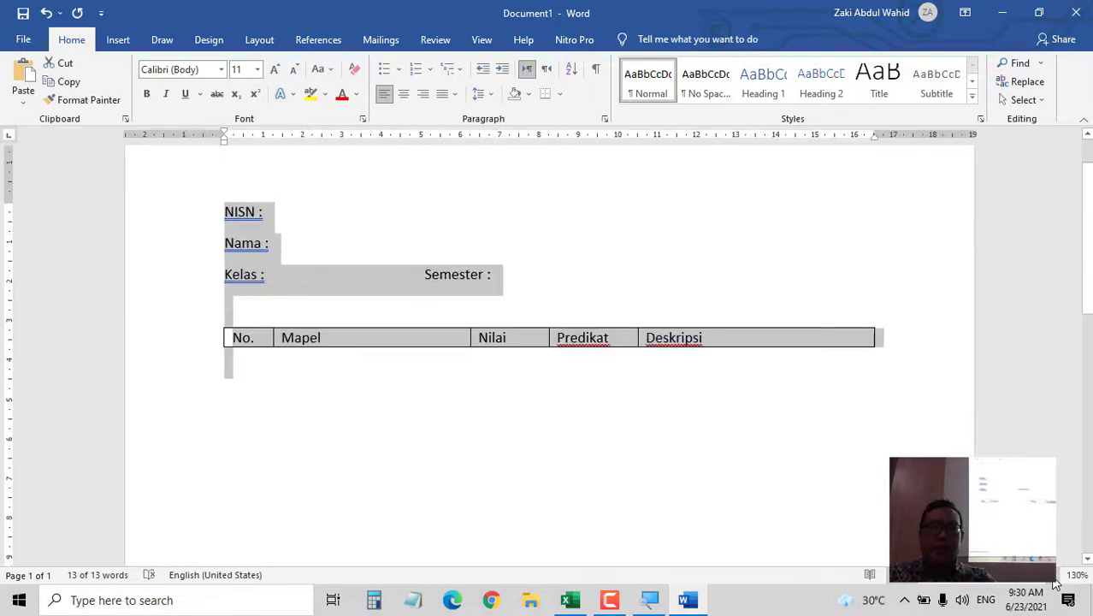
{"action": "left_click", "coordinate": [257, 69]}
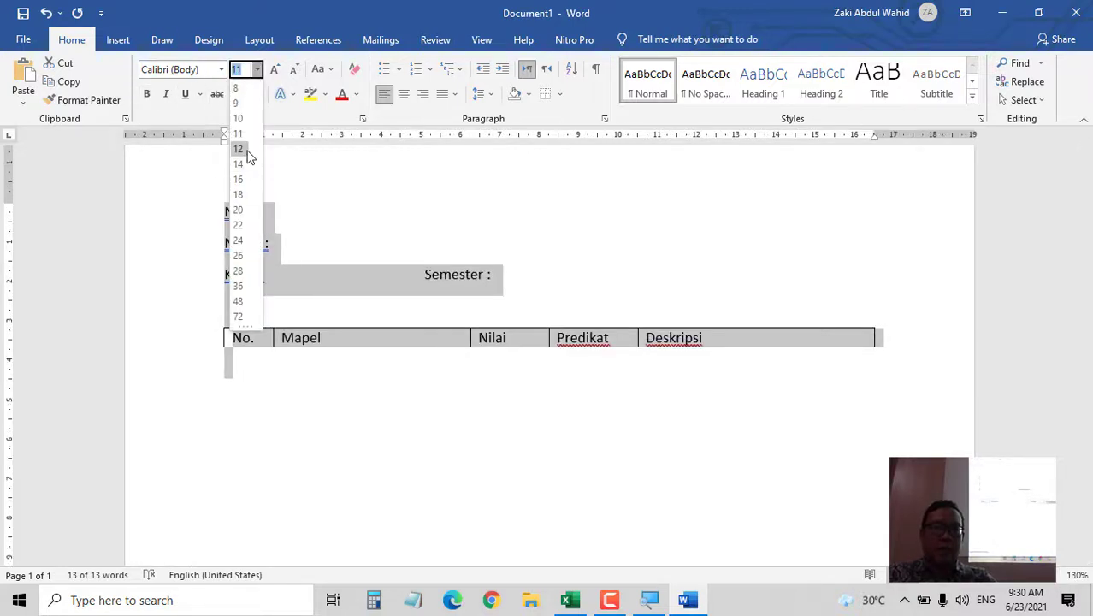
{"action": "left_click", "coordinate": [247, 151]}
{"action": "left_click", "coordinate": [452, 236]}
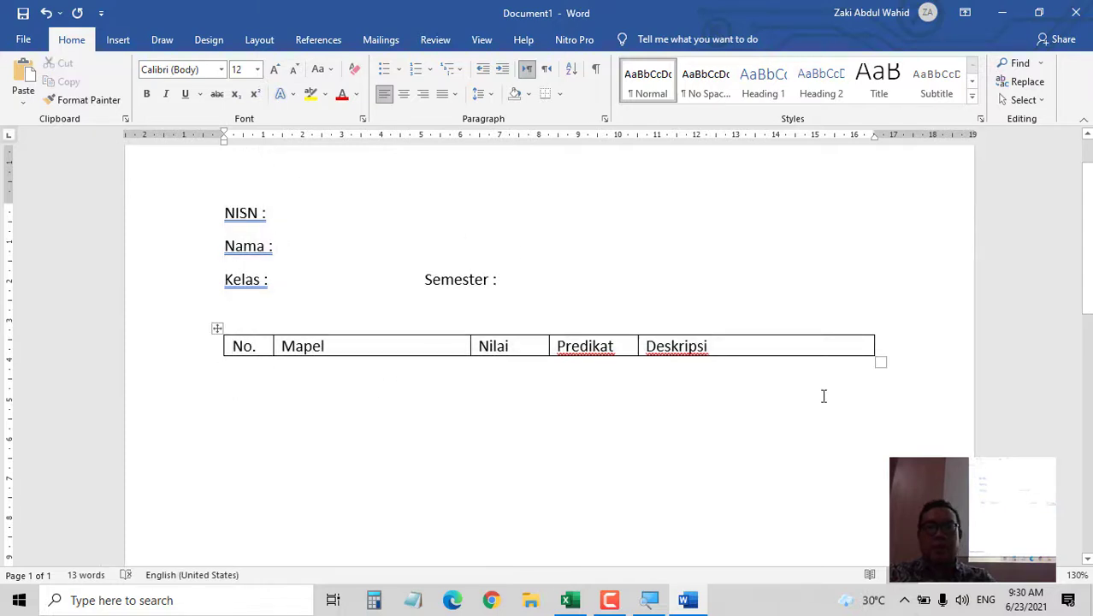
- Make the header labels bold and centred, and drag the header row taller
{"action": "left_click", "coordinate": [220, 345]}
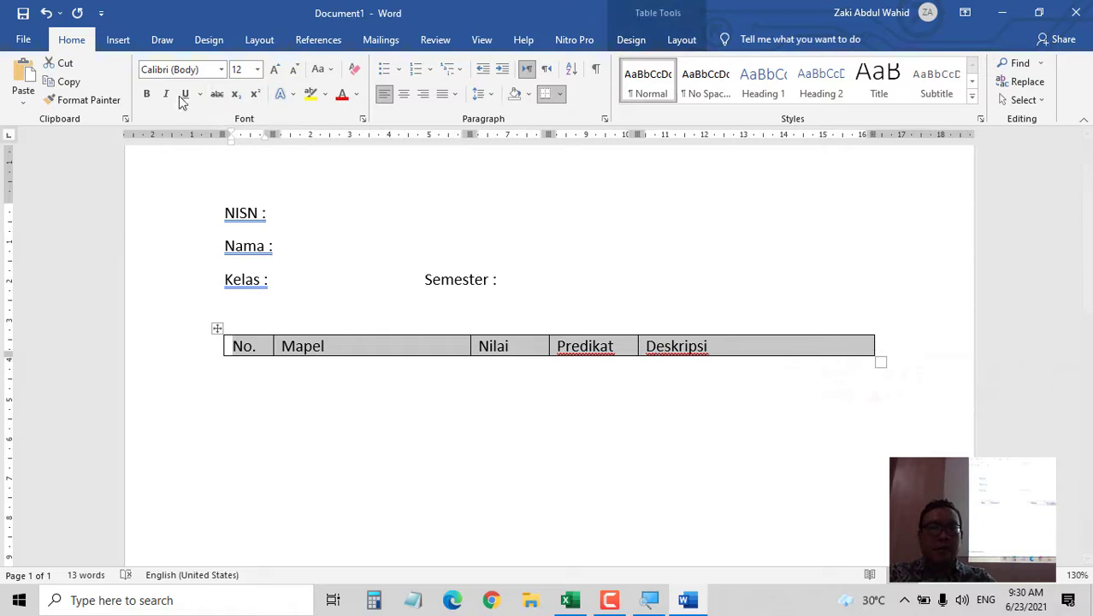
{"action": "left_click", "coordinate": [147, 93]}
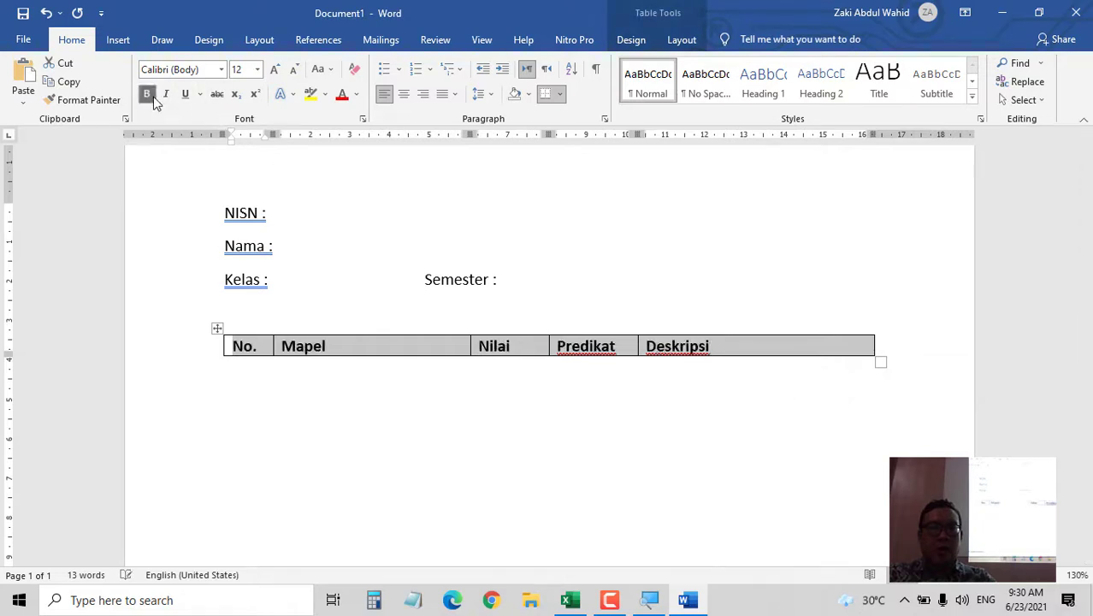
{"action": "left_click", "coordinate": [404, 94]}
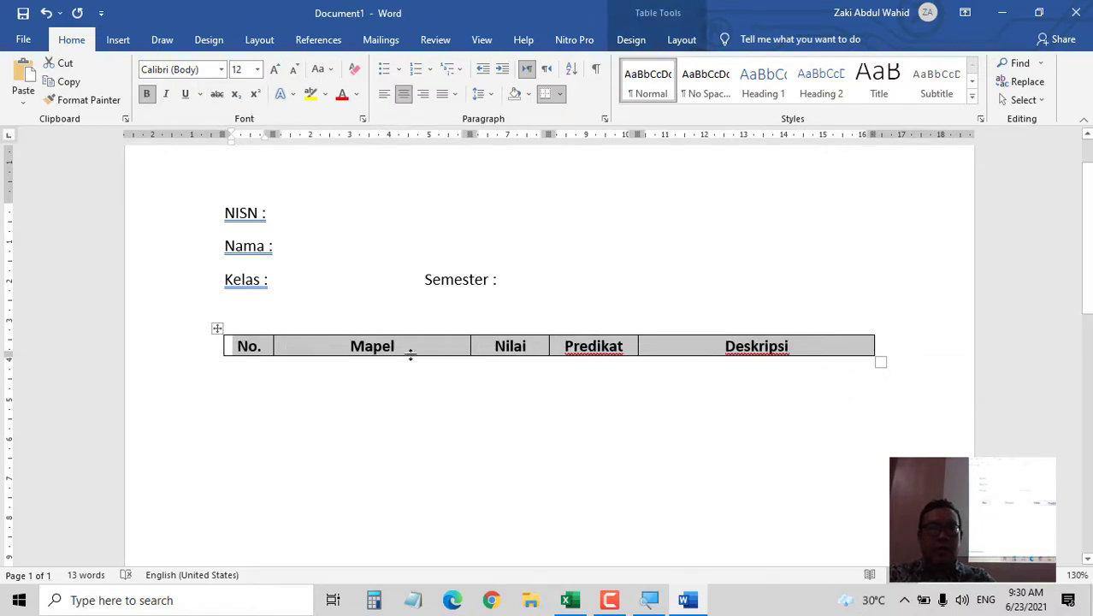
{"action": "left_click_drag", "start_coordinate": [411, 355], "coordinate": [407, 387]}
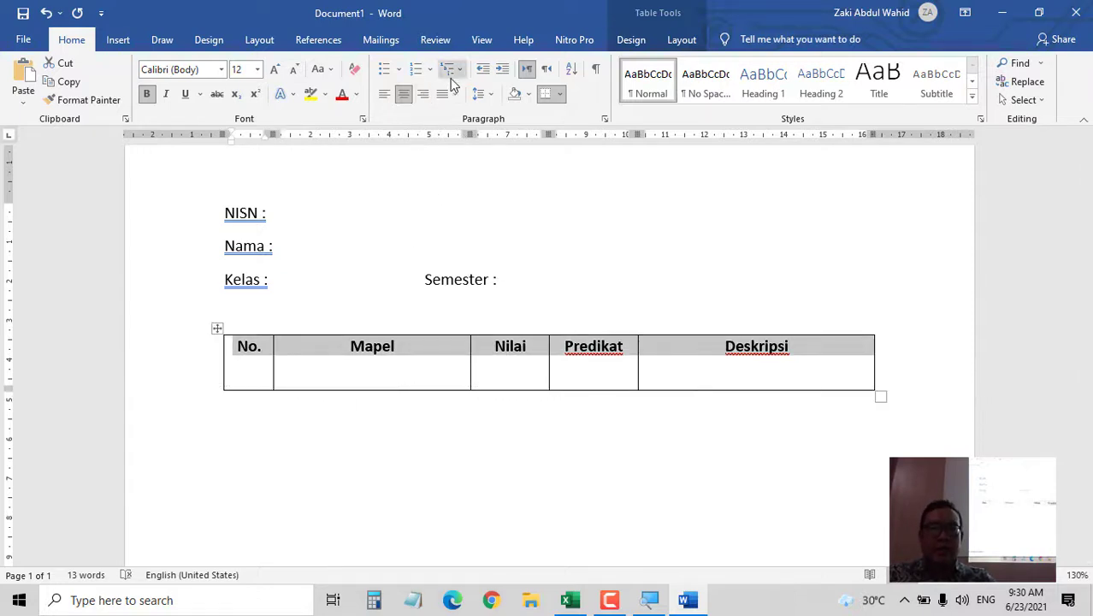
{"action": "left_click", "coordinate": [480, 94]}
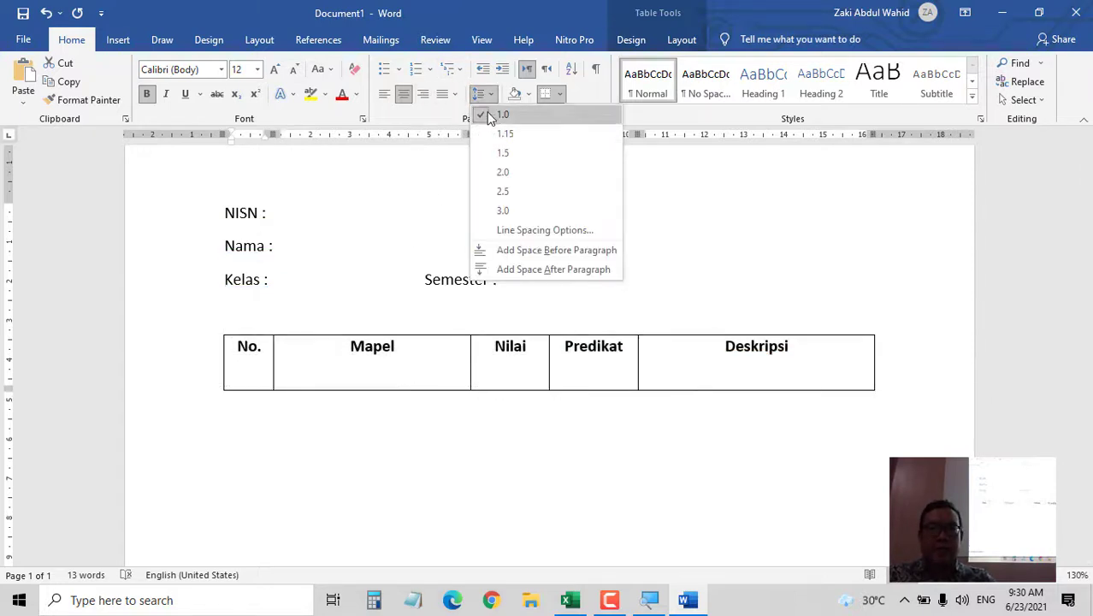
{"action": "left_click", "coordinate": [481, 96]}
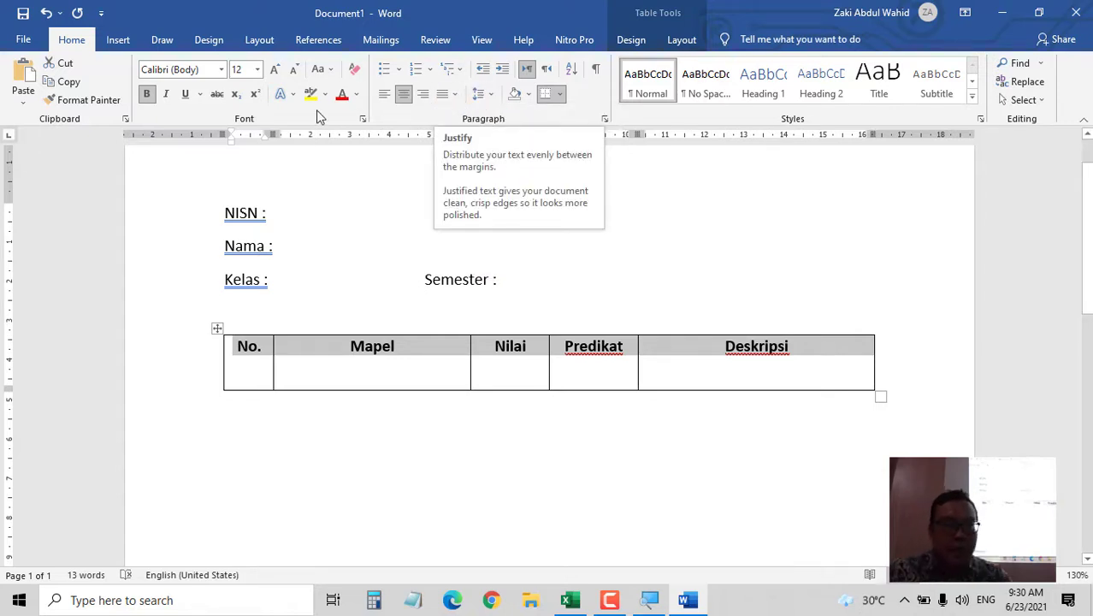
{"action": "left_click", "coordinate": [453, 96]}
{"action": "left_click", "coordinate": [453, 100]}
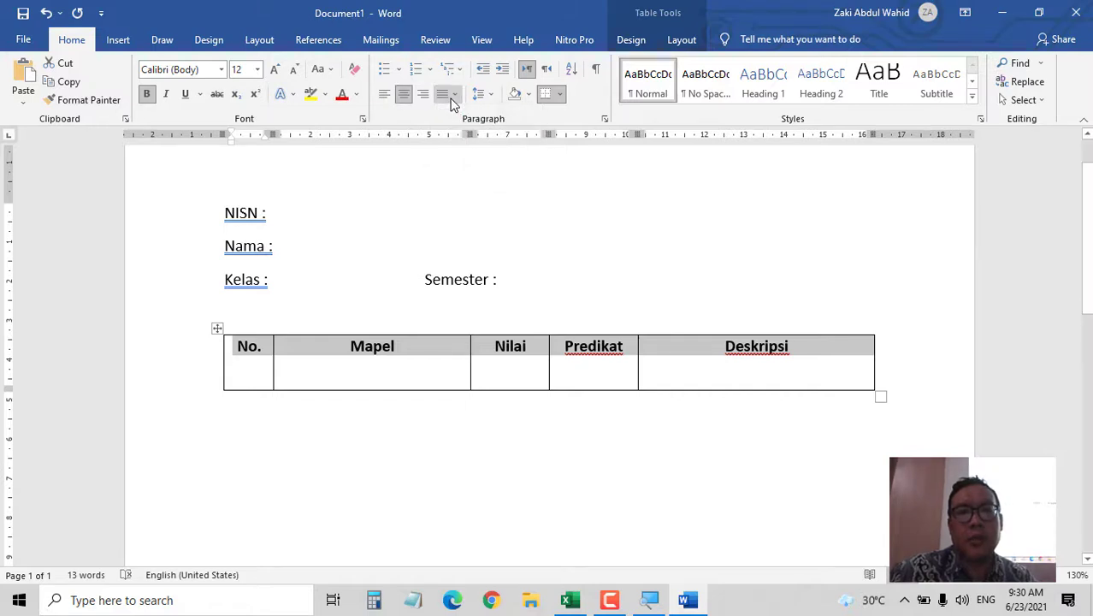
- Centre the table on the page and vertically centre the No. header cell in Table Properties
{"action": "right_click", "coordinate": [395, 343]}
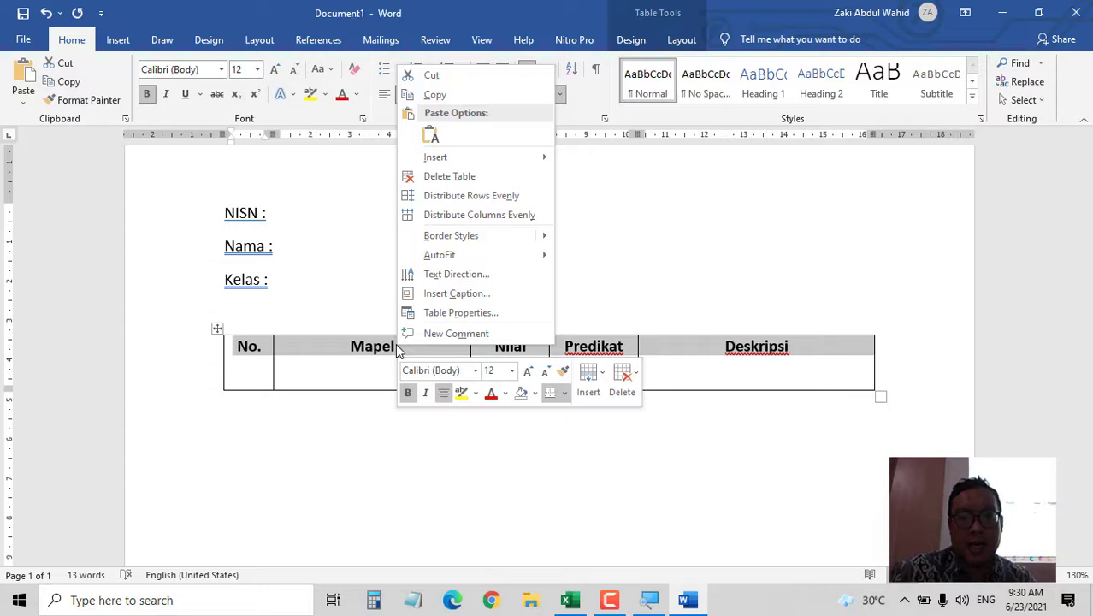
{"action": "key", "text": "Escape"}
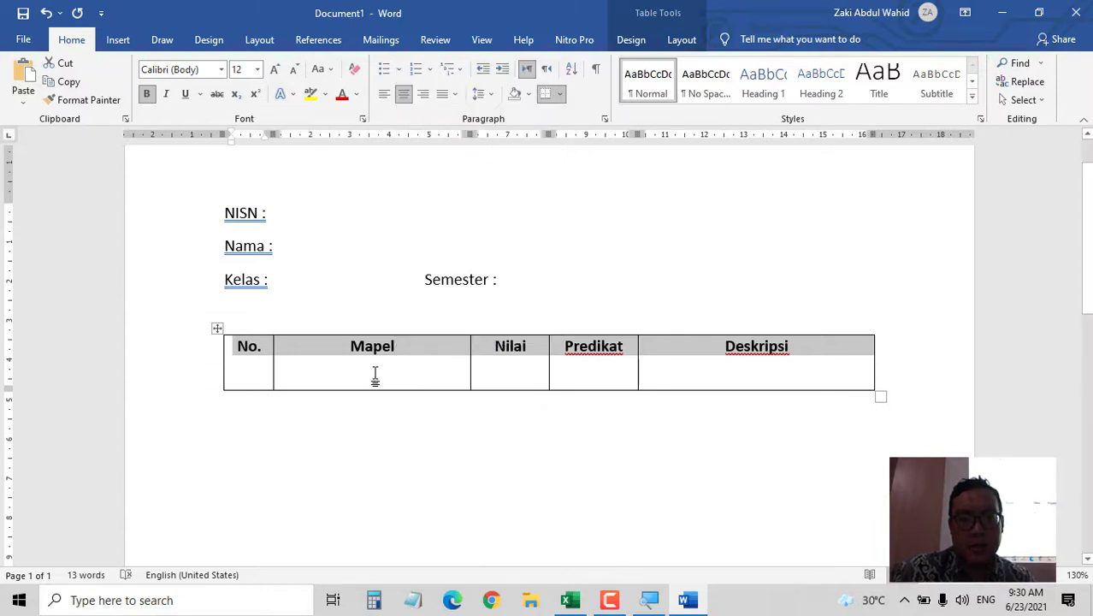
{"action": "left_click", "coordinate": [248, 345]}
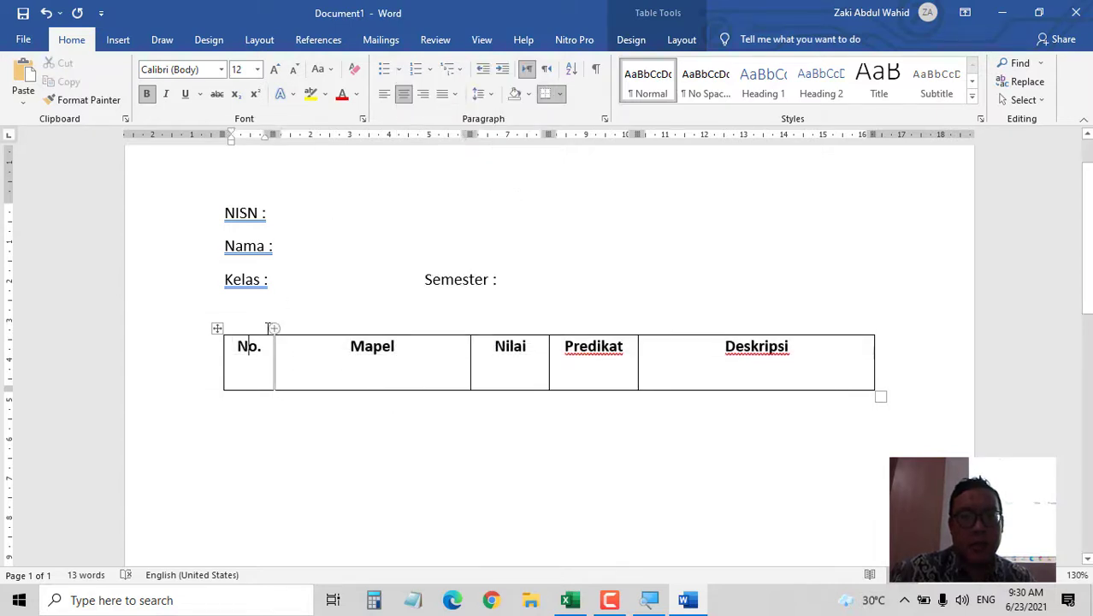
{"action": "right_click", "coordinate": [249, 346]}
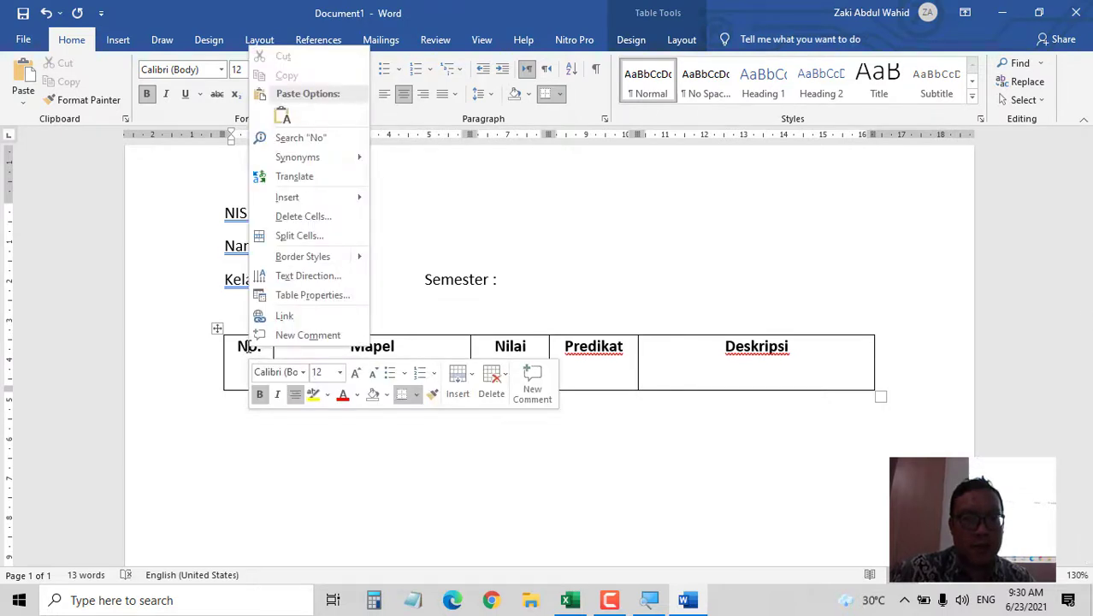
{"action": "left_click", "coordinate": [312, 296]}
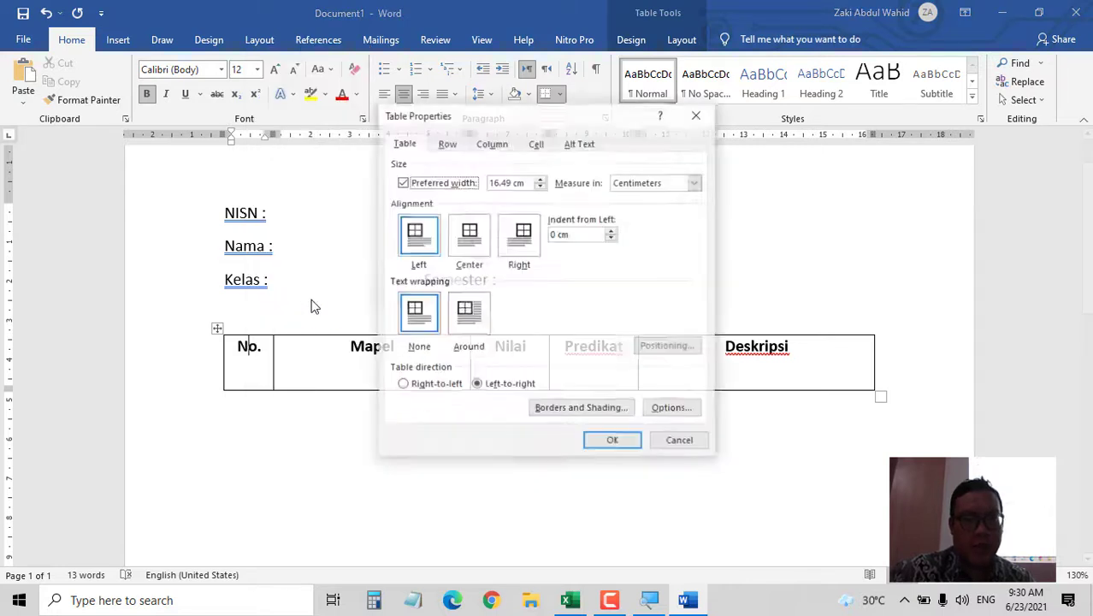
{"action": "left_click", "coordinate": [471, 246]}
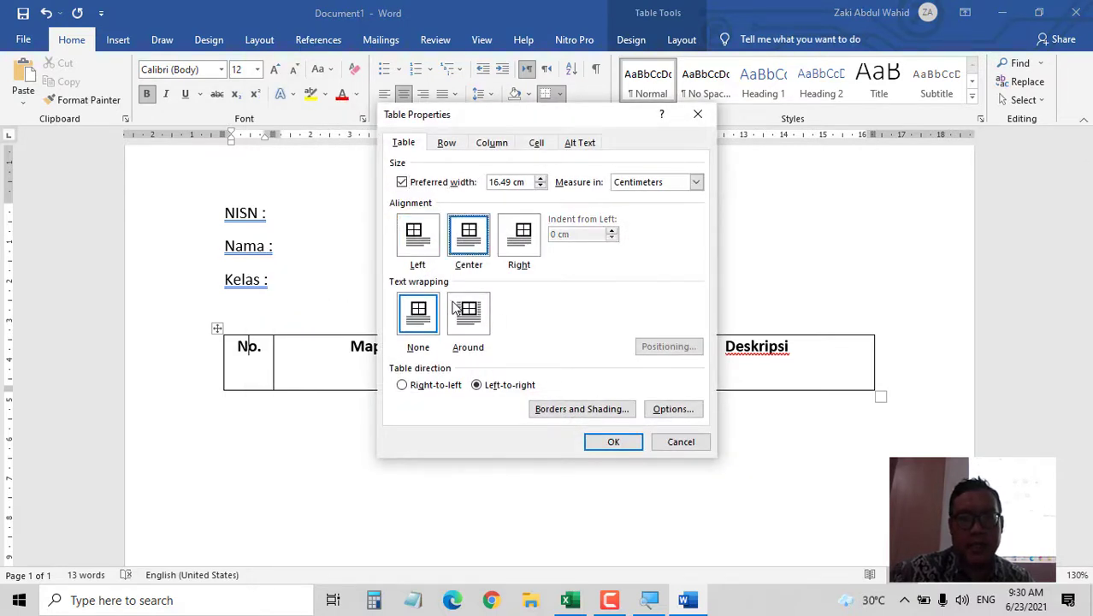
{"action": "left_click", "coordinate": [447, 143]}
{"action": "left_click", "coordinate": [495, 145]}
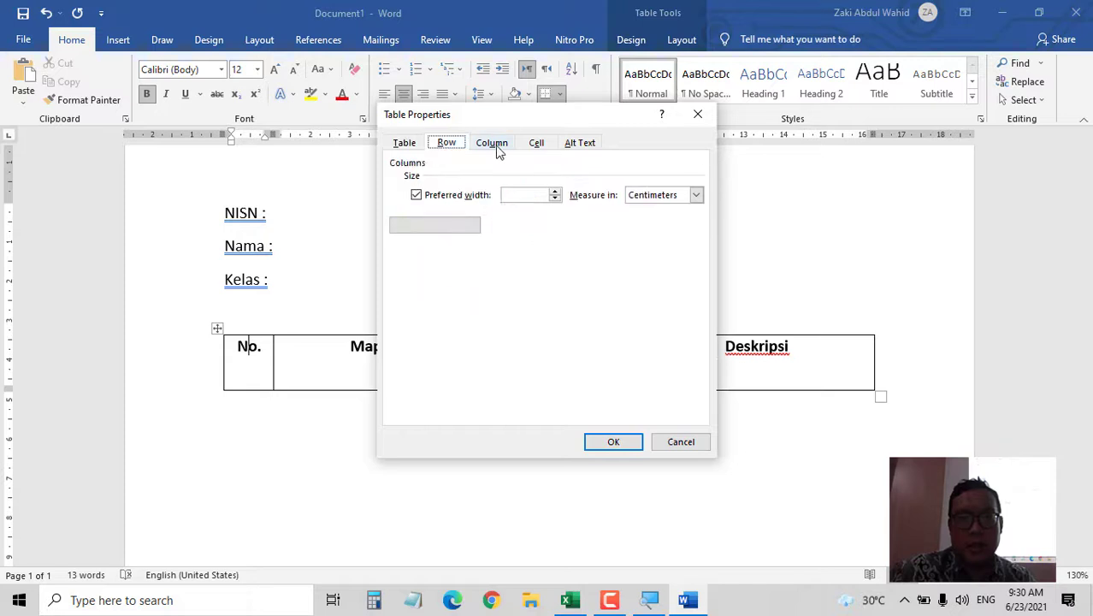
{"action": "left_click", "coordinate": [532, 144]}
{"action": "left_click", "coordinate": [469, 238]}
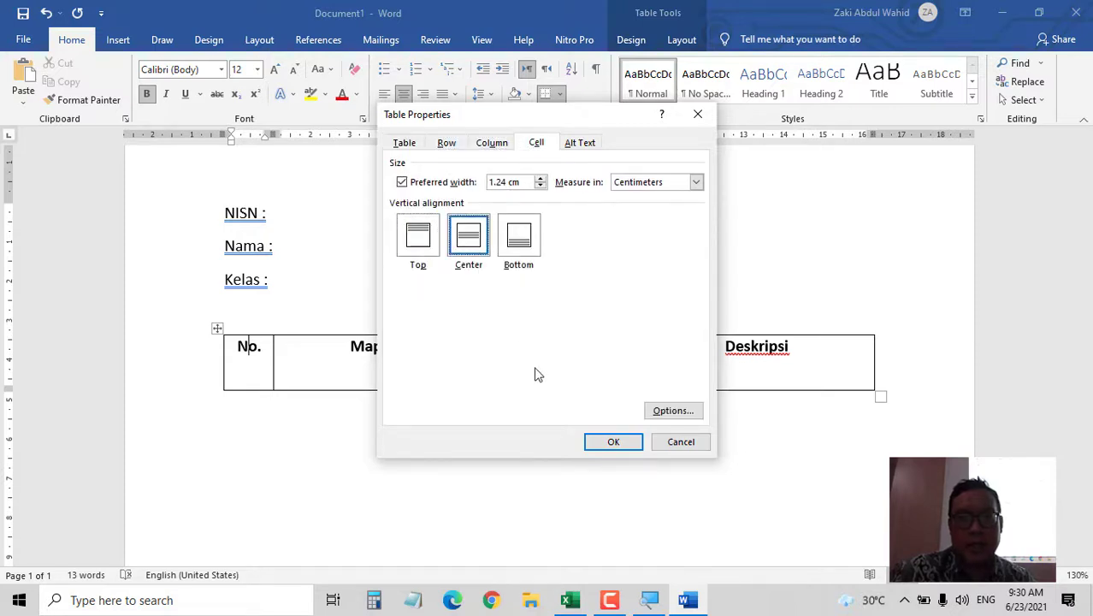
{"action": "left_click", "coordinate": [611, 442]}
- Vertically centre the Mapel, Nilai, Predikat and Deskripsi header cells
{"action": "left_click", "coordinate": [355, 351]}
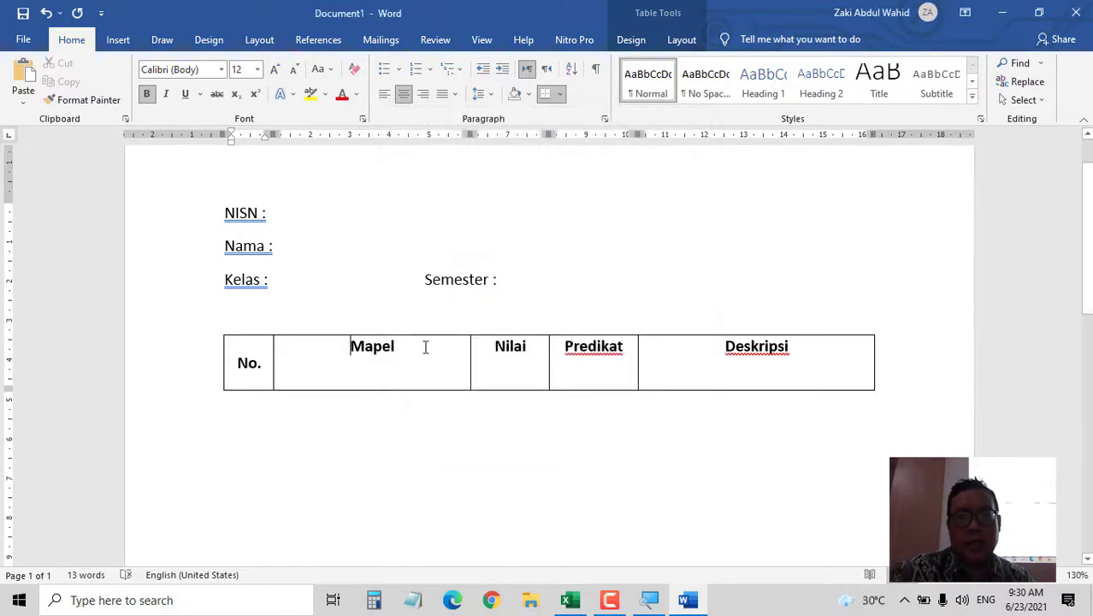
{"action": "left_click_drag", "start_coordinate": [425, 347], "coordinate": [767, 381]}
{"action": "right_click", "coordinate": [782, 360]}
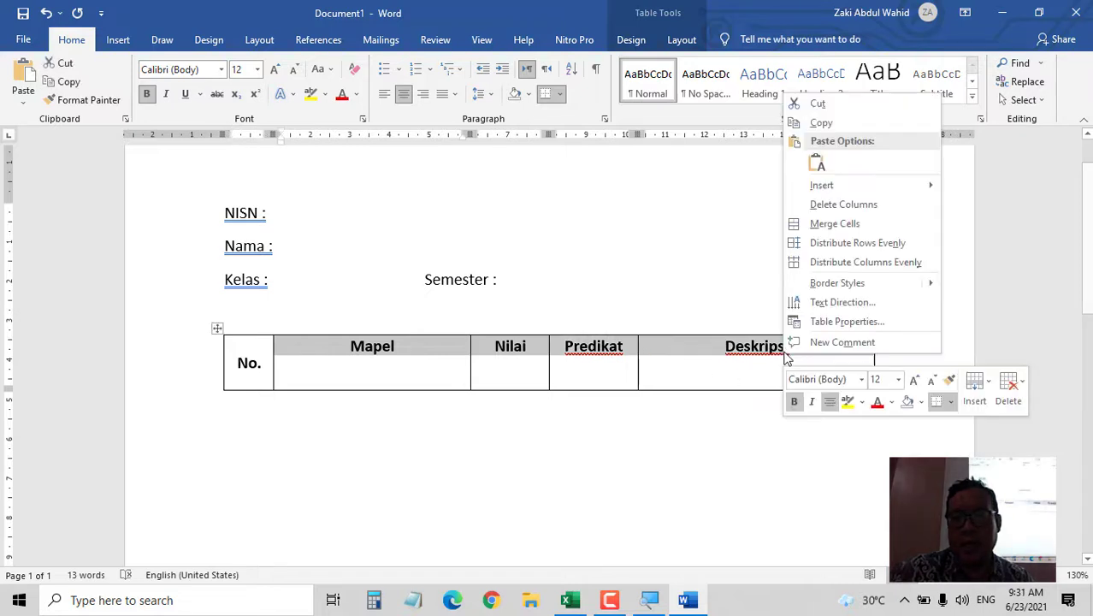
{"action": "left_click", "coordinate": [826, 321]}
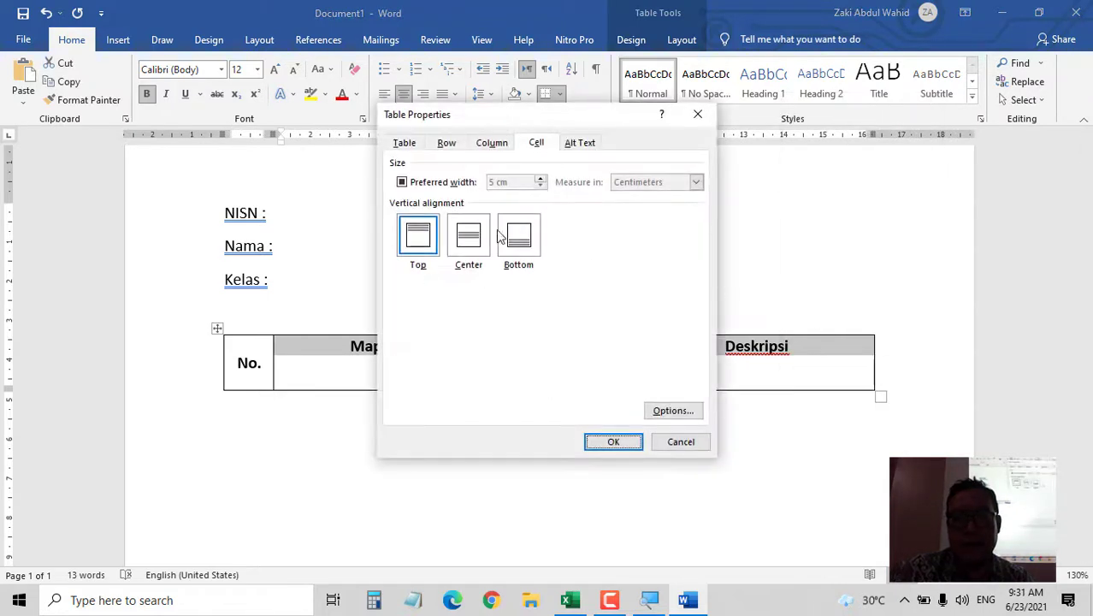
{"action": "left_click", "coordinate": [471, 234]}
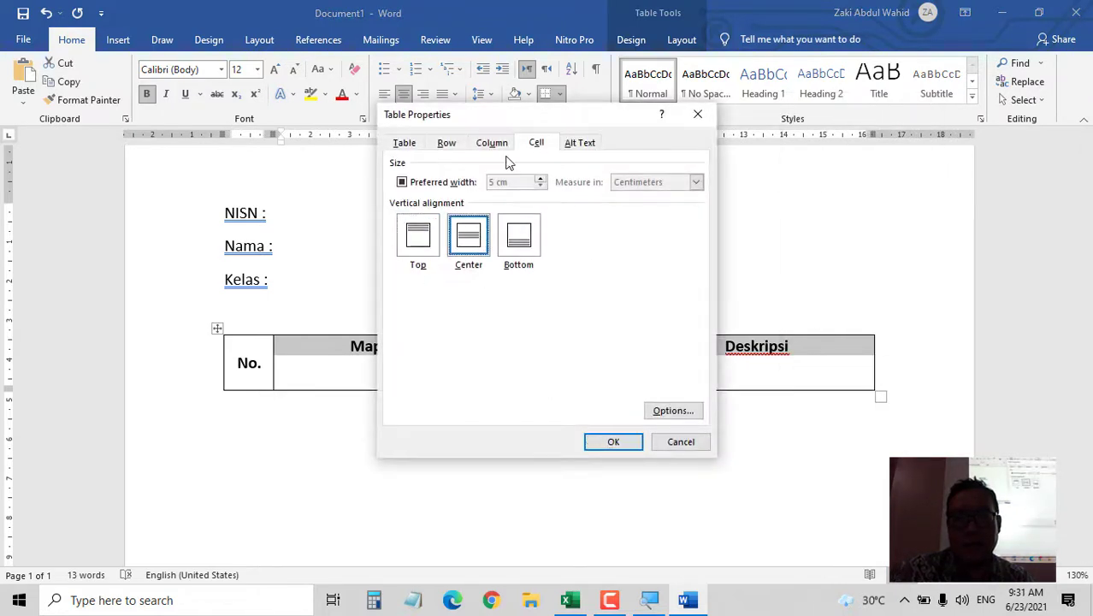
{"action": "left_click", "coordinate": [598, 442]}
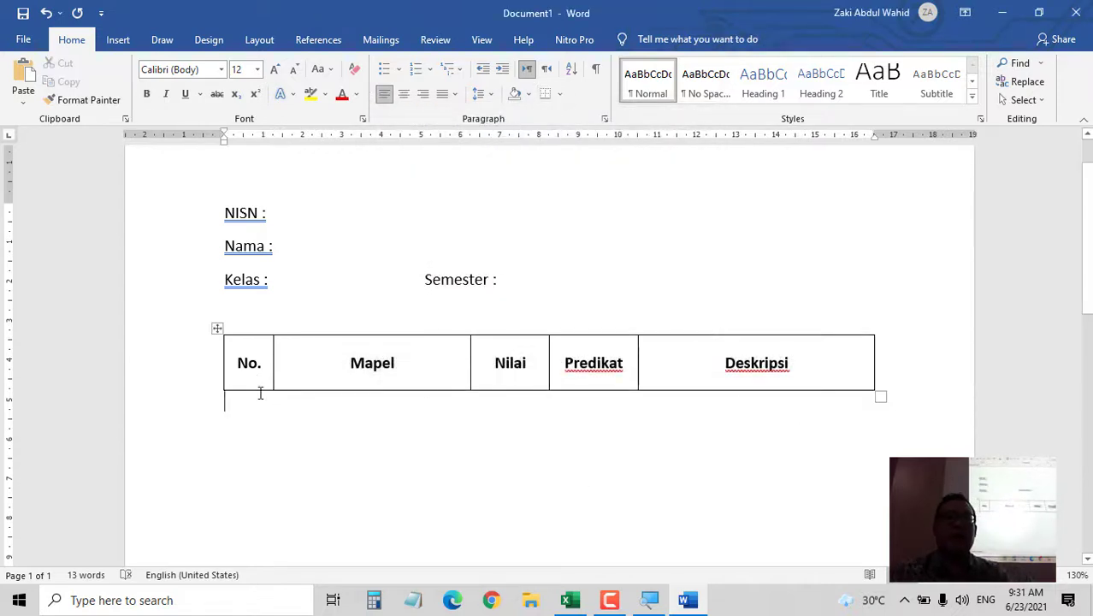
{"action": "left_click_drag", "start_coordinate": [237, 363], "coordinate": [785, 379]}
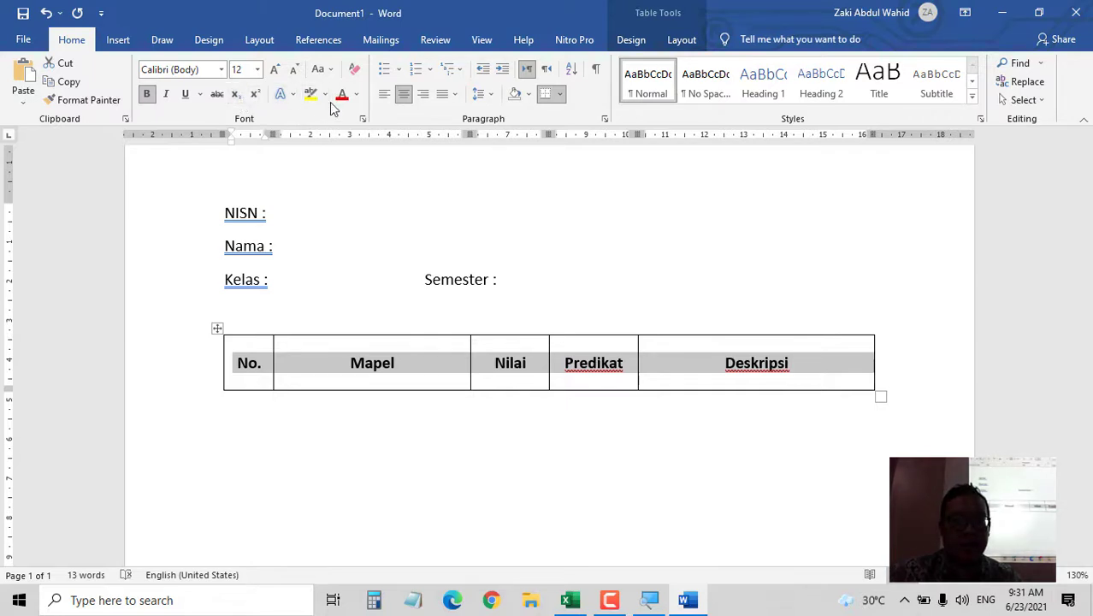
- Shade the header row grey, then add a second row below it with white fill
{"action": "left_click", "coordinate": [529, 94]}
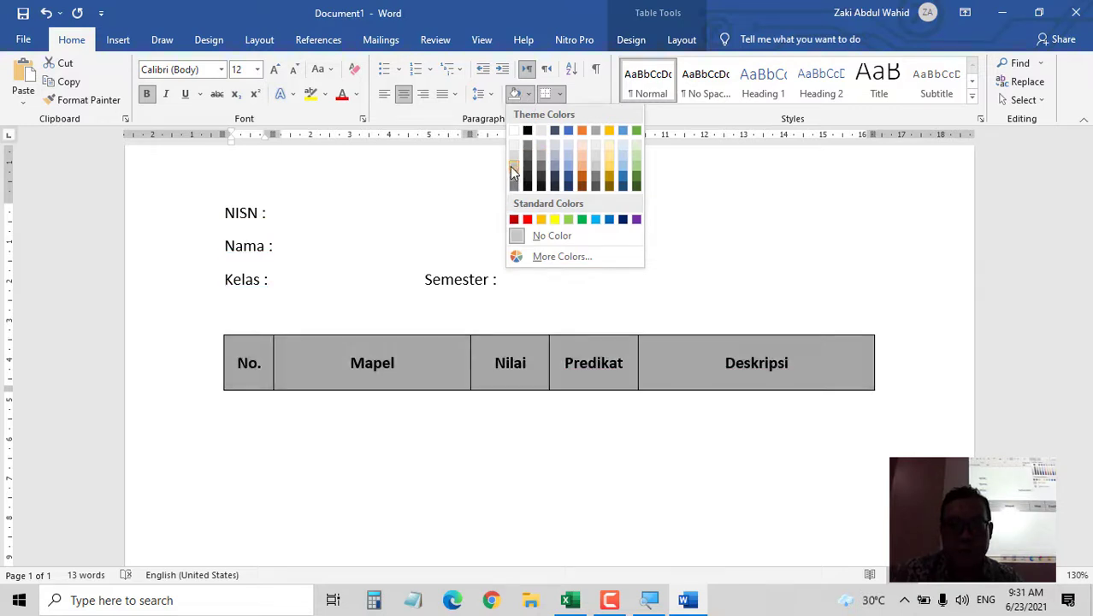
{"action": "left_click", "coordinate": [514, 178]}
{"action": "left_click", "coordinate": [500, 432]}
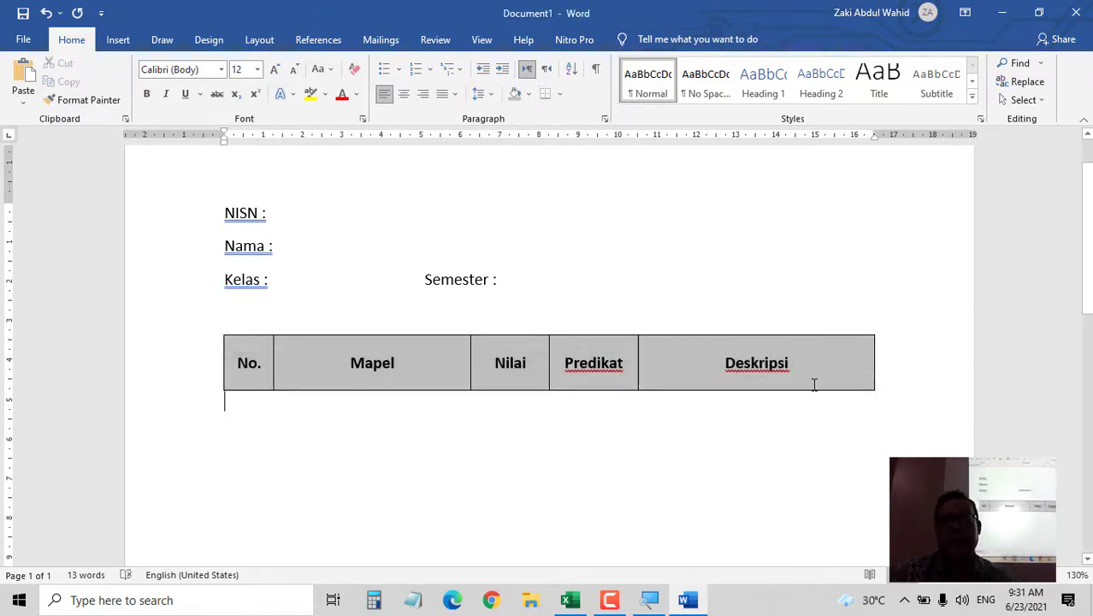
{"action": "left_click", "coordinate": [885, 384]}
{"action": "key", "text": "Return"}
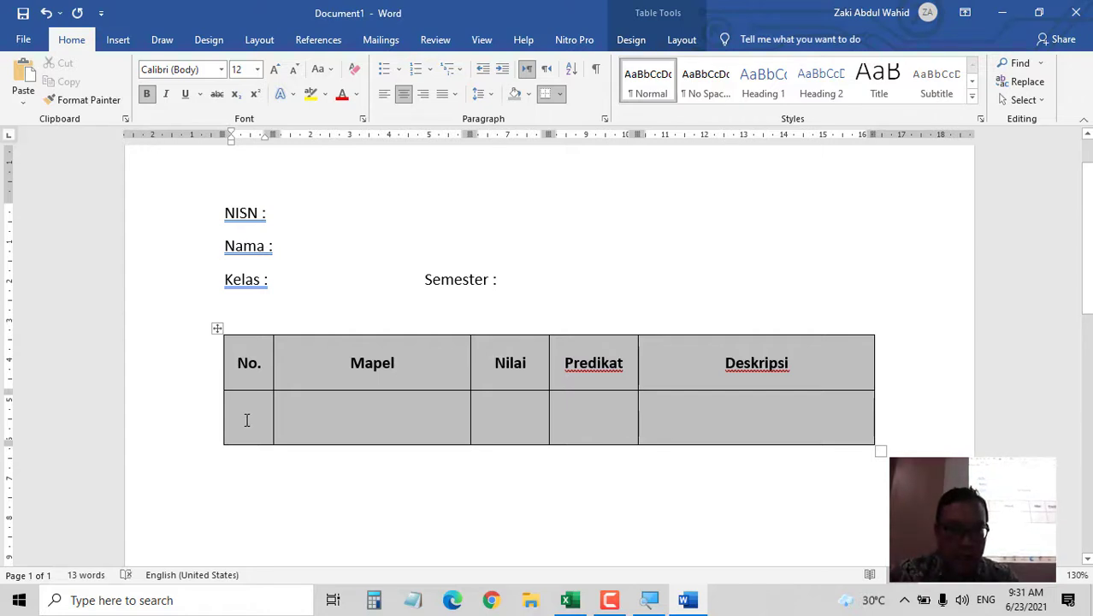
{"action": "left_click_drag", "start_coordinate": [247, 420], "coordinate": [830, 422]}
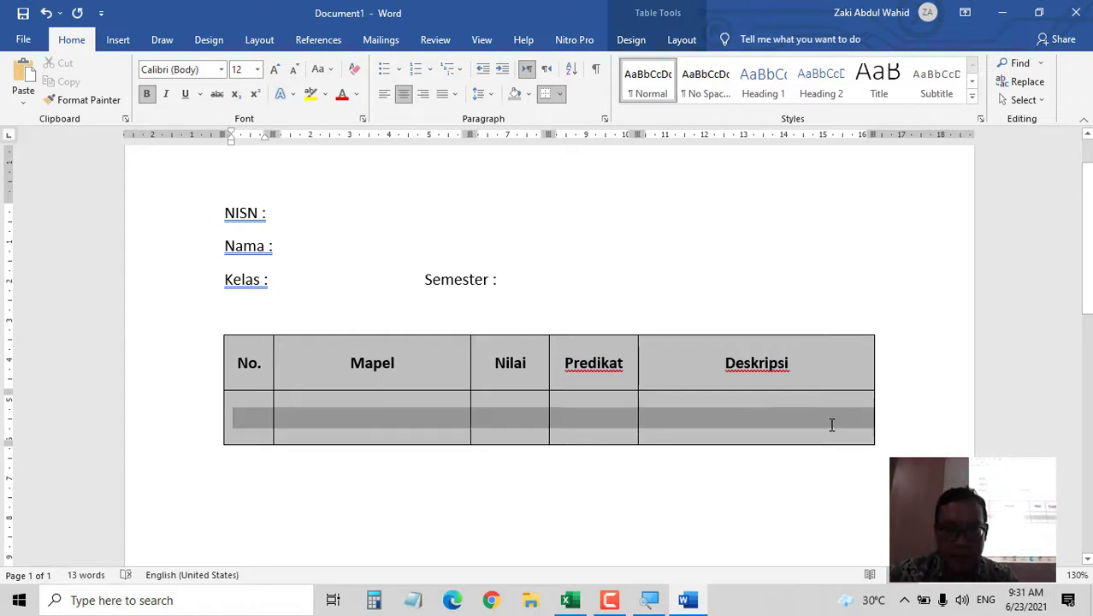
{"action": "left_click", "coordinate": [532, 95]}
{"action": "left_click", "coordinate": [516, 128]}
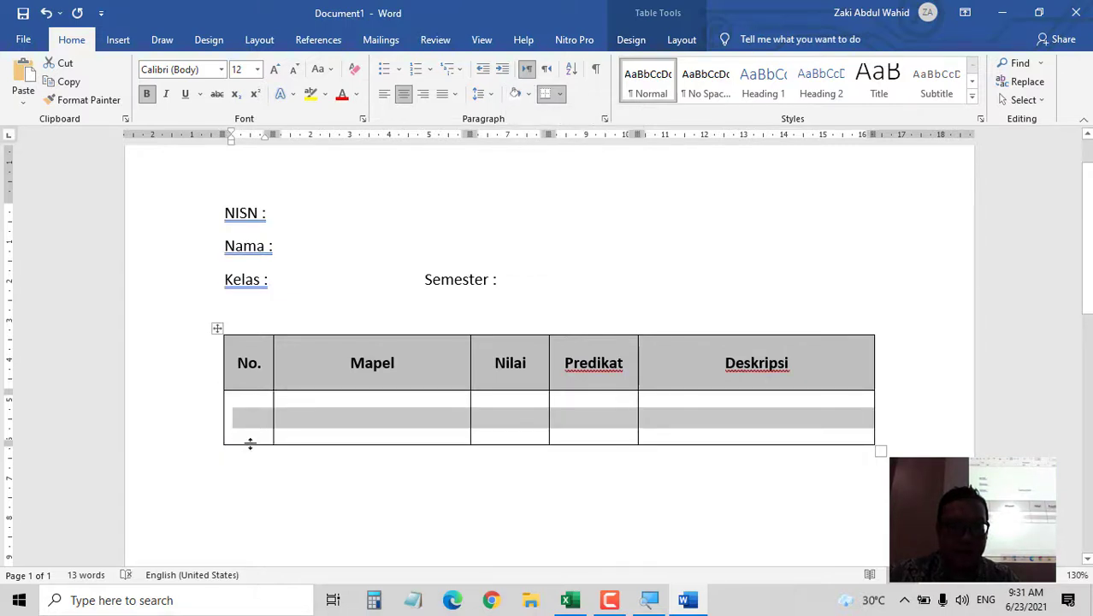
- Shorten the second row and enter 1 and Matematika 1 in it
{"action": "left_click_drag", "start_coordinate": [250, 443], "coordinate": [254, 420]}
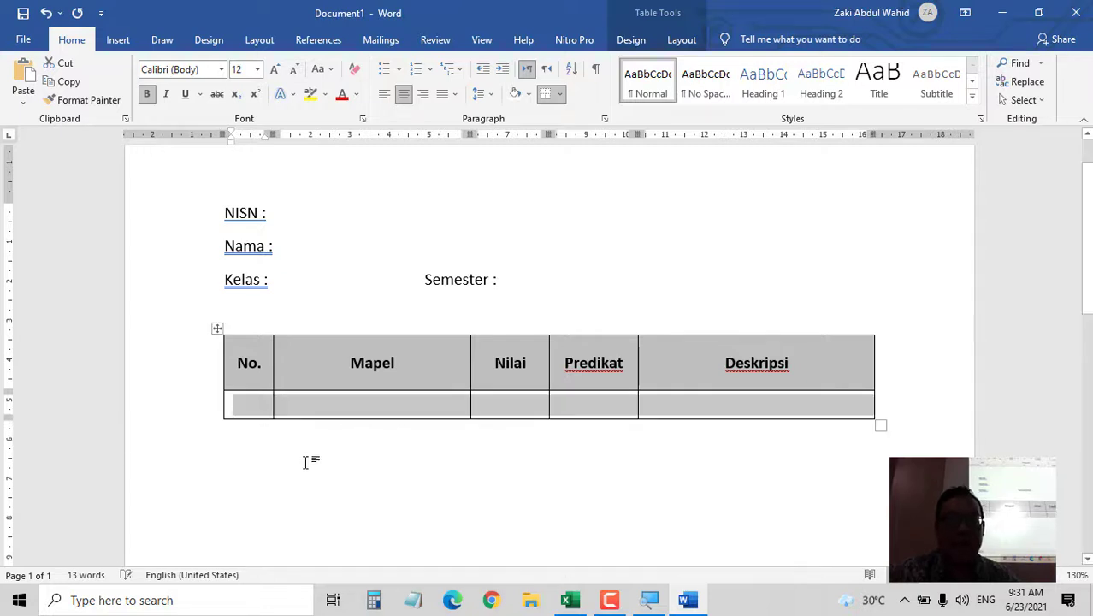
{"action": "left_click", "coordinate": [258, 406]}
{"action": "type", "text": "1"}
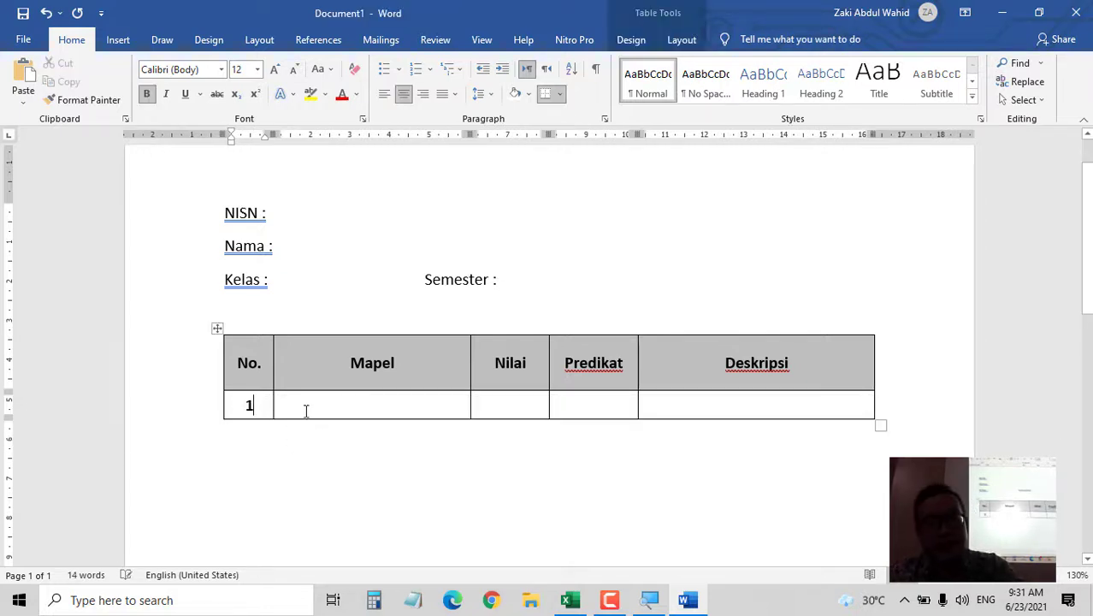
{"action": "left_click", "coordinate": [304, 405]}
{"action": "type", "text": "Mate"}
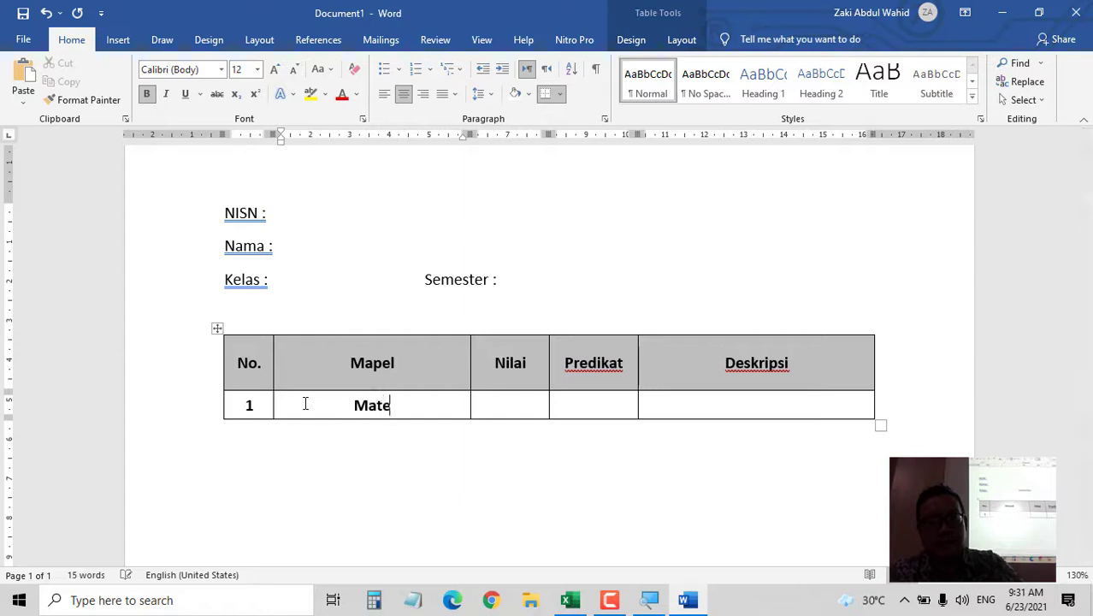
{"action": "type", "text": "matika 1"}
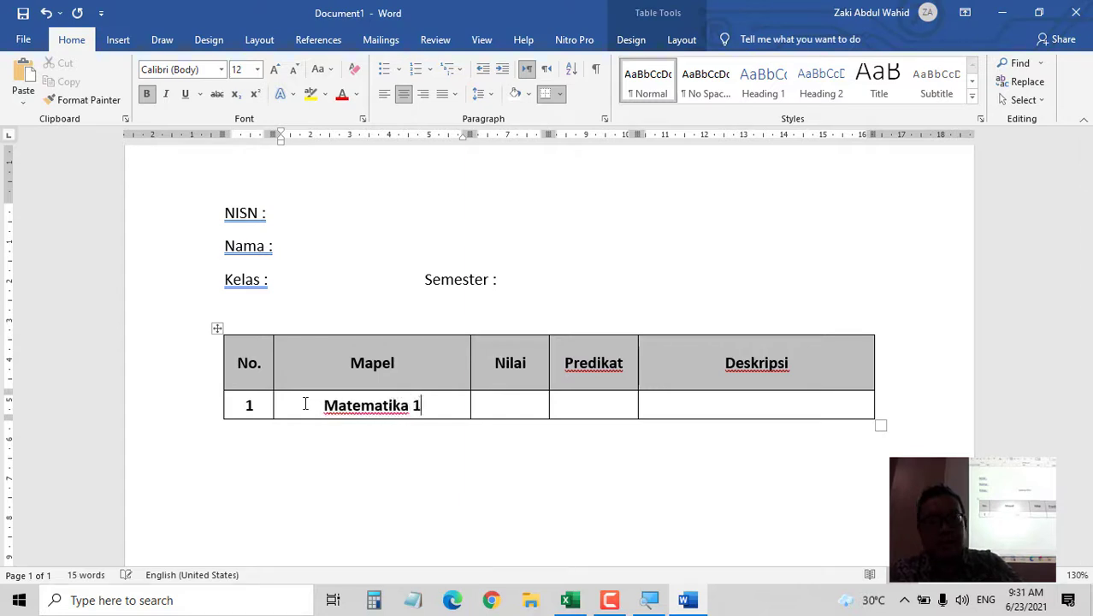
{"action": "key", "text": "Tab"}
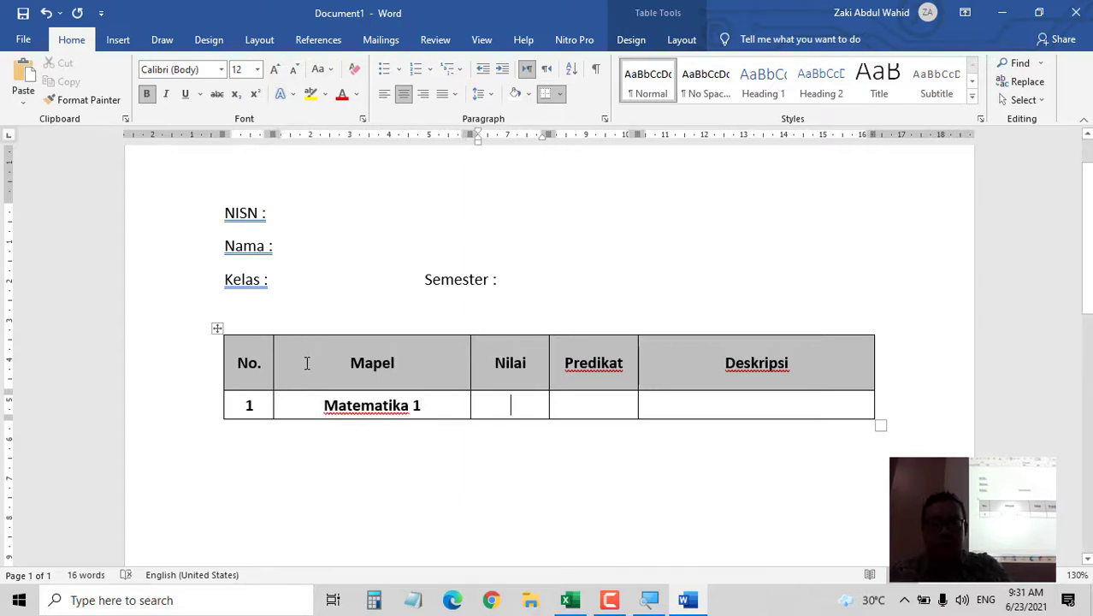
{"action": "key", "text": "Tab"}
{"action": "key", "text": "Tab"}
{"action": "key", "text": "Right"}
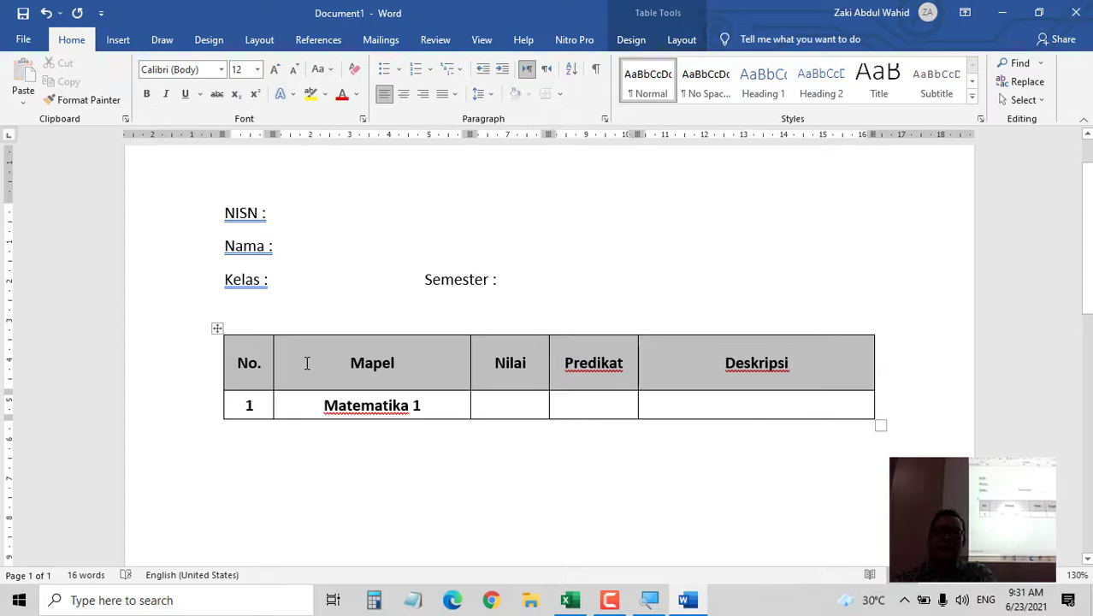
- Add a new row below and enter Matematika 2 in its Mapel cell
{"action": "key", "text": "Return"}
{"action": "key", "text": "Tab"}
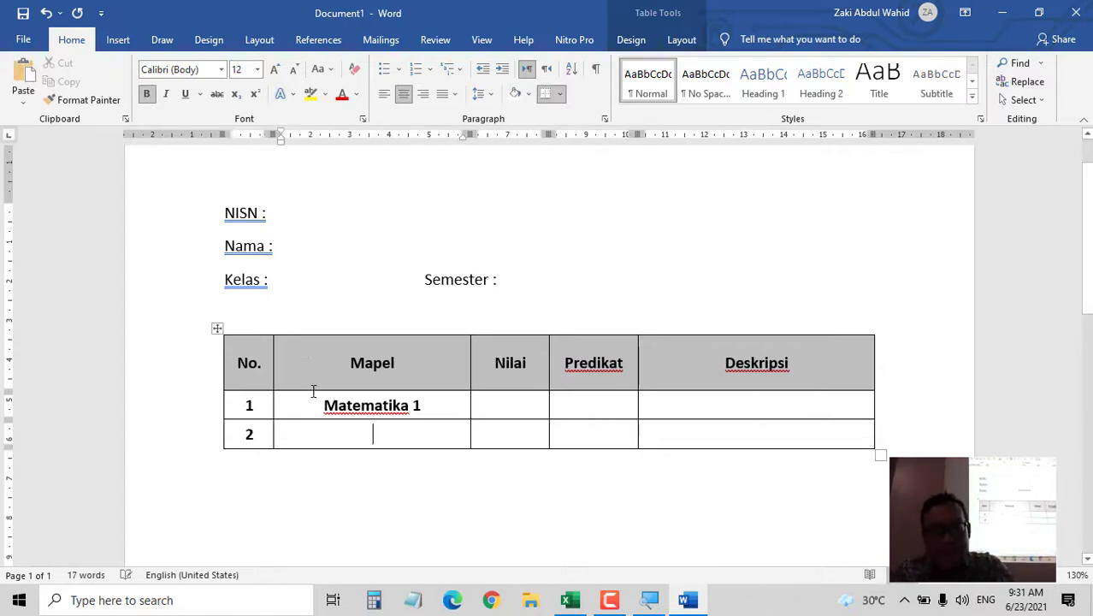
{"action": "type", "text": "Matematika 2"}
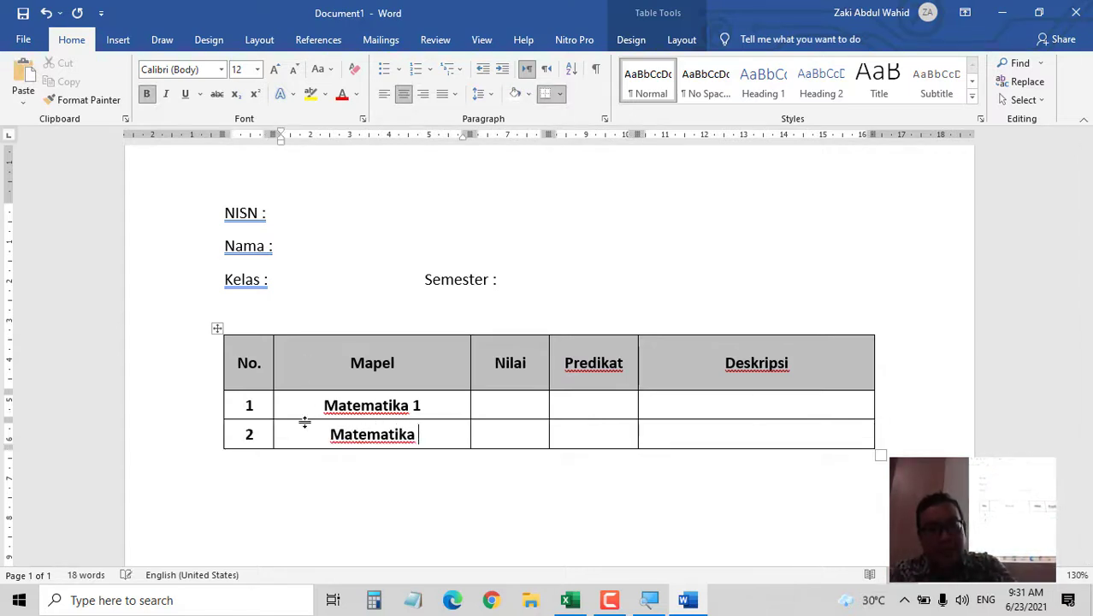
{"action": "key", "text": "Tab"}
{"action": "key", "text": "Tab"}
{"action": "key", "text": "Tab"}
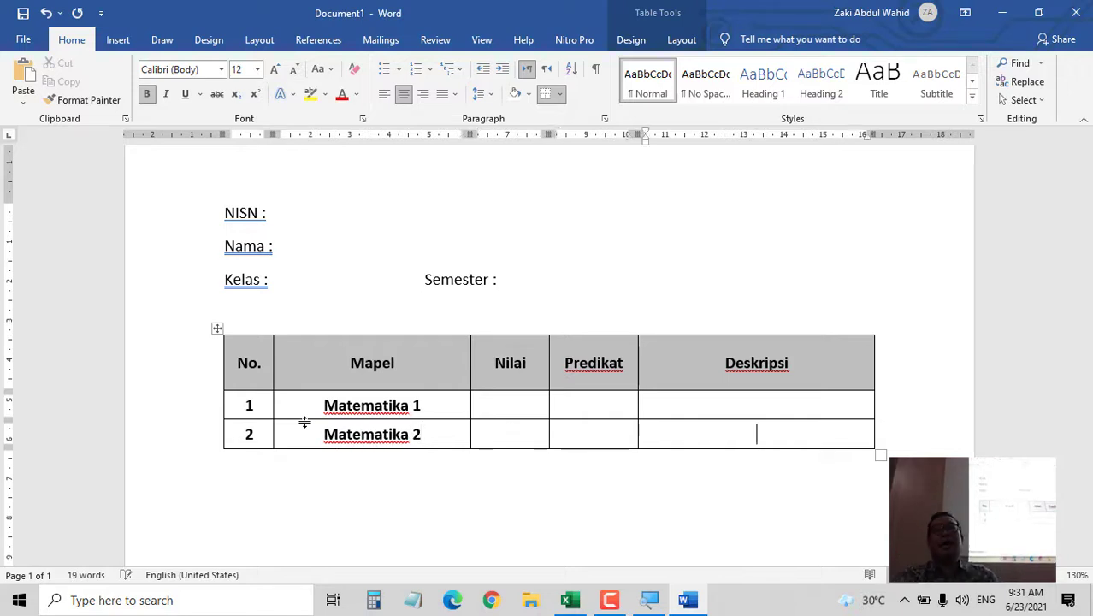
{"action": "key", "text": "Up"}
{"action": "key", "text": "Left"}
{"action": "key", "text": "Up"}
{"action": "key", "text": "Up"}
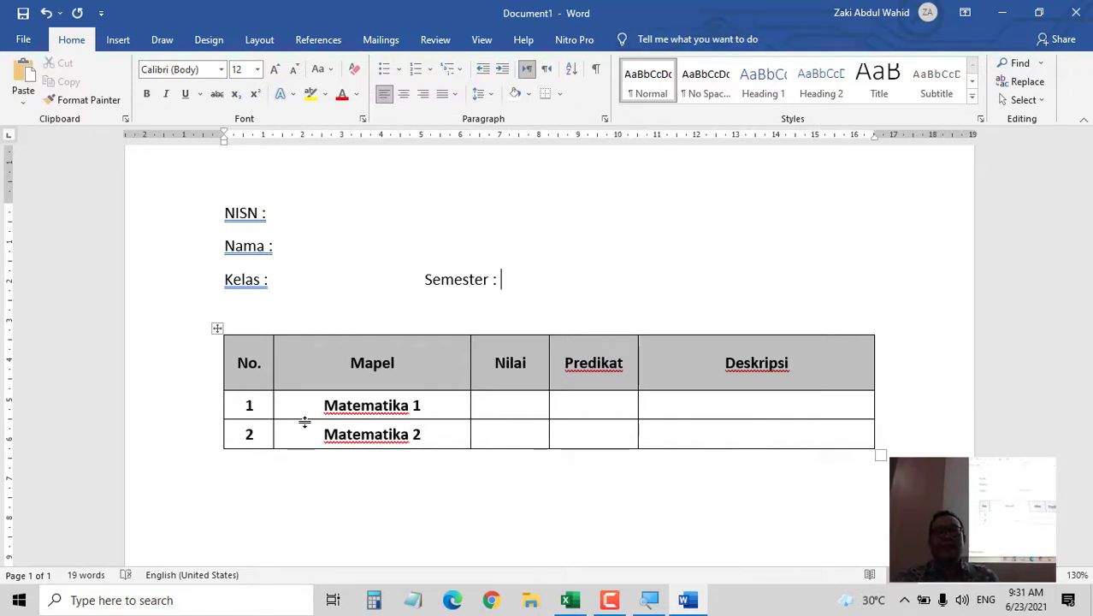
{"action": "scroll", "coordinate": [397, 369], "scroll_direction": "up", "scroll_amount": 1}
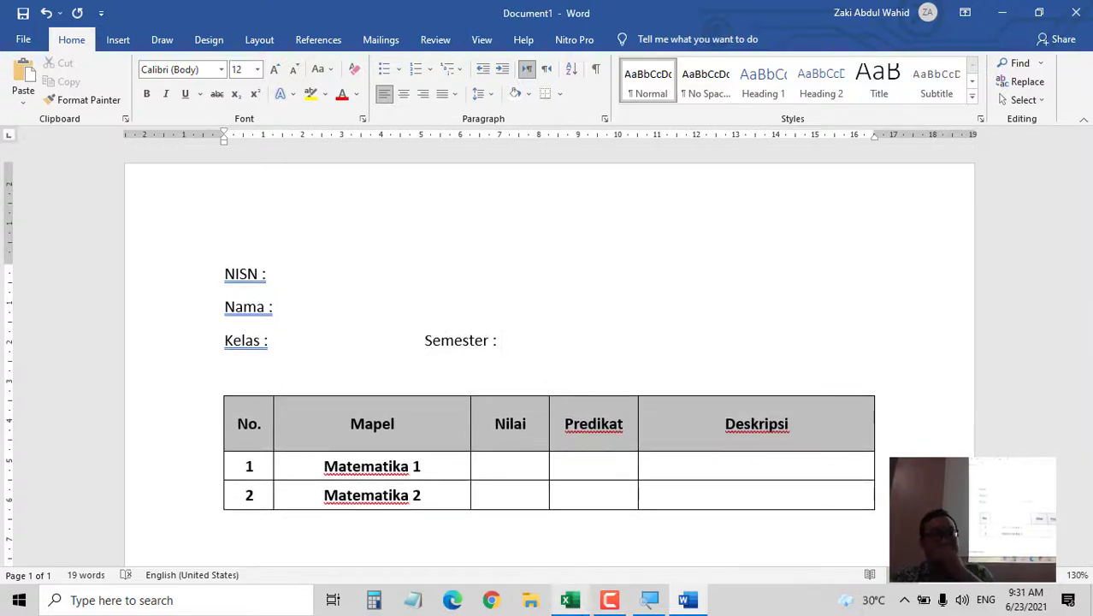
- Switch back to the Excel window showing the Rekap grades and save the workbook
{"action": "mouse_move", "coordinate": [560, 609]}
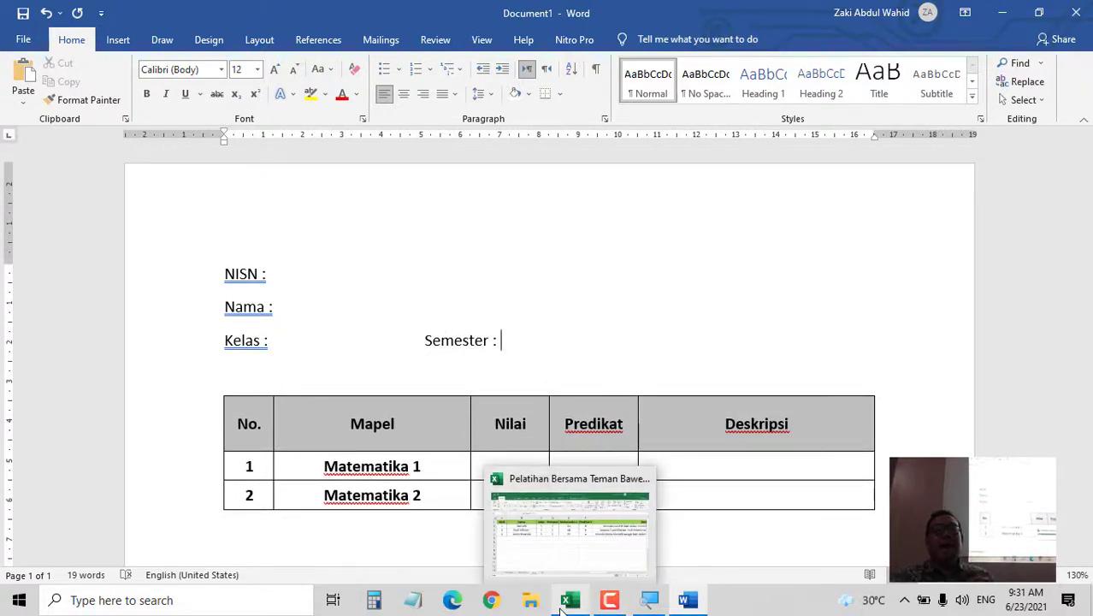
{"action": "left_click", "coordinate": [590, 526]}
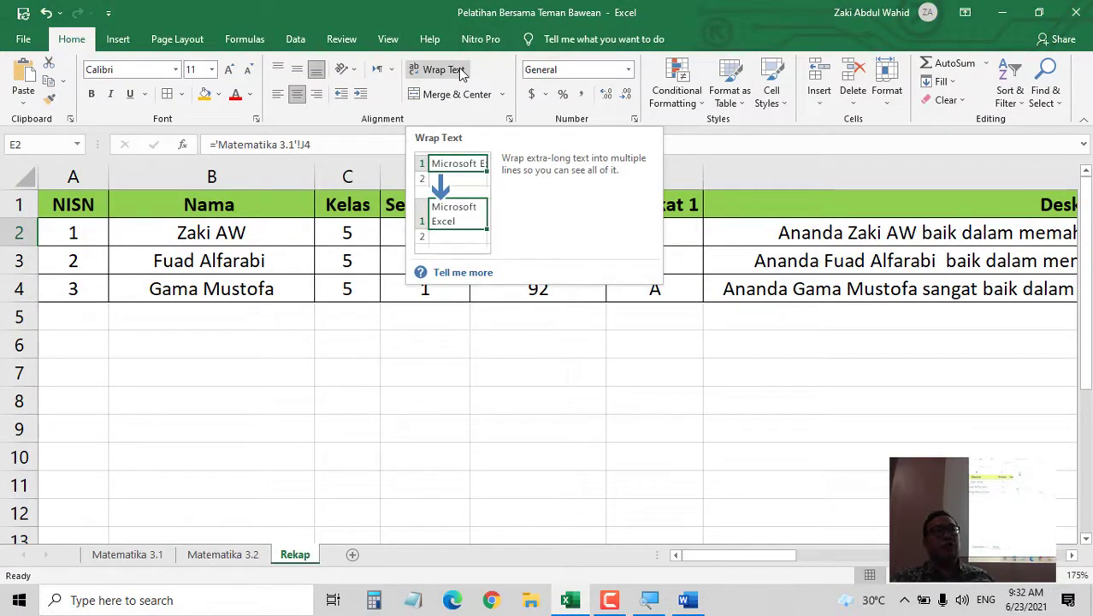
{"action": "left_click", "coordinate": [478, 400]}
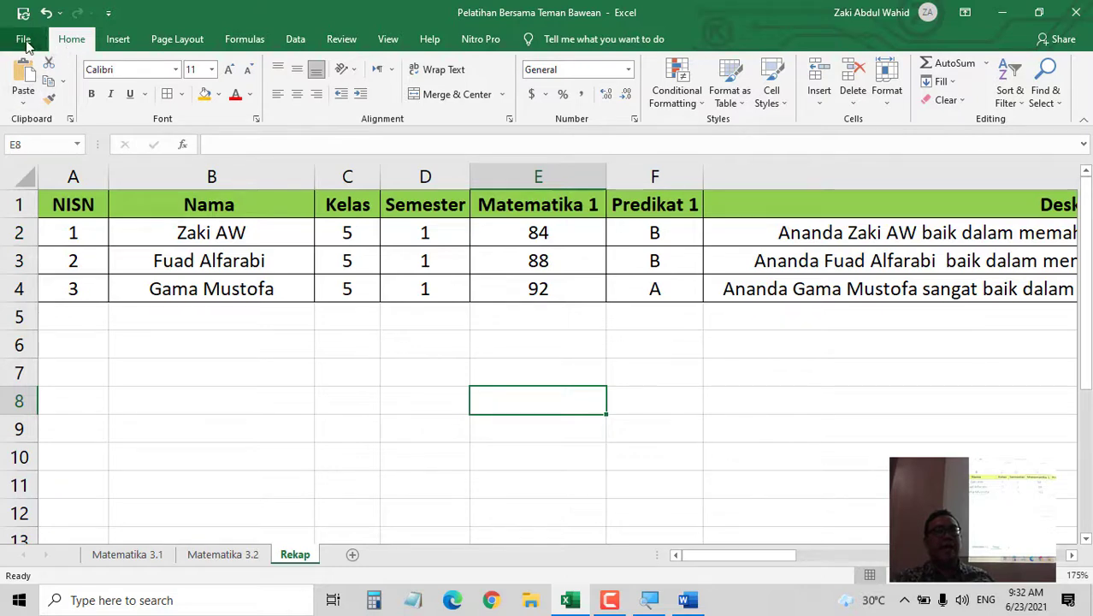
{"action": "left_click", "coordinate": [35, 39]}
{"action": "left_click", "coordinate": [61, 225]}
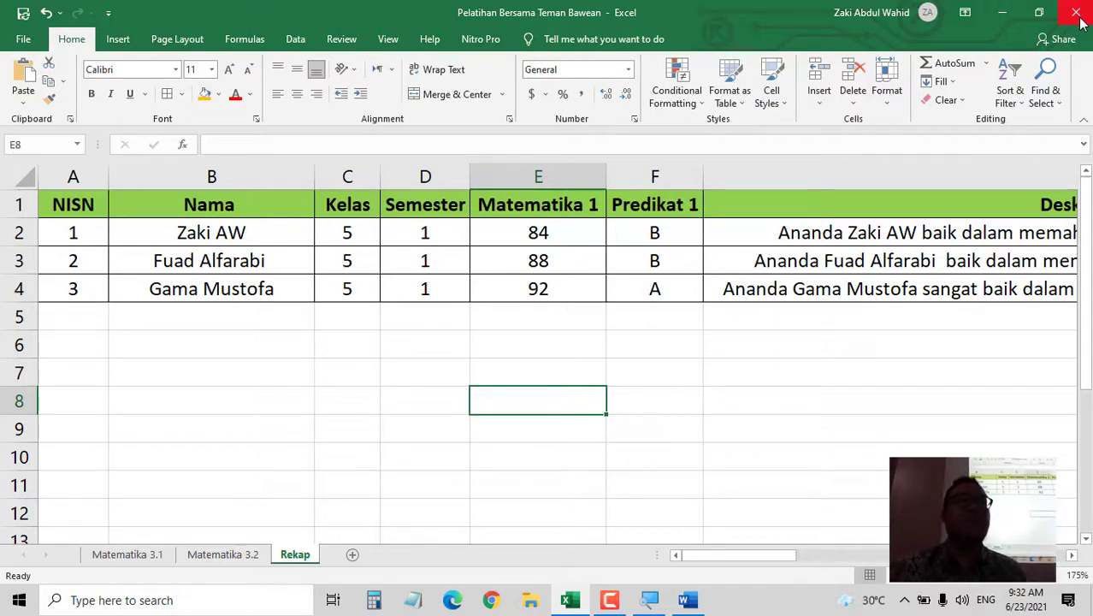
- Start a Save As from File and browse to the Documents folder
{"action": "left_click", "coordinate": [23, 39]}
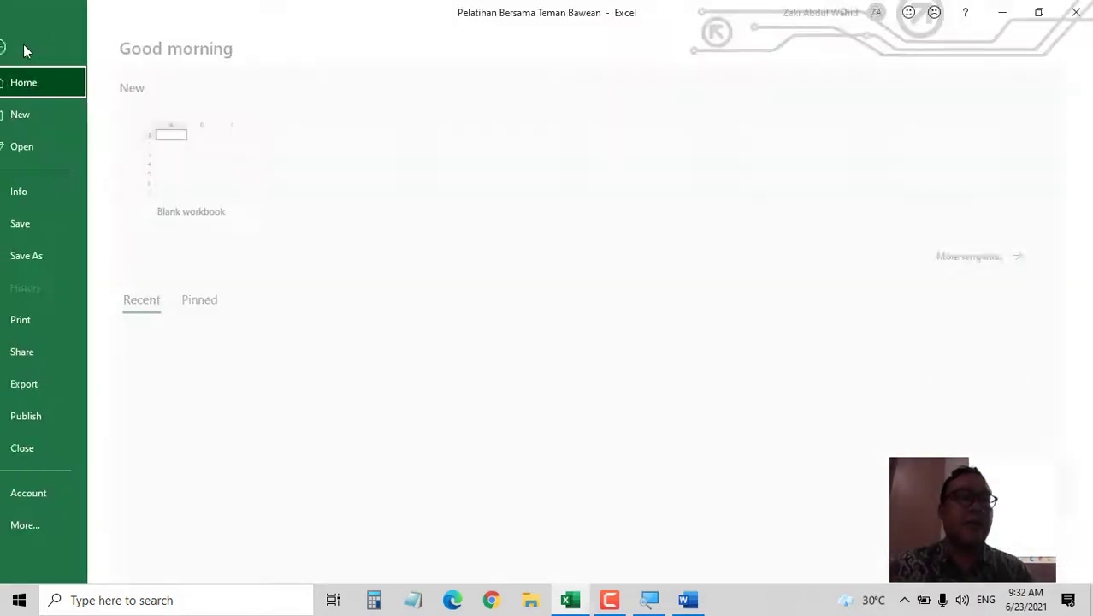
{"action": "left_click", "coordinate": [62, 258]}
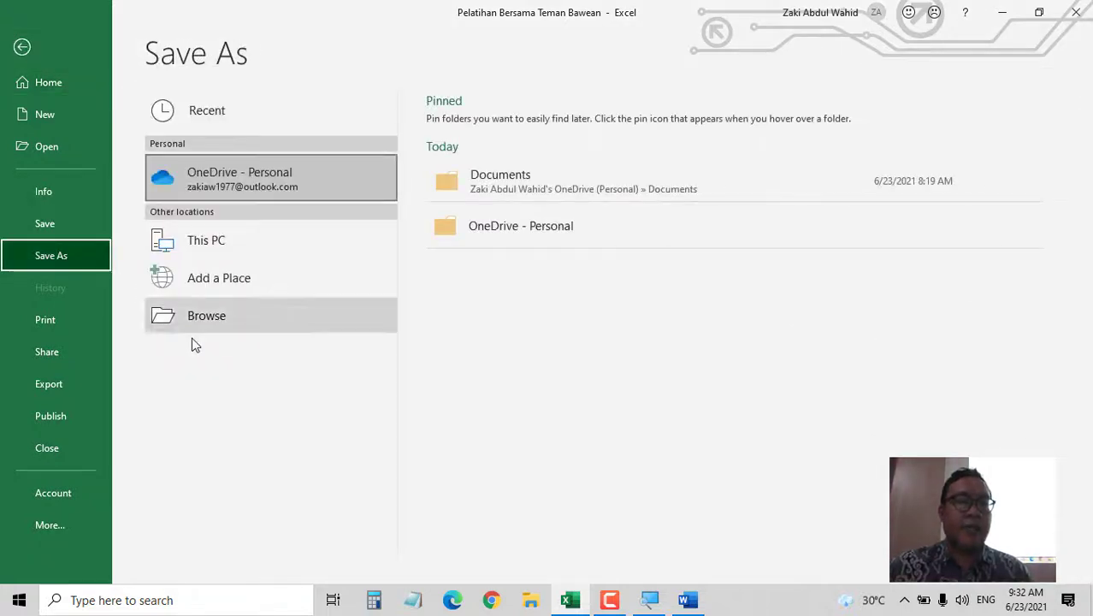
{"action": "left_click", "coordinate": [227, 318]}
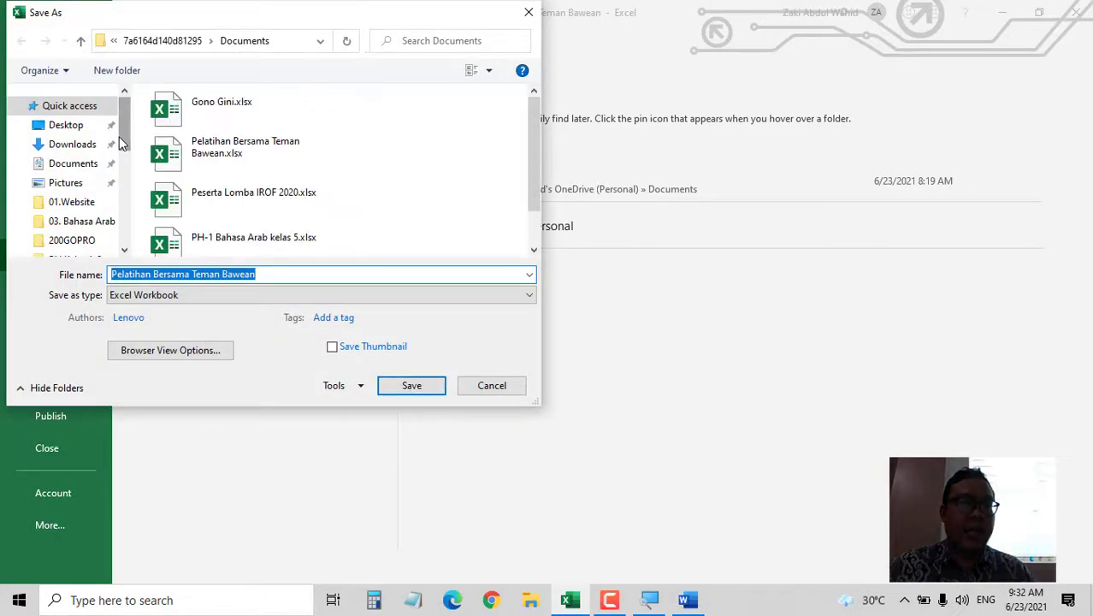
{"action": "left_click", "coordinate": [86, 166]}
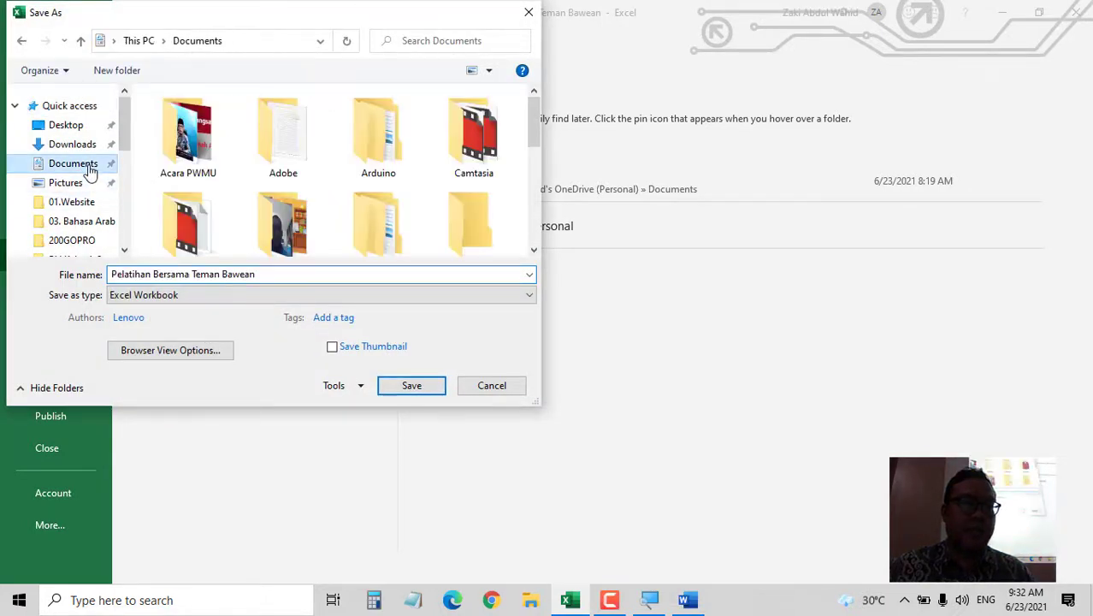
- Create a new folder 'Pembinaan Dengan Bawean' in Documents and save the workbook inside it
{"action": "left_click", "coordinate": [117, 70]}
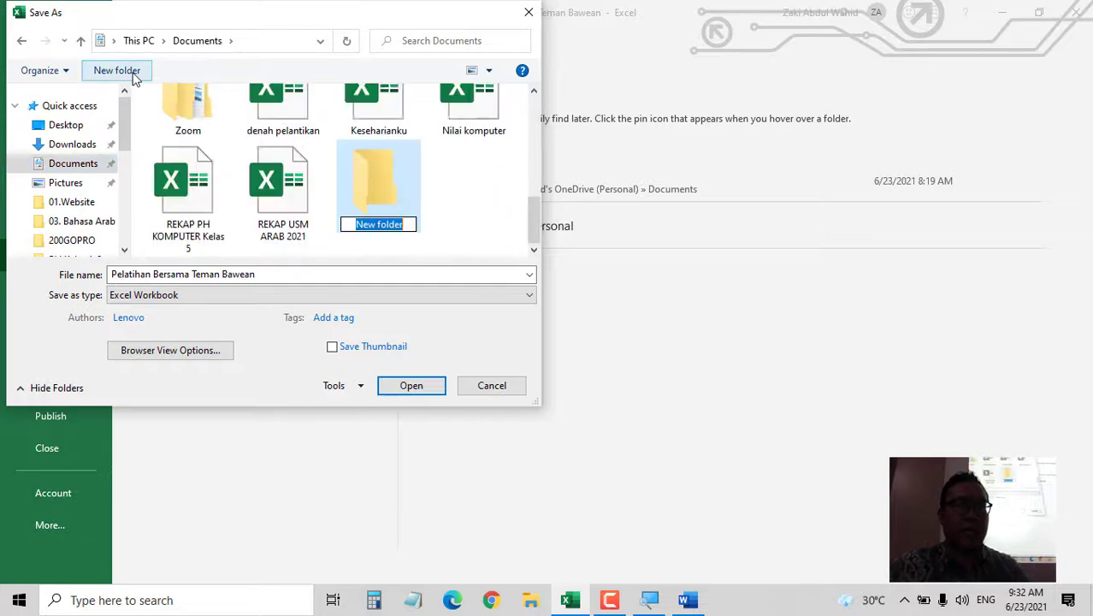
{"action": "type", "text": "Pemb"}
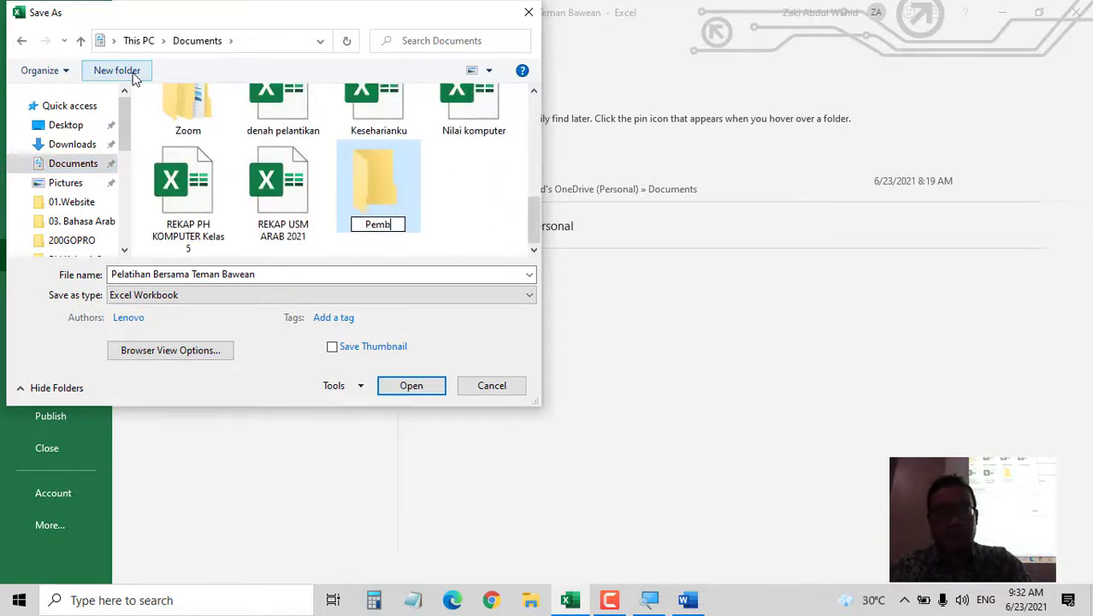
{"action": "type", "text": "inaan "}
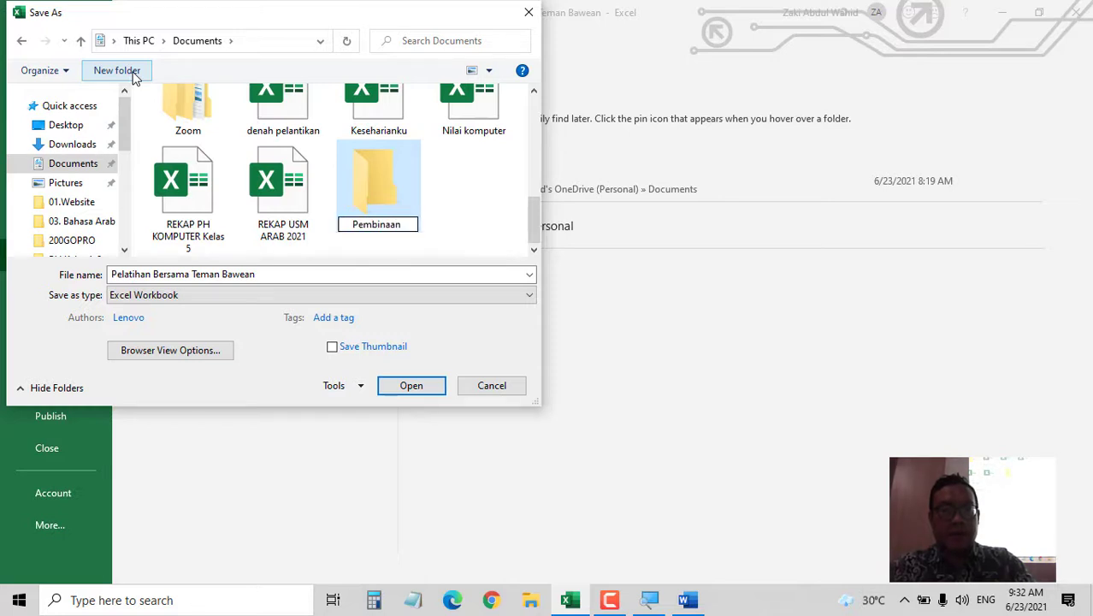
{"action": "type", "text": "Dengan BAW"}
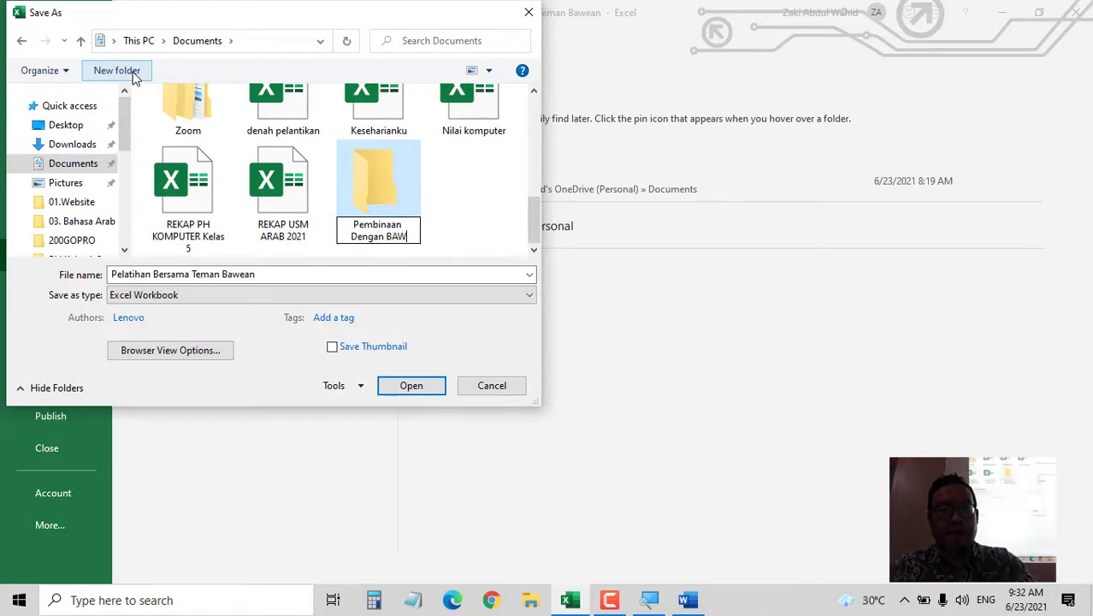
{"action": "key", "text": "BackSpace"}
{"action": "key", "text": "BackSpace"}
{"action": "type", "text": "E"}
{"action": "key", "text": "BackSpace"}
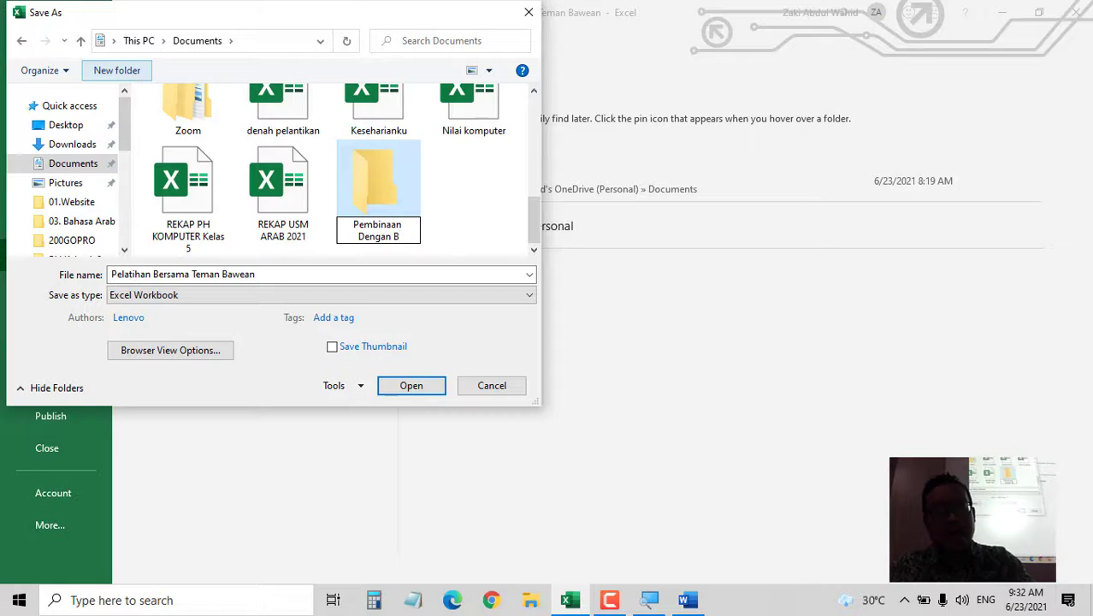
{"action": "type", "text": "a"}
{"action": "type", "text": "wean"}
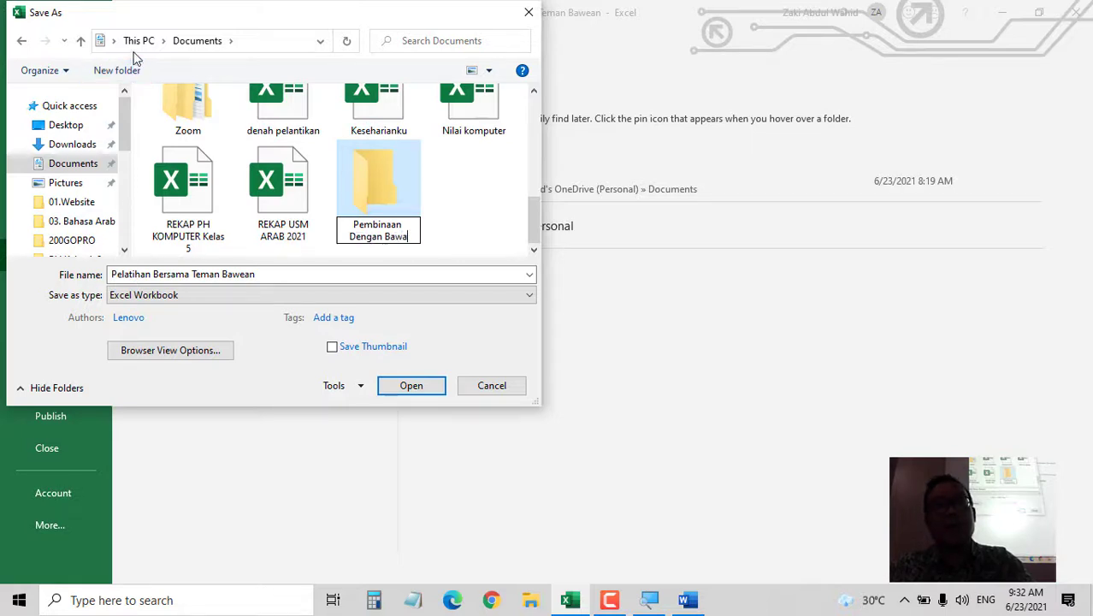
{"action": "key", "text": "Return"}
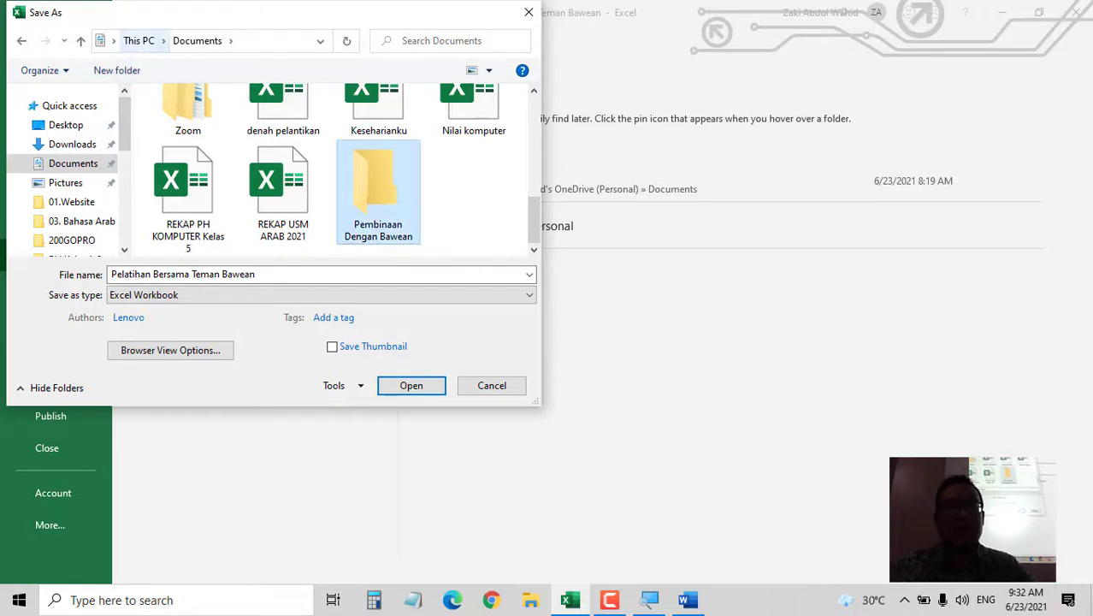
{"action": "key", "text": "Return"}
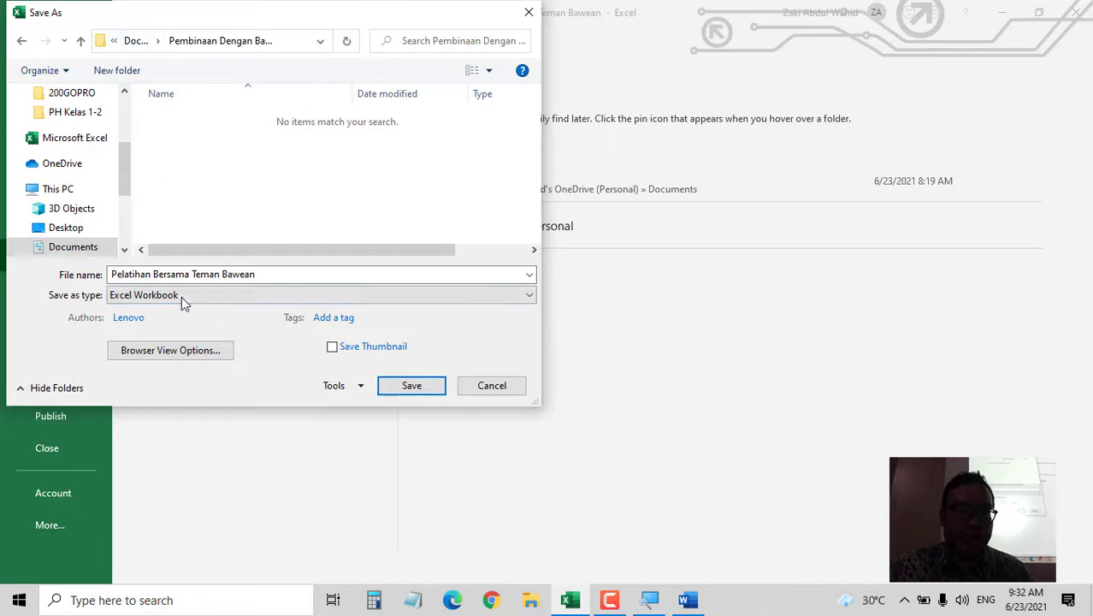
{"action": "left_click", "coordinate": [400, 385]}
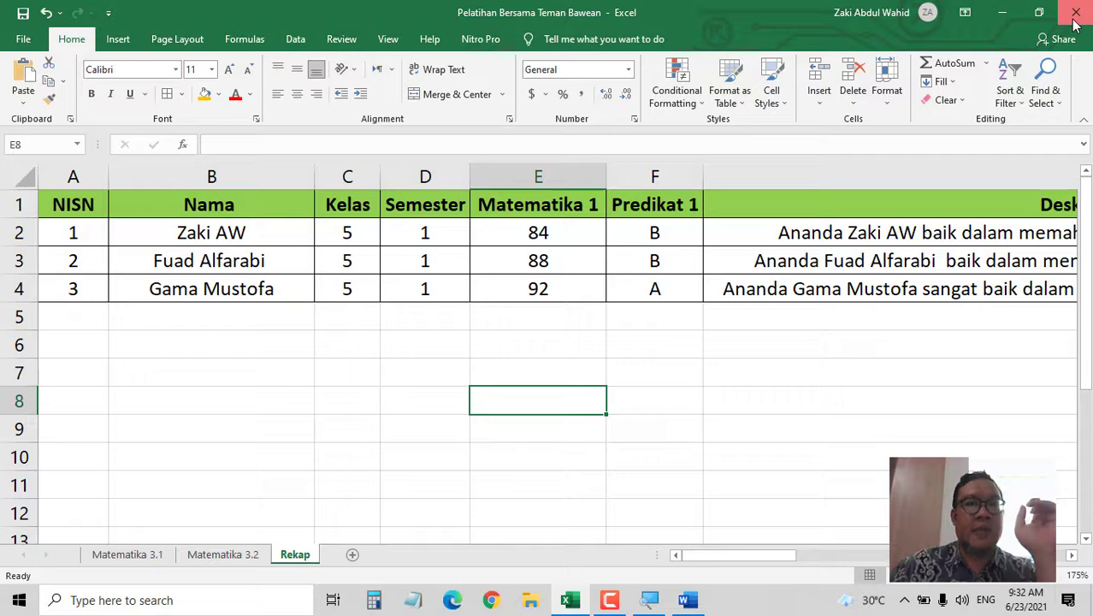
- Close Excel and start saving the Word report, browsing to the Documents folder
{"action": "left_click", "coordinate": [1077, 12]}
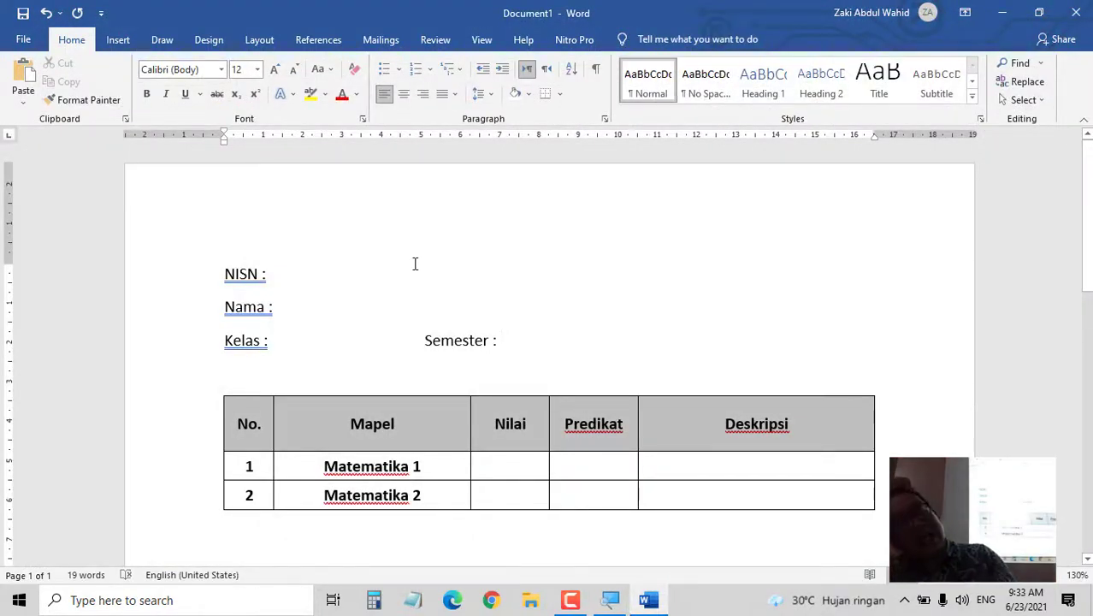
{"action": "key", "text": "ctrl+s"}
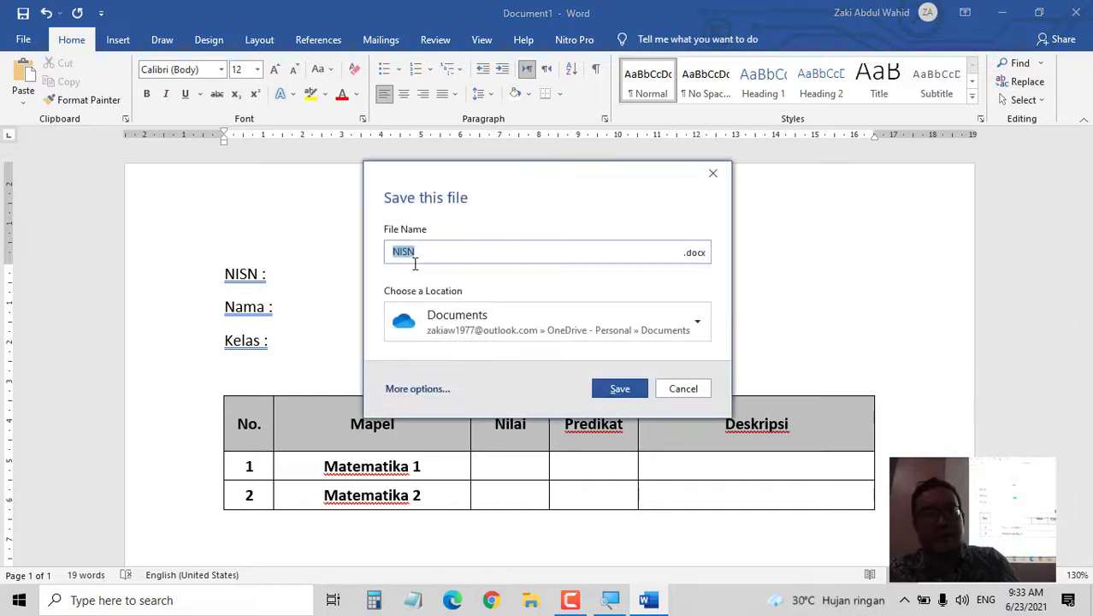
{"action": "left_click", "coordinate": [459, 315]}
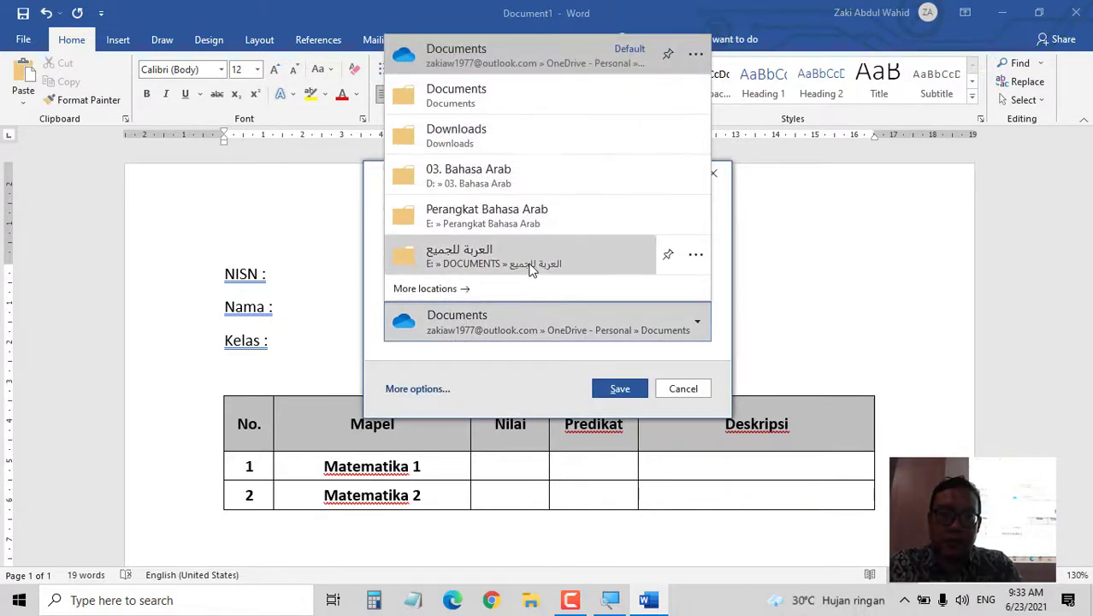
{"action": "left_click", "coordinate": [424, 288]}
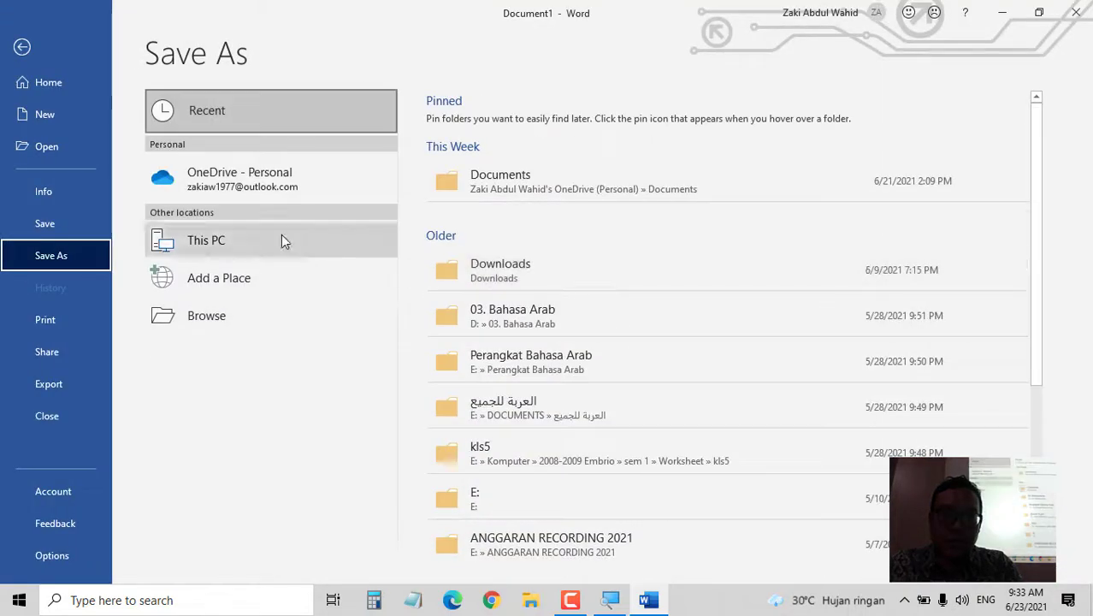
{"action": "left_click", "coordinate": [548, 192]}
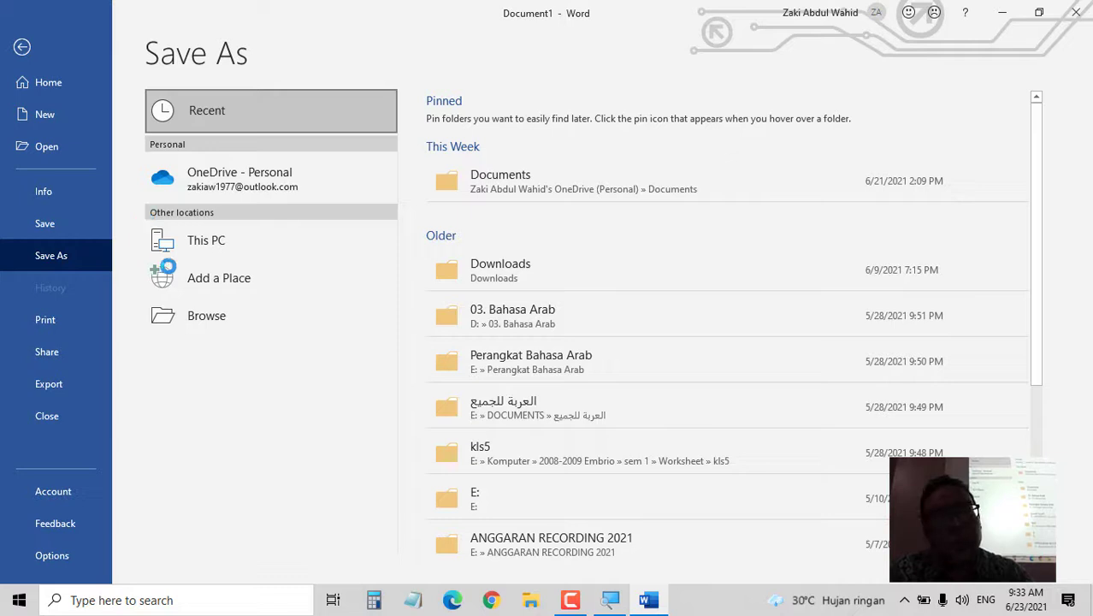
{"action": "left_click", "coordinate": [353, 319]}
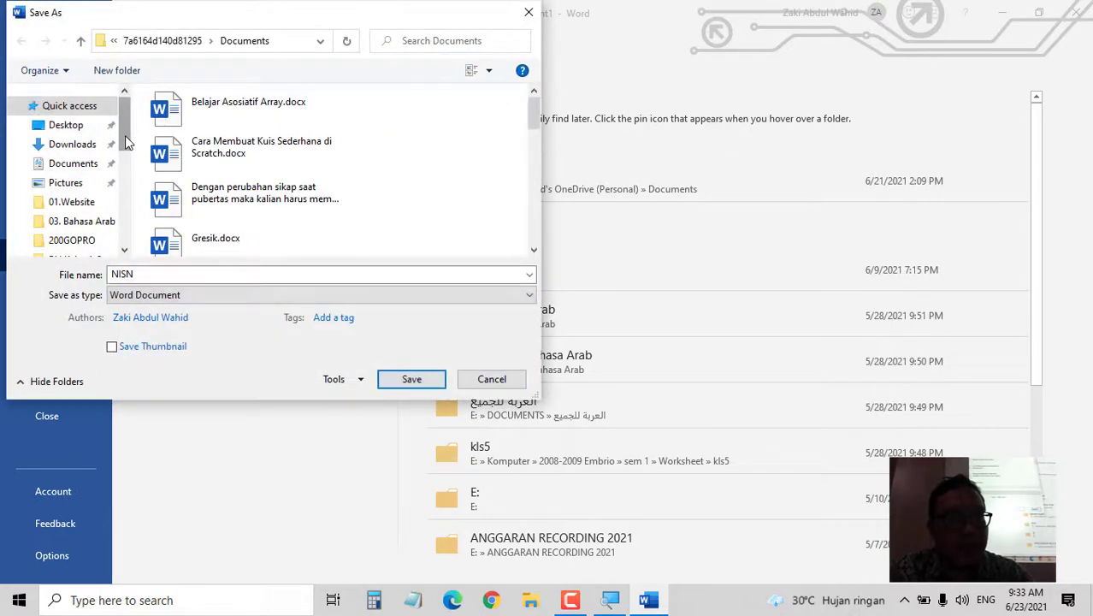
{"action": "left_click", "coordinate": [75, 164]}
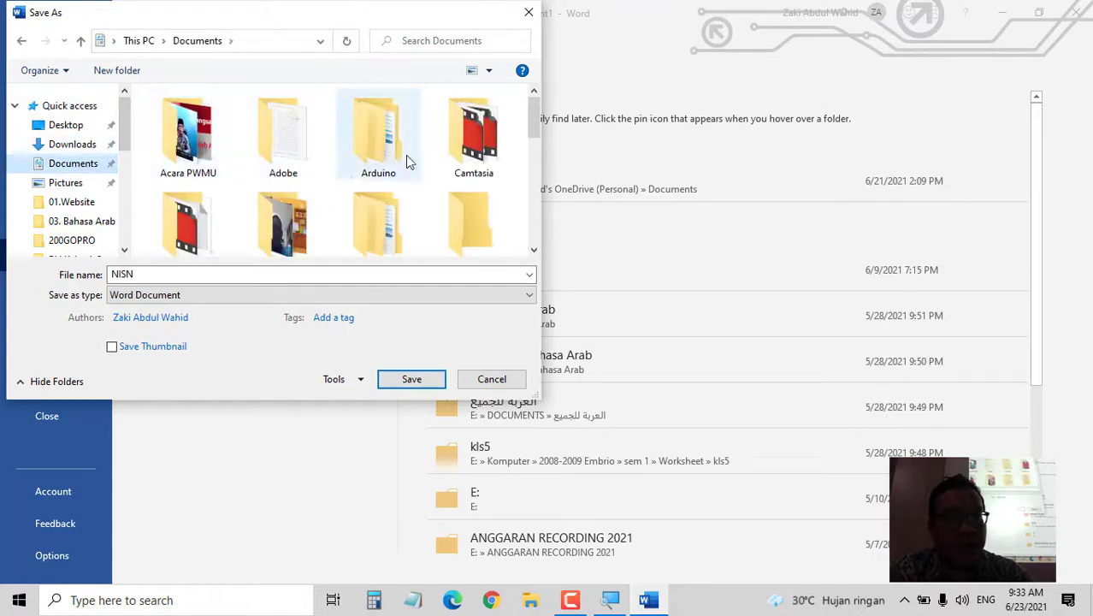
- Open the Pembinaan Dengan Bawean folder and save the document as 'Rapotan 1'
{"action": "scroll", "coordinate": [443, 161], "scroll_direction": "down", "scroll_amount": 3}
{"action": "scroll", "coordinate": [316, 209], "scroll_direction": "down", "scroll_amount": 1}
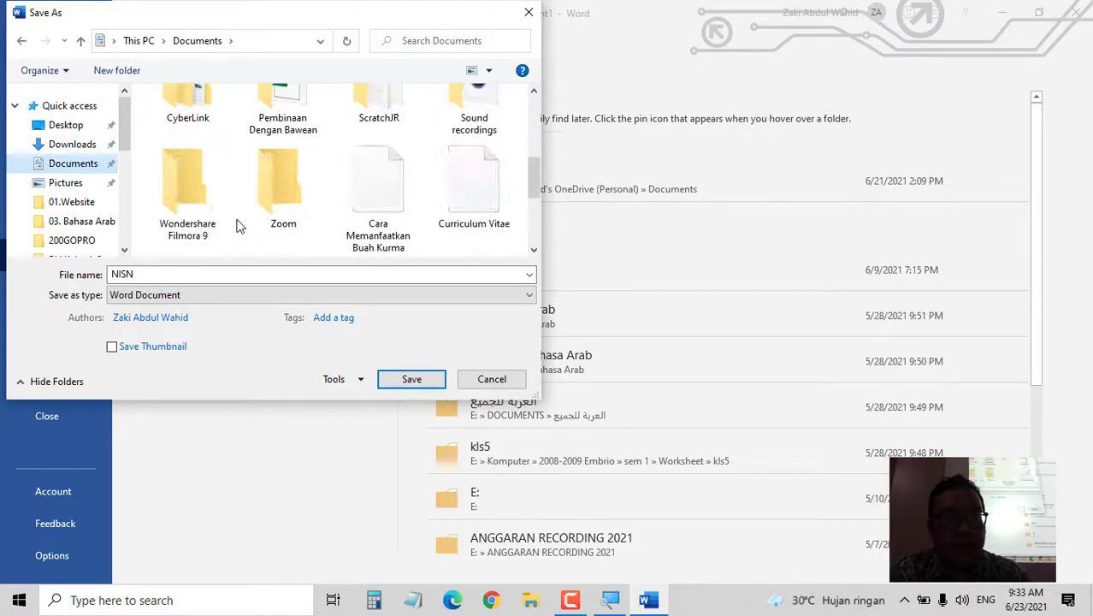
{"action": "double_click", "coordinate": [282, 110]}
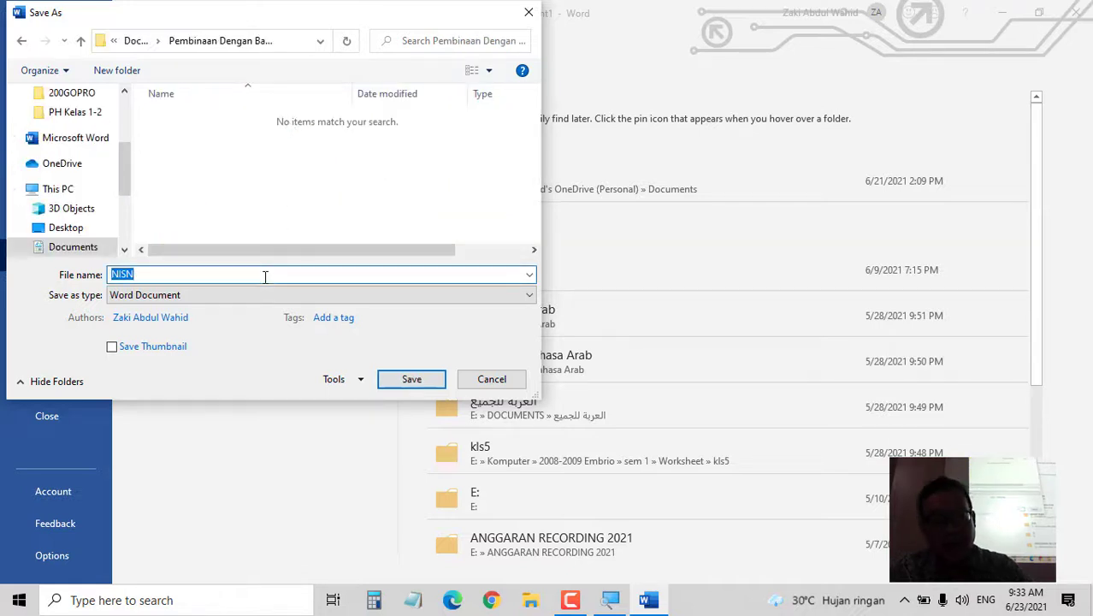
{"action": "type", "text": "Rapotan 1"}
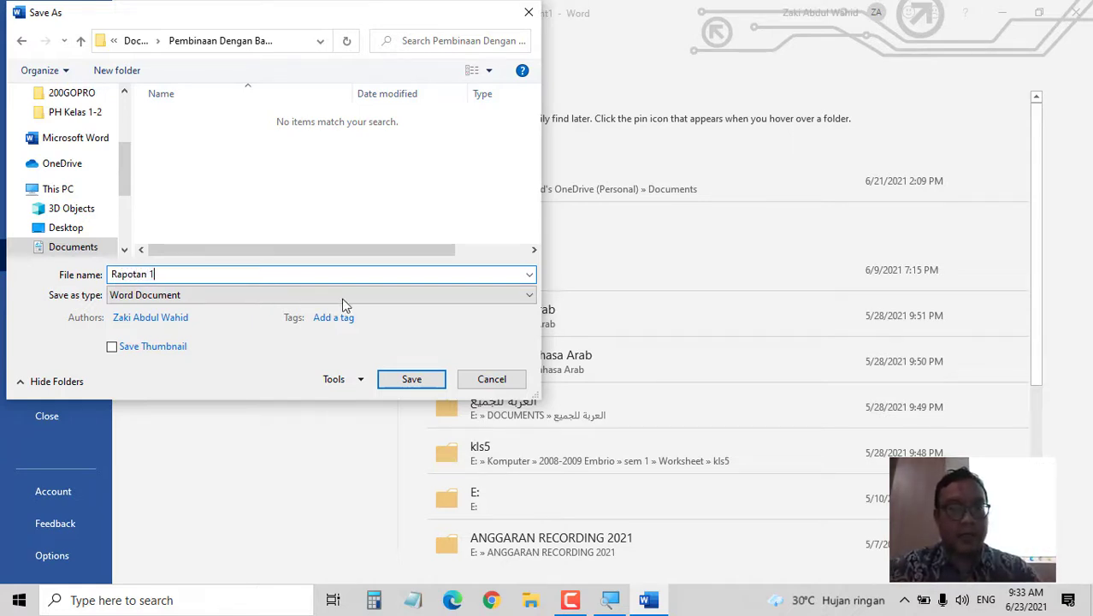
{"action": "left_click", "coordinate": [411, 382]}
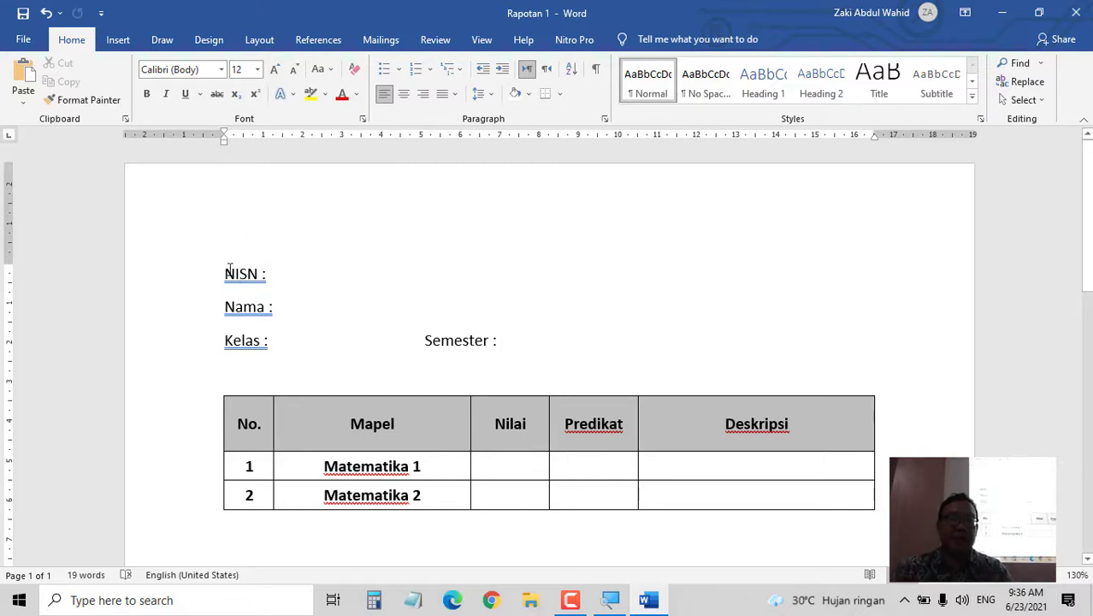
- Insert a blank line at the start of the NISN line, above the field labels
{"action": "key", "text": "Return"}
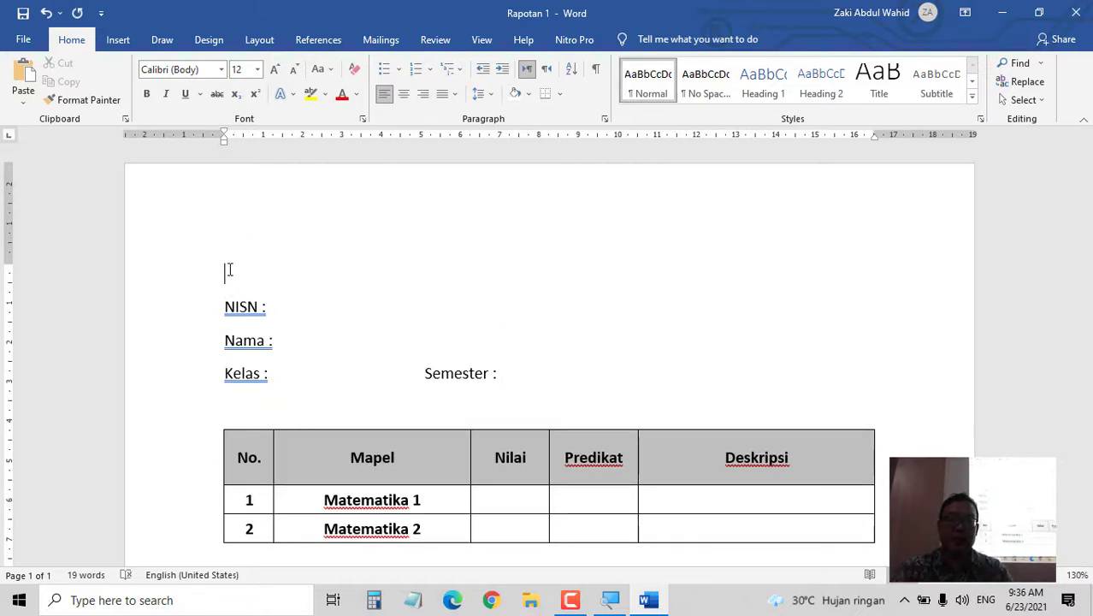
{"action": "left_click", "coordinate": [23, 39]}
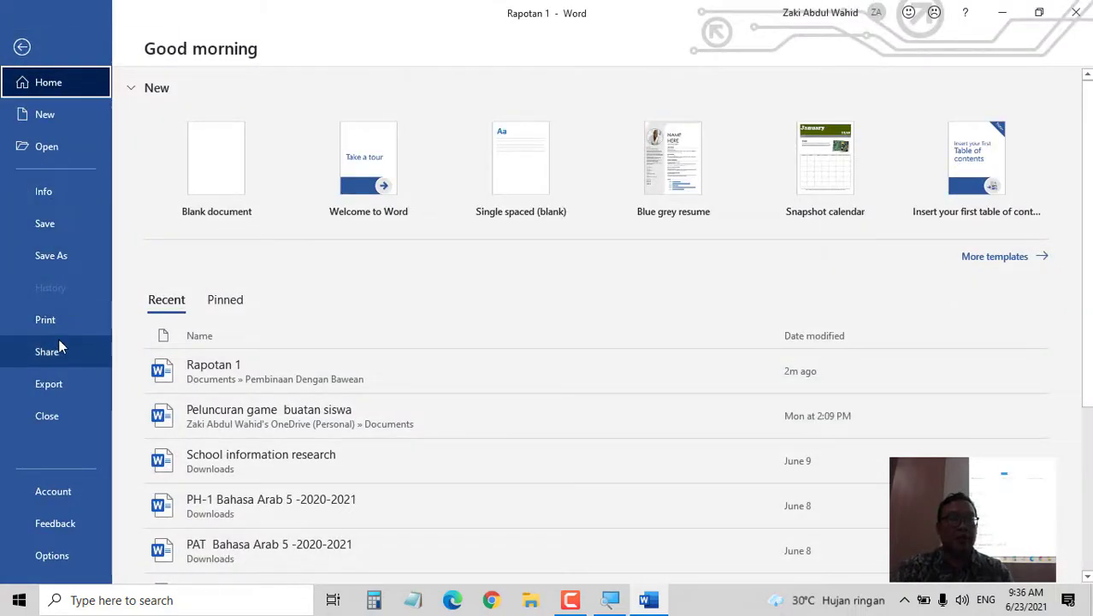
{"action": "left_click", "coordinate": [35, 48]}
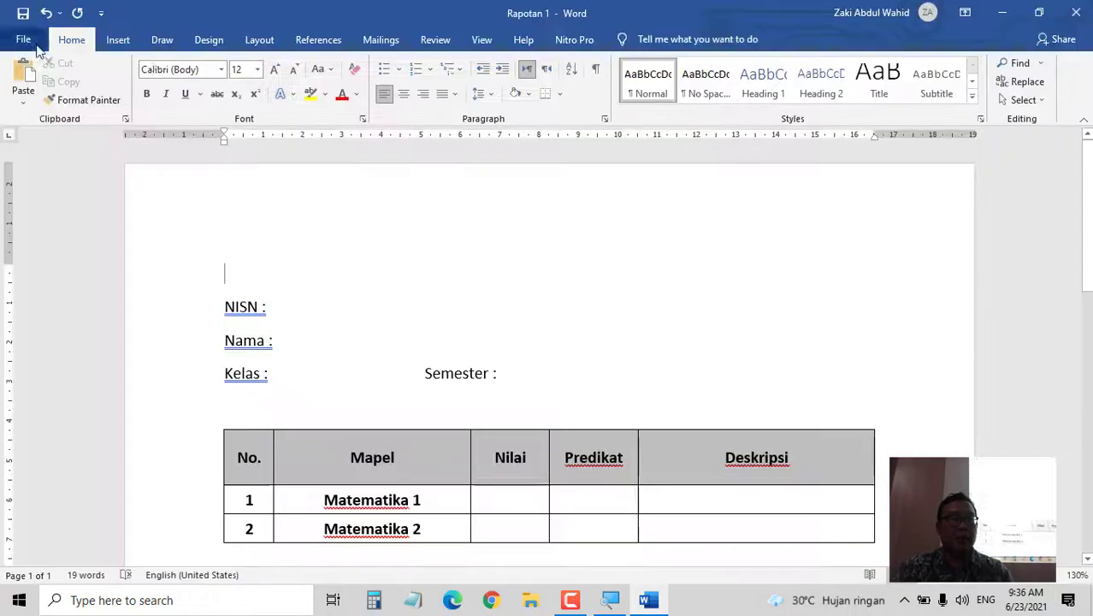
{"action": "left_click", "coordinate": [117, 43]}
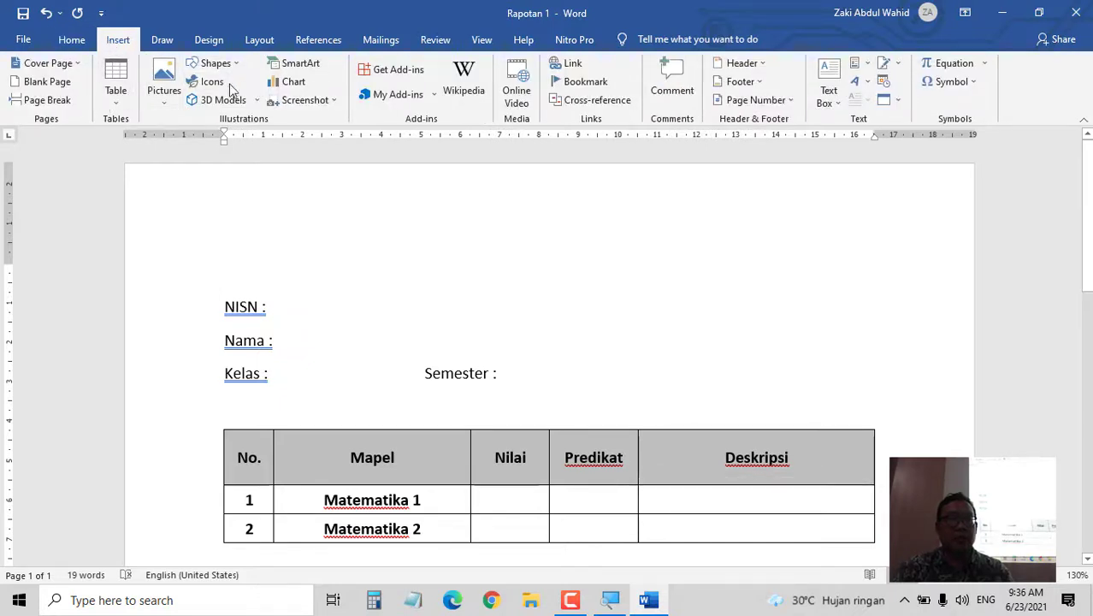
{"action": "left_click", "coordinate": [165, 86]}
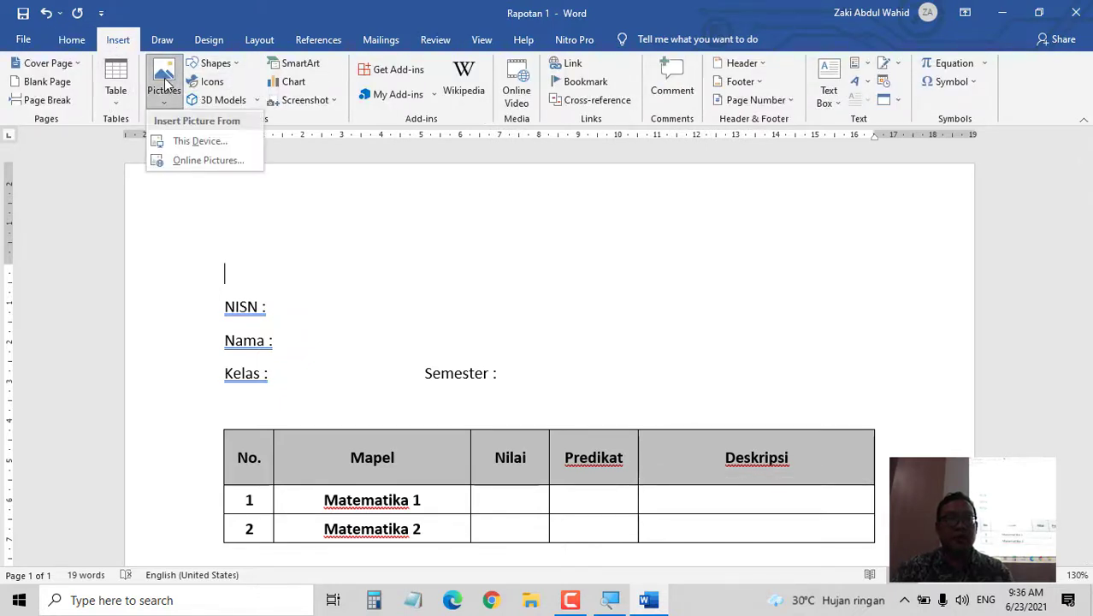
- Insert the Logo SDMM picture from this computer at the top, followed by a new line
{"action": "left_click", "coordinate": [195, 142]}
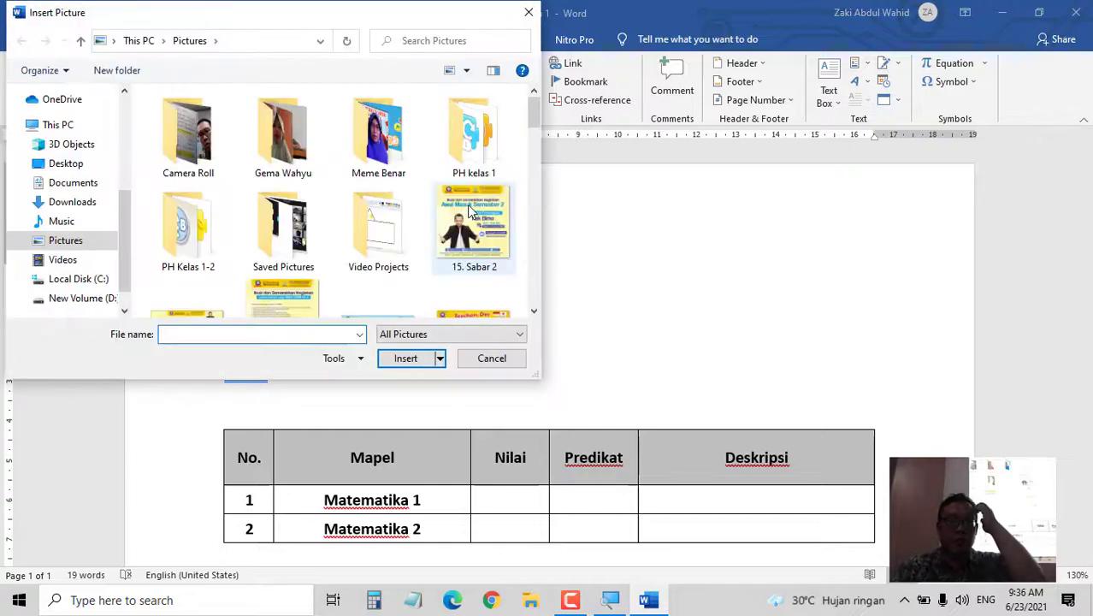
{"action": "scroll", "coordinate": [470, 212], "scroll_direction": "down", "scroll_amount": 5}
{"action": "scroll", "coordinate": [465, 210], "scroll_direction": "down", "scroll_amount": 5}
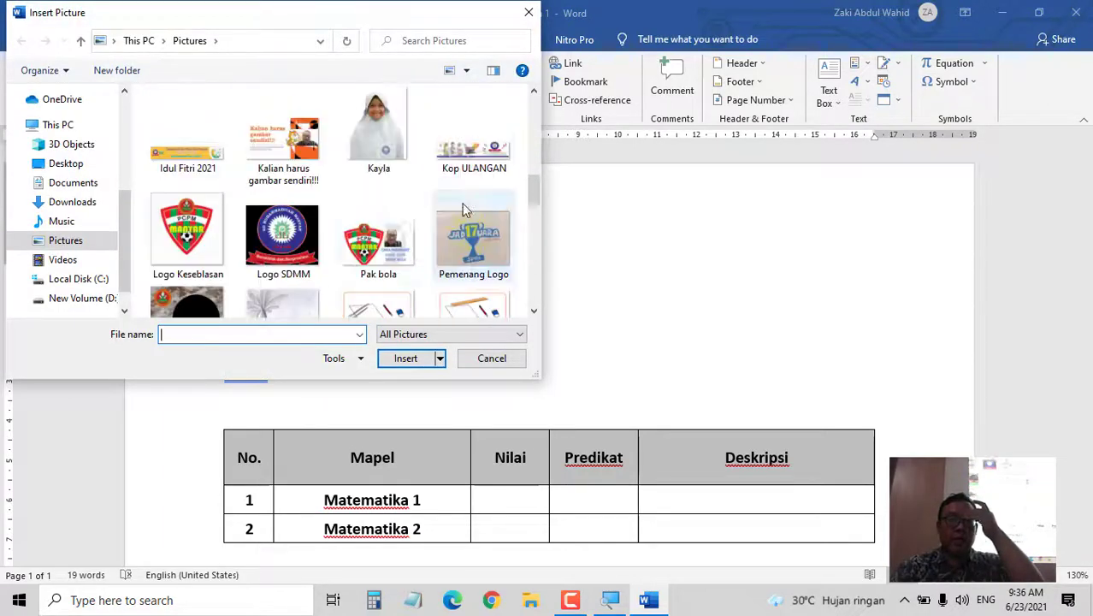
{"action": "left_click", "coordinate": [283, 235]}
{"action": "left_click", "coordinate": [405, 358]}
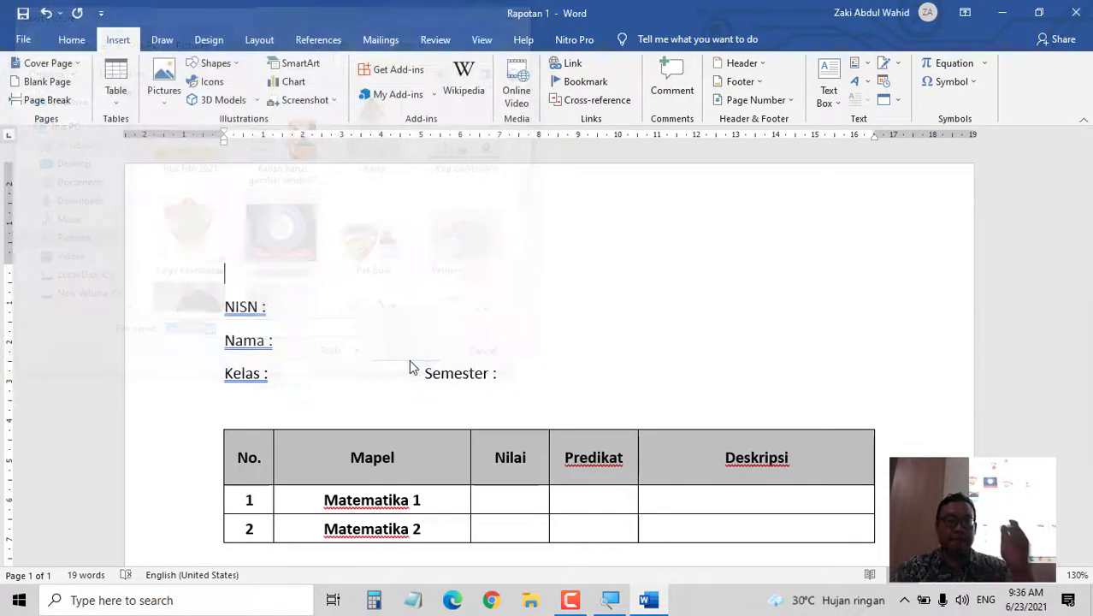
{"action": "left_click", "coordinate": [299, 309]}
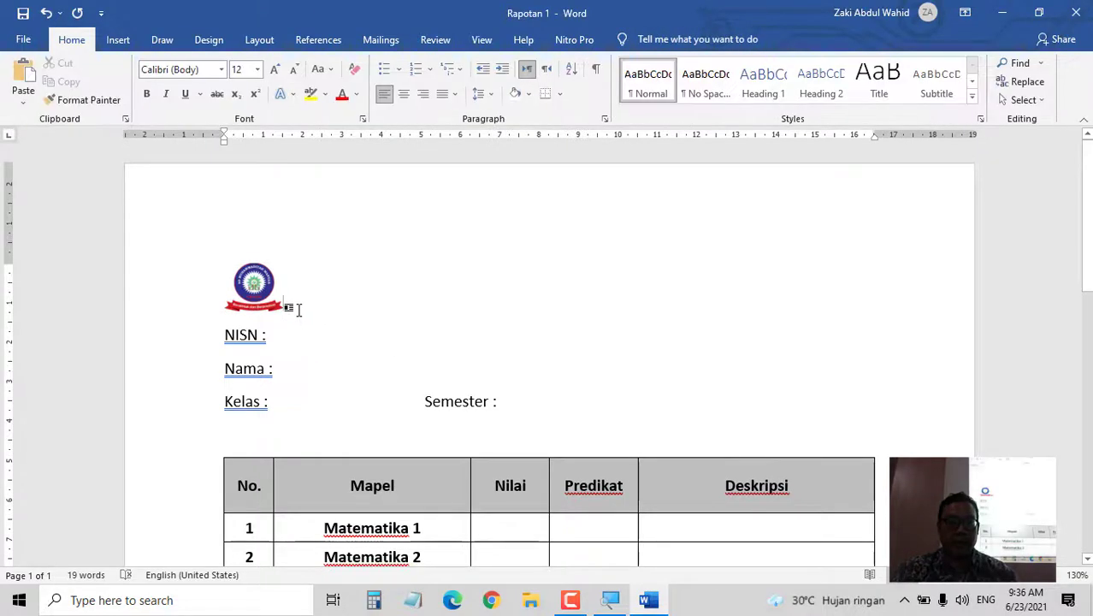
{"action": "key", "text": "Return"}
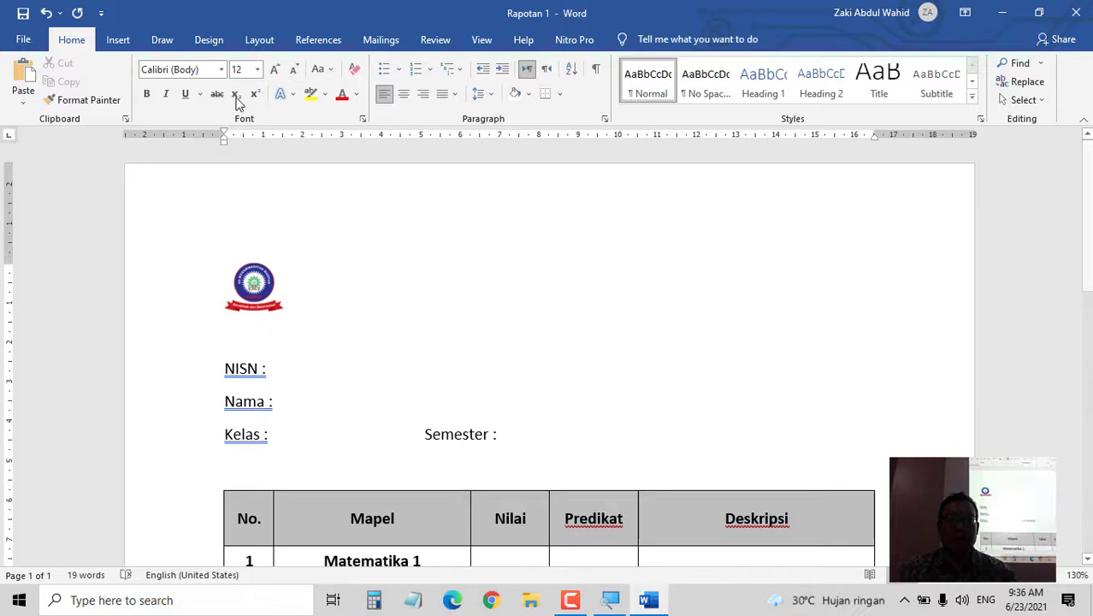
{"action": "left_click", "coordinate": [118, 39]}
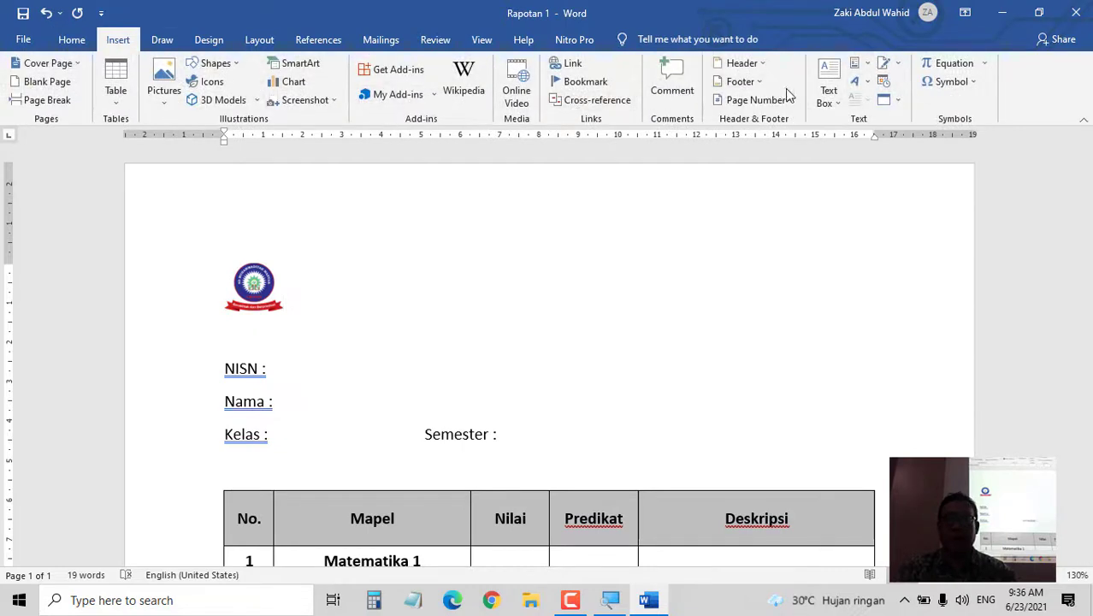
- Draw a wide text box beside the logo with centred text alignment
{"action": "left_click", "coordinate": [826, 88]}
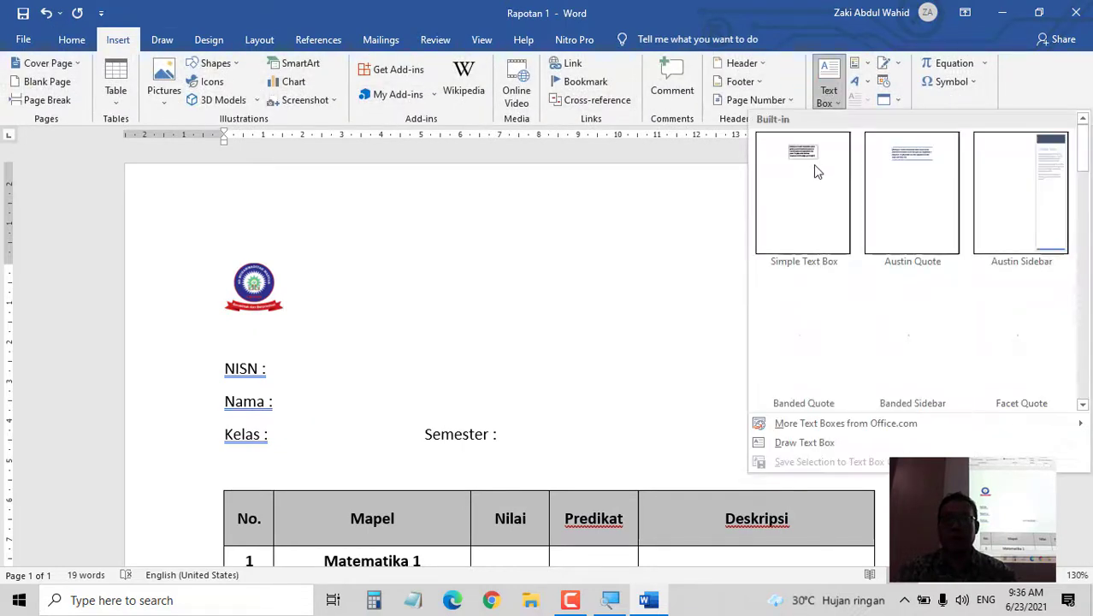
{"action": "left_click", "coordinate": [805, 443]}
{"action": "mouse_move", "coordinate": [300, 263]}
{"action": "left_mouse_down"}
{"action": "mouse_move", "coordinate": [440, 304]}
{"action": "mouse_move", "coordinate": [888, 324]}
{"action": "left_mouse_up"}
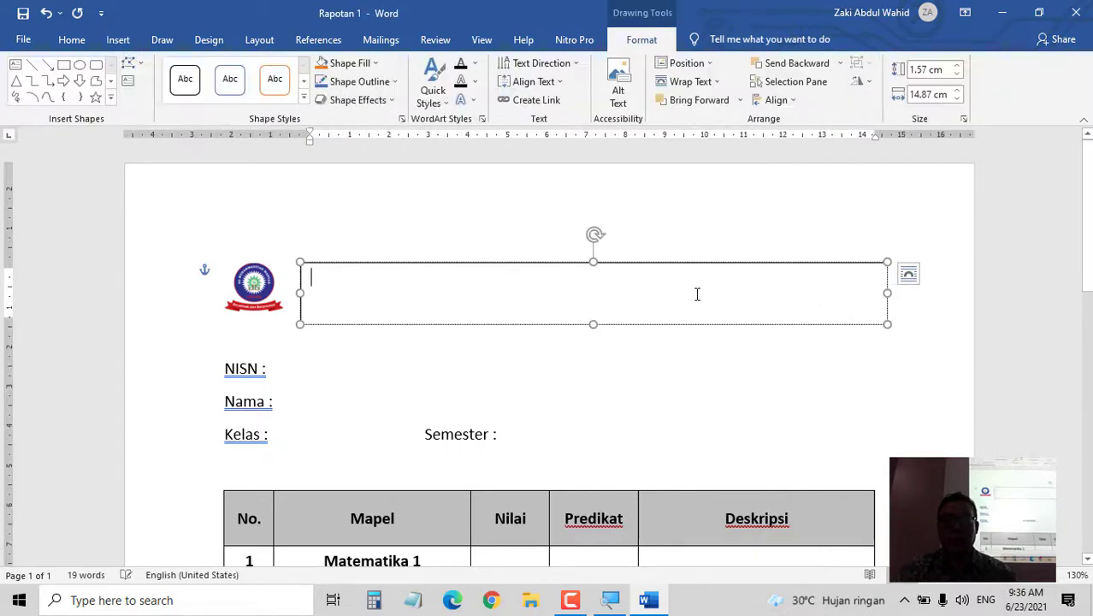
{"action": "left_click", "coordinate": [23, 39]}
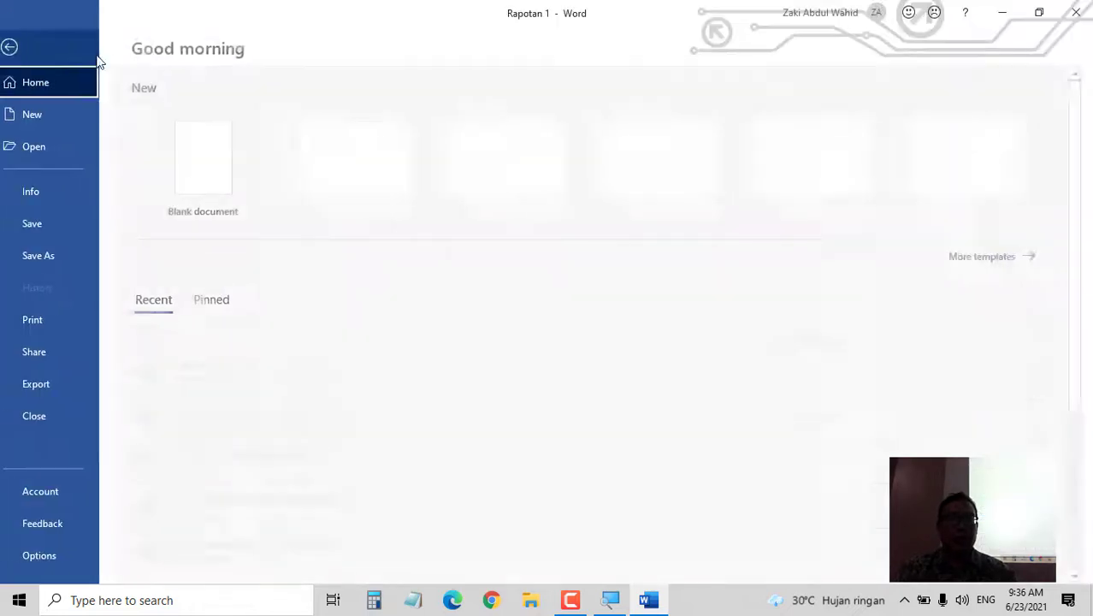
{"action": "left_click", "coordinate": [66, 56]}
{"action": "left_click", "coordinate": [71, 39]}
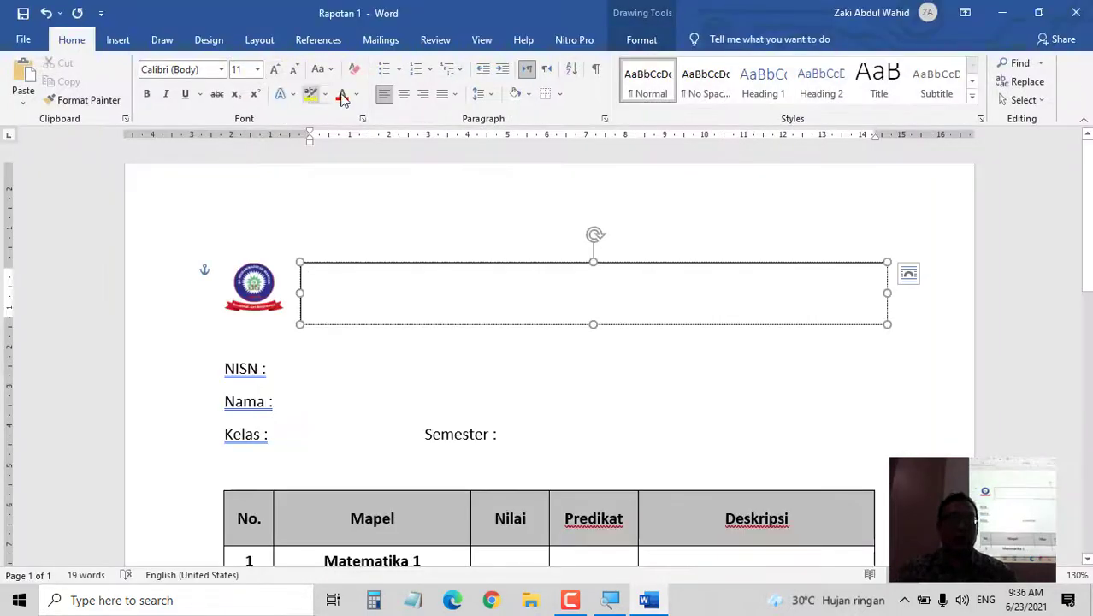
{"action": "left_click", "coordinate": [404, 98]}
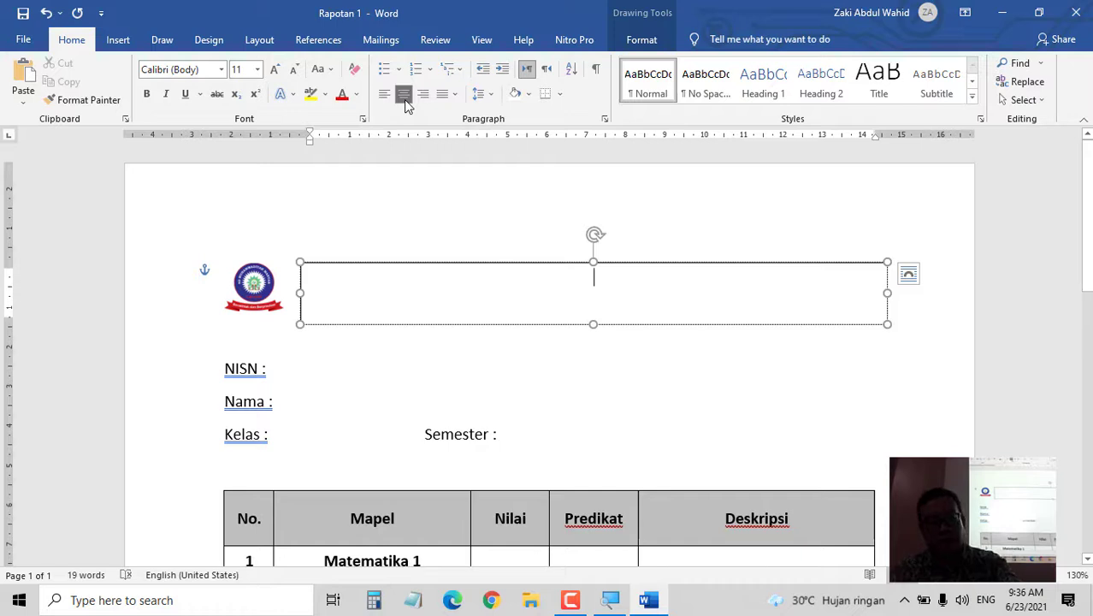
- Type 'SD MUHAMMADIYAH MANYAR GRESIK' followed by the school's address line in the box
{"action": "type", "text": "SD M"}
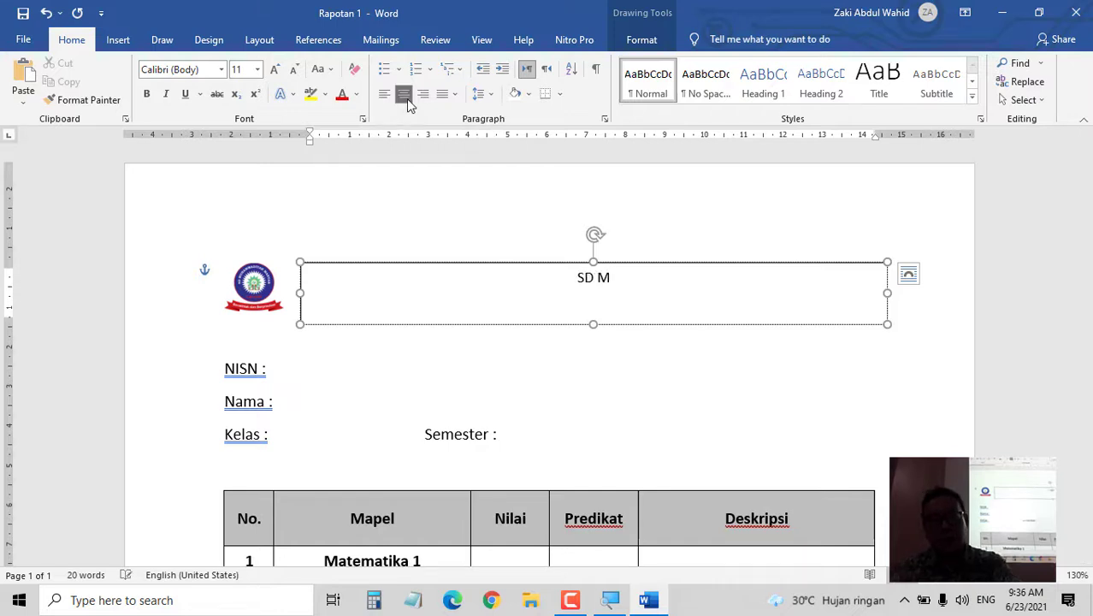
{"action": "type", "text": "UHAMMADIYAH MANYAR"}
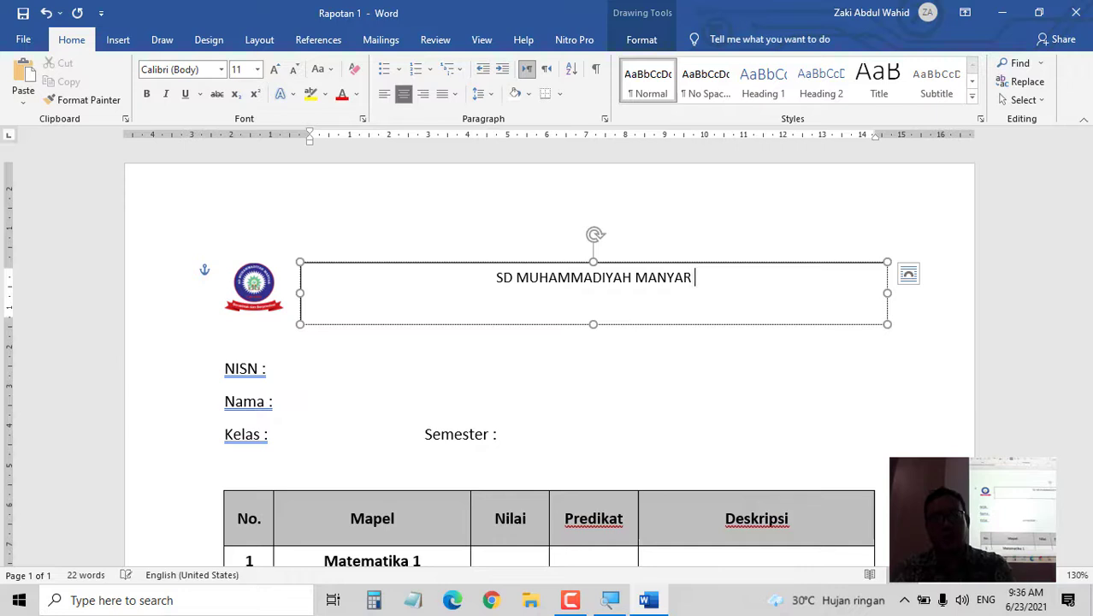
{"action": "type", "text": " GRESIK"}
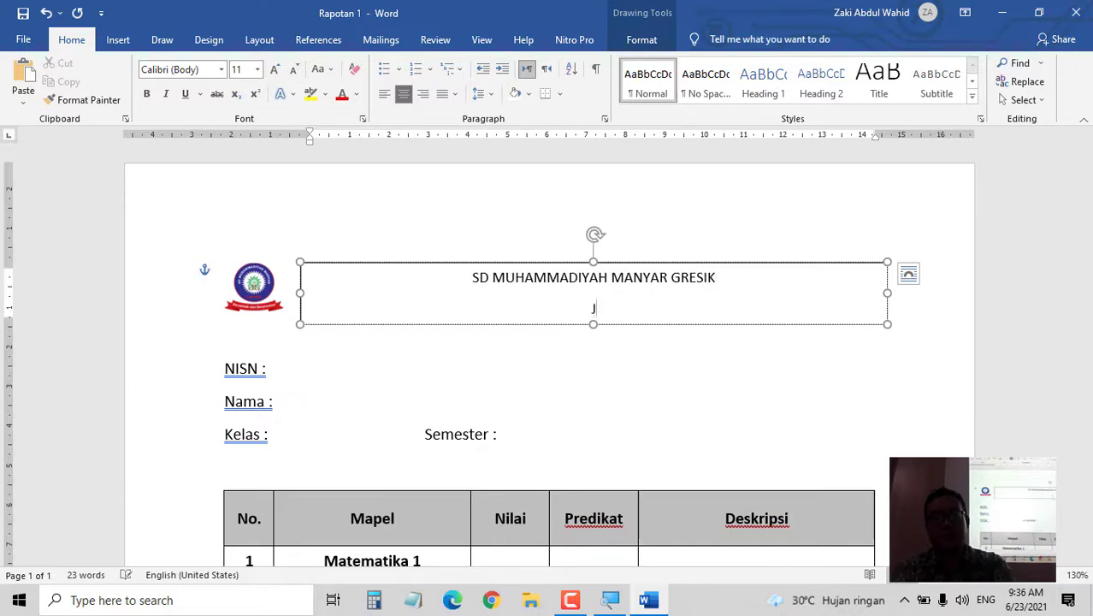
{"action": "type", "text": "JALAN AMUN"}
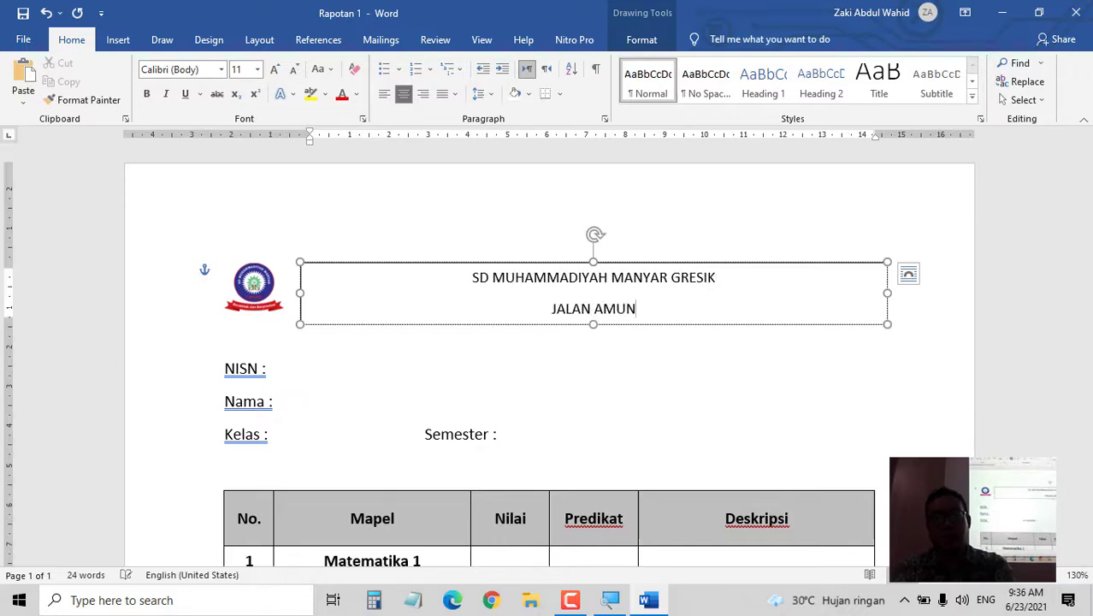
{"action": "type", "text": "TAI NOMOR "}
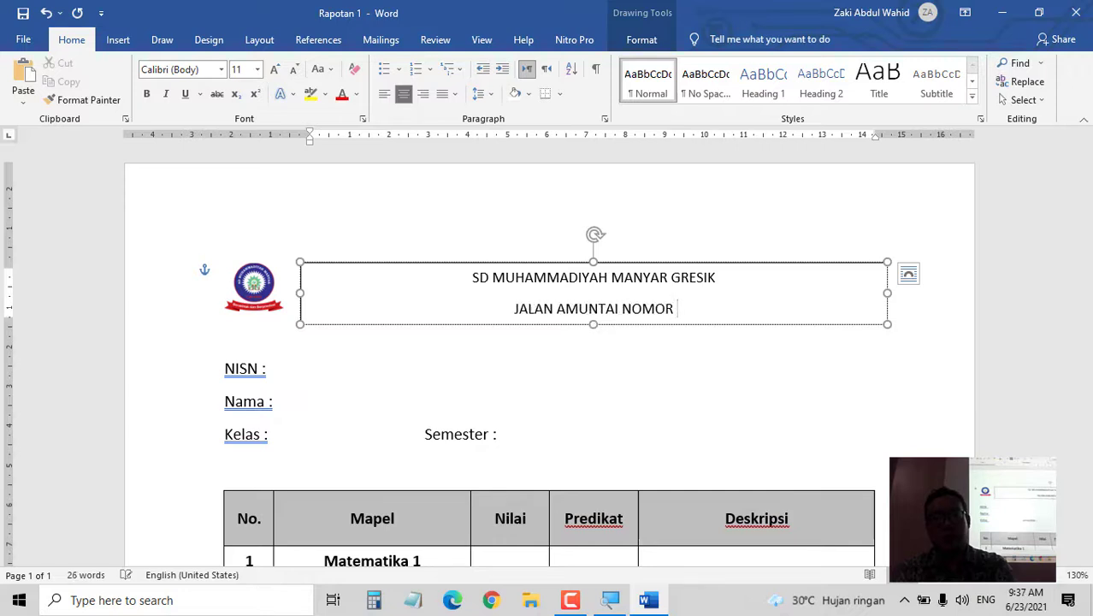
{"action": "type", "text": "1 "}
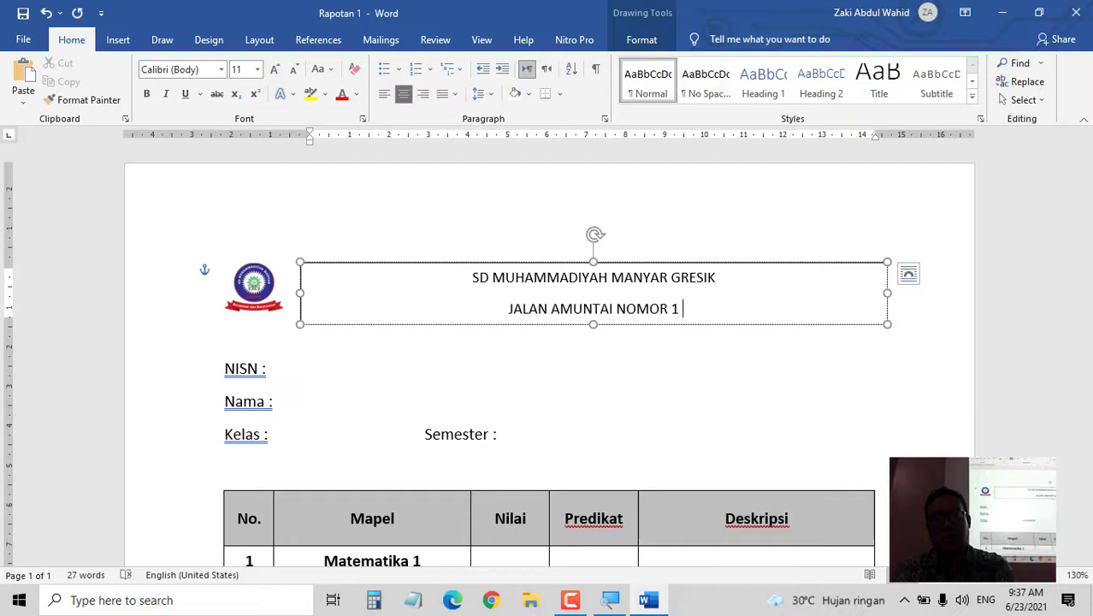
{"action": "type", "text": "GRESIK KOTA "}
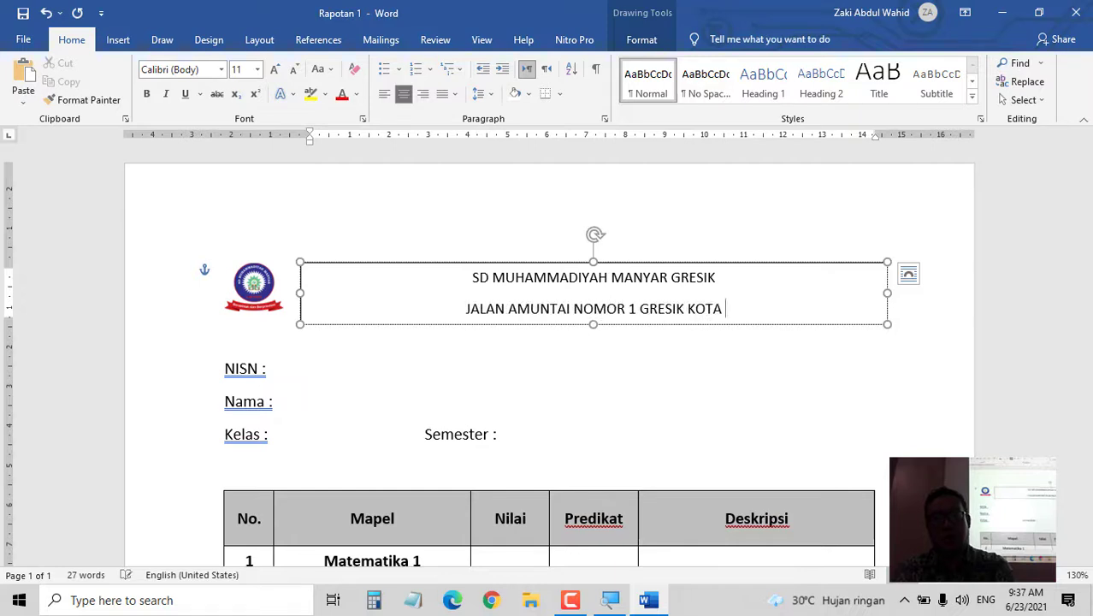
{"action": "type", "text": "BARU - GRESIK "}
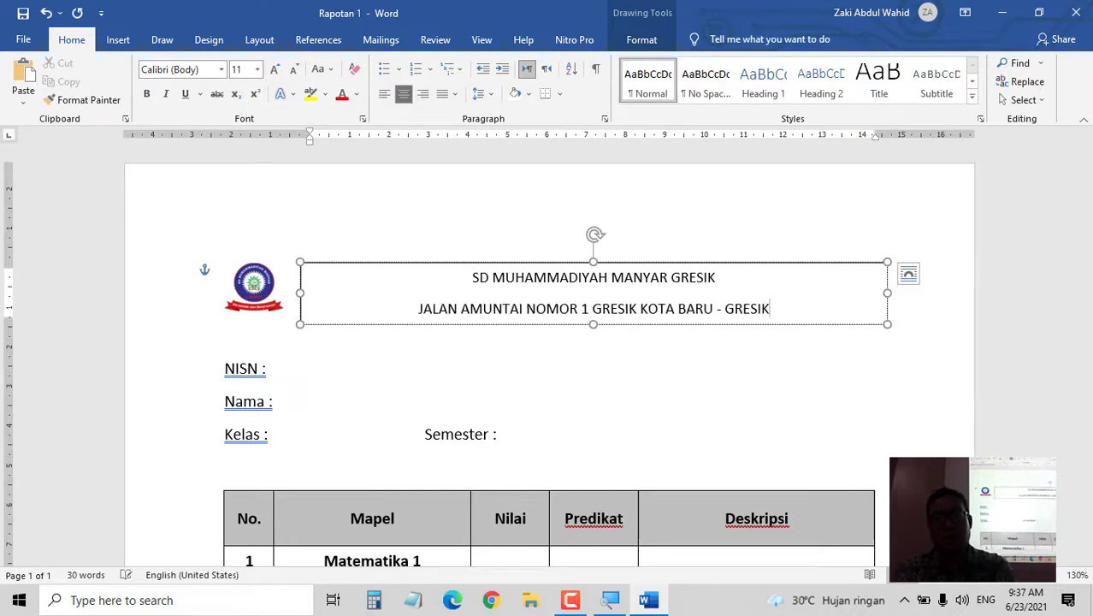
{"action": "type", "text": "61151"}
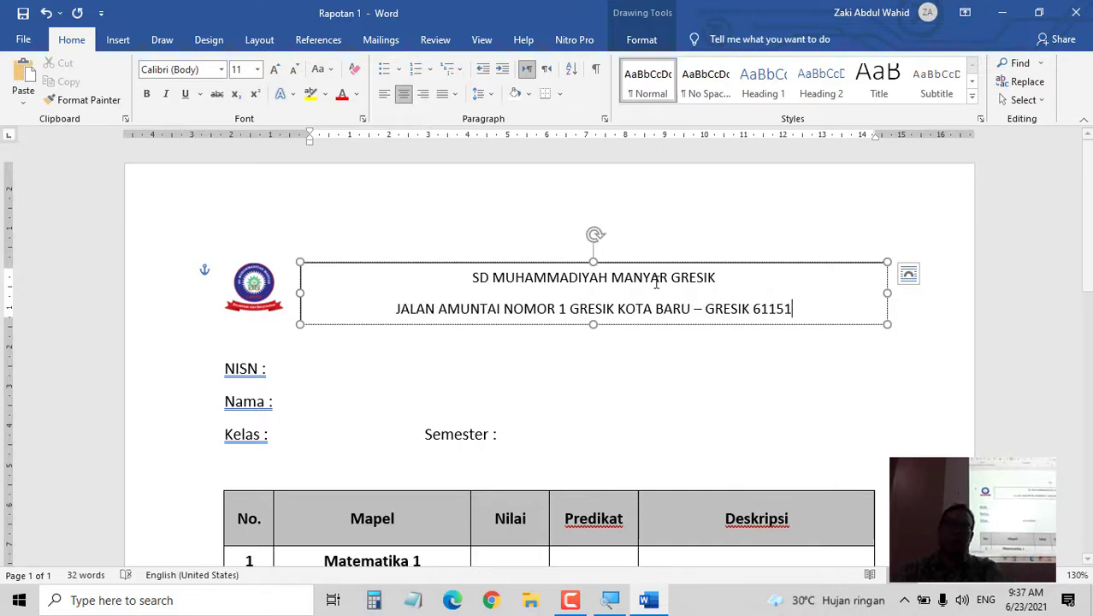
- Make the school name bold 18-pt Times New Roman and stretch the box down to reveal the address
{"action": "triple_click", "coordinate": [552, 291]}
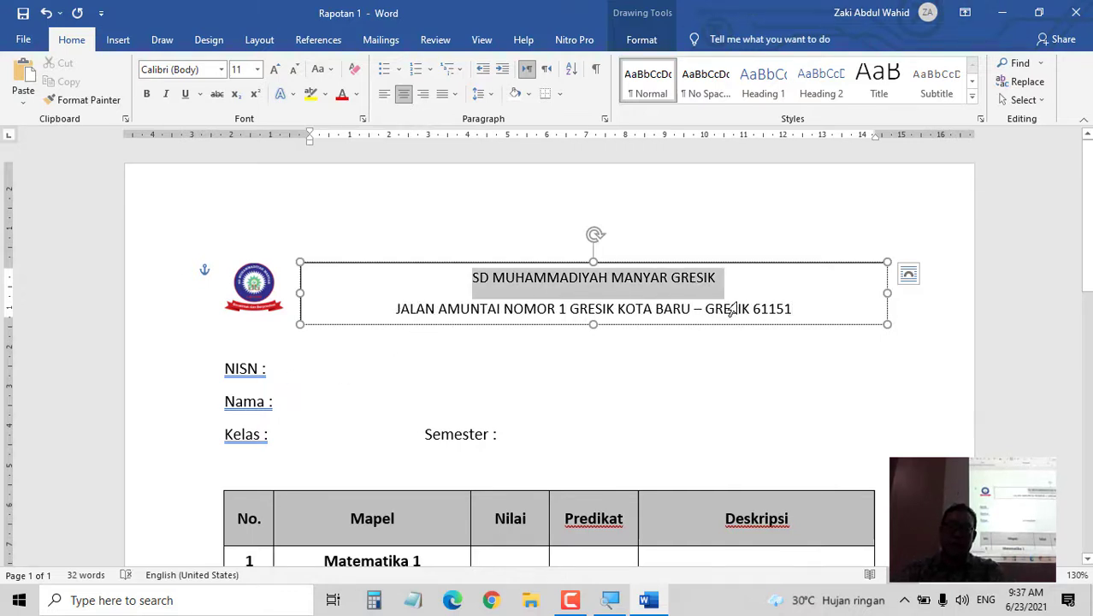
{"action": "left_click", "coordinate": [795, 312], "text": "shift"}
{"action": "left_click", "coordinate": [785, 289], "text": "shift"}
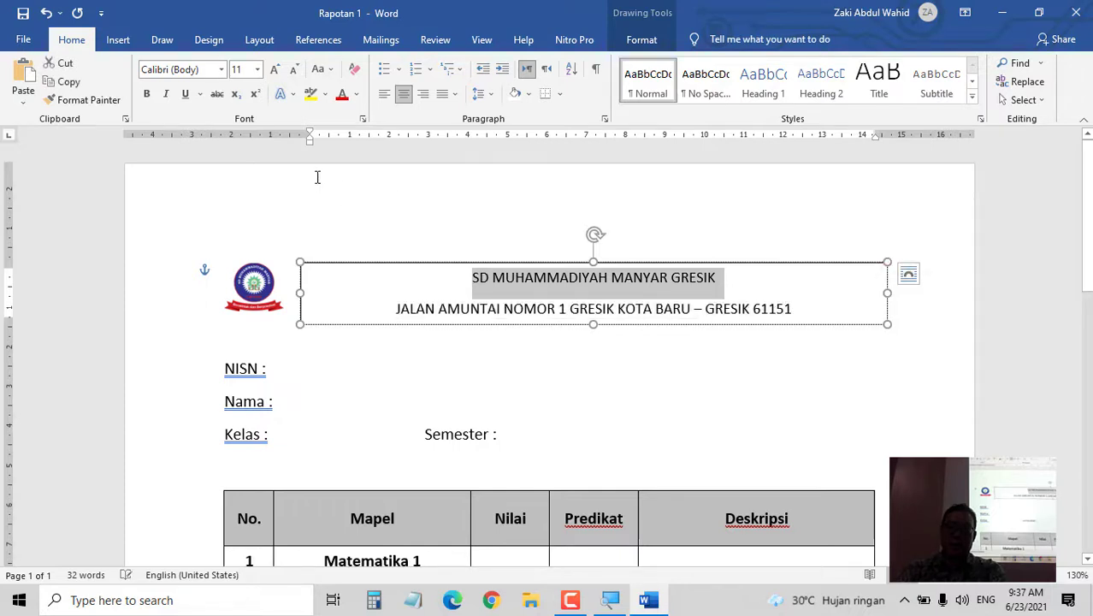
{"action": "left_click", "coordinate": [147, 94]}
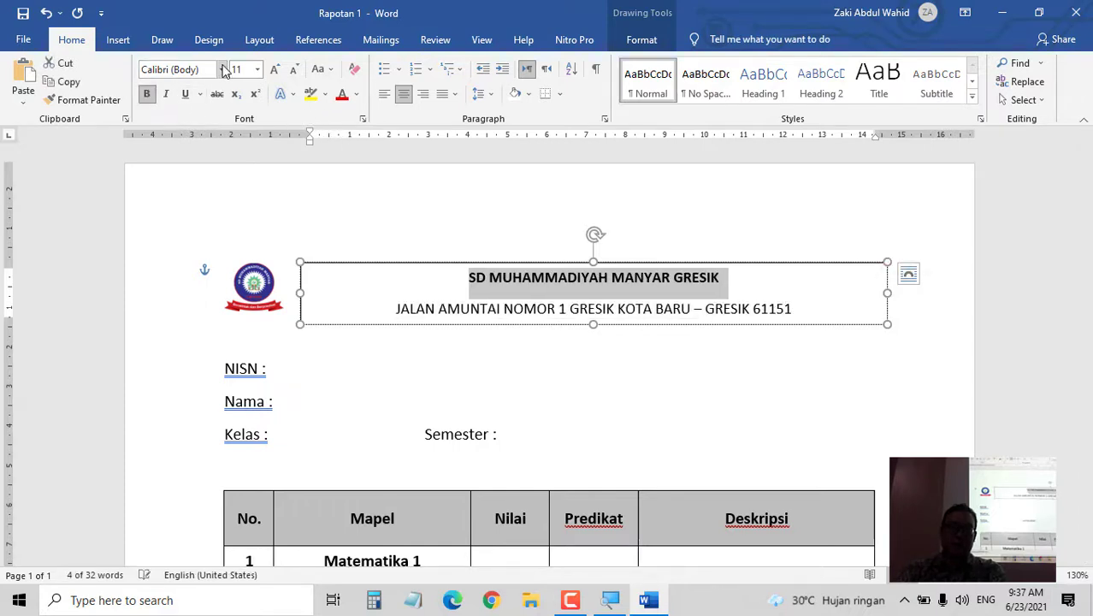
{"action": "left_click", "coordinate": [222, 69]}
{"action": "left_click", "coordinate": [231, 147]}
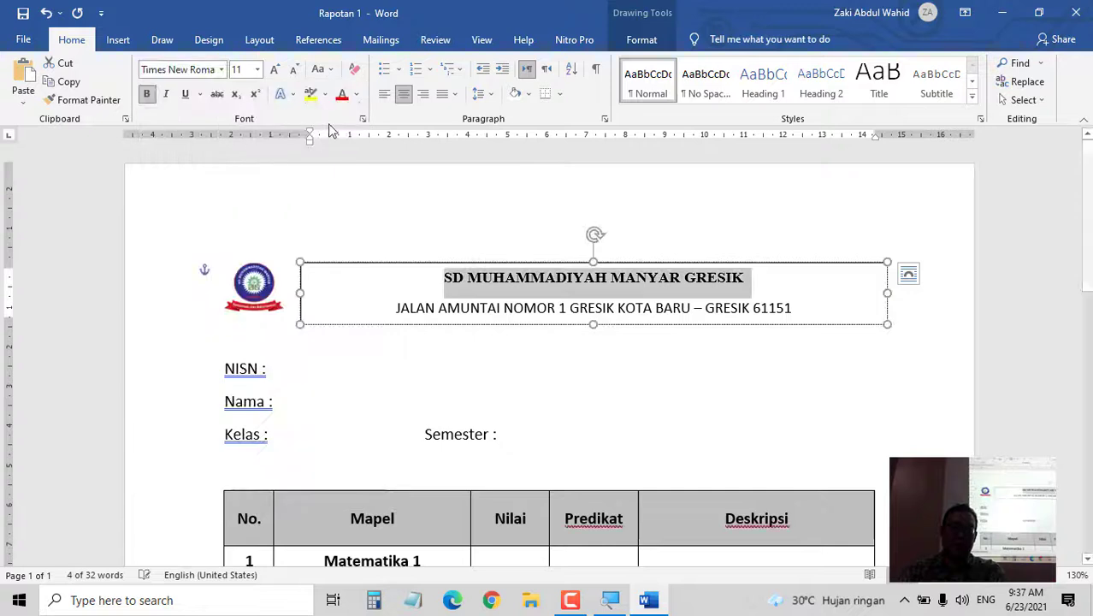
{"action": "left_click", "coordinate": [275, 70]}
{"action": "left_click", "coordinate": [274, 70]}
{"action": "left_click", "coordinate": [274, 70]}
{"action": "left_click", "coordinate": [274, 71]}
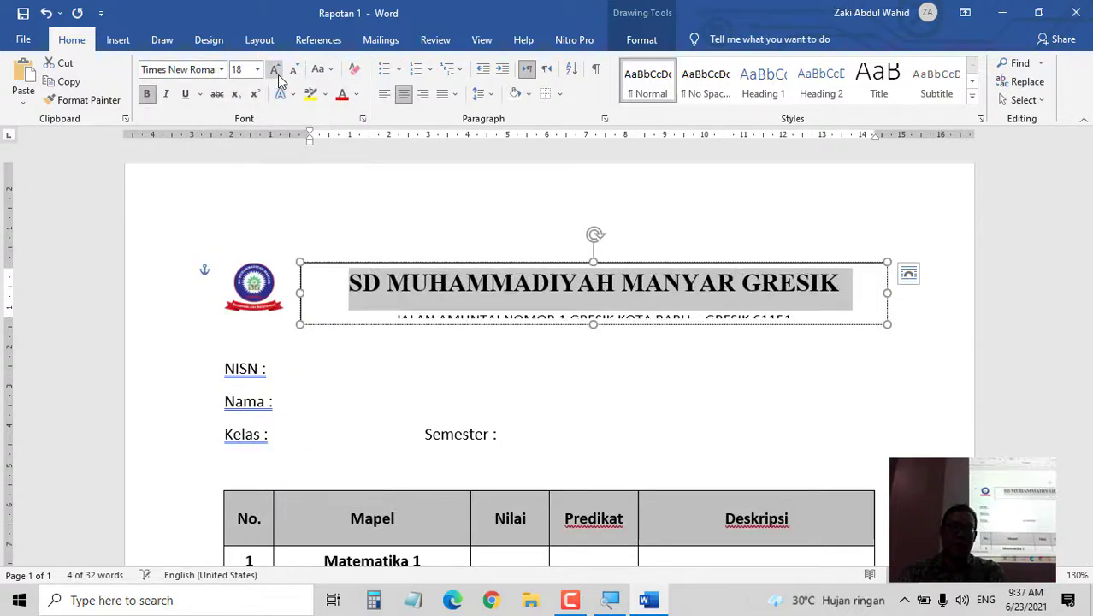
{"action": "left_click_drag", "start_coordinate": [591, 325], "coordinate": [588, 335]}
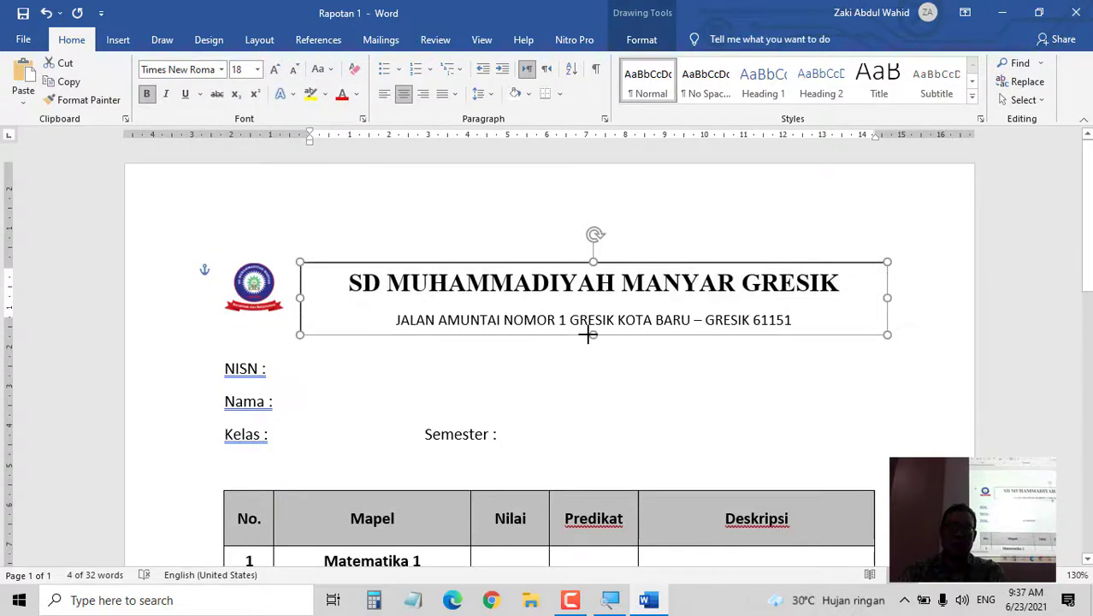
- Enlarge the logo, set it to In Front of Text, and move it to the left margin
{"action": "left_click", "coordinate": [250, 298]}
{"action": "left_click_drag", "start_coordinate": [224, 313], "coordinate": [216, 325]}
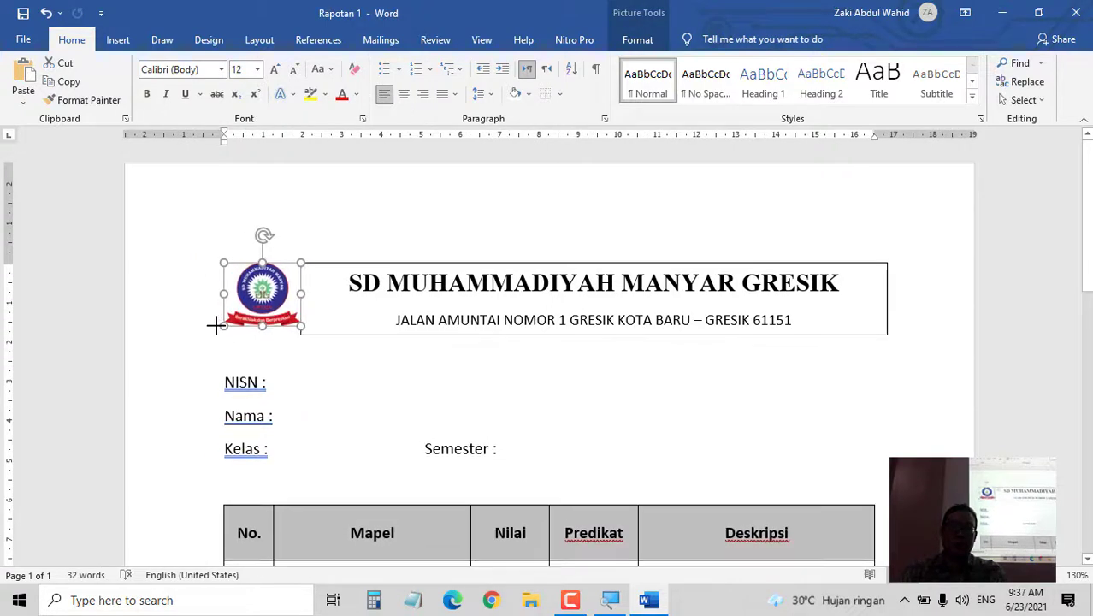
{"action": "left_click_drag", "start_coordinate": [266, 299], "coordinate": [251, 308]}
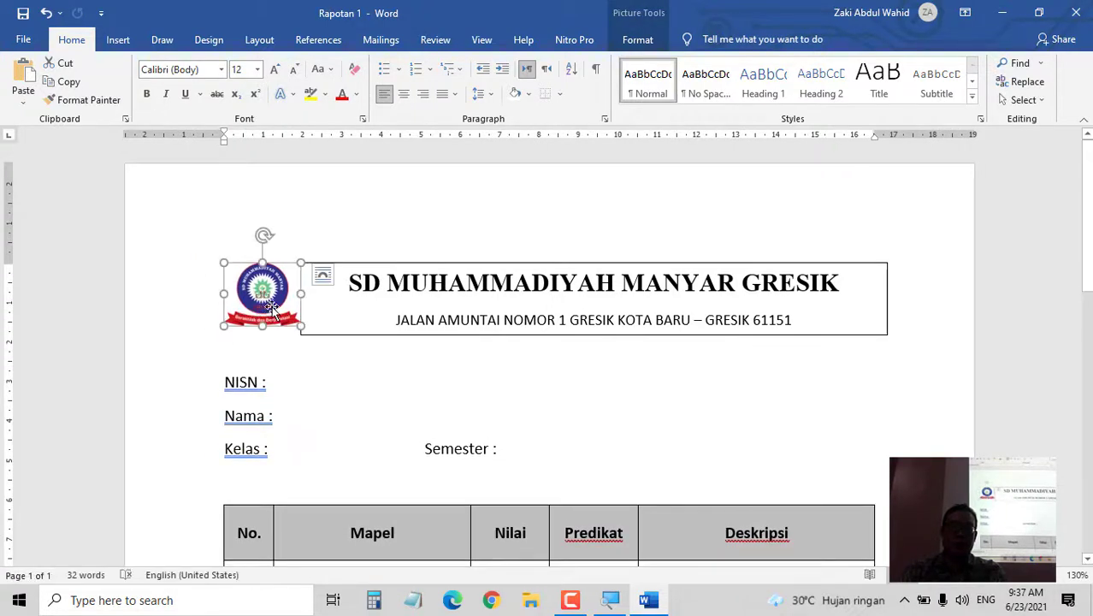
{"action": "left_click", "coordinate": [322, 274]}
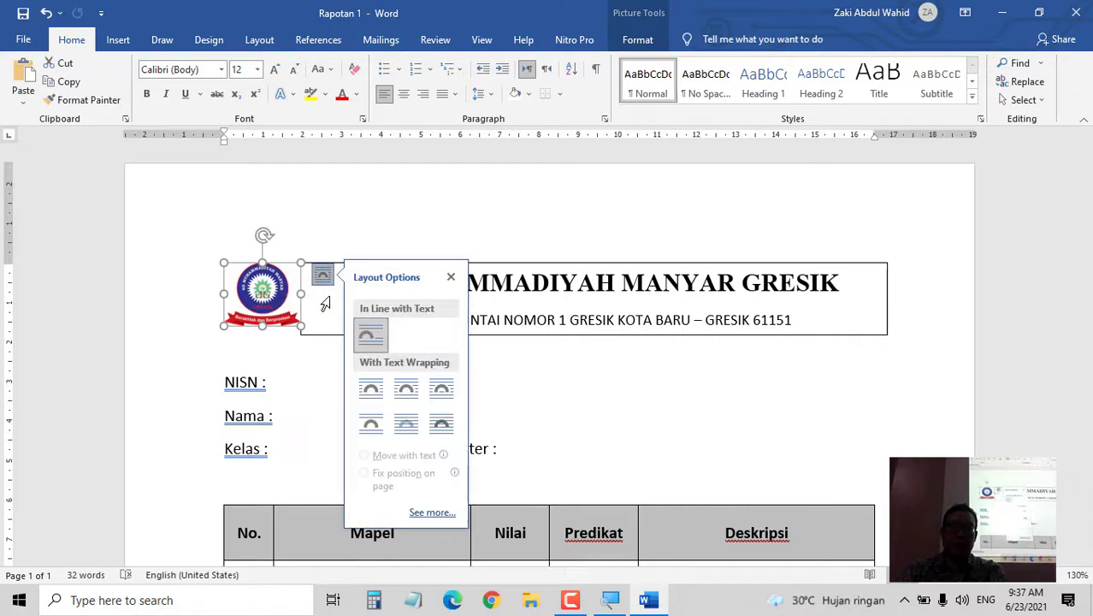
{"action": "left_click", "coordinate": [442, 426]}
{"action": "mouse_move", "coordinate": [265, 299]}
{"action": "left_mouse_down"}
{"action": "mouse_move", "coordinate": [250, 283]}
{"action": "mouse_move", "coordinate": [243, 293]}
{"action": "left_mouse_up"}
{"action": "left_click", "coordinate": [349, 346]}
- Remove the border and the shape outline from the header text box
{"action": "left_click", "coordinate": [349, 335]}
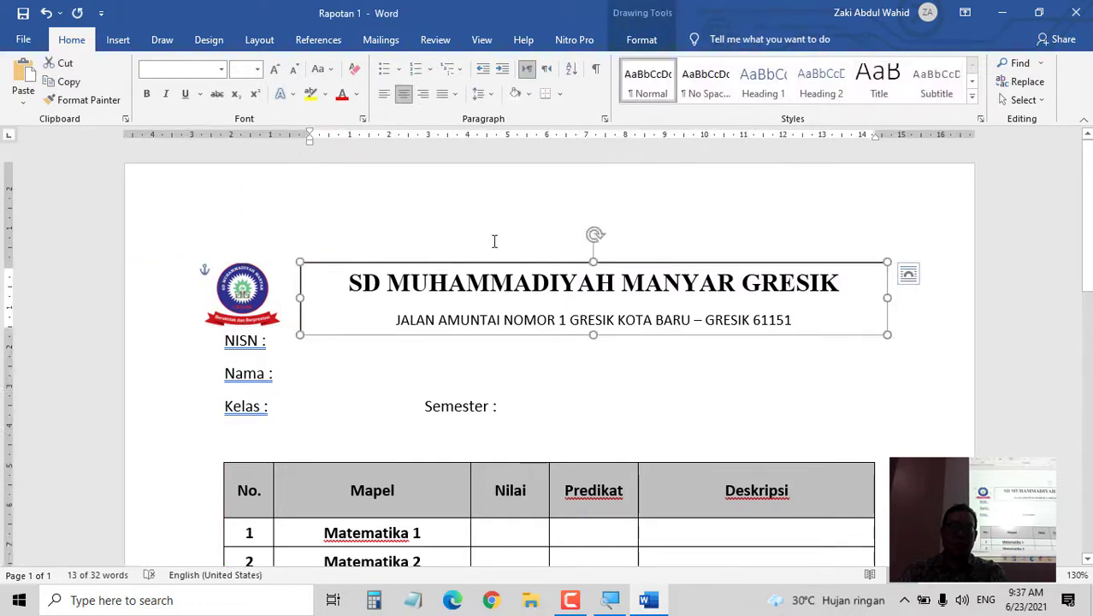
{"action": "left_click", "coordinate": [560, 94]}
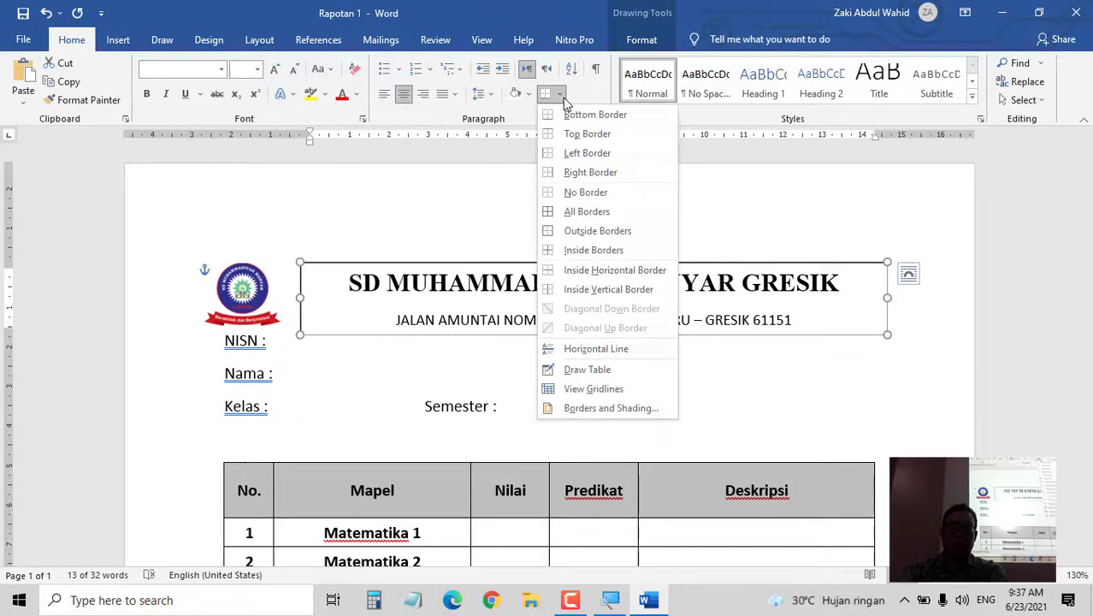
{"action": "left_click", "coordinate": [578, 195]}
{"action": "left_click", "coordinate": [563, 352]}
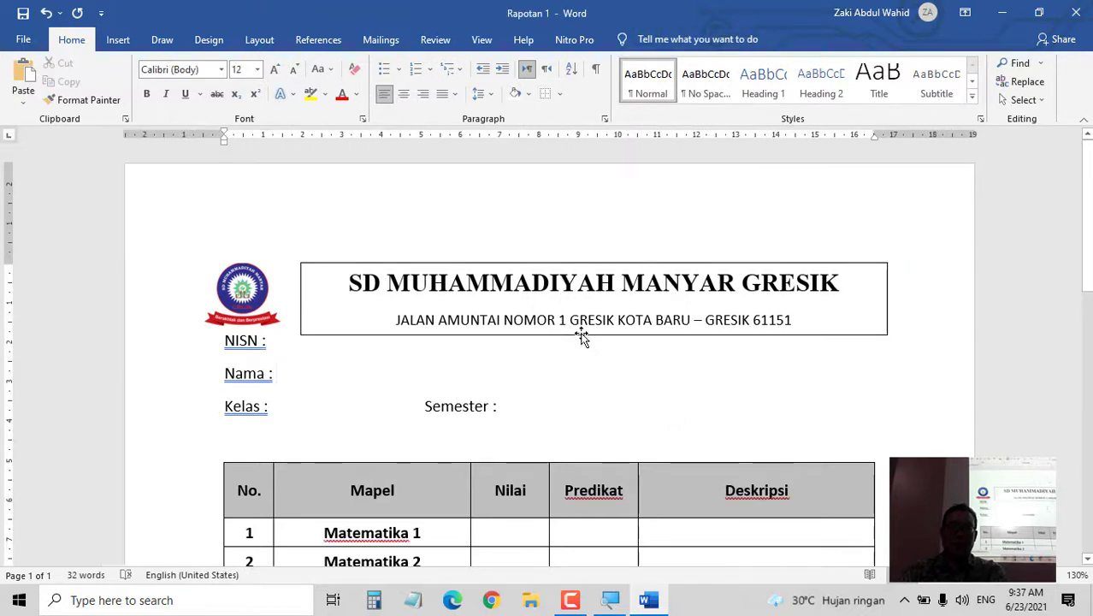
{"action": "left_click", "coordinate": [581, 335]}
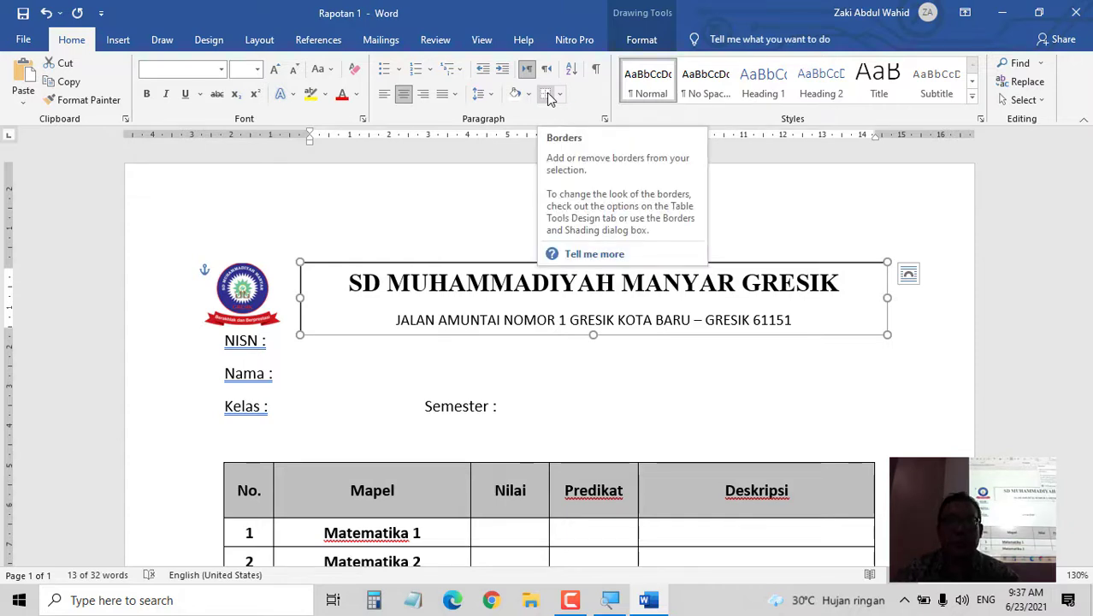
{"action": "left_click", "coordinate": [642, 40]}
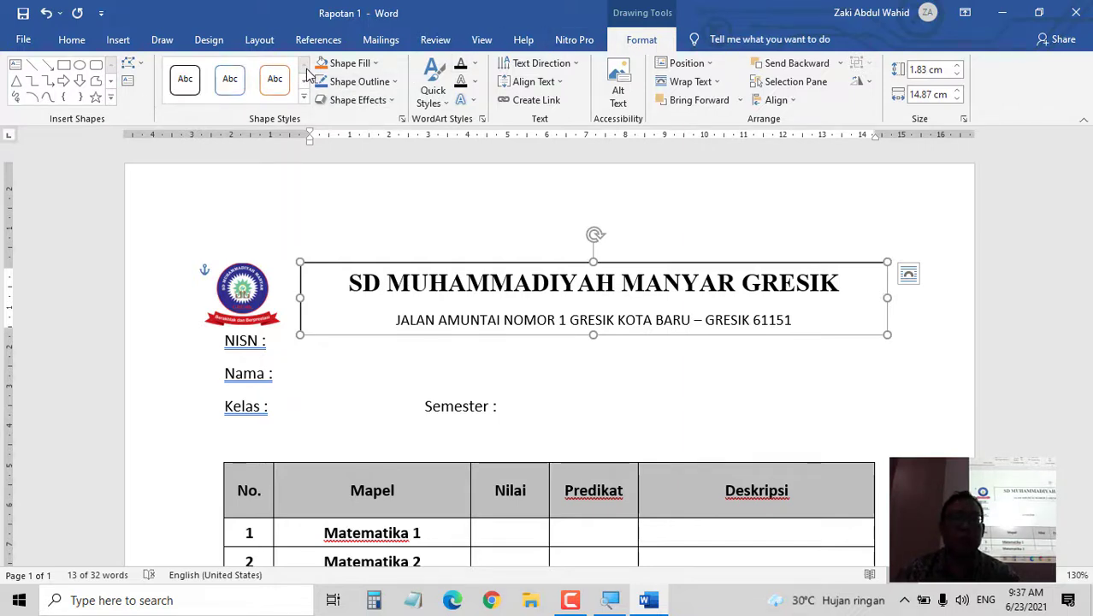
{"action": "left_click", "coordinate": [355, 81]}
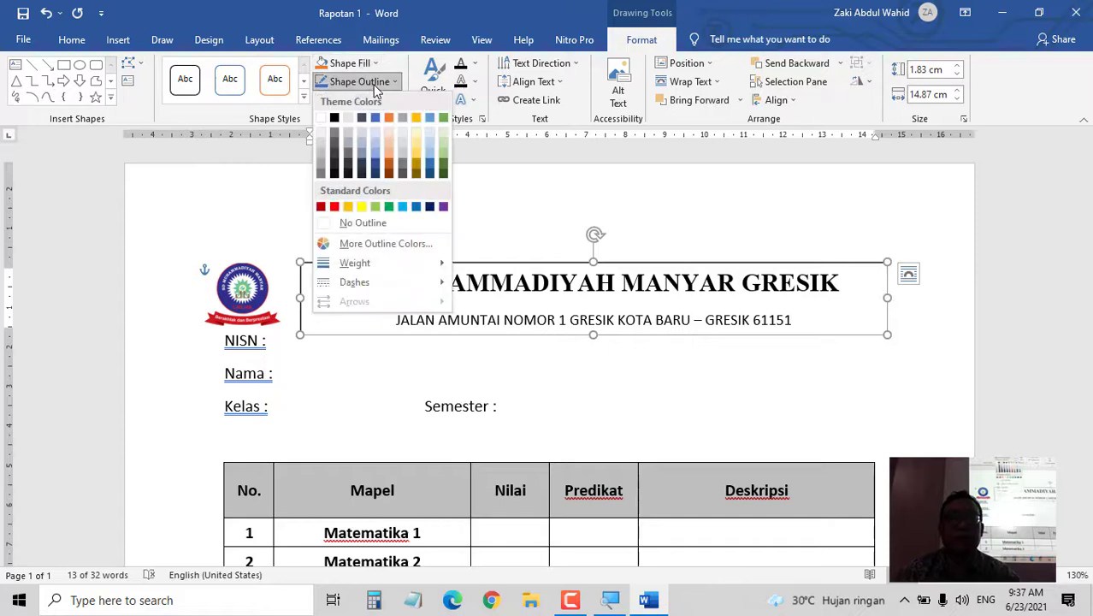
{"action": "left_click", "coordinate": [319, 223]}
{"action": "left_click", "coordinate": [373, 353]}
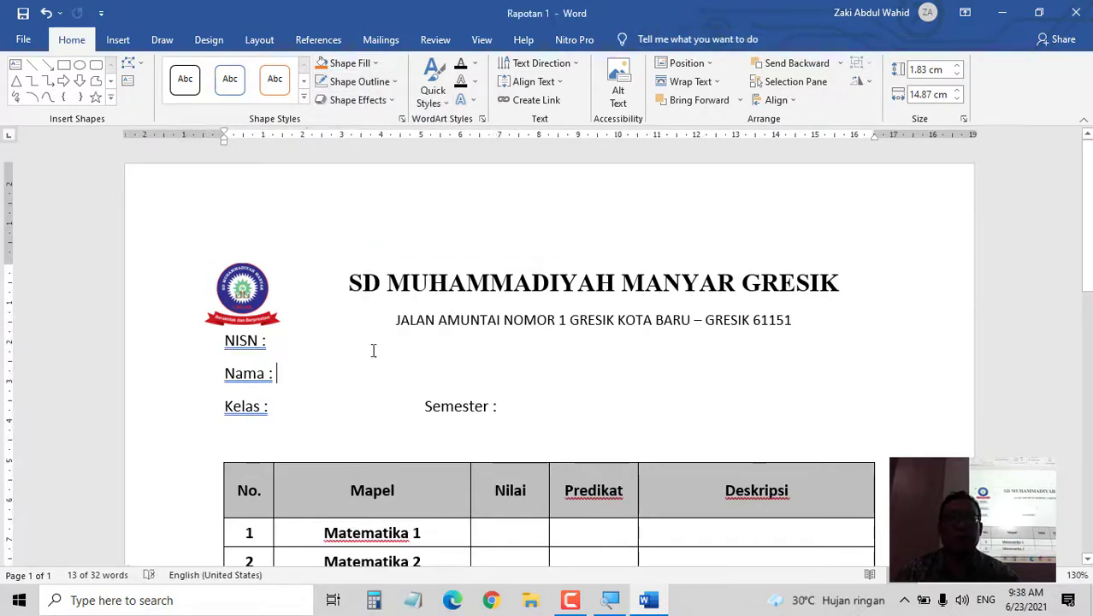
- Push NISN down below the header and restack Nama and Kelas tightly beneath it
{"action": "left_click", "coordinate": [223, 343]}
{"action": "key", "text": "Return"}
{"action": "key", "text": "Return"}
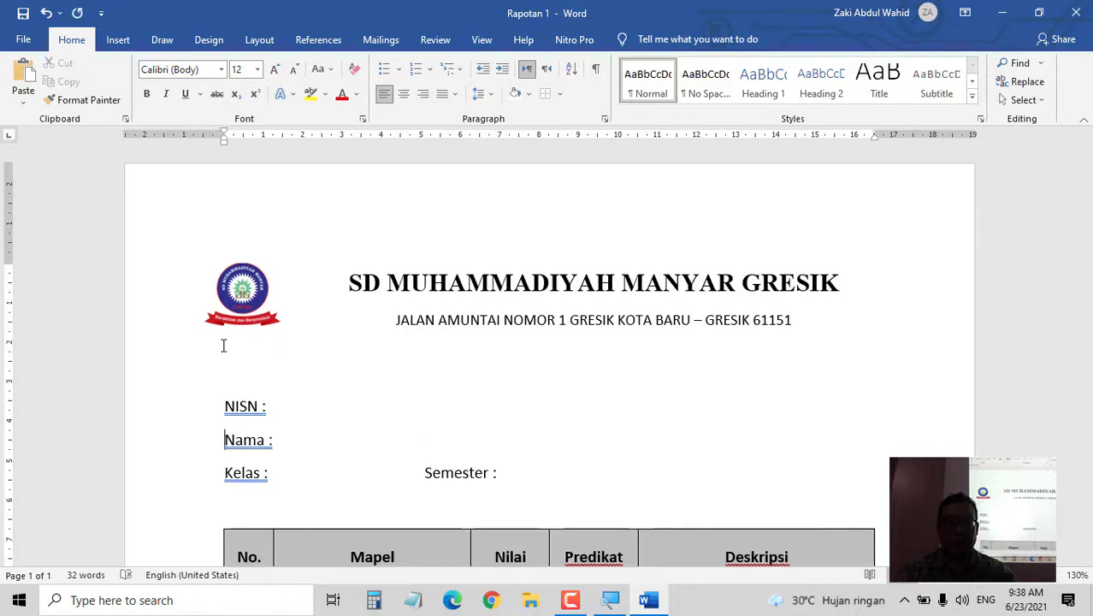
{"action": "key", "text": "BackSpace"}
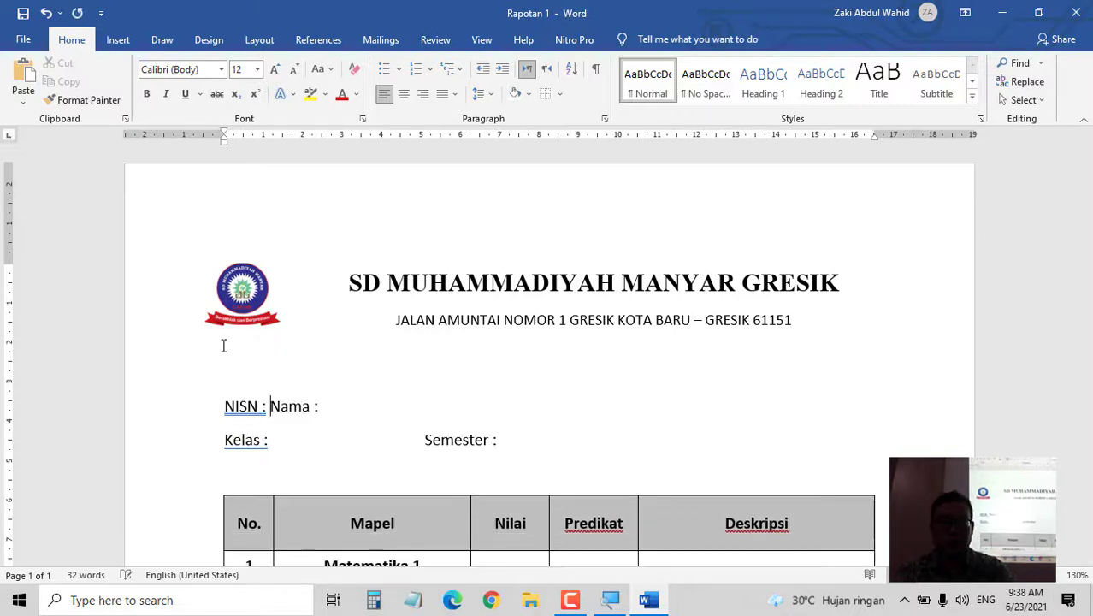
{"action": "key", "text": "Return"}
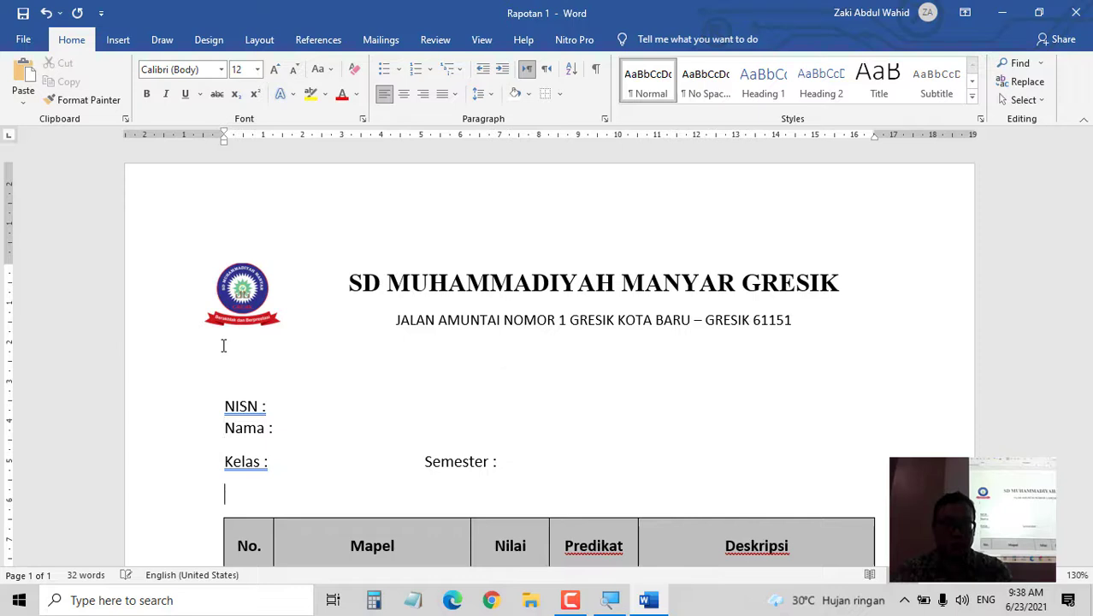
{"action": "key", "text": "BackSpace"}
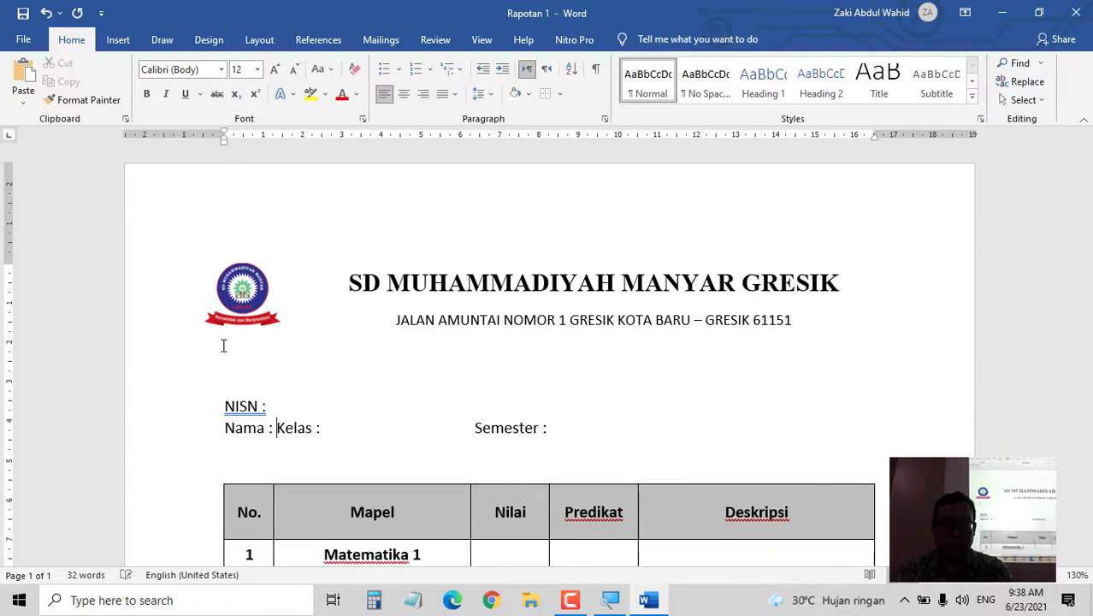
{"action": "key", "text": "Return"}
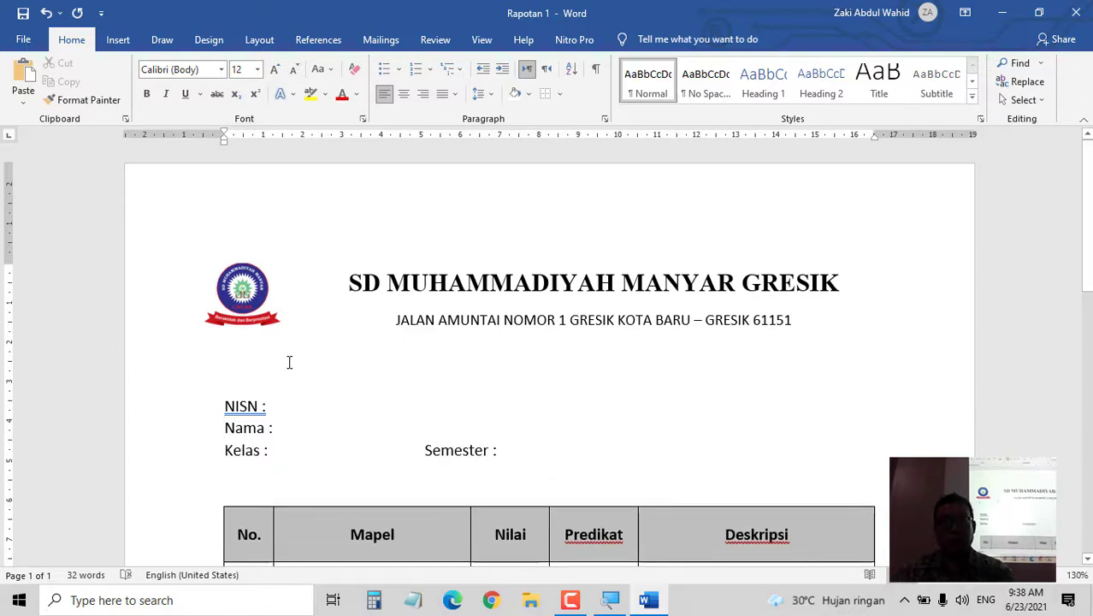
{"action": "scroll", "coordinate": [556, 386], "scroll_direction": "down", "scroll_amount": 6}
{"action": "scroll", "coordinate": [757, 387], "scroll_direction": "up", "scroll_amount": 4}
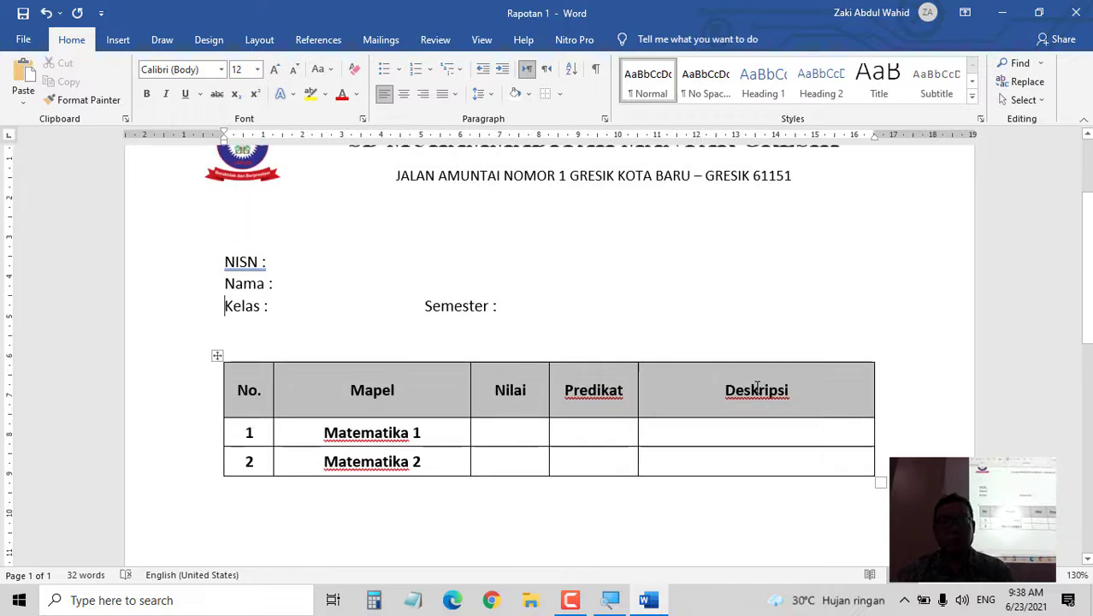
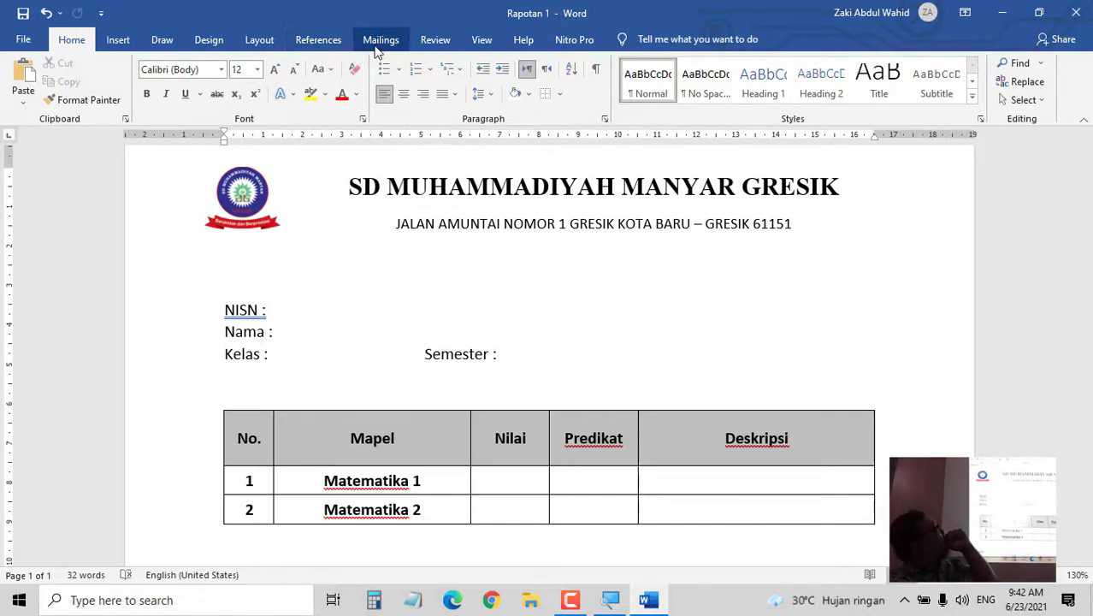
- Show the Select Recipients options on the Mailings ribbon
{"action": "left_click", "coordinate": [377, 44]}
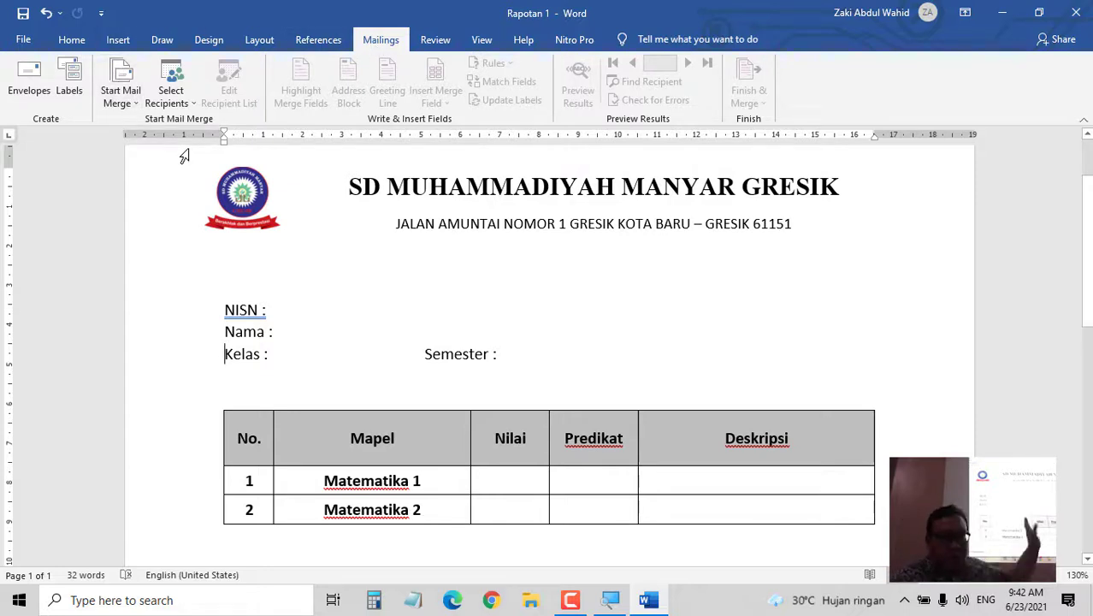
{"action": "left_click", "coordinate": [161, 110]}
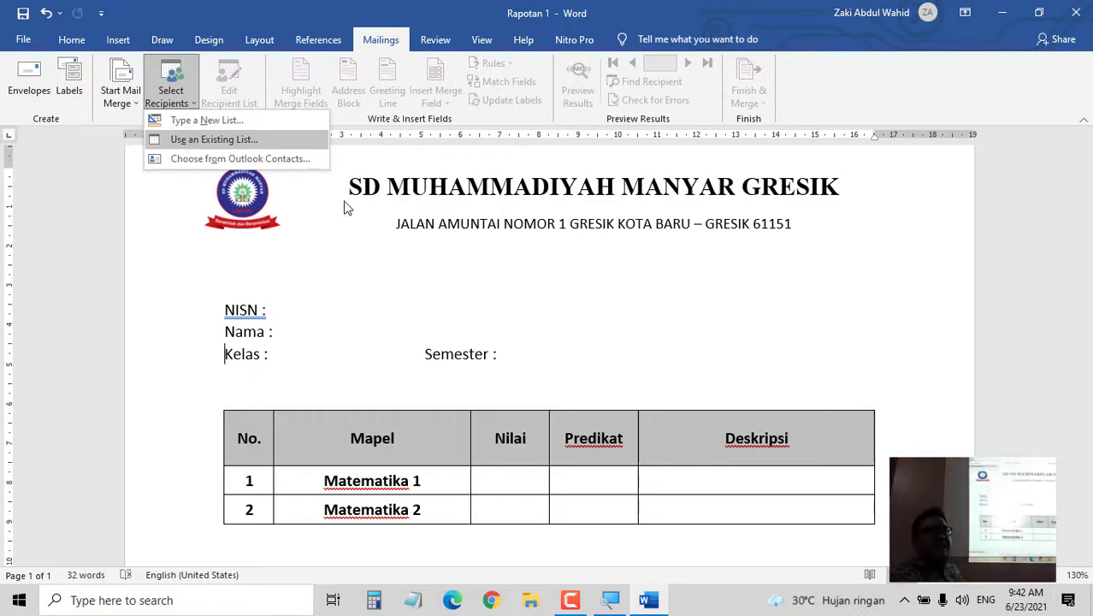
- Use the Rekap$ sheet of the Pelatihan Bersama Teman Bawean workbook in Pembinaan Dengan Bawean as recipients
{"action": "left_click", "coordinate": [265, 149]}
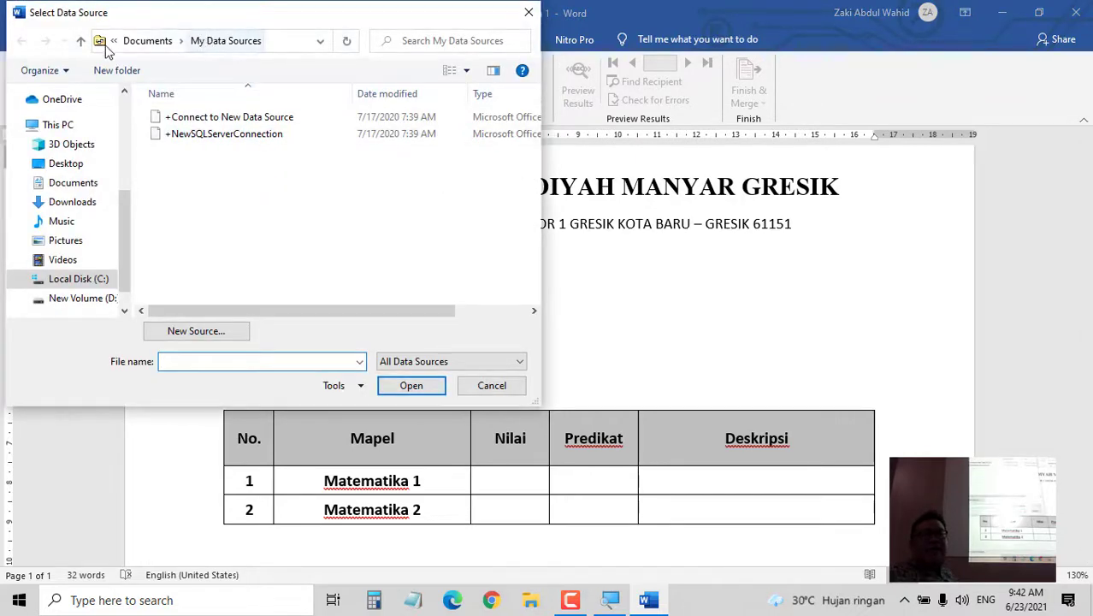
{"action": "left_click_drag", "start_coordinate": [97, 21], "coordinate": [377, 112]}
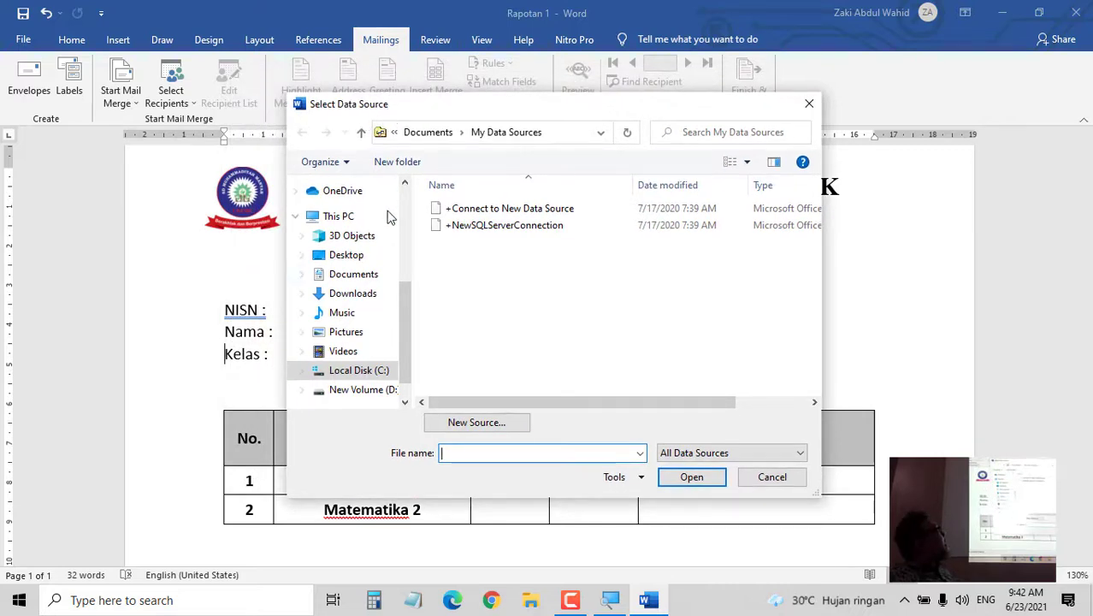
{"action": "left_click_drag", "start_coordinate": [404, 354], "coordinate": [411, 268]}
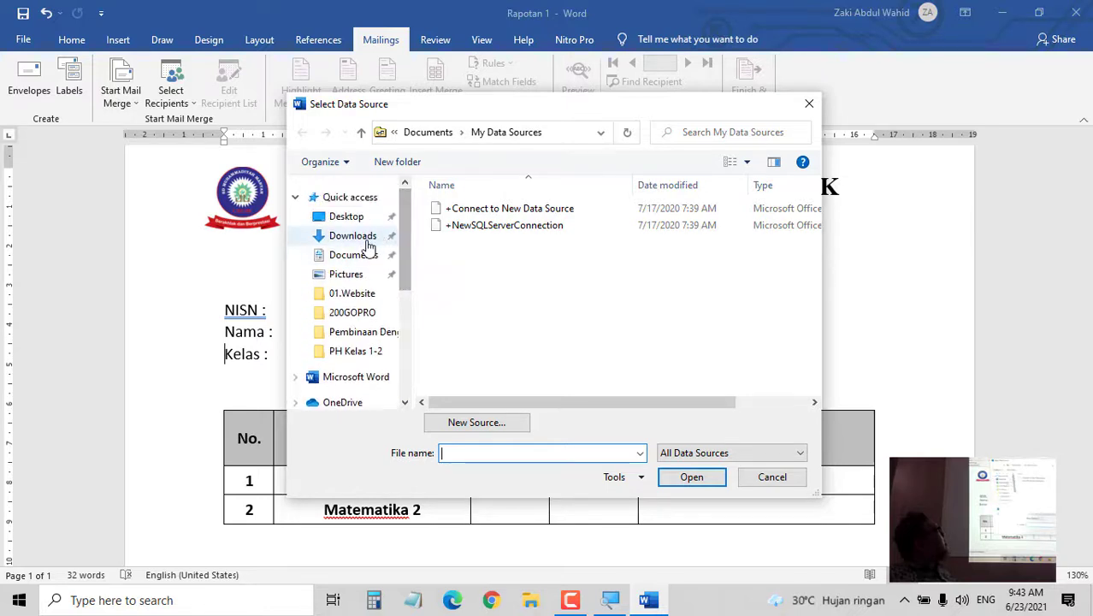
{"action": "left_click", "coordinate": [368, 257]}
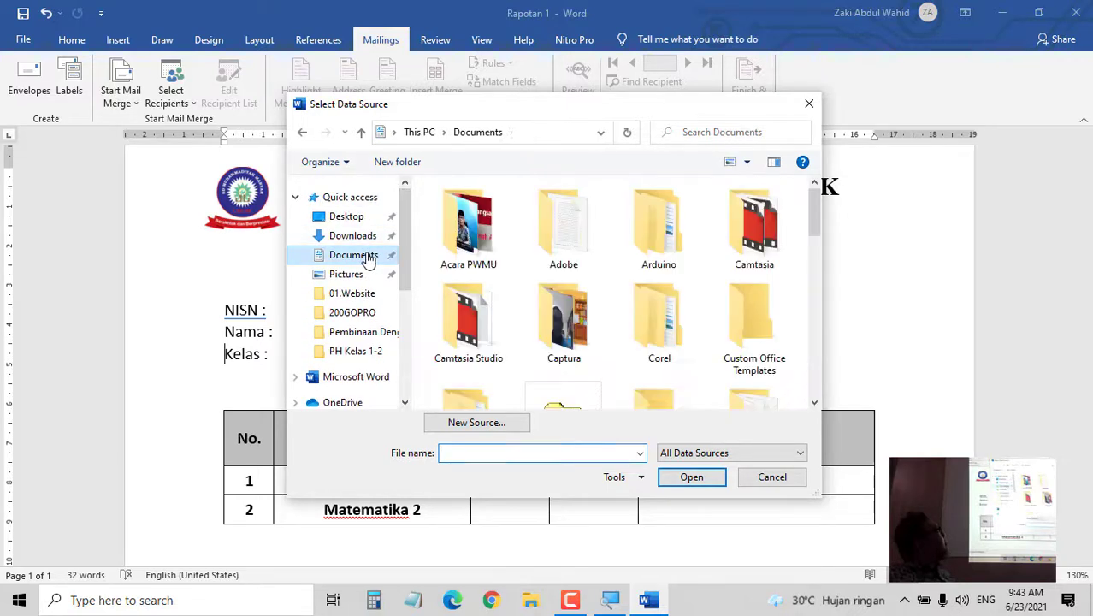
{"action": "scroll", "coordinate": [664, 327], "scroll_direction": "down", "scroll_amount": 3}
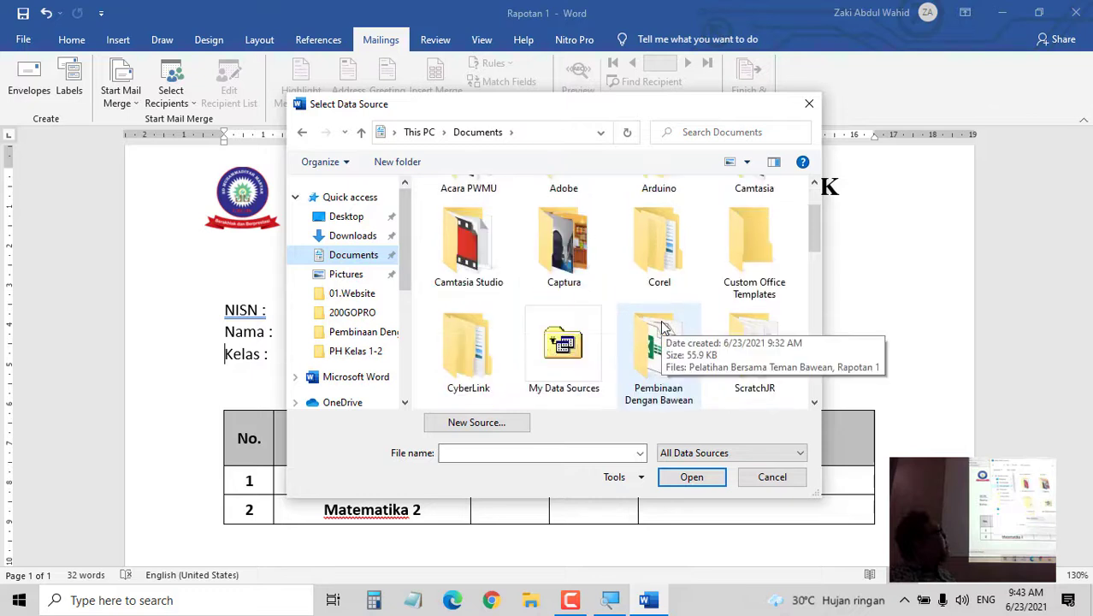
{"action": "double_click", "coordinate": [646, 255]}
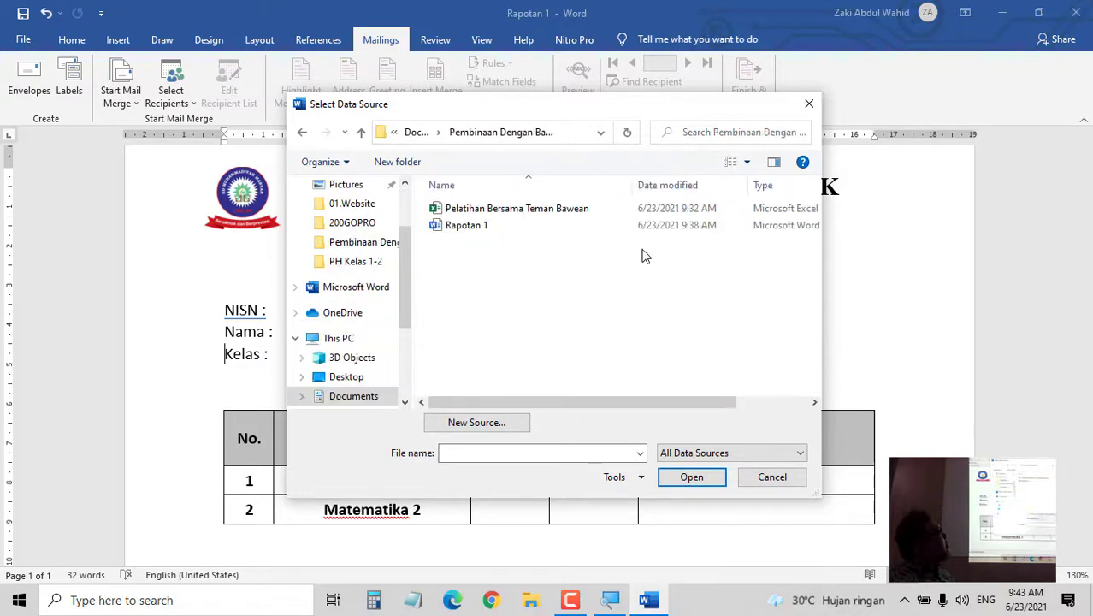
{"action": "left_click", "coordinate": [508, 216]}
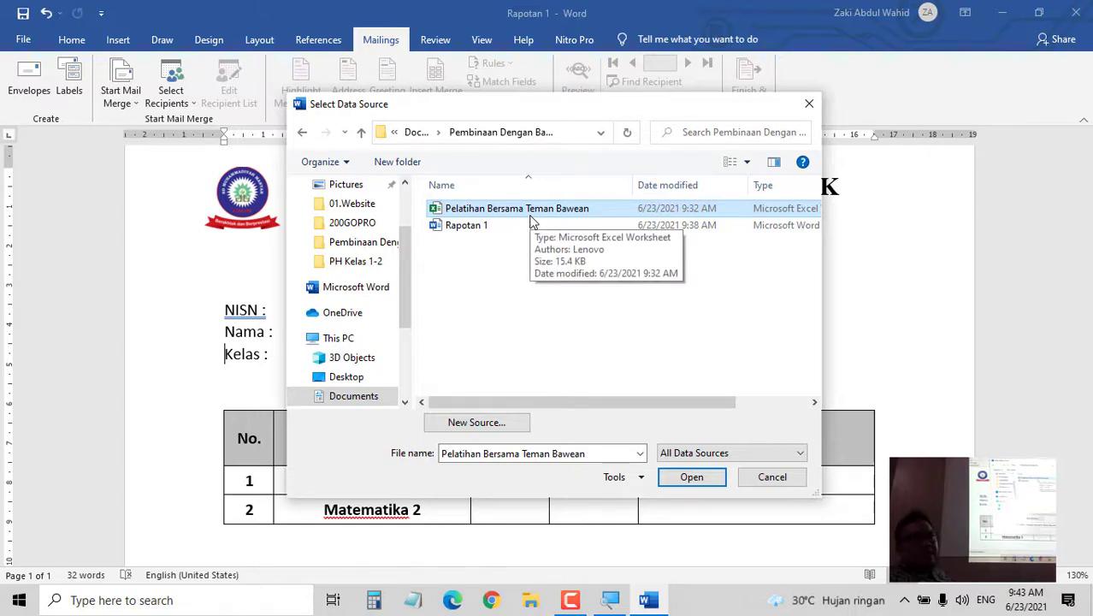
{"action": "left_click", "coordinate": [692, 477]}
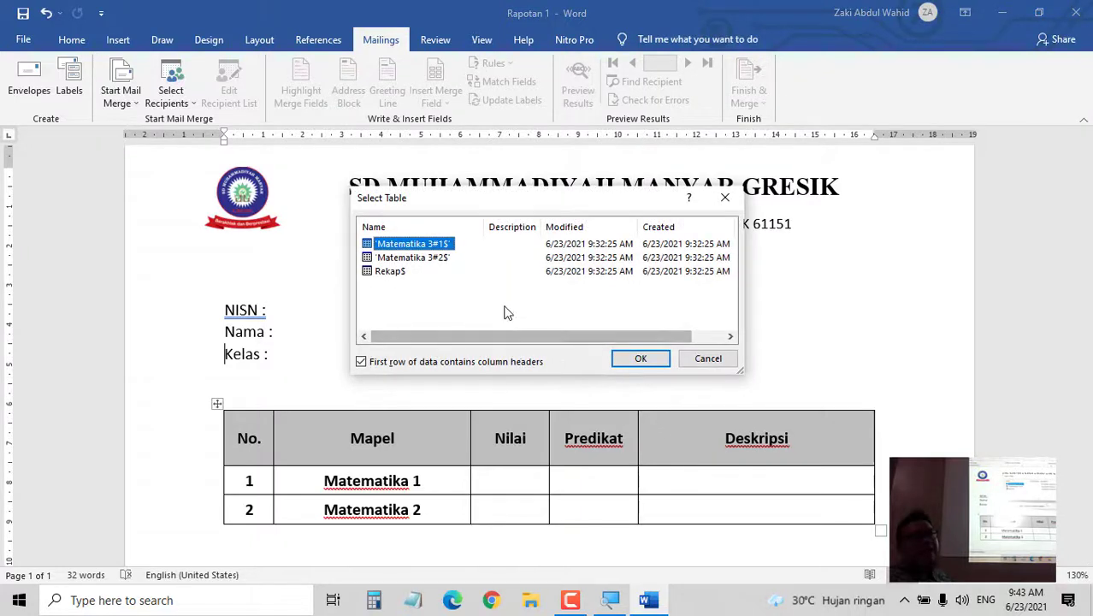
{"action": "left_click", "coordinate": [392, 272]}
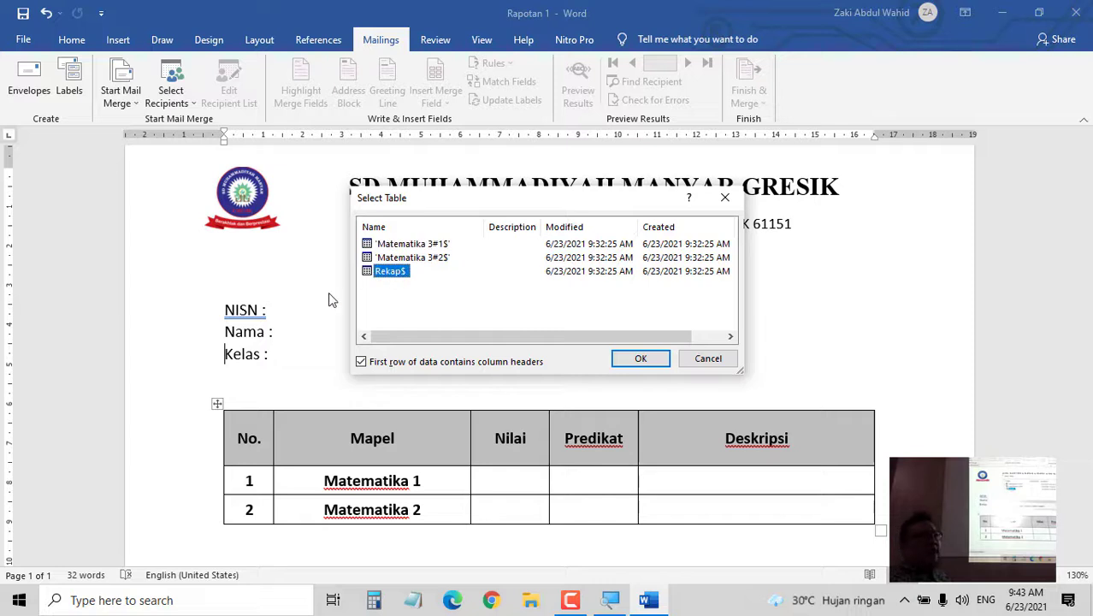
{"action": "left_click", "coordinate": [637, 363]}
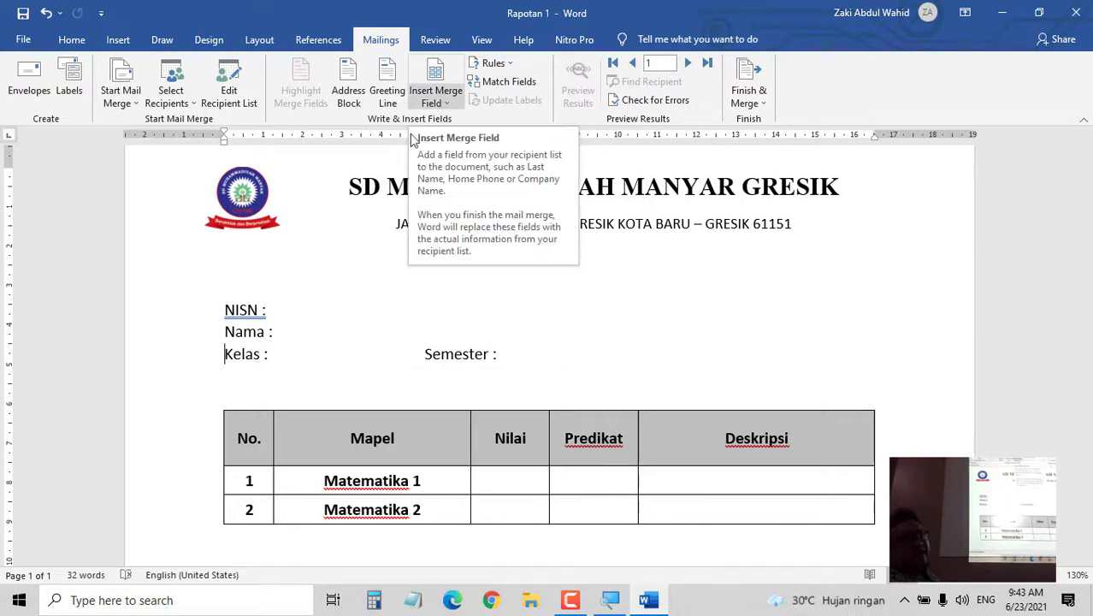
- Insert the «NISN» and «Nama_» merge fields after the NISN and Nama labels
{"action": "left_click", "coordinate": [278, 312]}
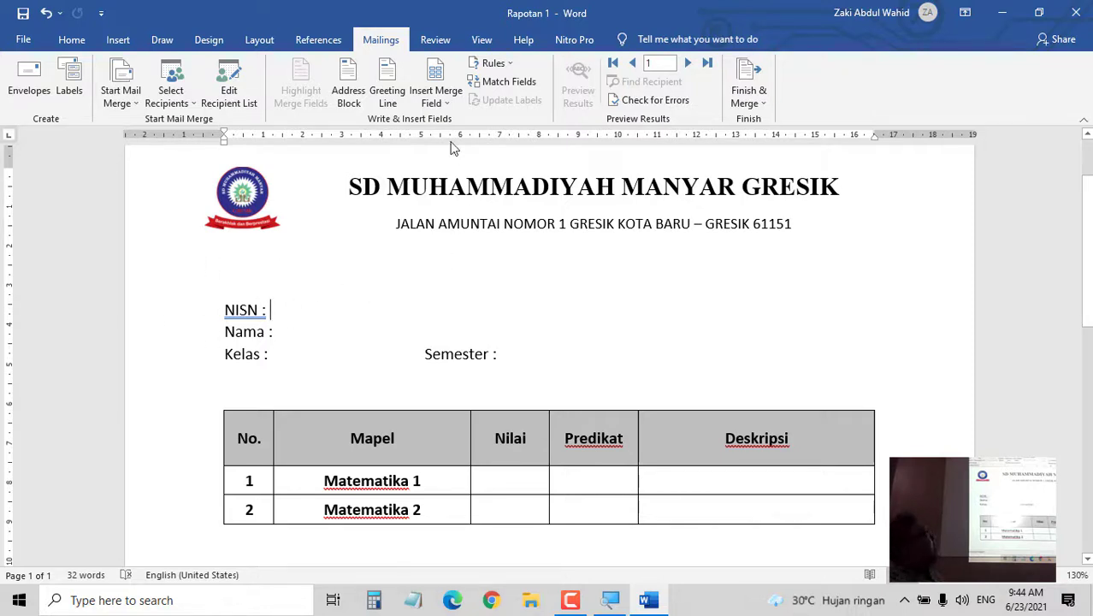
{"action": "left_click", "coordinate": [434, 100]}
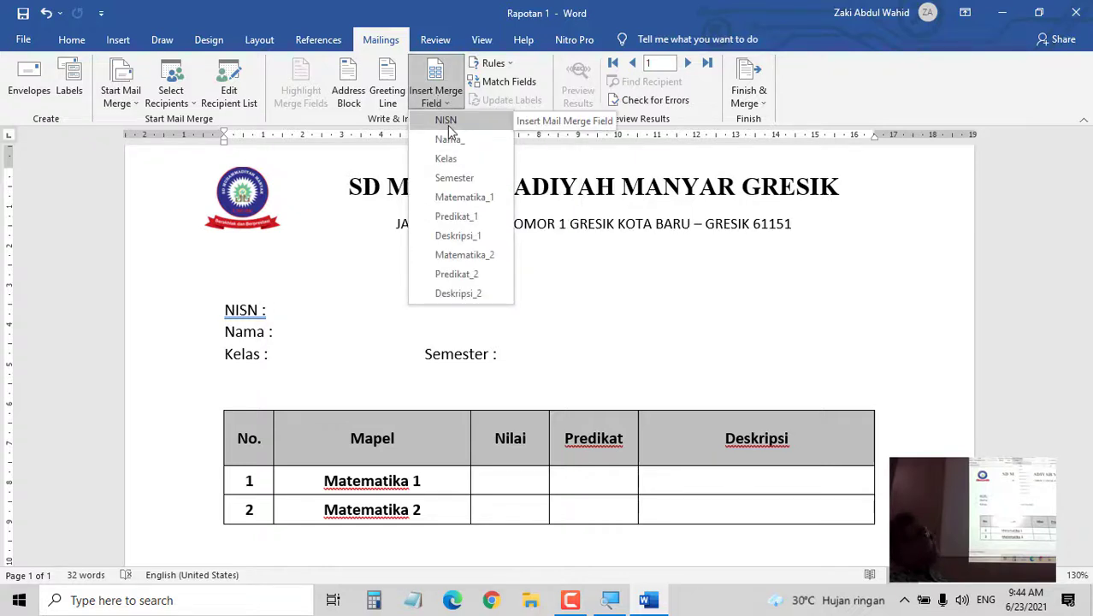
{"action": "left_click", "coordinate": [446, 120]}
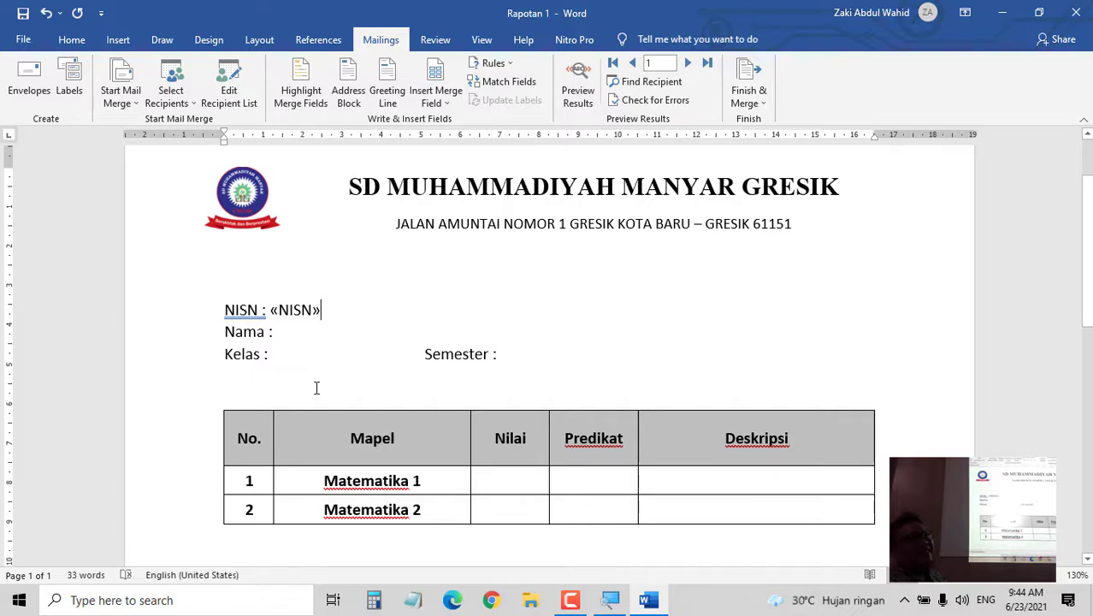
{"action": "left_click", "coordinate": [278, 331]}
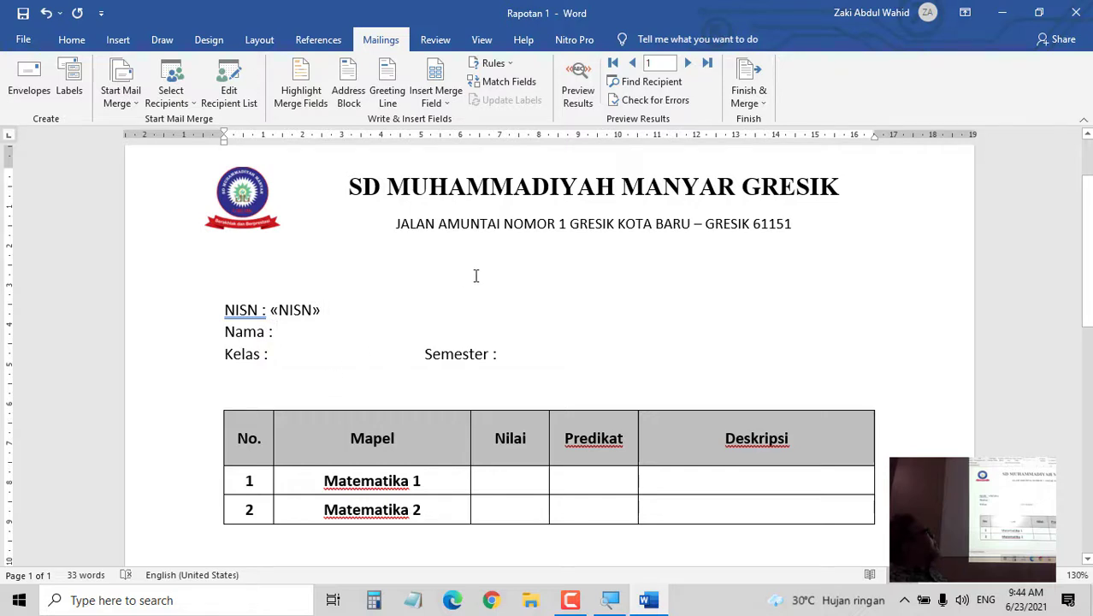
{"action": "left_click", "coordinate": [436, 104]}
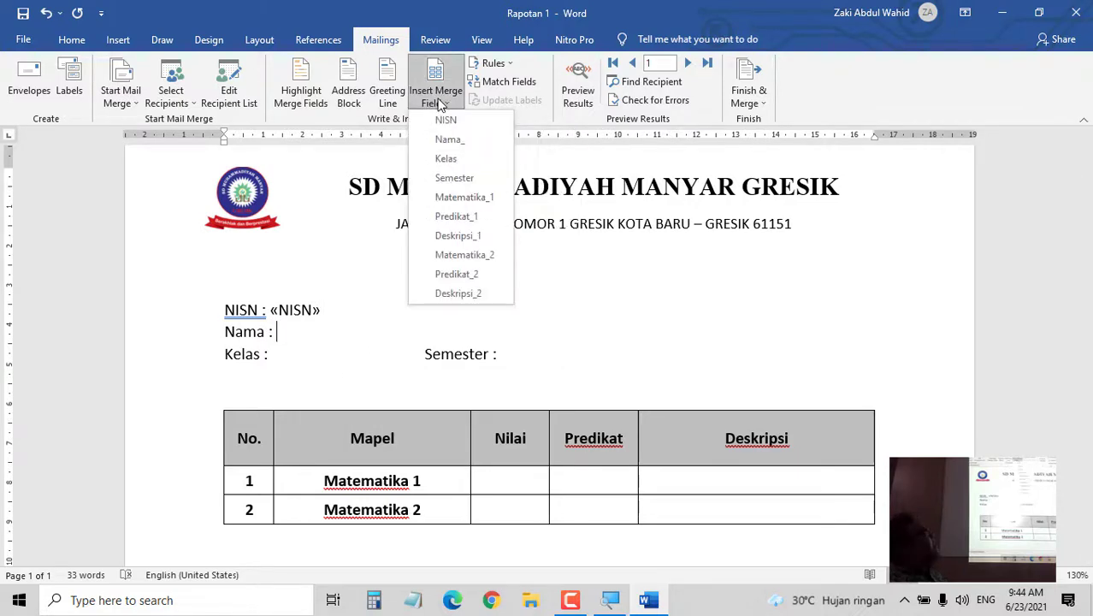
{"action": "left_click", "coordinate": [462, 149]}
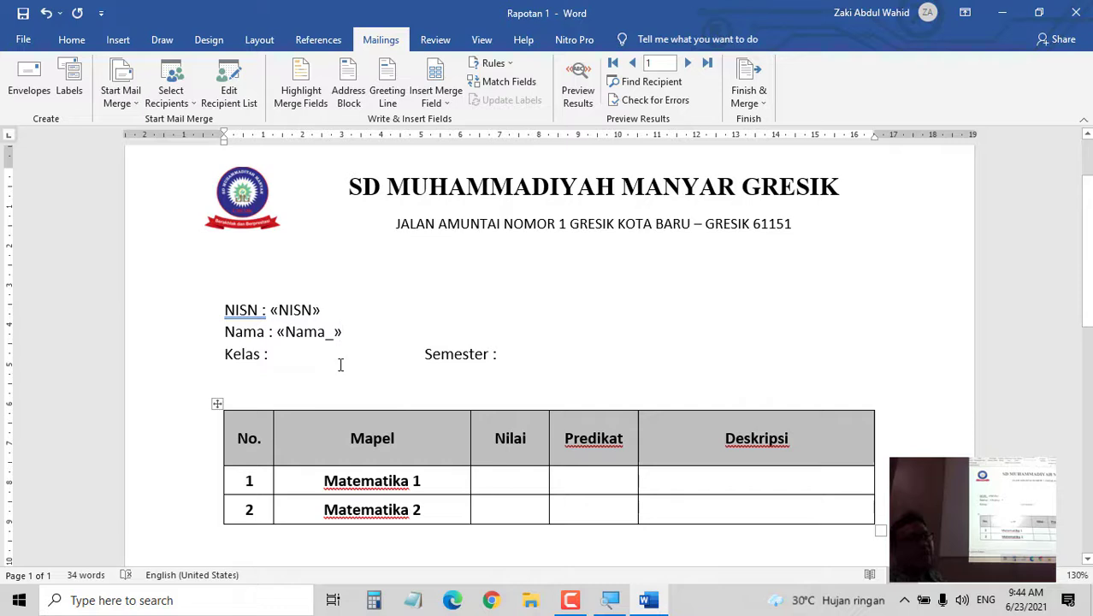
- Insert the «Kelas» and «Semester» merge fields after their labels
{"action": "left_click", "coordinate": [305, 363]}
{"action": "left_click", "coordinate": [442, 102]}
{"action": "left_click", "coordinate": [446, 159]}
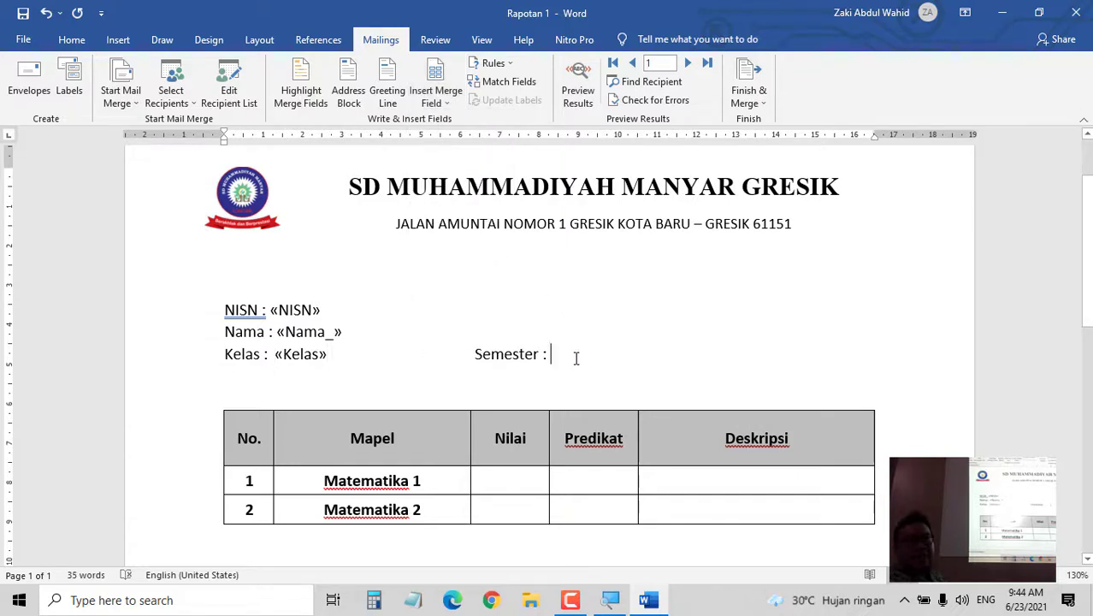
{"action": "left_click", "coordinate": [433, 103]}
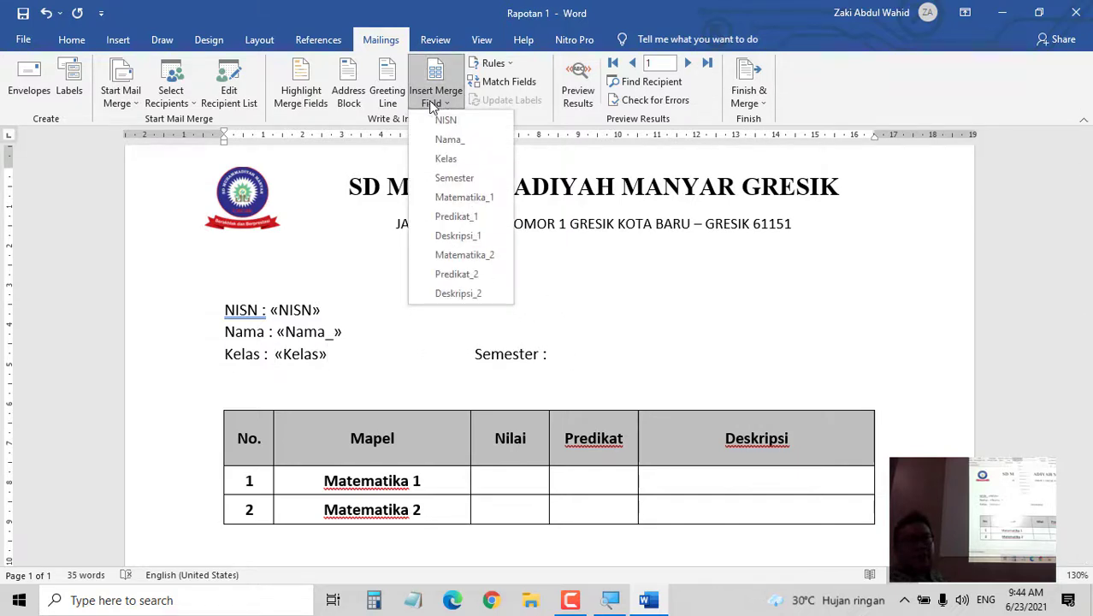
{"action": "left_click", "coordinate": [472, 178]}
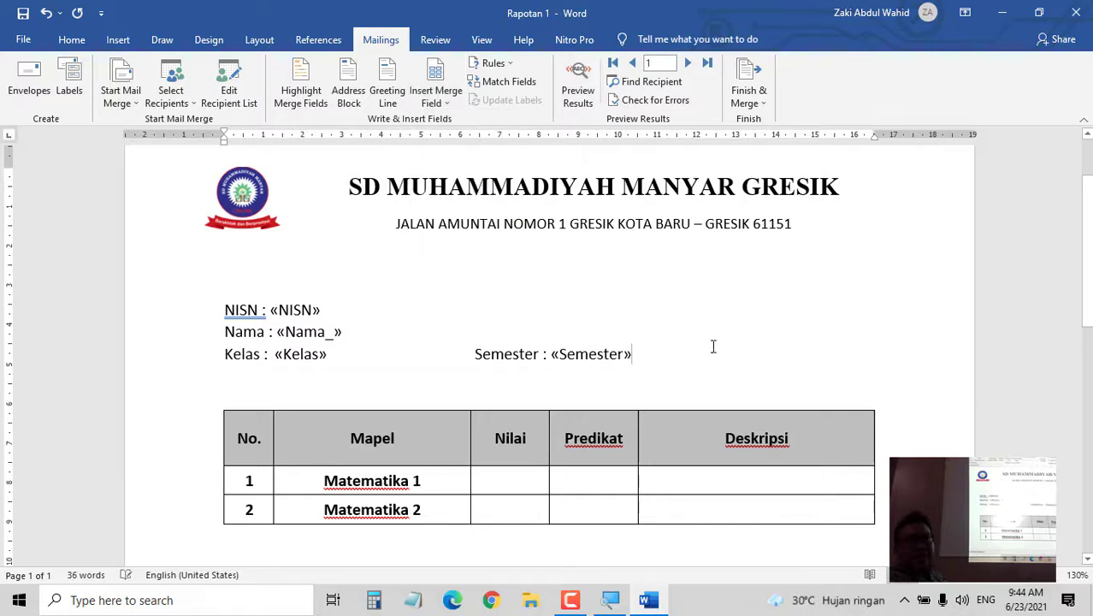
{"action": "scroll", "coordinate": [835, 316], "scroll_direction": "down", "scroll_amount": 1}
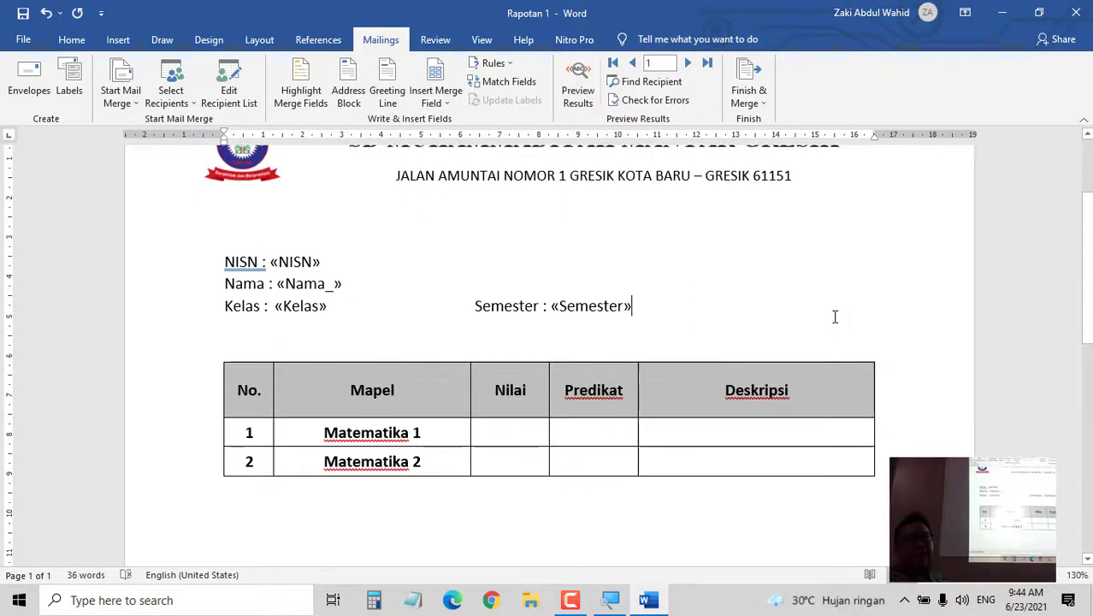
{"action": "left_click", "coordinate": [510, 436]}
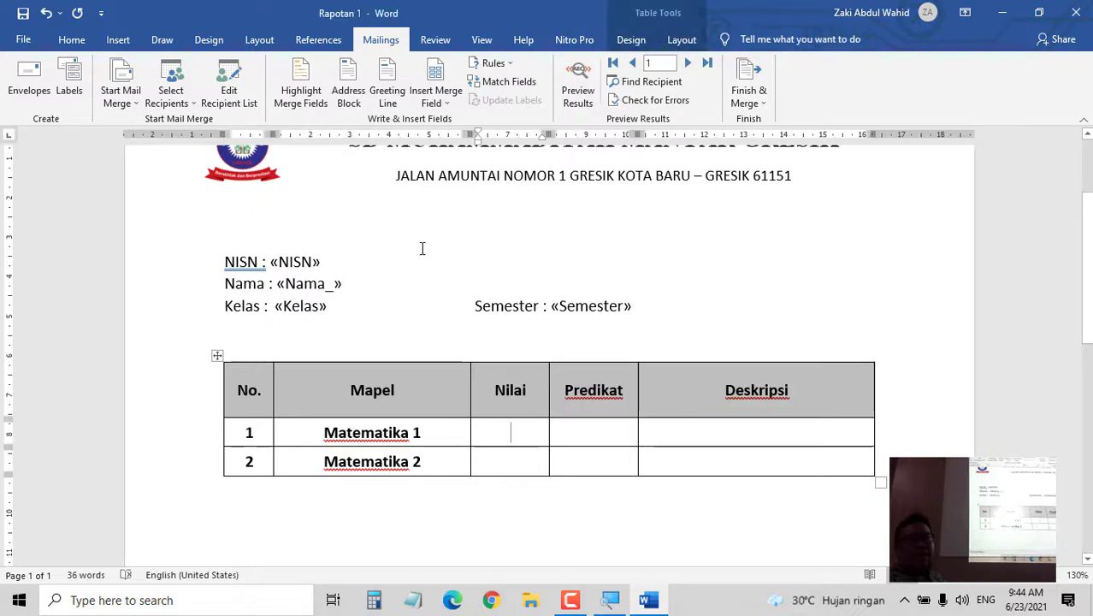
- Fill row 1 of the grade table with «Matematika_1», «Predikat_1» and «Deskripsi_1»
{"action": "left_click", "coordinate": [437, 103]}
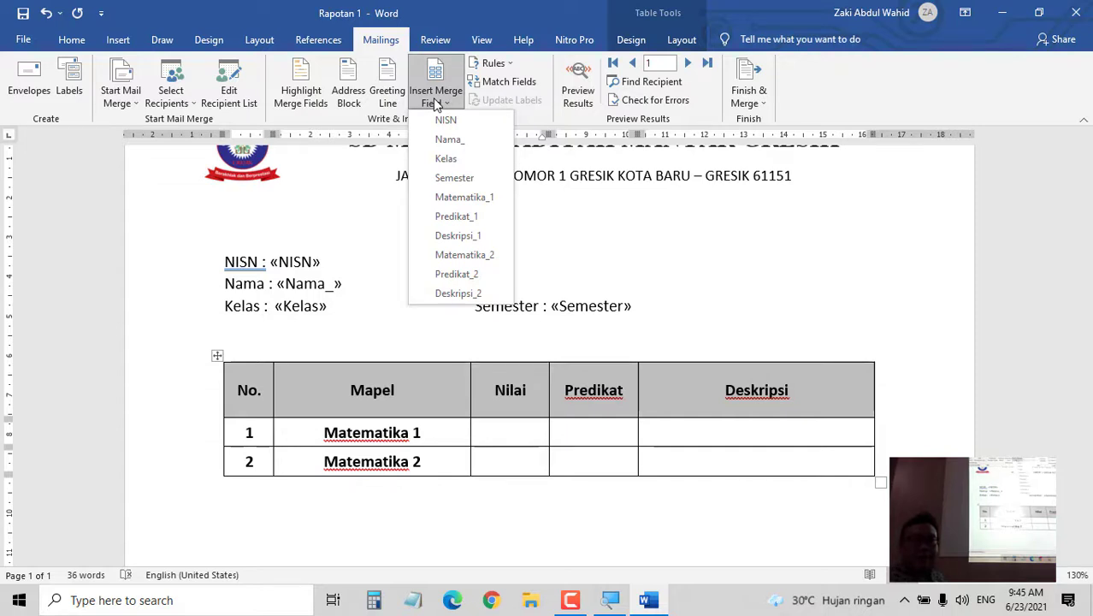
{"action": "left_click", "coordinate": [464, 199]}
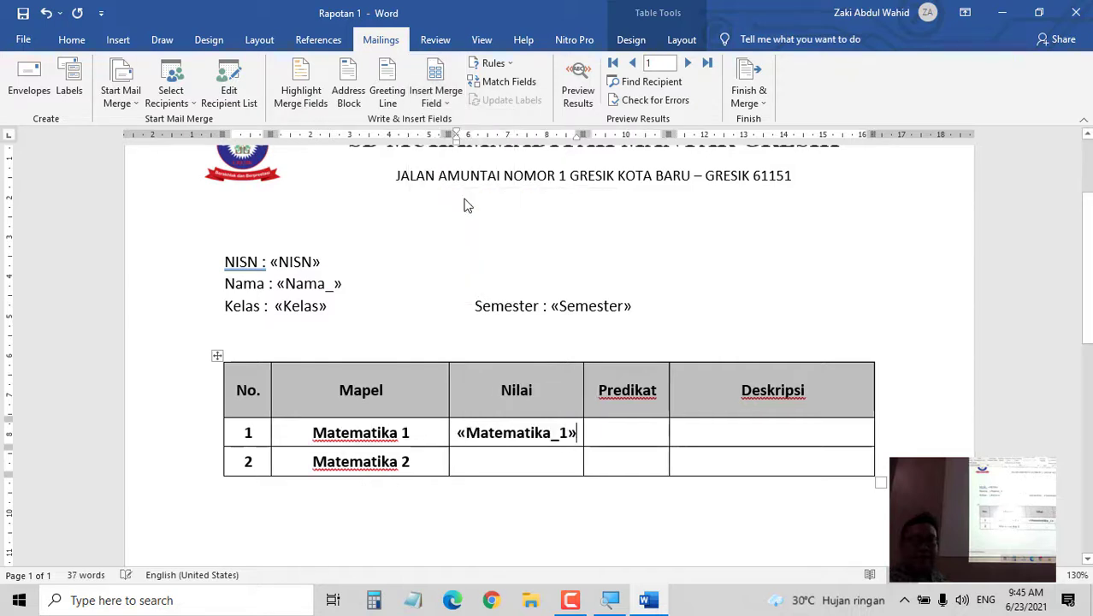
{"action": "left_click", "coordinate": [635, 433]}
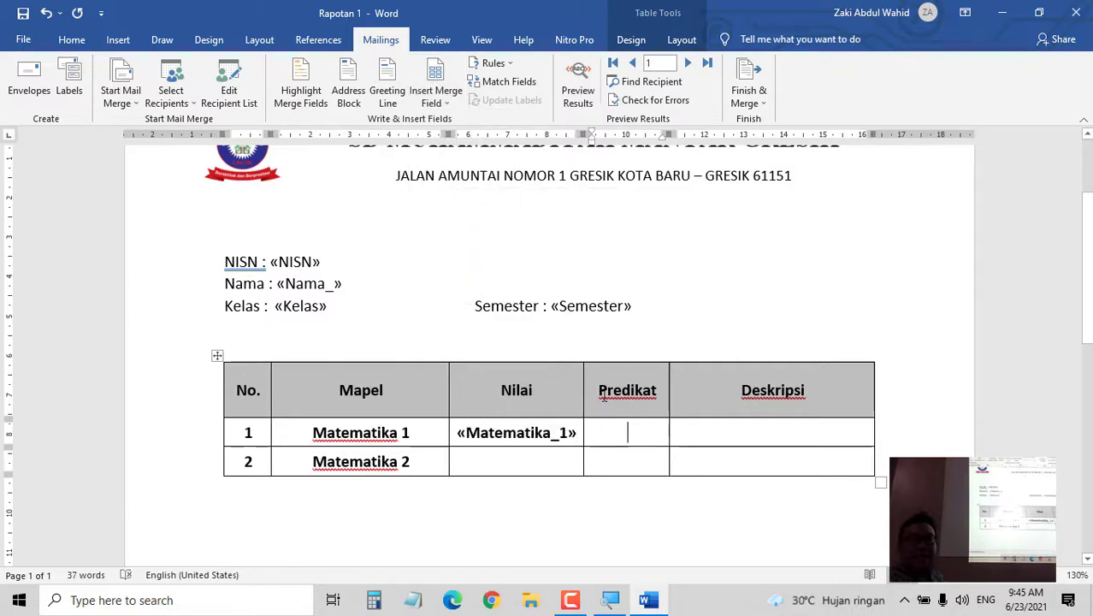
{"action": "left_click", "coordinate": [438, 99]}
{"action": "left_click", "coordinate": [447, 217]}
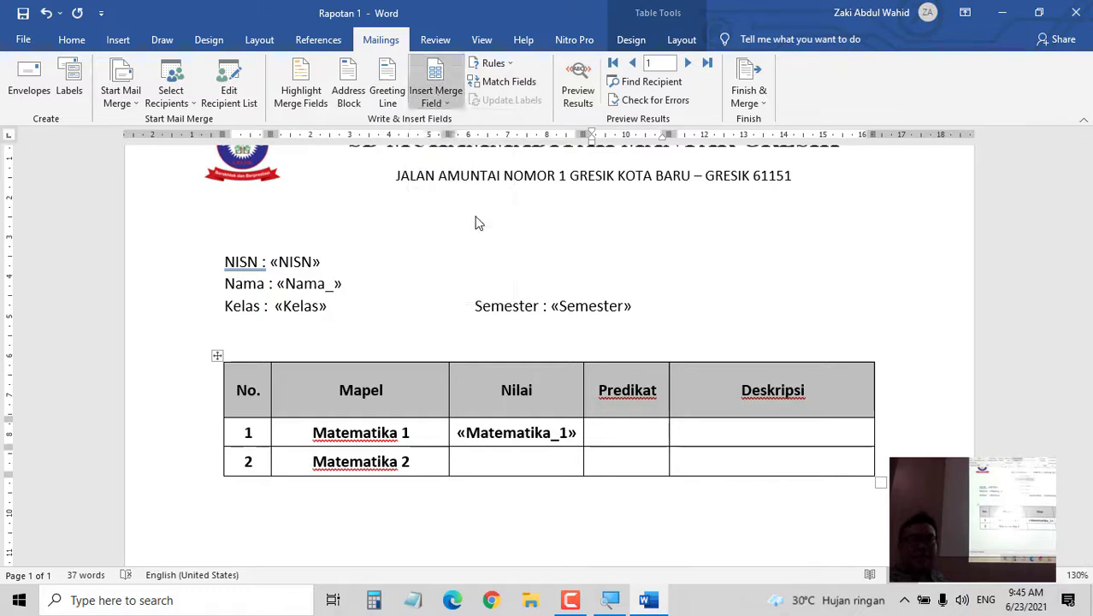
{"action": "left_click", "coordinate": [798, 433]}
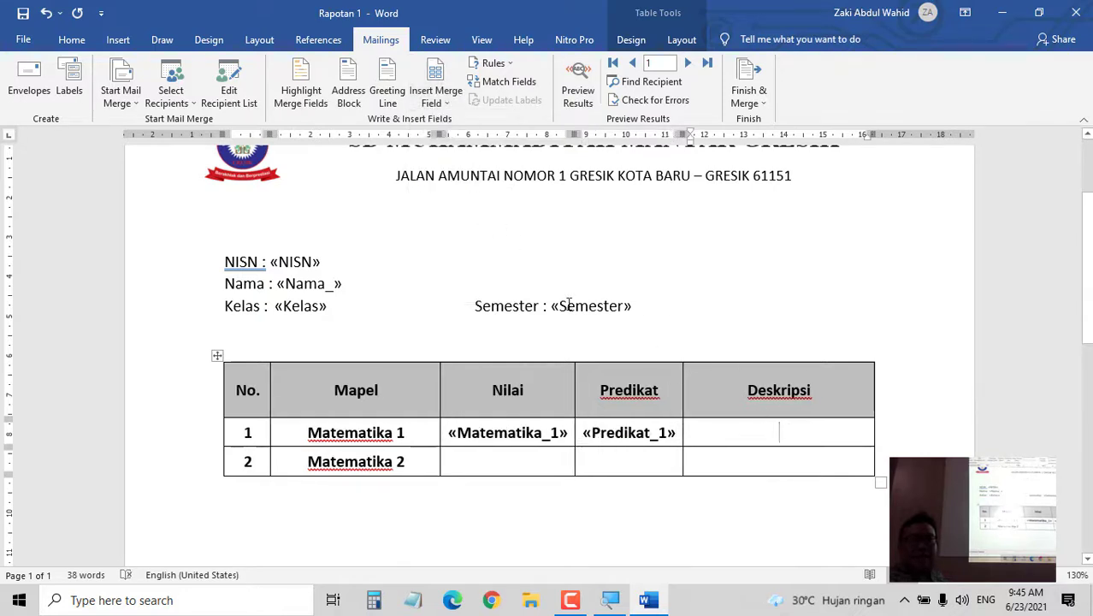
{"action": "left_click", "coordinate": [432, 103]}
{"action": "left_click", "coordinate": [481, 241]}
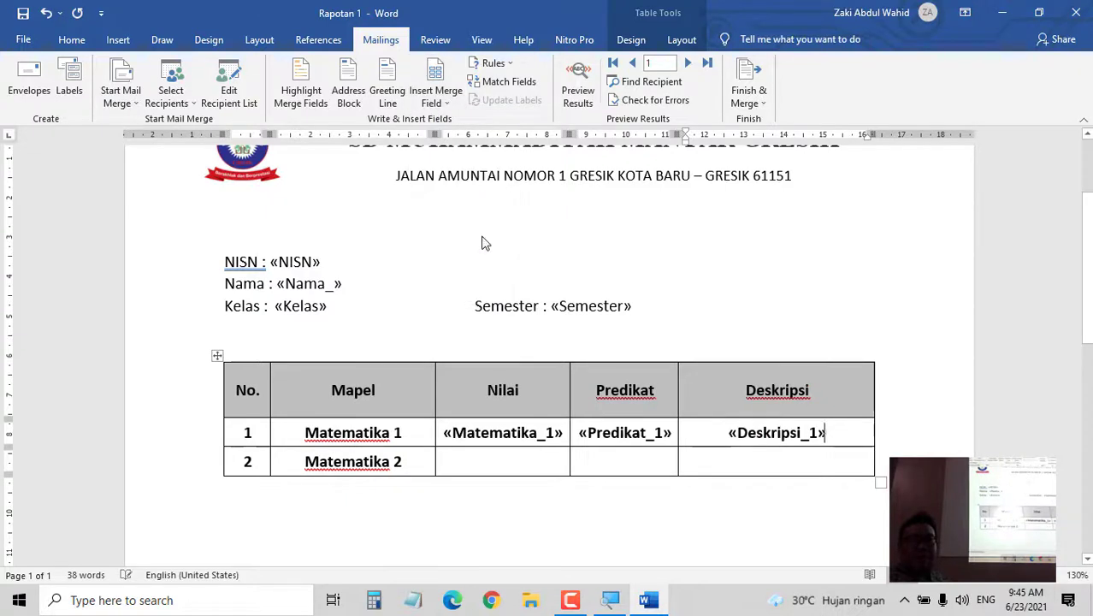
- Fill row 2 of the grade table with «Matematika_2», «Predikat_2» and «Deskripsi_2»
{"action": "left_click", "coordinate": [513, 461]}
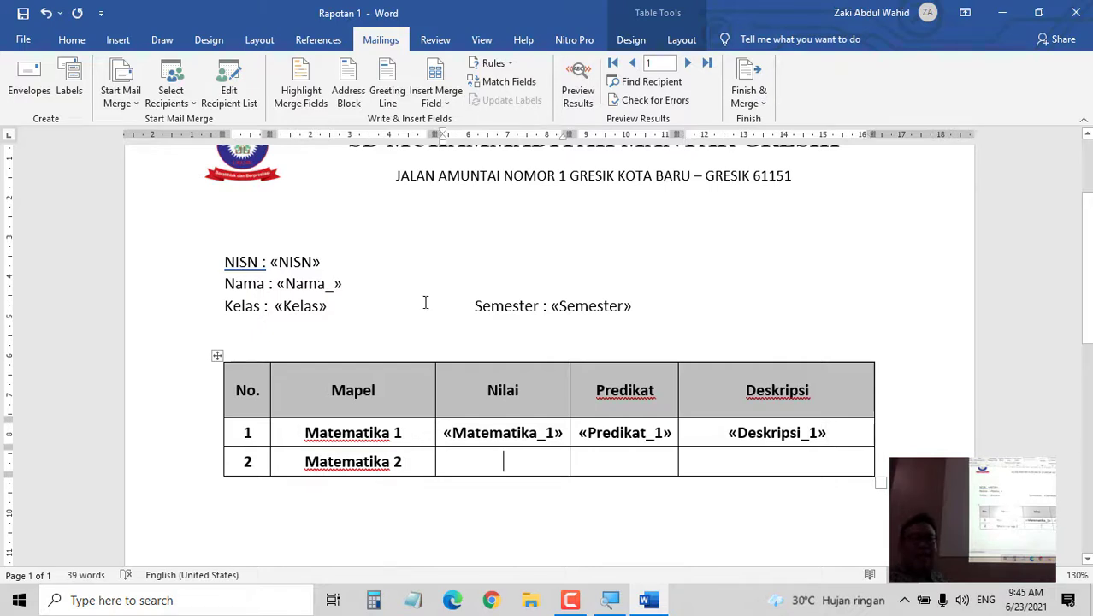
{"action": "left_click", "coordinate": [436, 101]}
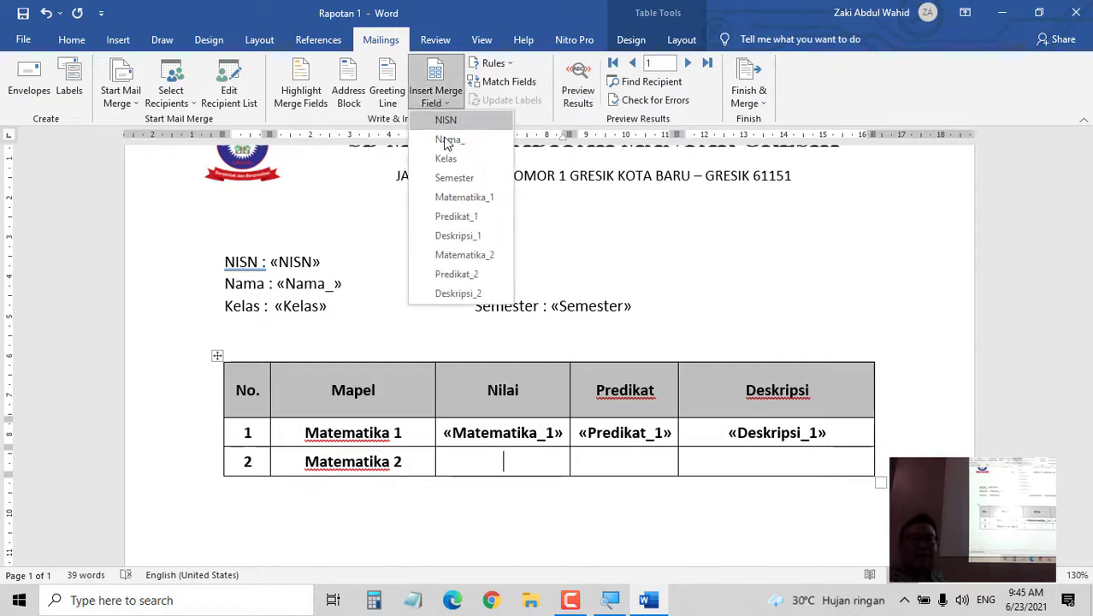
{"action": "left_click", "coordinate": [461, 256]}
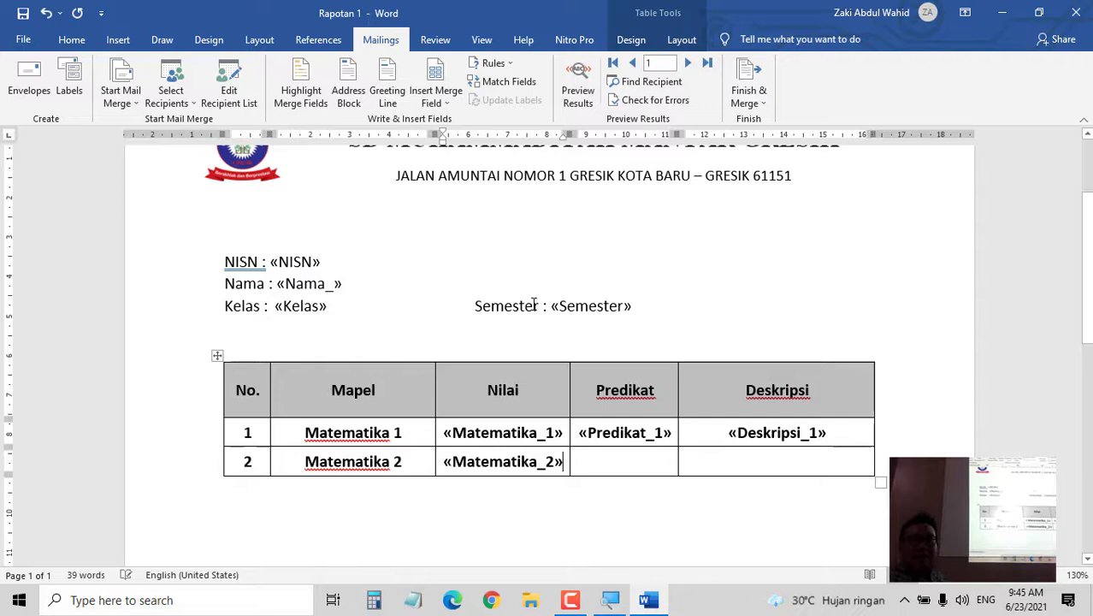
{"action": "left_click", "coordinate": [641, 462]}
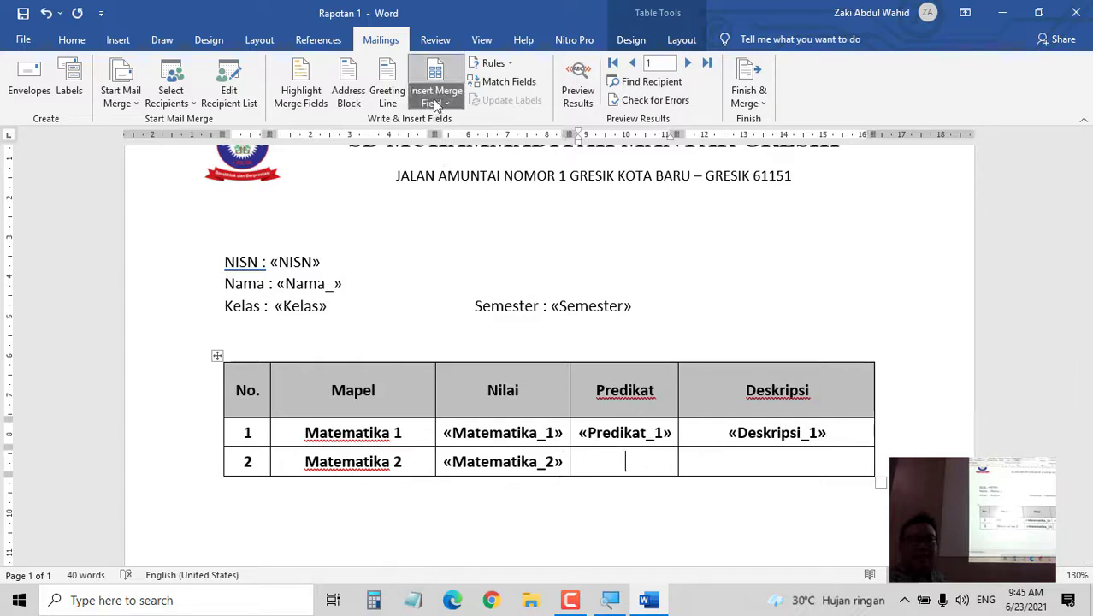
{"action": "left_click", "coordinate": [435, 101]}
{"action": "left_click", "coordinate": [455, 275]}
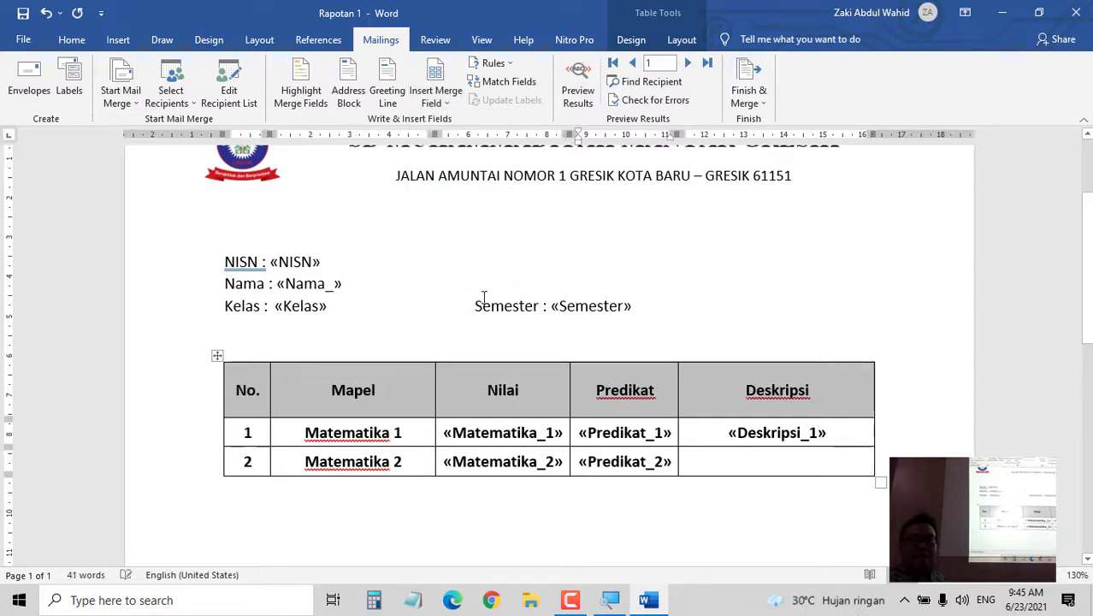
{"action": "left_click", "coordinate": [824, 460]}
{"action": "left_click", "coordinate": [435, 101]}
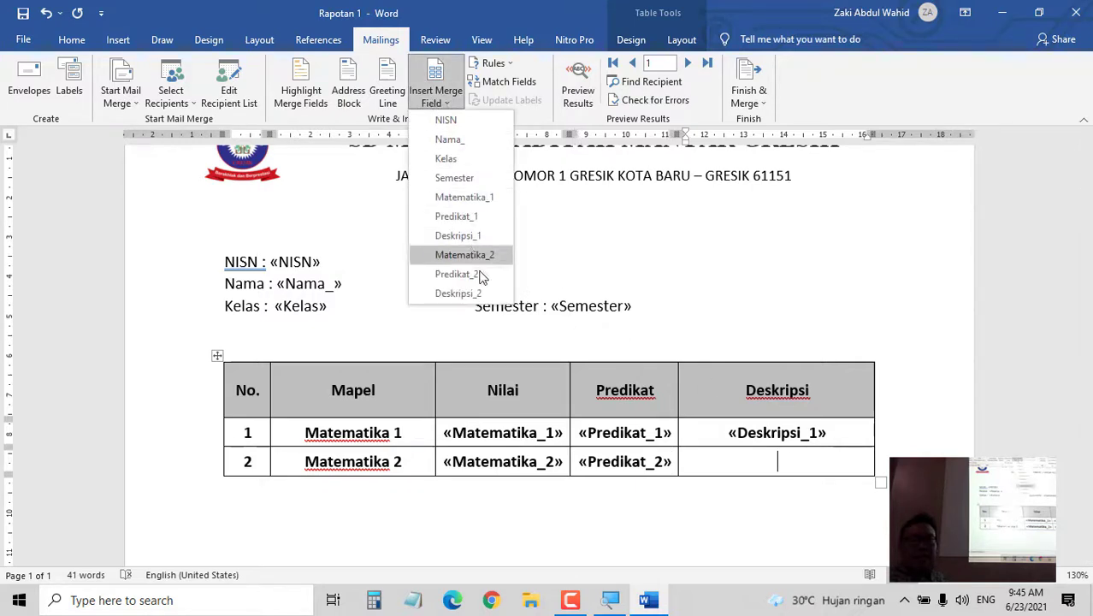
{"action": "left_click", "coordinate": [459, 294]}
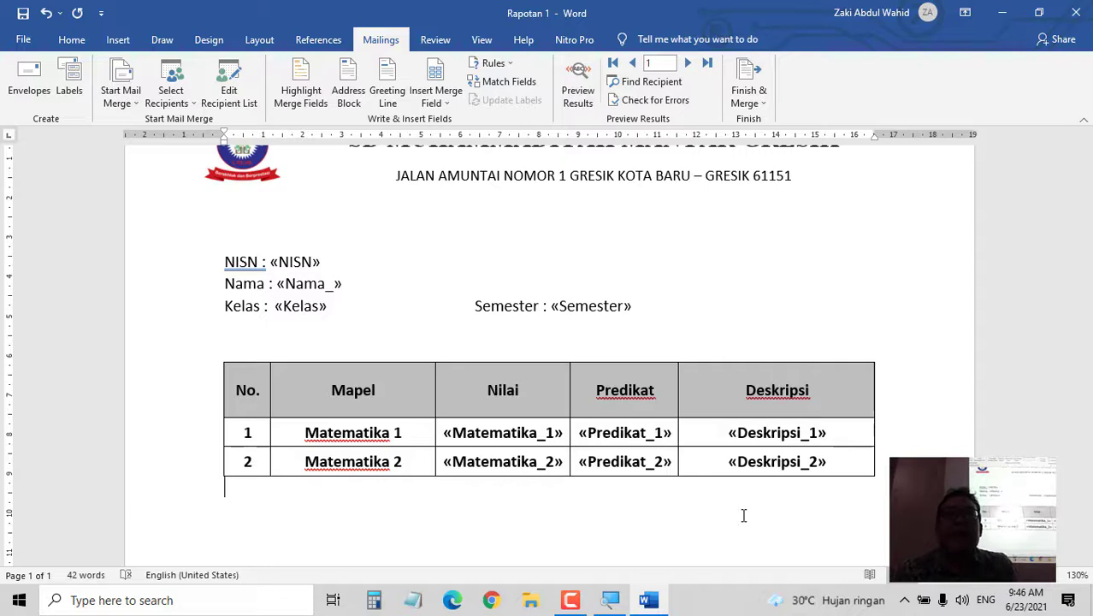
- Preview the merged results and step through all three student records
{"action": "left_click", "coordinate": [579, 92]}
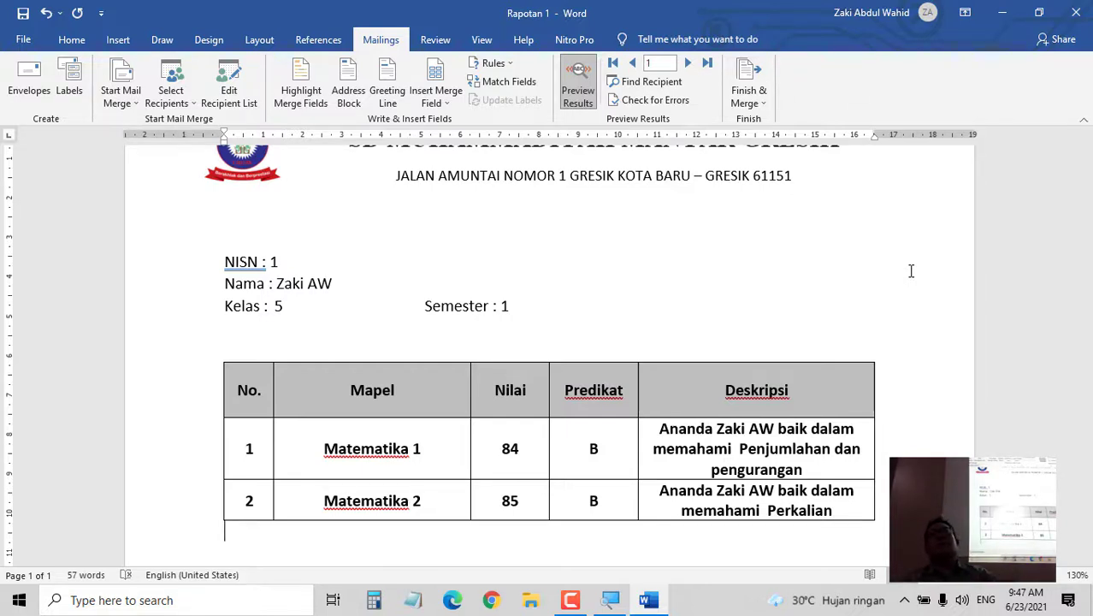
{"action": "left_click", "coordinate": [688, 63]}
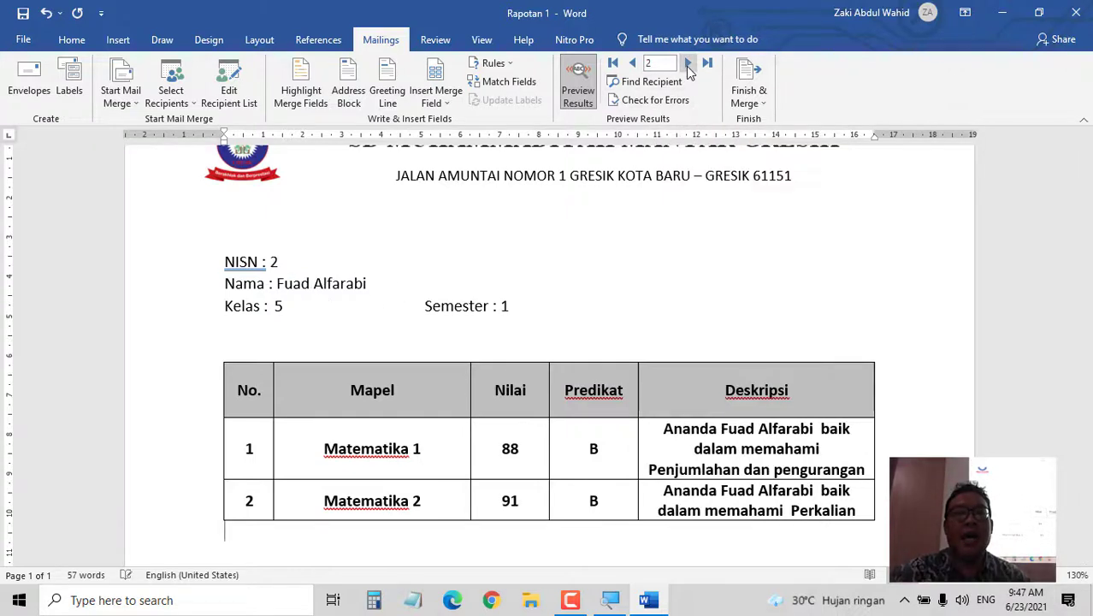
{"action": "left_click", "coordinate": [688, 63]}
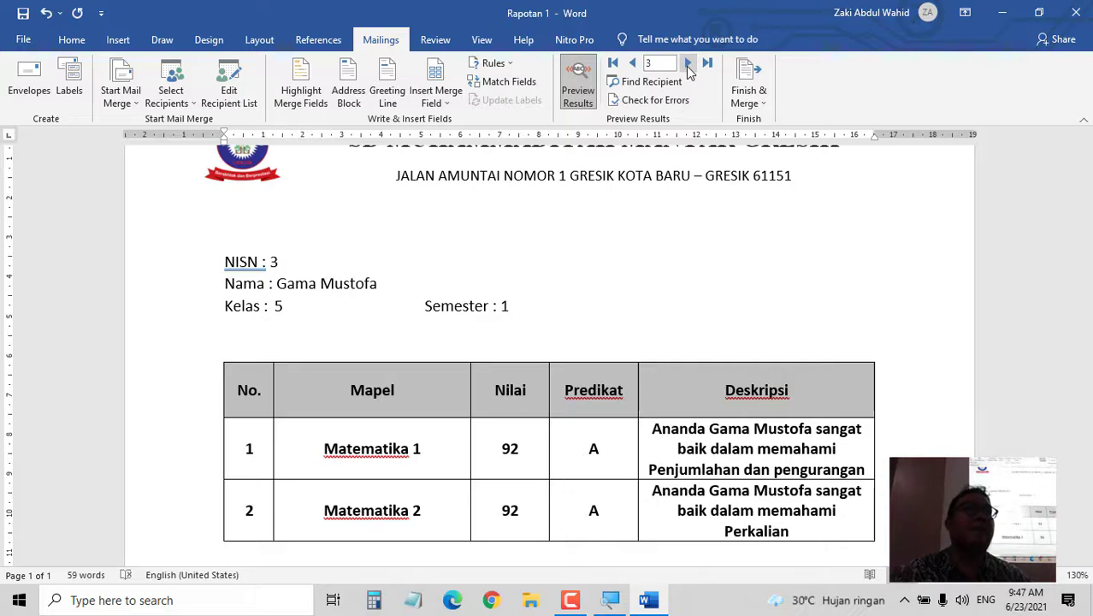
{"action": "left_click", "coordinate": [633, 63]}
{"action": "left_click", "coordinate": [633, 63]}
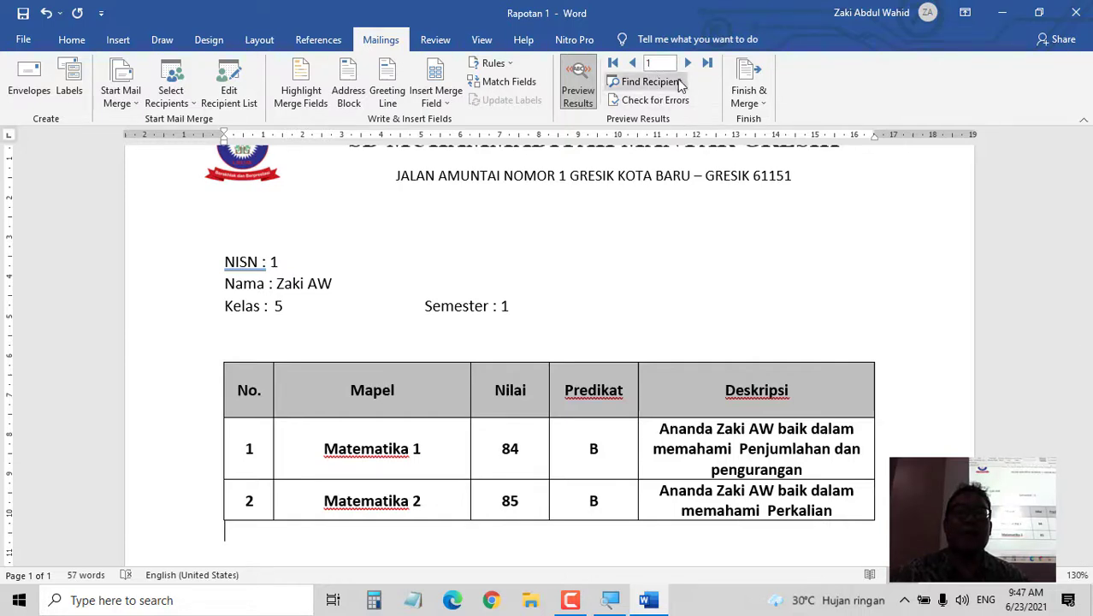
{"action": "left_click", "coordinate": [687, 65]}
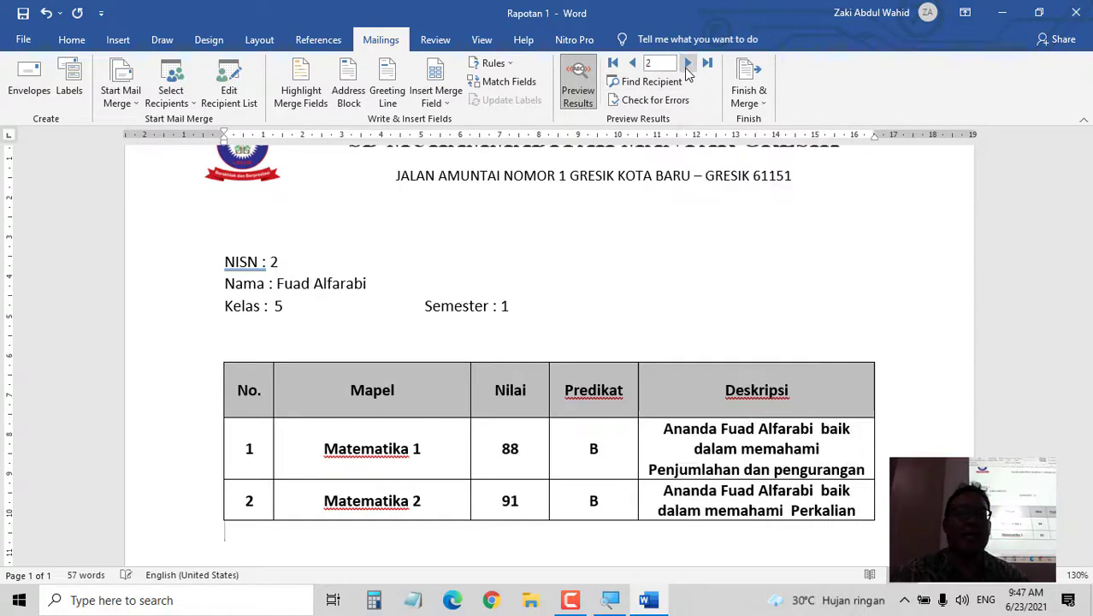
{"action": "left_click", "coordinate": [687, 65]}
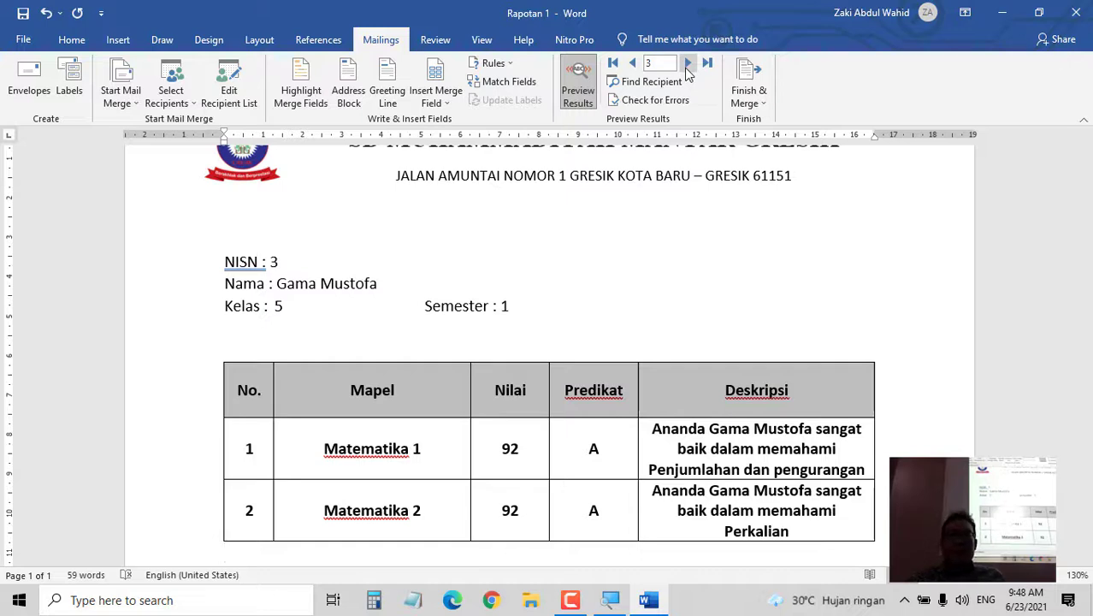
- Save the report card template, then recheck records one through three
{"action": "left_click", "coordinate": [24, 16]}
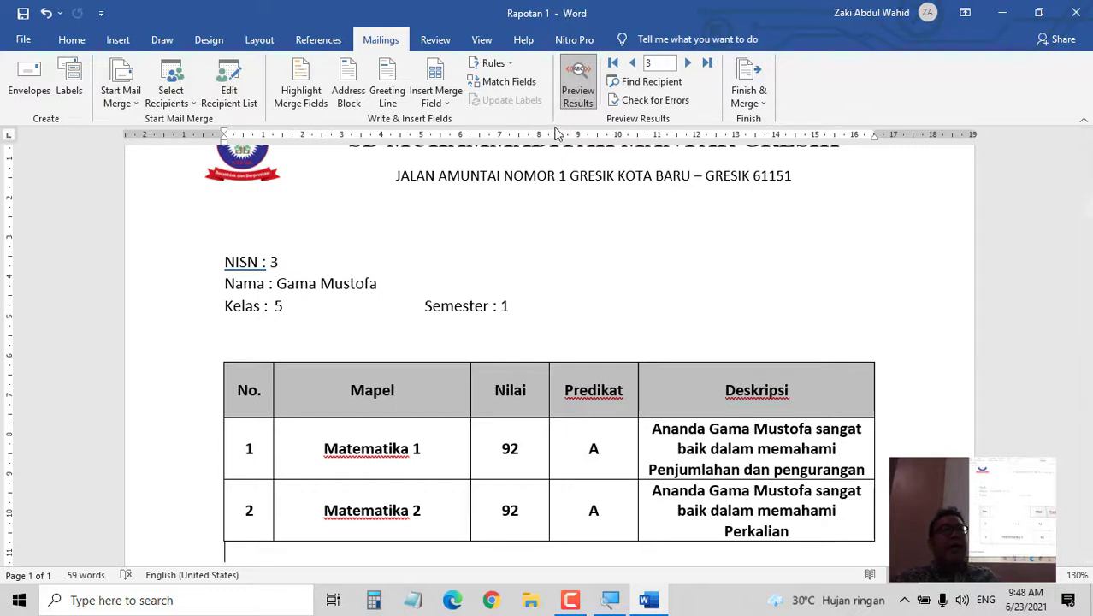
{"action": "left_click", "coordinate": [632, 64]}
{"action": "left_click", "coordinate": [632, 64]}
{"action": "left_click", "coordinate": [689, 64]}
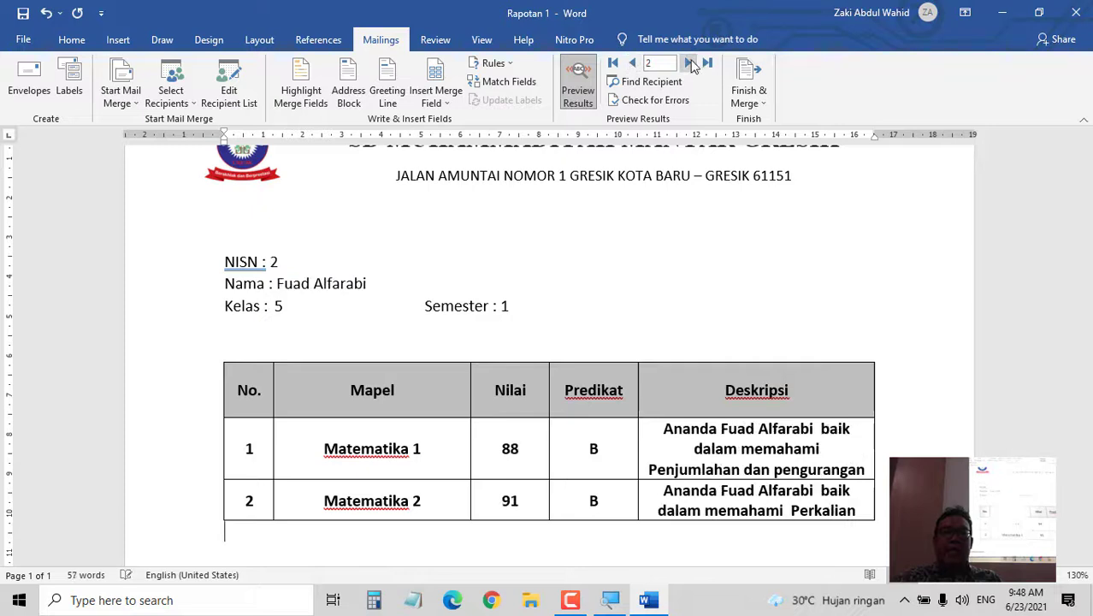
{"action": "left_click", "coordinate": [690, 65]}
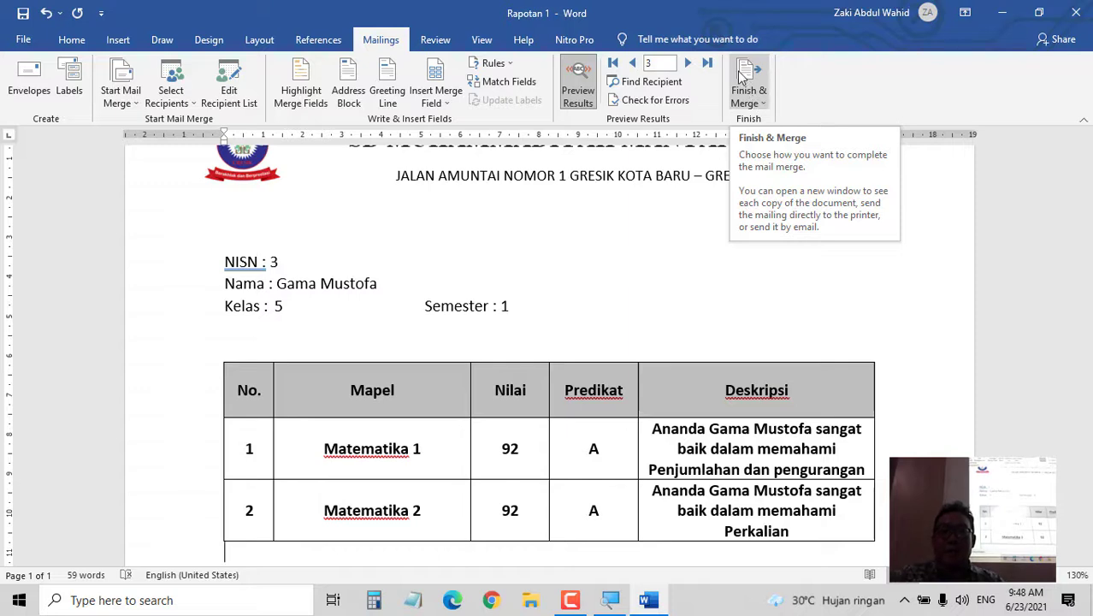
- Merge all records into a new document using Edit Individual Documents
{"action": "left_click", "coordinate": [743, 76]}
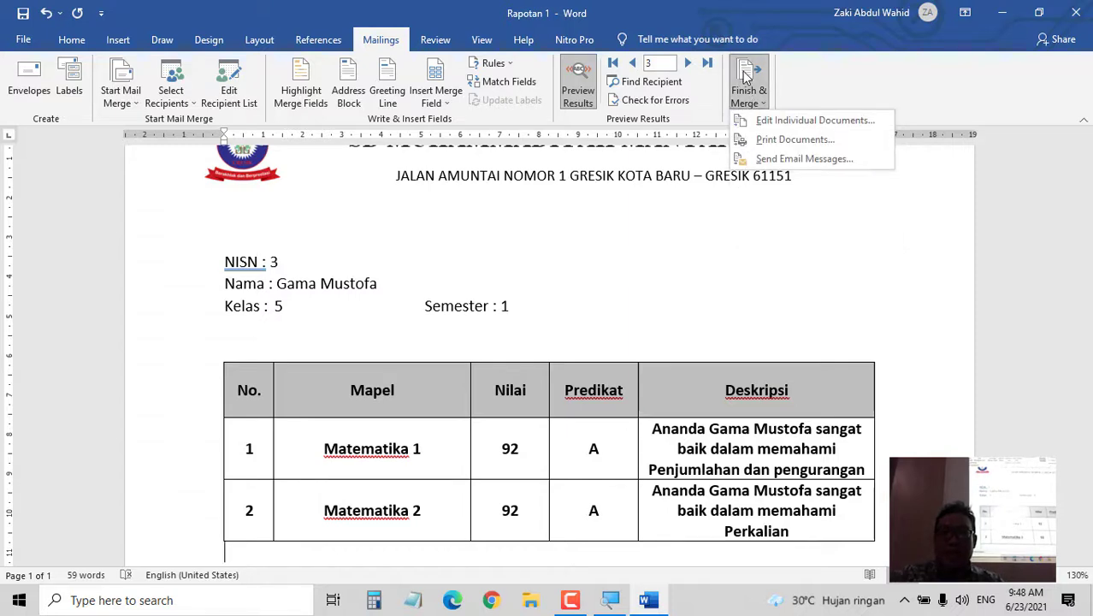
{"action": "left_click", "coordinate": [785, 121]}
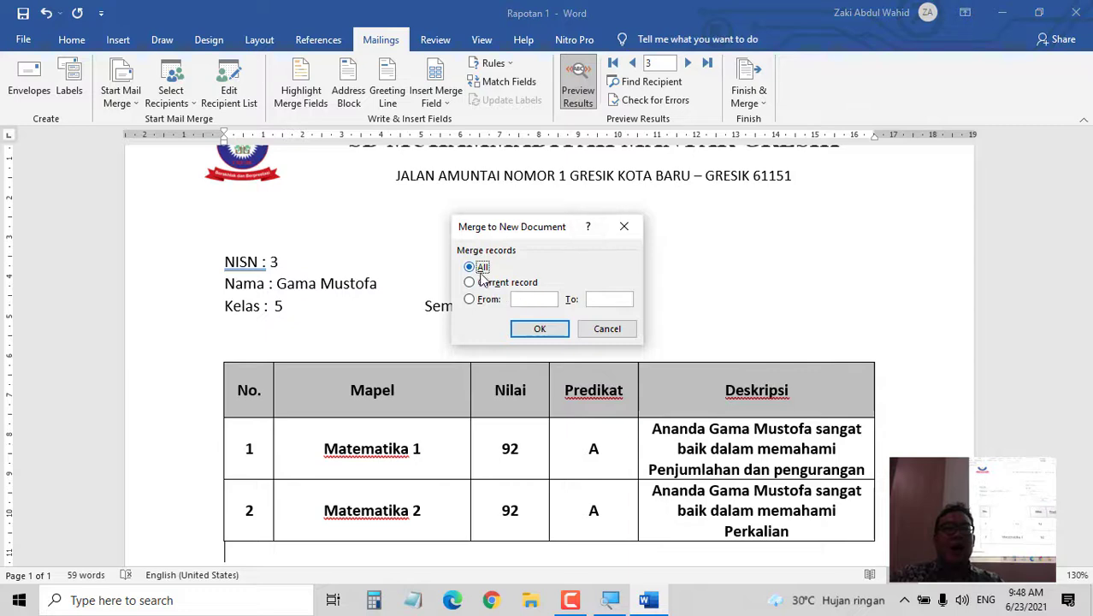
{"action": "left_click", "coordinate": [540, 329]}
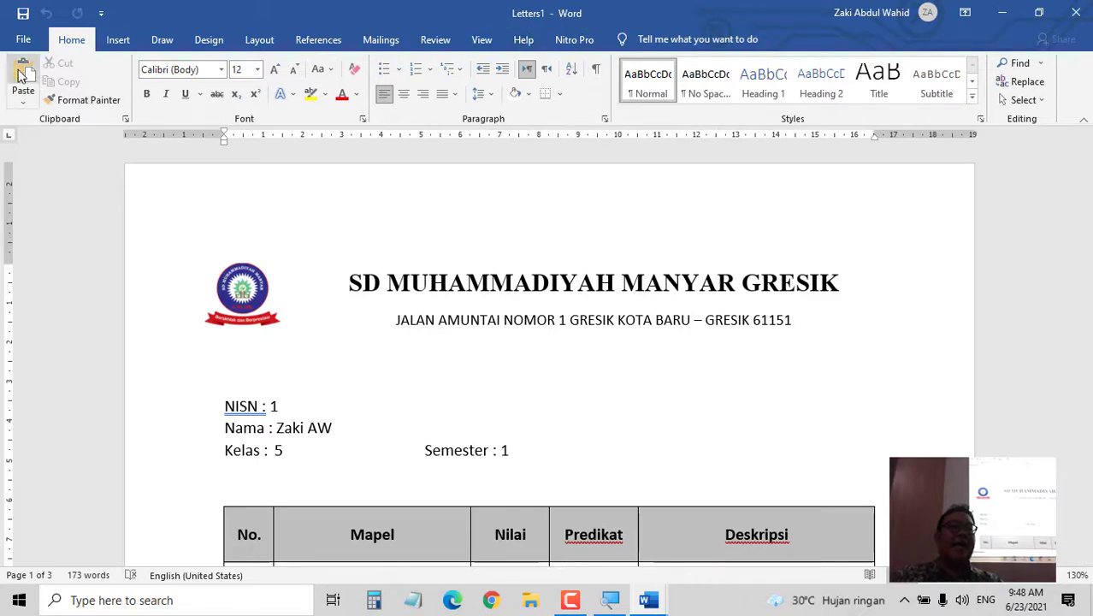
- Save the merged document as Word file 'Rapotan 1 FIX' in the Pembinaan Dengan Bawean folder
{"action": "left_click", "coordinate": [23, 39]}
{"action": "left_click", "coordinate": [49, 255]}
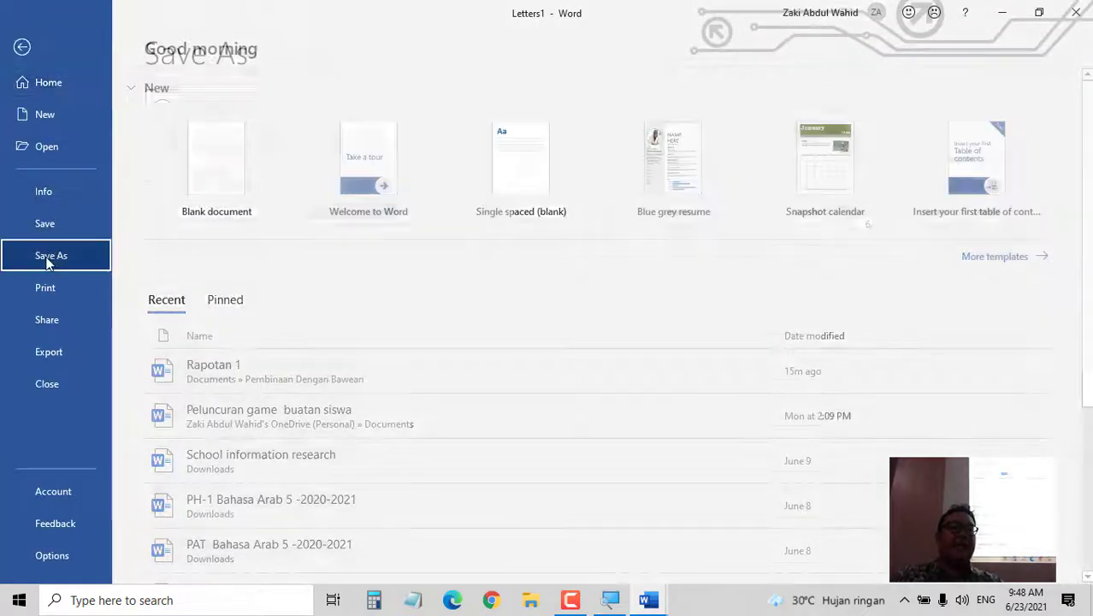
{"action": "left_click", "coordinate": [212, 316]}
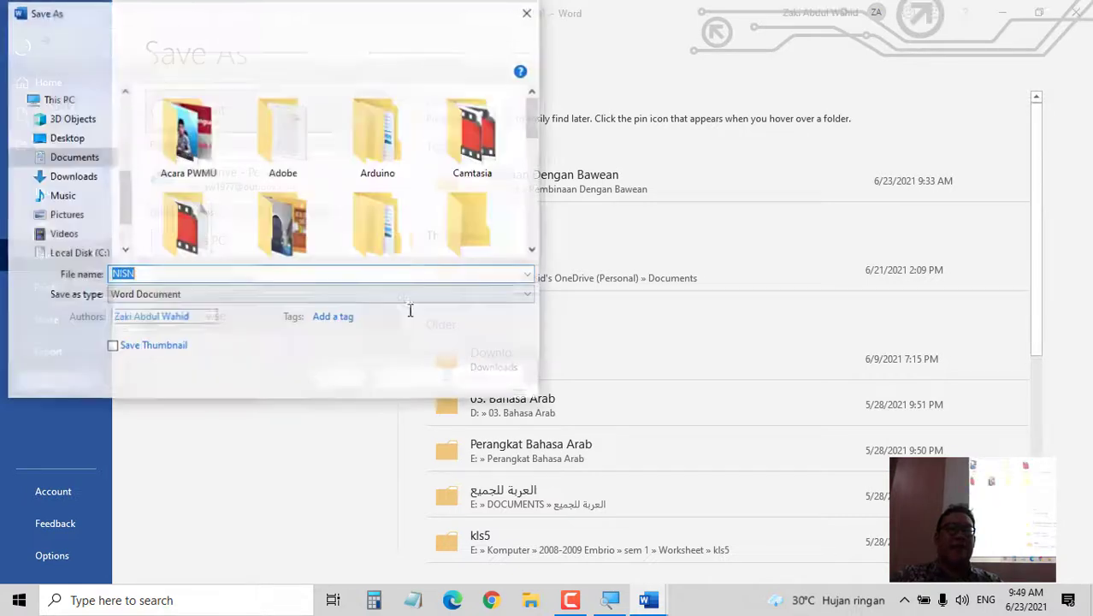
{"action": "scroll", "coordinate": [389, 197], "scroll_direction": "down", "scroll_amount": 2}
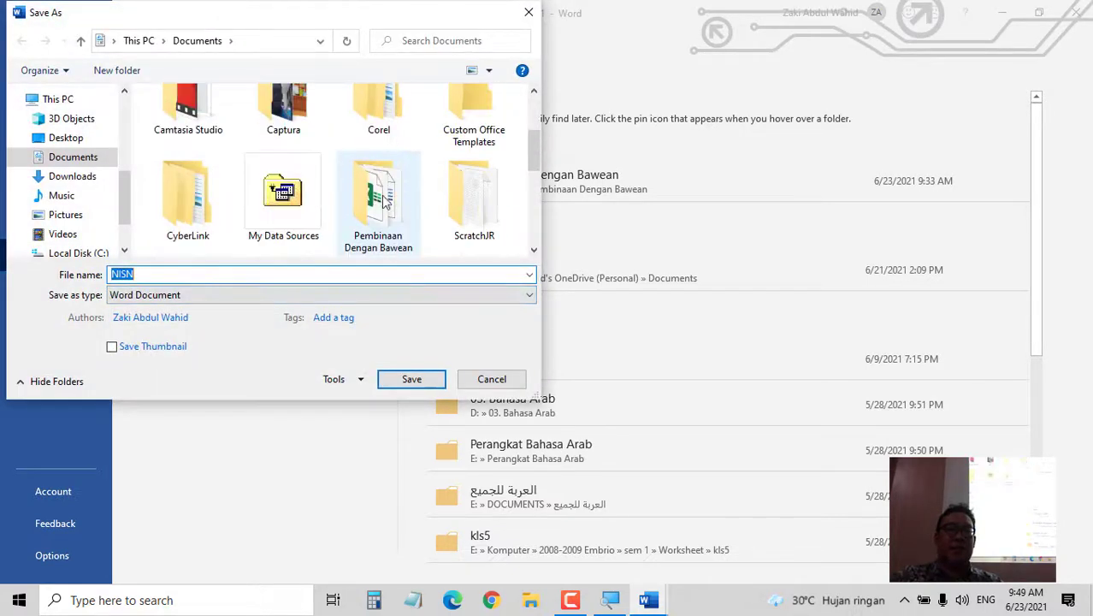
{"action": "left_click", "coordinate": [391, 197]}
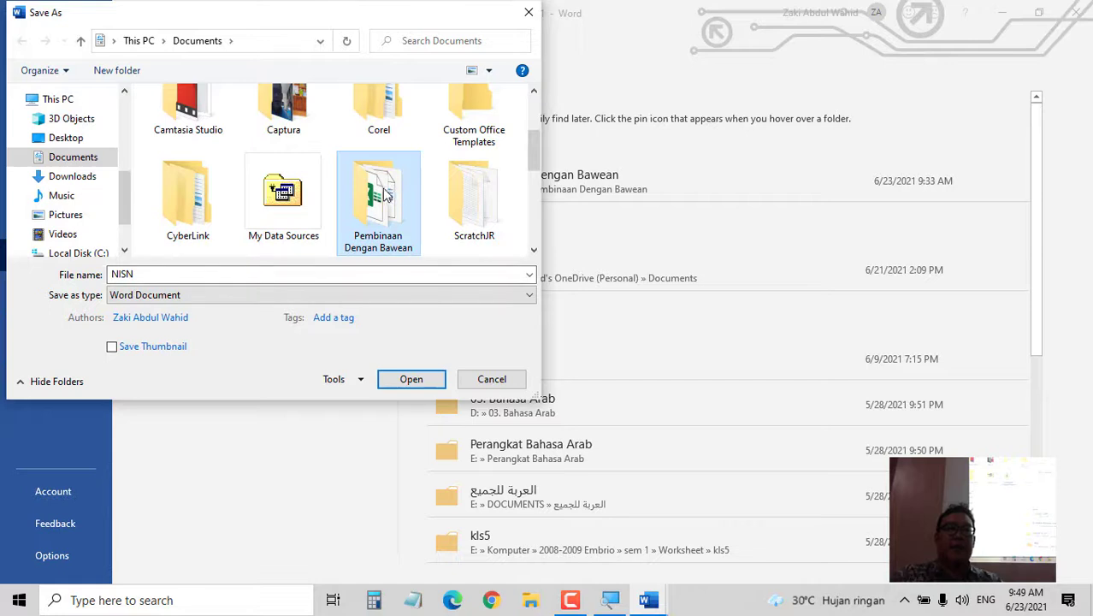
{"action": "double_click", "coordinate": [395, 197]}
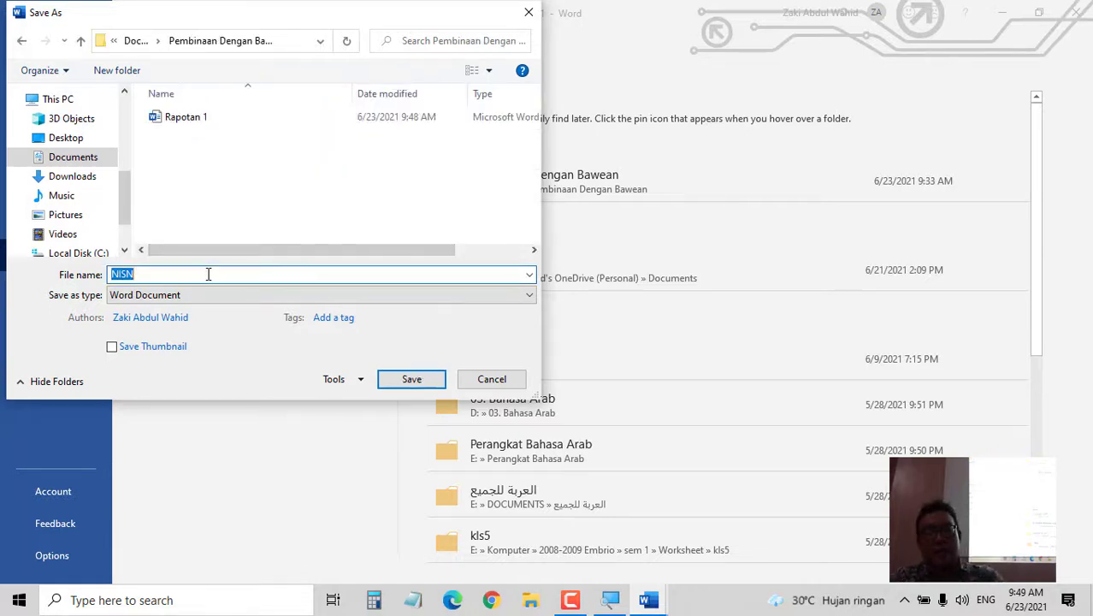
{"action": "type", "text": "r"}
{"action": "key", "text": "BackSpace"}
{"action": "type", "text": "Rap"}
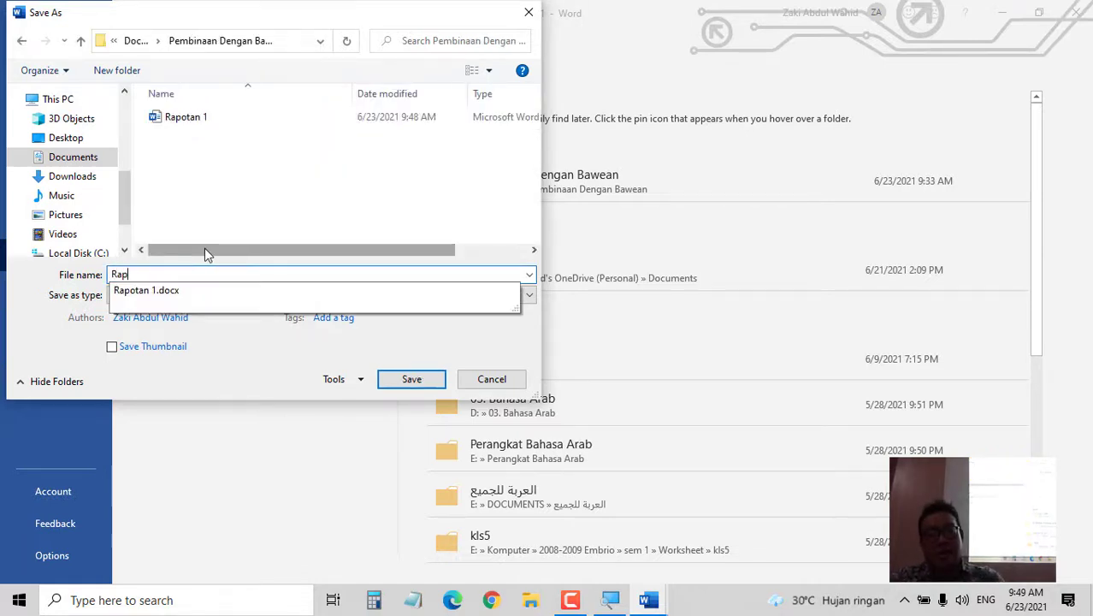
{"action": "type", "text": "otan 1 FIX"}
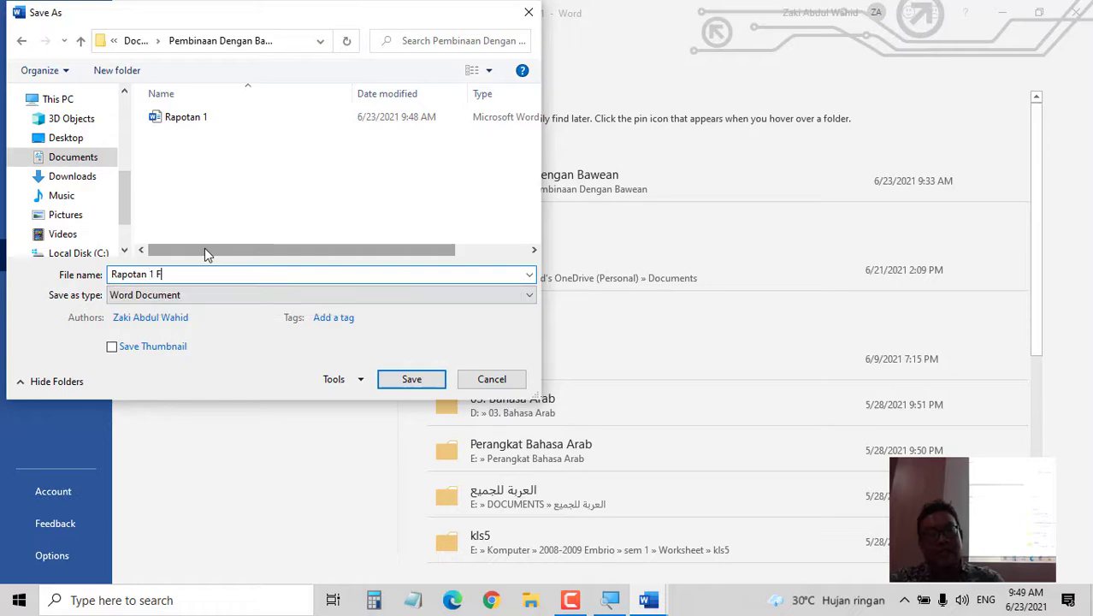
{"action": "left_click", "coordinate": [403, 379]}
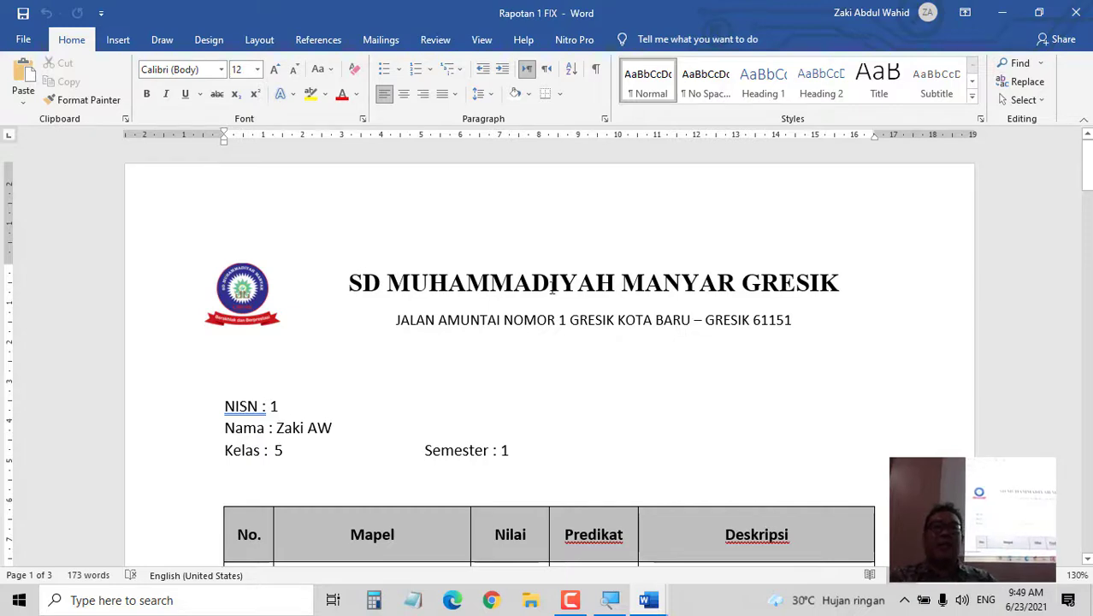
{"action": "scroll", "coordinate": [574, 270], "scroll_direction": "down", "scroll_amount": 15}
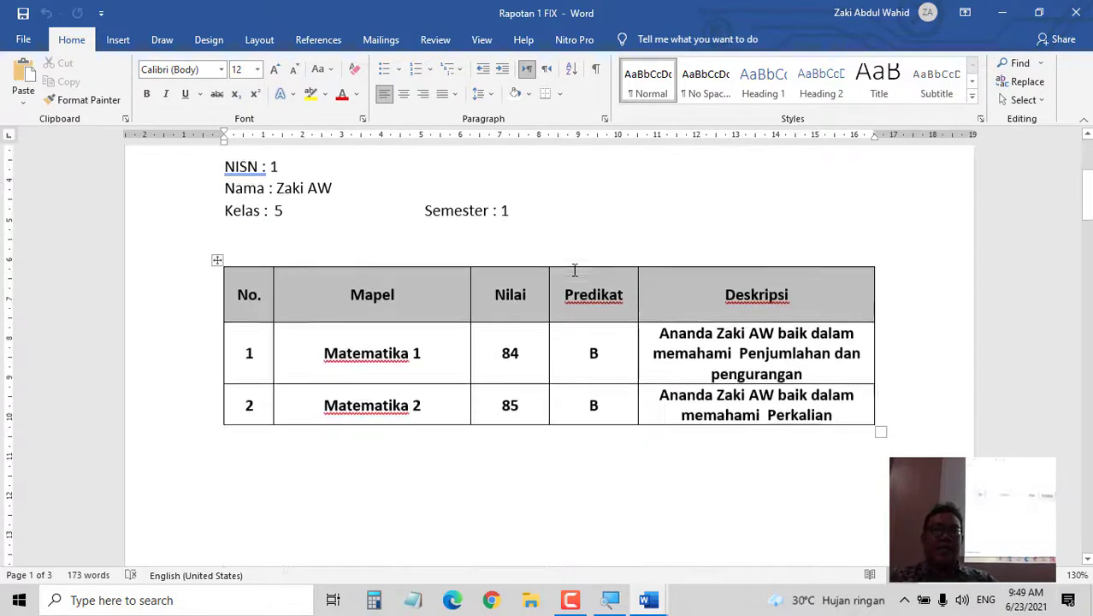
{"action": "scroll", "coordinate": [575, 271], "scroll_direction": "down", "scroll_amount": 15}
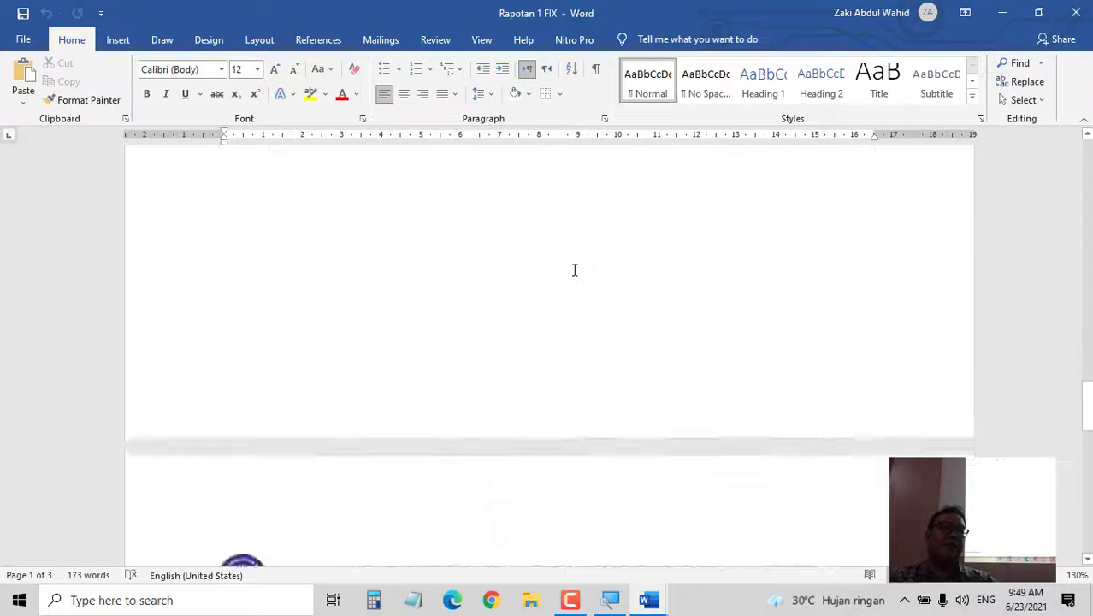
{"action": "scroll", "coordinate": [574, 270], "scroll_direction": "down", "scroll_amount": 1}
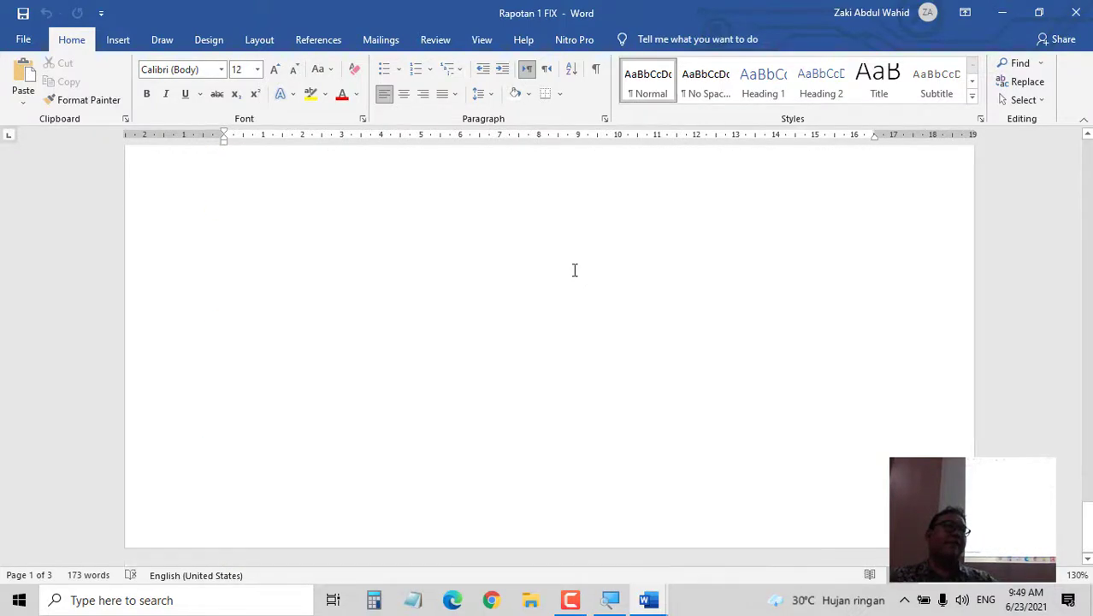
{"action": "scroll", "coordinate": [574, 270], "scroll_direction": "up", "scroll_amount": 15}
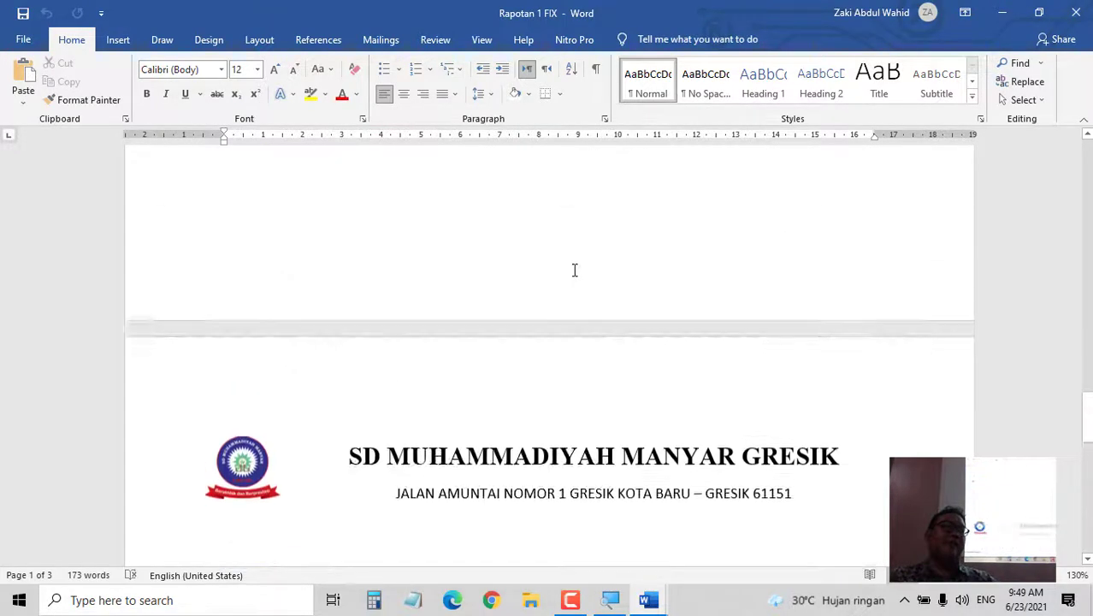
{"action": "scroll", "coordinate": [574, 271], "scroll_direction": "up", "scroll_amount": 15}
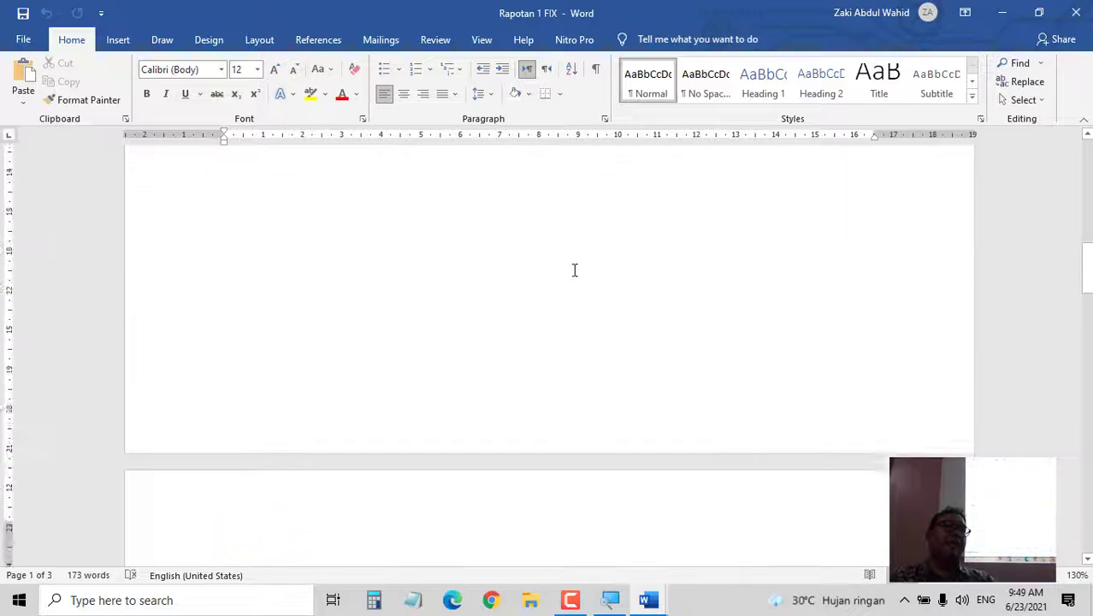
{"action": "scroll", "coordinate": [574, 270], "scroll_direction": "up", "scroll_amount": 5}
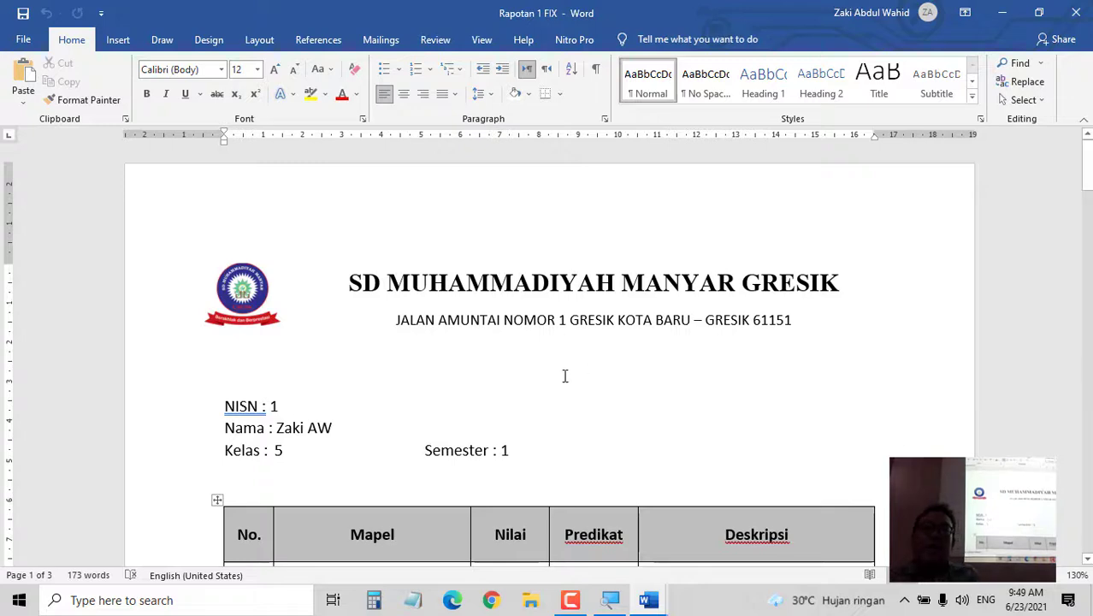
{"action": "scroll", "coordinate": [537, 298], "scroll_direction": "down", "scroll_amount": 5}
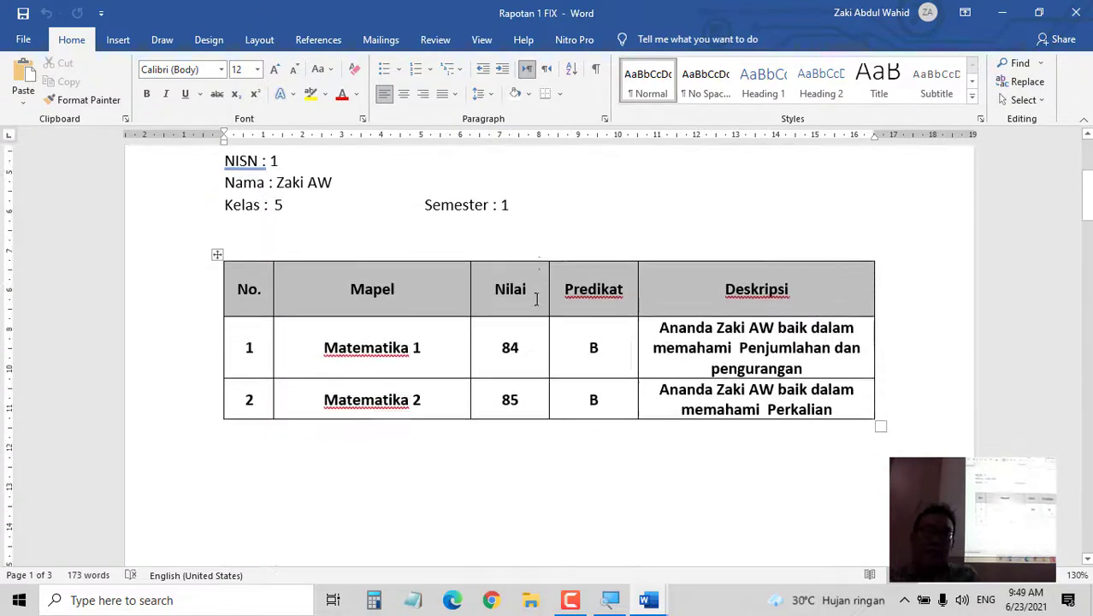
{"action": "left_click", "coordinate": [742, 305]}
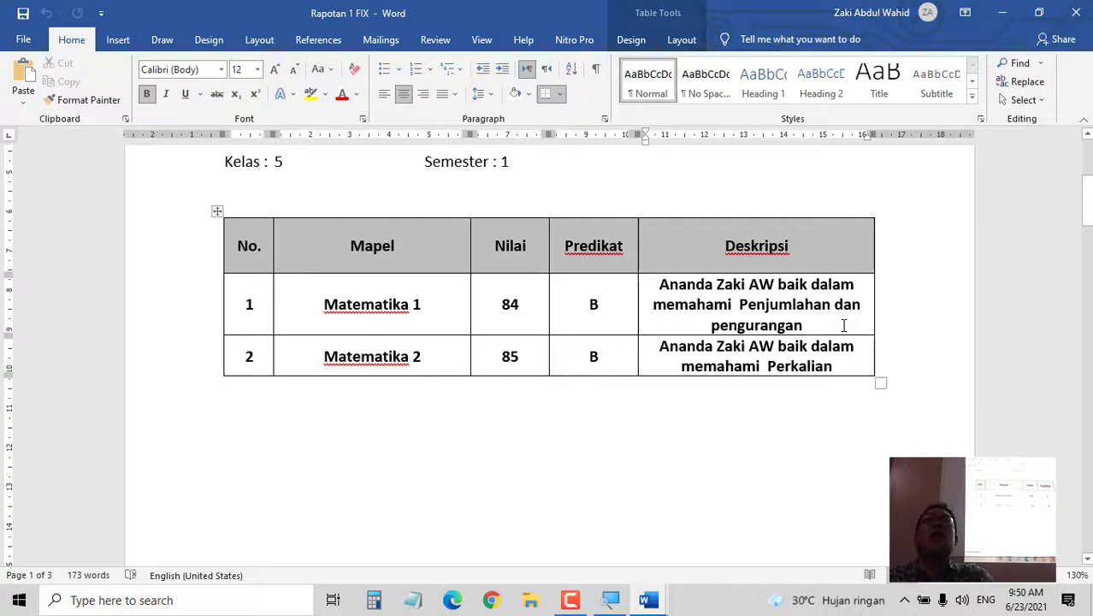
{"action": "type", "text": "namun anak ter"}
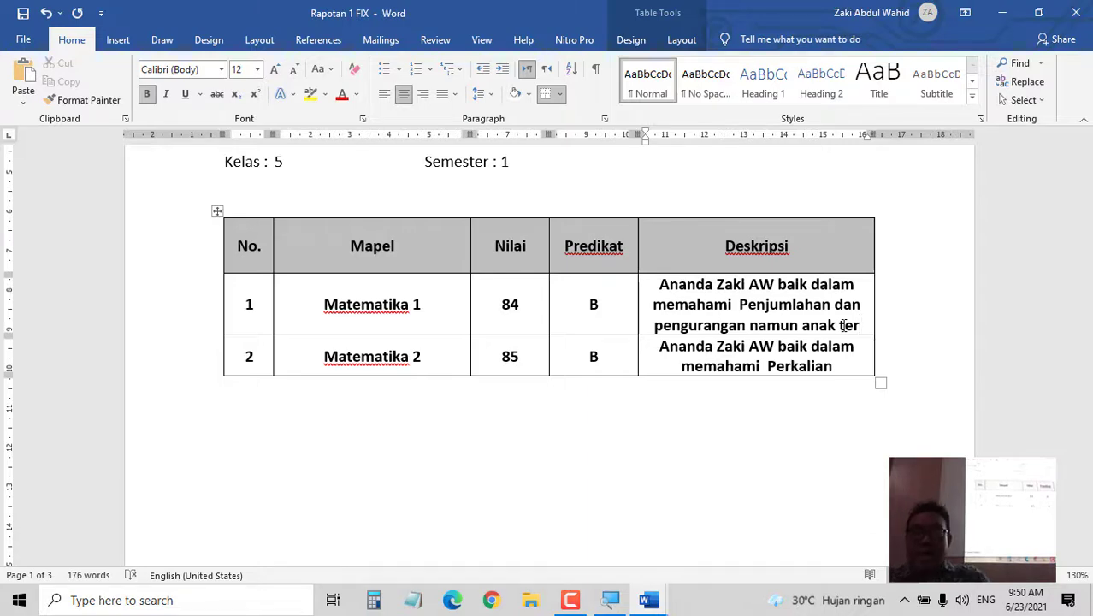
{"action": "mouse_move", "coordinate": [648, 600]}
{"action": "left_click", "coordinate": [609, 552]}
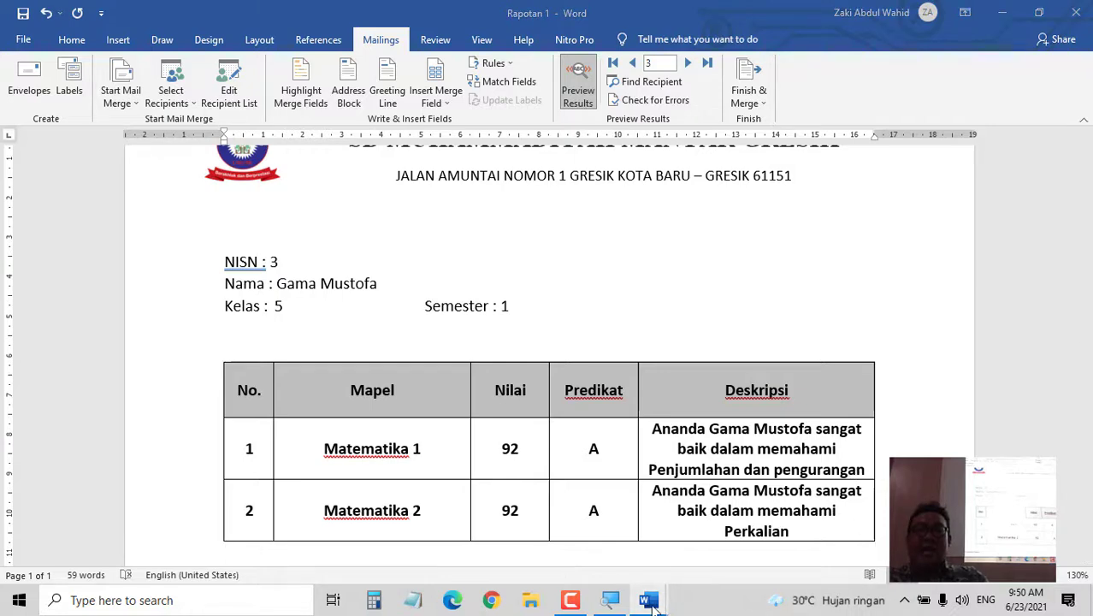
{"action": "mouse_move", "coordinate": [648, 600]}
{"action": "left_click", "coordinate": [705, 567]}
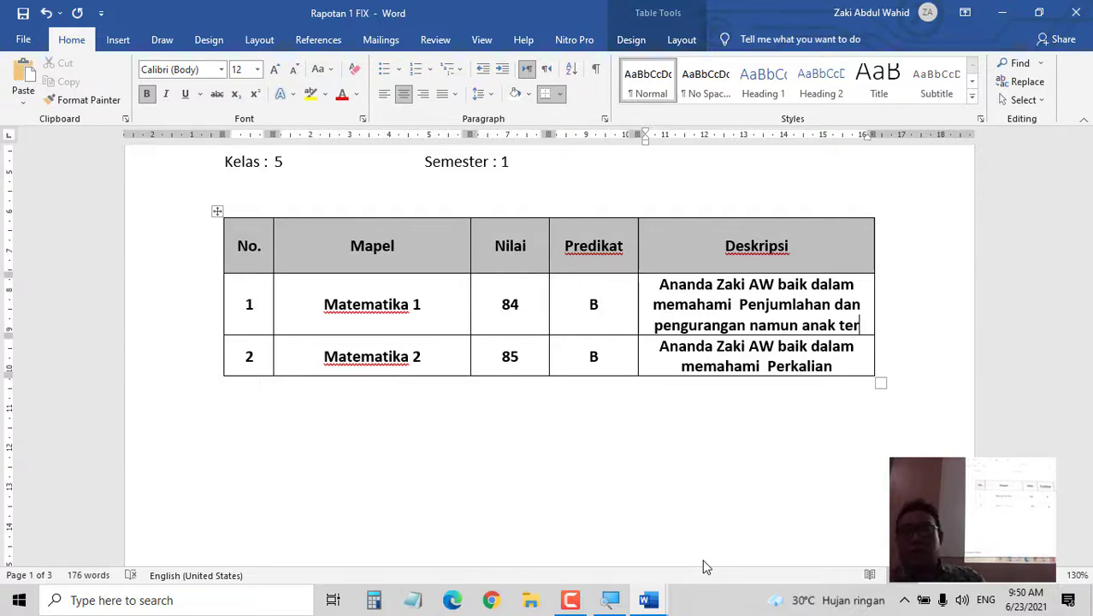
{"action": "key", "text": "BackSpace"}
{"action": "key", "text": "BackSpace"}
{"action": "key", "text": "BackSpace"}
{"action": "key", "text": "BackSpace"}
{"action": "key", "text": "BackSpace"}
{"action": "key", "text": "BackSpace"}
{"action": "key", "text": "BackSpace"}
{"action": "key", "text": "BackSpace"}
{"action": "key", "text": "BackSpace"}
{"action": "key", "text": "BackSpace"}
{"action": "key", "text": "BackSpace"}
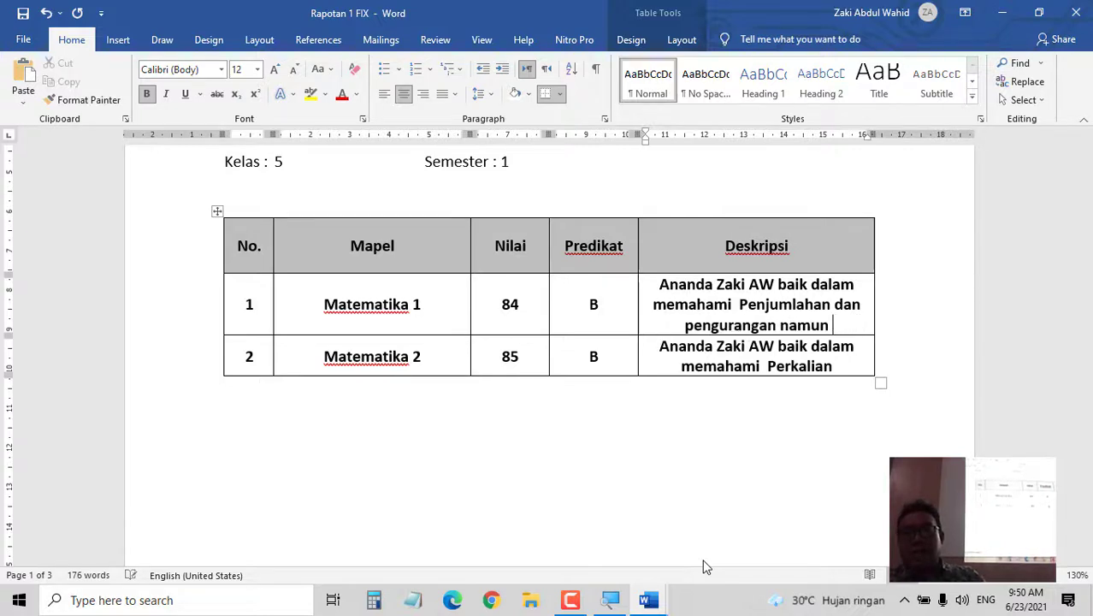
{"action": "key", "text": "BackSpace"}
{"action": "key", "text": "BackSpace"}
{"action": "key", "text": "BackSpace"}
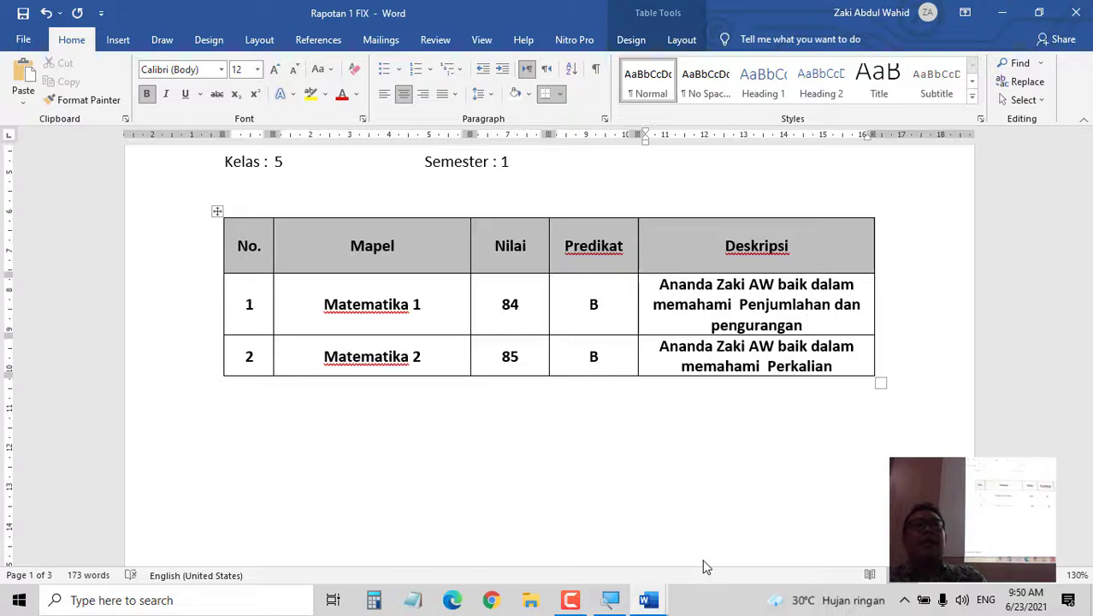
- Save the merged report cards as PDF 'Rapotan 1 FIX' in Pembinaan Dengan Bawean
{"action": "left_click", "coordinate": [23, 40]}
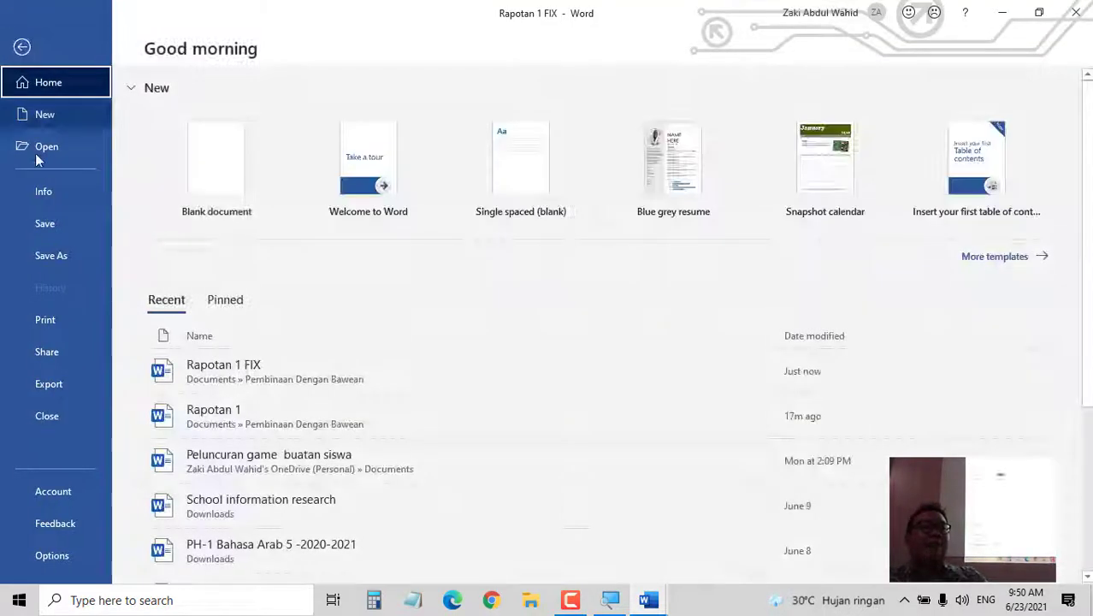
{"action": "left_click", "coordinate": [43, 256]}
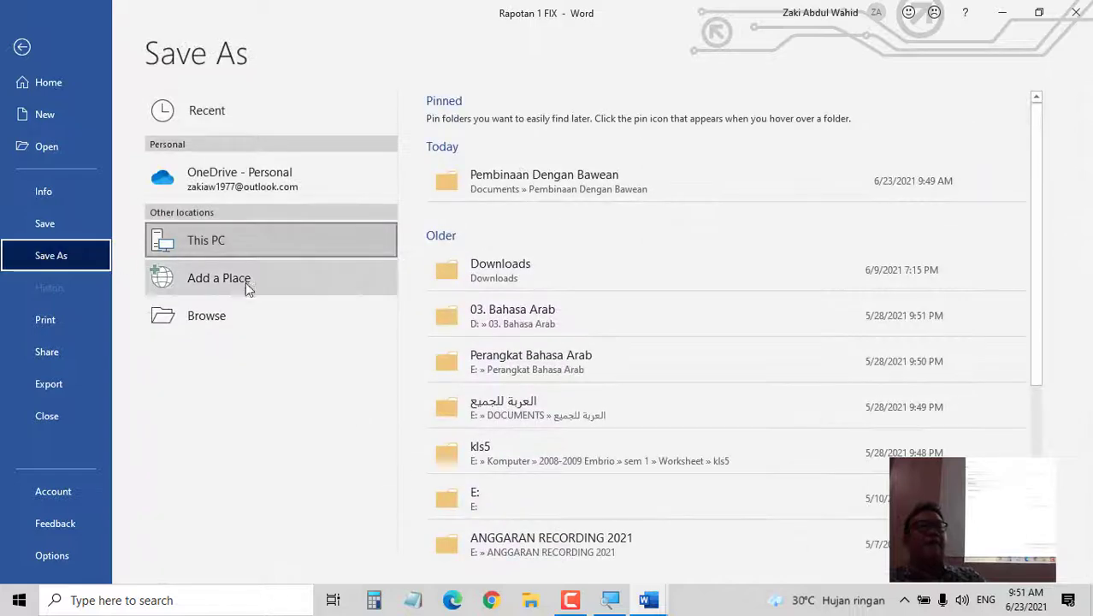
{"action": "left_click", "coordinate": [260, 319]}
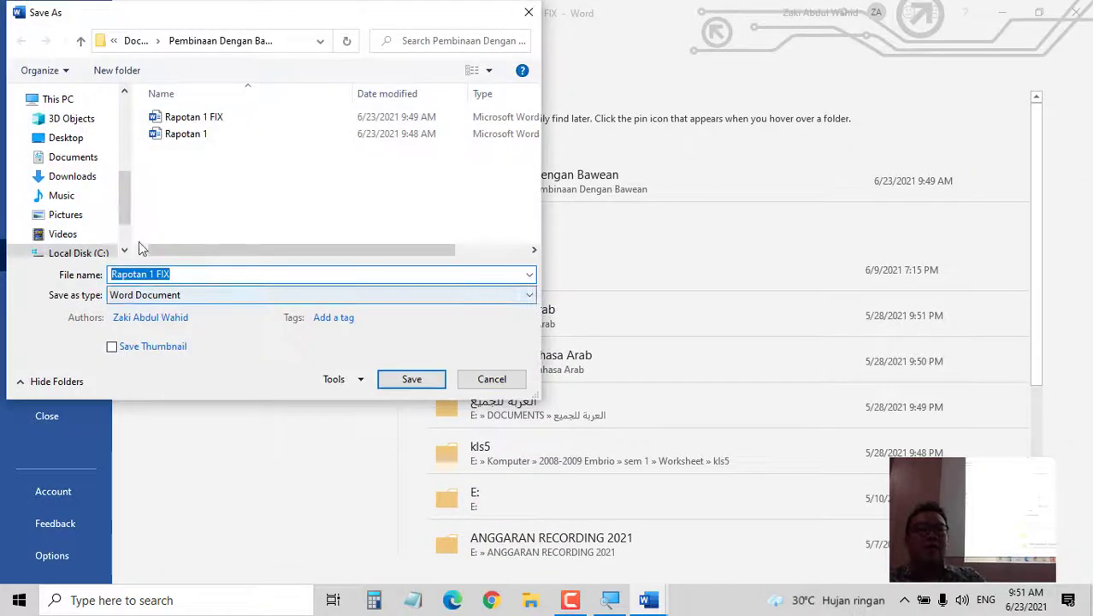
{"action": "left_click", "coordinate": [183, 294]}
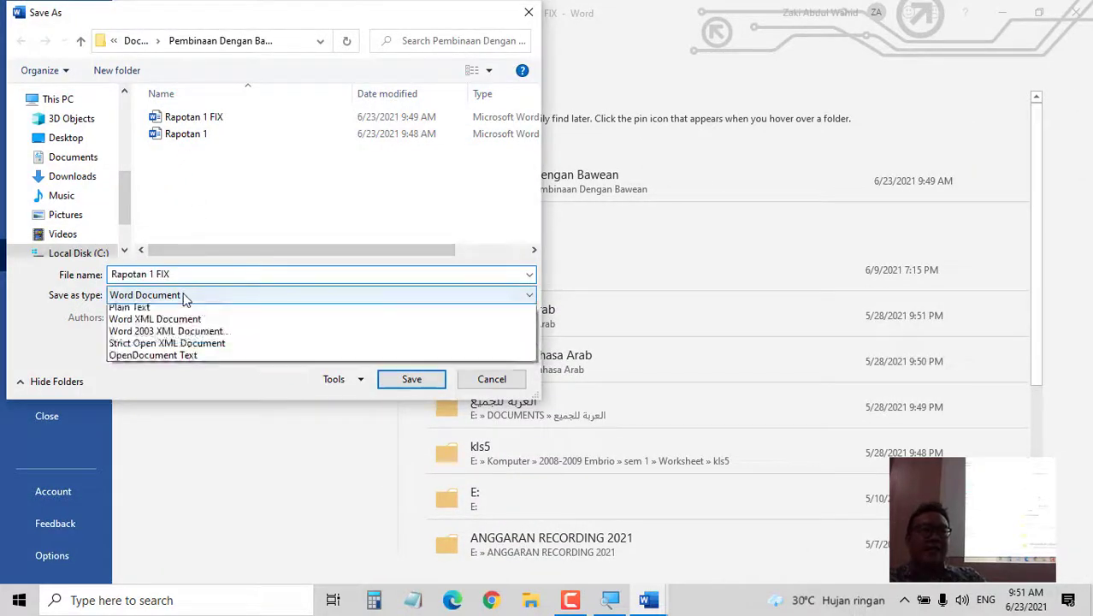
{"action": "left_click", "coordinate": [184, 382]}
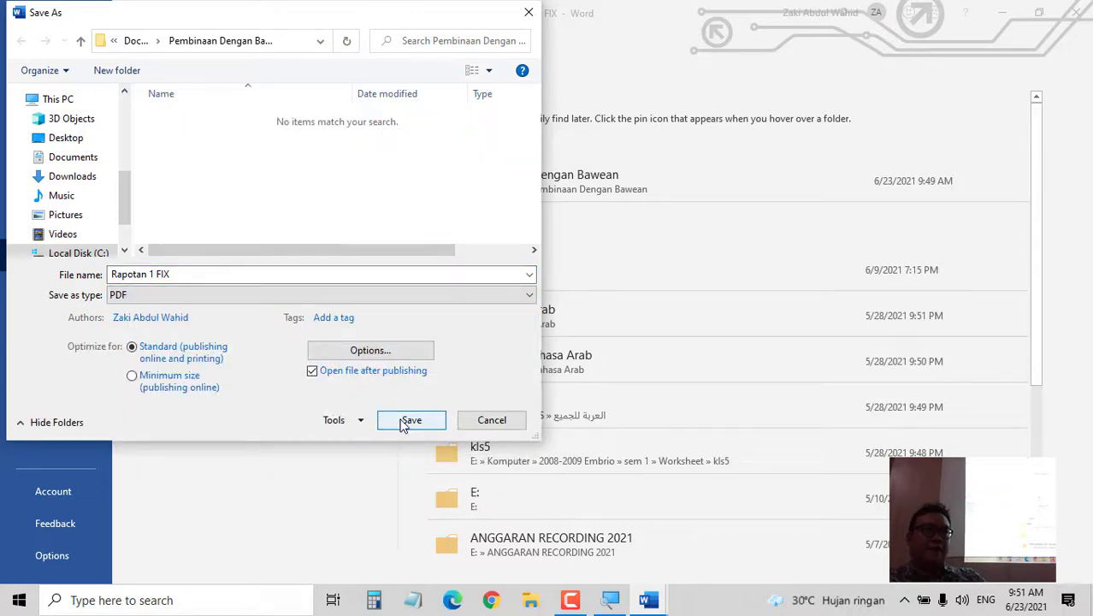
{"action": "left_click", "coordinate": [410, 420]}
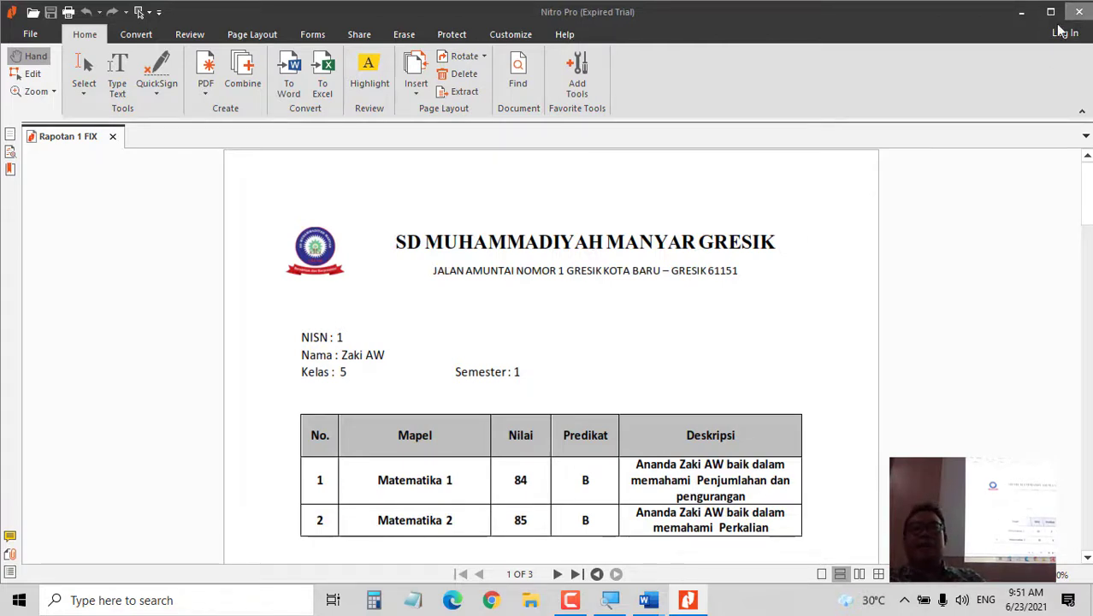
- Switch from Nitro Pro back to the Rapotan 1 FIX document in Word
{"action": "left_click", "coordinate": [663, 603]}
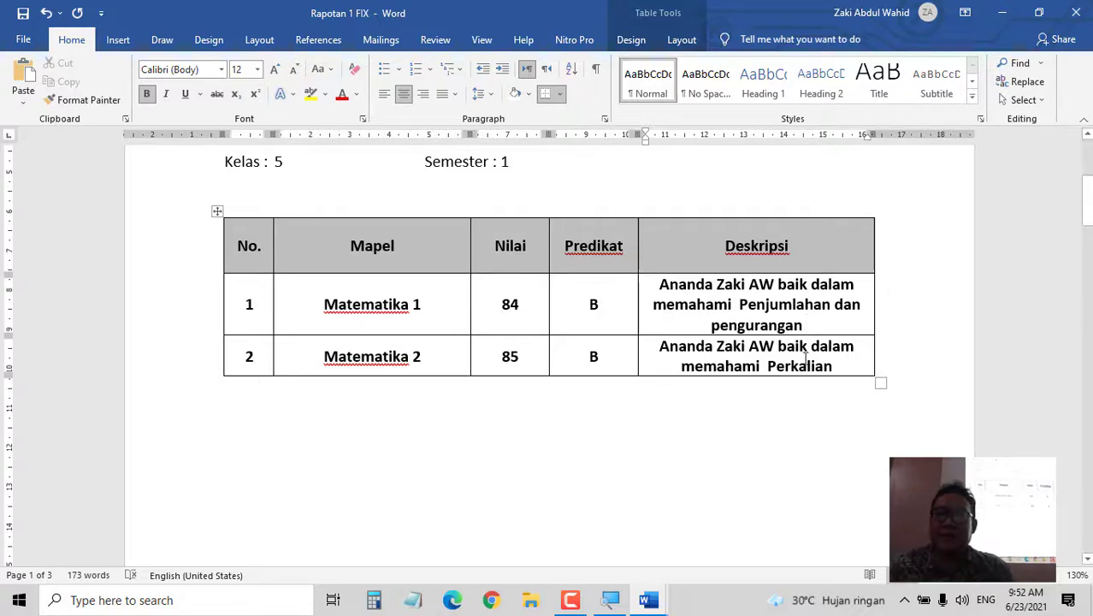
- Close Rapotan 1 FIX and Rapotan 1, saving changes to each
{"action": "left_click", "coordinate": [1076, 12]}
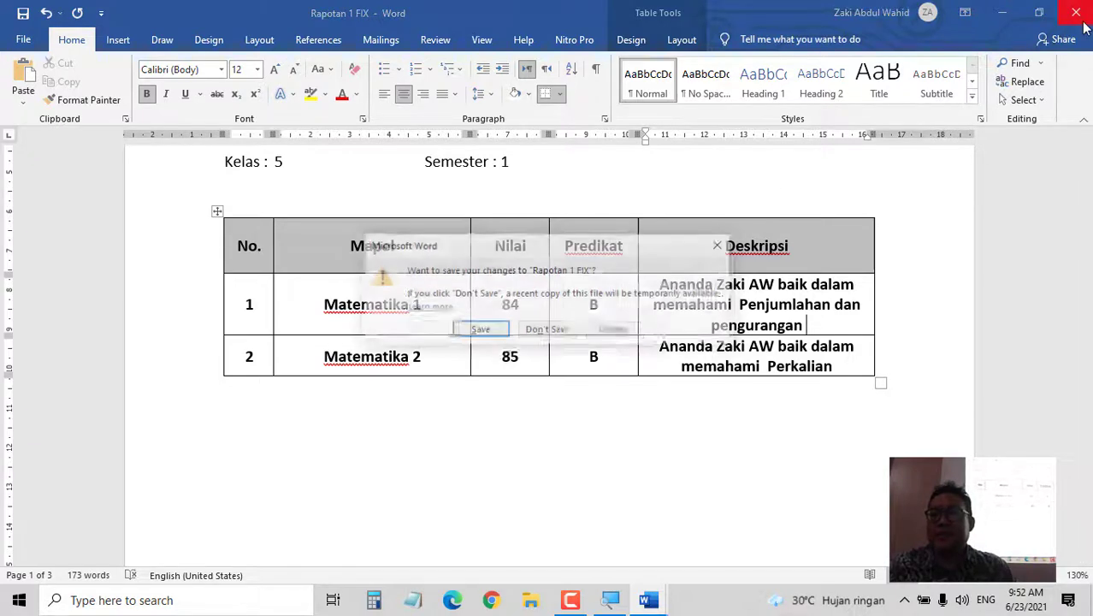
{"action": "left_click", "coordinate": [480, 329]}
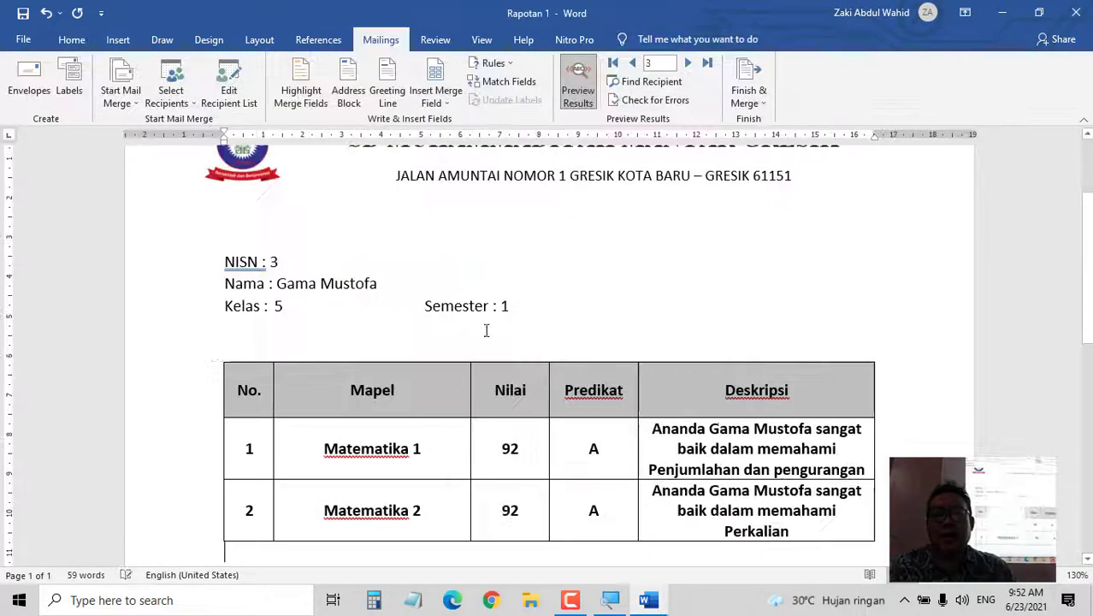
{"action": "left_click", "coordinate": [1076, 12]}
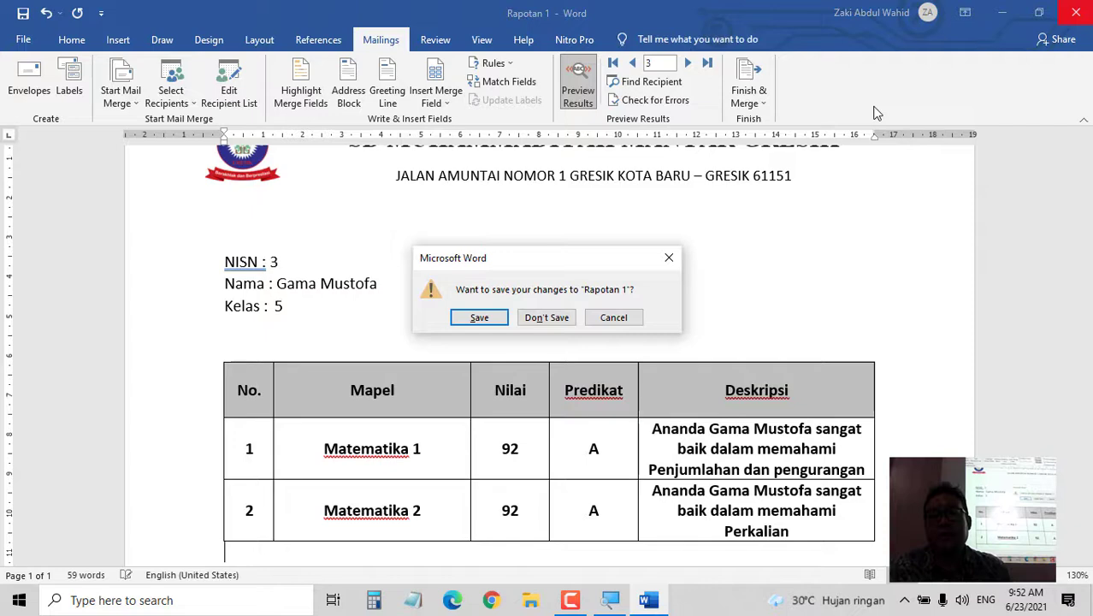
{"action": "left_click", "coordinate": [479, 321]}
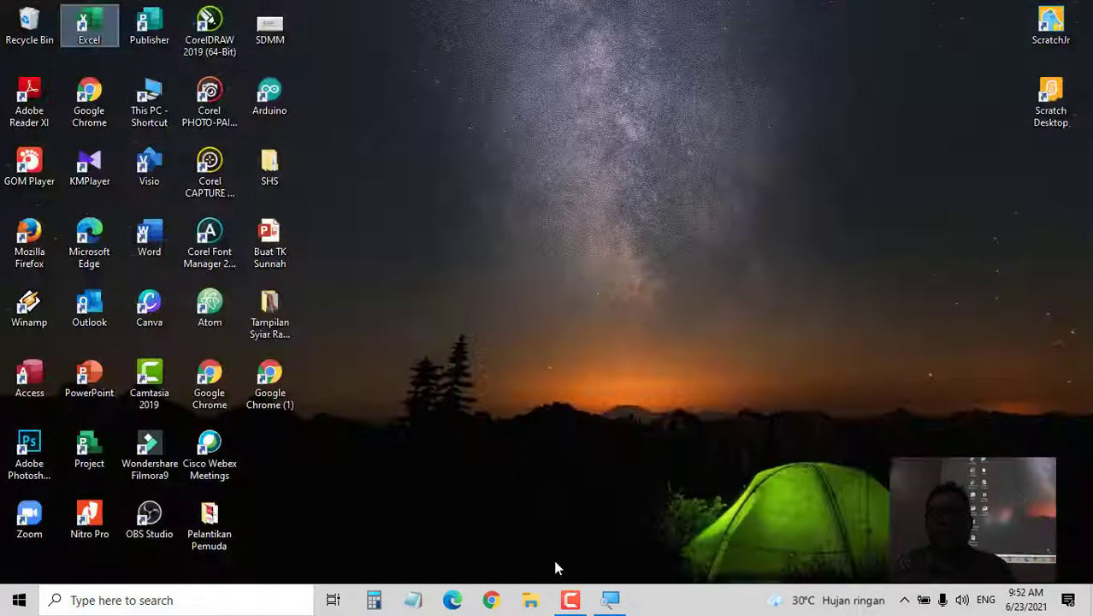